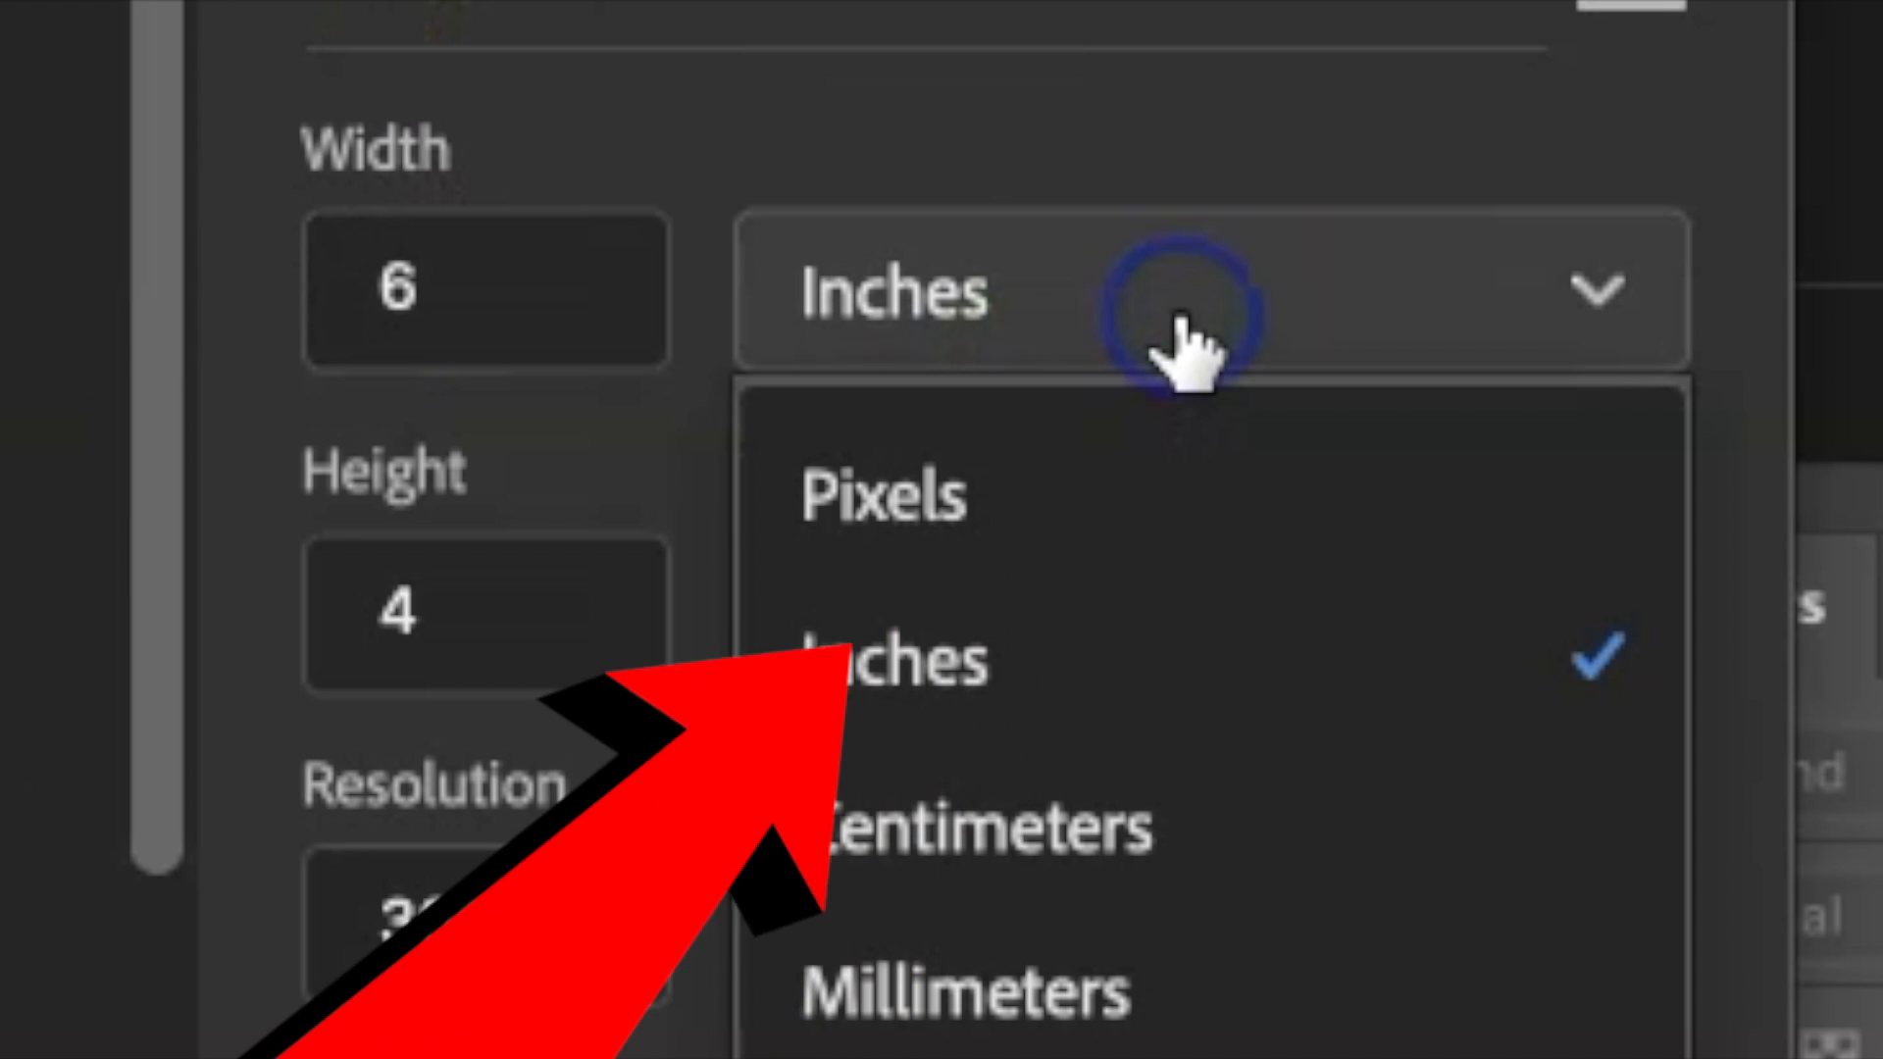
Set the new document's width to 6 inches, height to 4 inches and resolution to 300 pixels/inch.
left_click(1009, 736)
left_click(446, 294)
left_click_drag(447, 295, 213, 306)
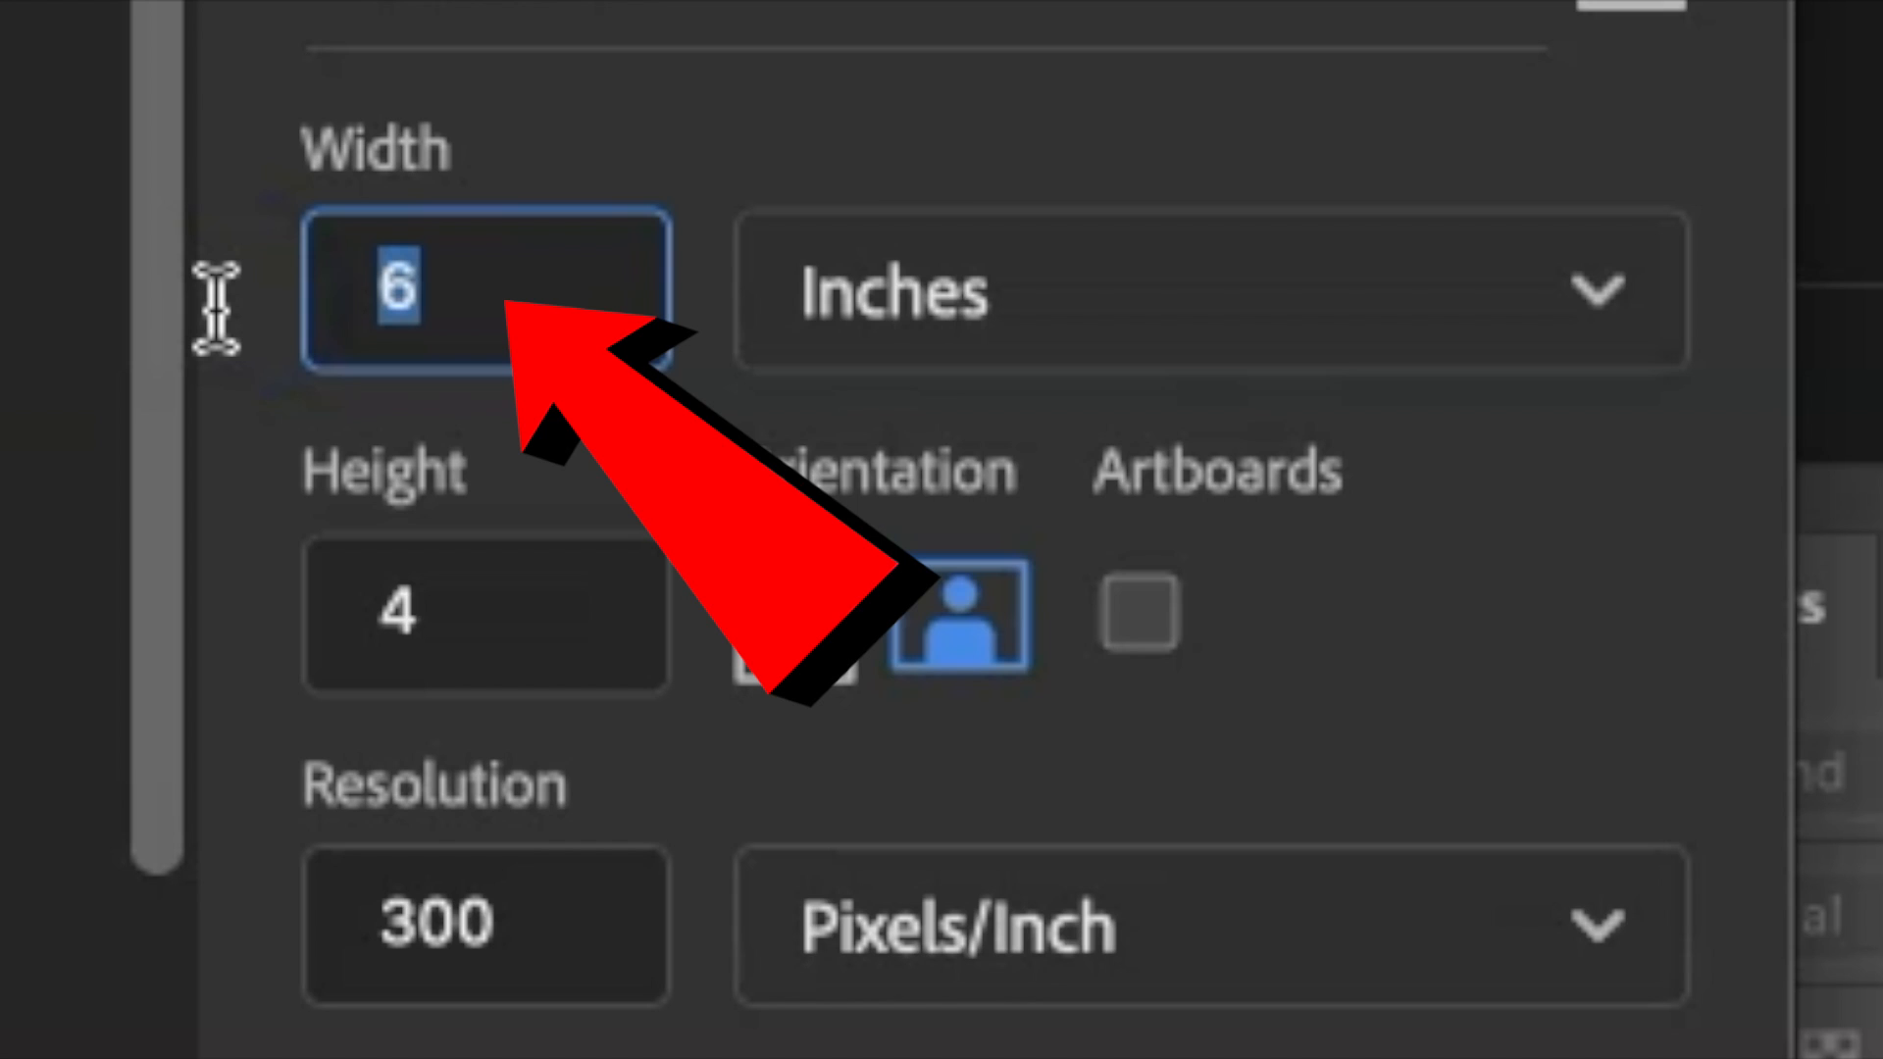
type("6")
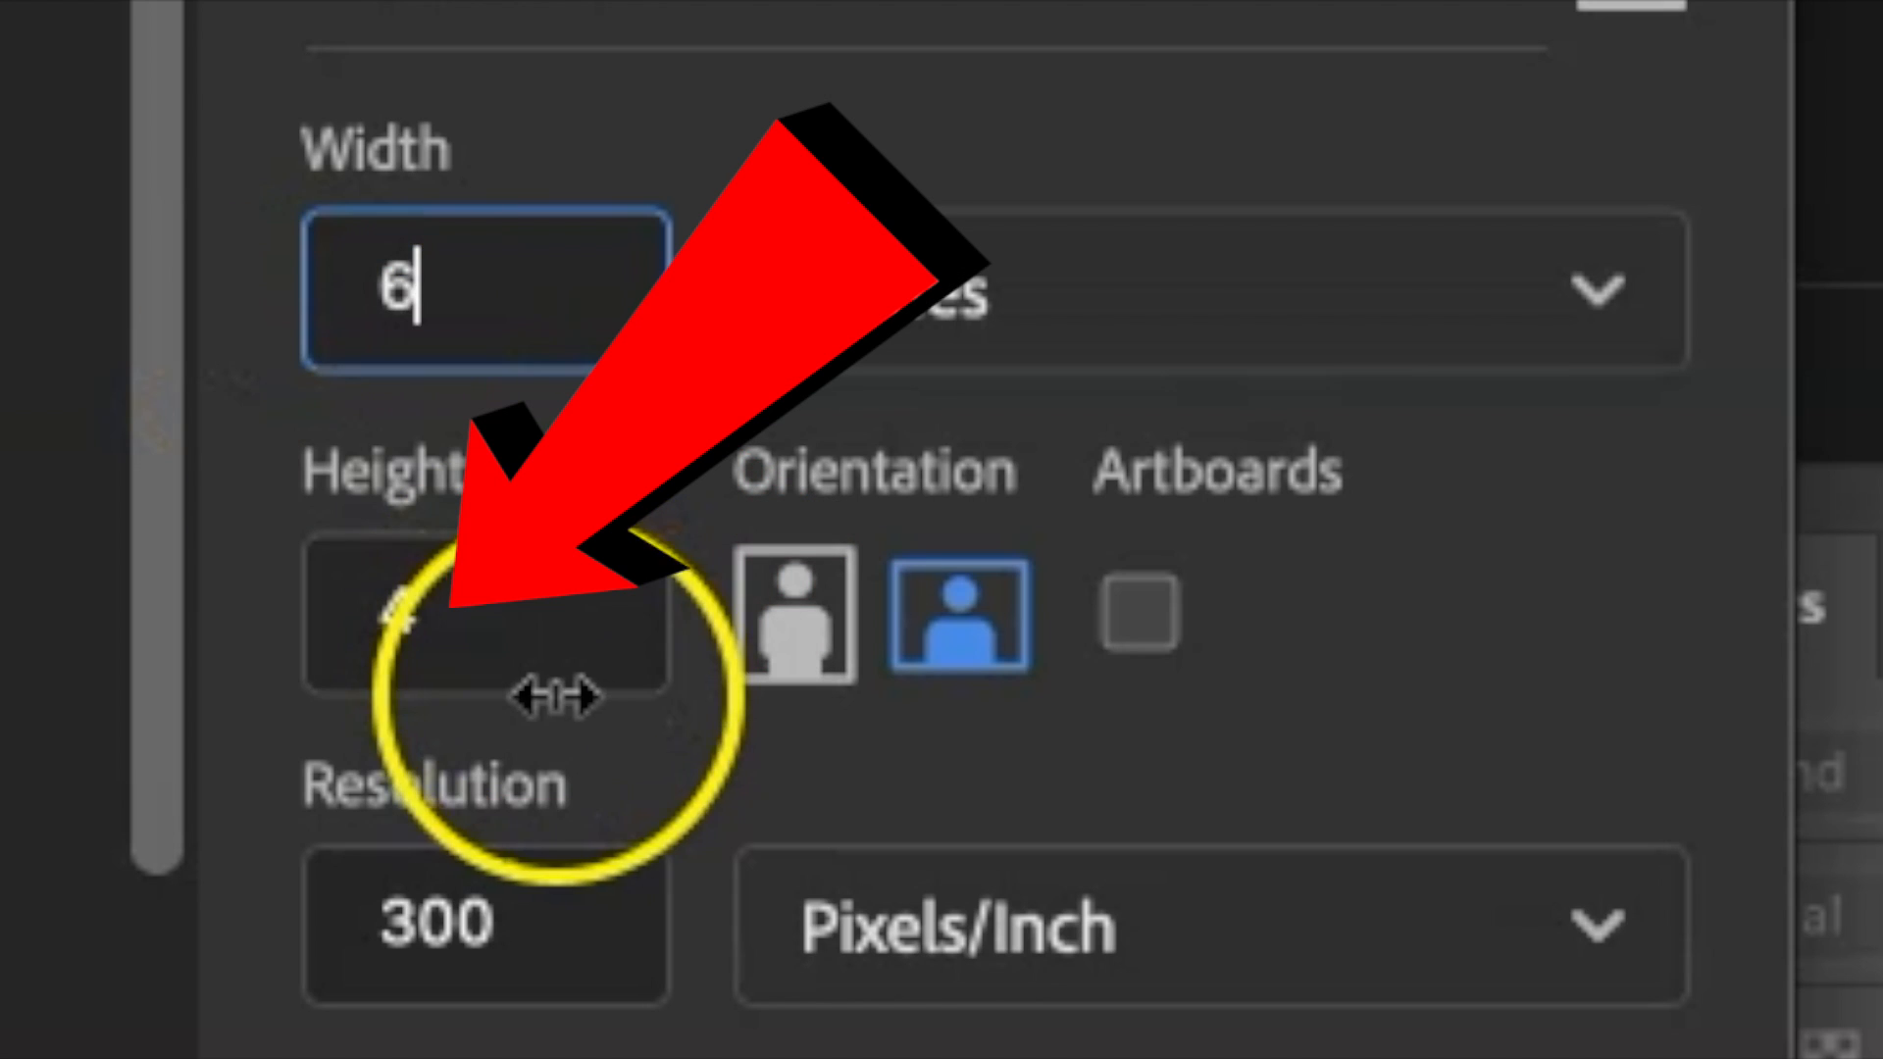
left_click_drag(542, 690, 96, 677)
left_click_drag(504, 622, 31, 597)
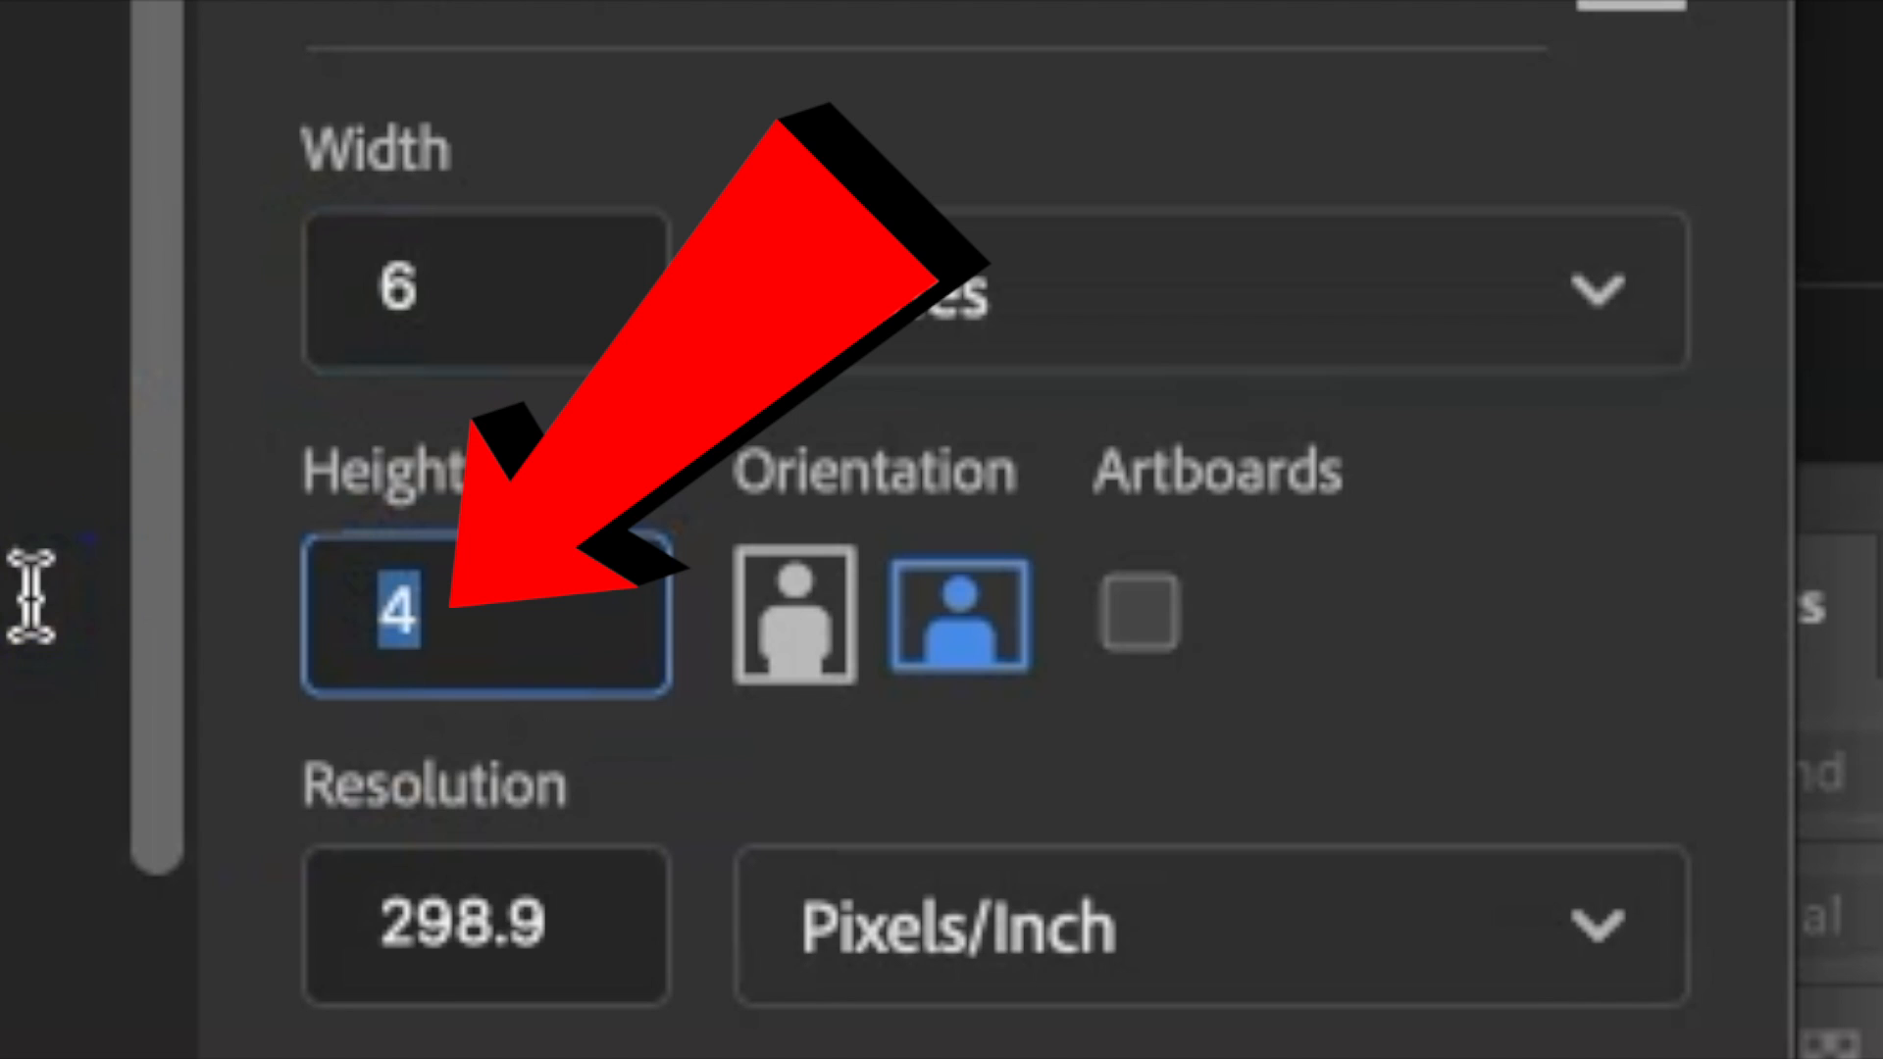
type("4")
left_click_drag(602, 942, 324, 927)
type("300")
key("Tab")
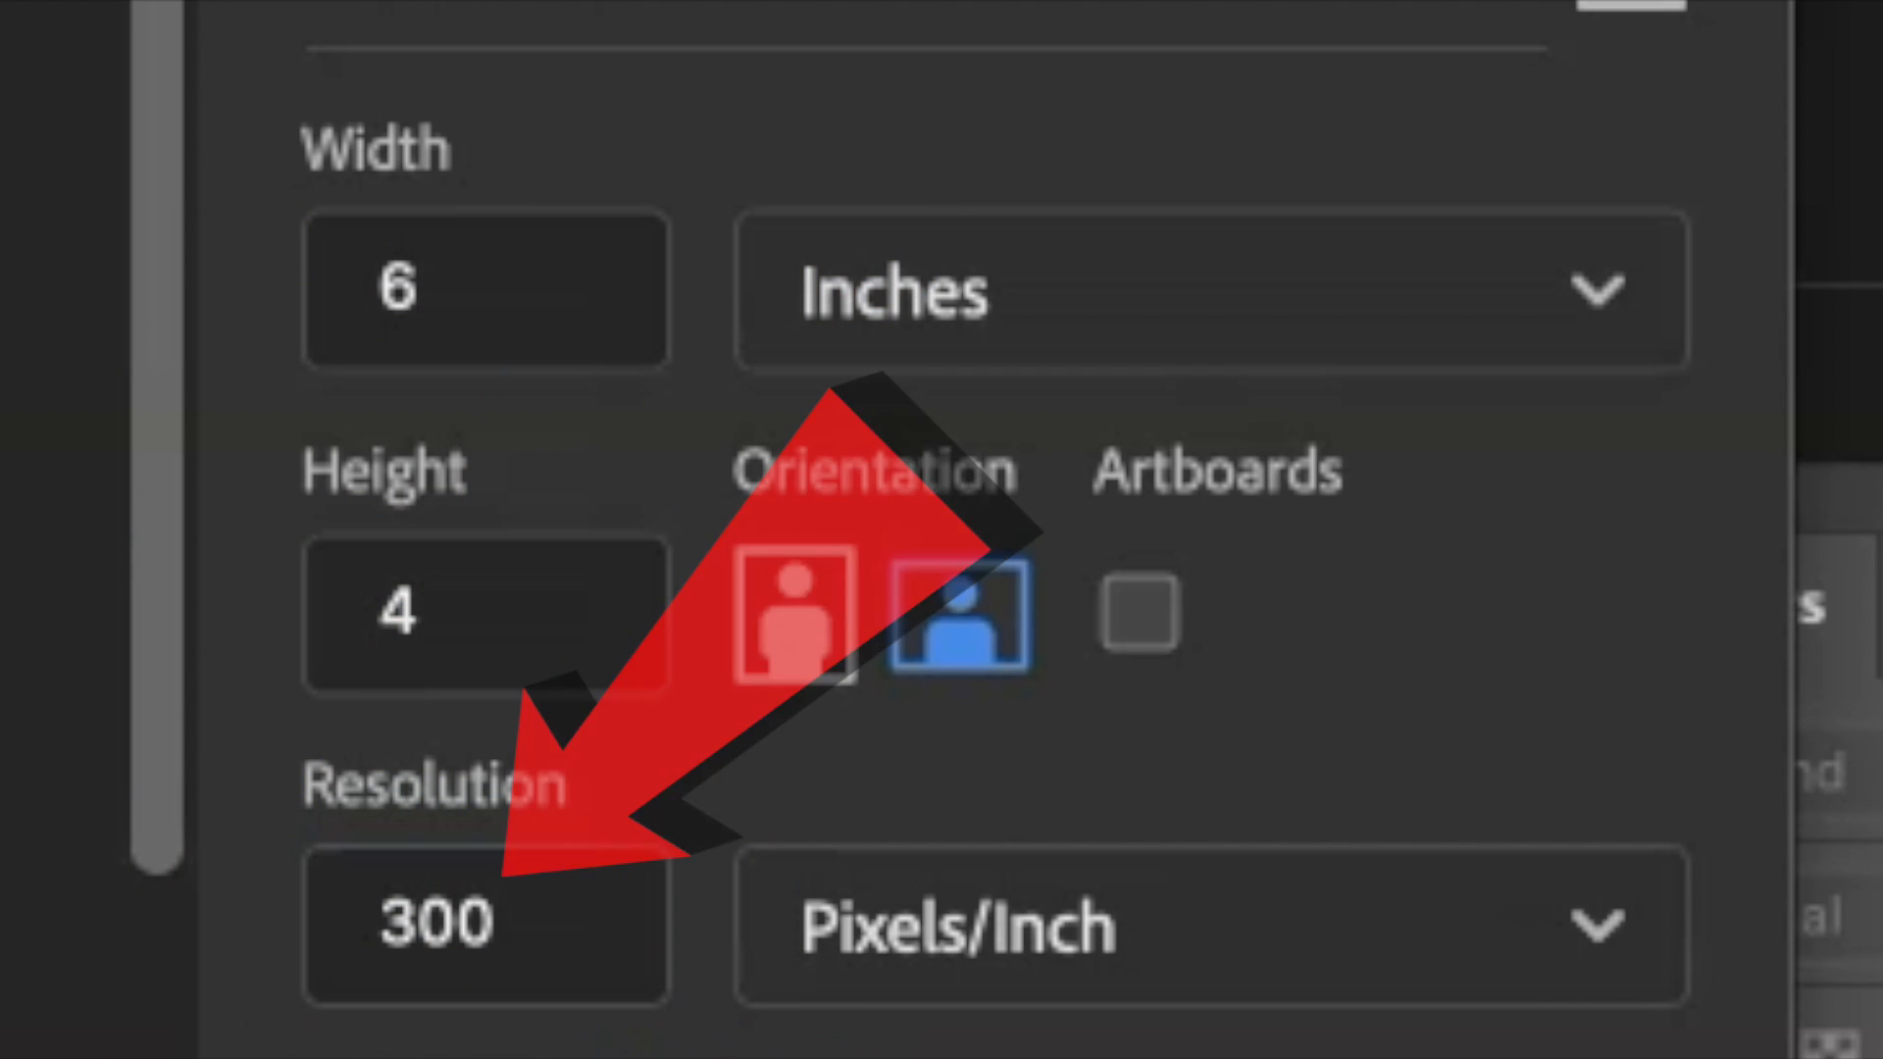
Choose CMYK Color as the new document's color mode and White as its background contents.
left_click(723, 275)
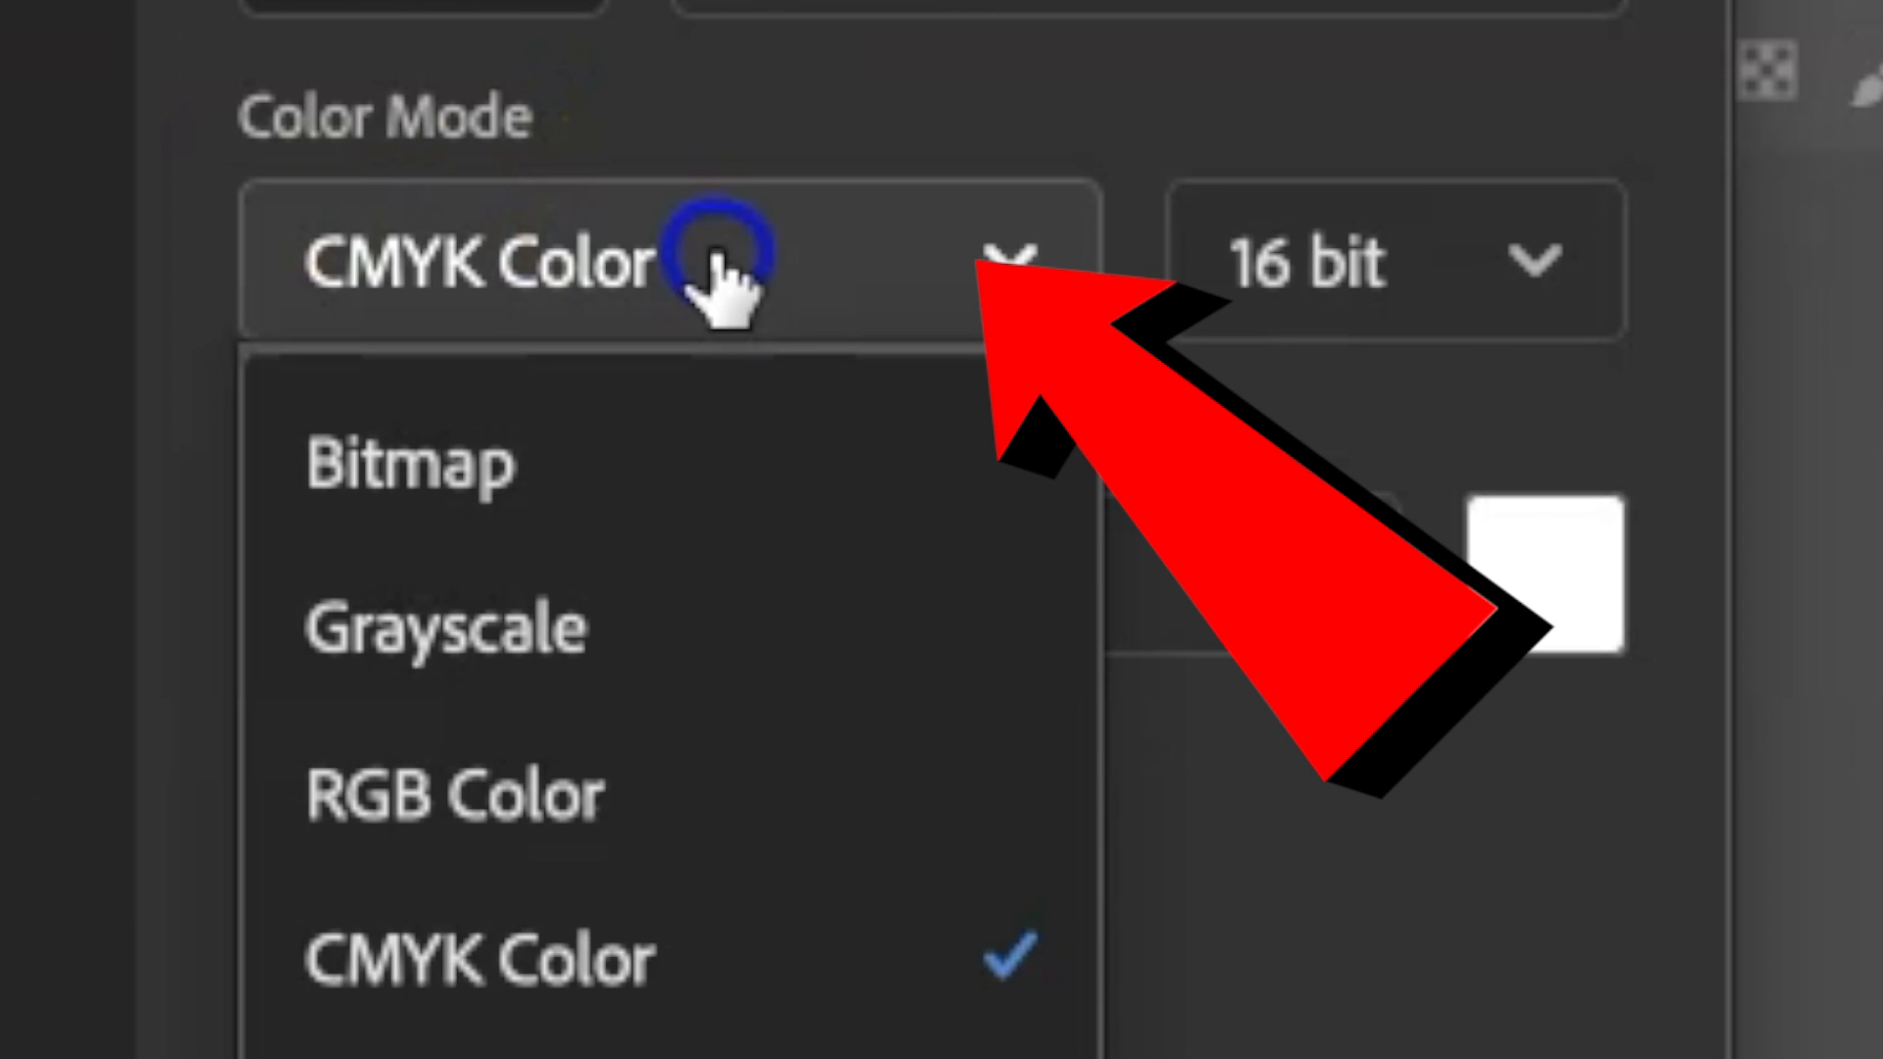
left_click(723, 278)
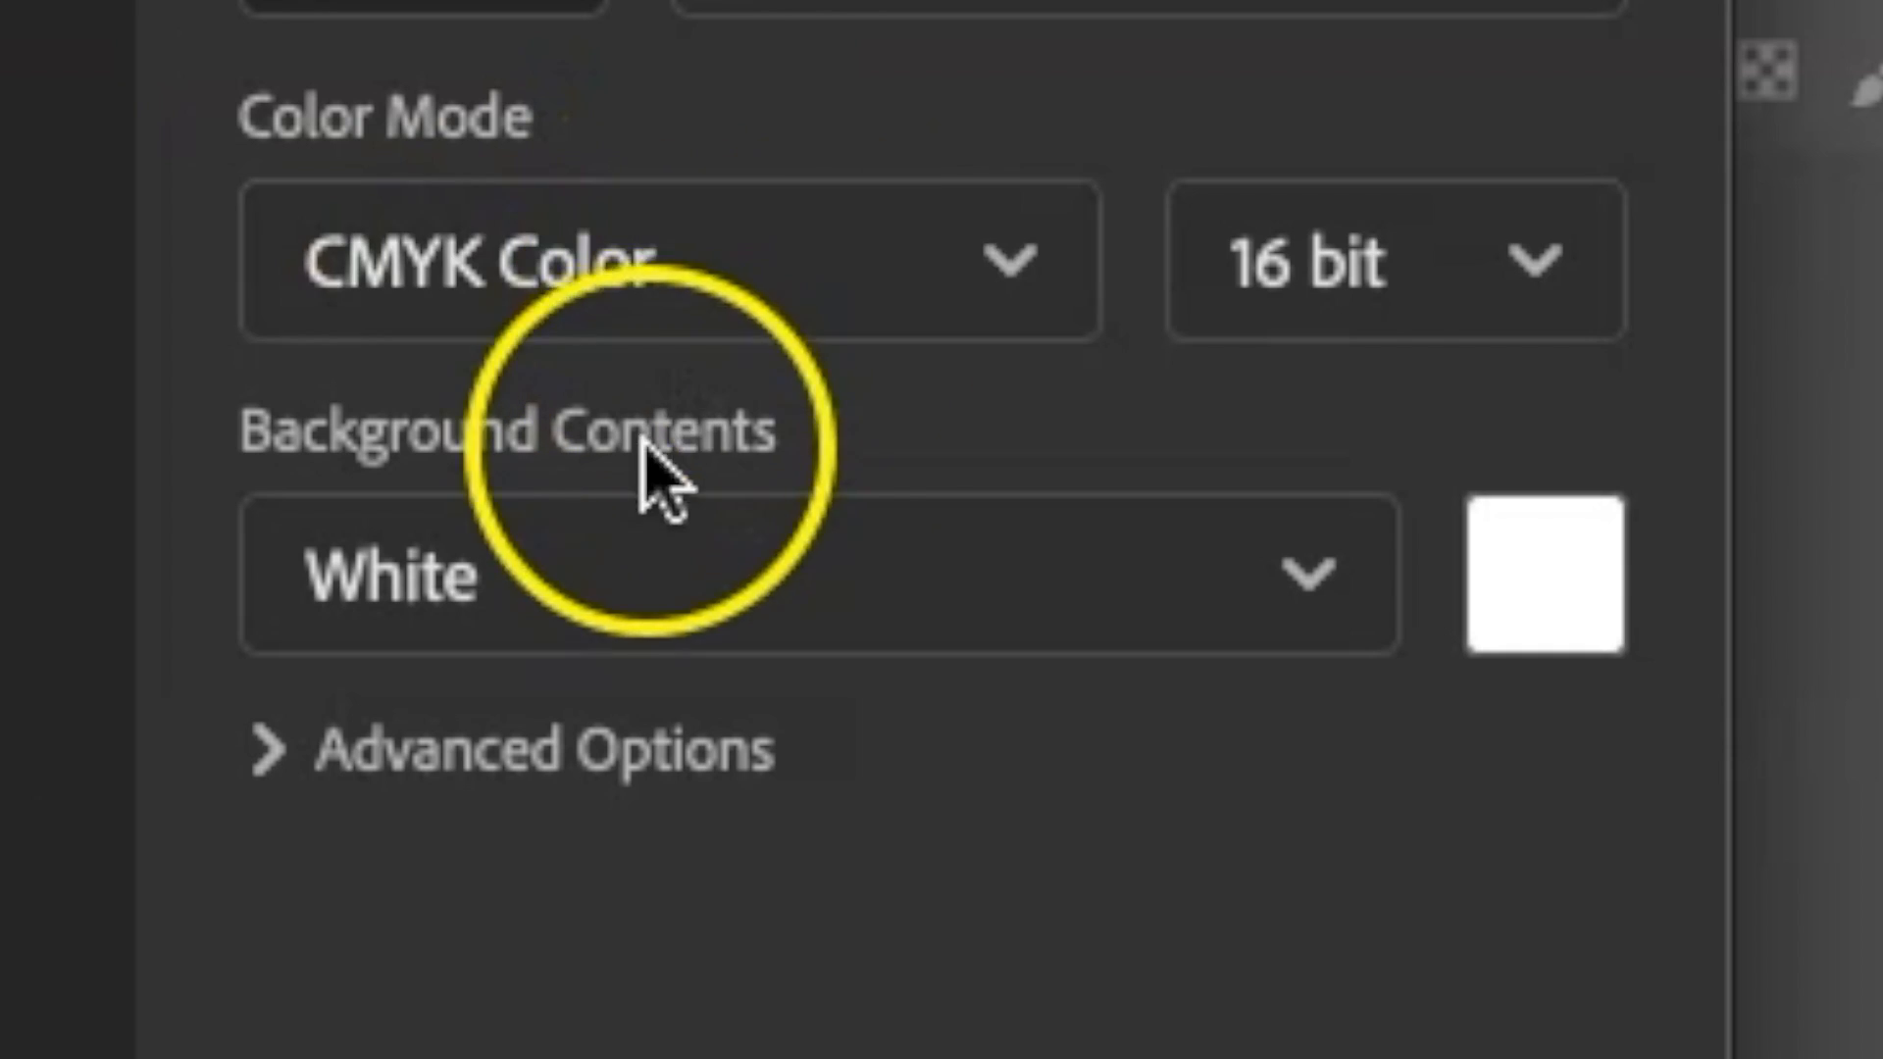
left_click(798, 555)
left_click(790, 535)
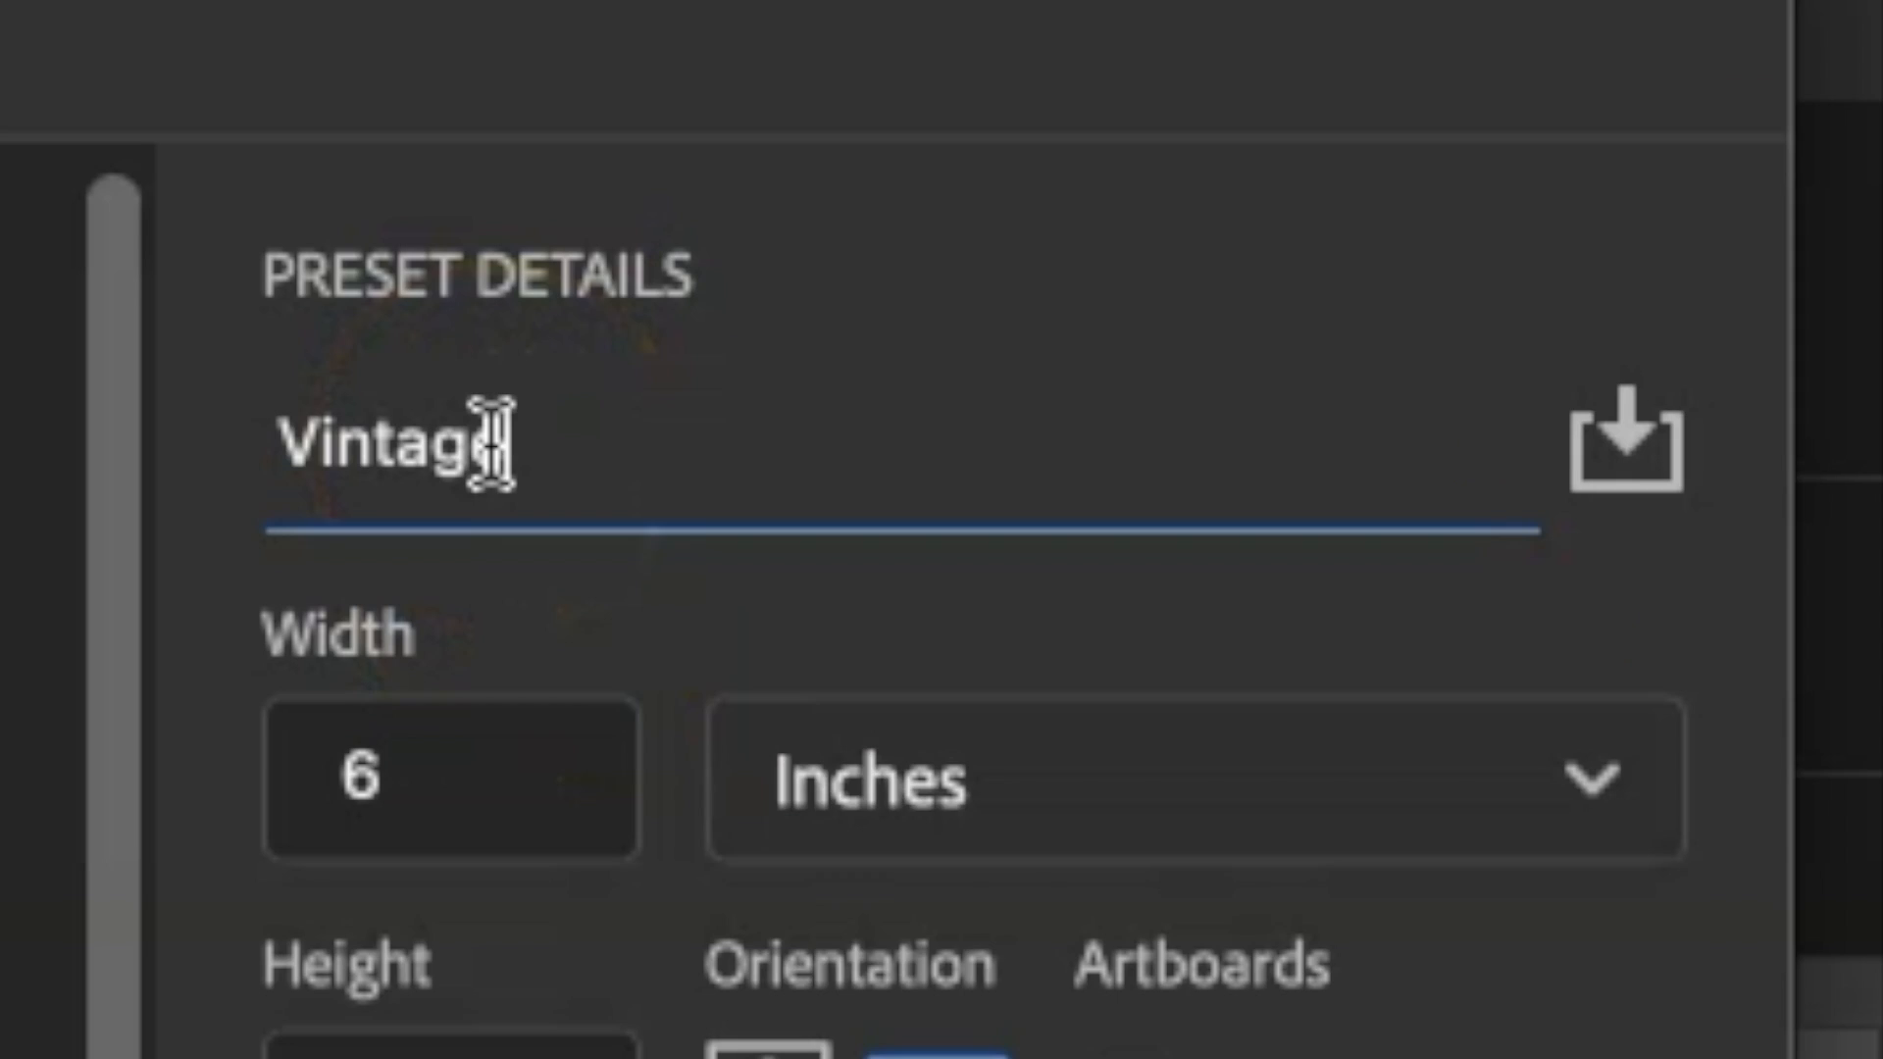
Name the new document VintagePostcard-lastname.
type("Postcard-")
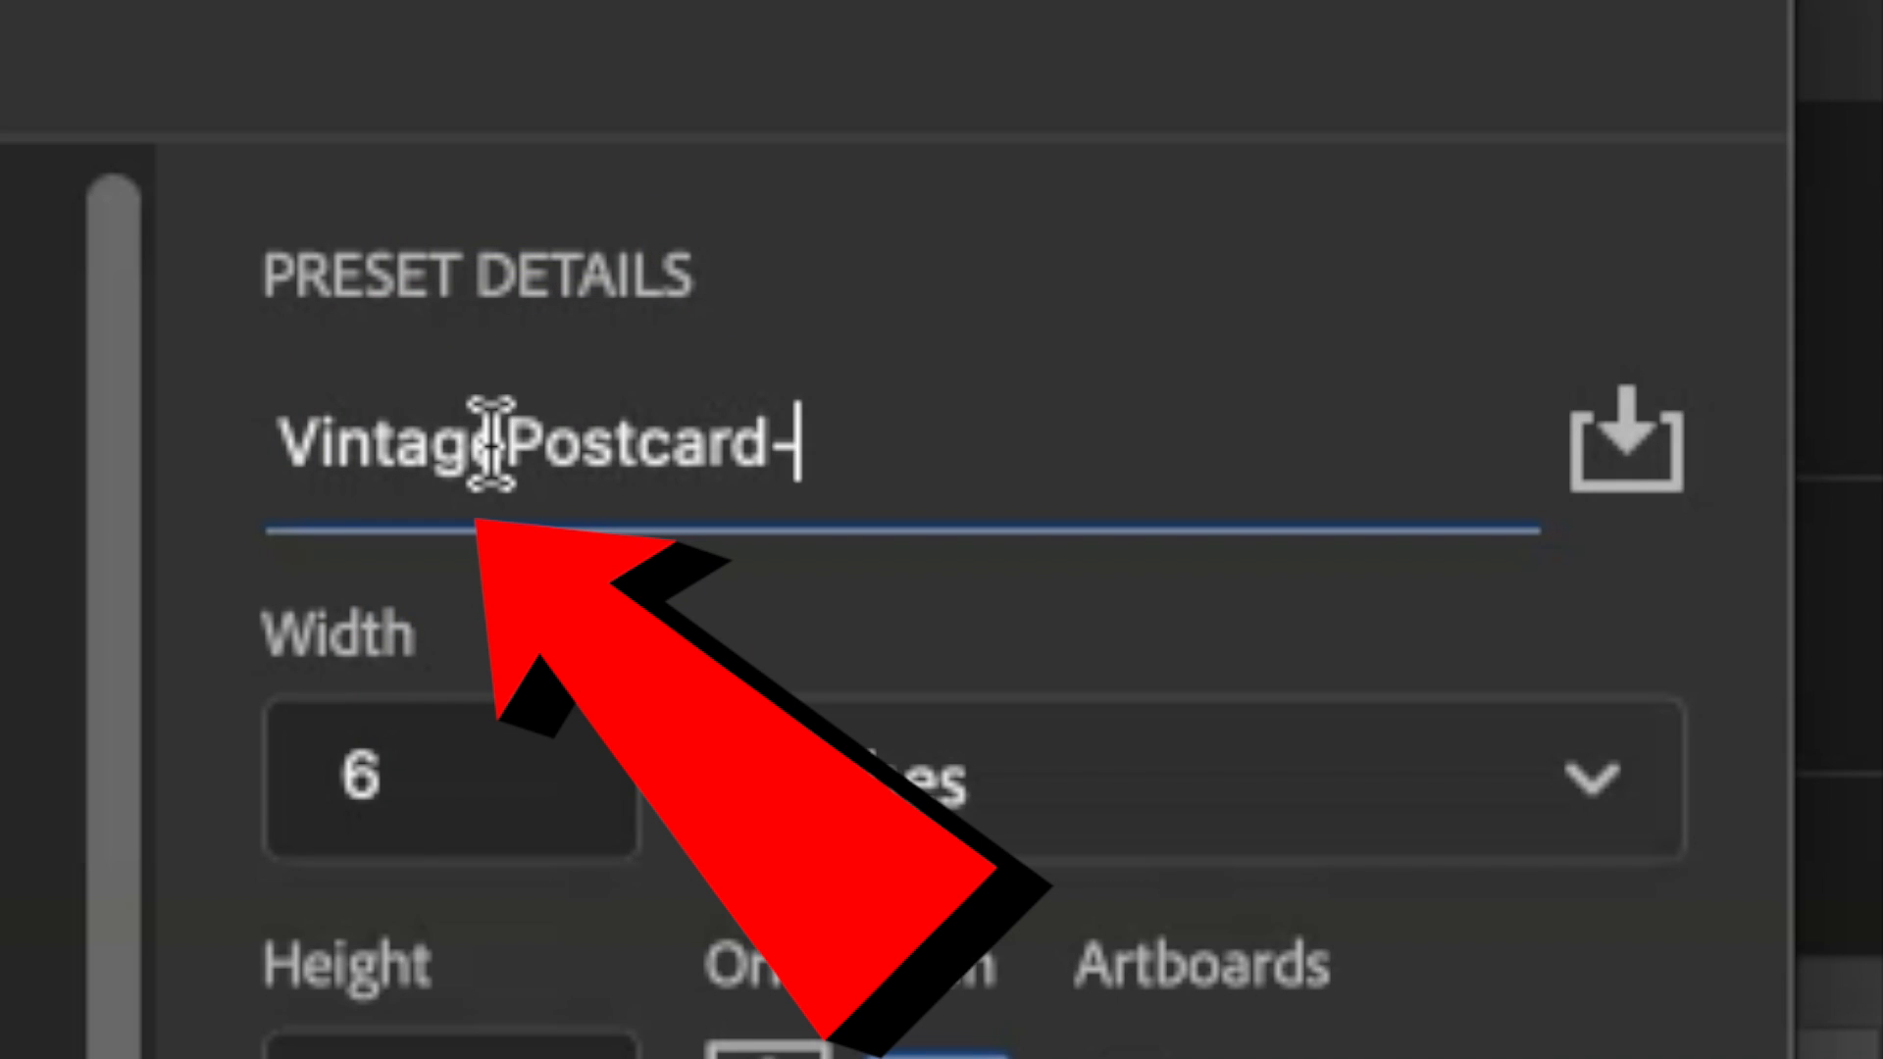
type("lastname")
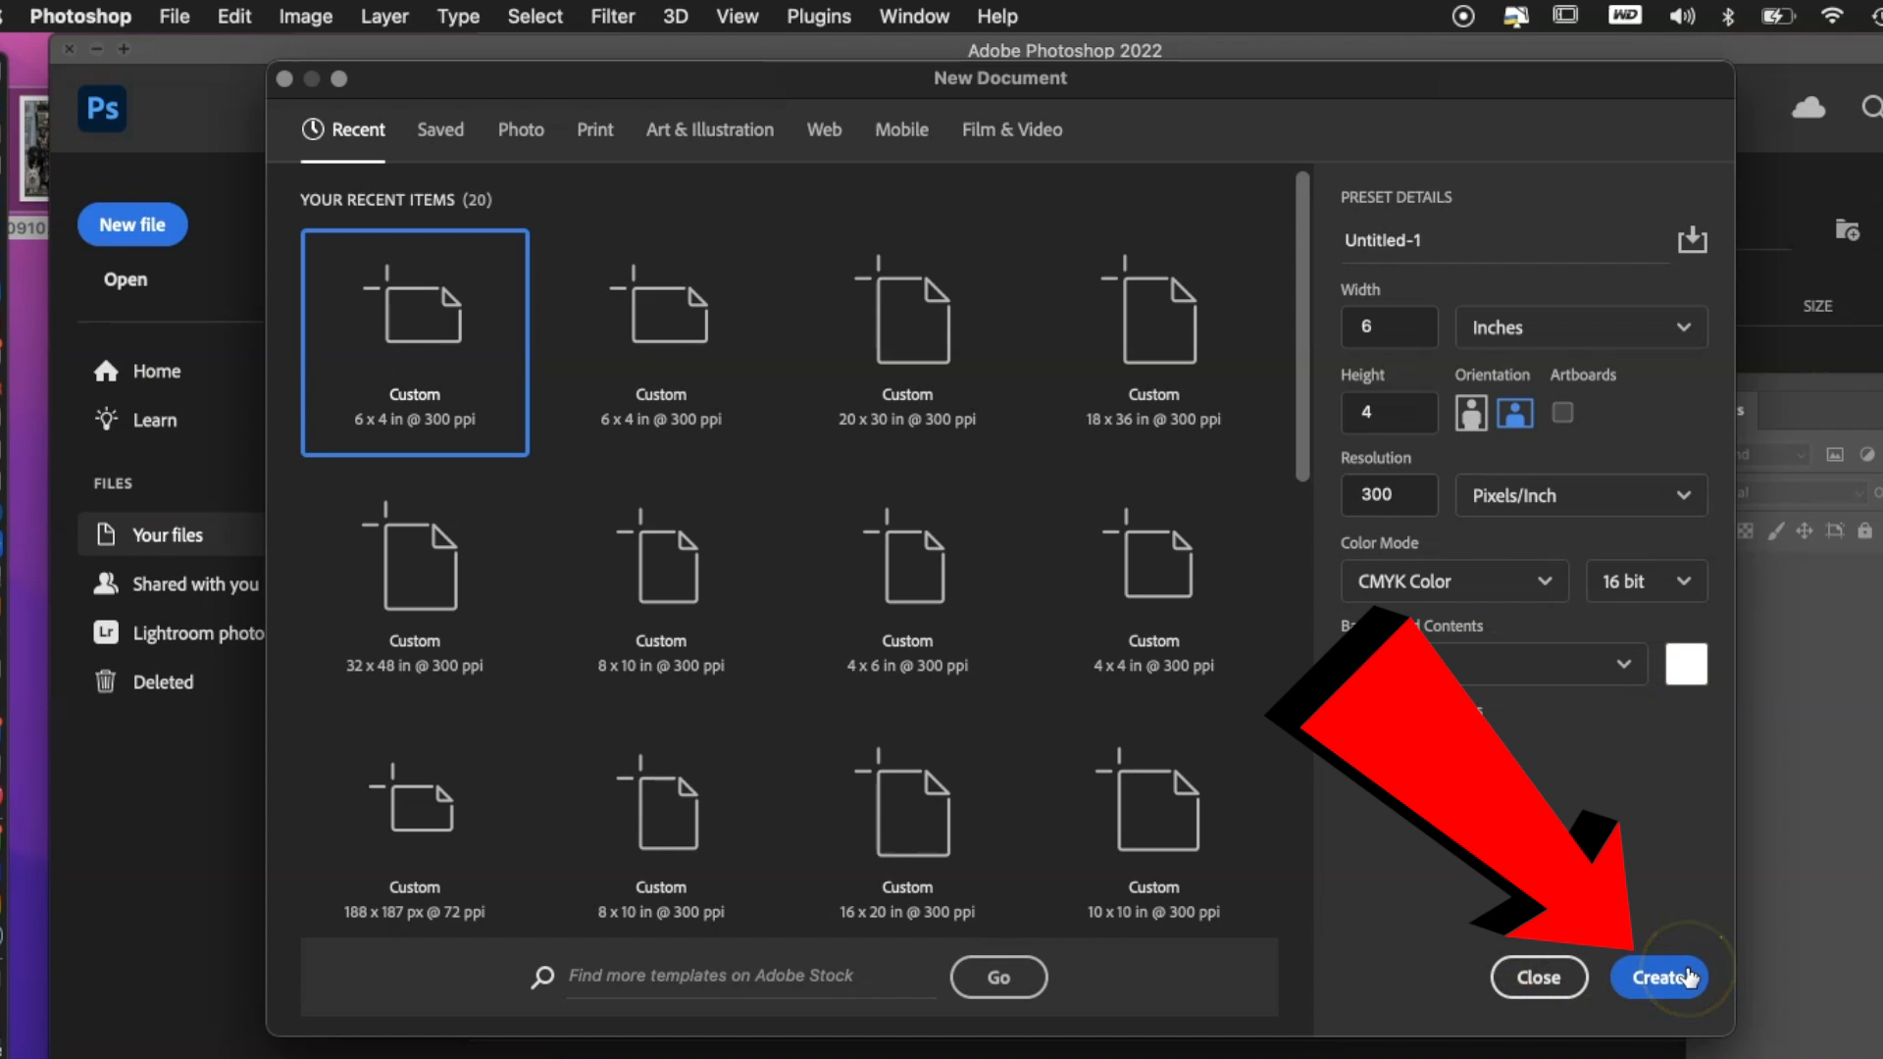
left_click(1407, 227)
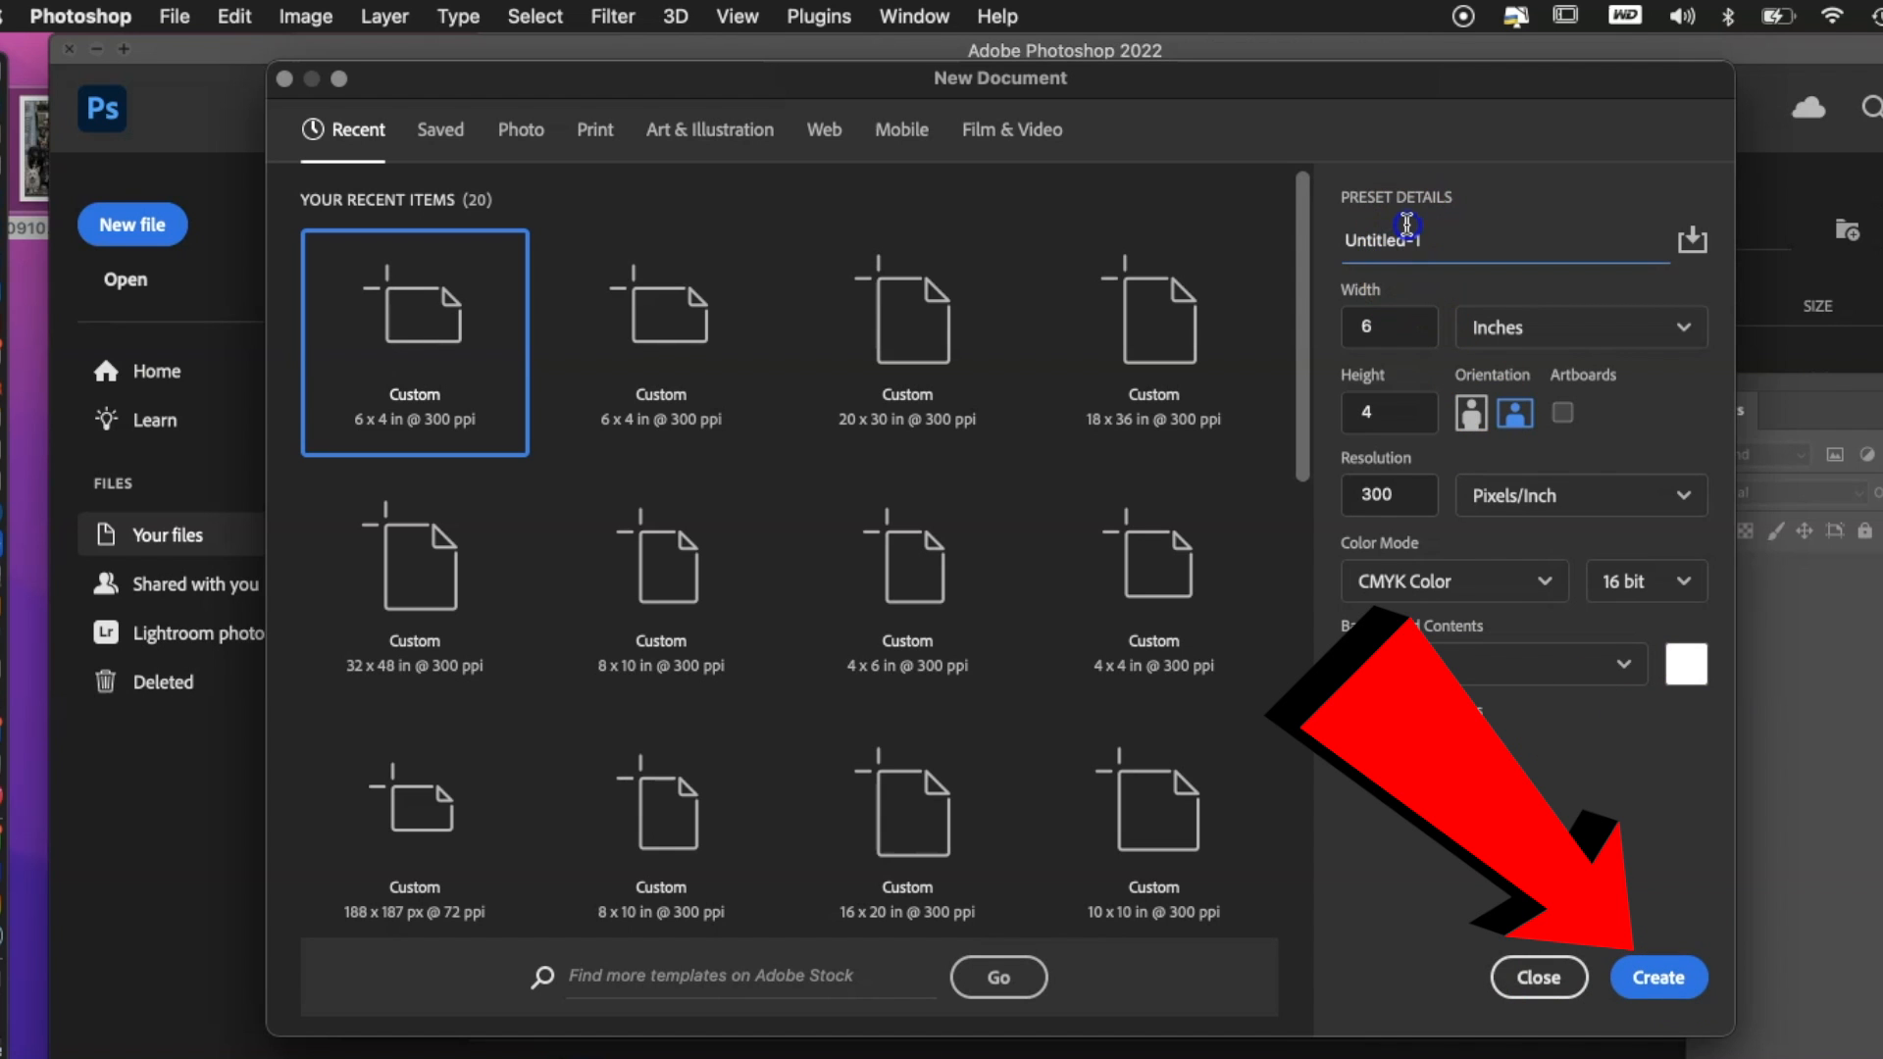
type("Vinta")
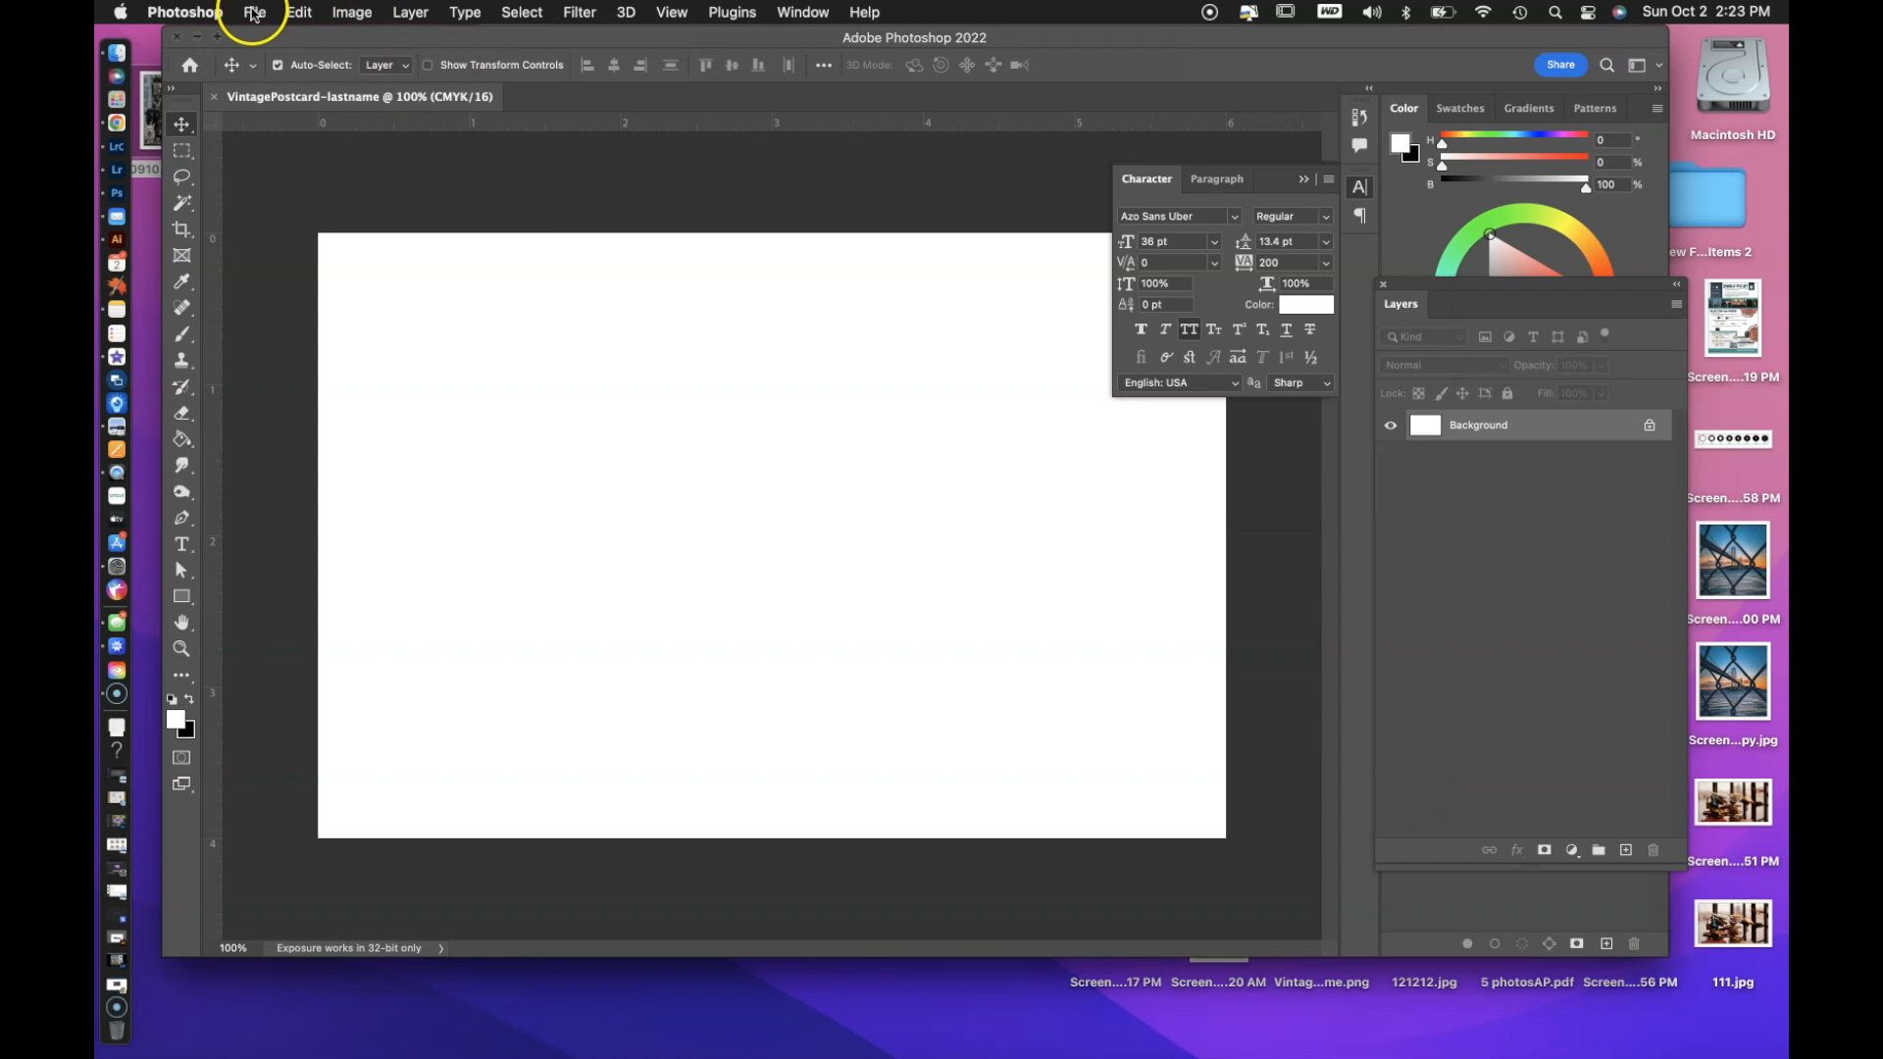
Start saving the postcard under its own name on the computer, choosing the PHOTOGRAPHY folder inside FLB.
left_click(254, 12)
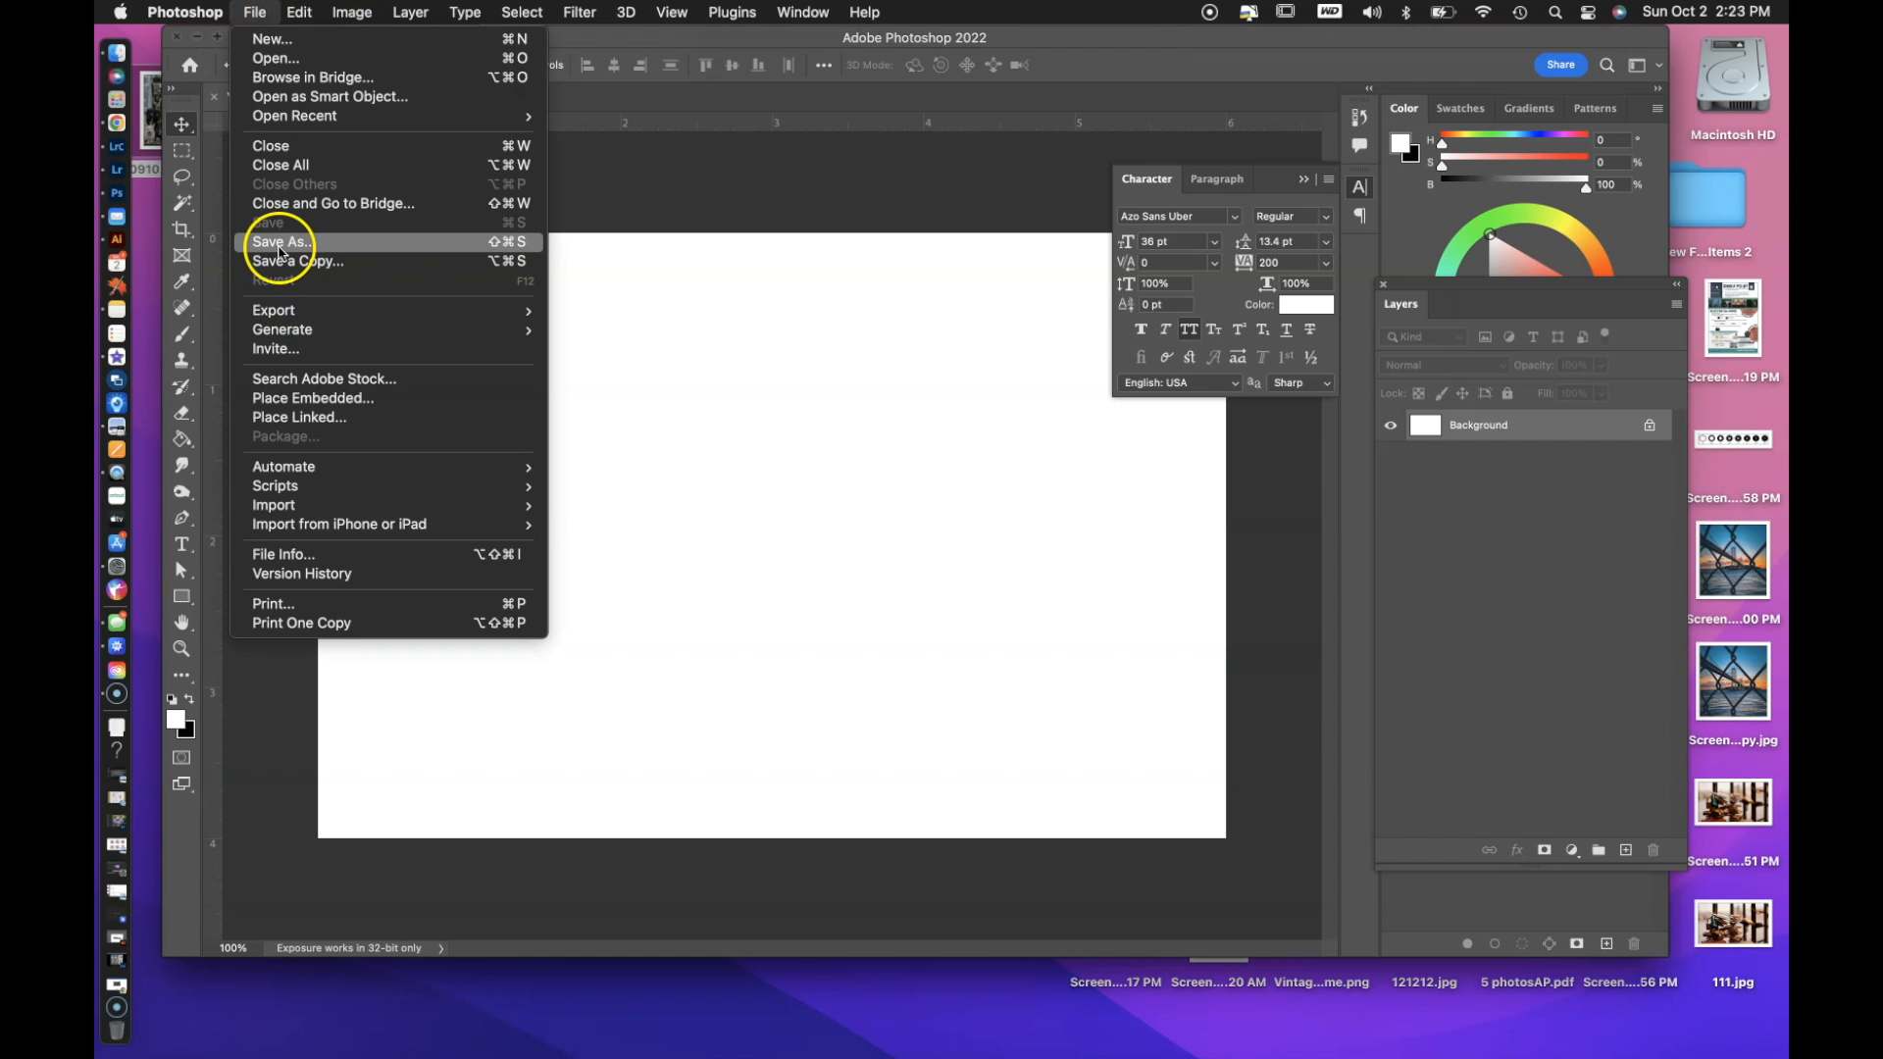
left_click(277, 241)
left_click(500, 593)
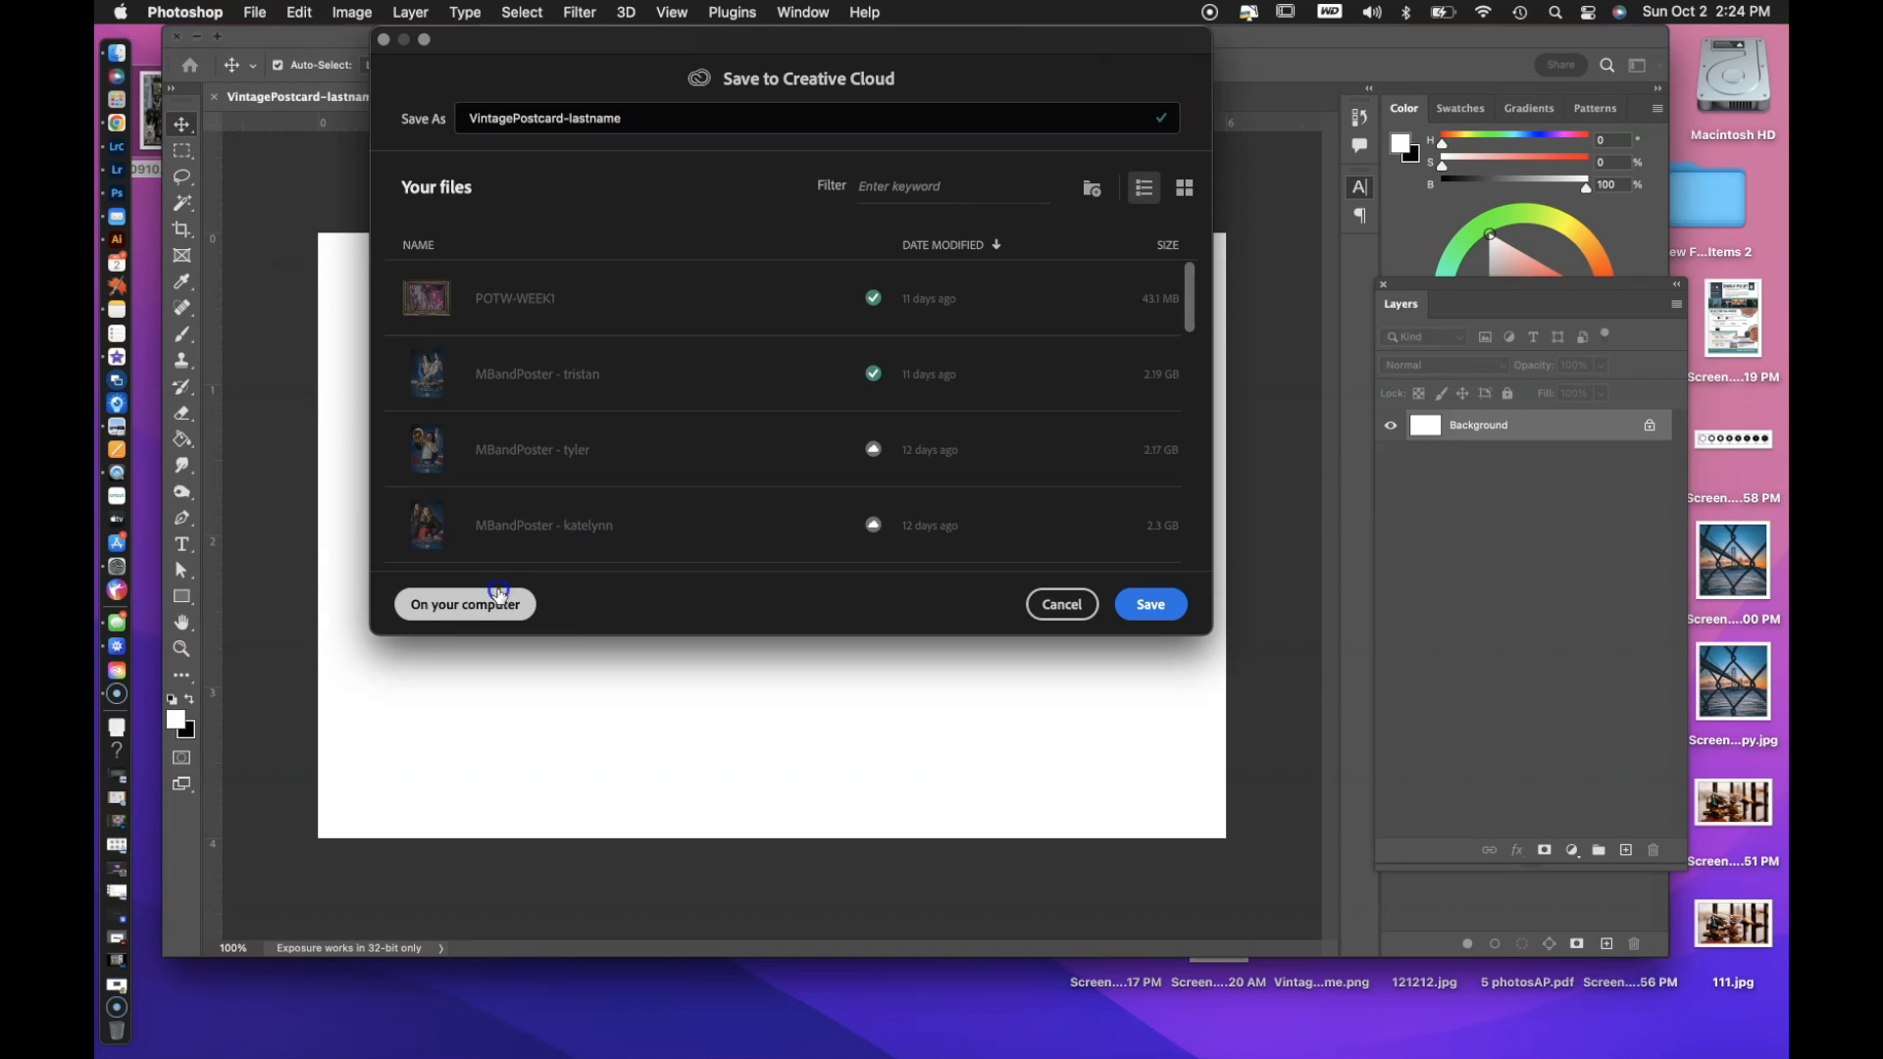
left_click(1043, 664)
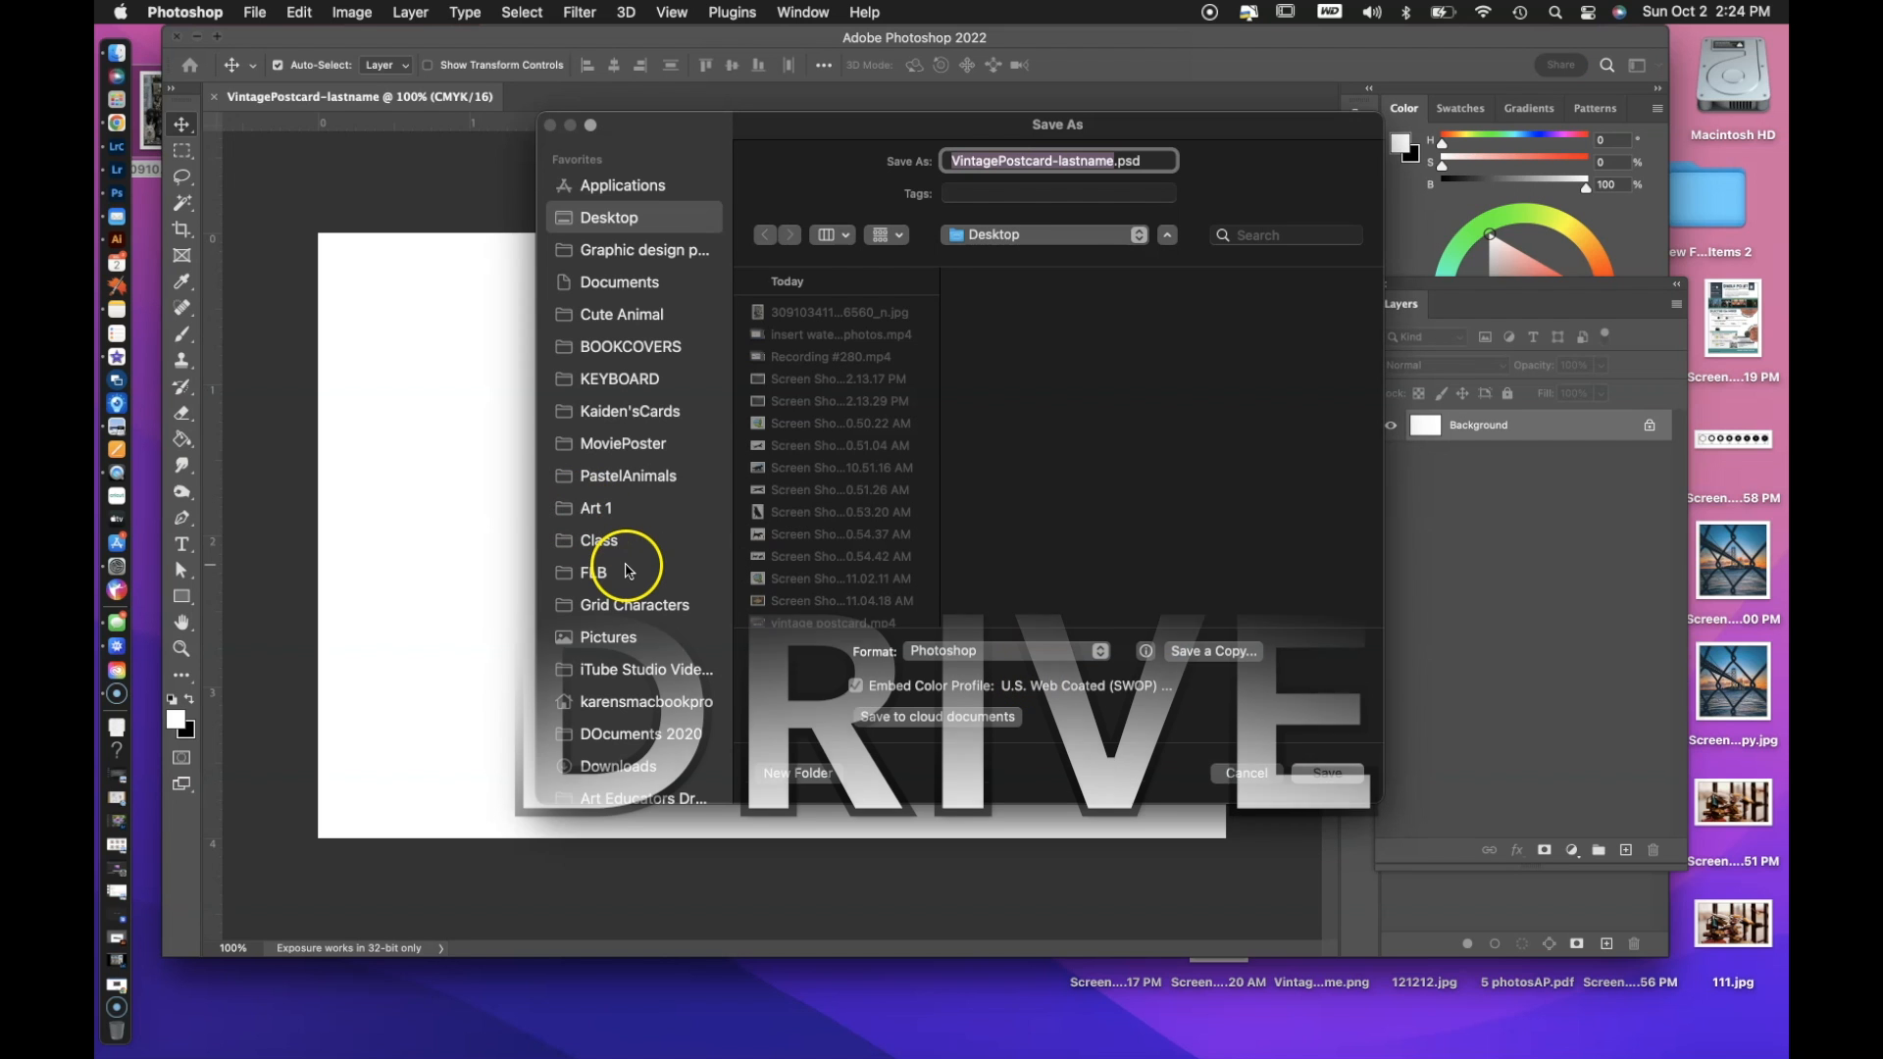
left_click(615, 574)
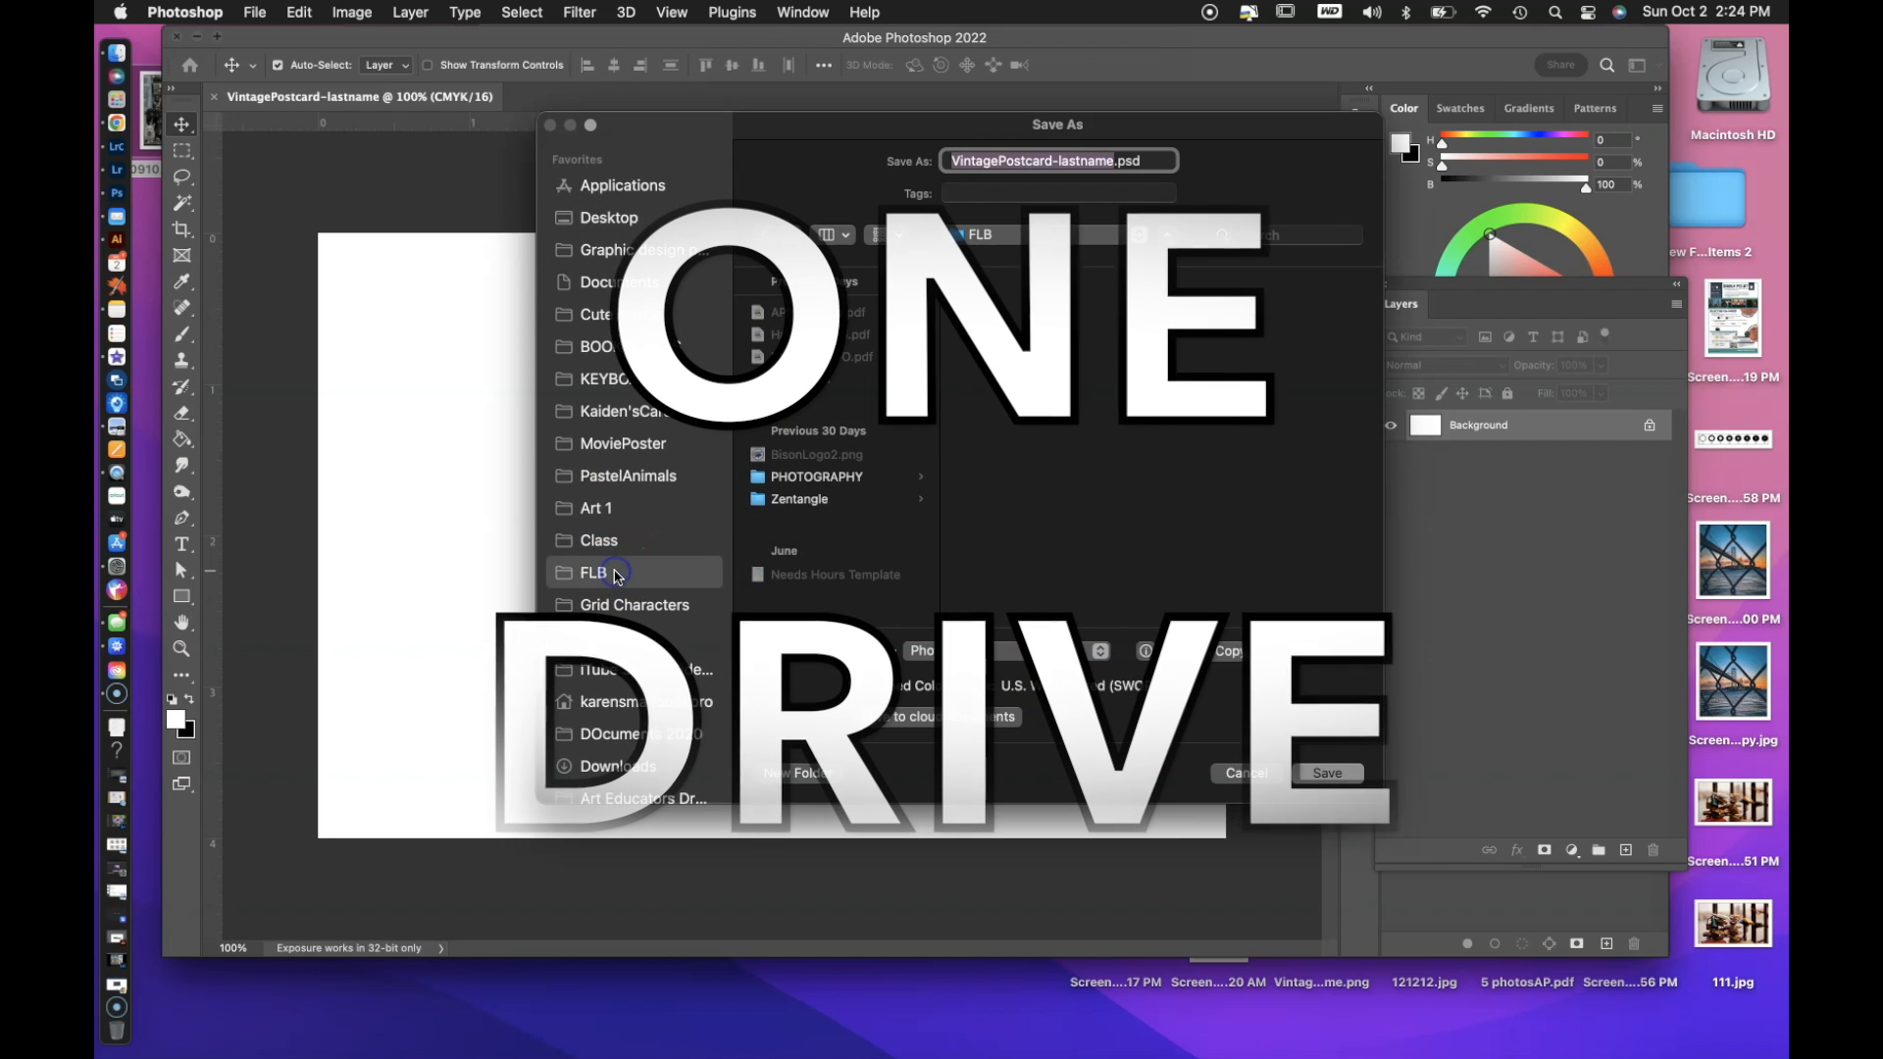
left_click(814, 540)
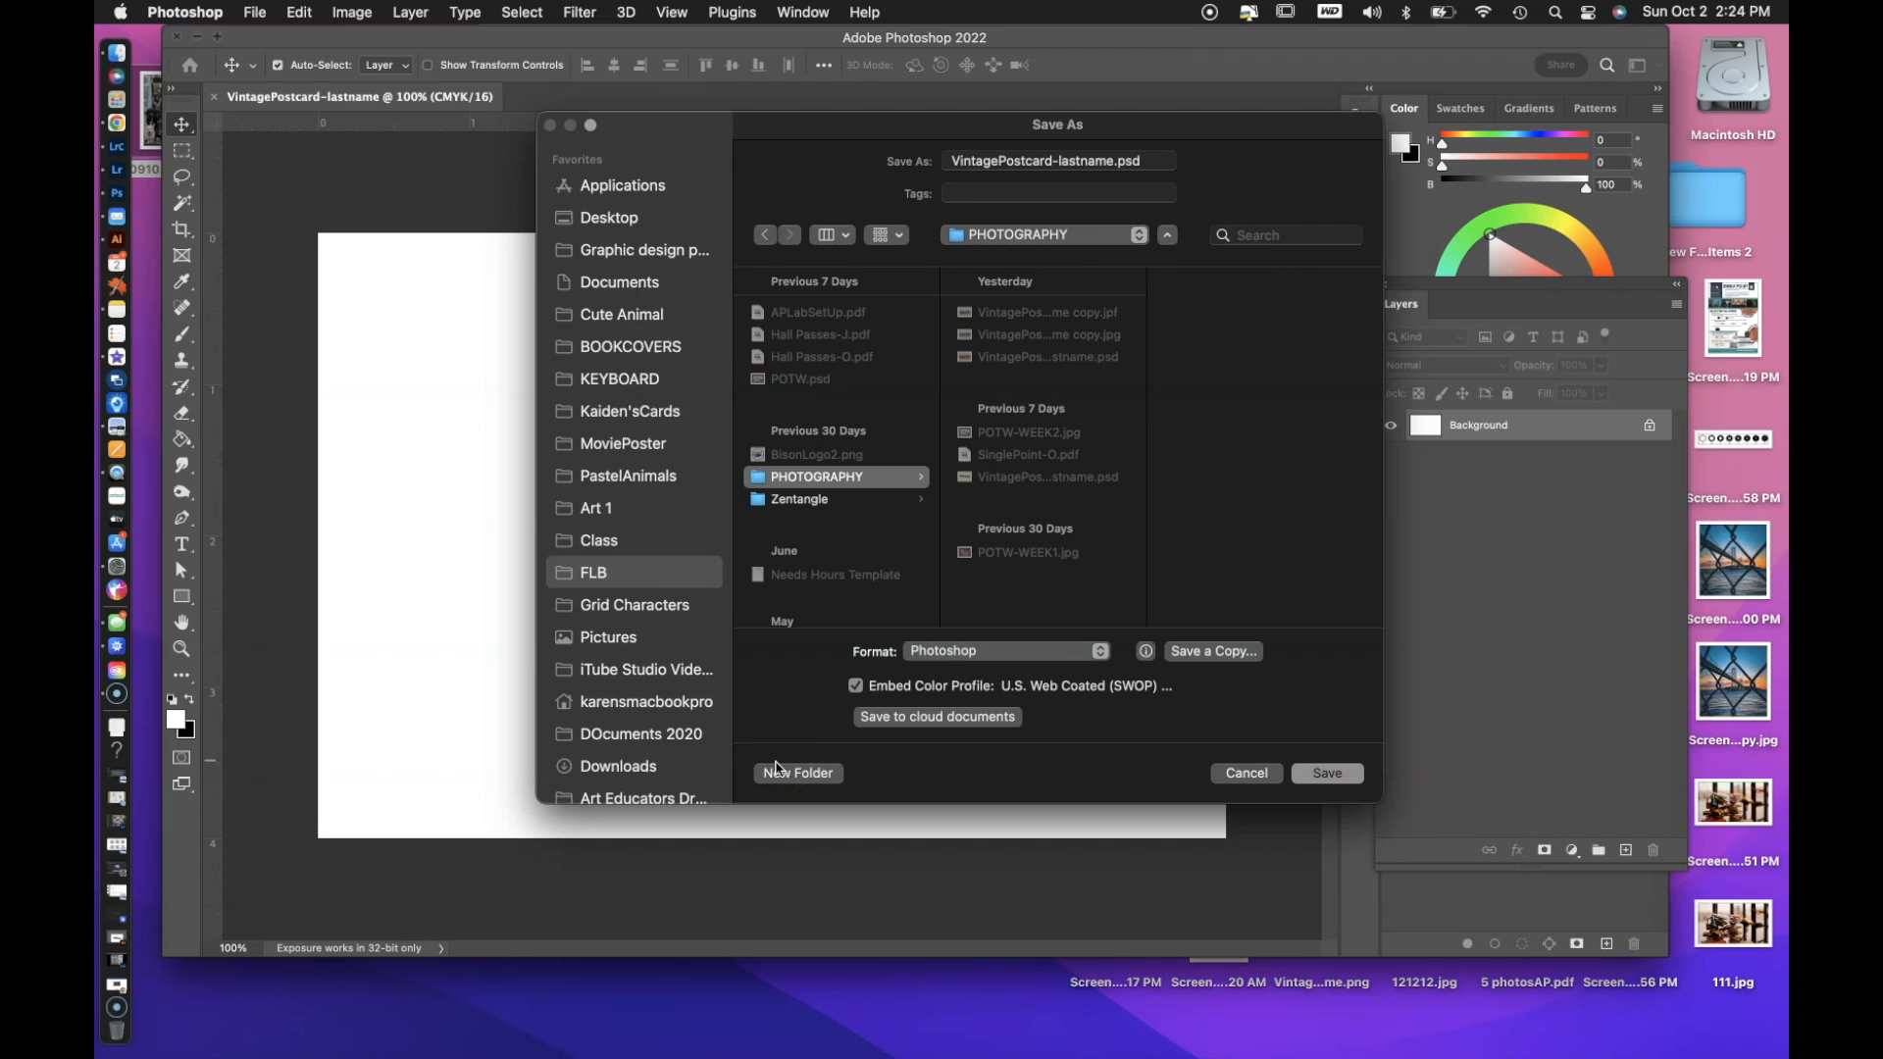
Create a folder named OurTown inside PHOTOGRAPHY and save the postcard there in Photoshop format.
left_click(777, 771)
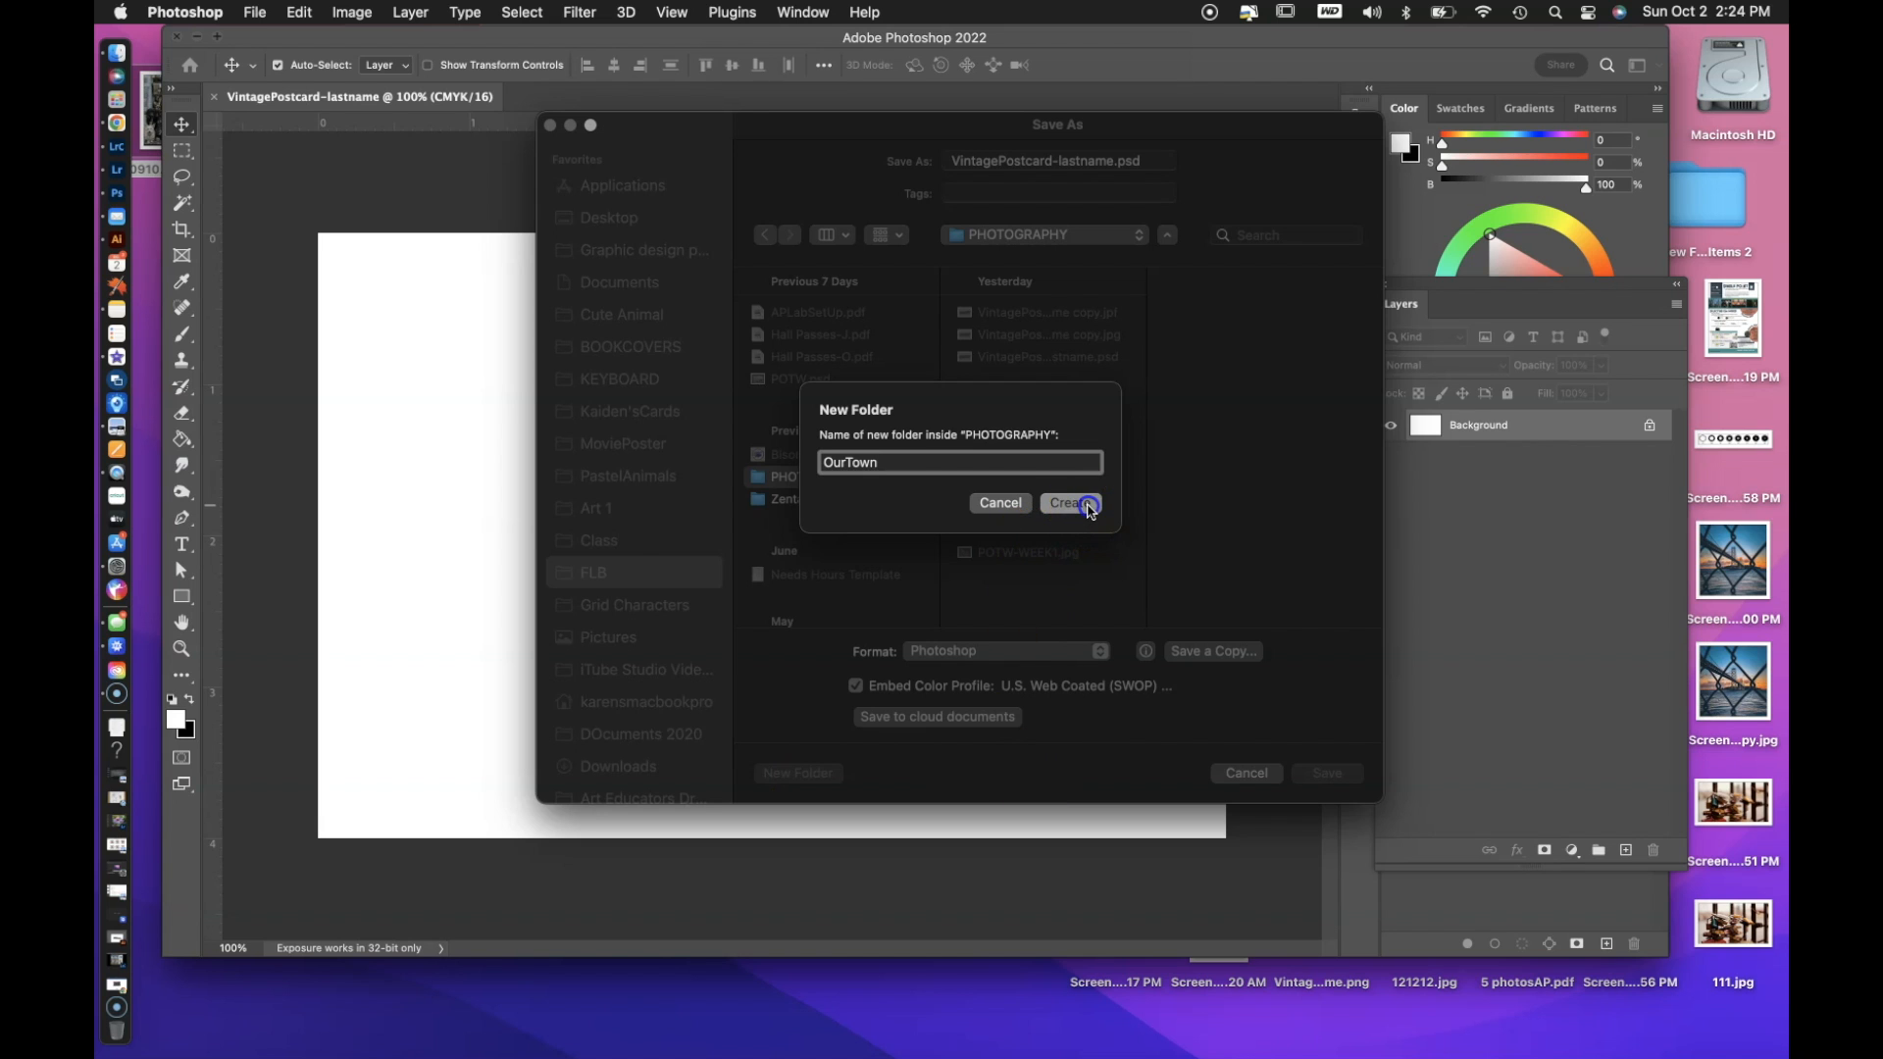
left_click(1074, 503)
left_click(1010, 651)
left_click(1338, 777)
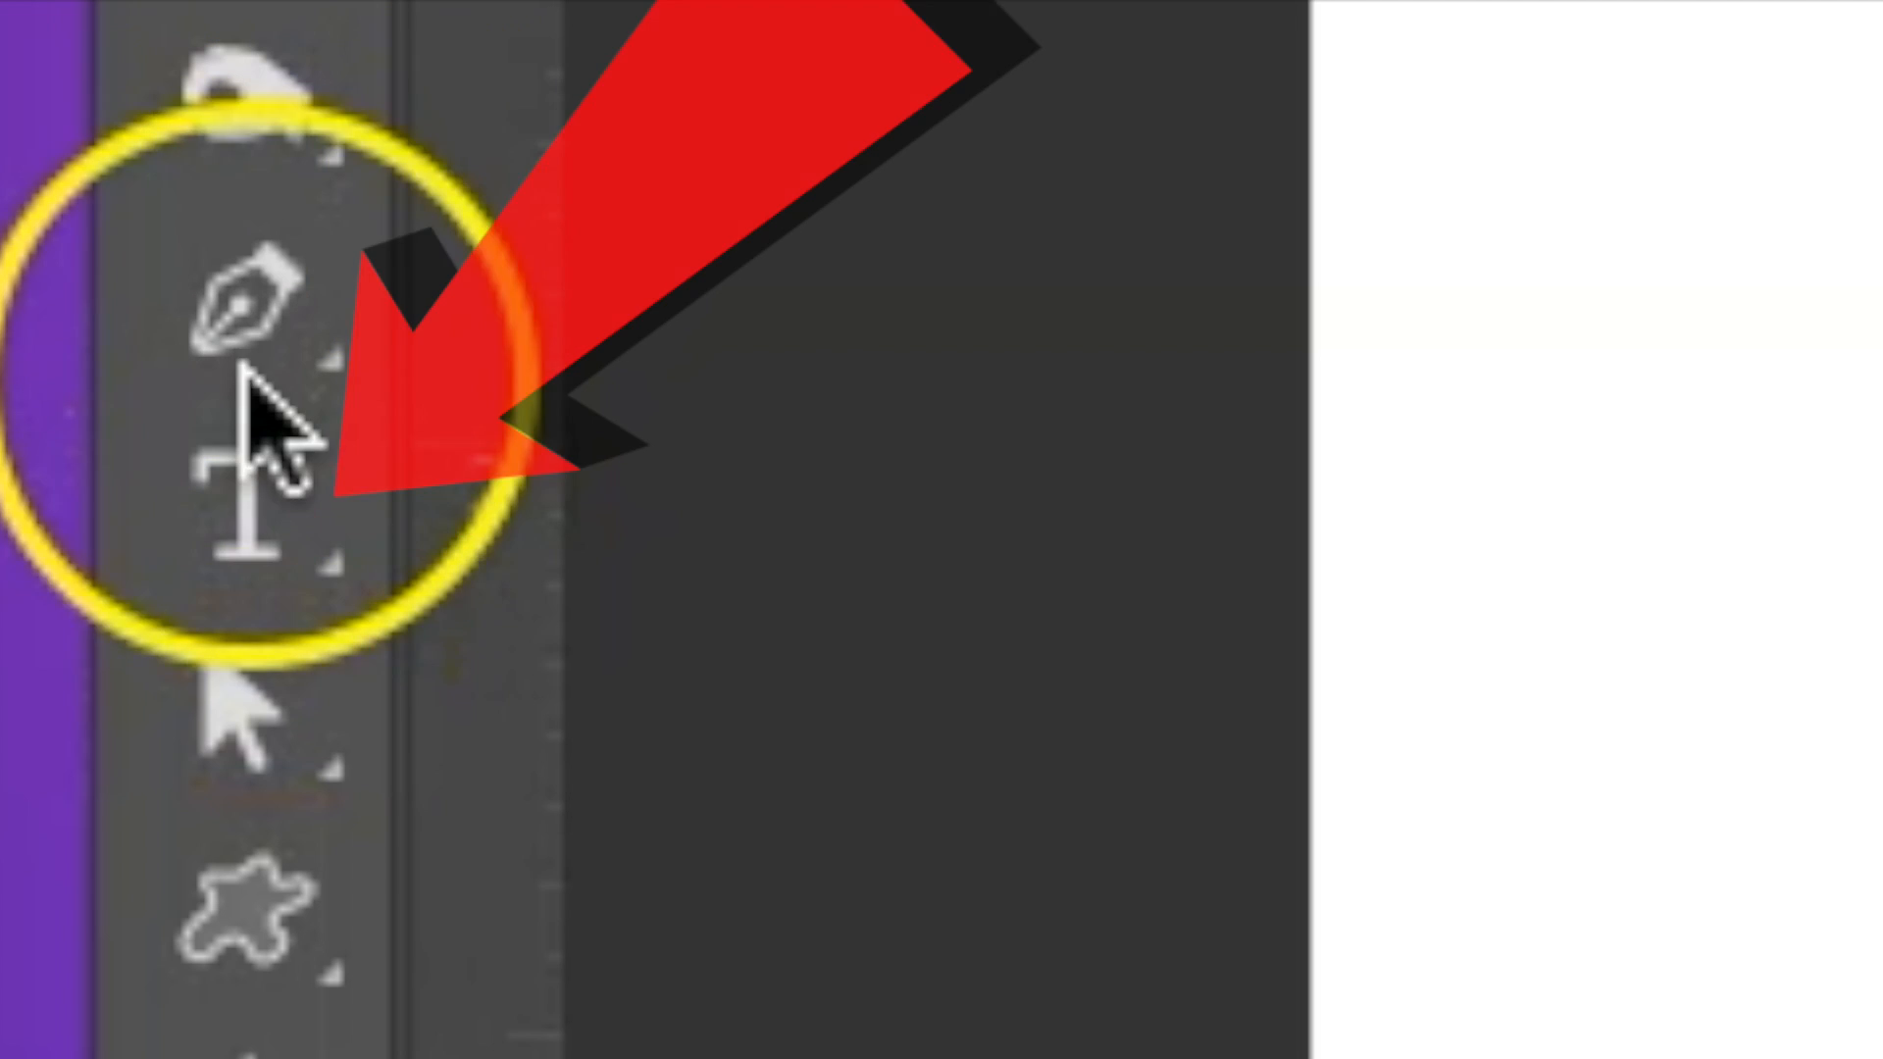
Add a text layer near the middle of the blank canvas reading WATERFORD in all capitals.
left_click(238, 482)
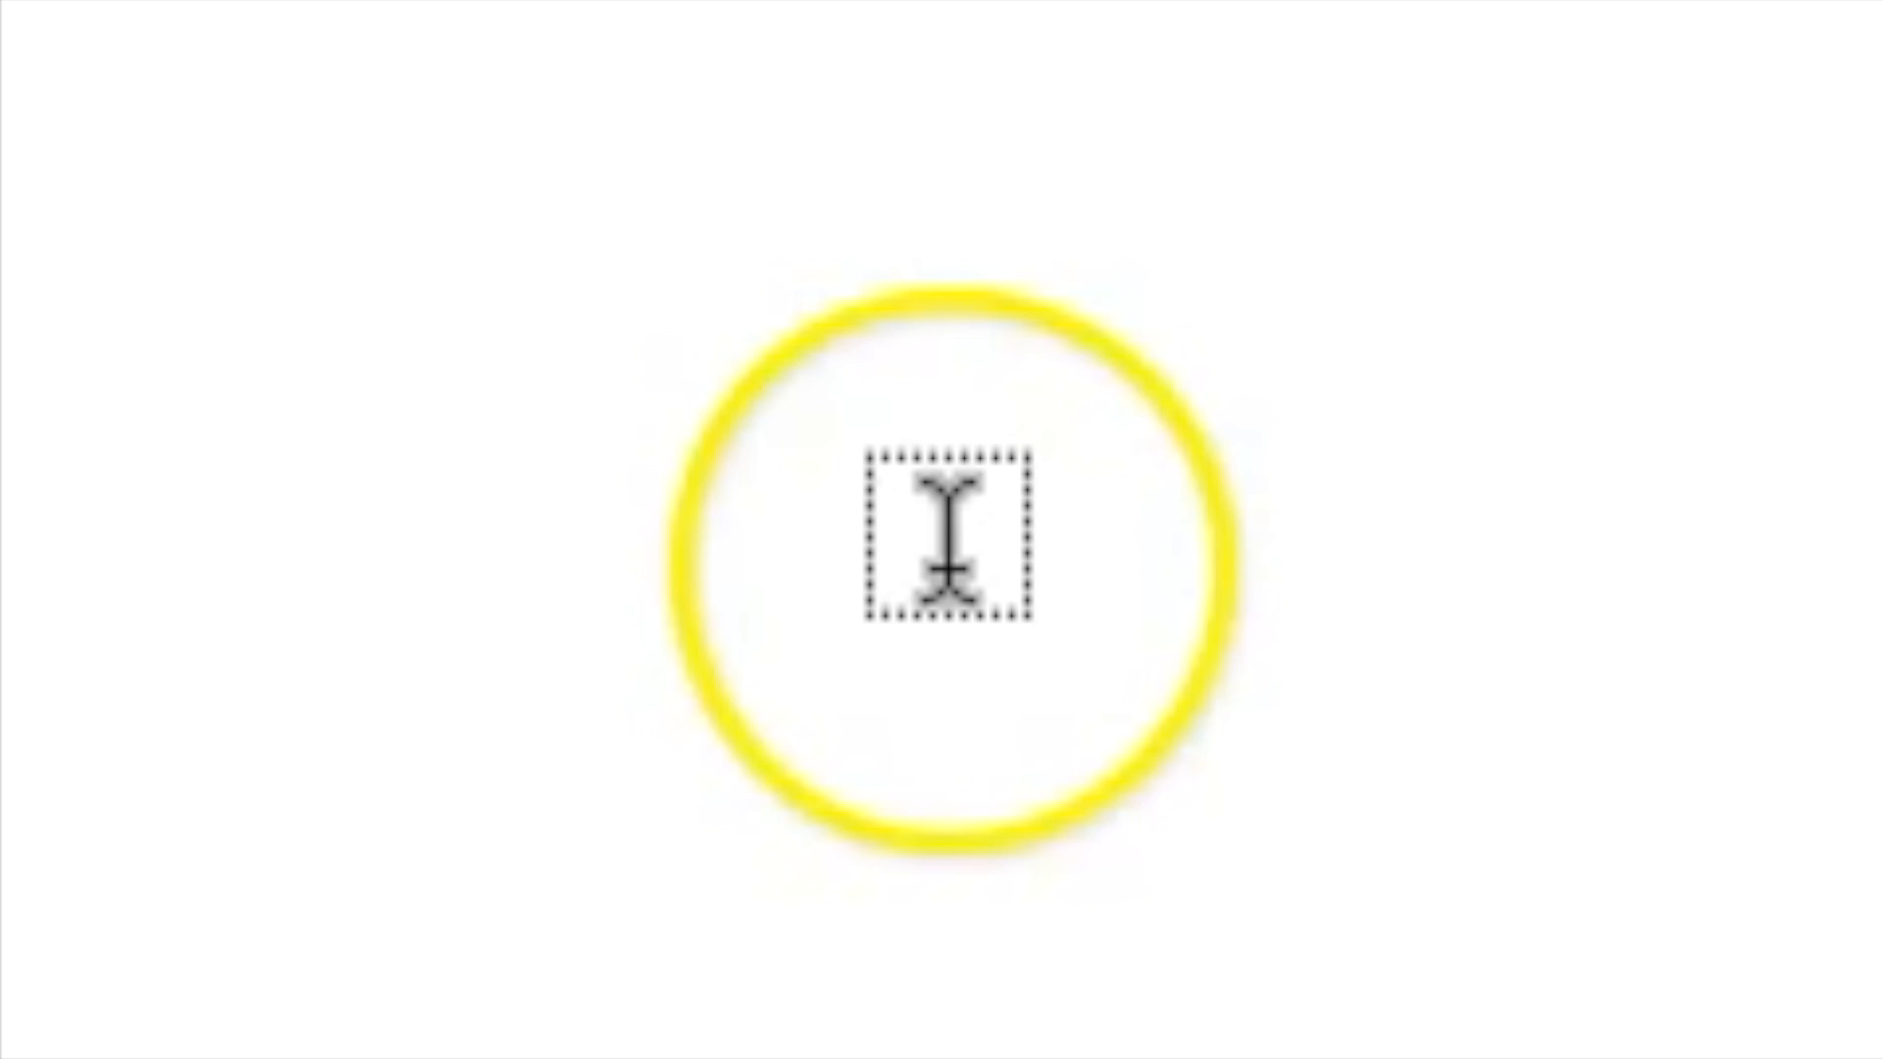
left_click(391, 122)
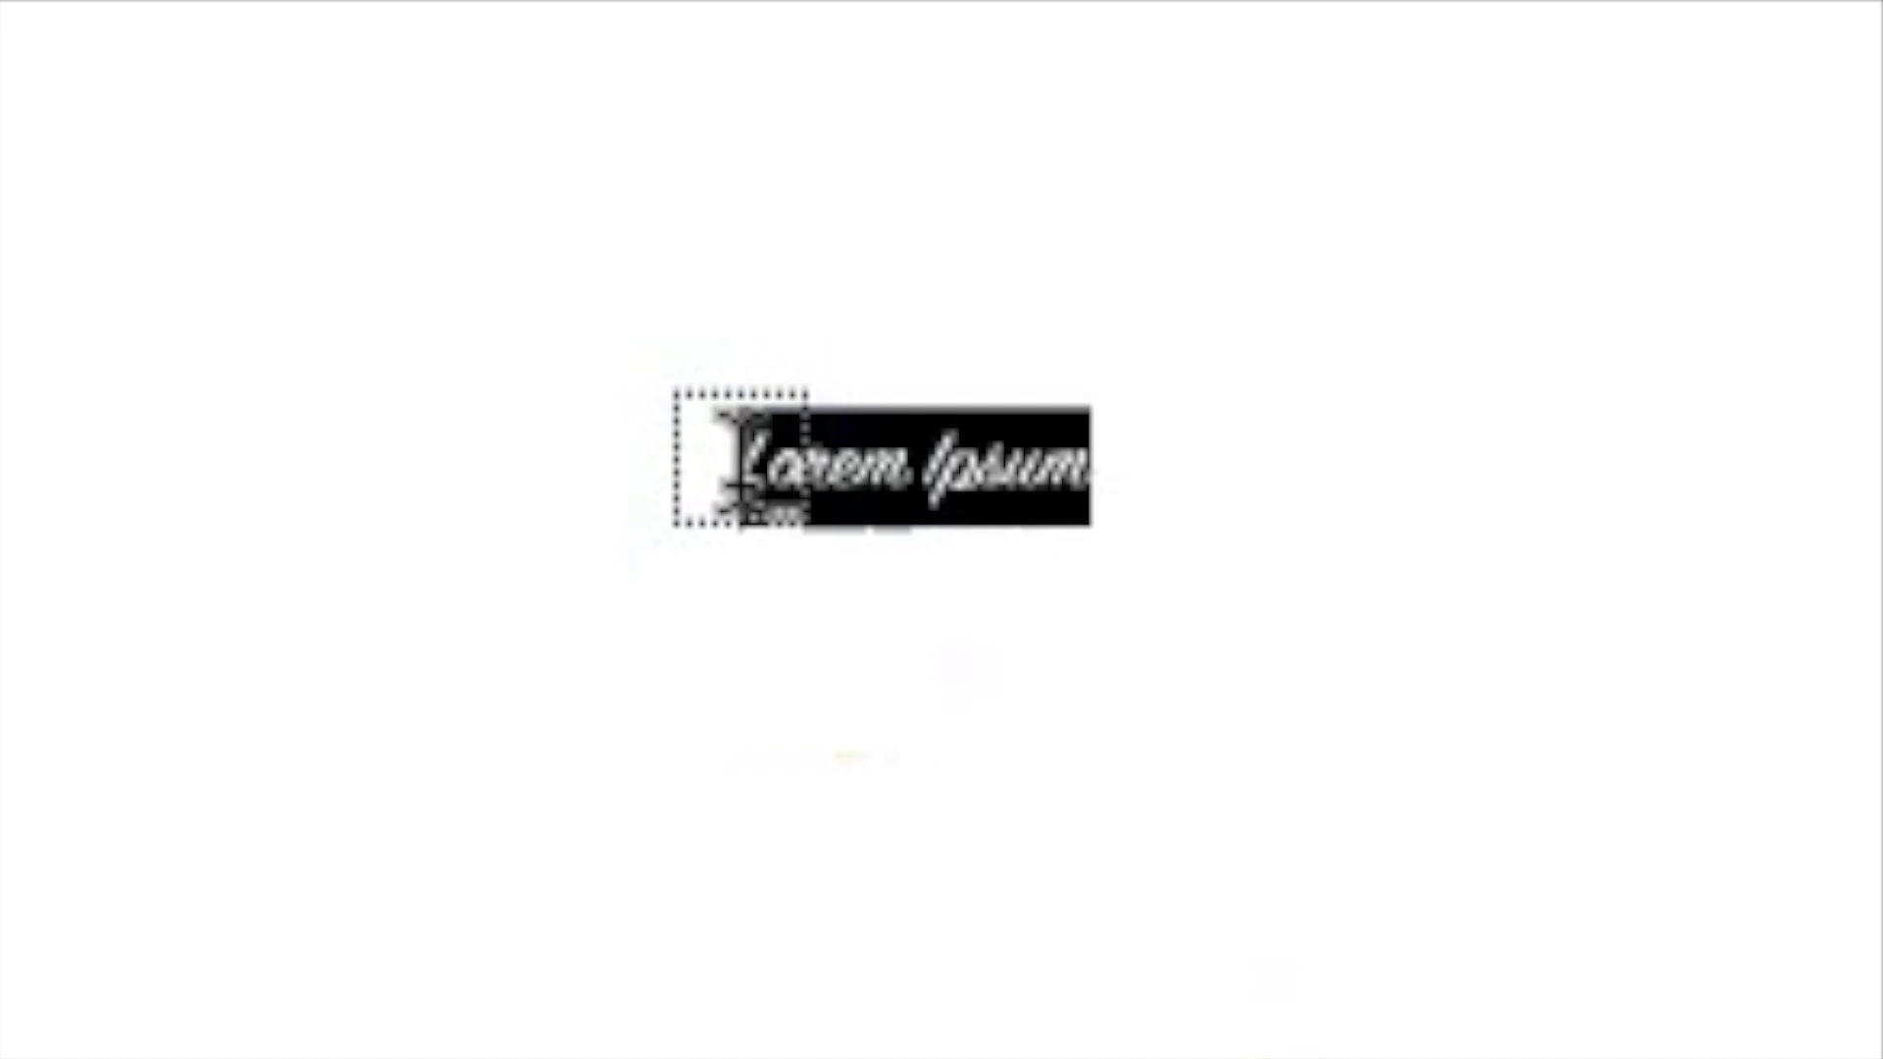
type("WA")
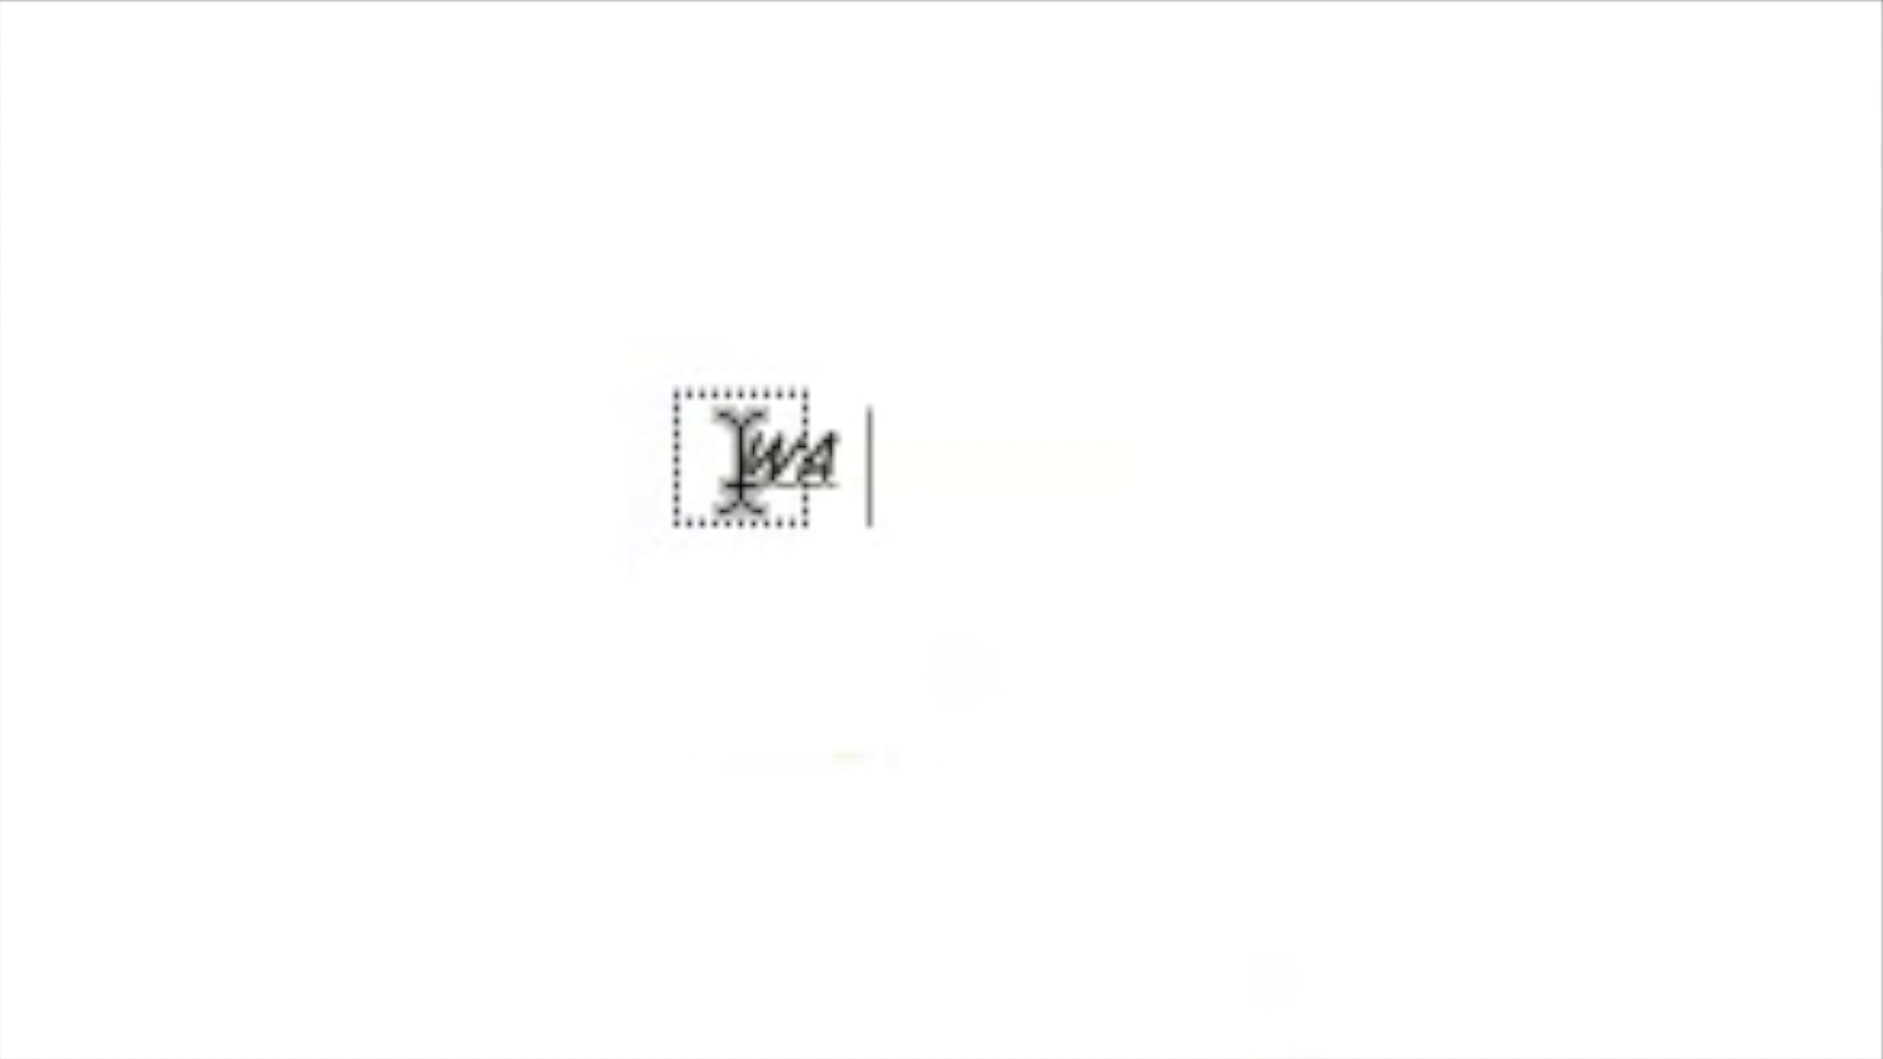
type("TERF")
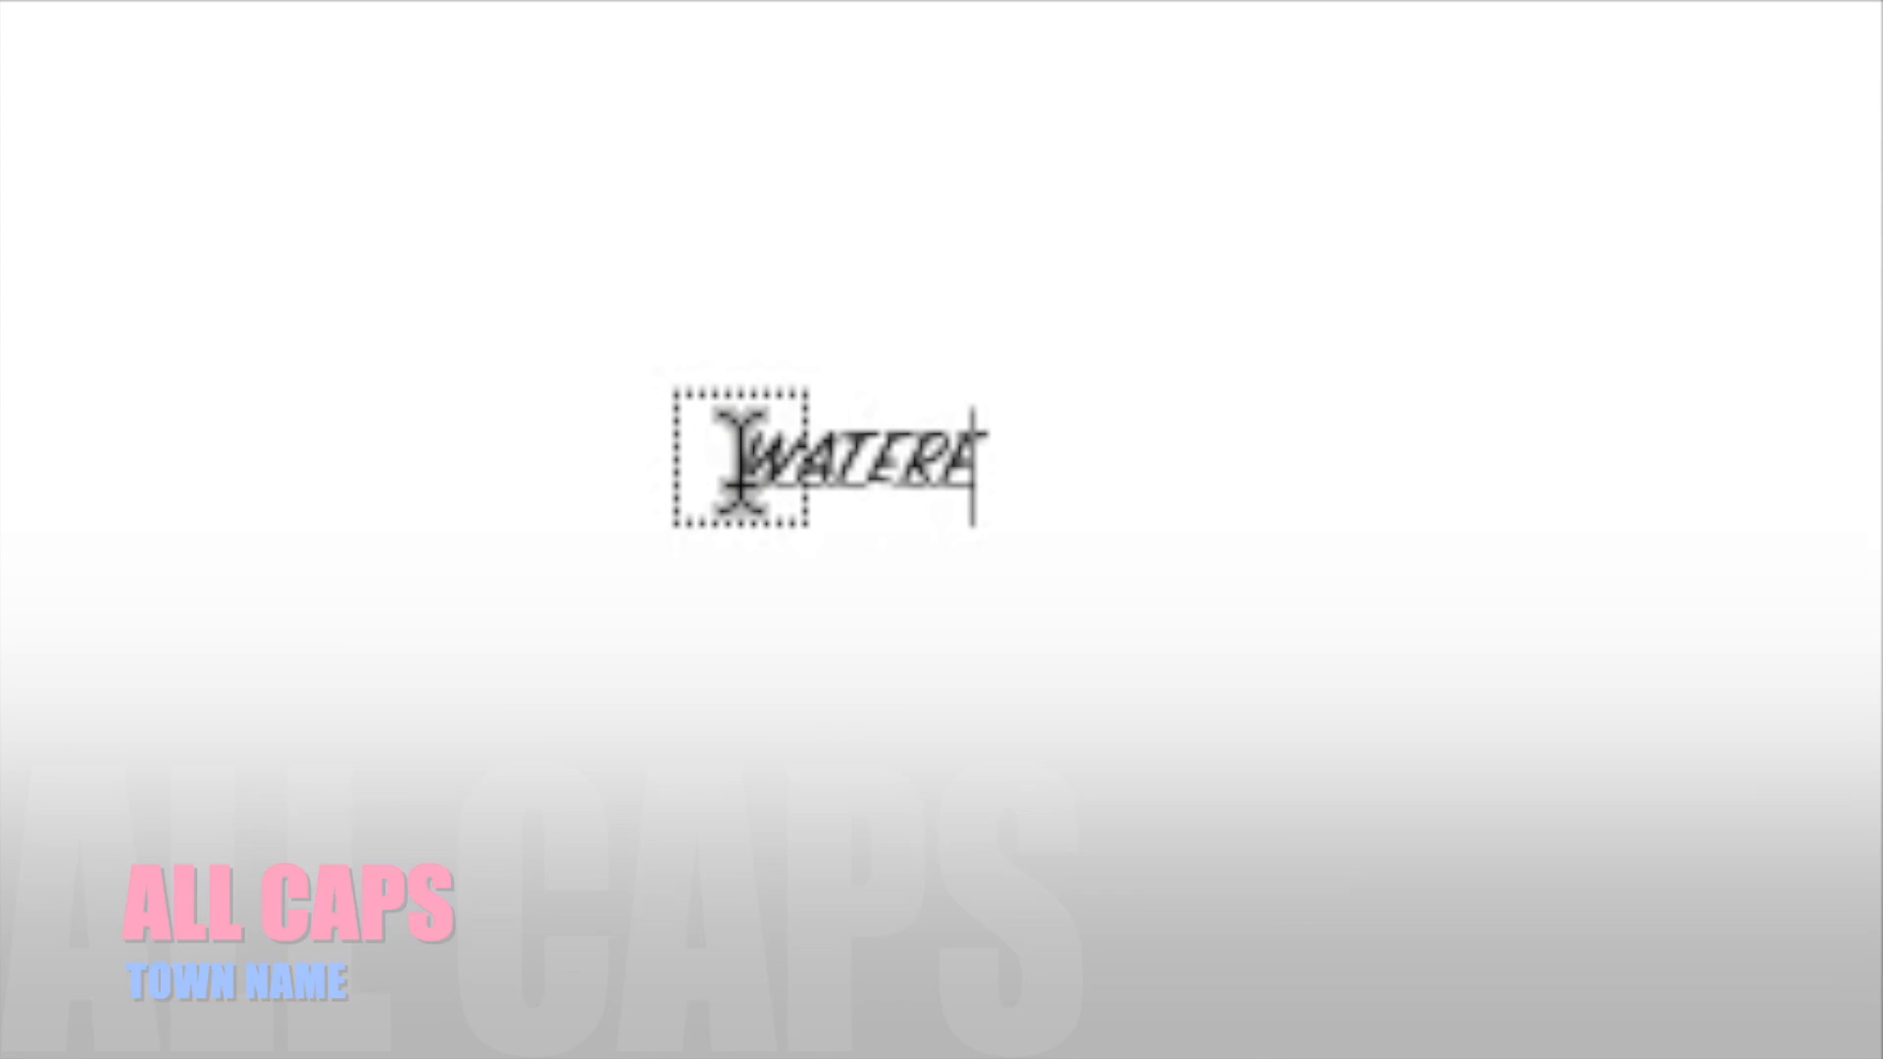
type("ORD")
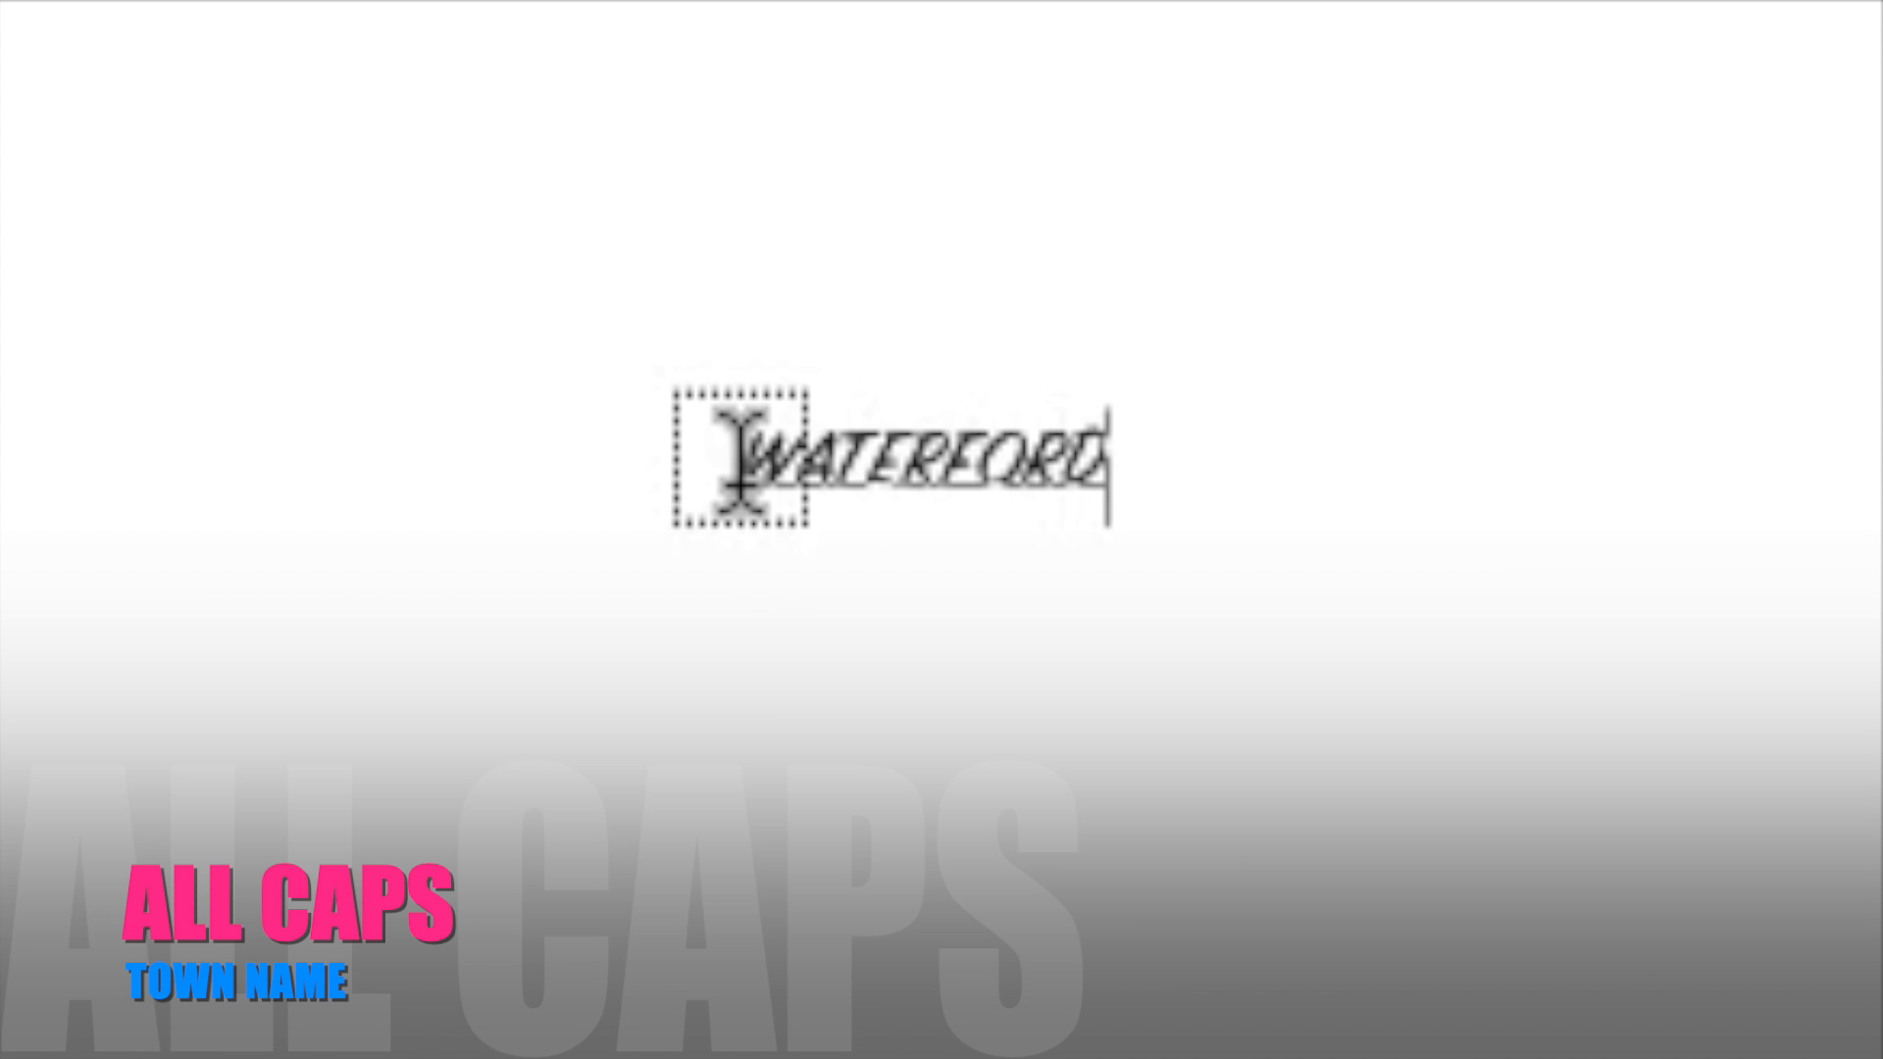
Change the font of the whole WATERFORD text to Futura Condensed ExtraBold.
key("ctrl+a")
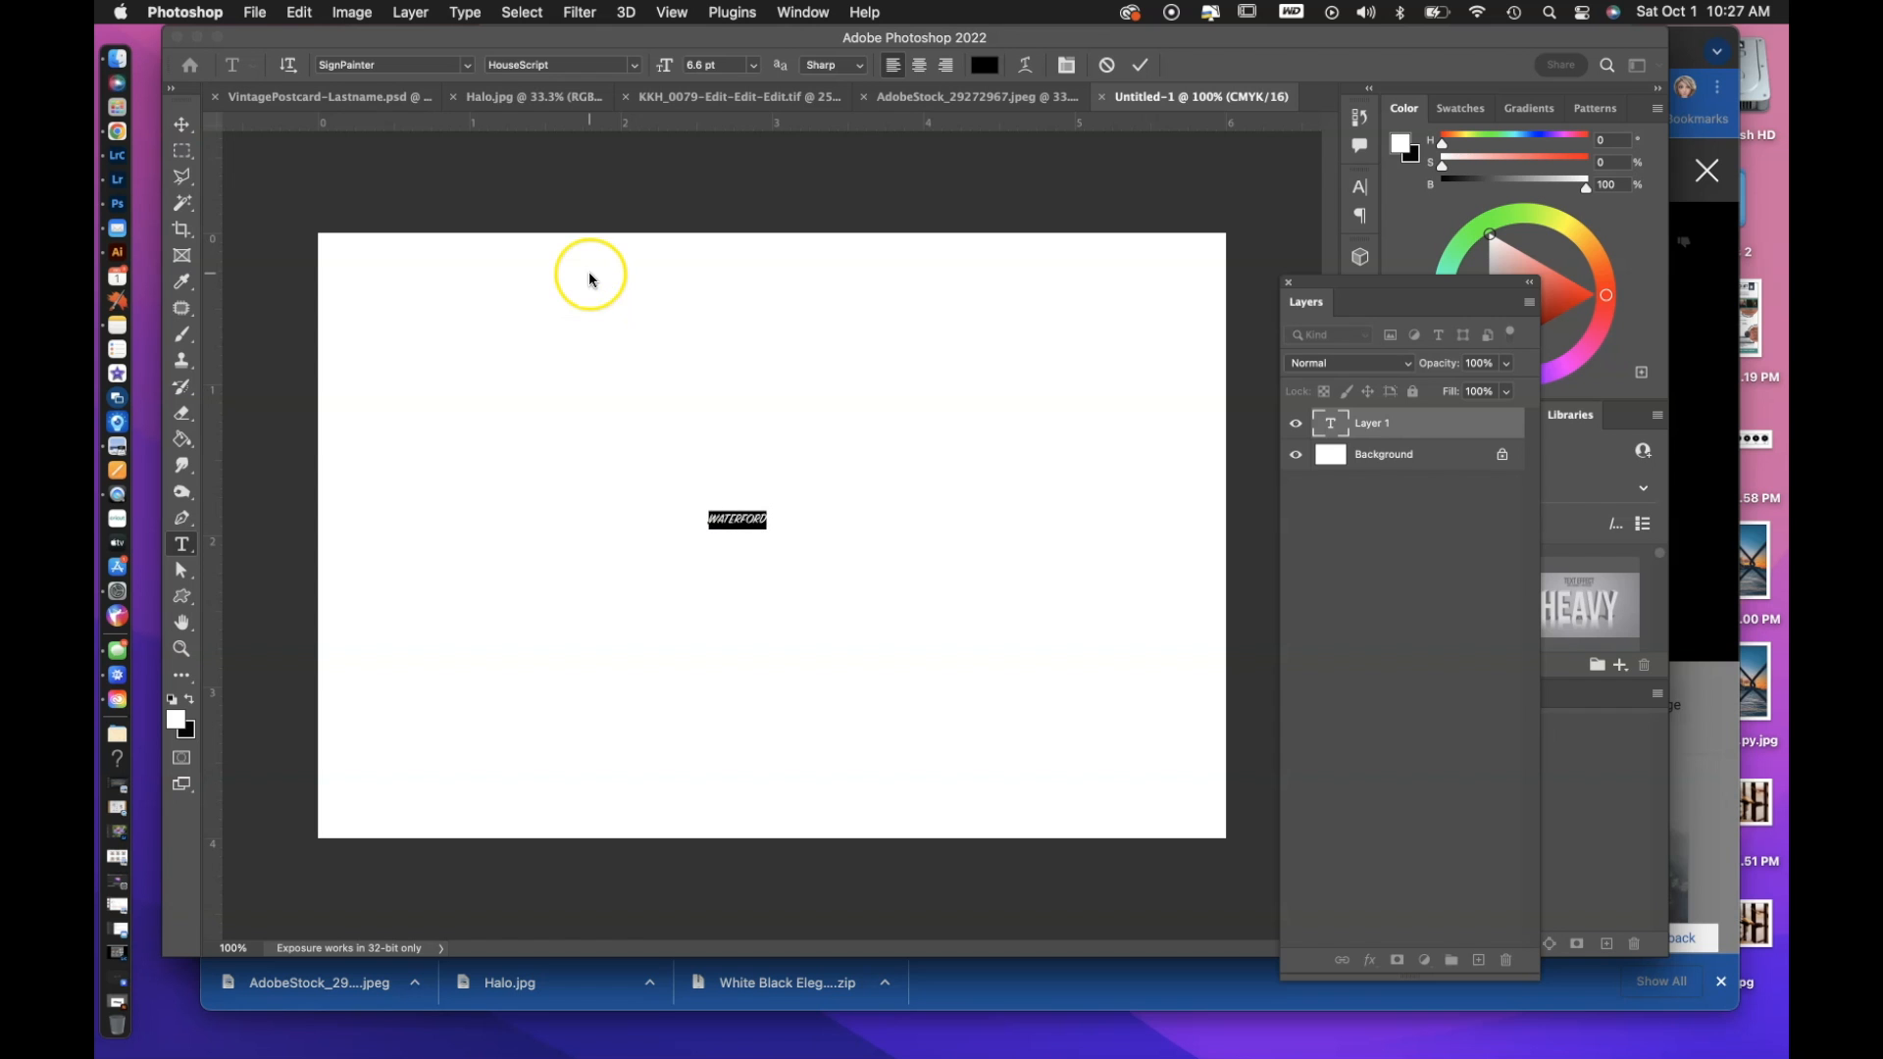
left_click(437, 65)
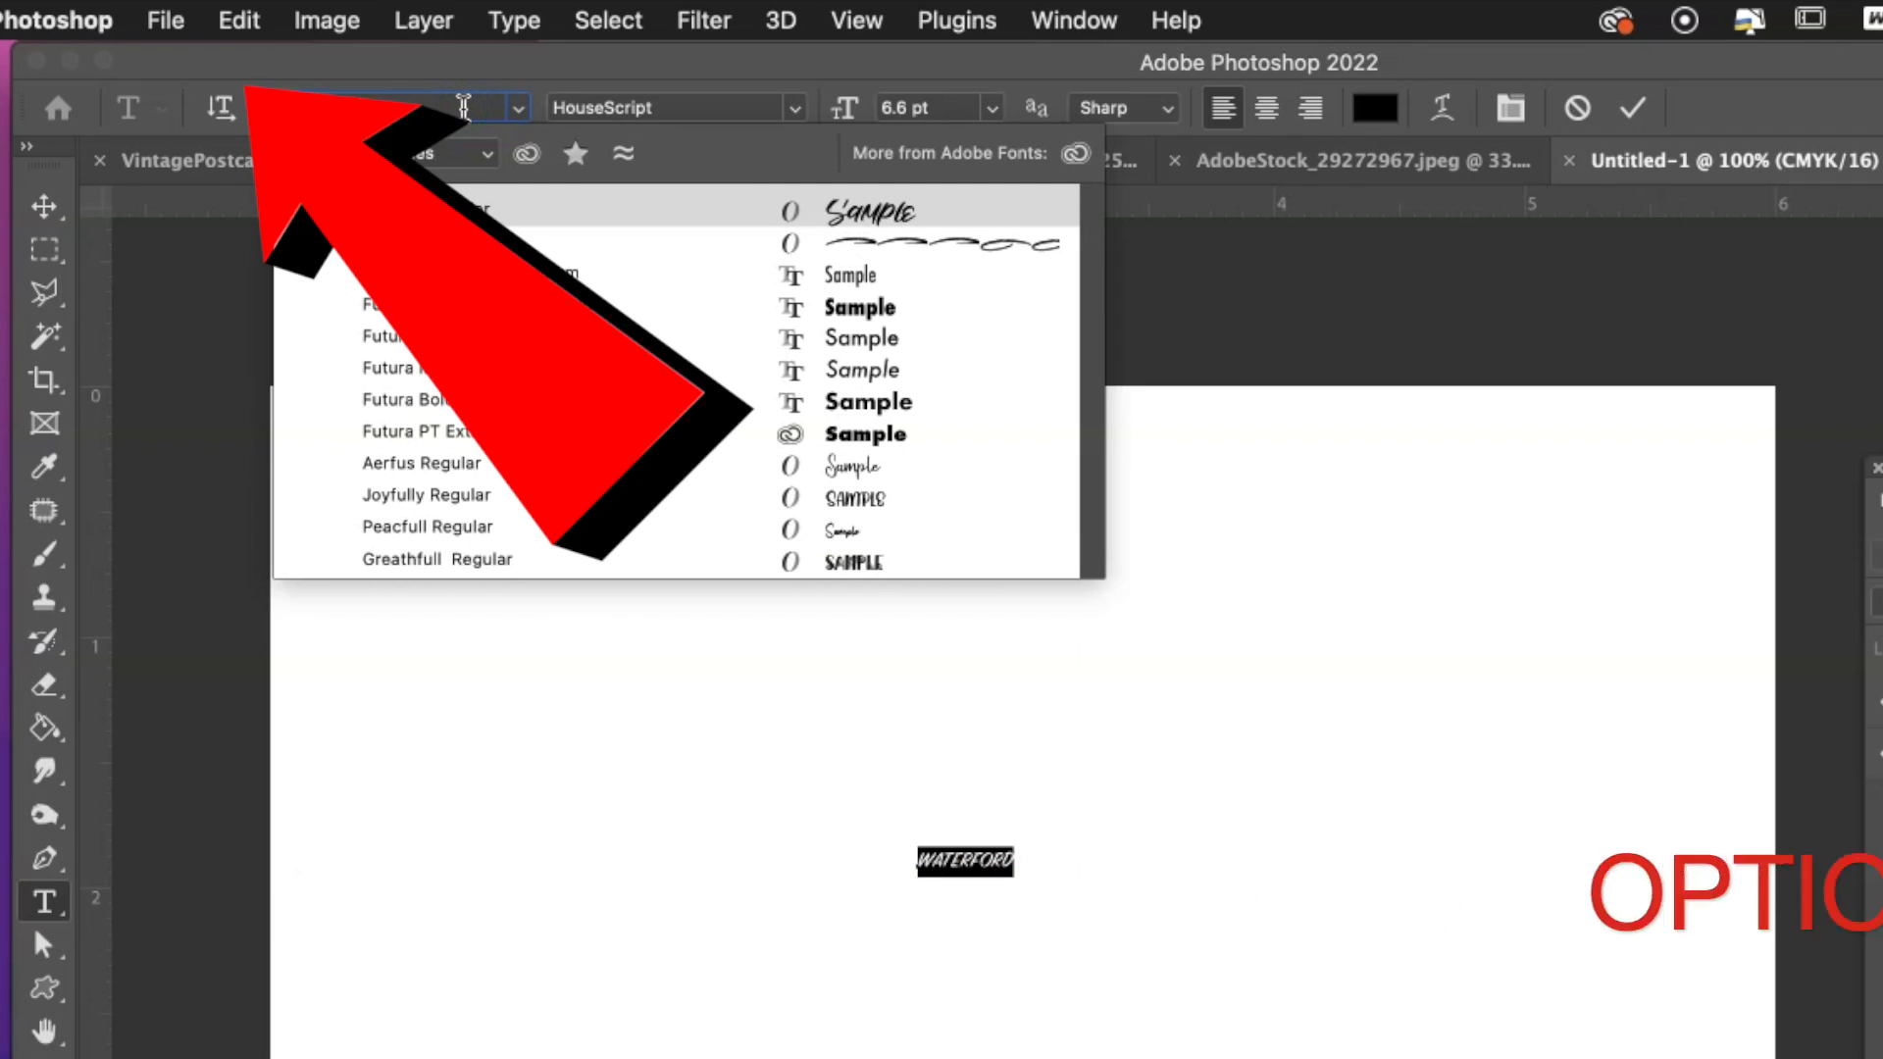
type("T")
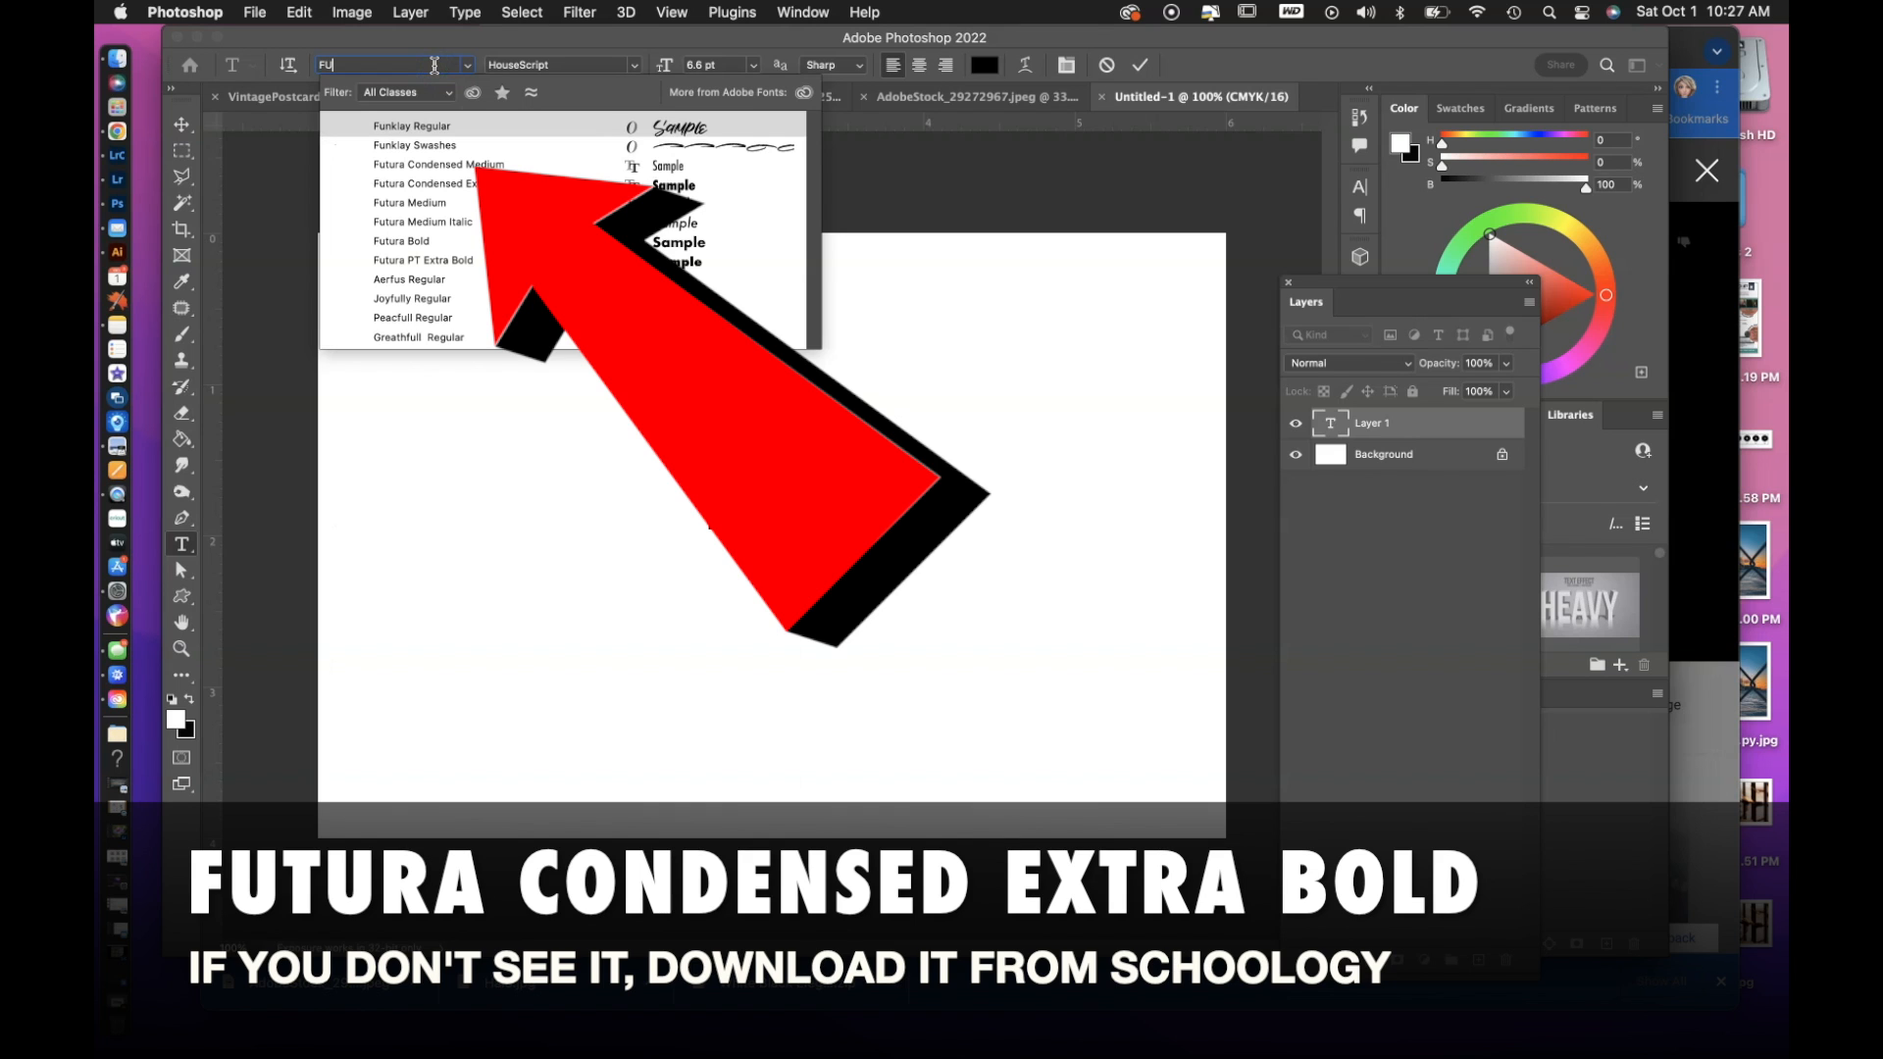
left_click(422, 183)
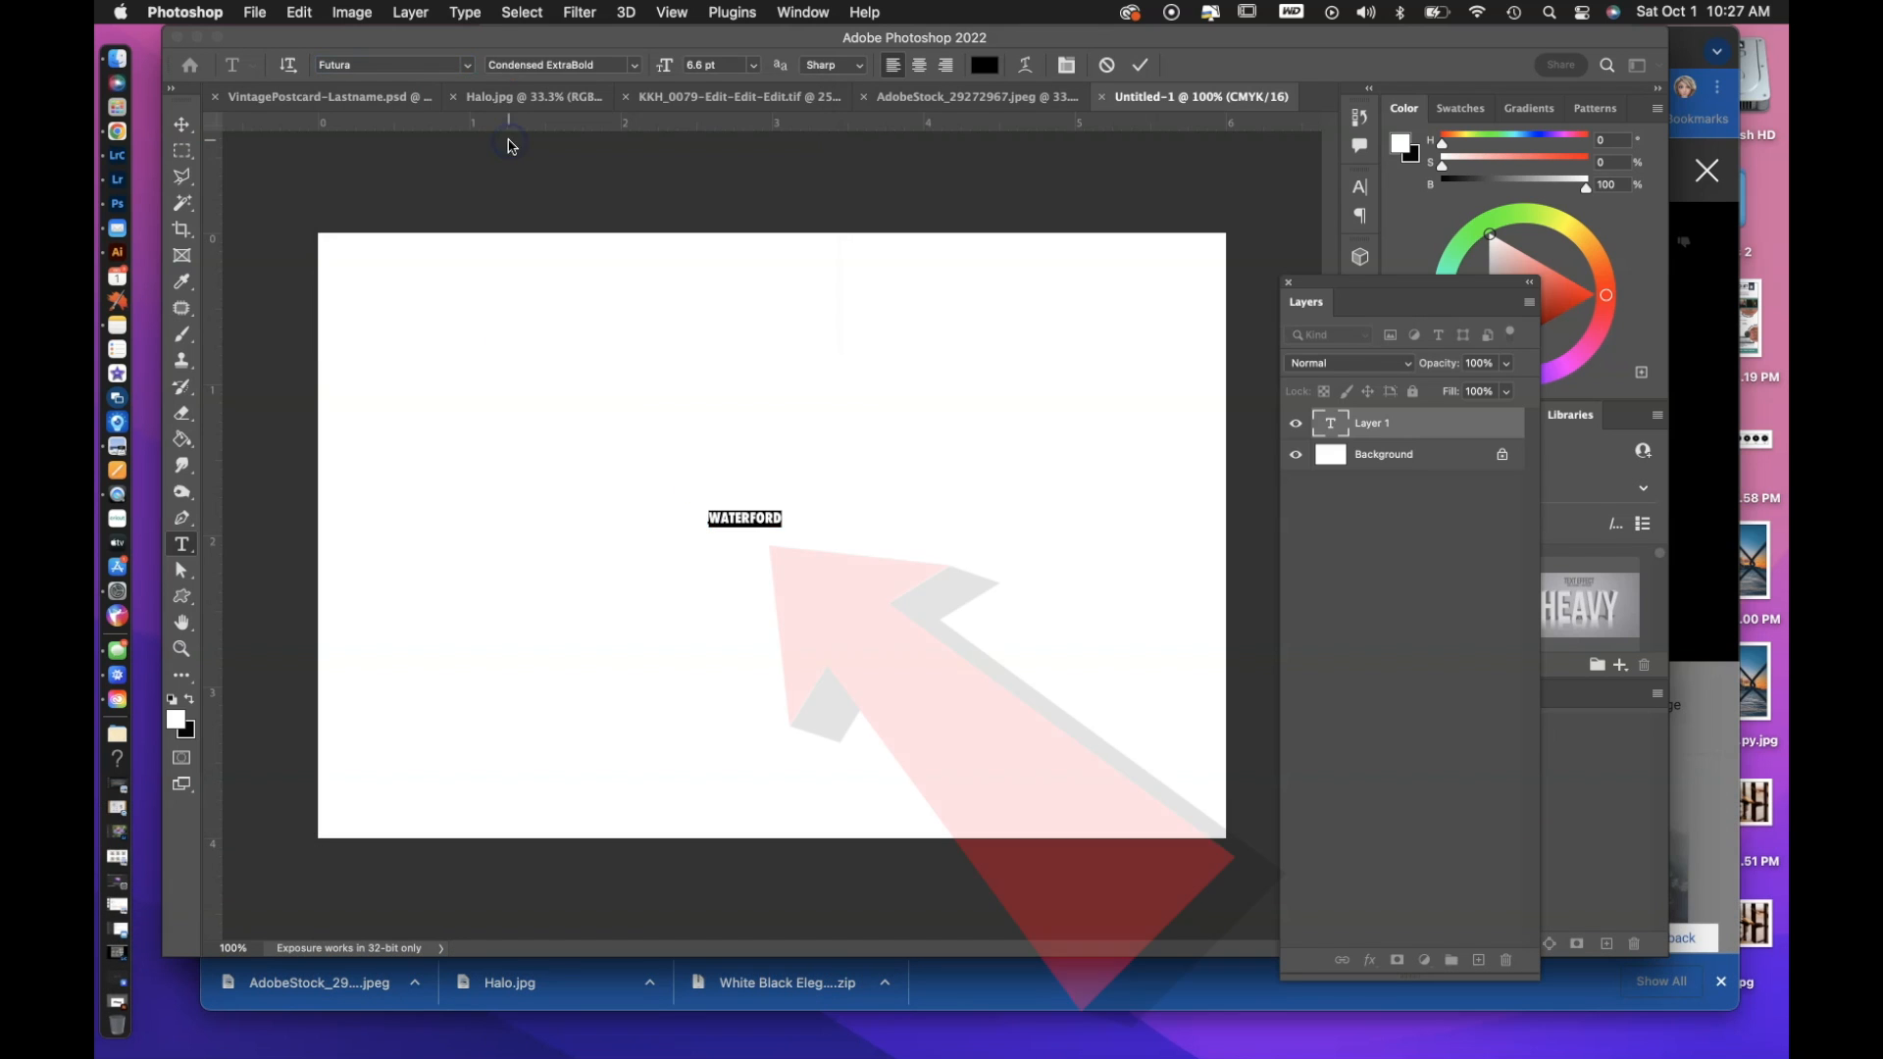
Scale the WATERFORD text proportionally to about 5.4 by 1.24 inches and position it across the middle of the canvas.
left_click(182, 125)
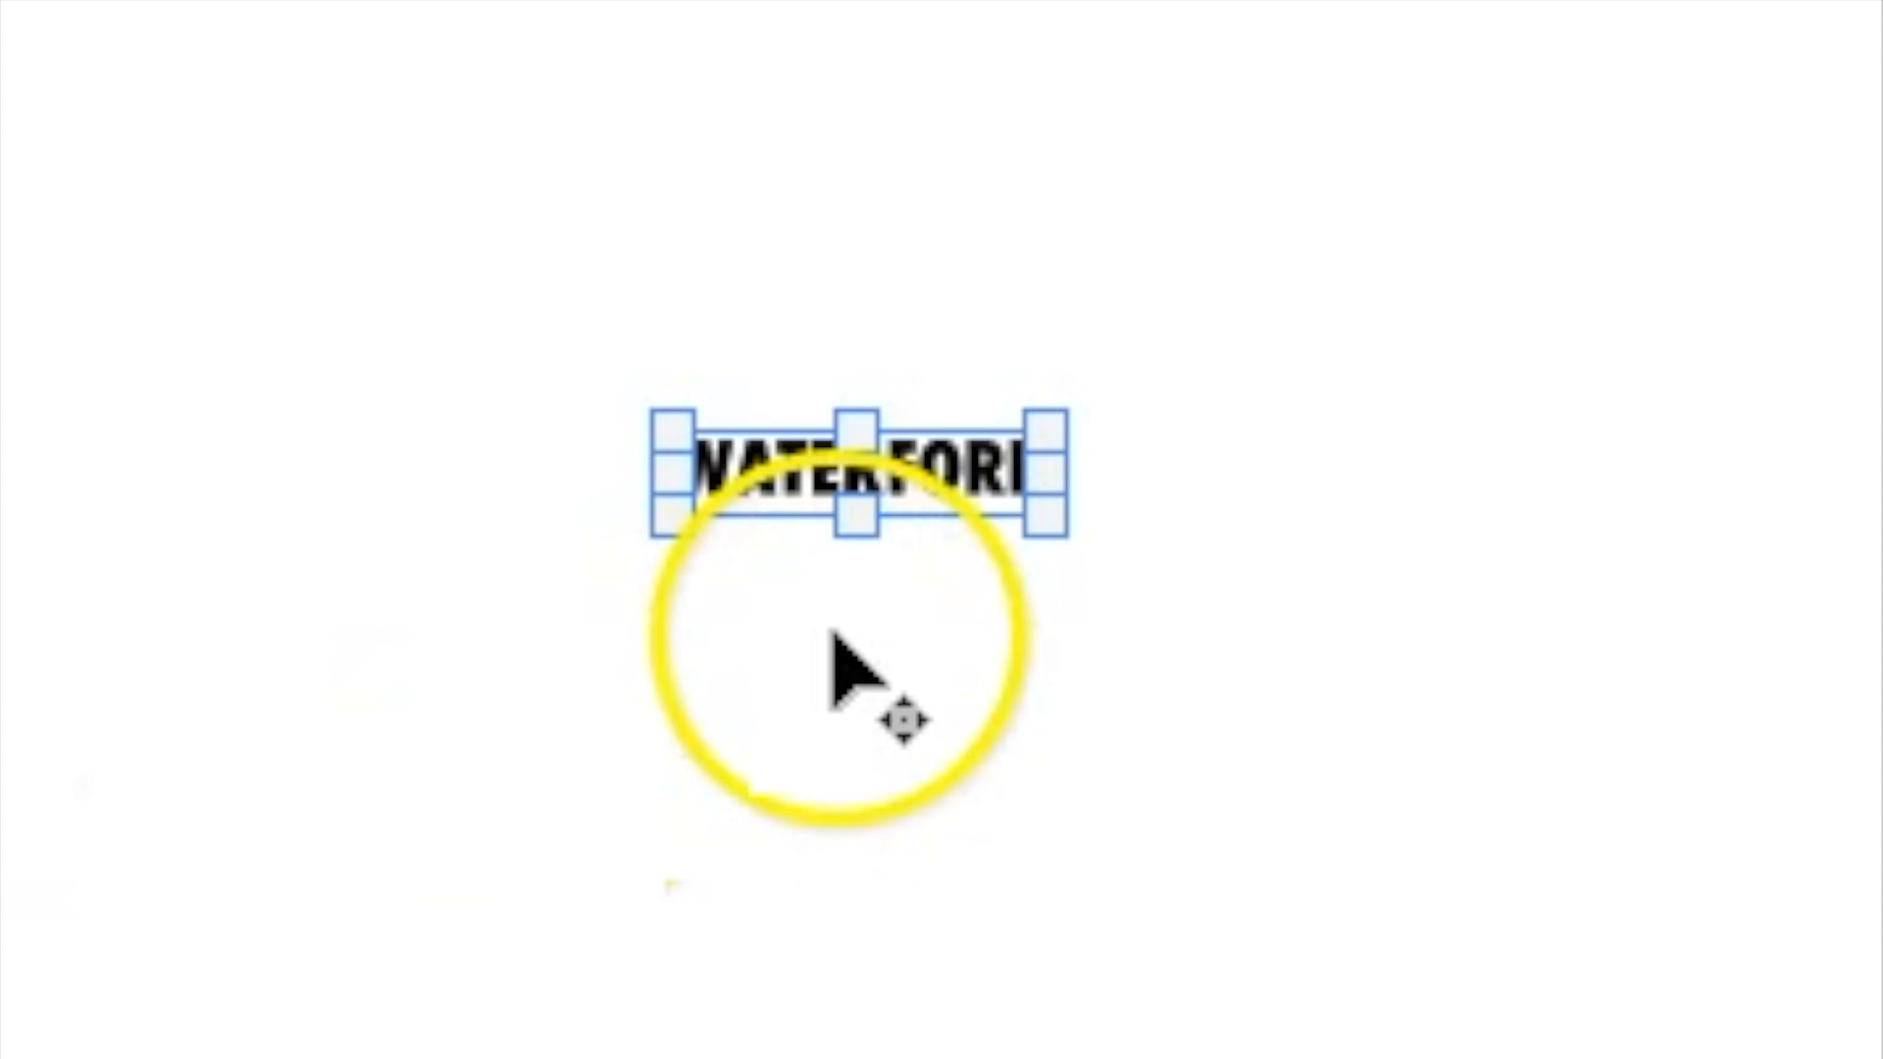
left_click(863, 530)
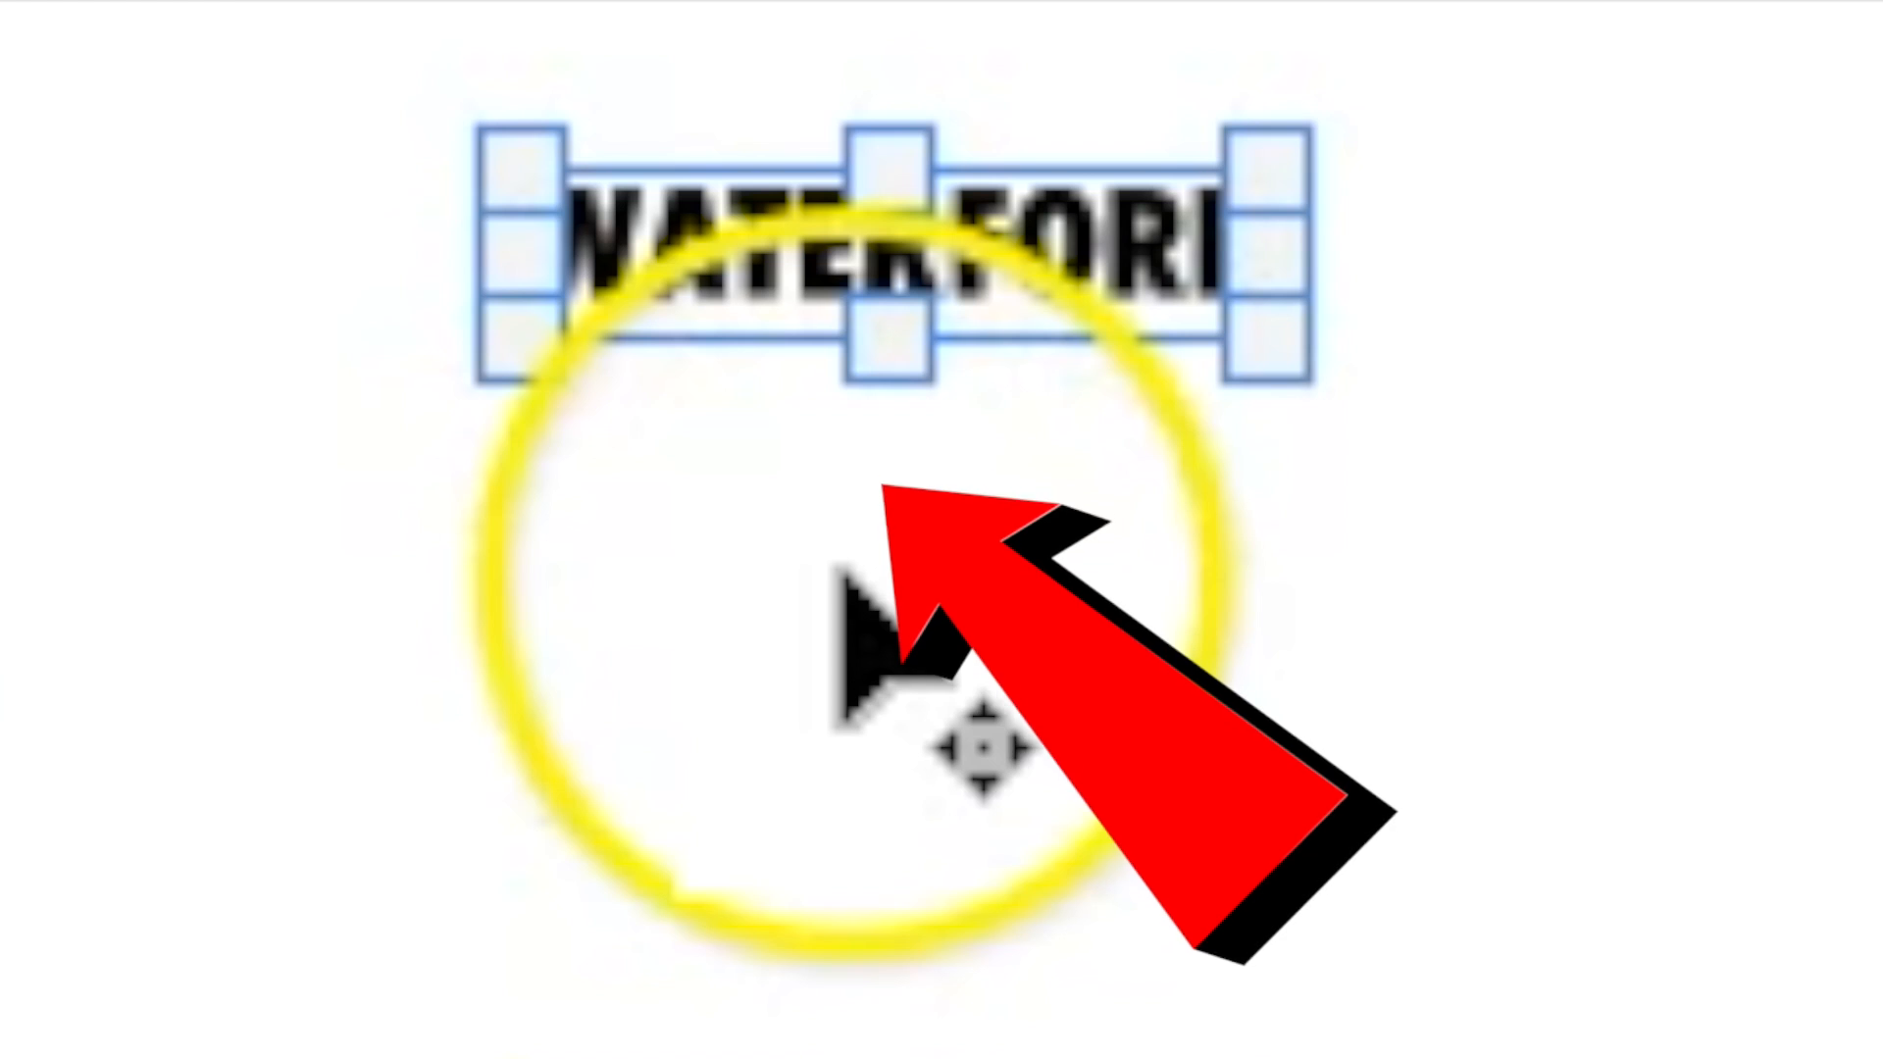
left_click_drag(952, 393, 727, 609)
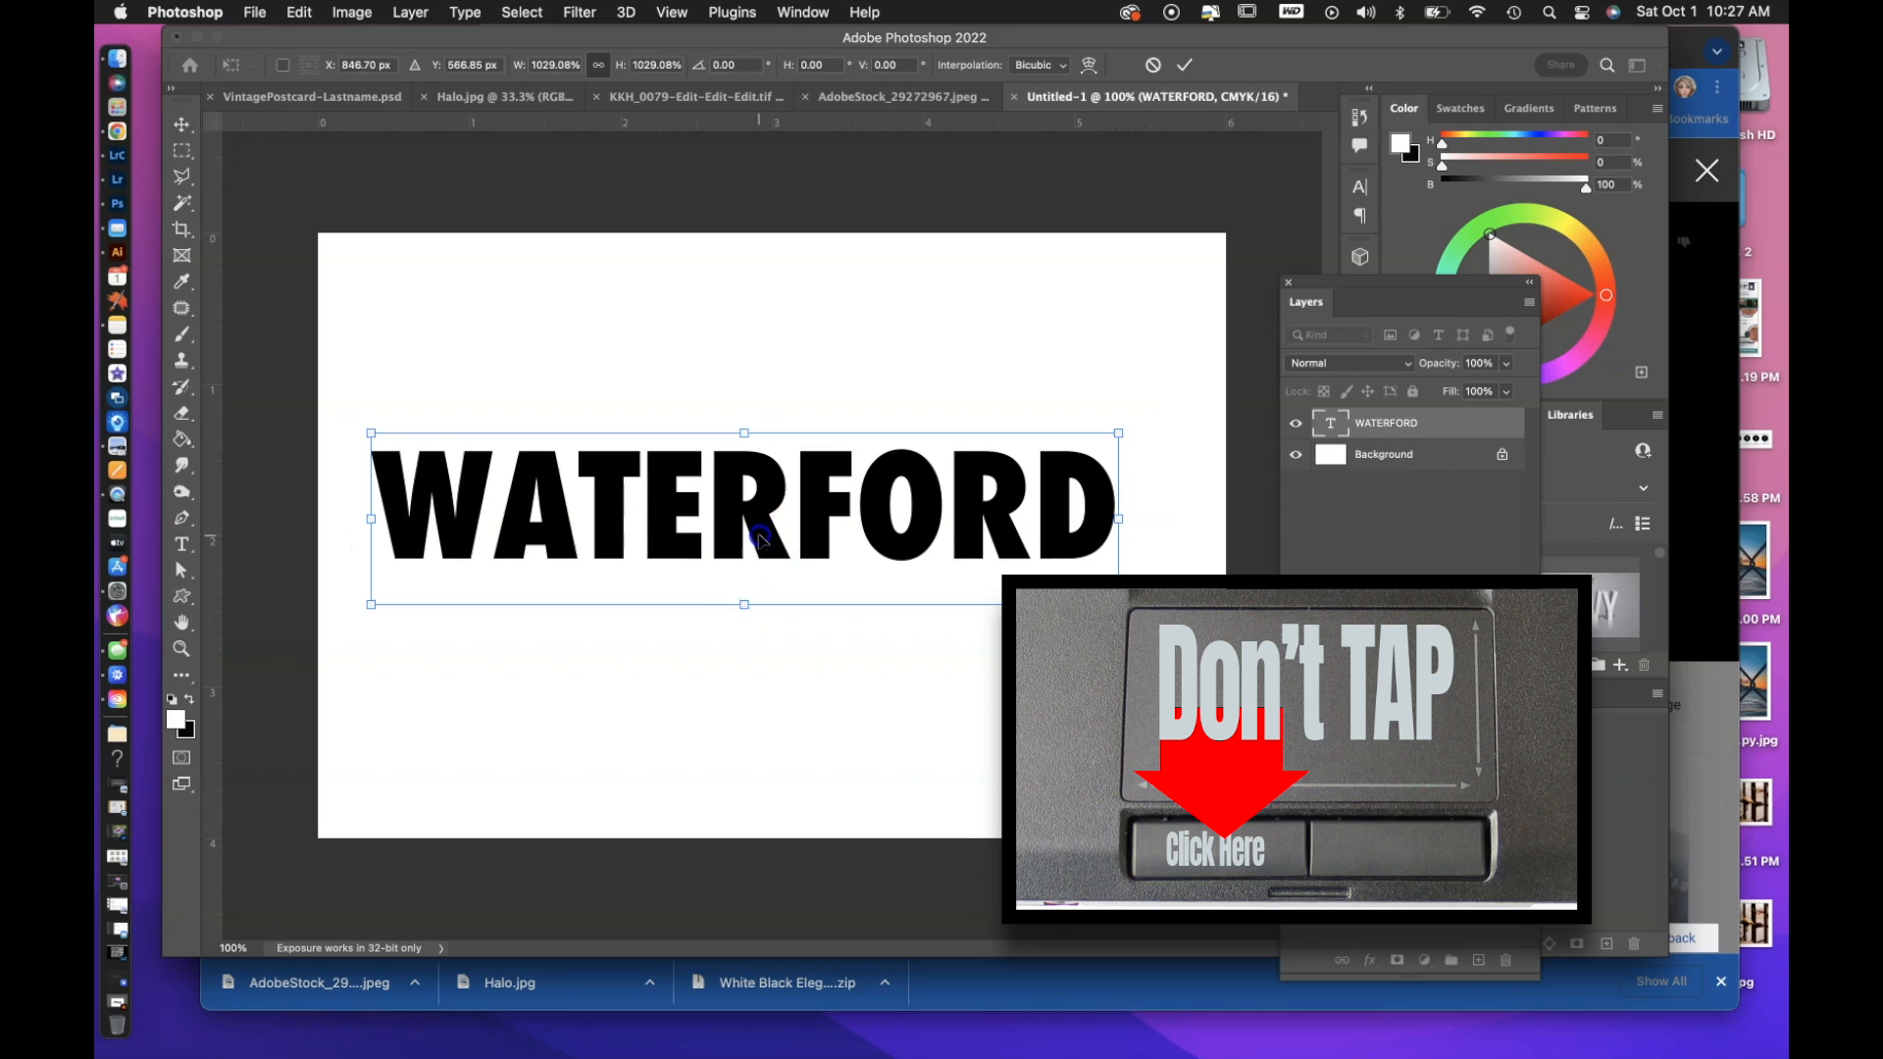
left_click_drag(761, 539, 822, 522)
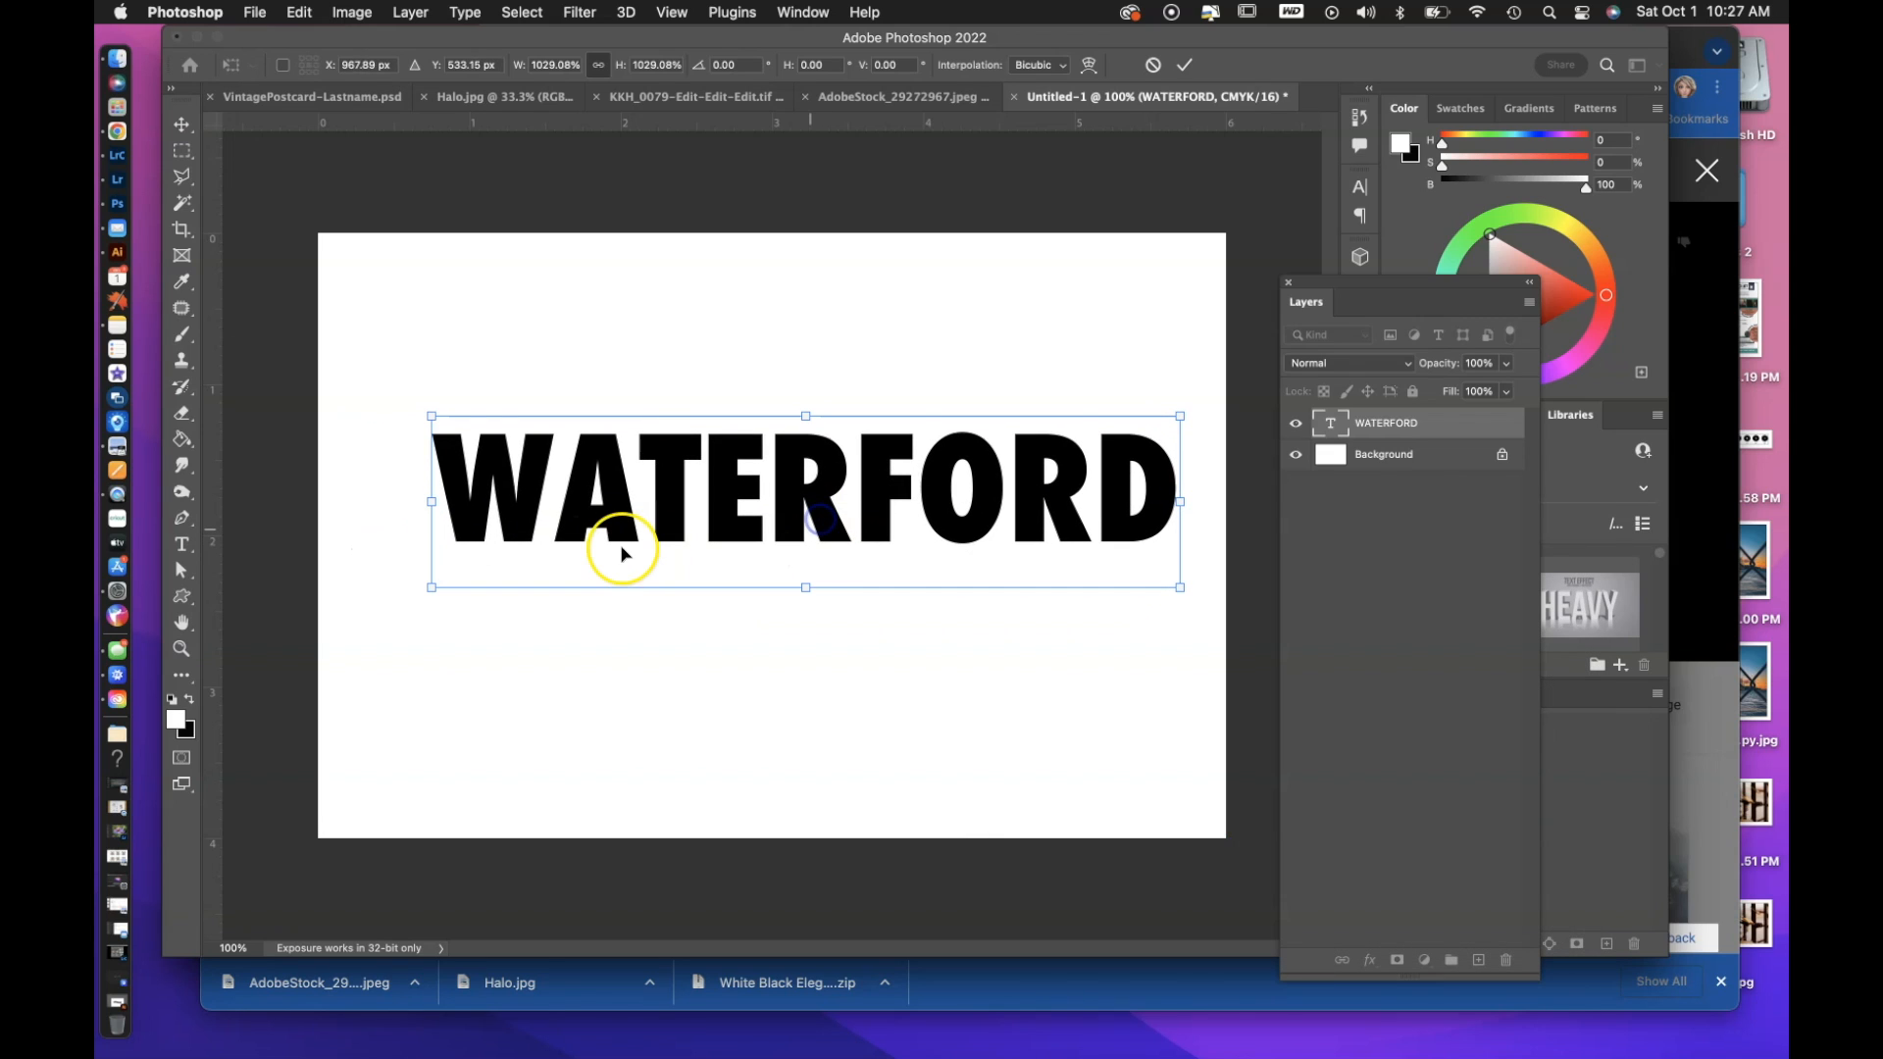
left_click_drag(431, 587, 375, 650)
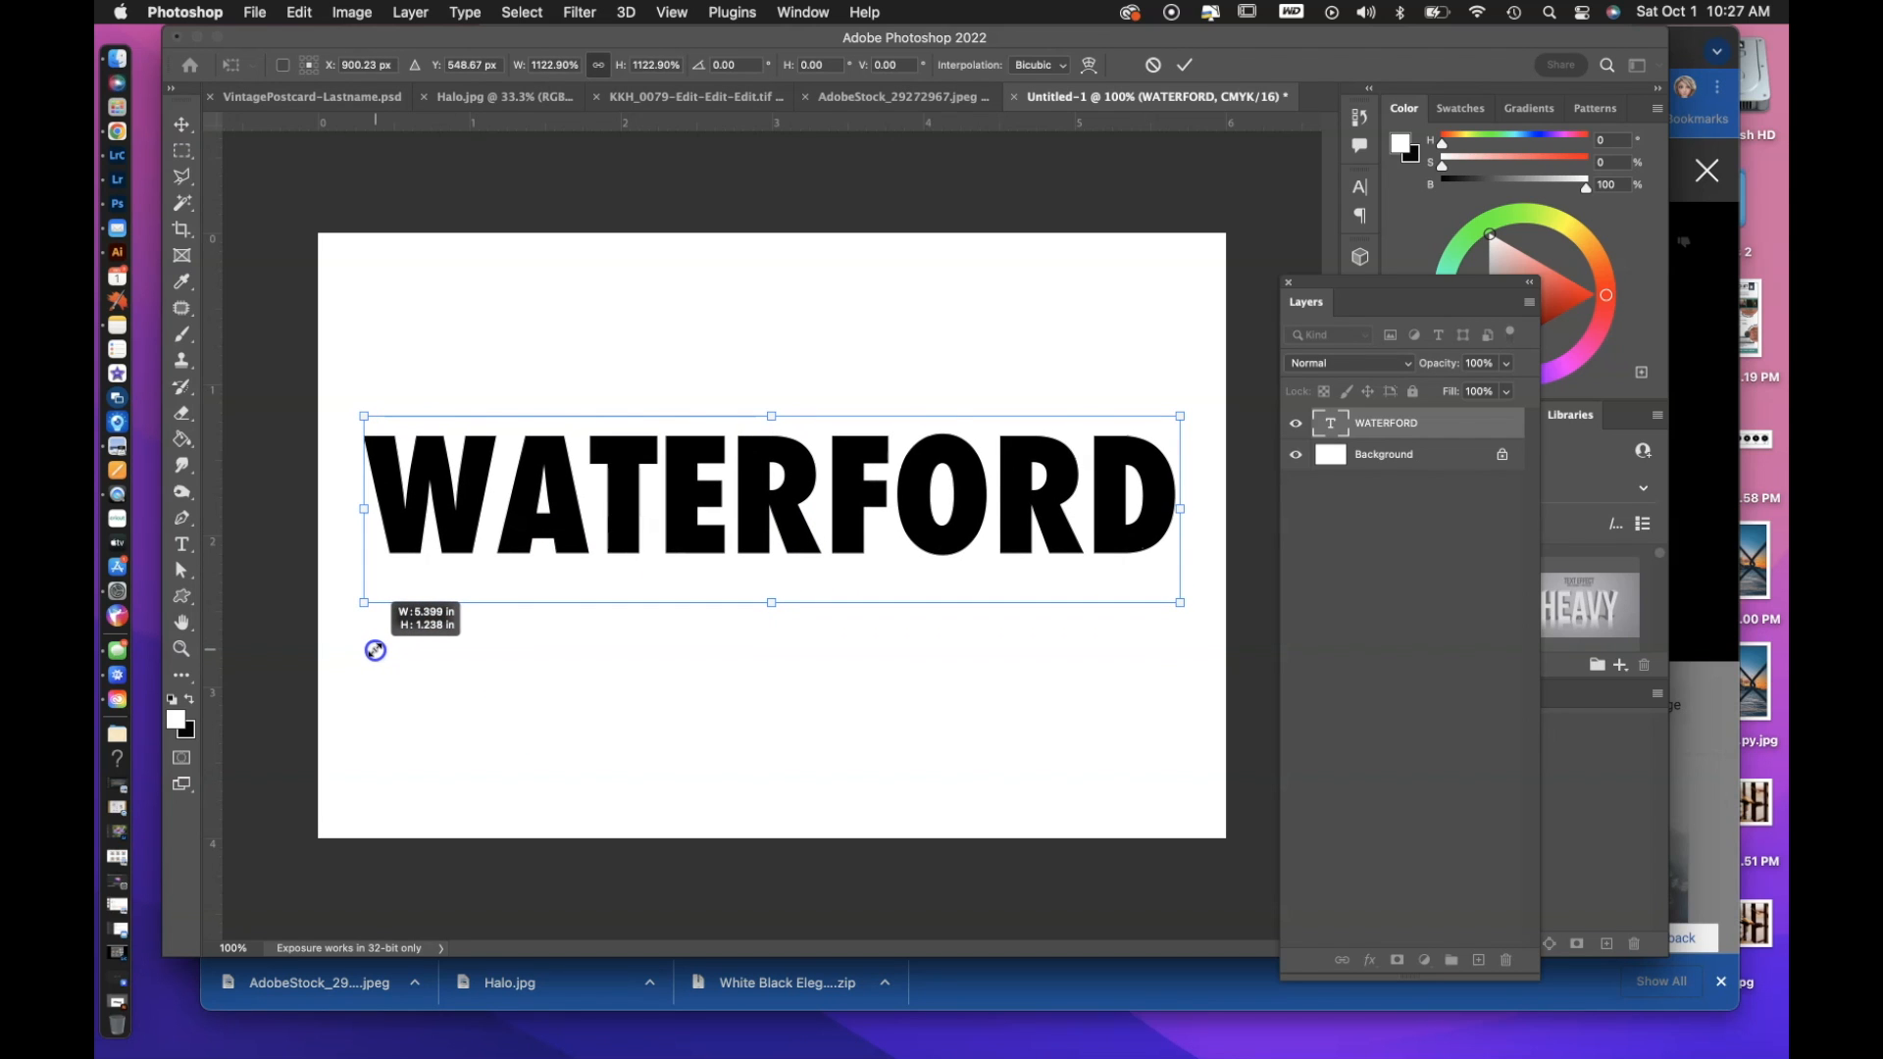
left_click_drag(376, 650, 375, 652)
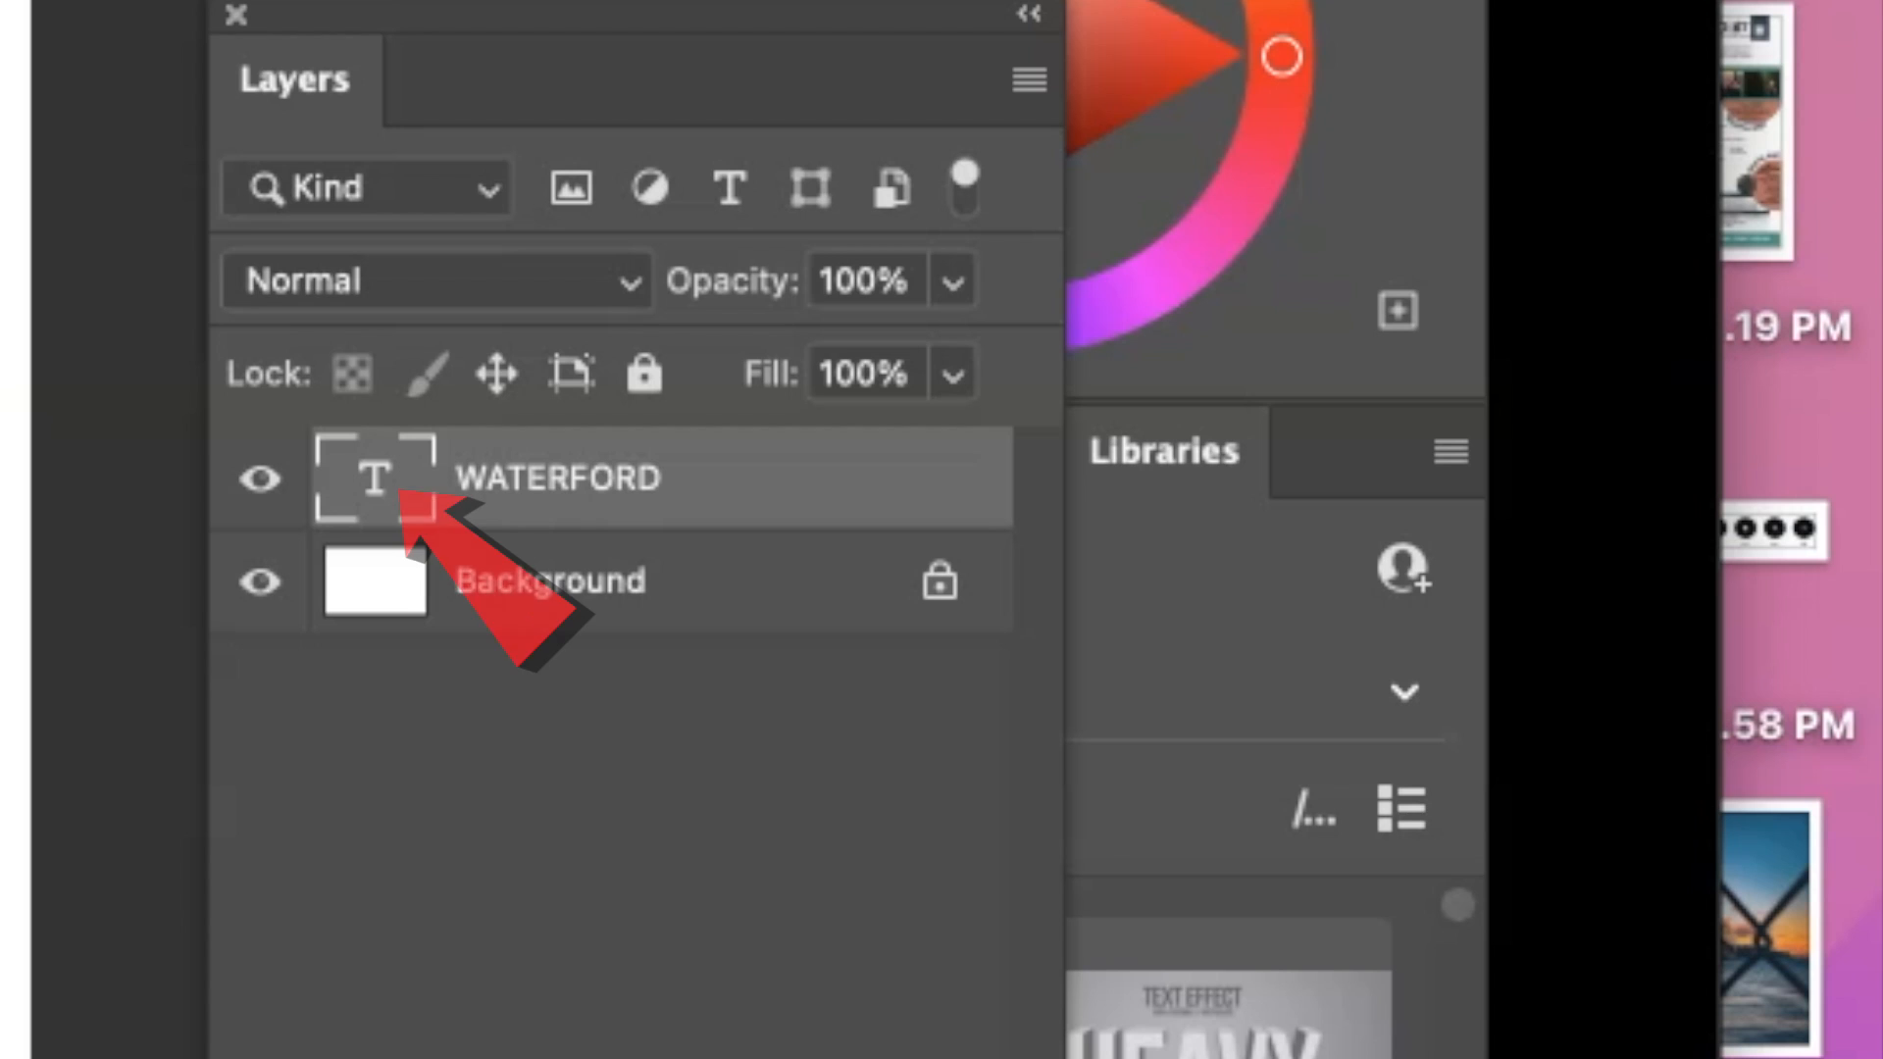
Select all the letters of the WATERFORD text layer and tighten their tracking by three increments.
left_click(522, 453)
double_click(376, 481)
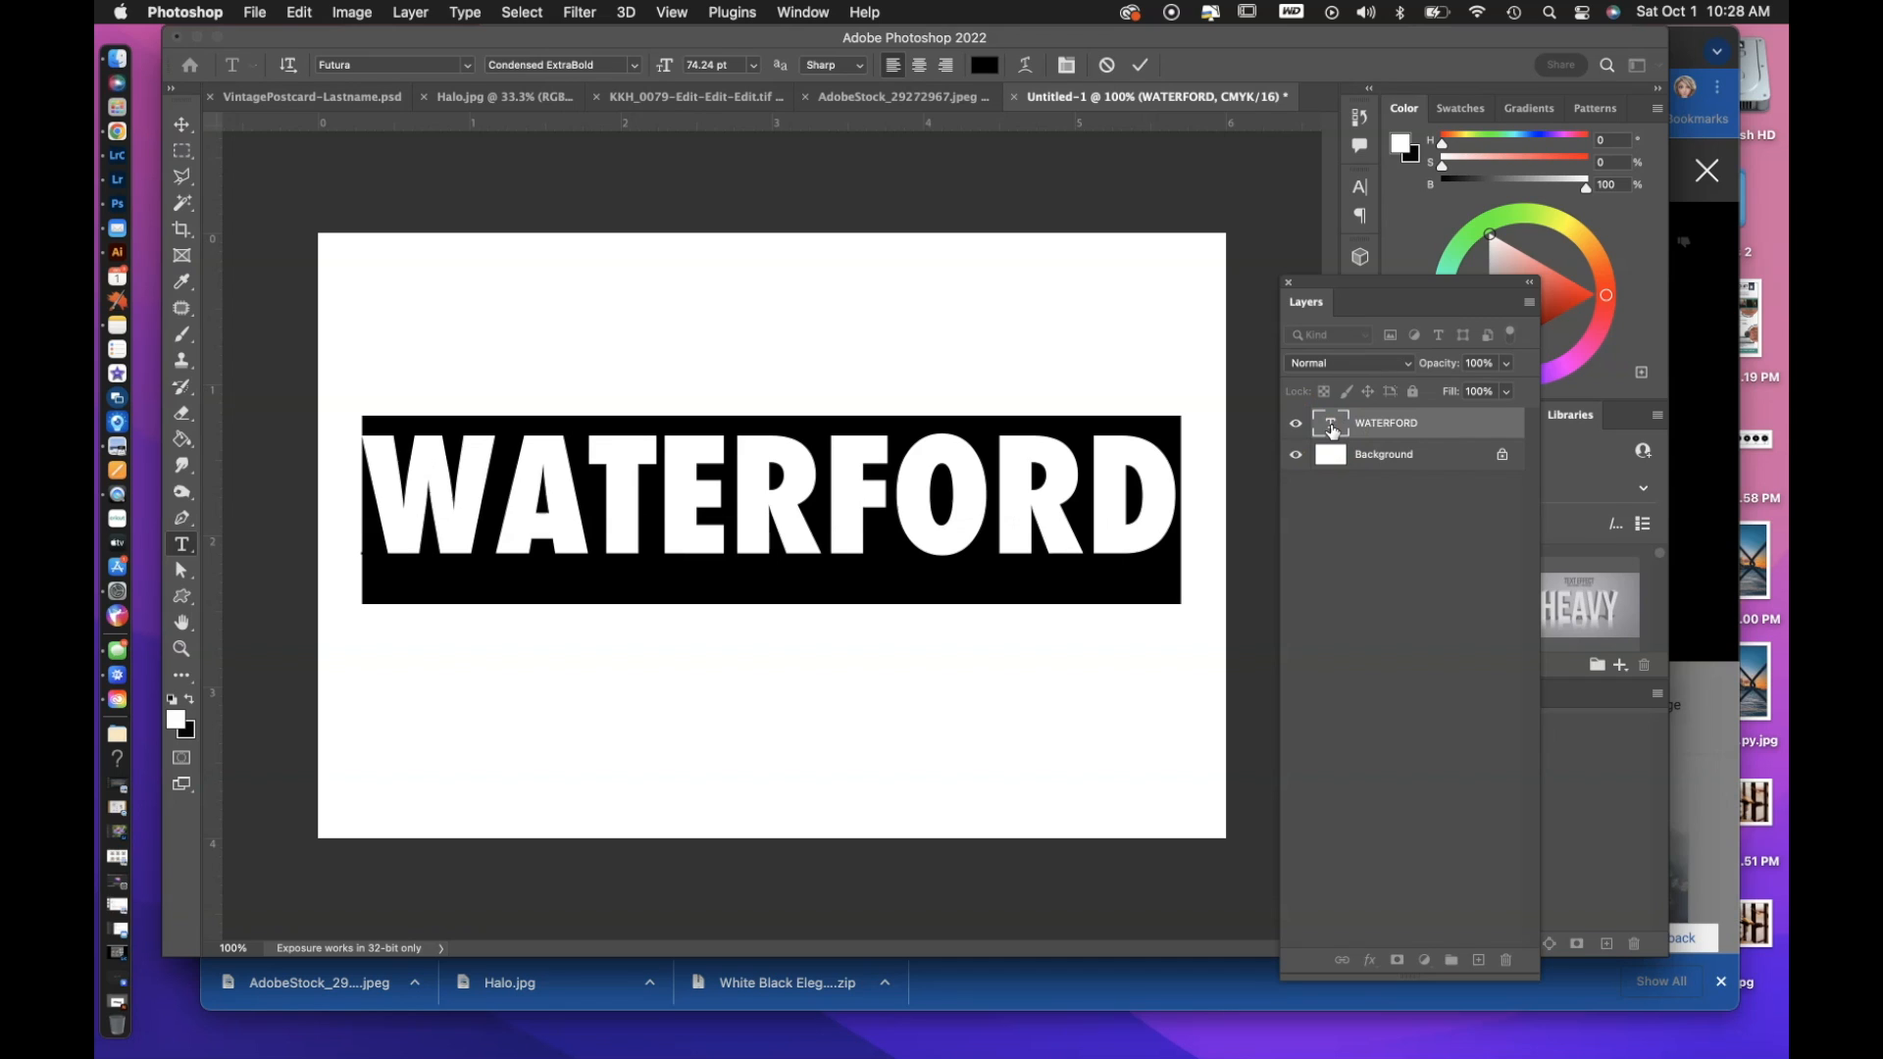
key("alt+Left")
key("alt+Left")
key("alt+Left")
key("alt+Left")
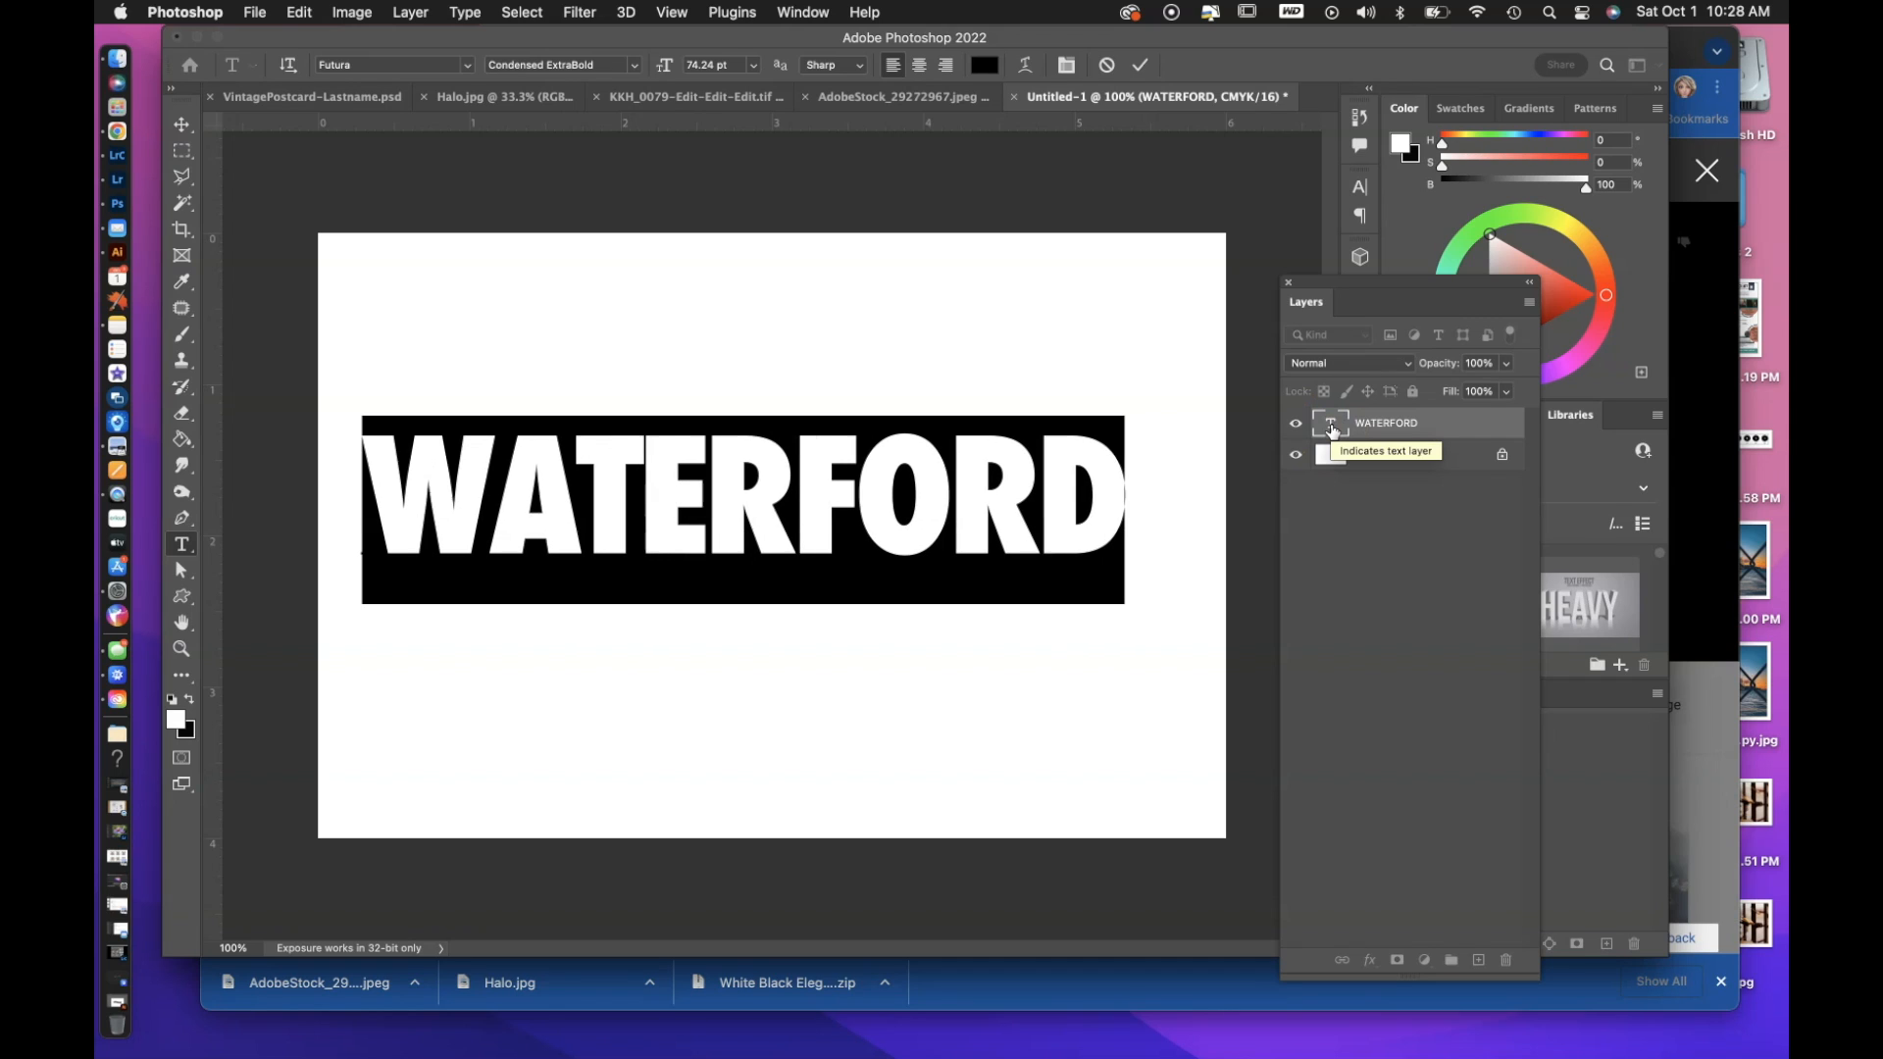
Loosen the tracking of the selected WATERFORD letters by two increments, and tighten it again until the letters touch.
key("alt+Right")
key("alt+Right")
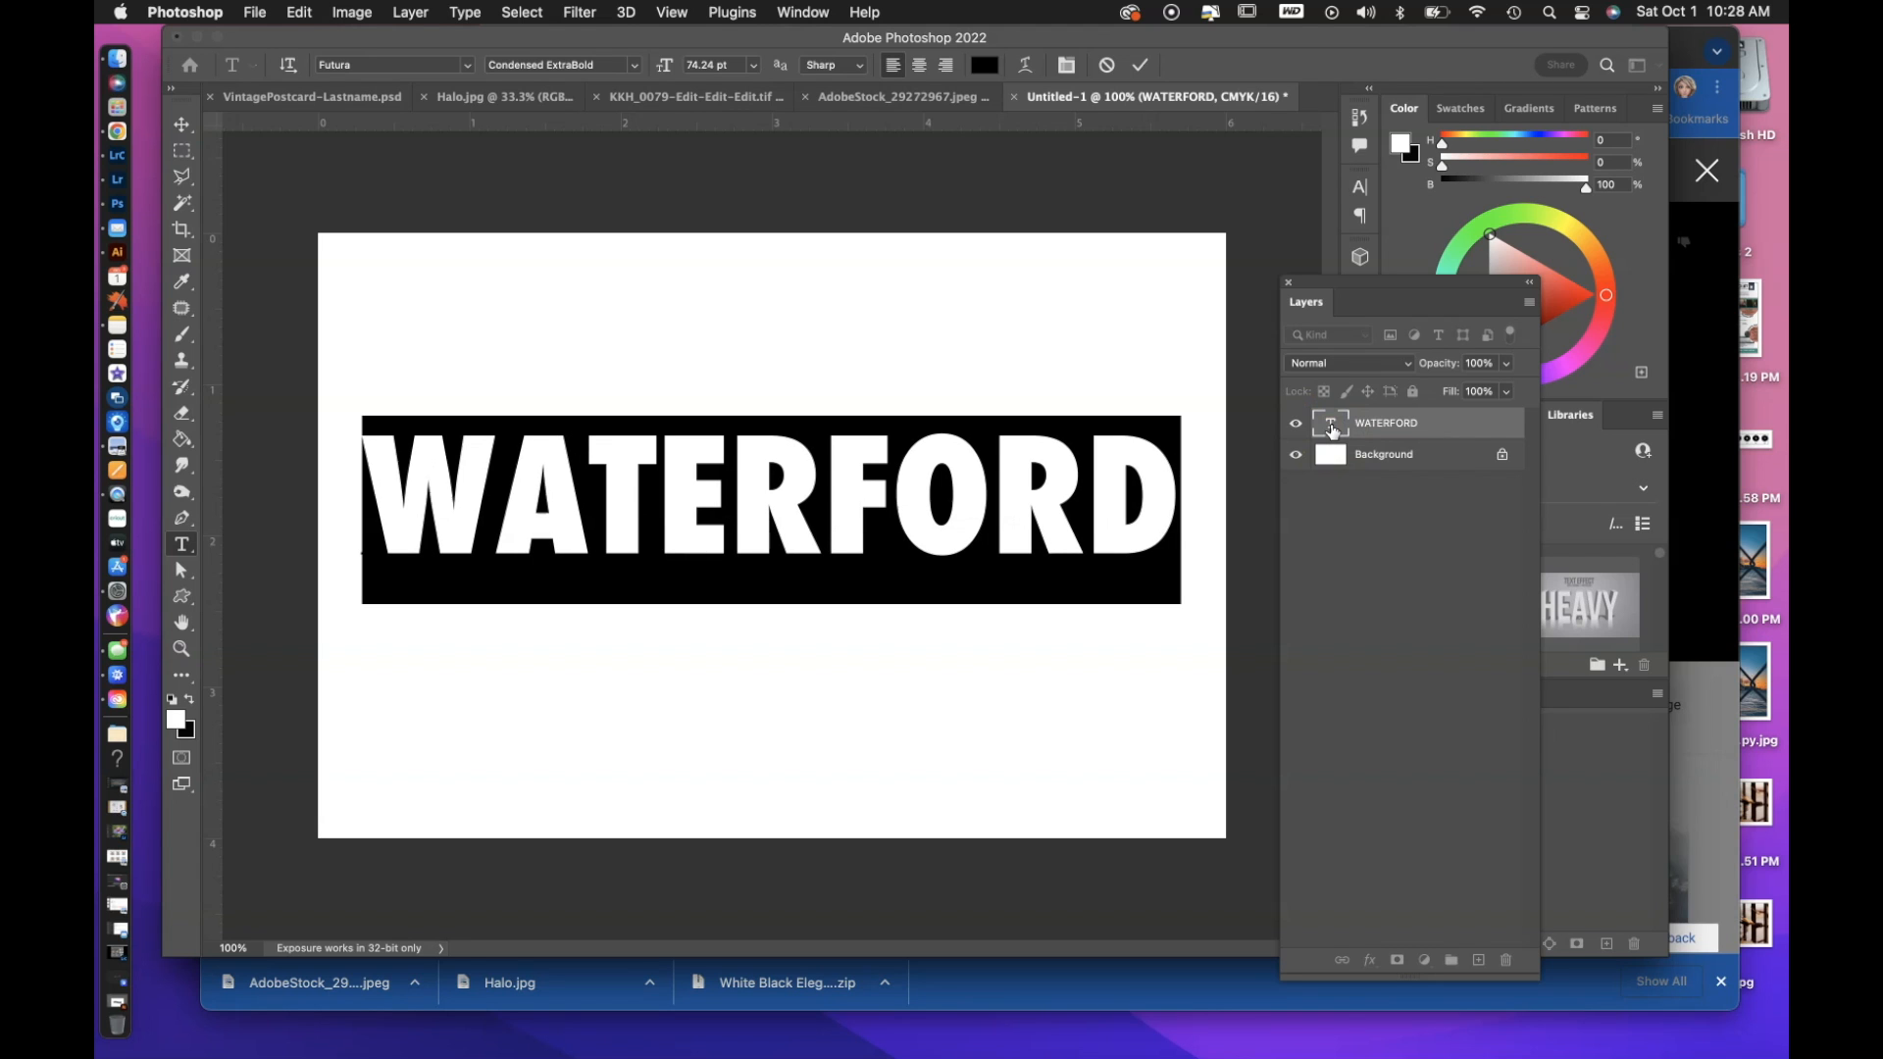
key("alt+Left")
key("alt+Left")
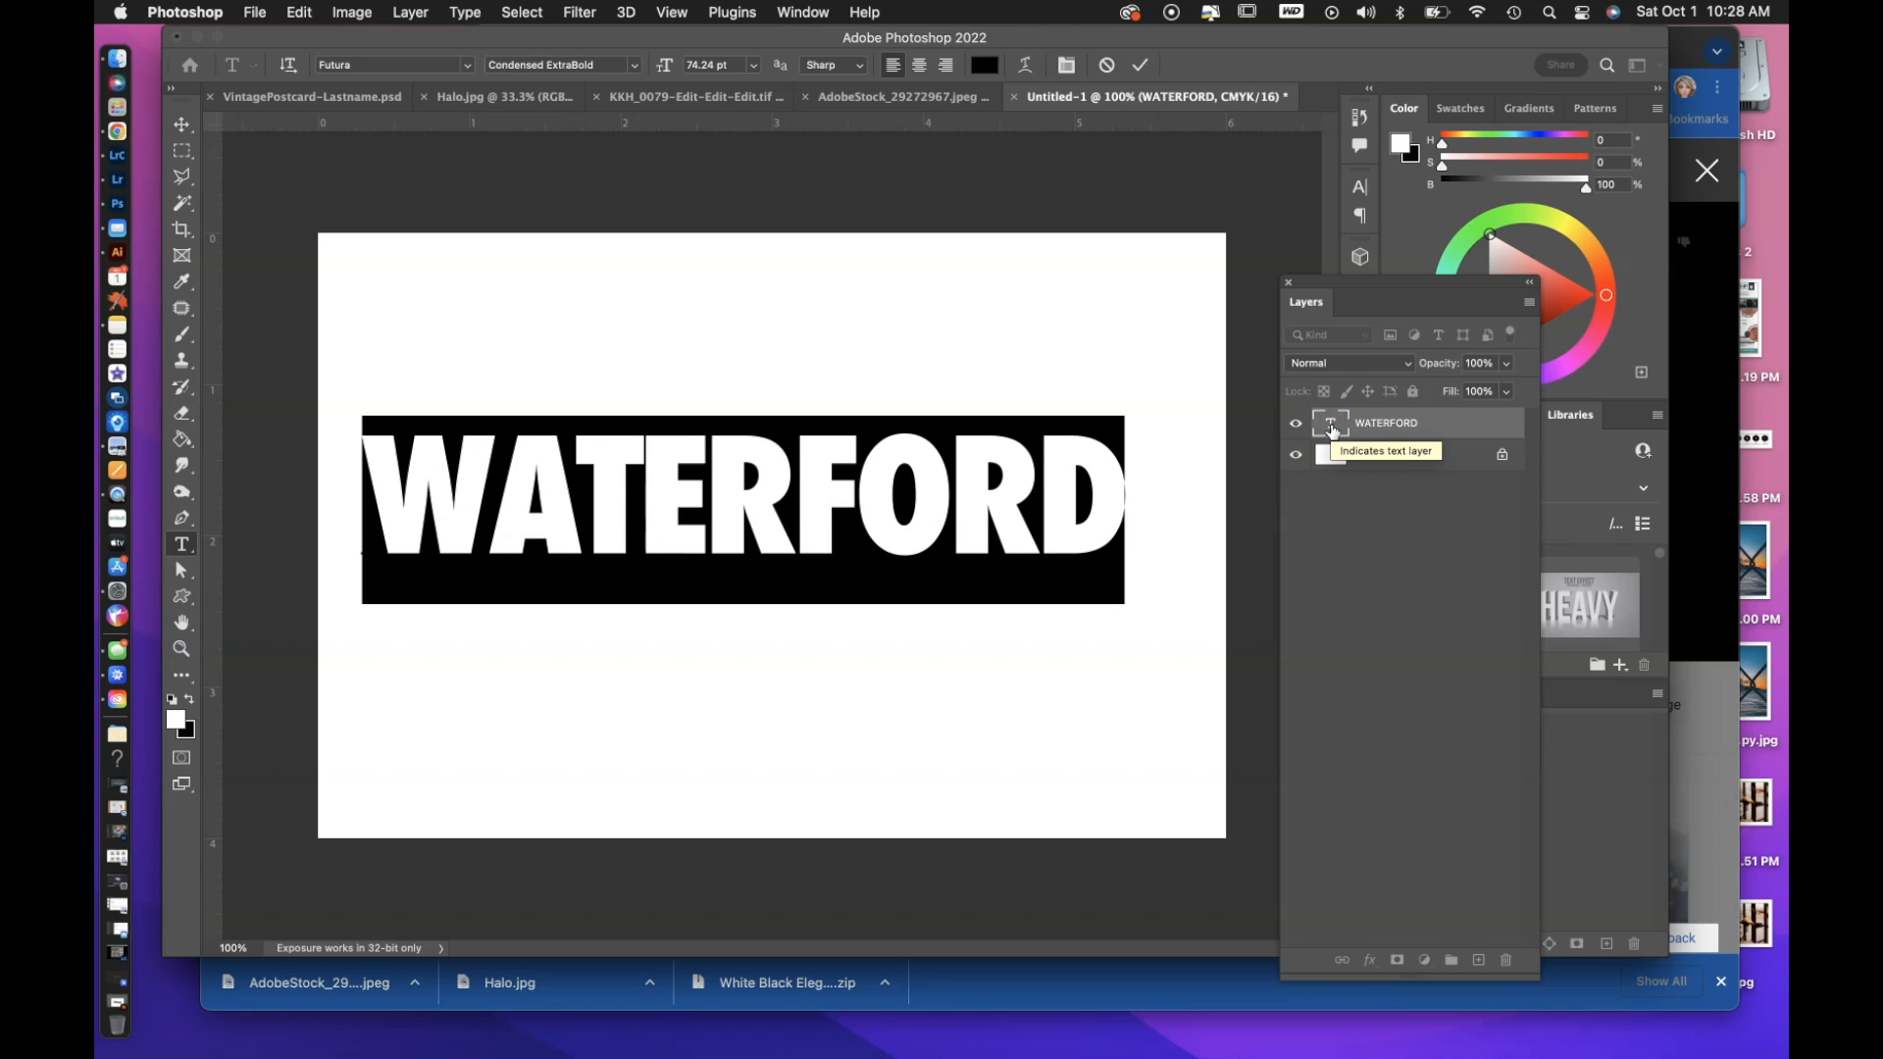
key("alt+Left")
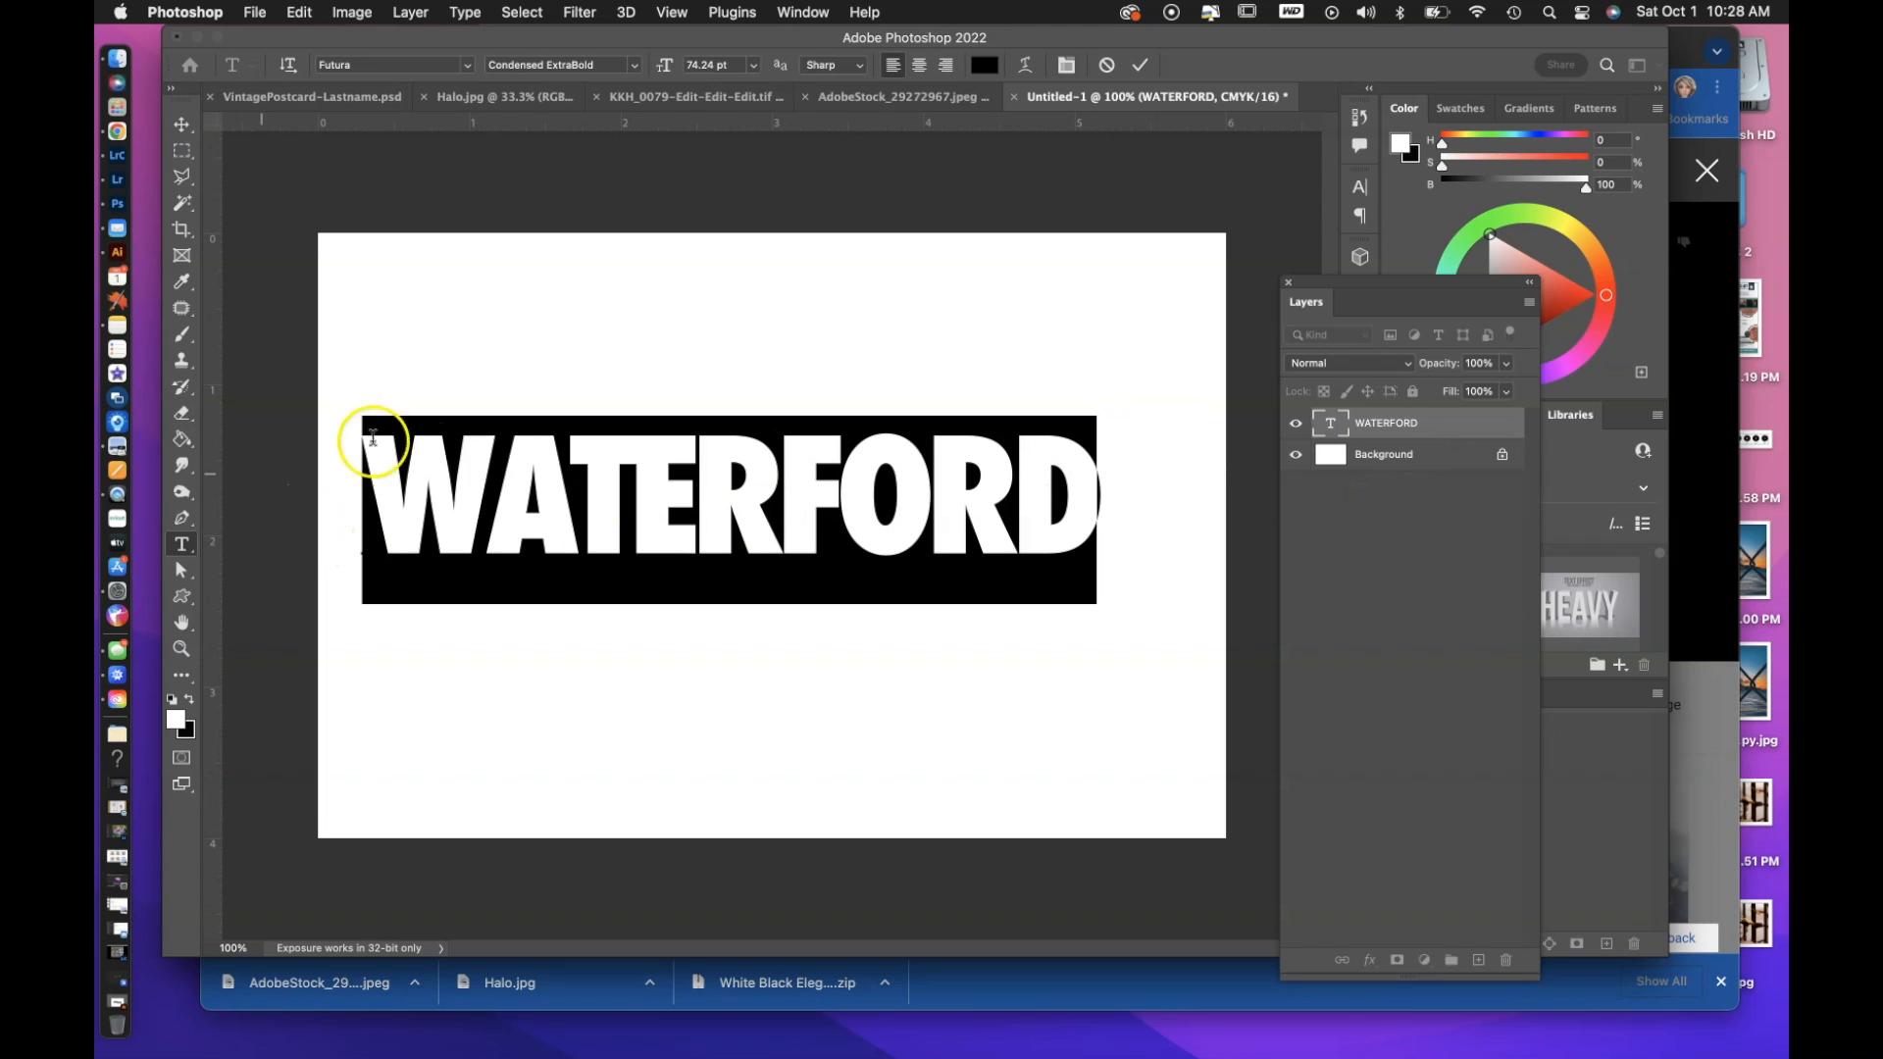
Tighten the kerning between the W and A of WATERFORD by two increments and between the A and T by one.
left_click(483, 495)
key("alt+Left")
key("alt+Left")
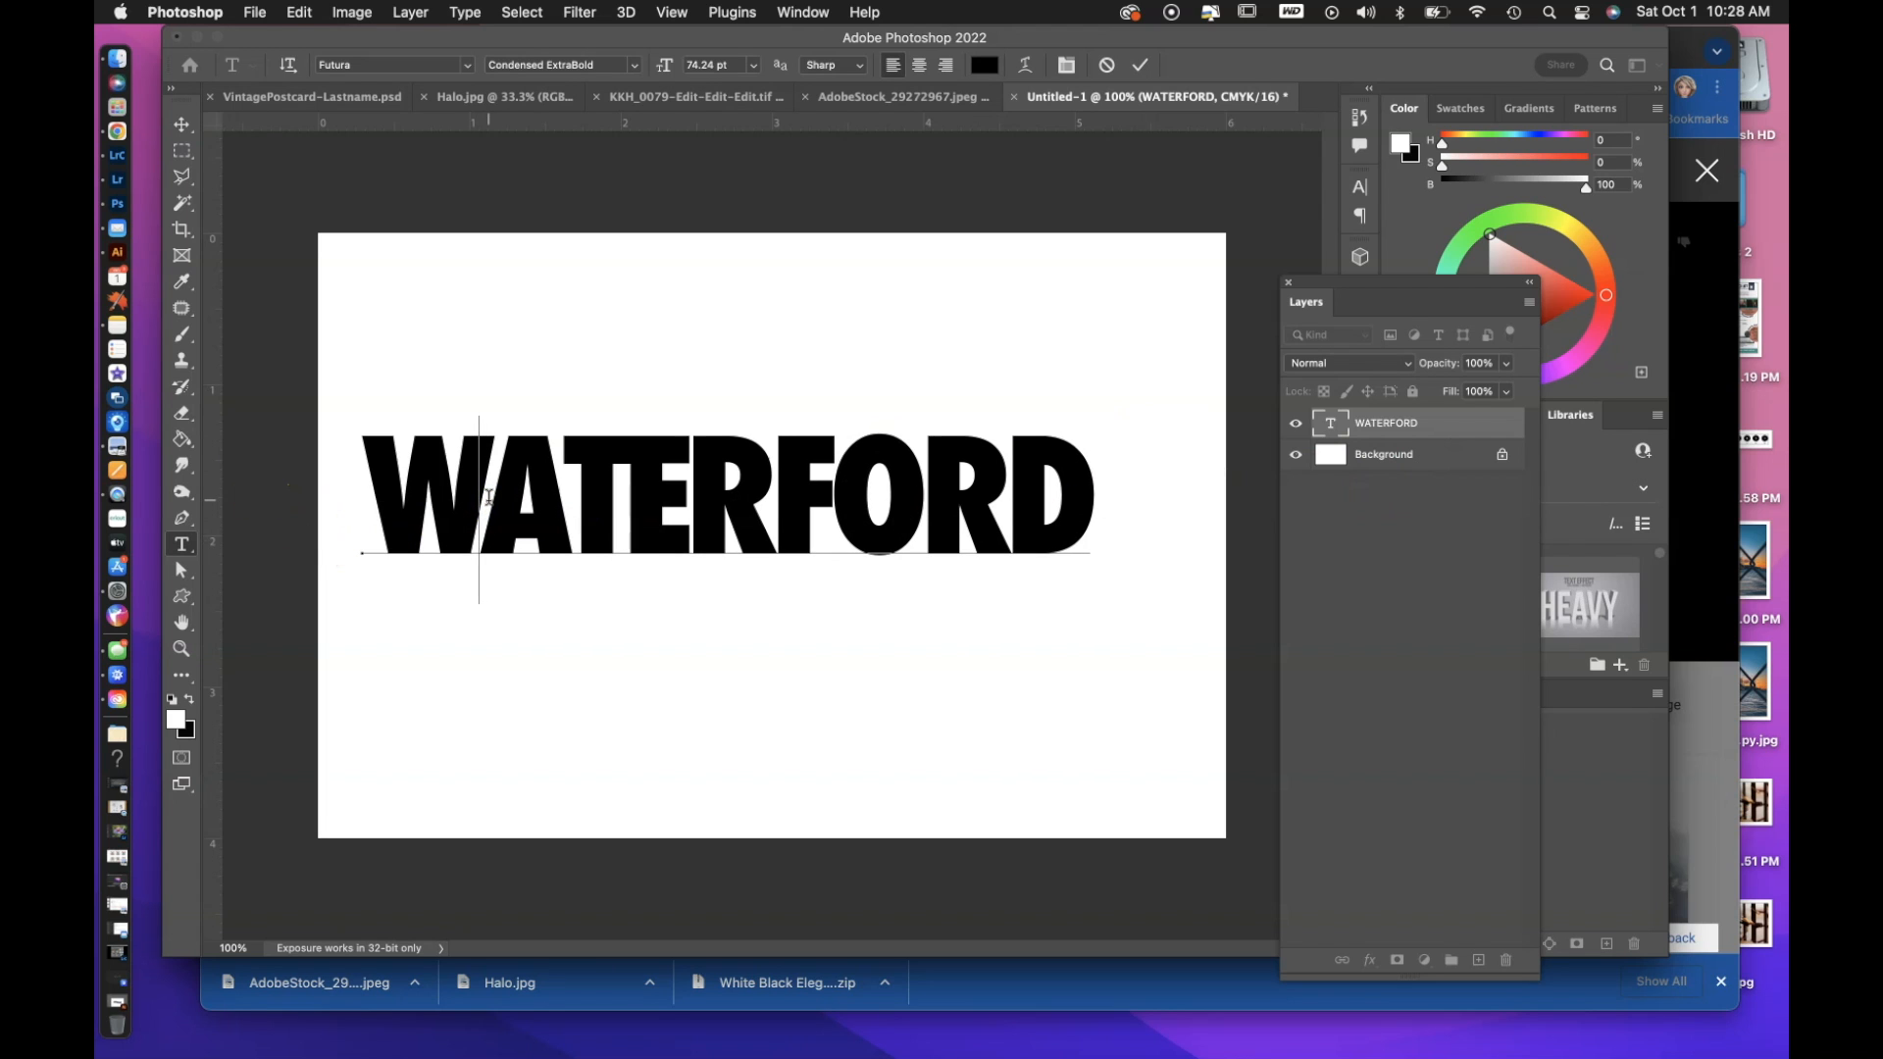
key("Right")
key("alt+Left")
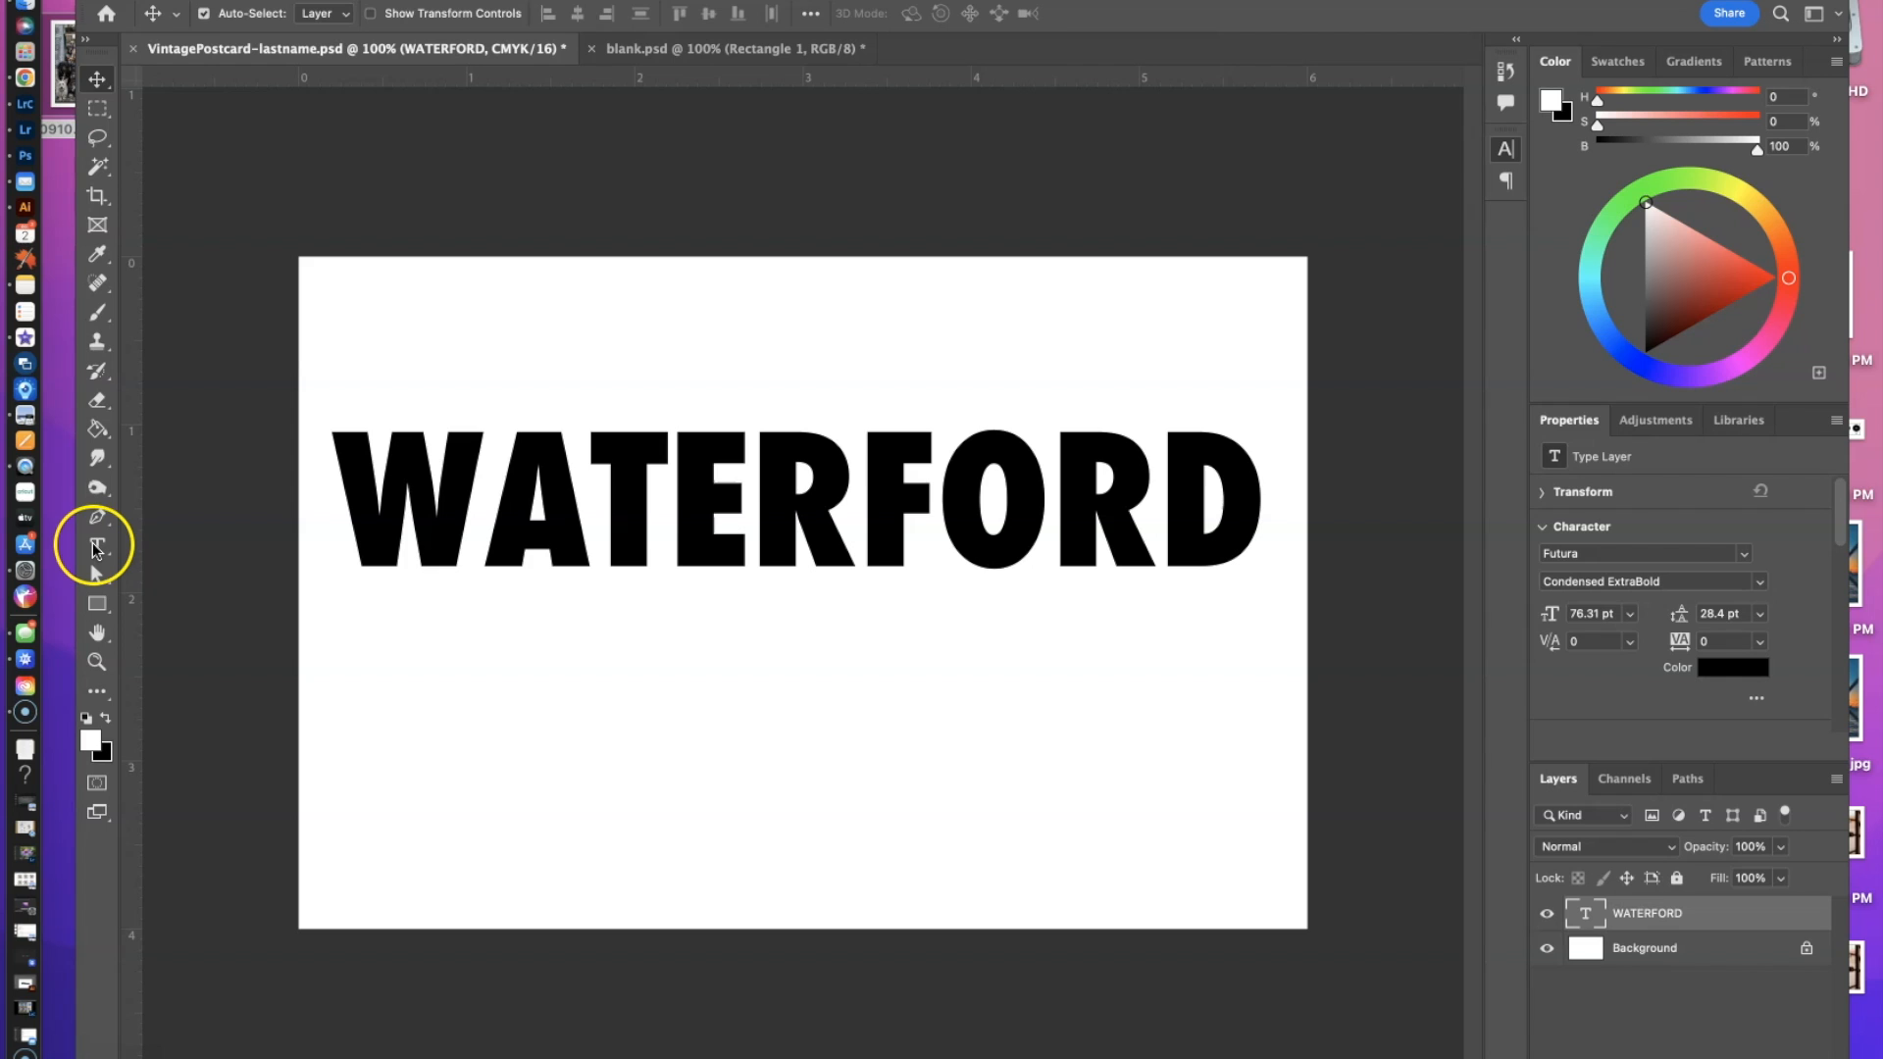
Select all the letters of the WATERFORD text layer in VintagePostcard-lastname.psd and tighten their tracking to -80.
key("super+t")
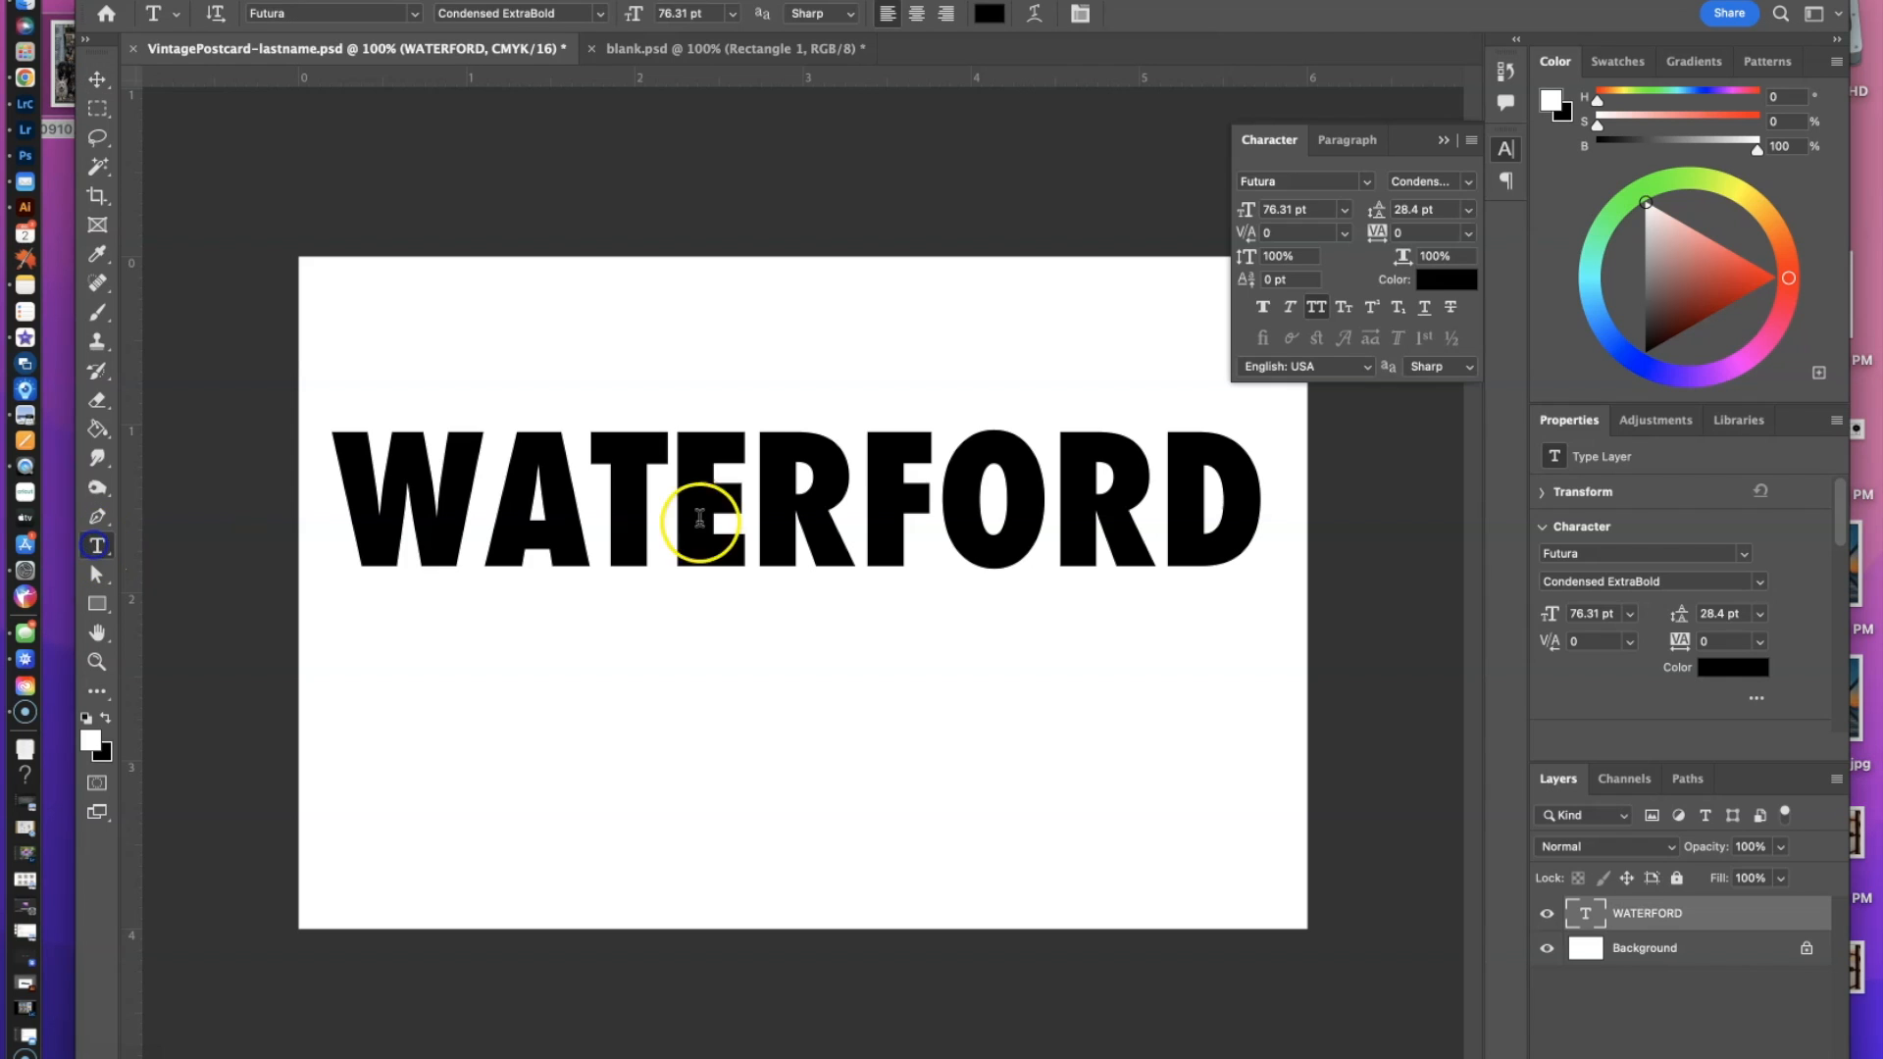
double_click(1585, 914)
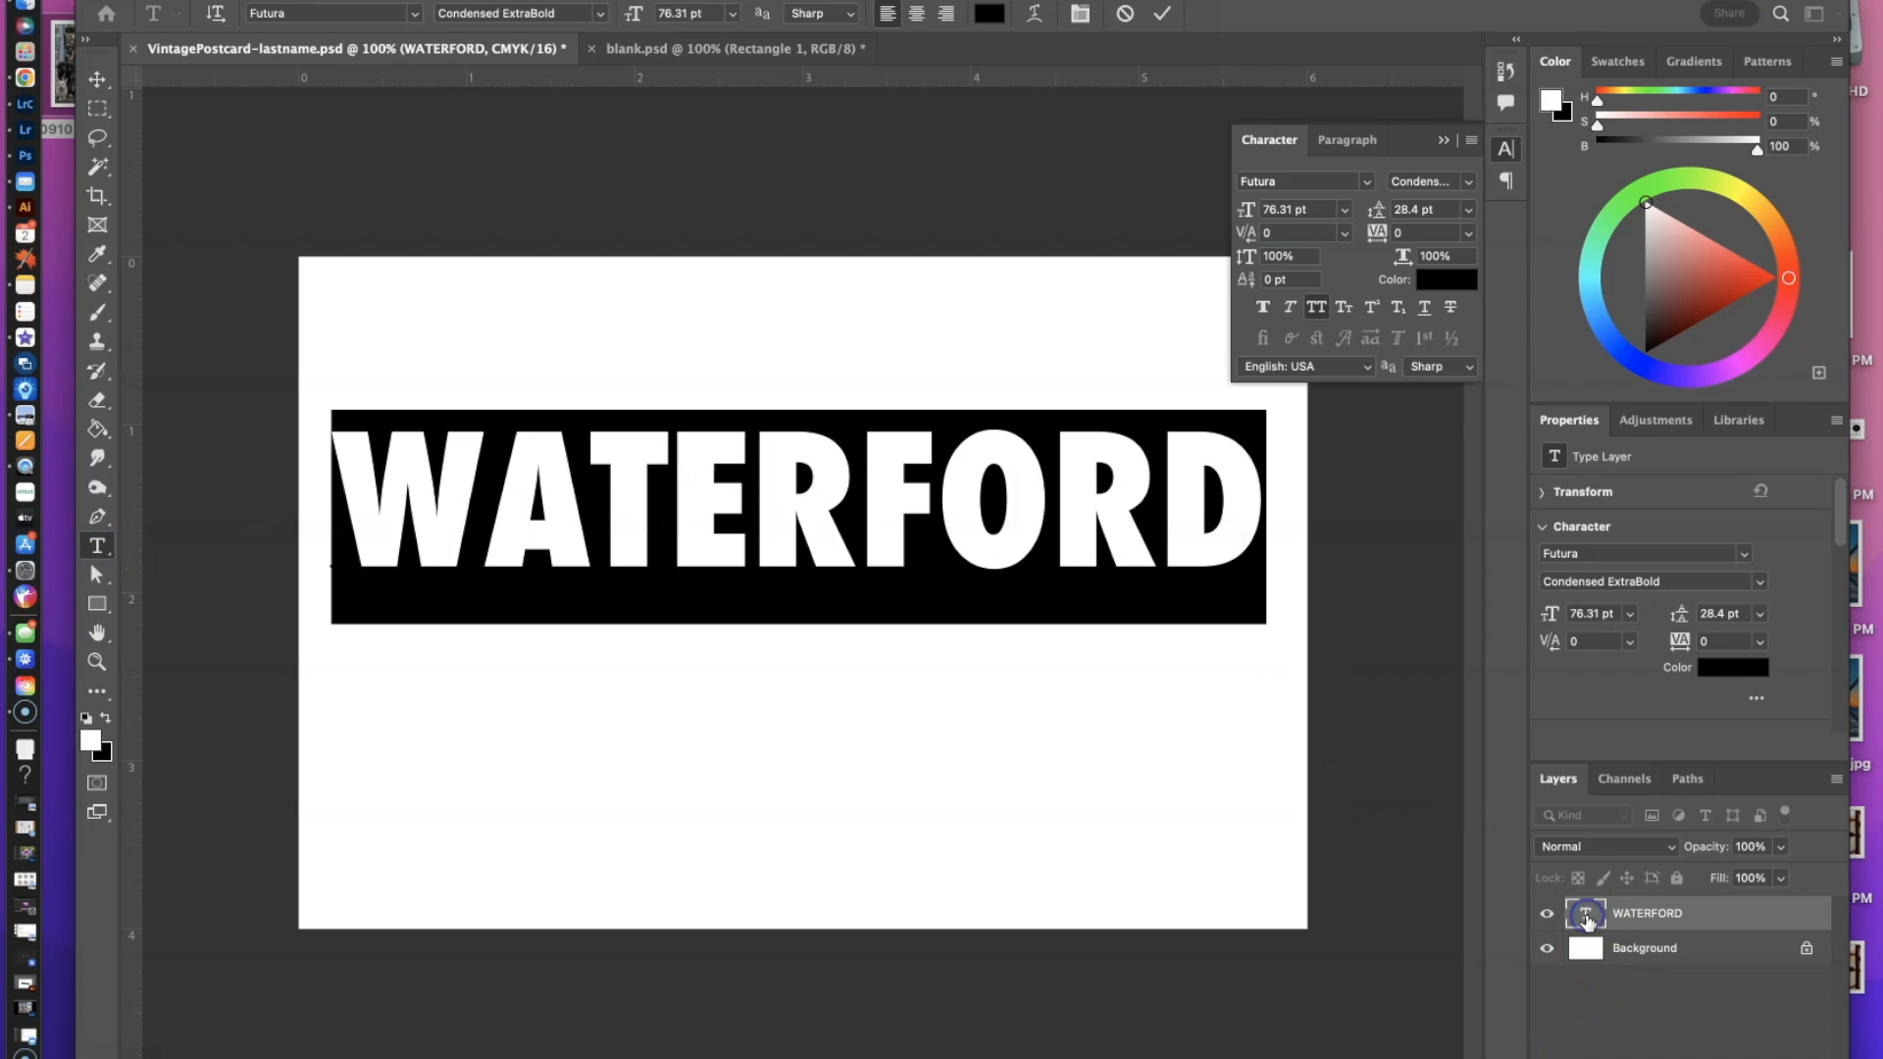
key("alt+Left")
key("alt+Left")
key("alt+Left")
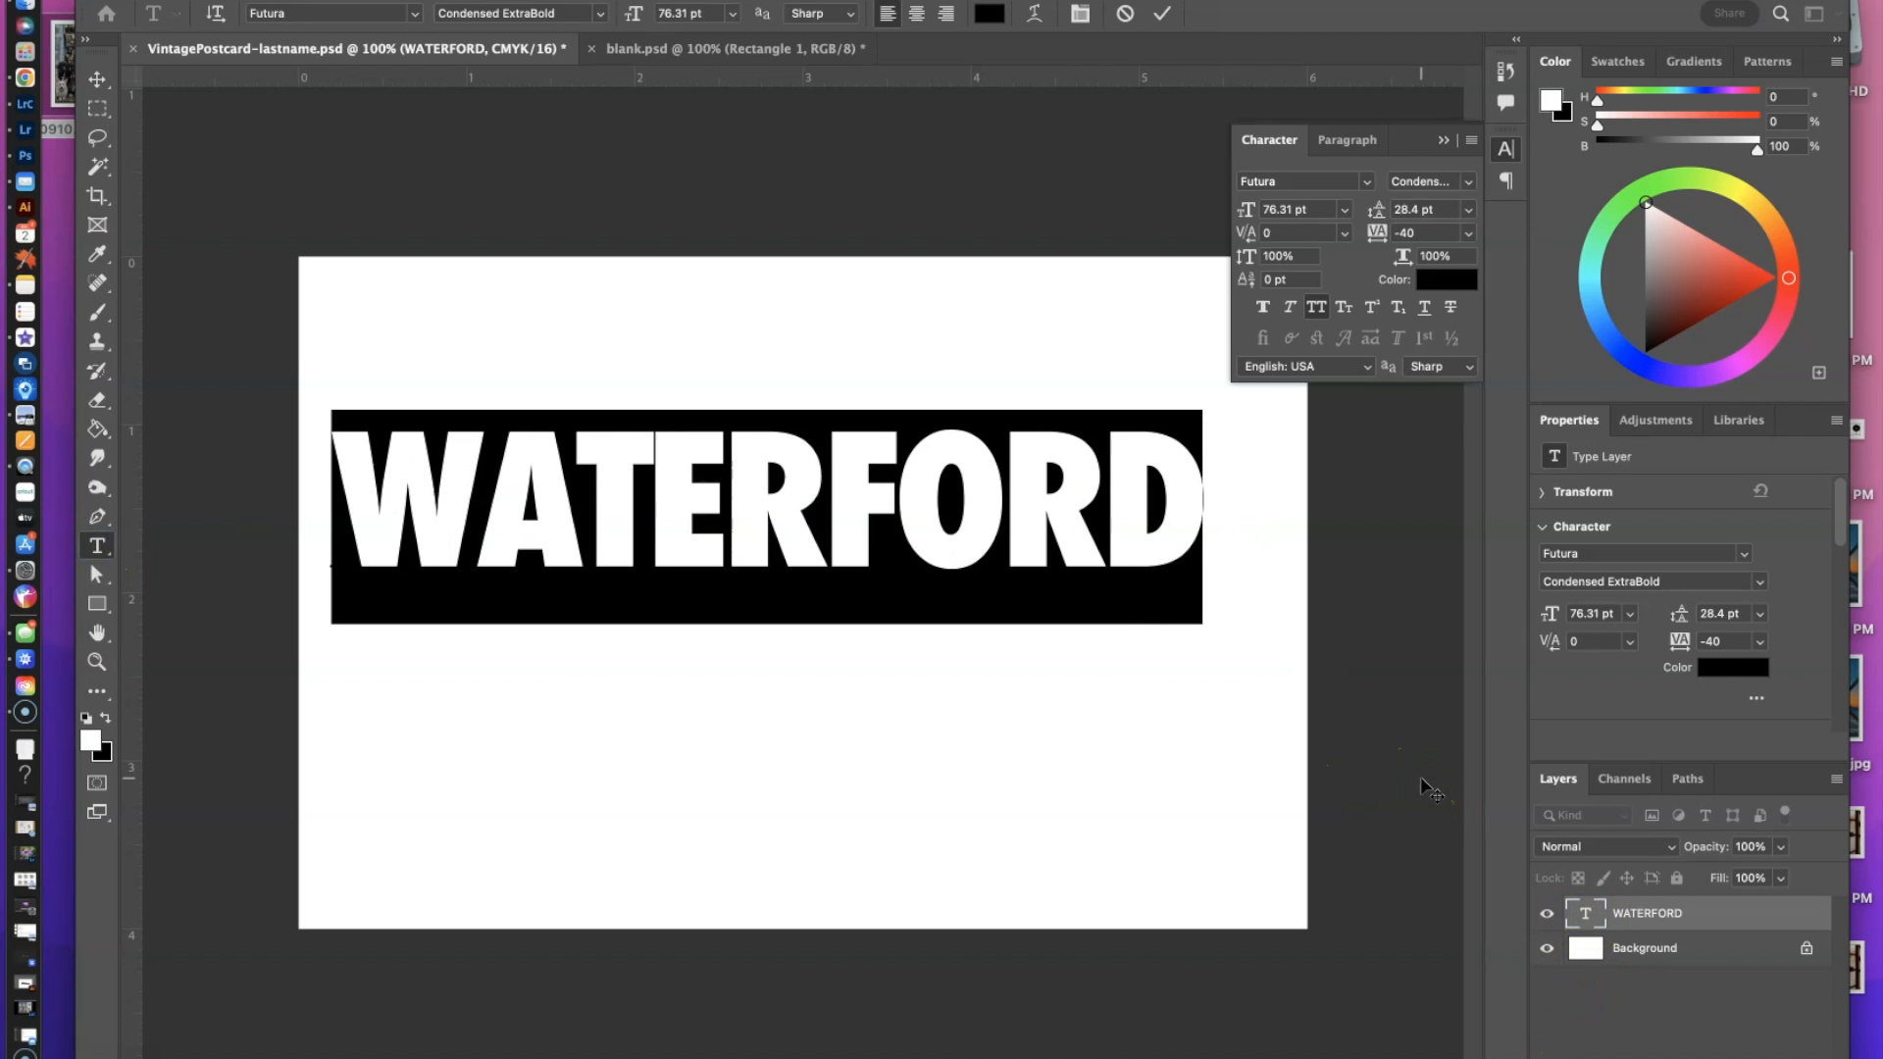
key("alt+Left")
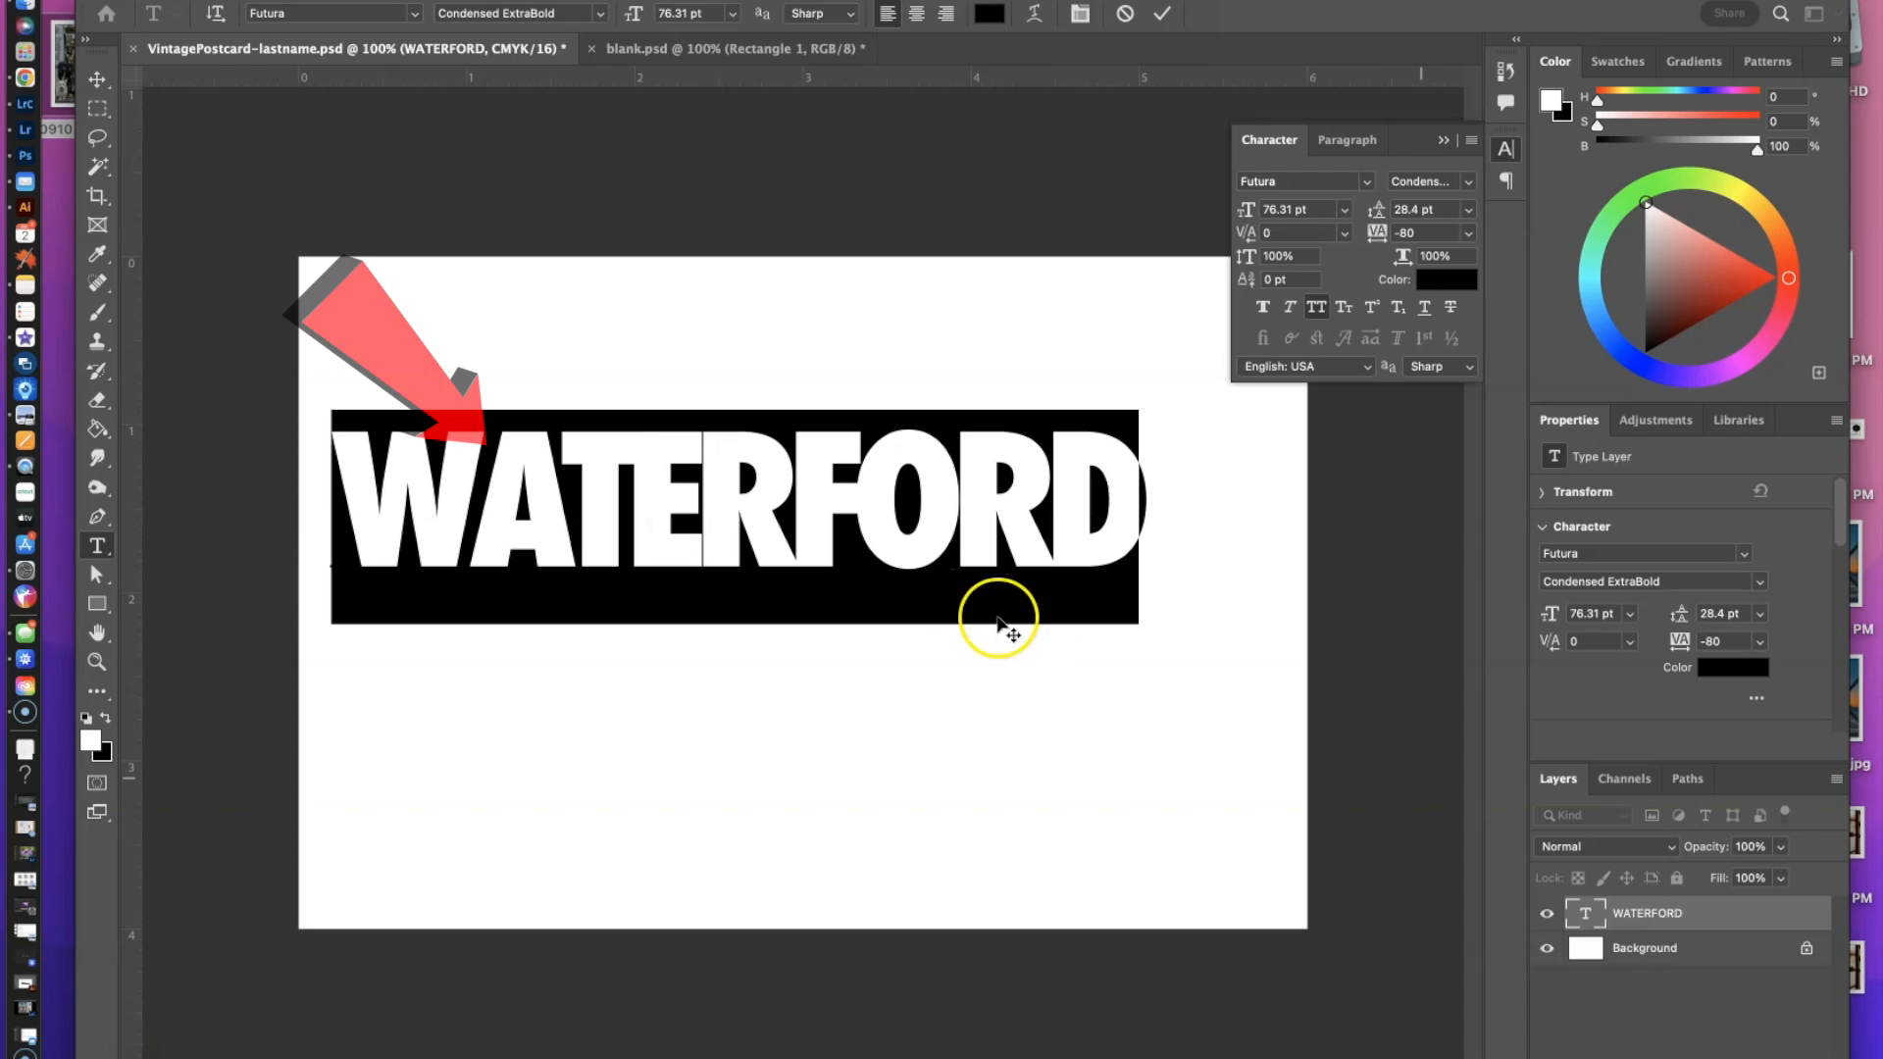
Deselect the letters and set the kerning between the W and A of WATERFORD to -40.
left_click(801, 557)
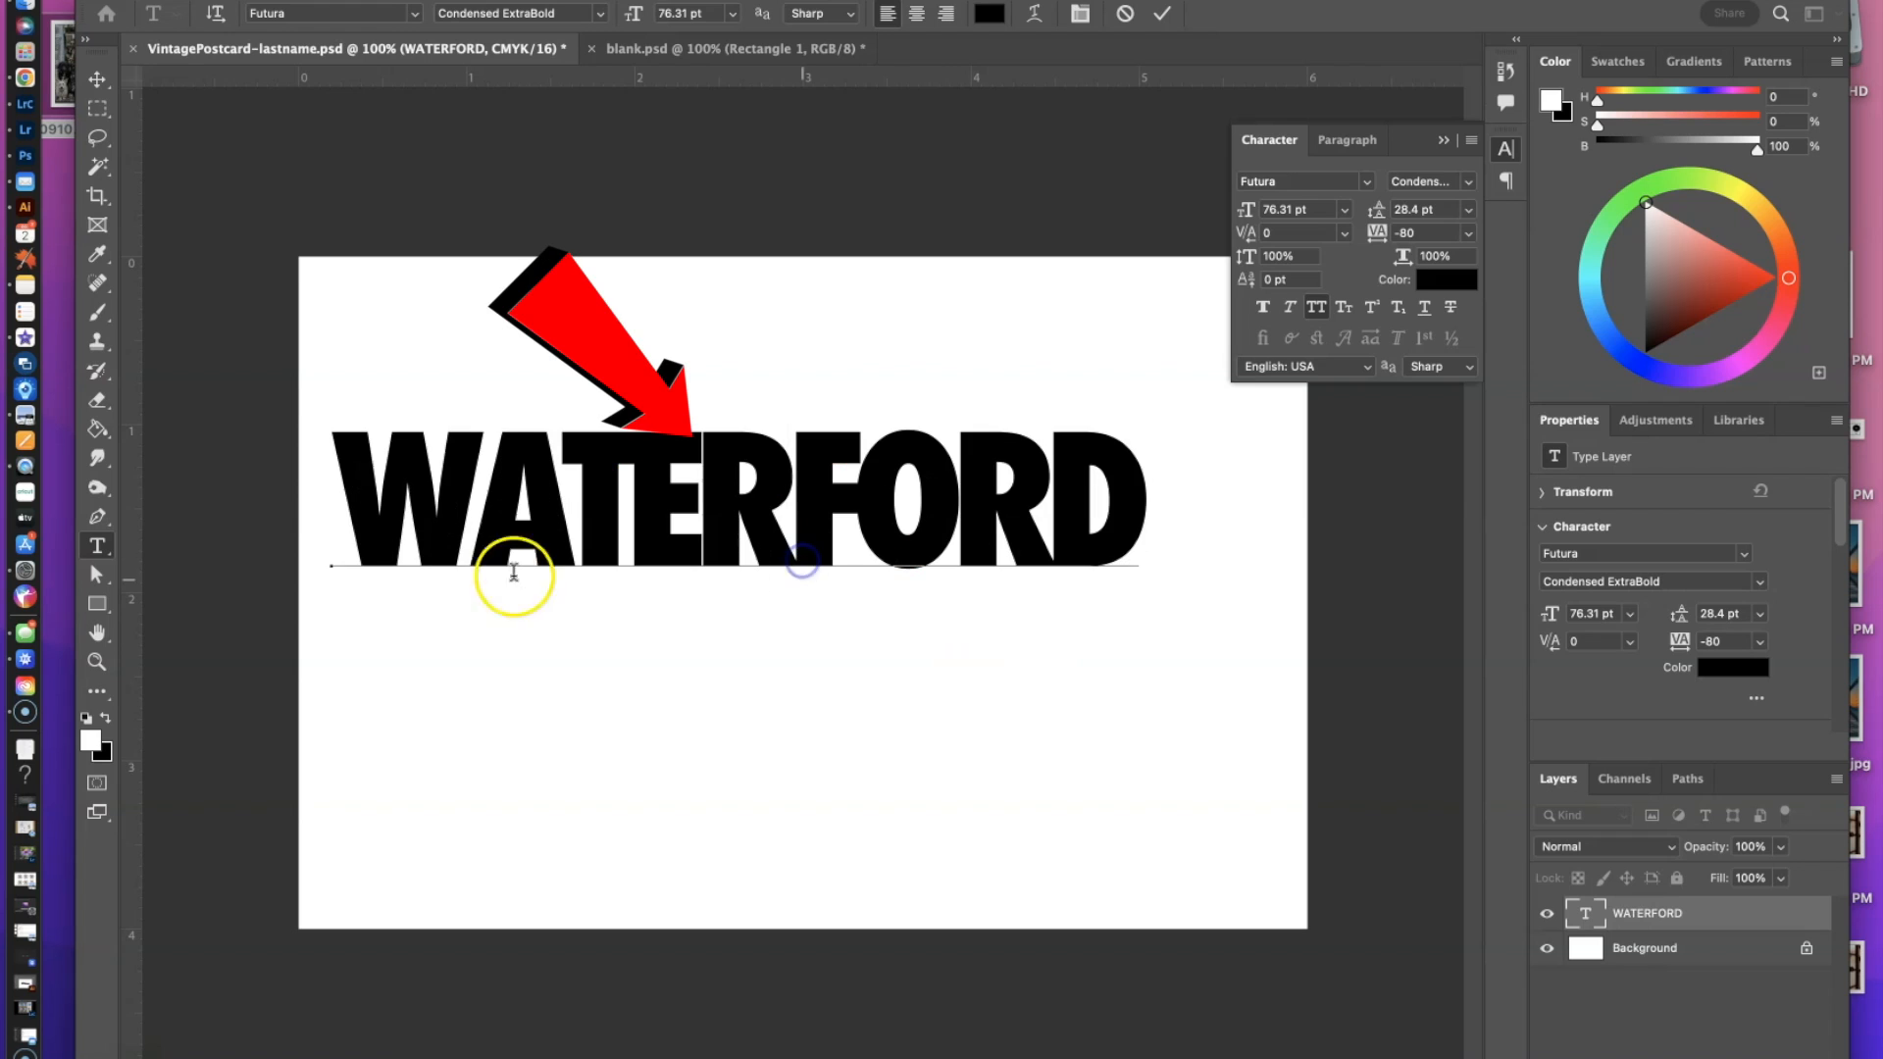
left_click(468, 545)
key("alt+Left")
key("alt+Left")
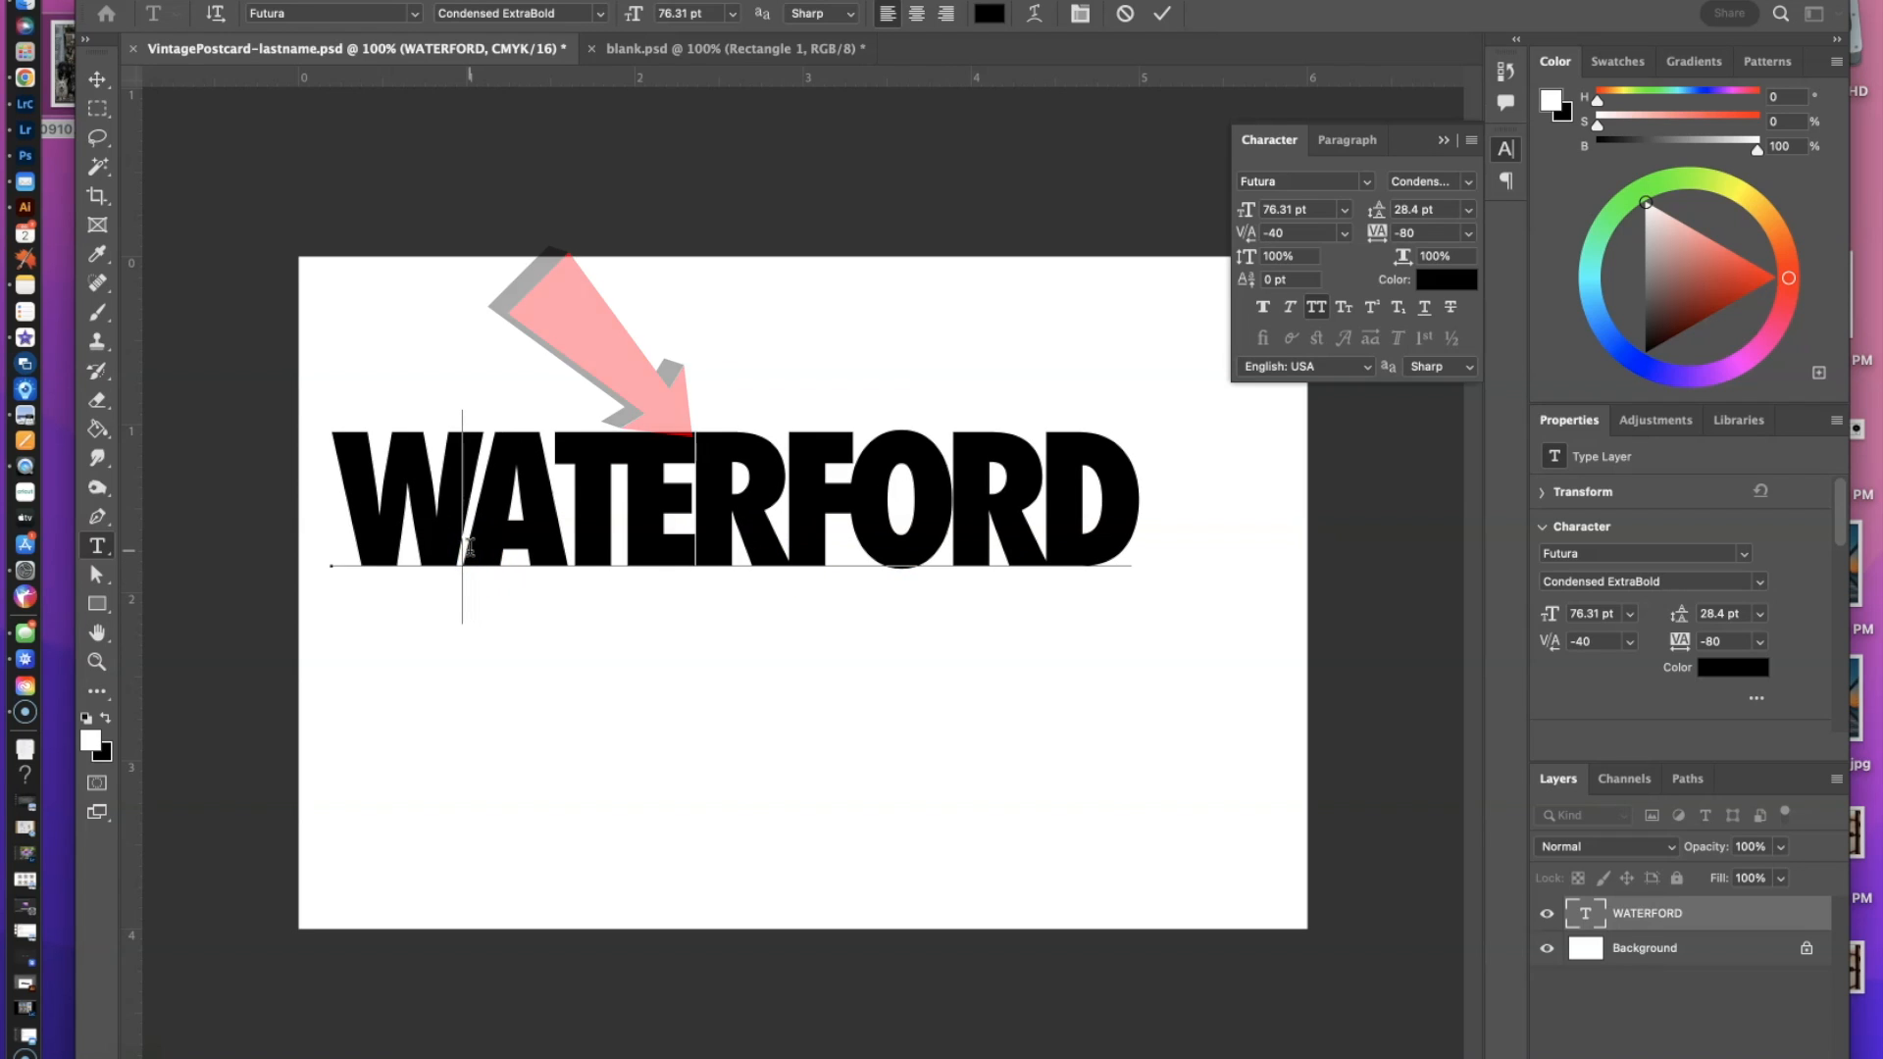
key("alt+Left")
key("Right")
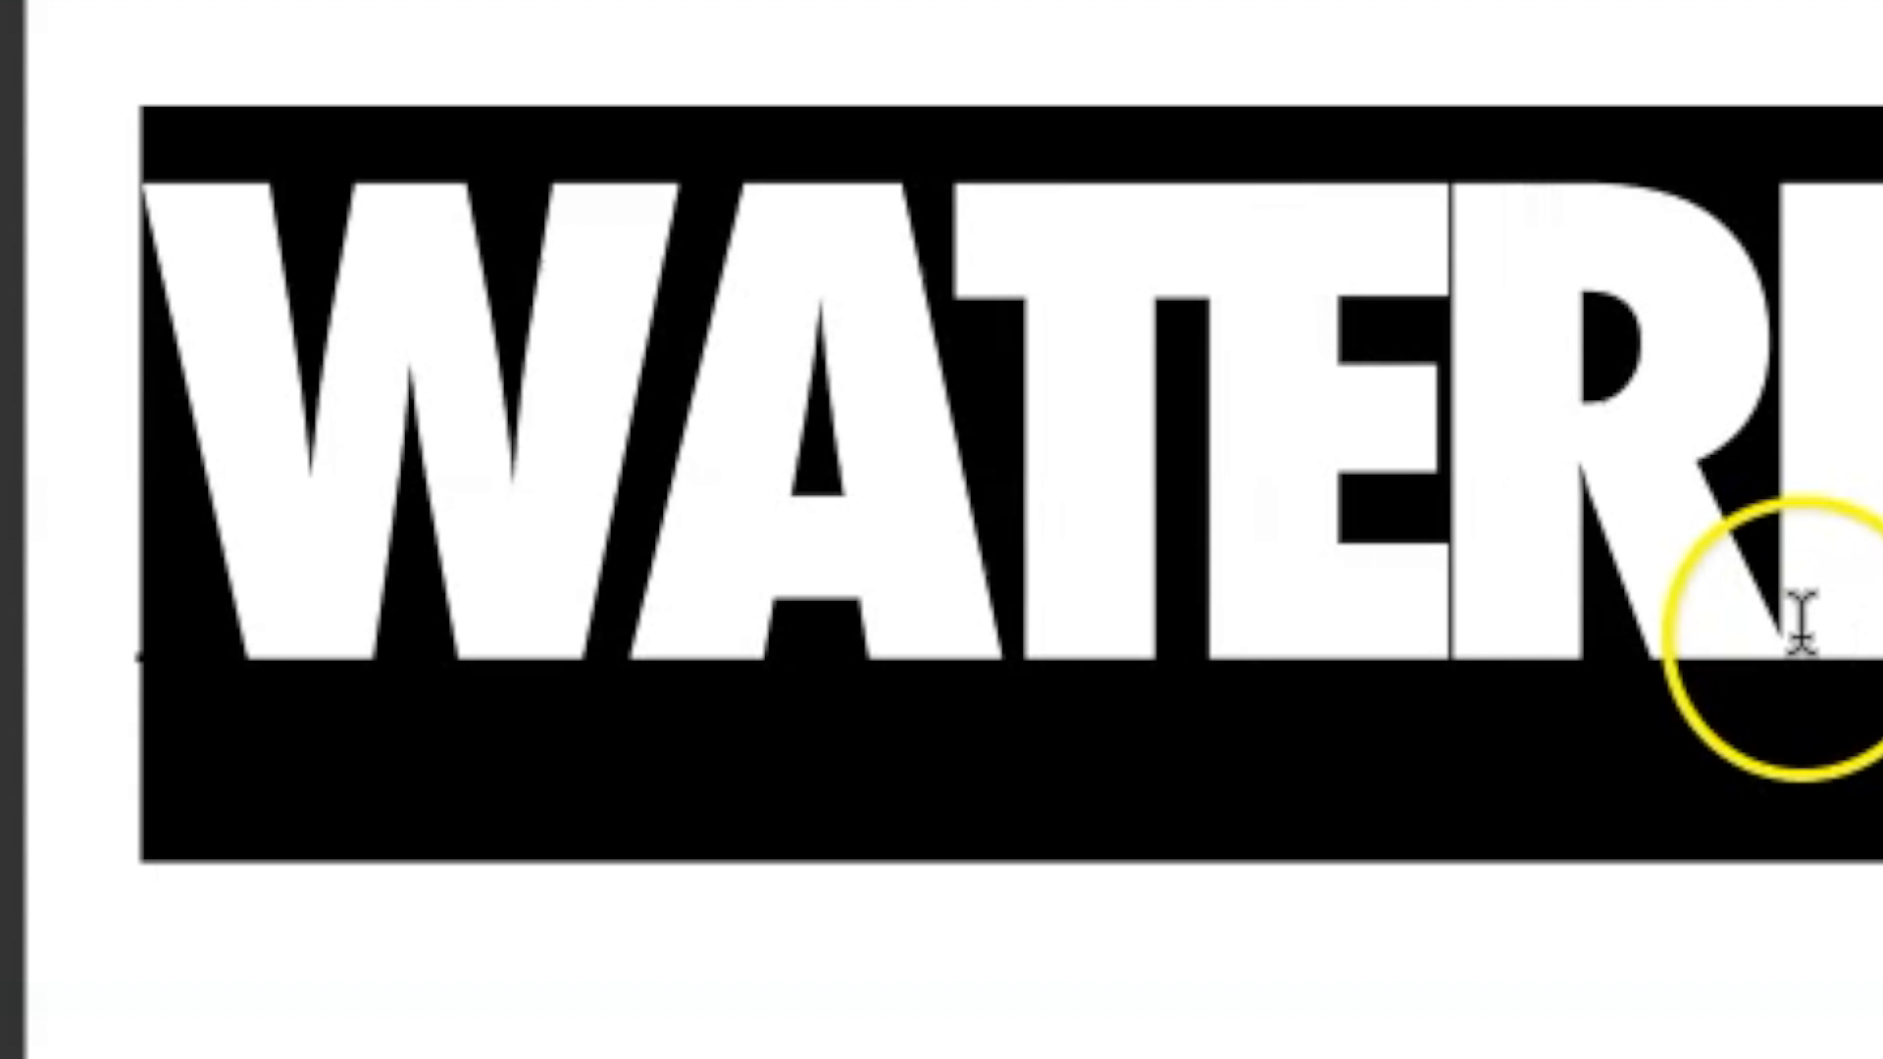
Tighten the kerning between the W and A by three increments and between the A and T by one.
left_click(1800, 623)
left_click(630, 606)
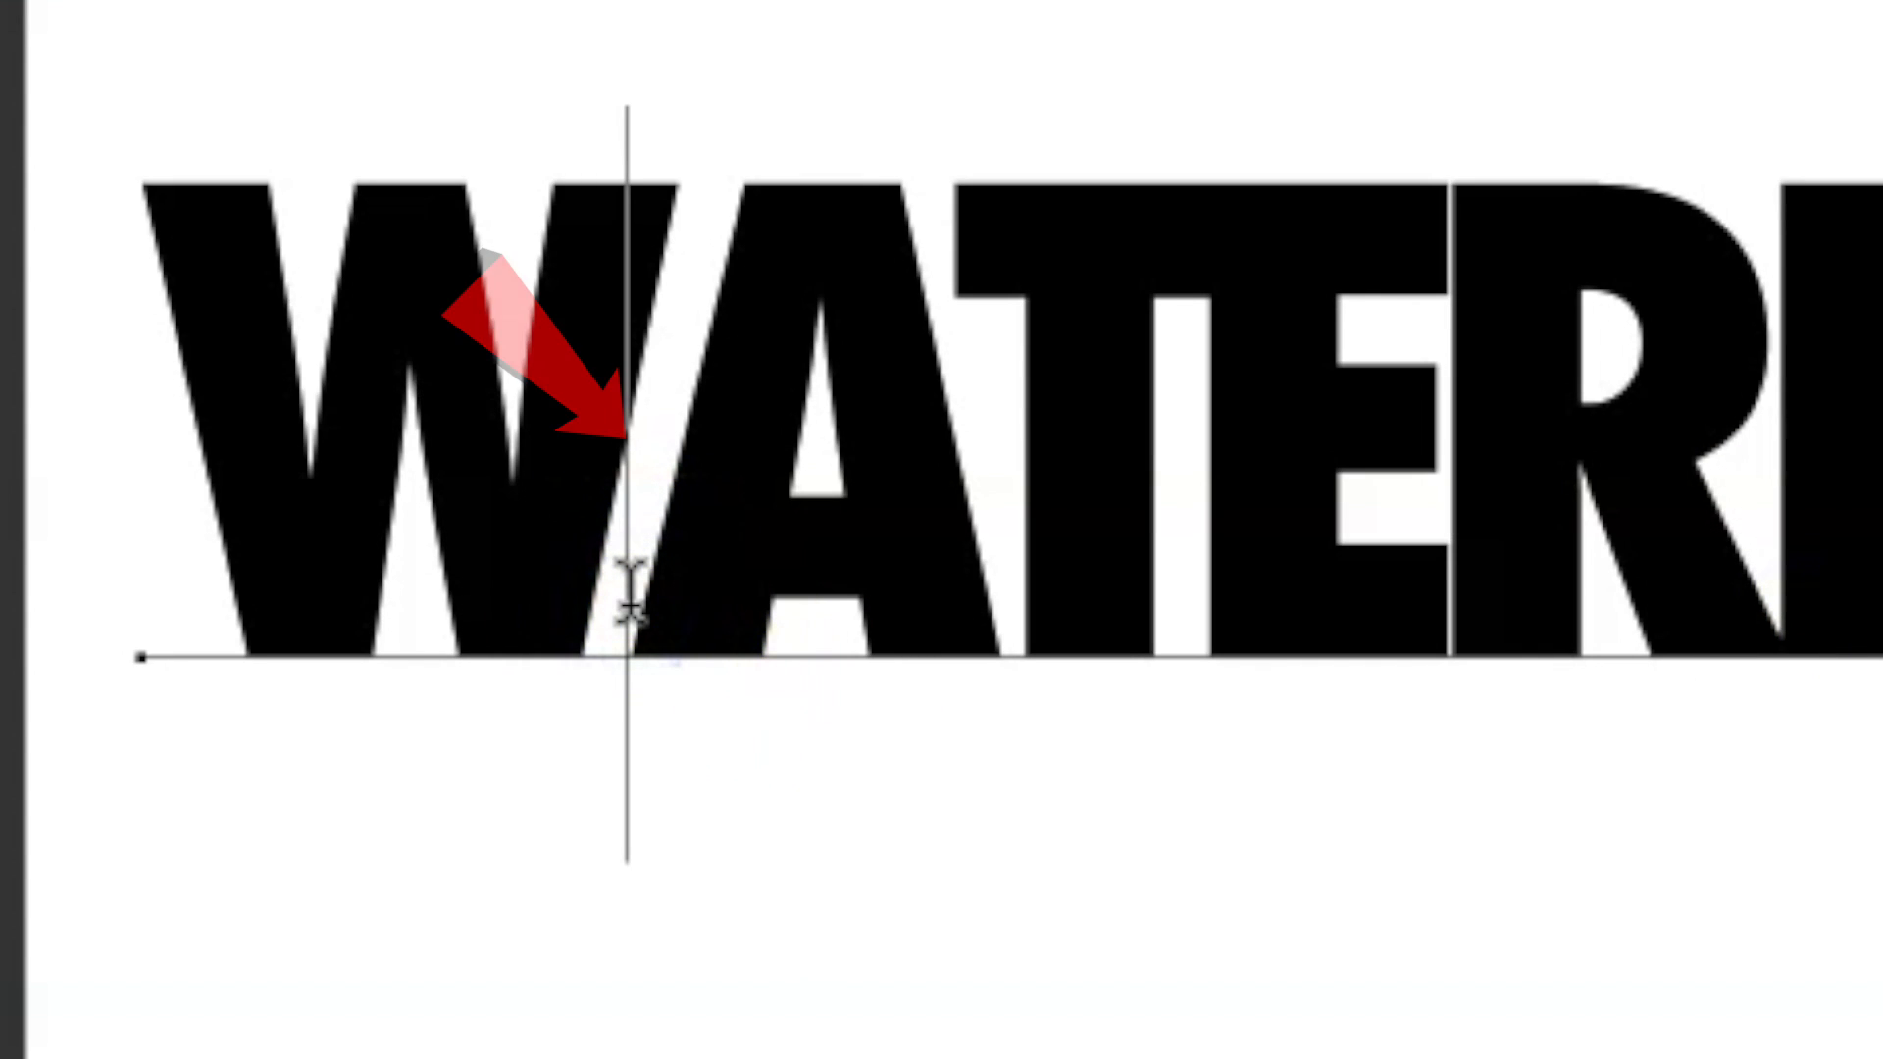
key("alt+Left")
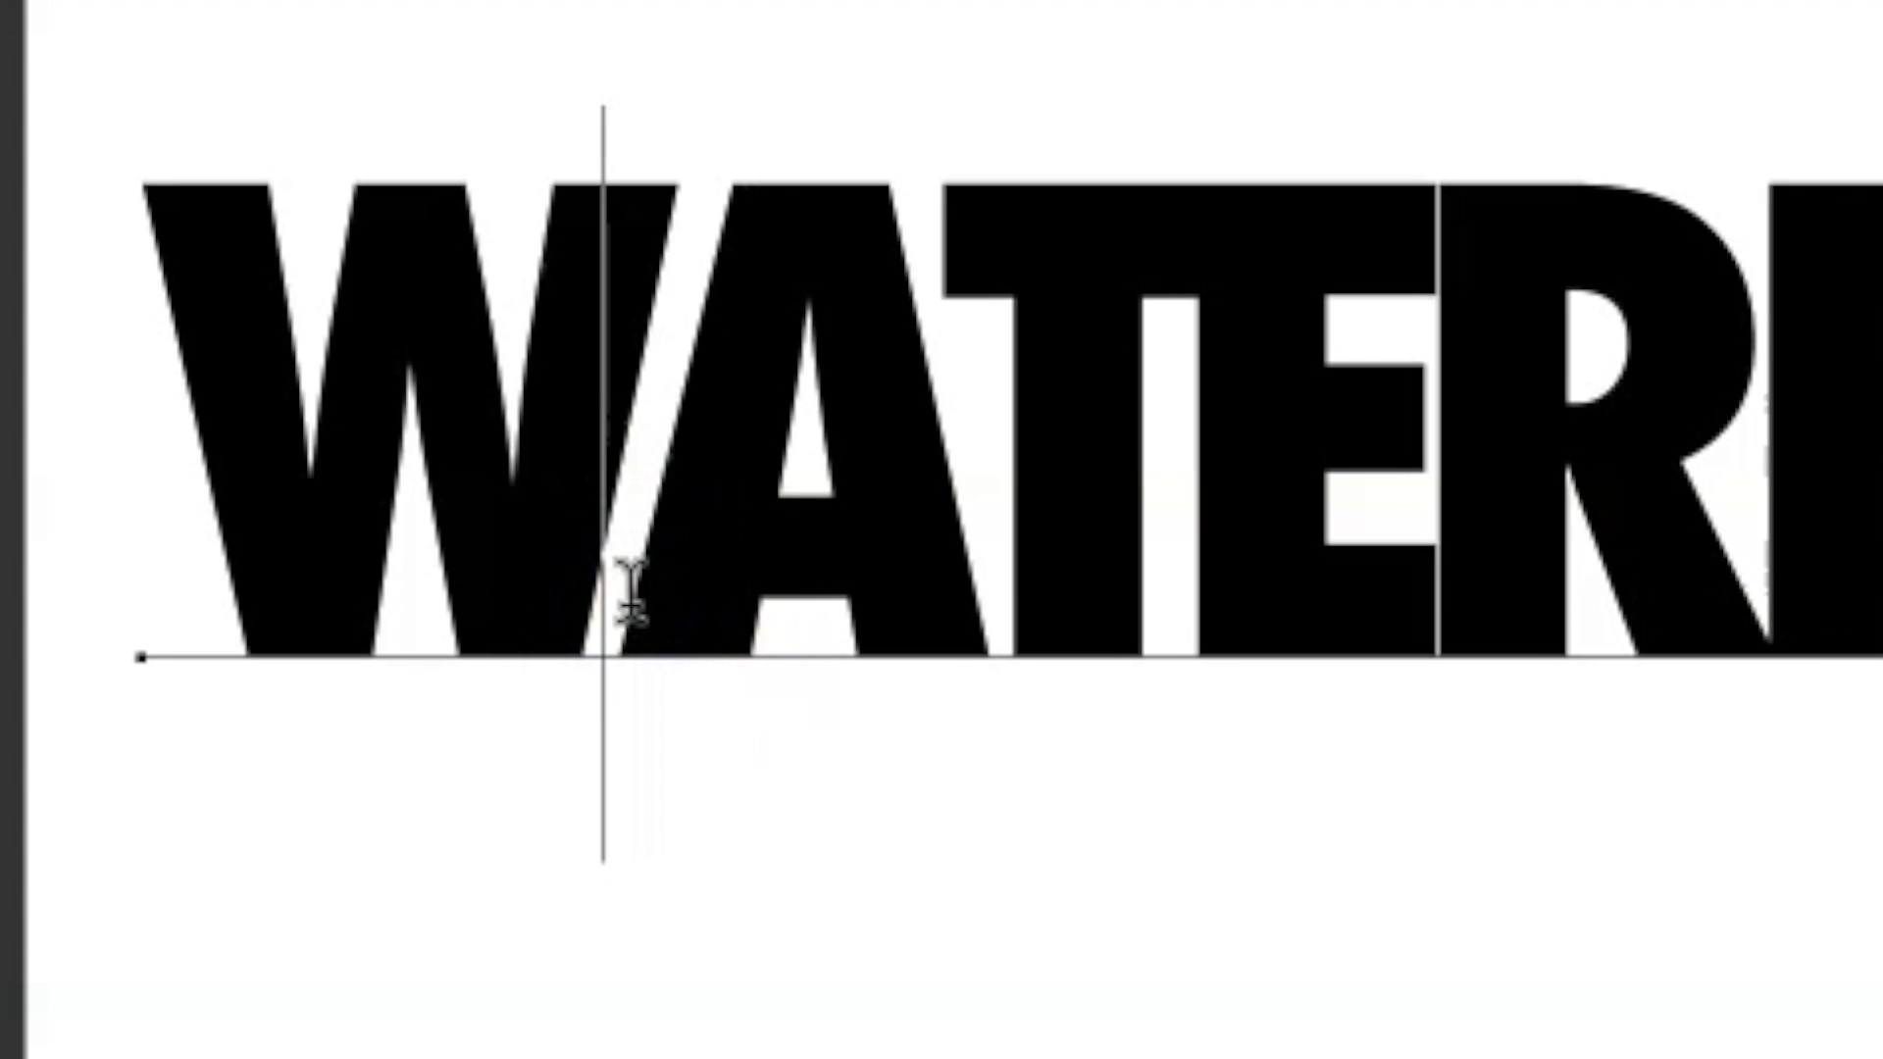
key("alt+Left")
key("alt+Left")
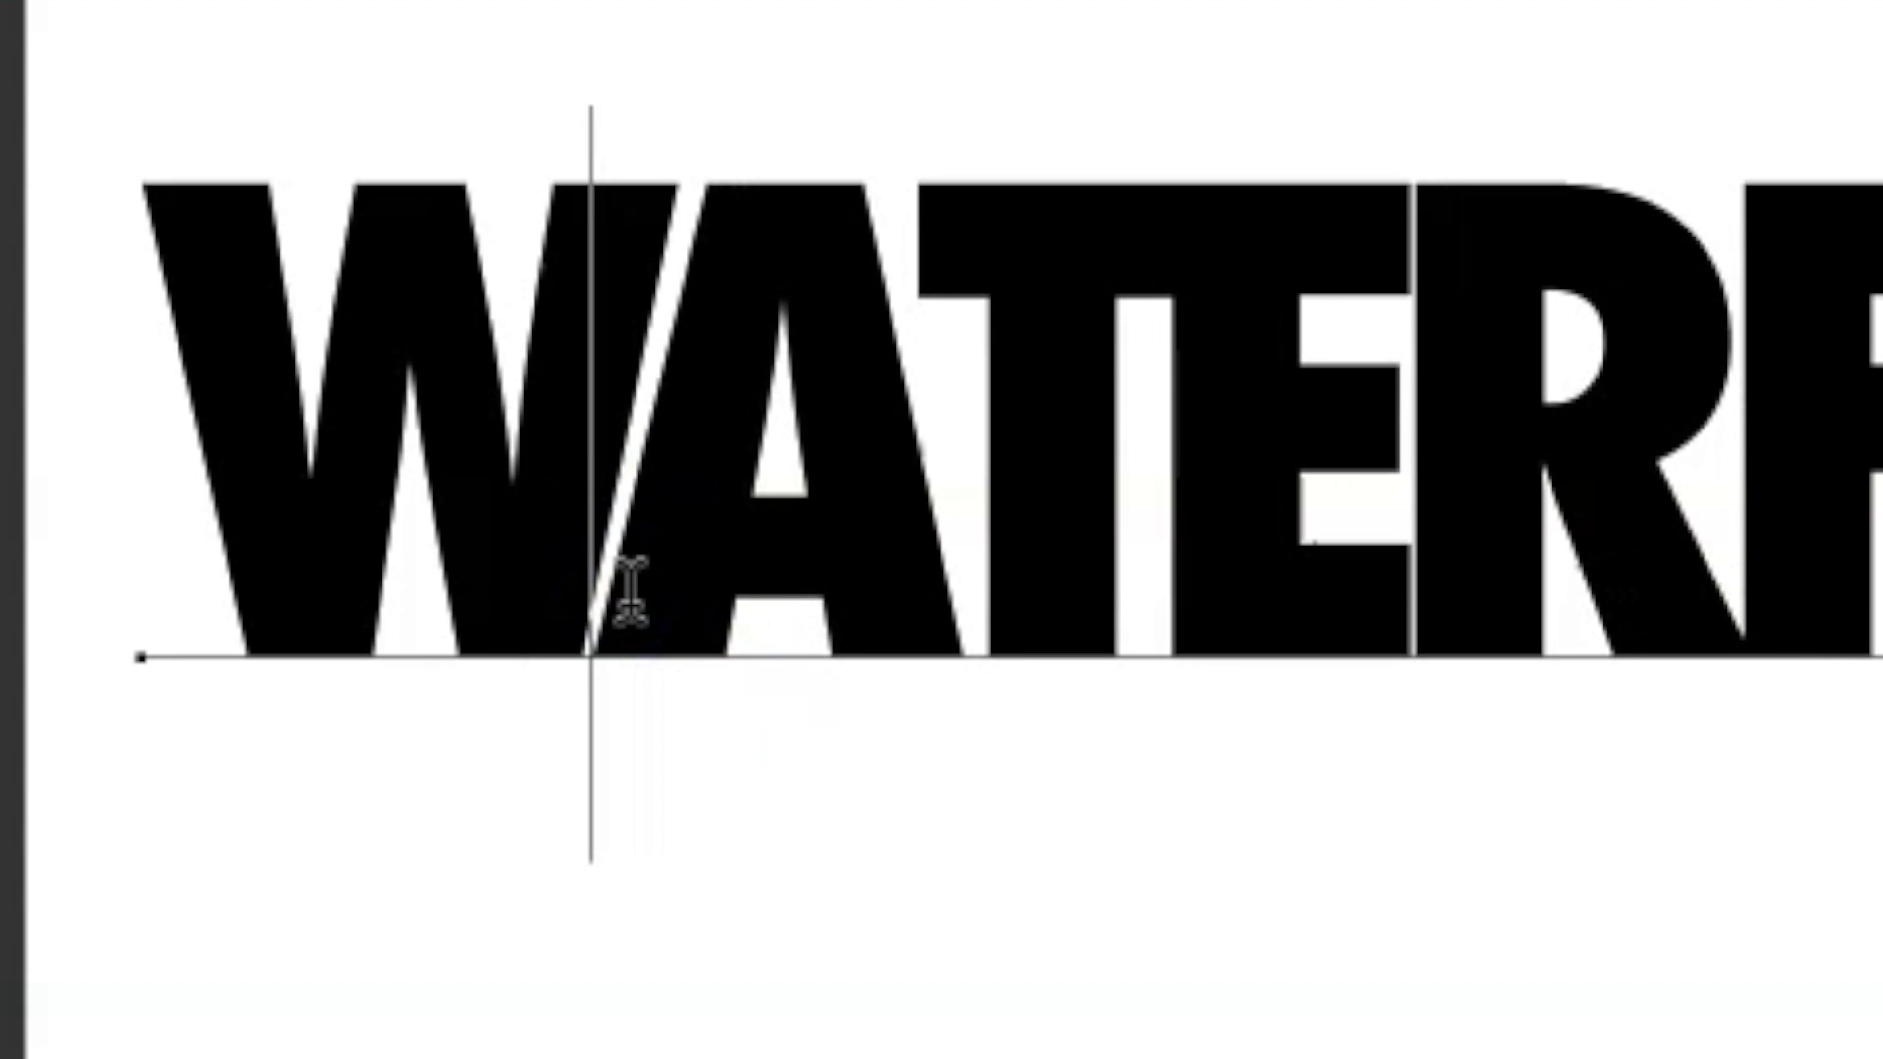
key("Right")
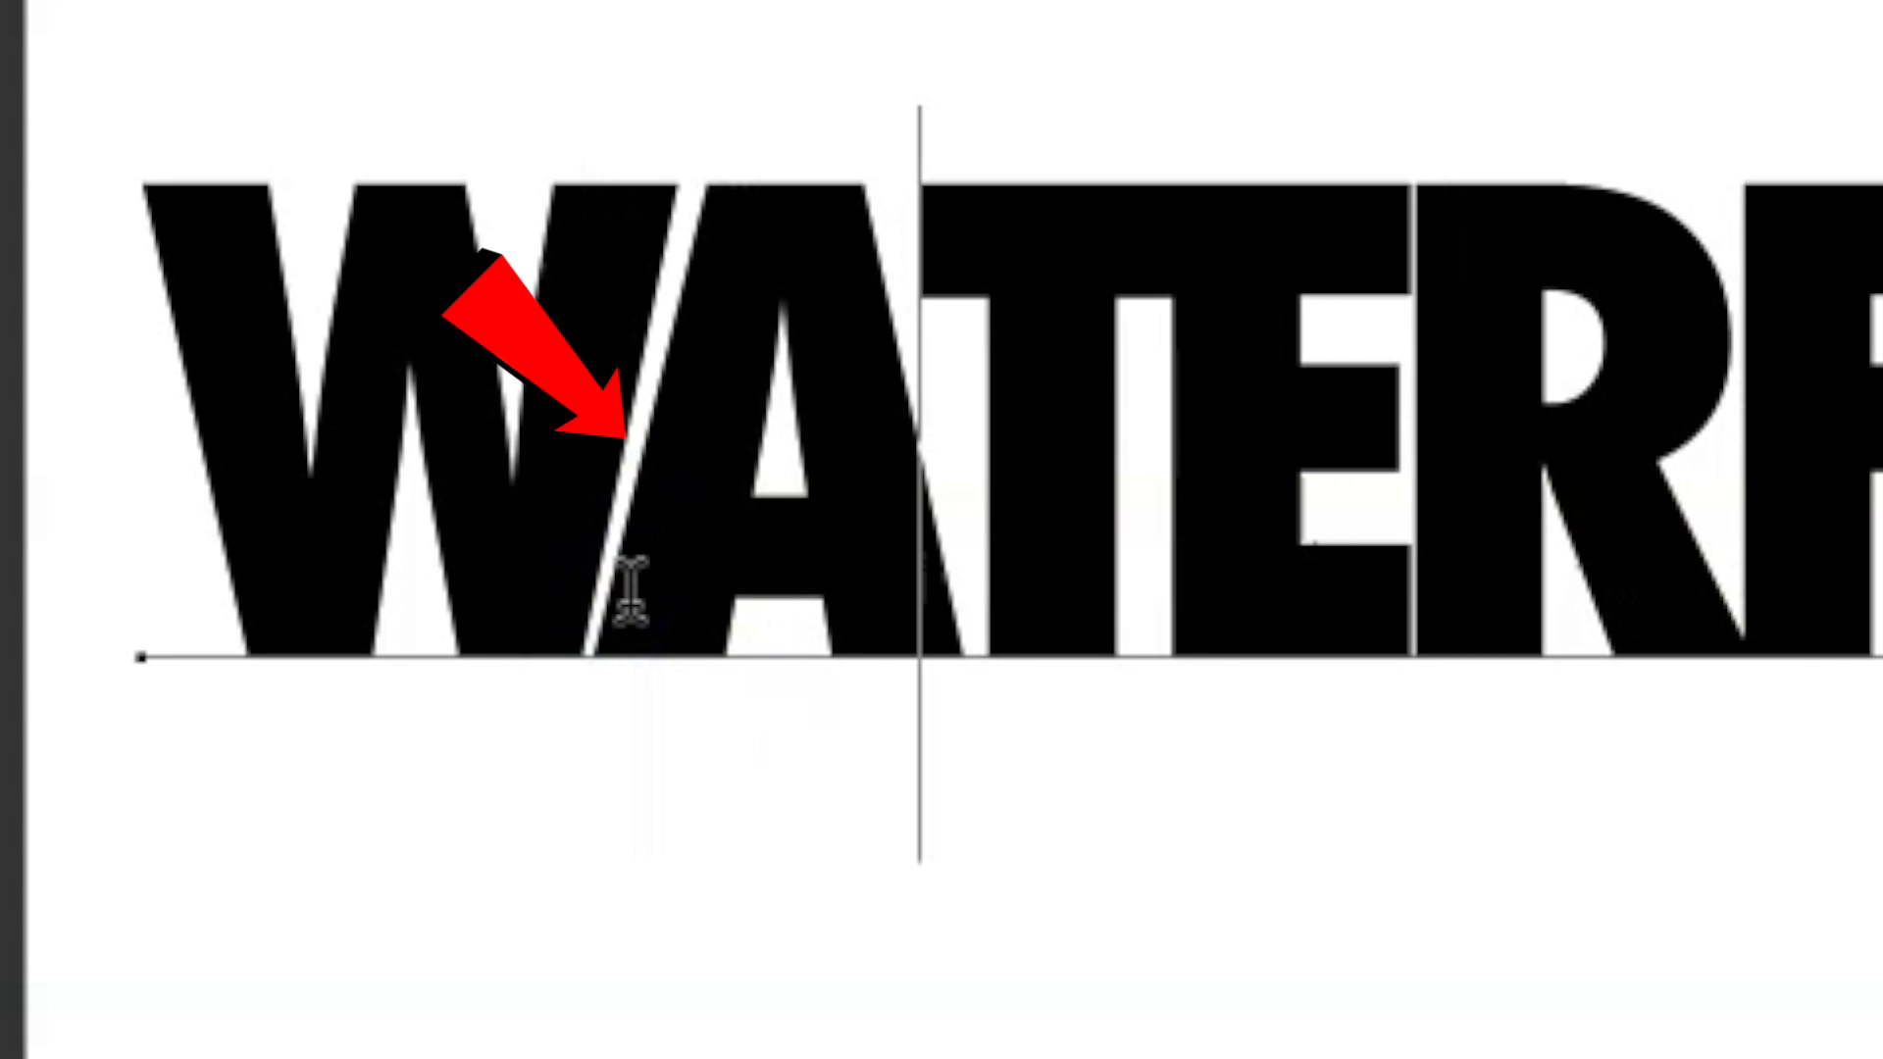
key("alt+Left")
Loosen the kerning between the T and E of WATERFORD by three increments.
key("Right")
key("alt+Right")
key("alt+Right")
key("alt+Right")
Loosen the kerning between the E and R by two increments and between the R and F by one, and commit the text.
key("Right")
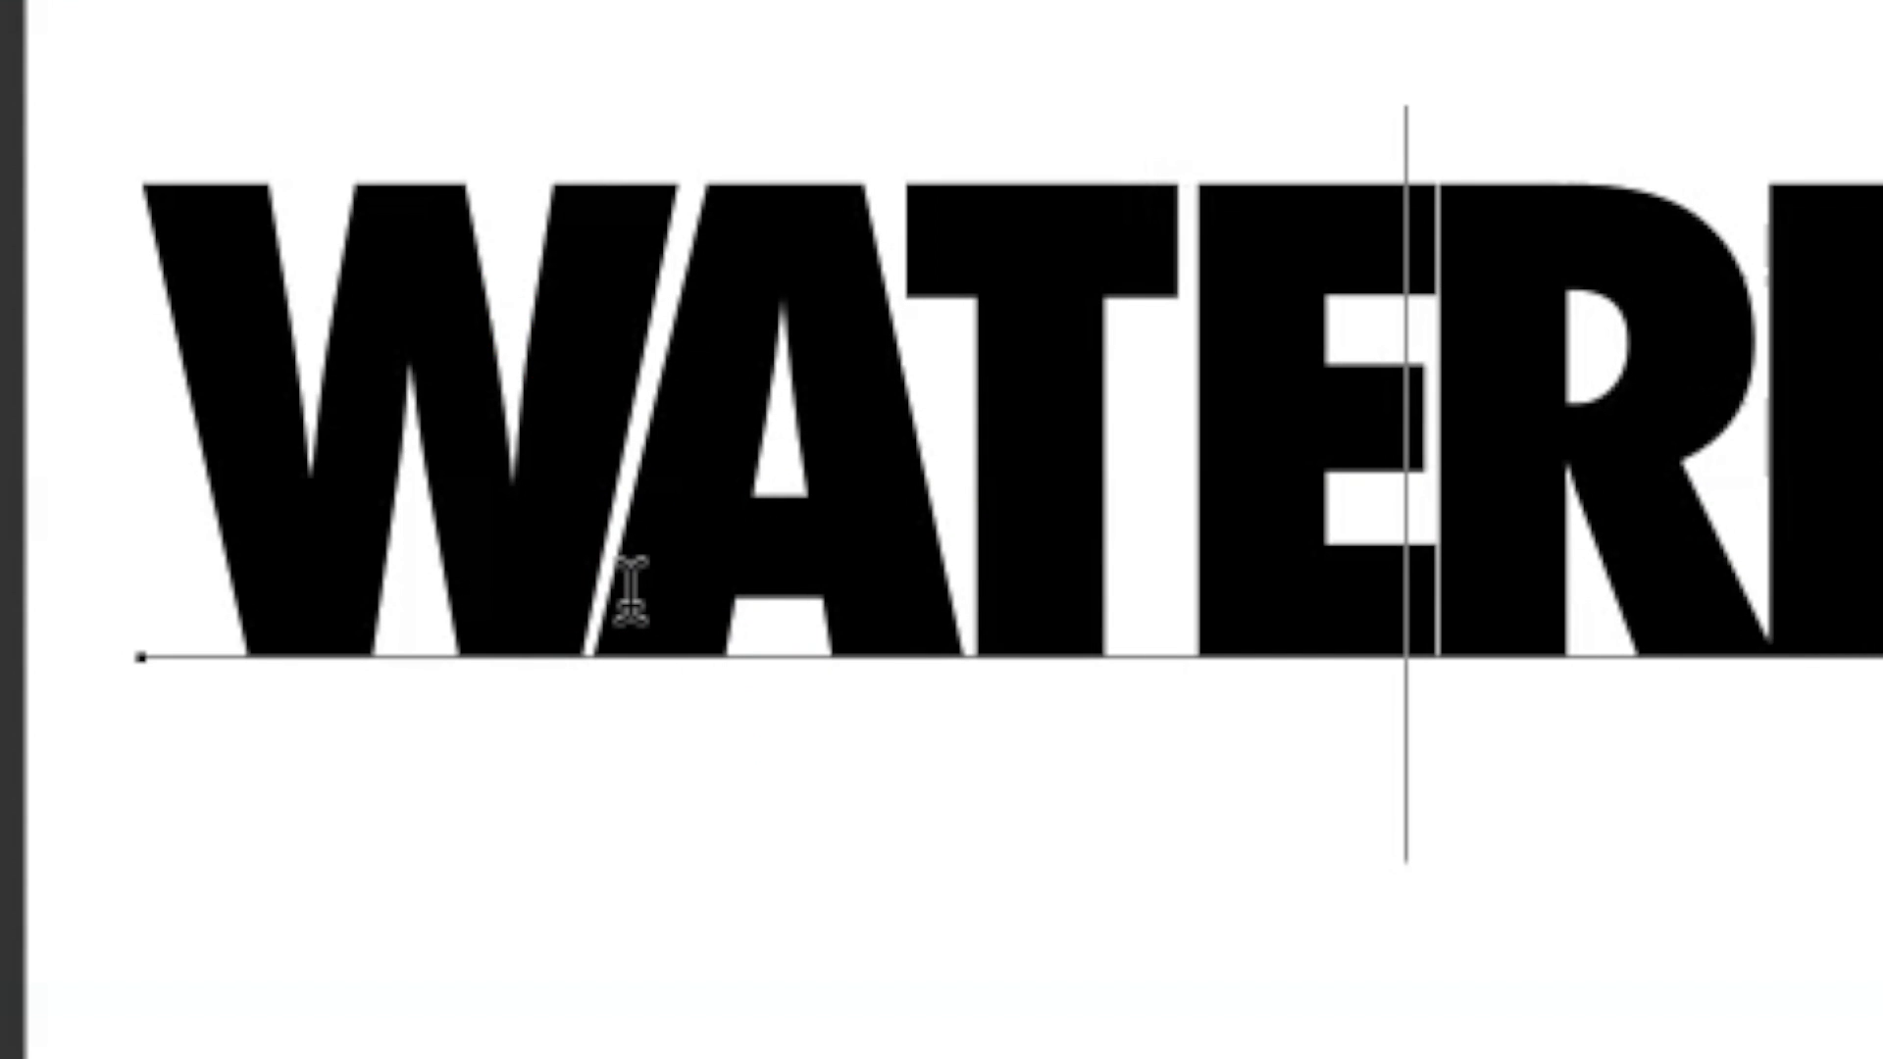
key("alt+Right")
key("alt+Right")
key("Right")
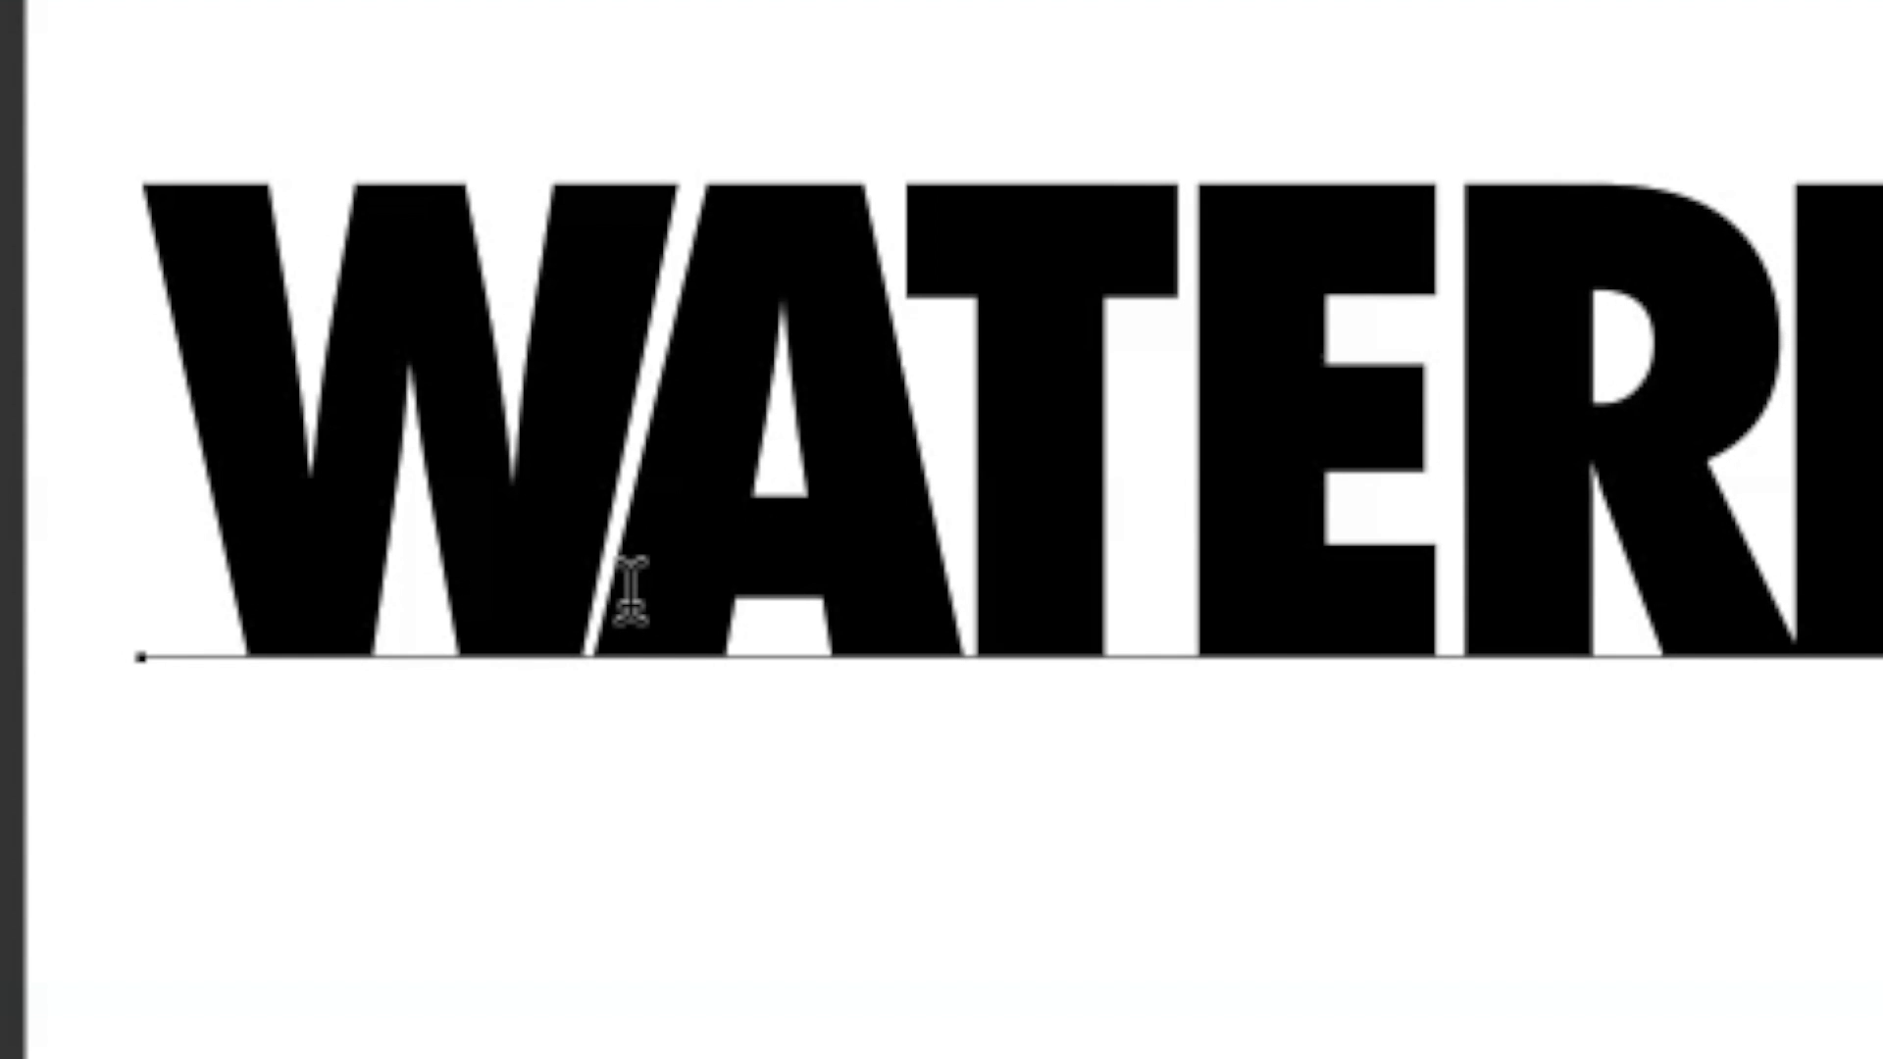
key("alt+Right")
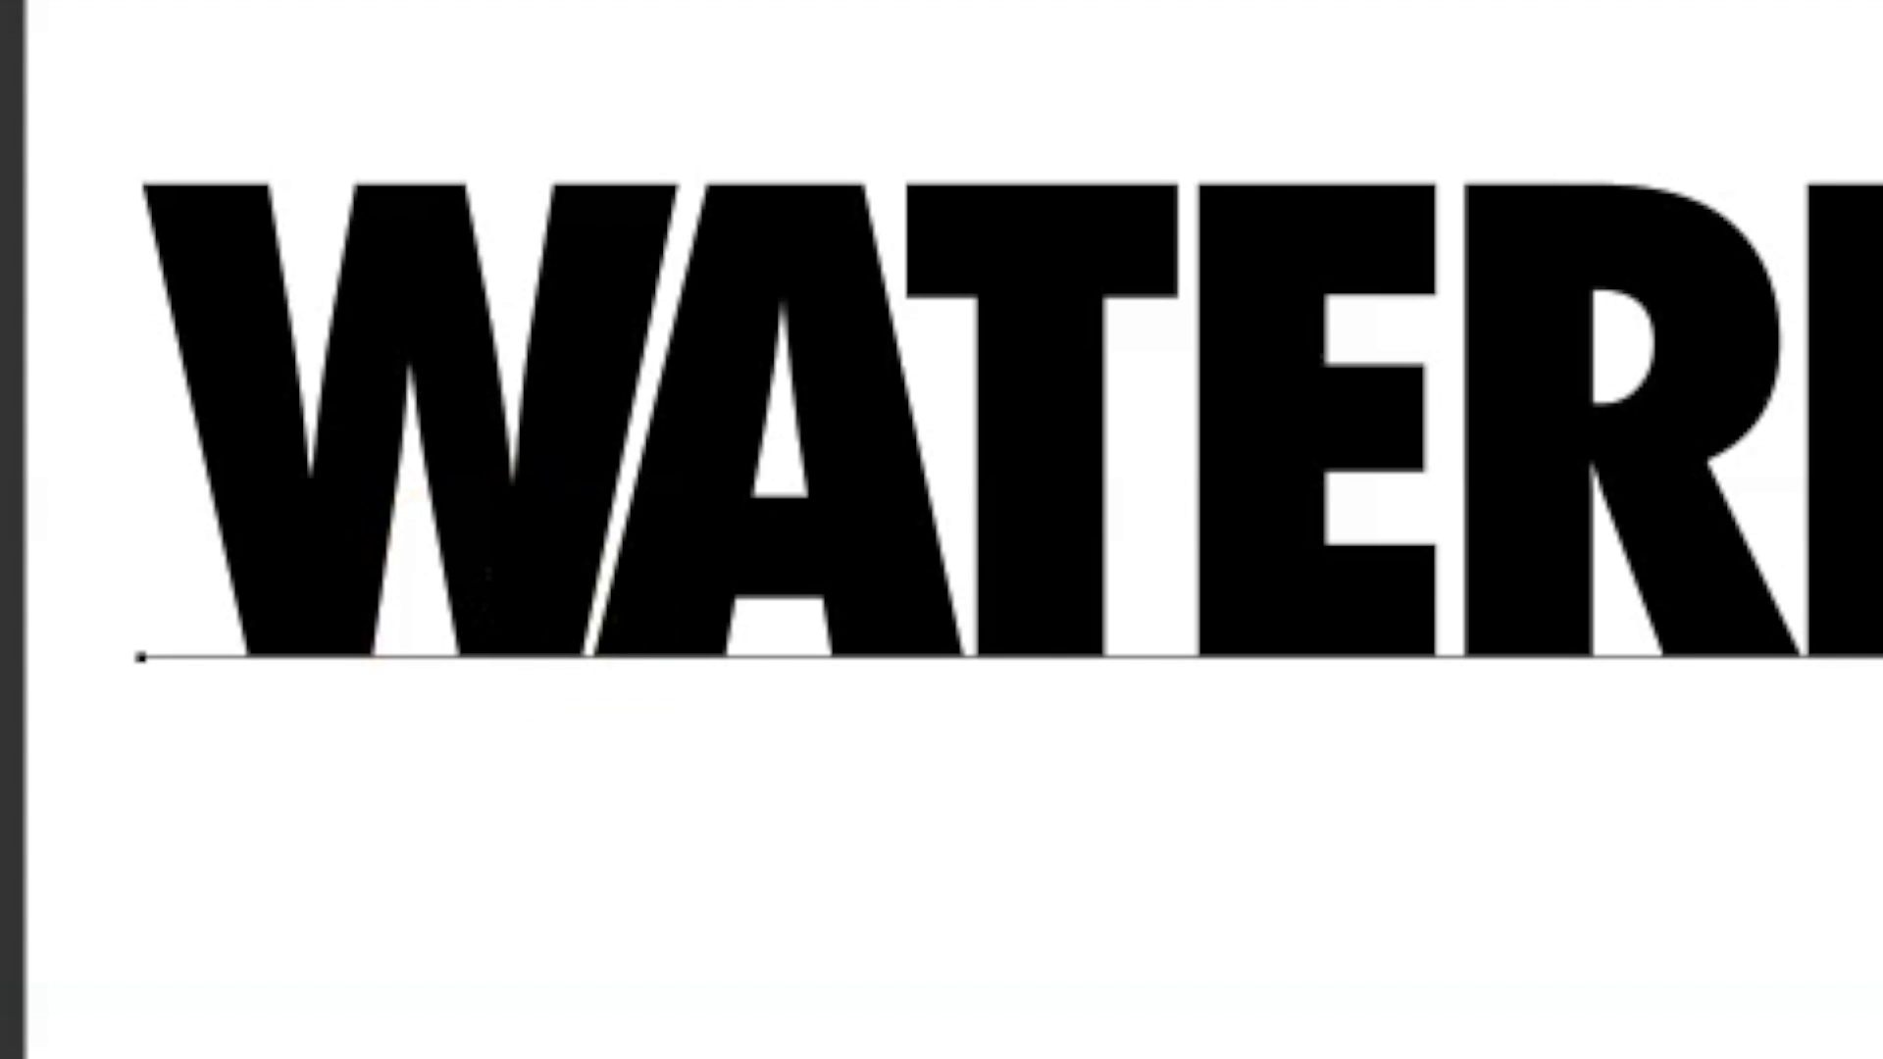
key("ctrl+Return")
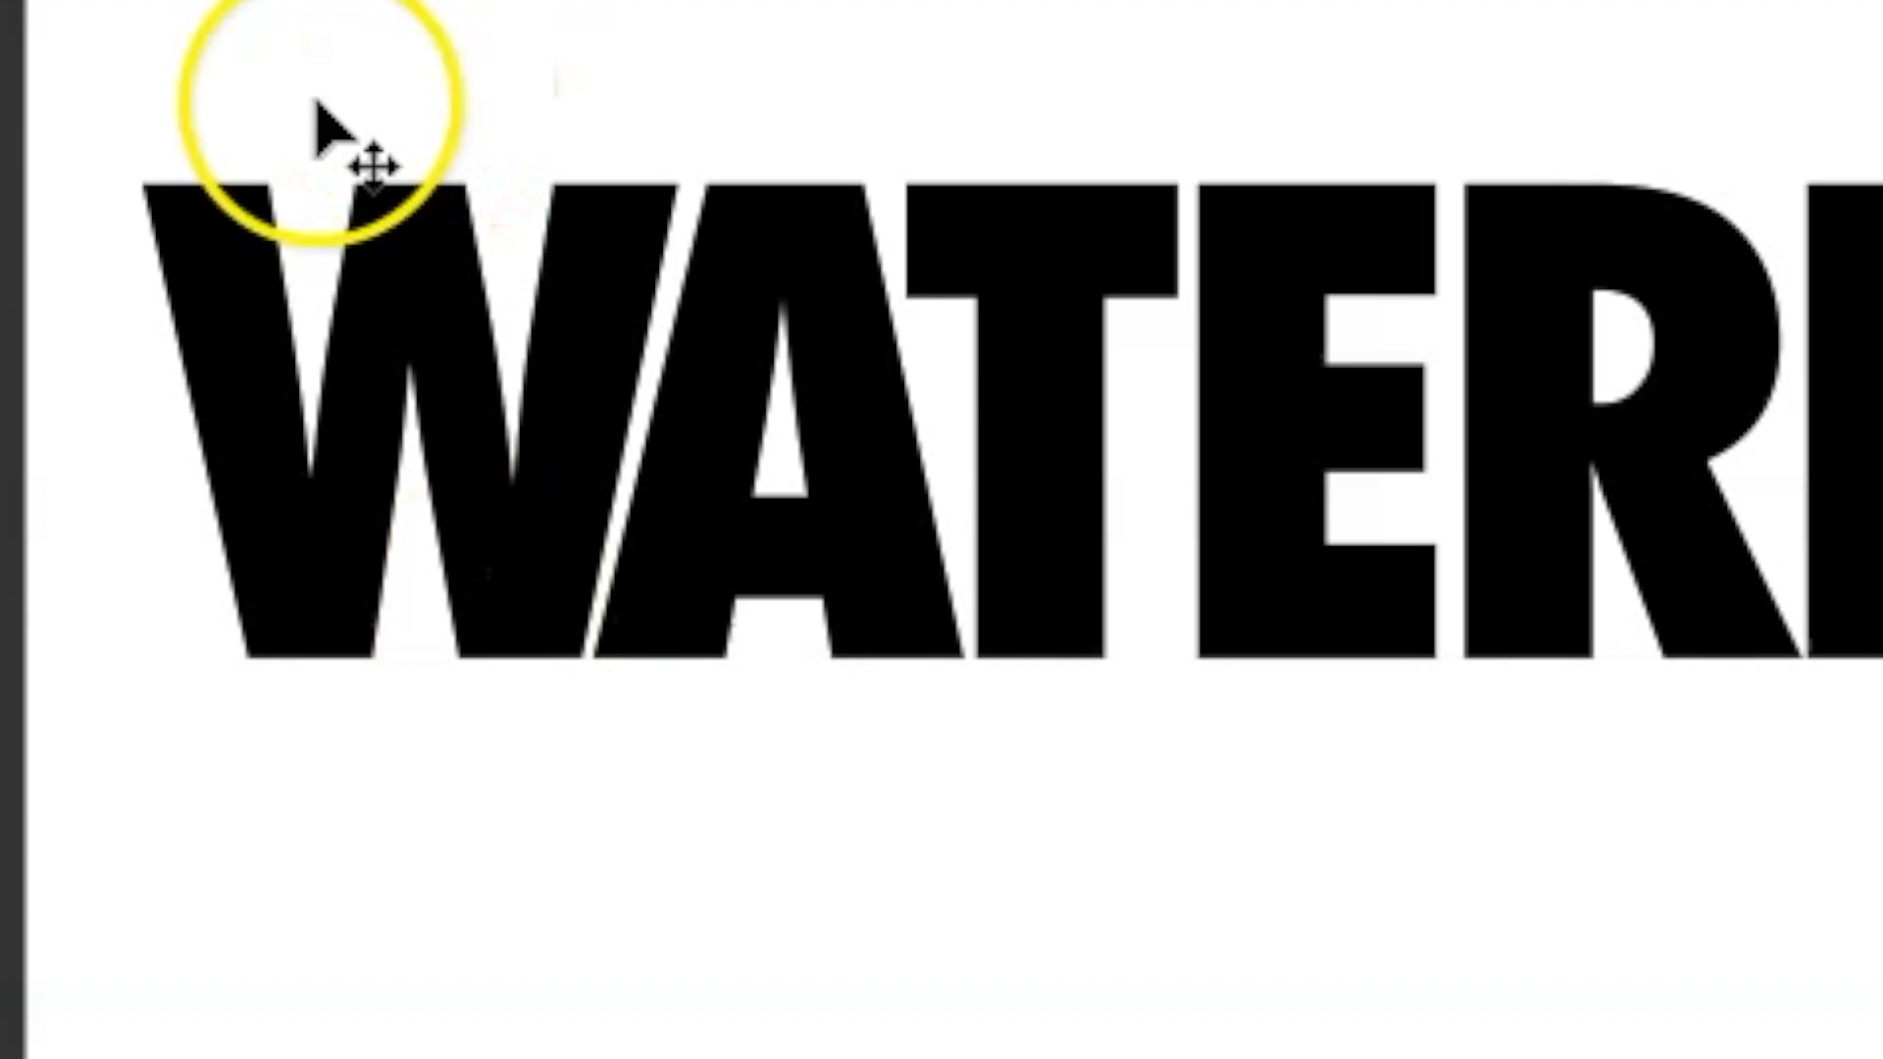
Reopen the text between the W and A, loosen their kerning by one increment and commit it.
left_click(597, 568)
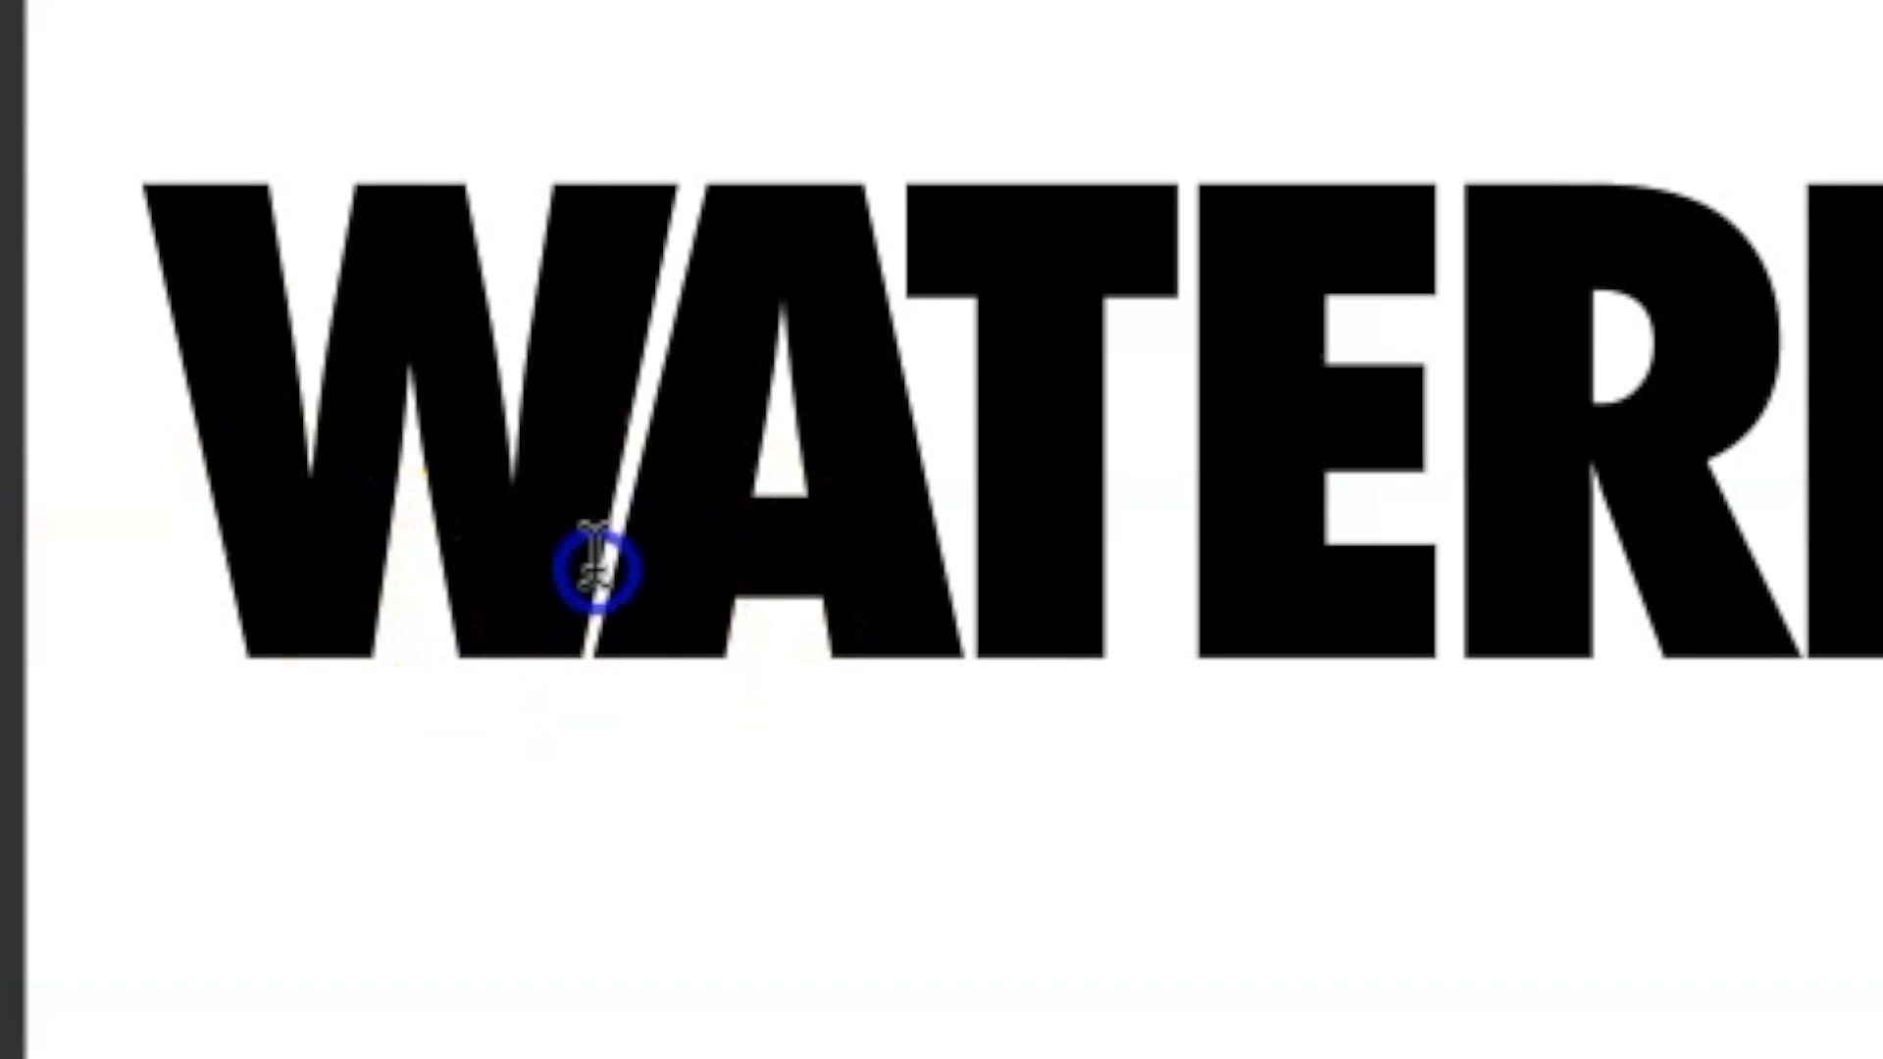
key("alt+Right")
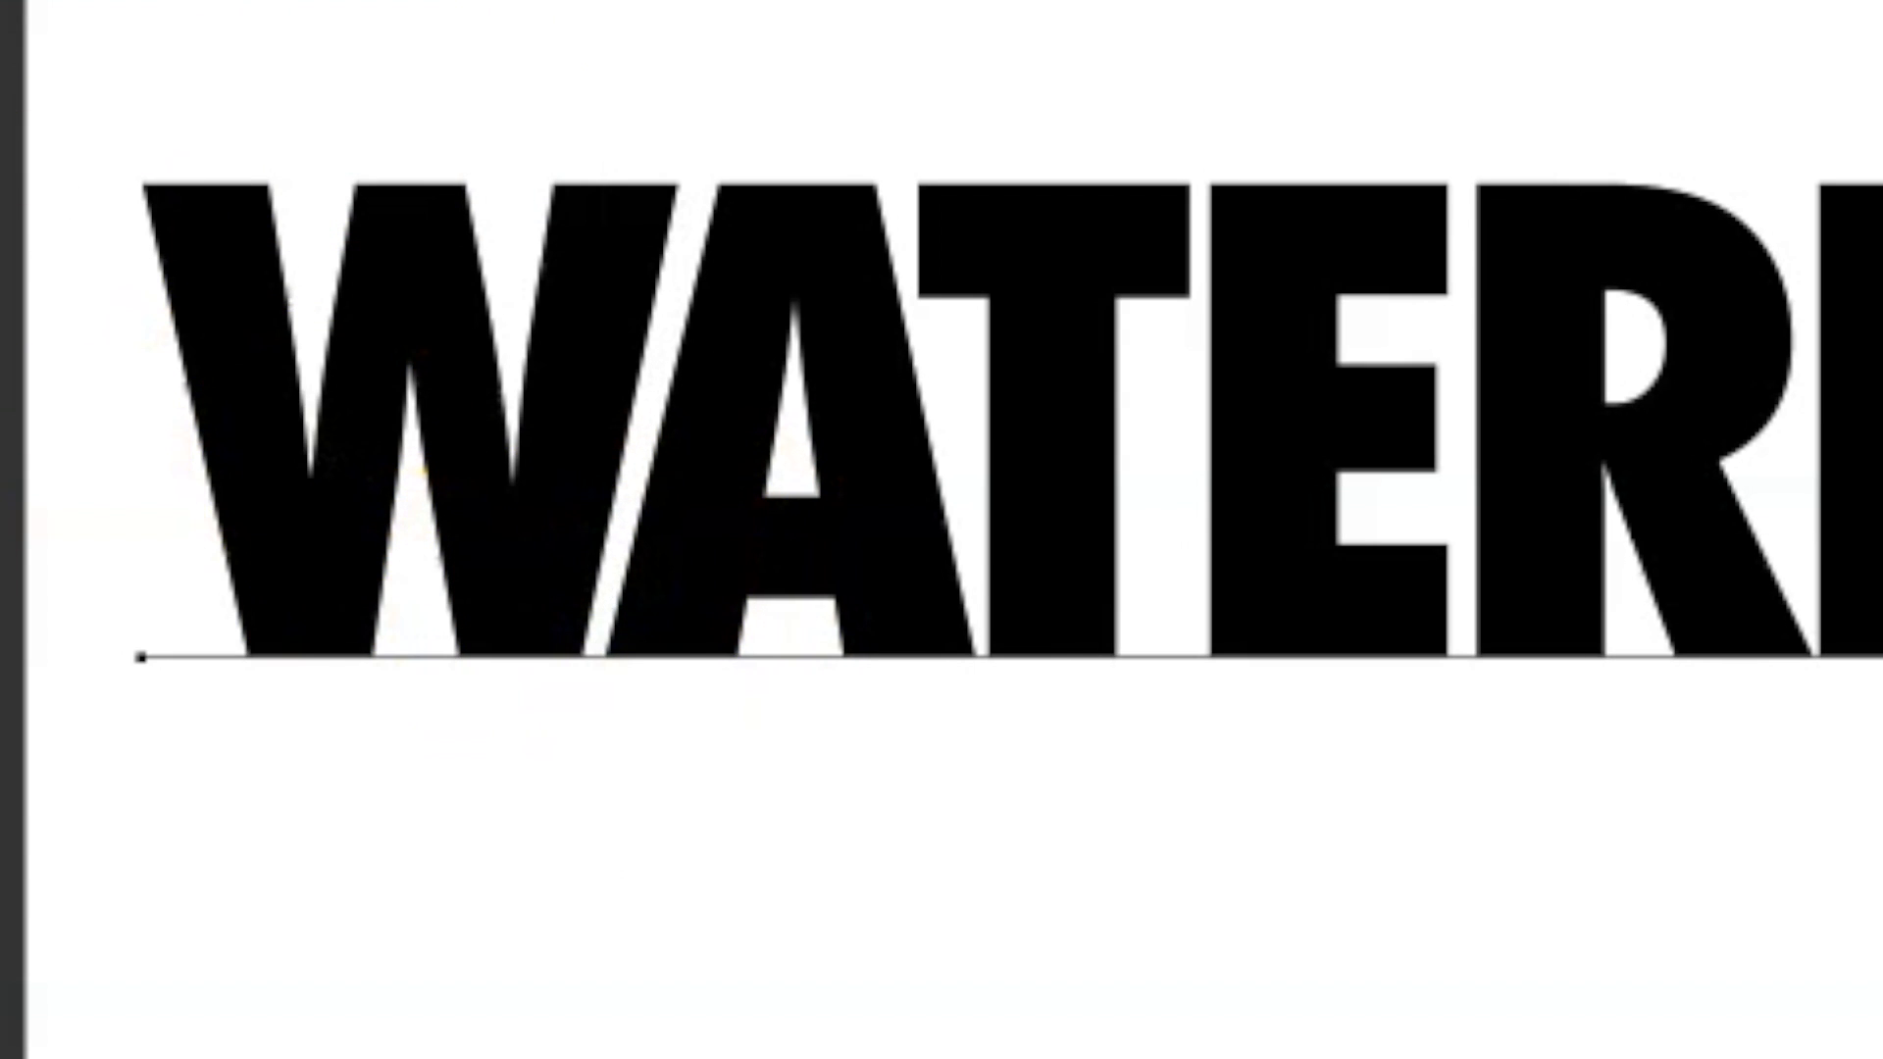
key("ctrl+Return")
Loosen the kerning between the F and O of WATERFORD by one increment.
left_click_drag(1263, 669, 1464, 796)
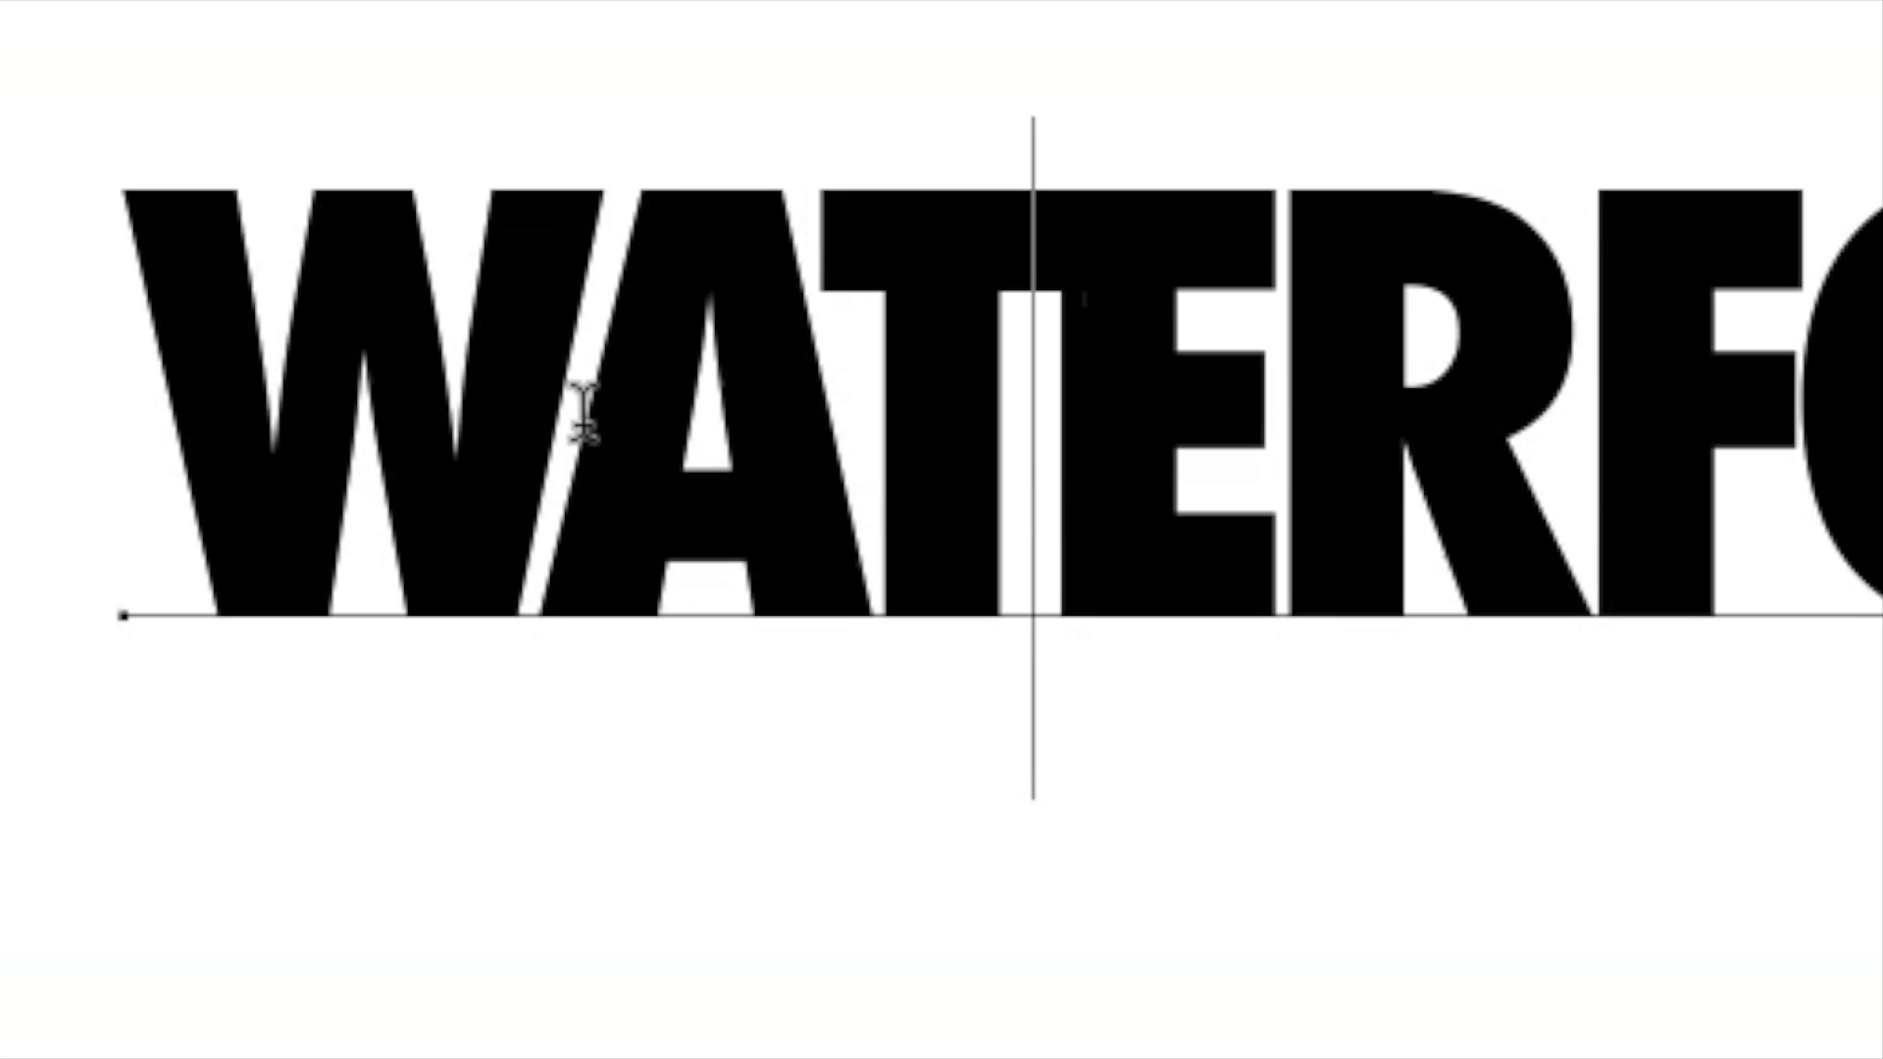
key("alt+Right")
key("alt+Right")
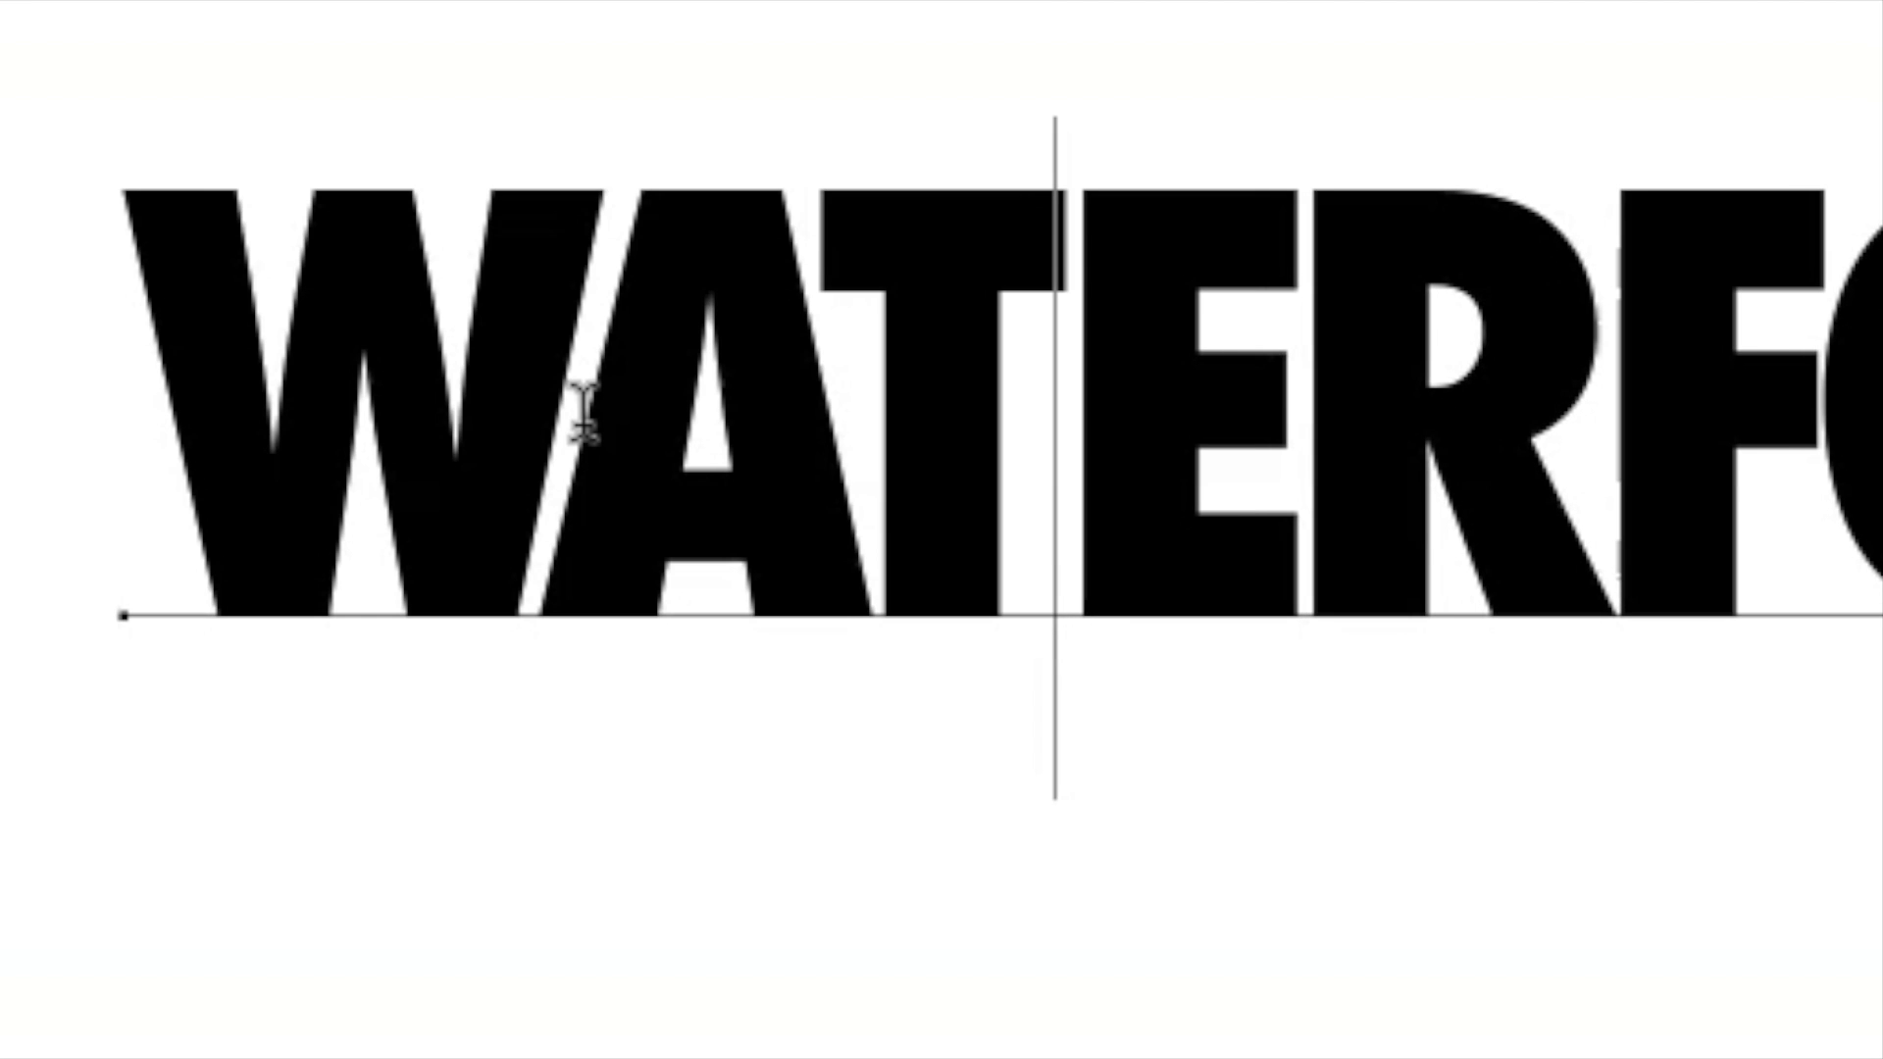
key("Right")
key("Right")
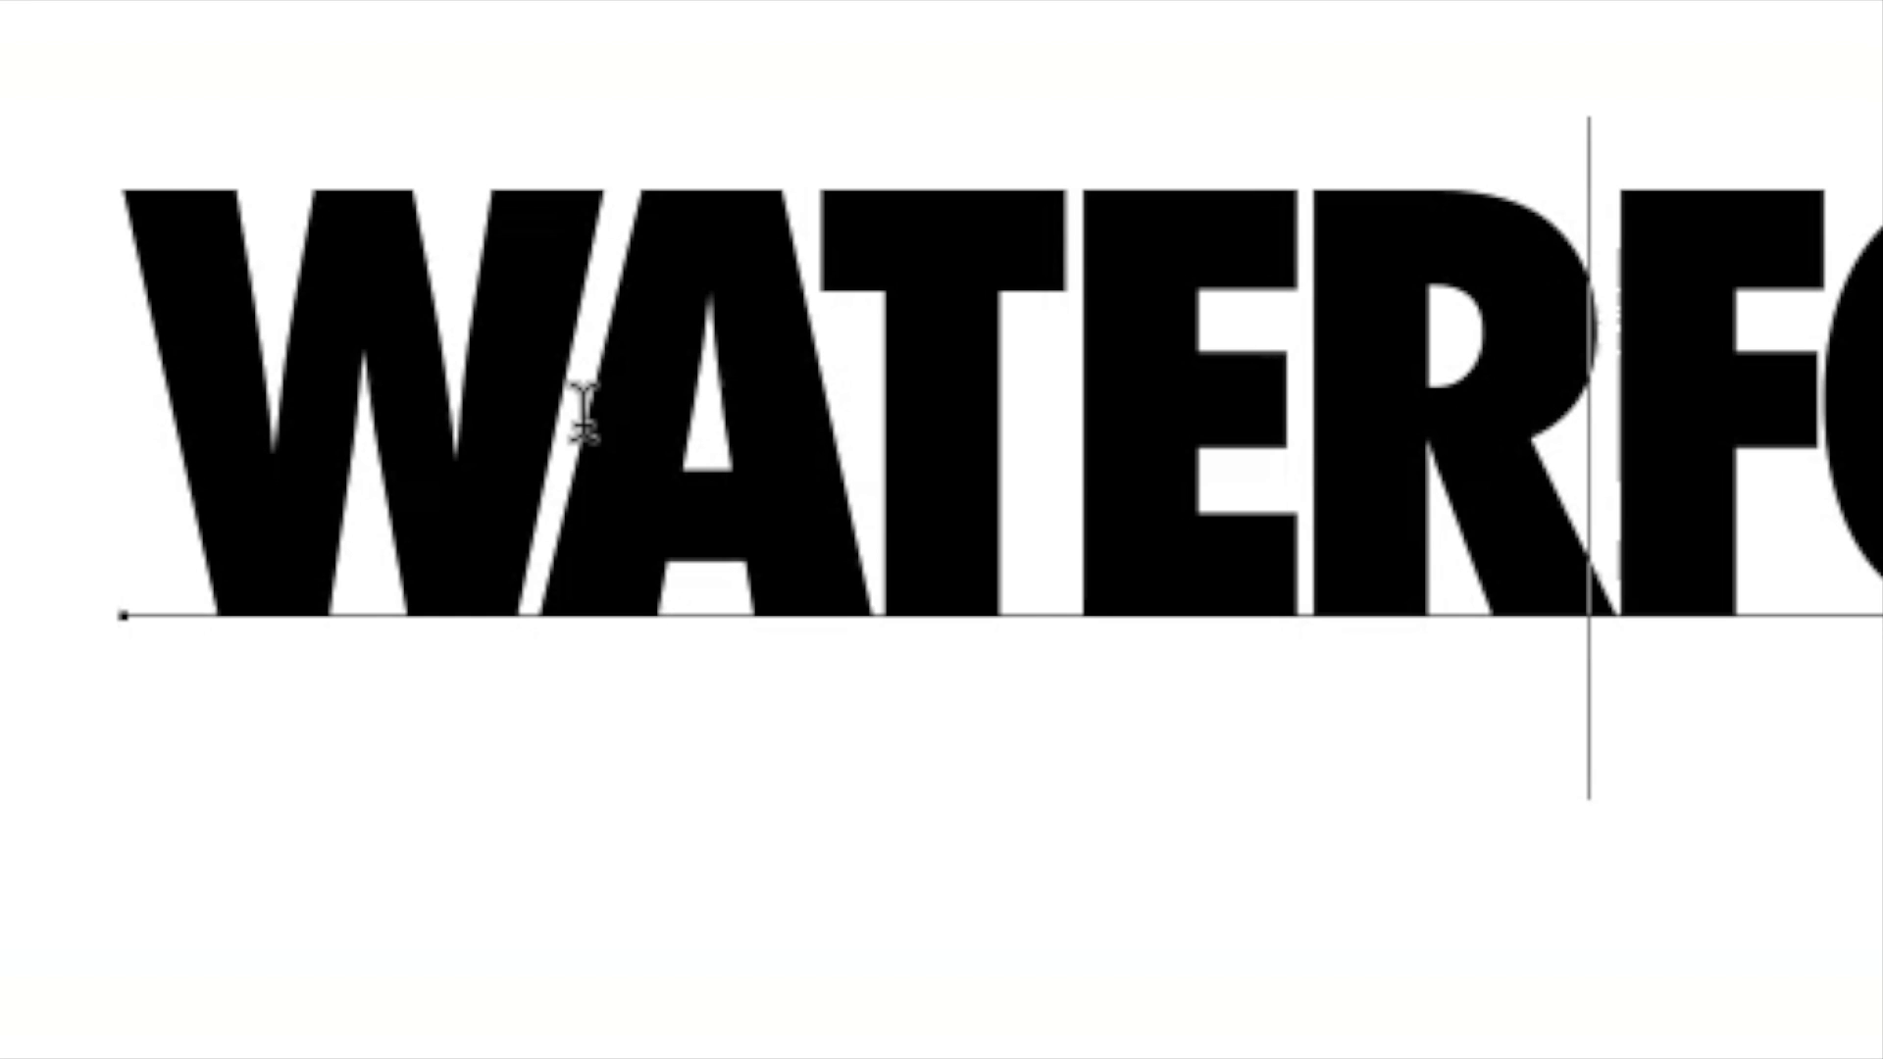
key("Right")
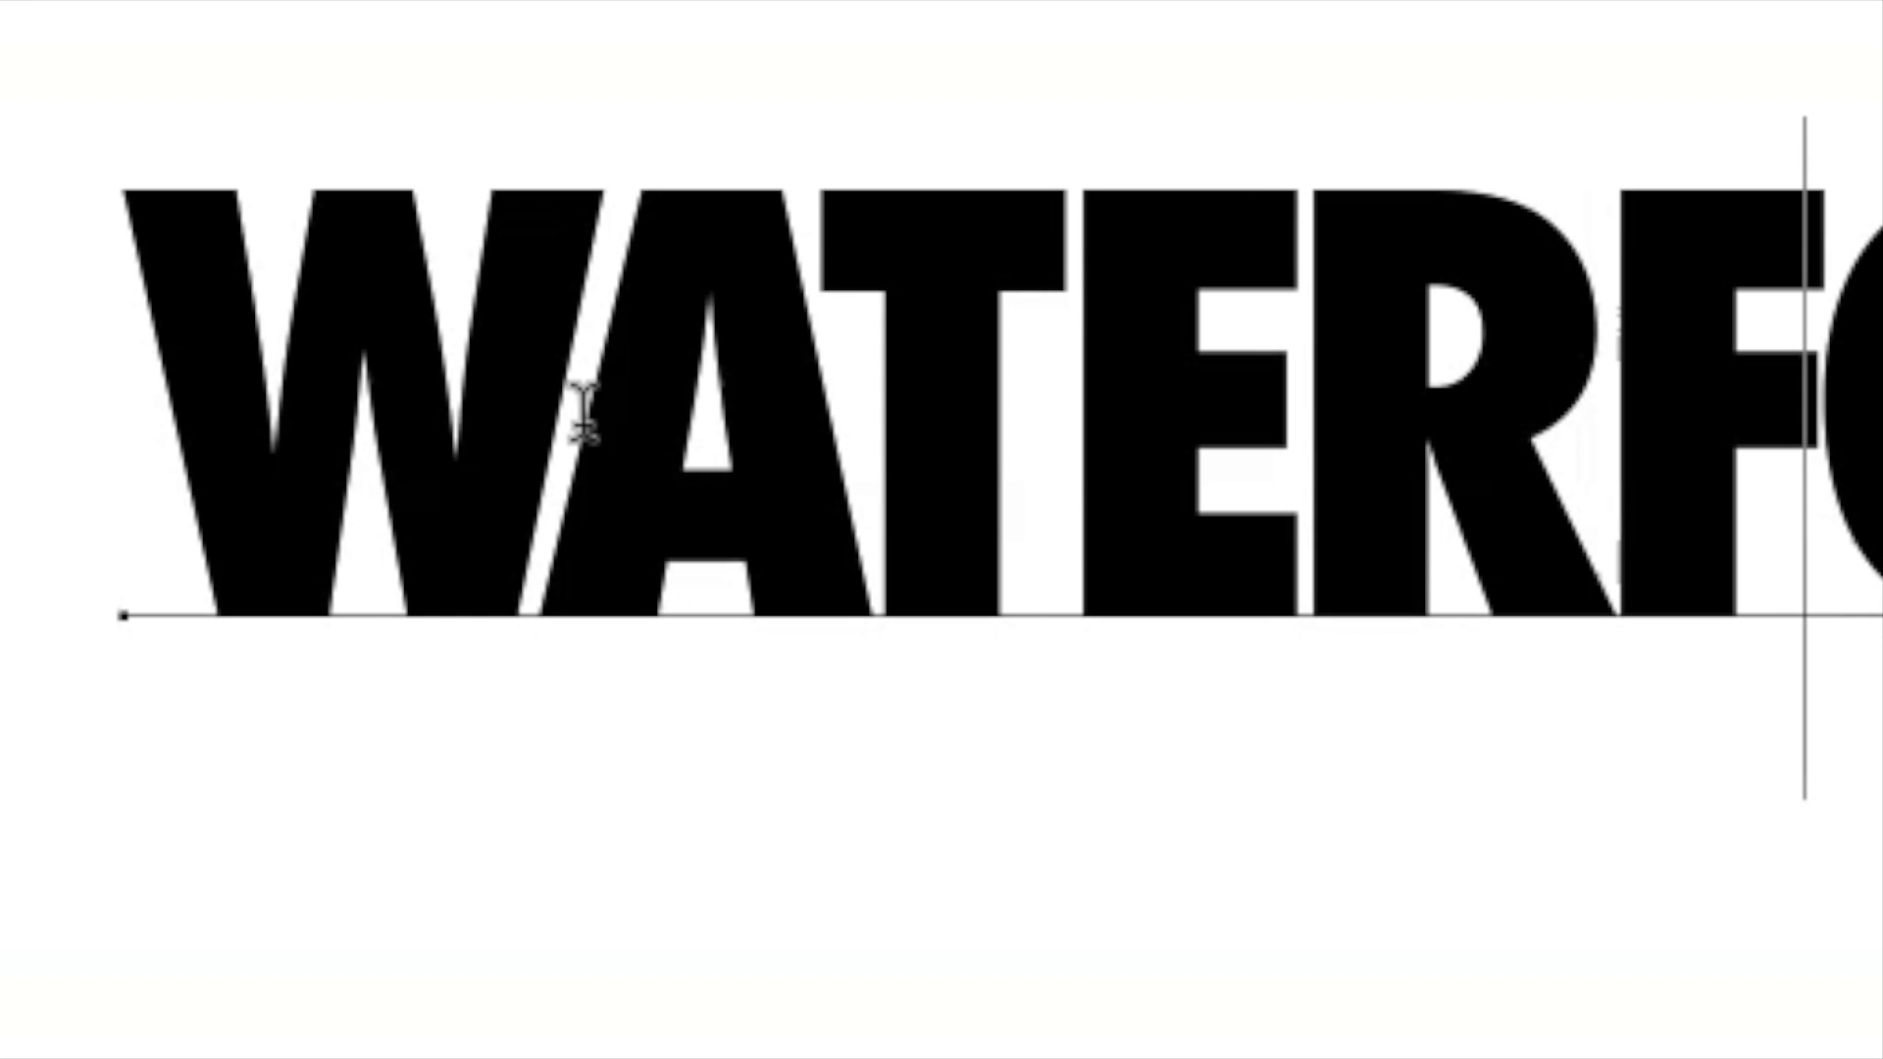
key("alt+Right")
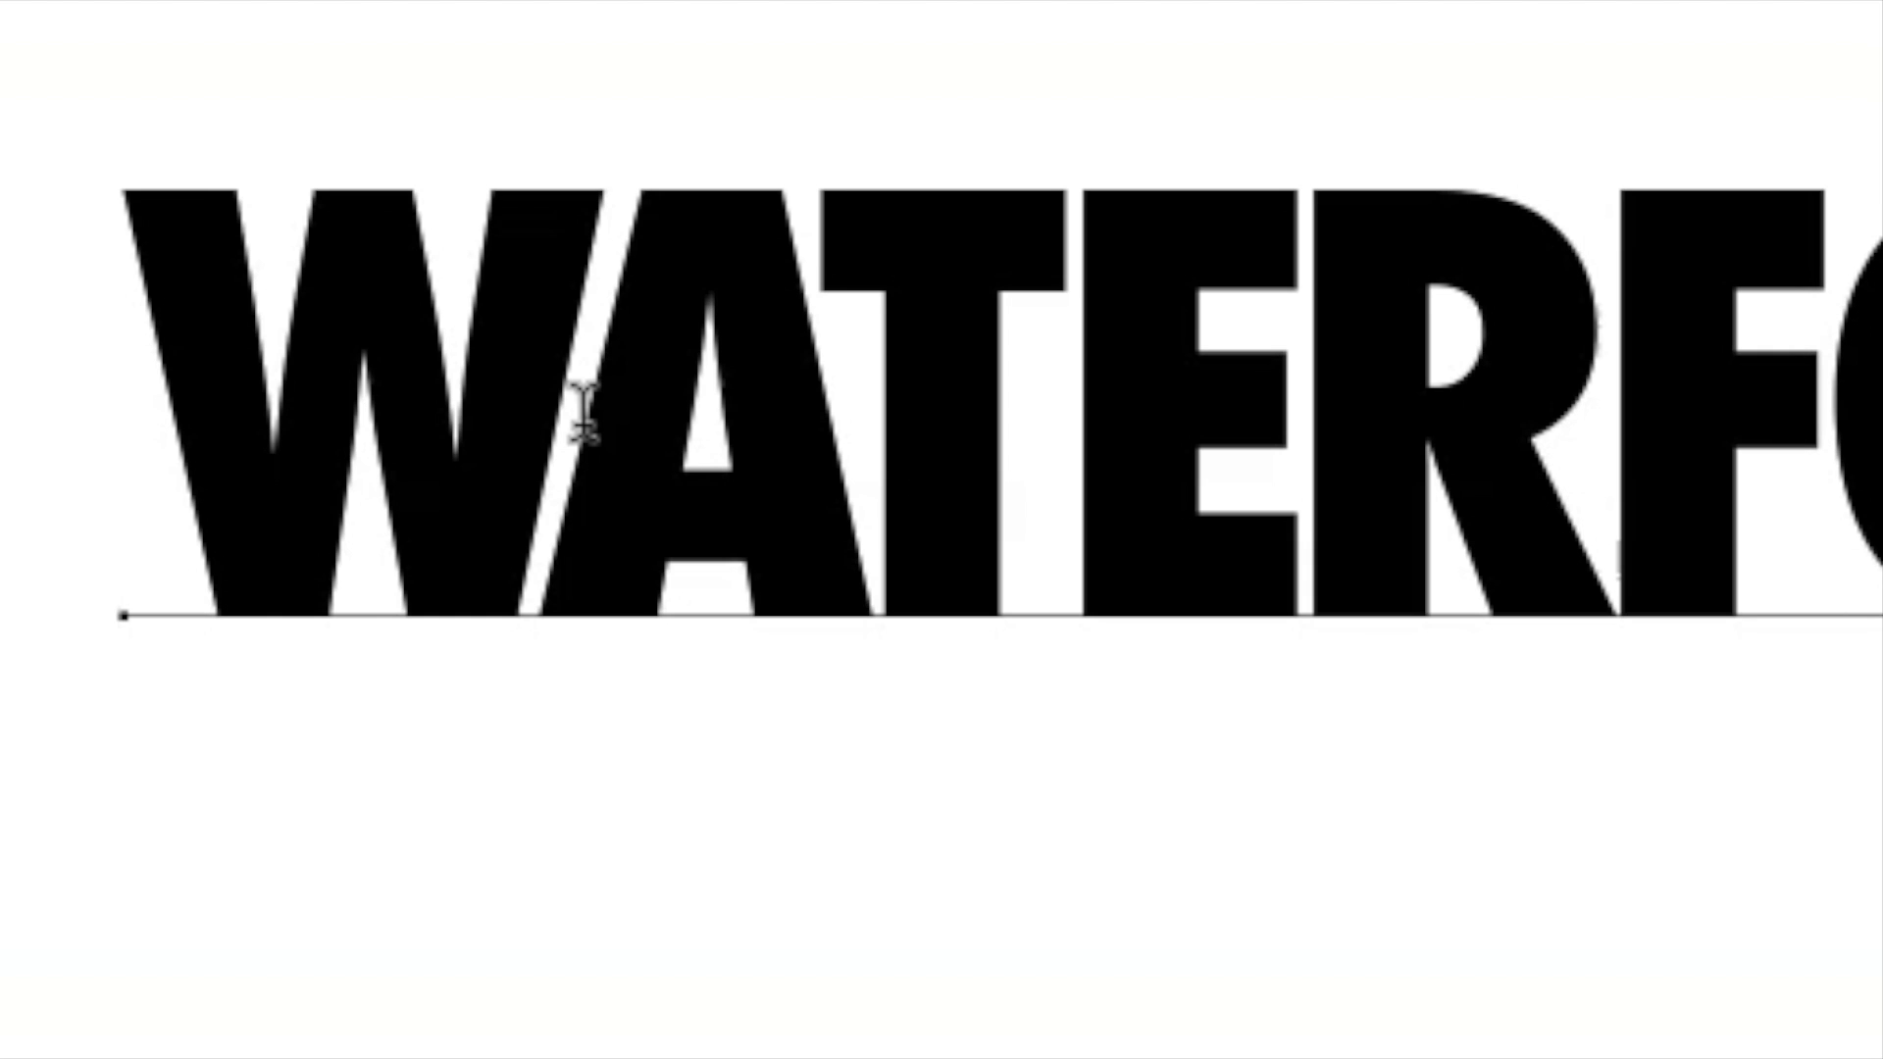
Tighten the kerning between the O and the second R of WATERFORD by one increment and finish editing the text.
key("Left")
key("Left")
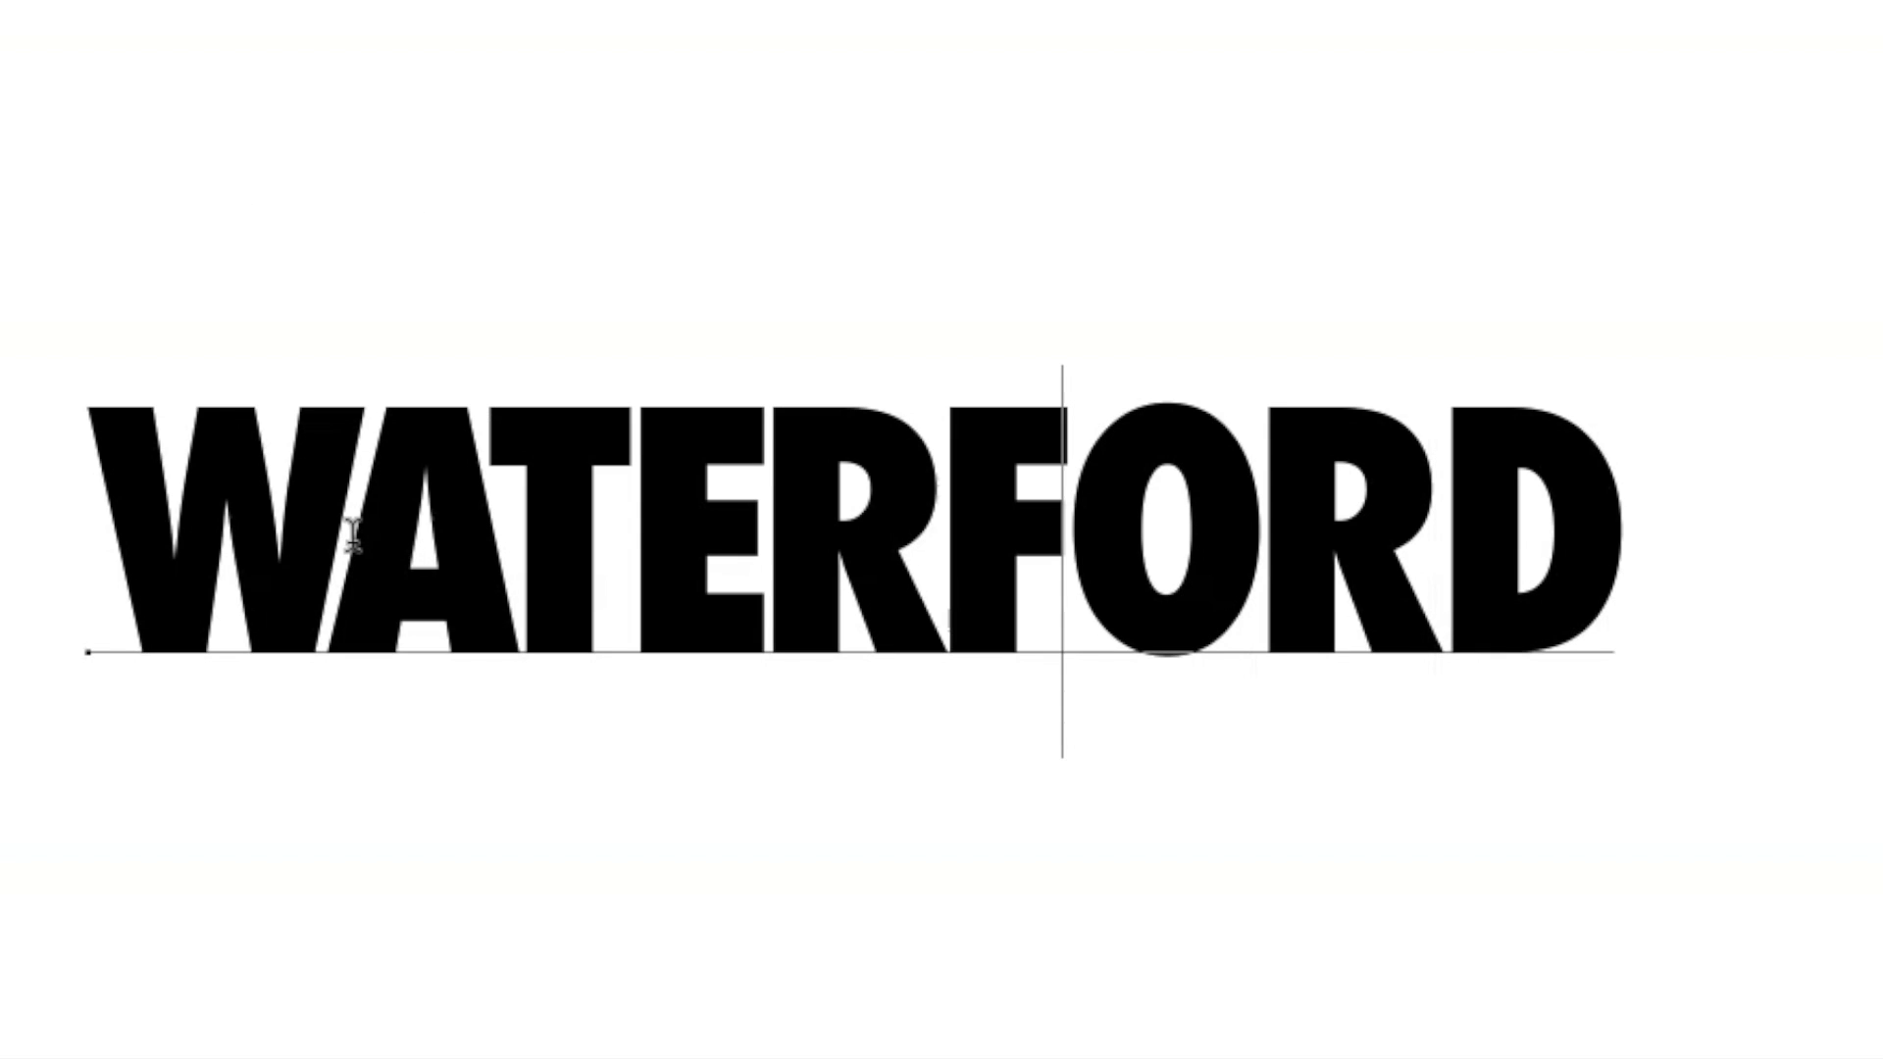
key("Right")
key("alt+Left")
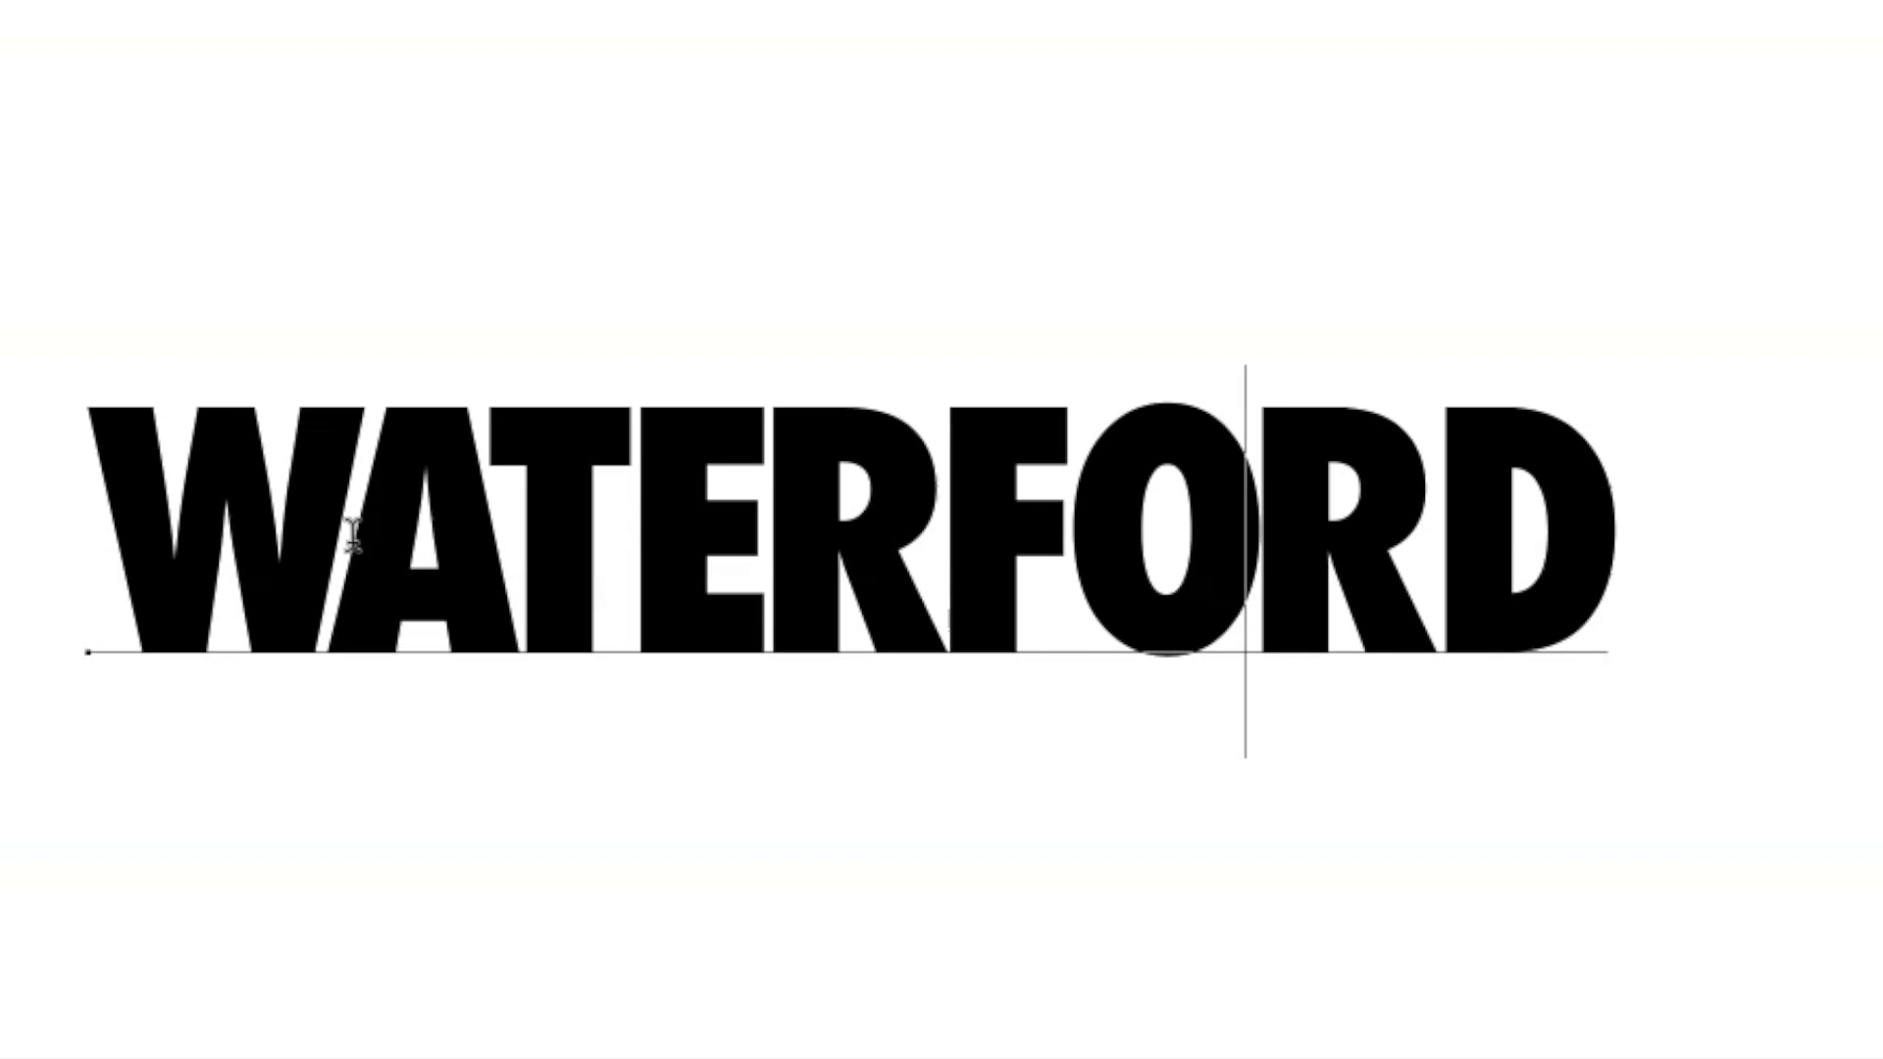
key("Left")
key("Left")
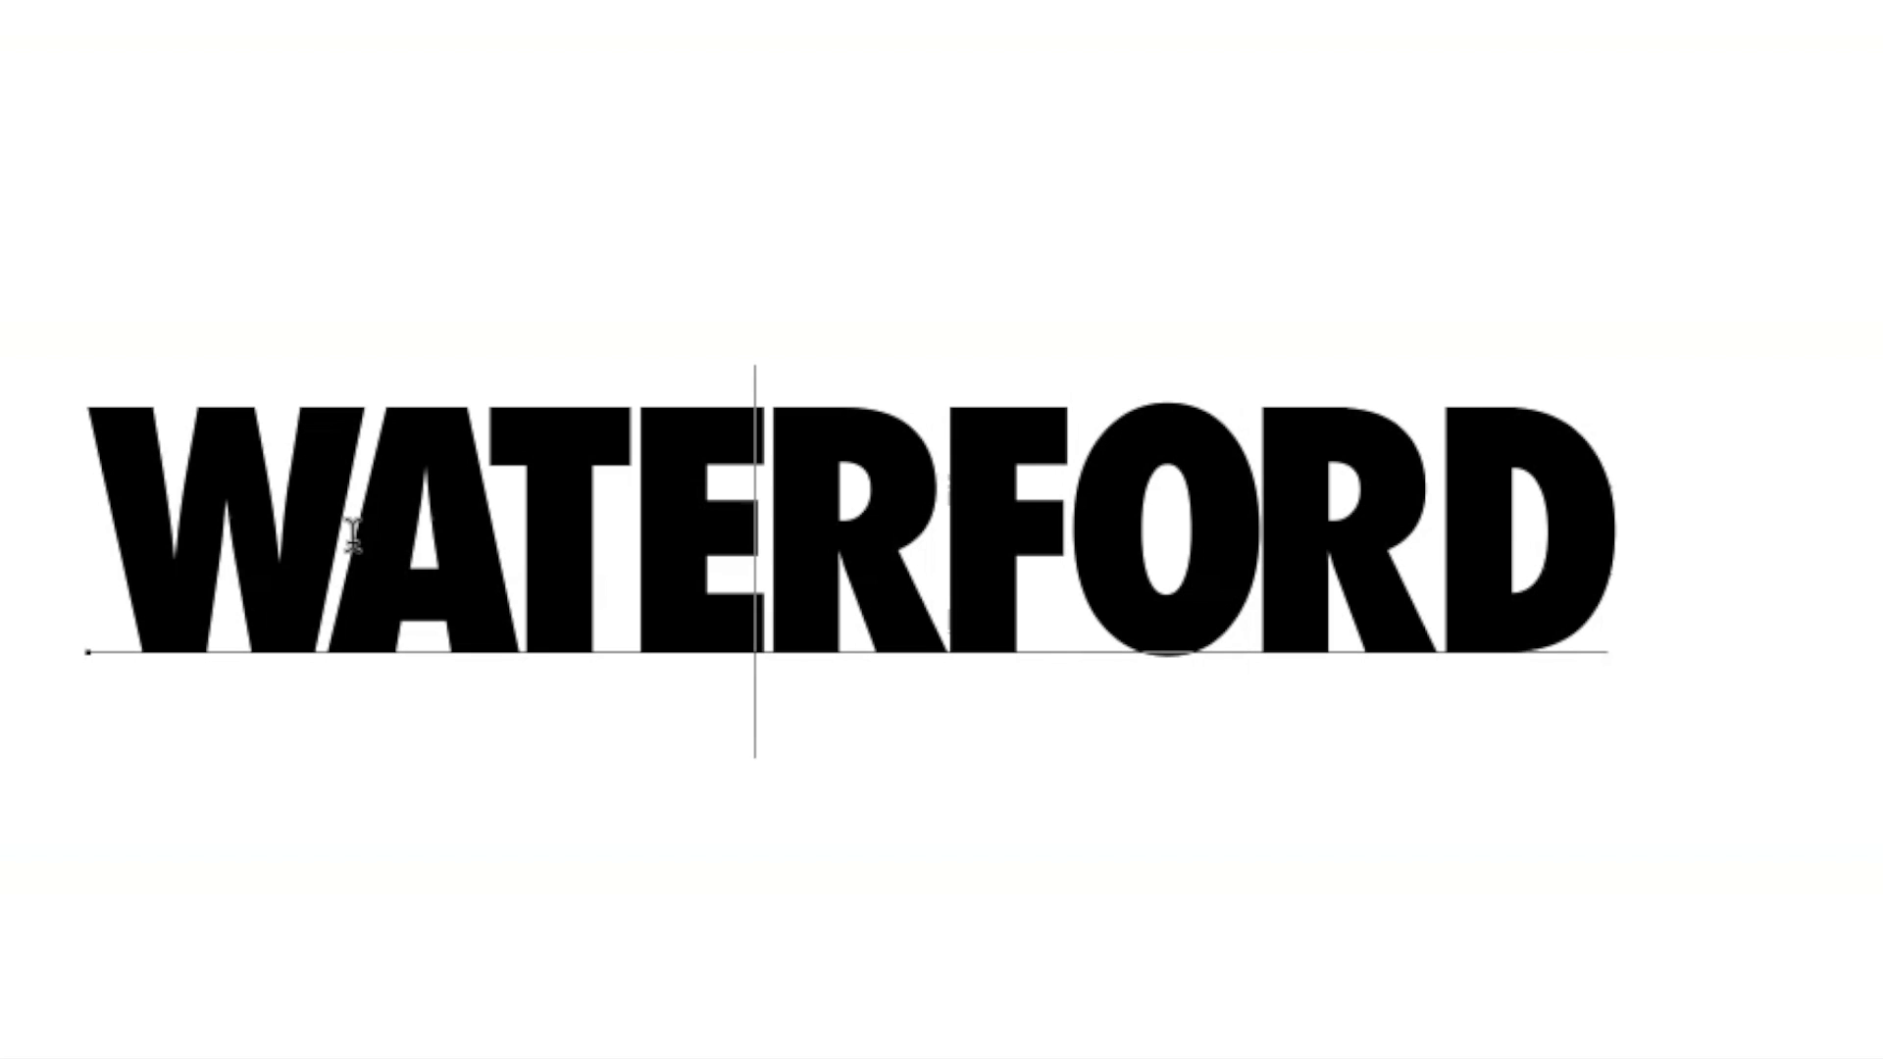
key("Escape")
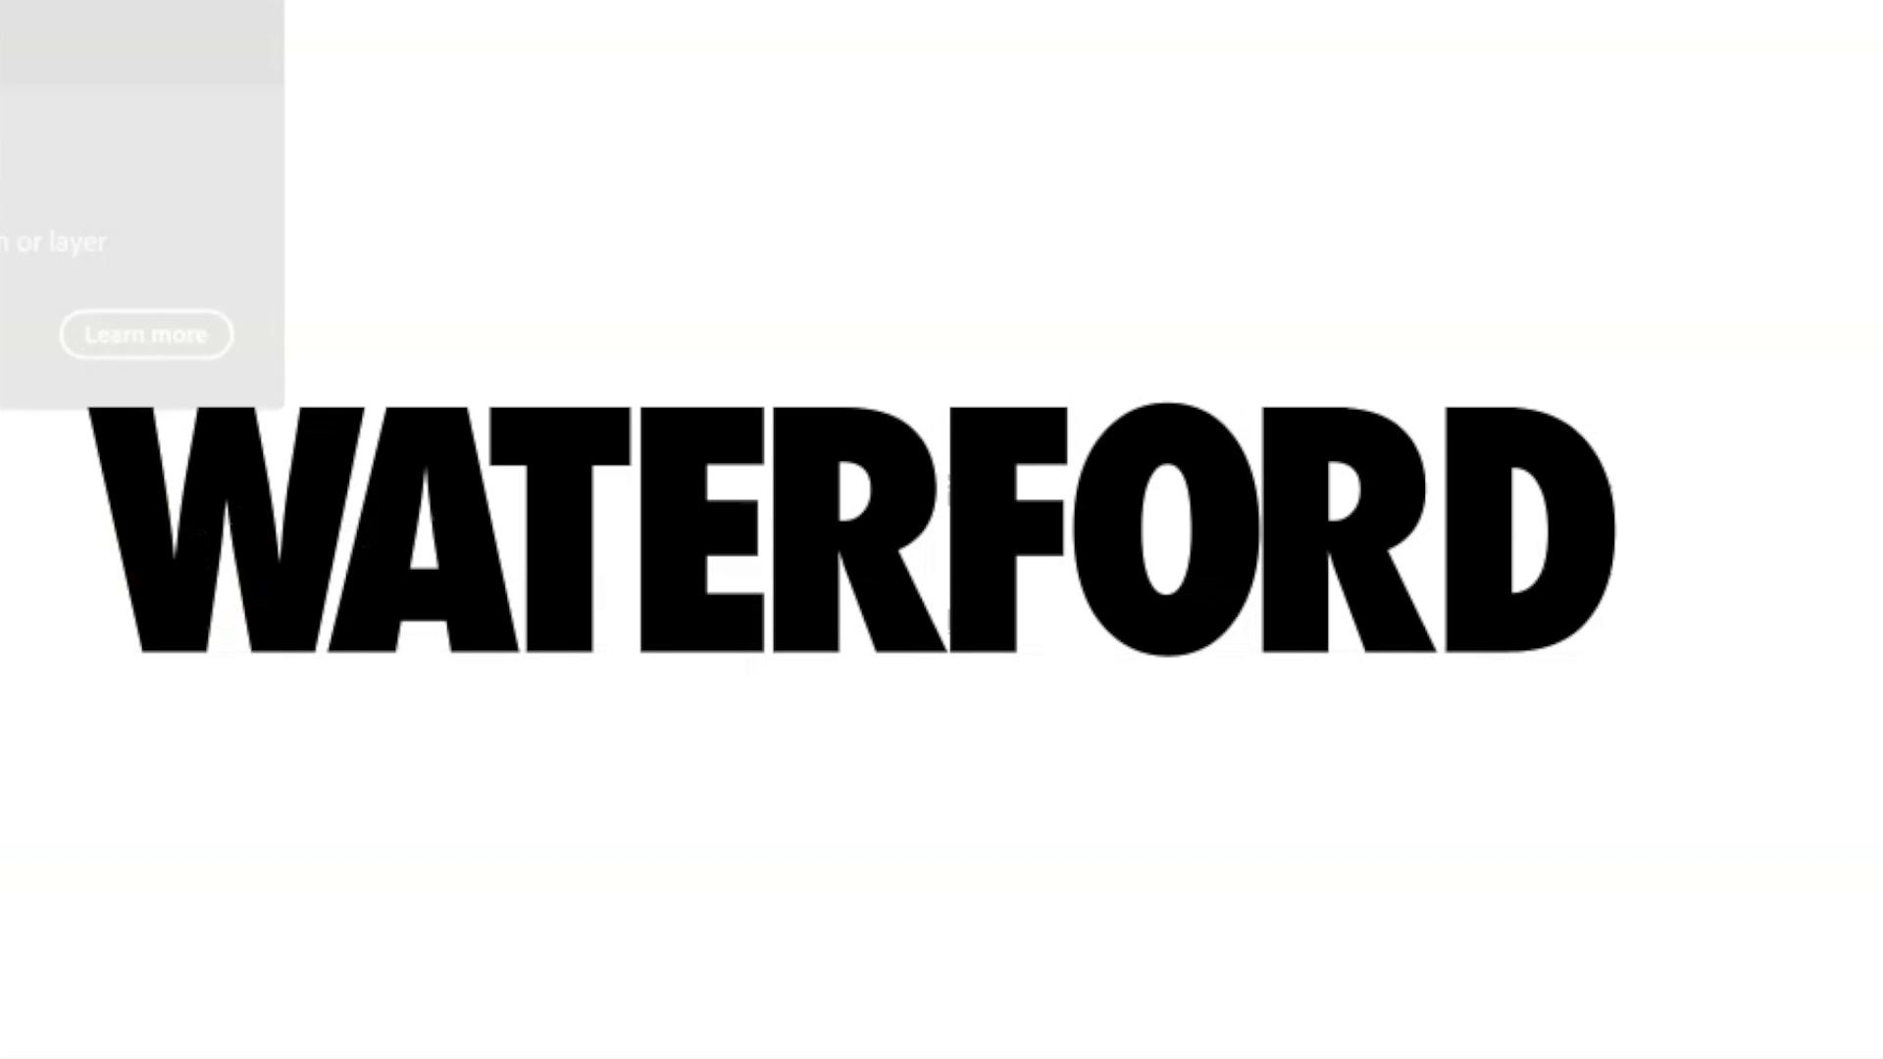
Try to enlarge the WATERFORD text by pulling its bounding box outward from the lower corner.
left_click(882, 568)
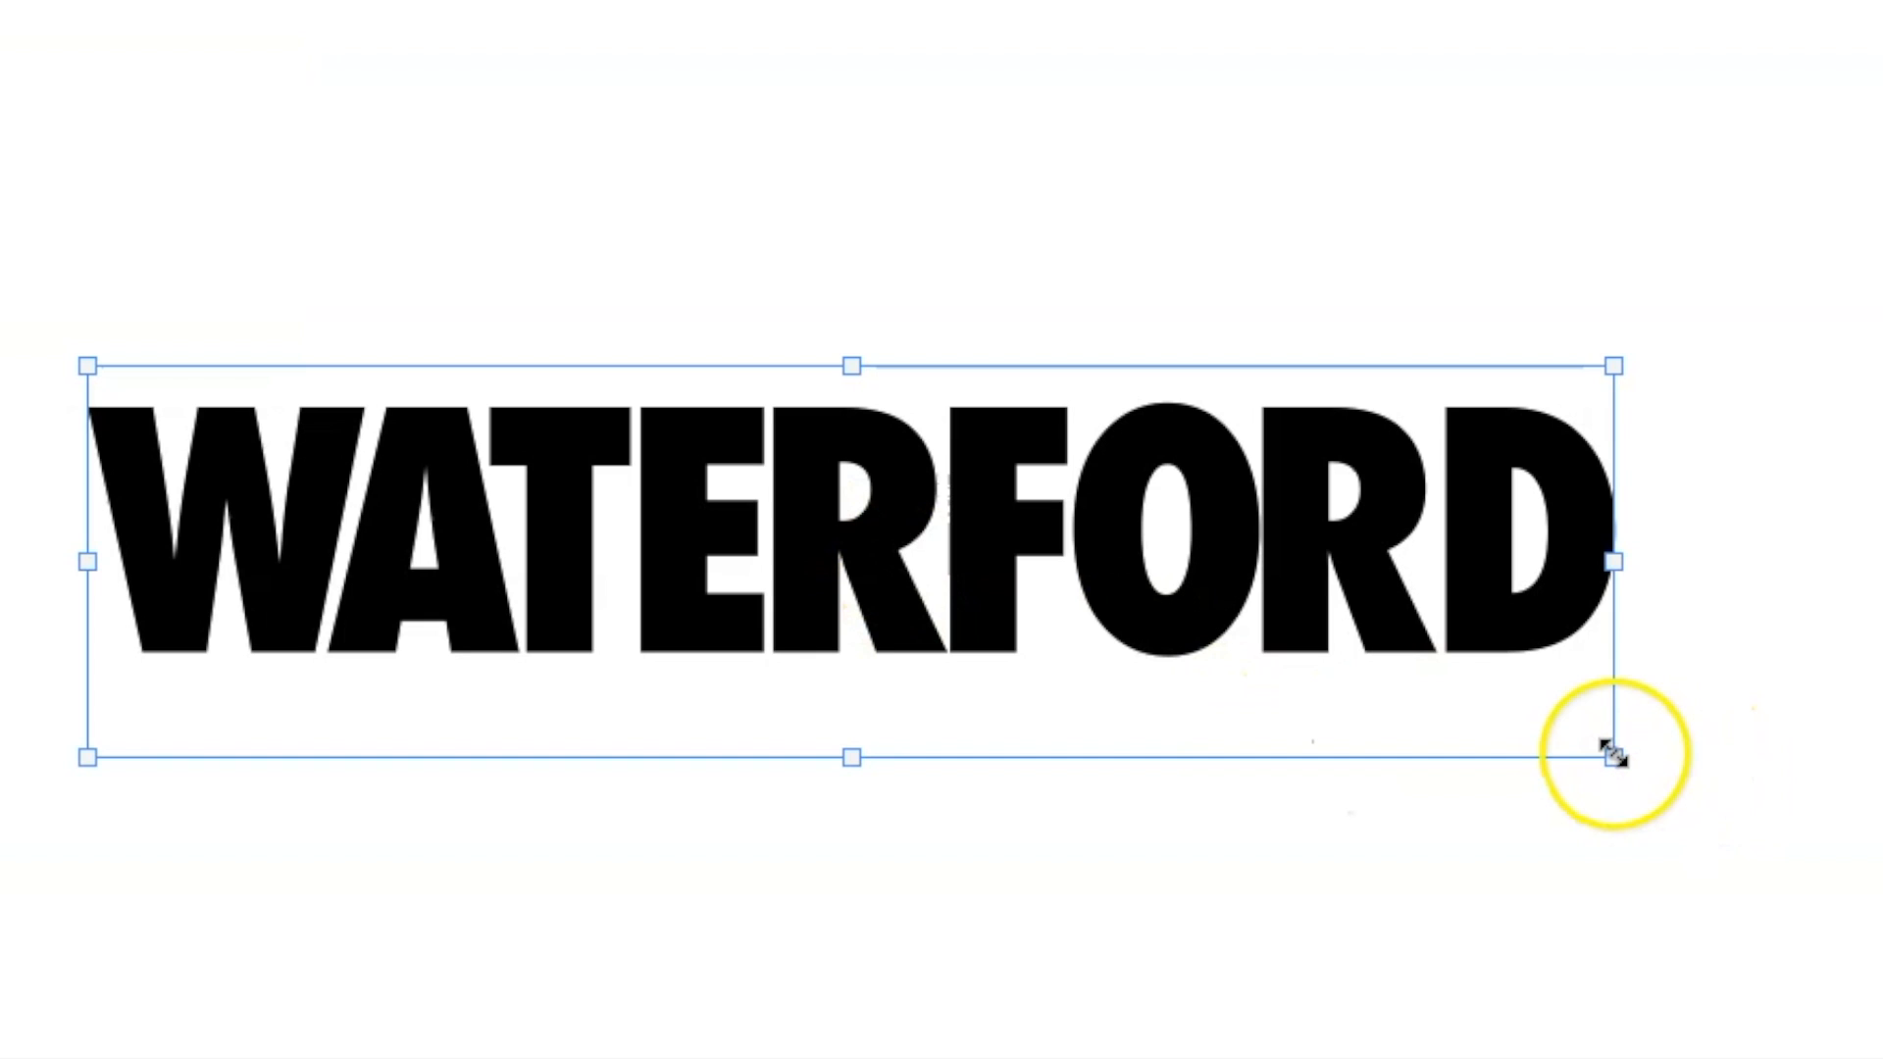
left_click_drag(1614, 755, 1765, 840)
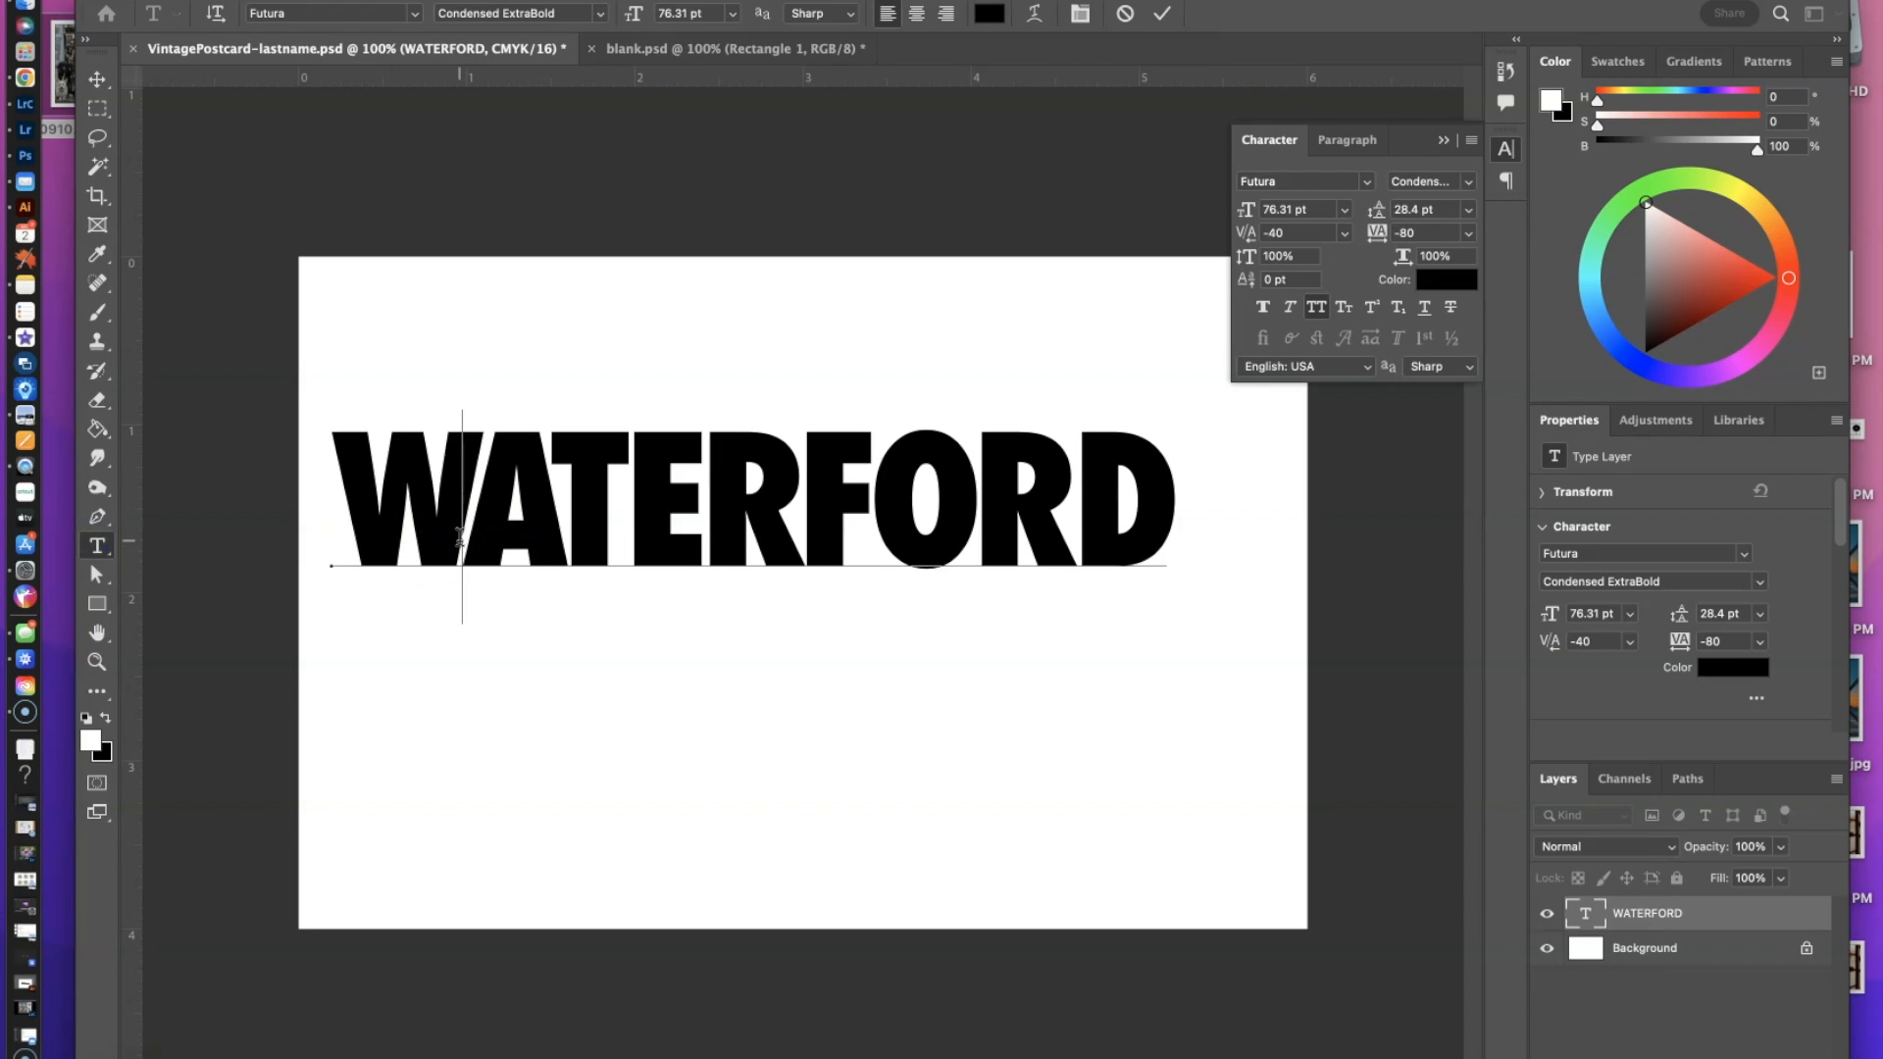
Move the WATERFORD text so it sits centred across the middle of the canvas, and collapse the character settings.
left_click(96, 83)
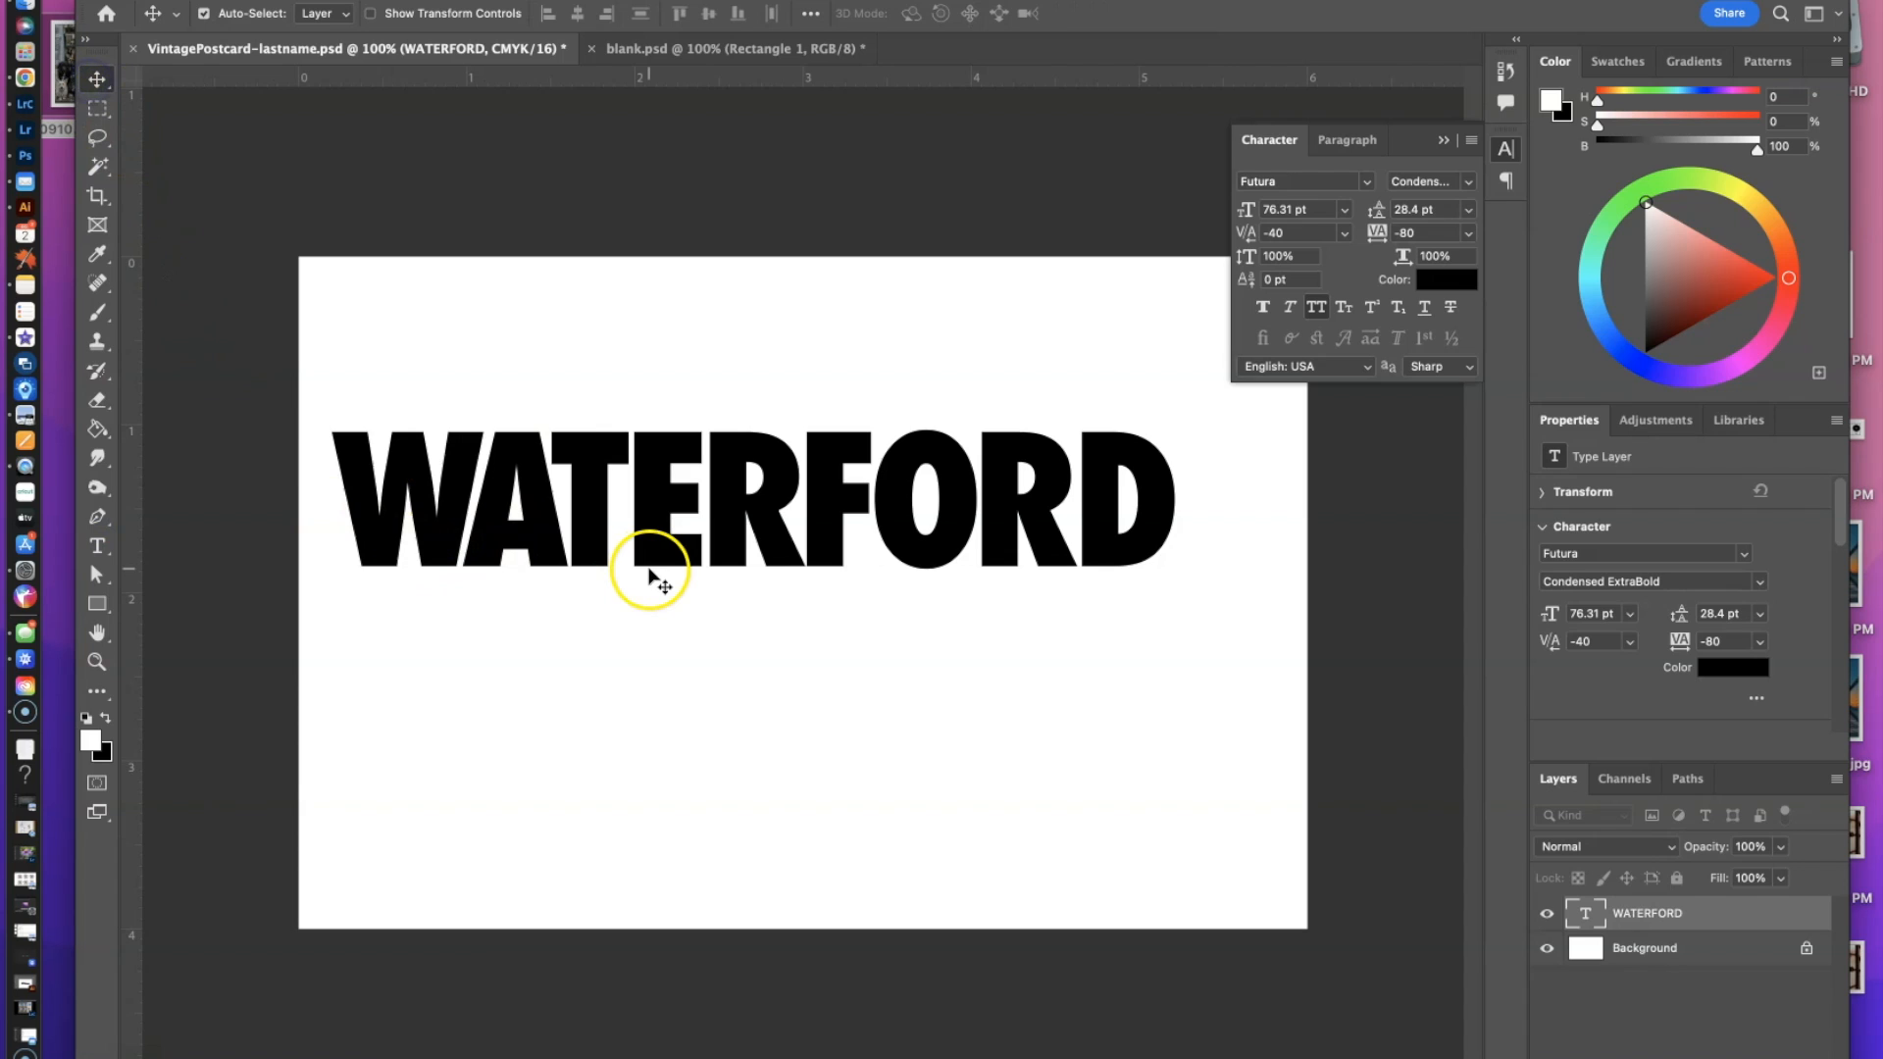
mouse_move(685, 577)
left_mouse_down()
mouse_move(741, 620)
mouse_move(689, 606)
mouse_move(706, 600)
left_mouse_up()
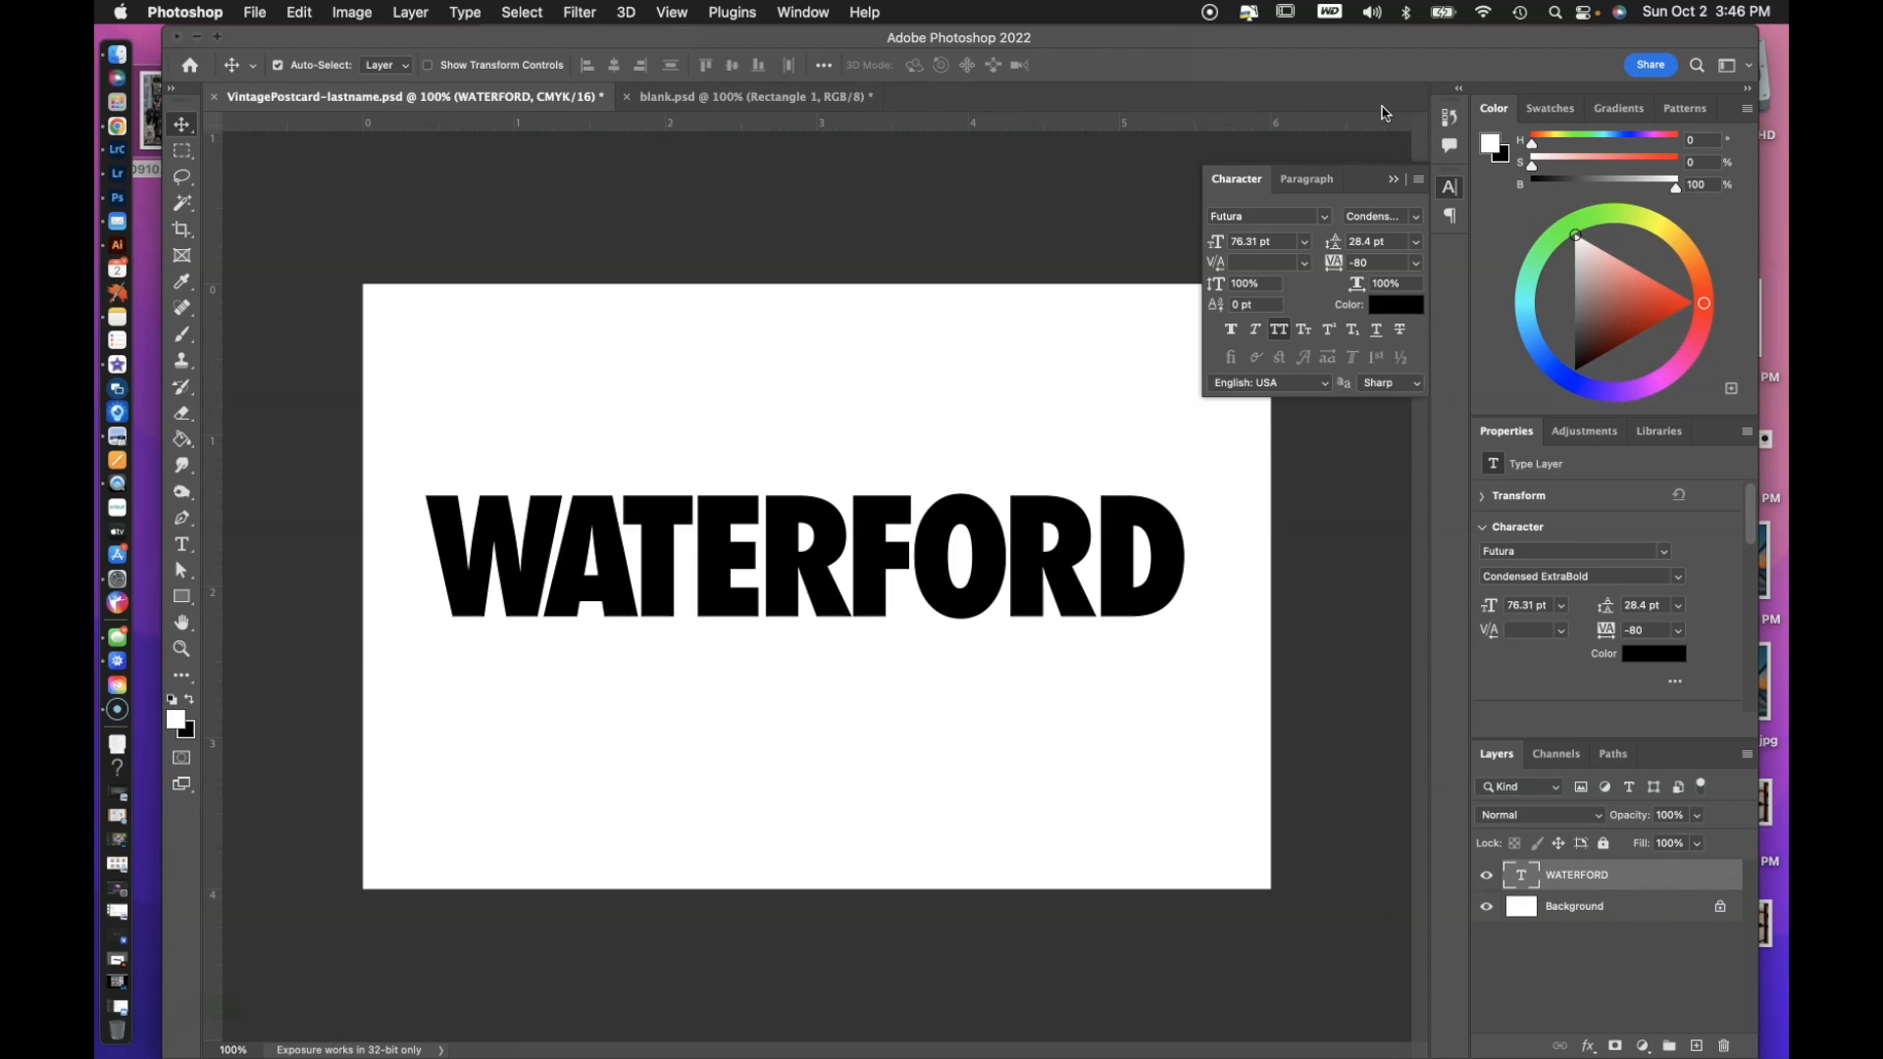
left_click(1395, 182)
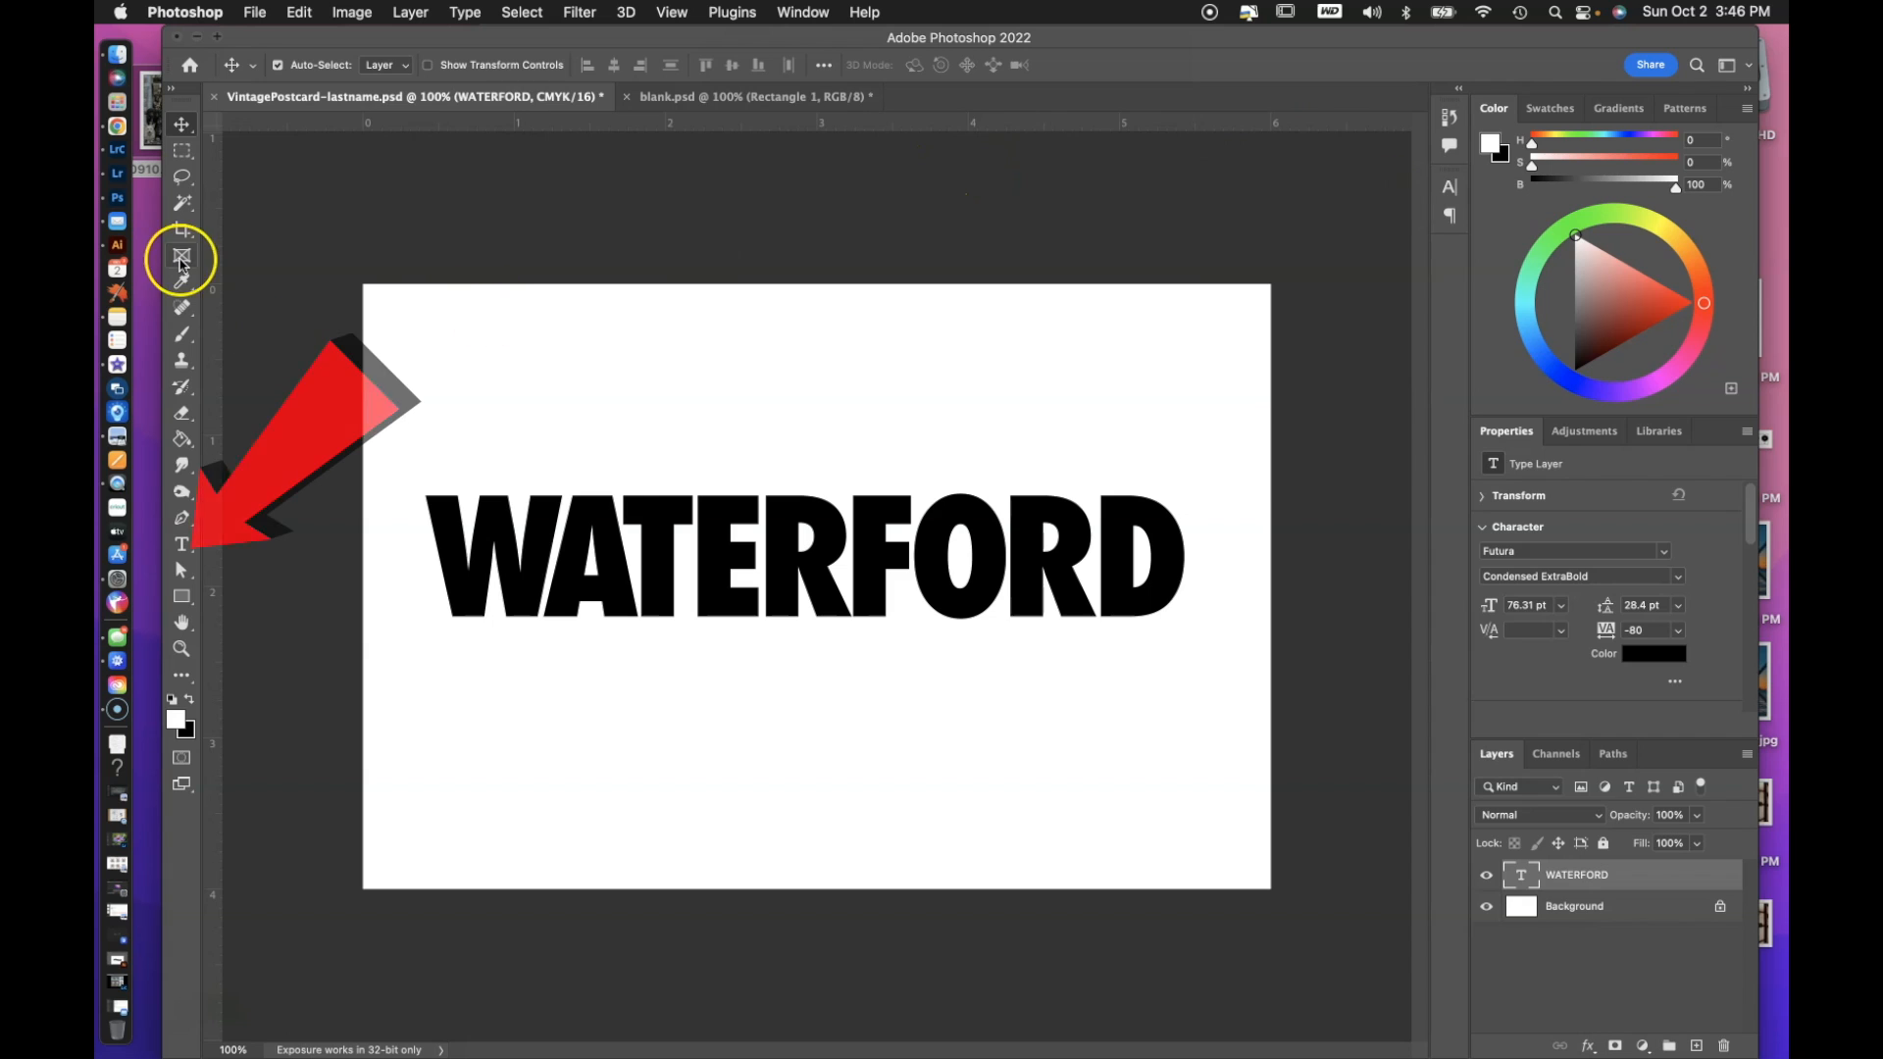
Warp the WATERFORD text with the horizontal Rise style at a +48% bend and finish editing the text.
left_click(183, 546)
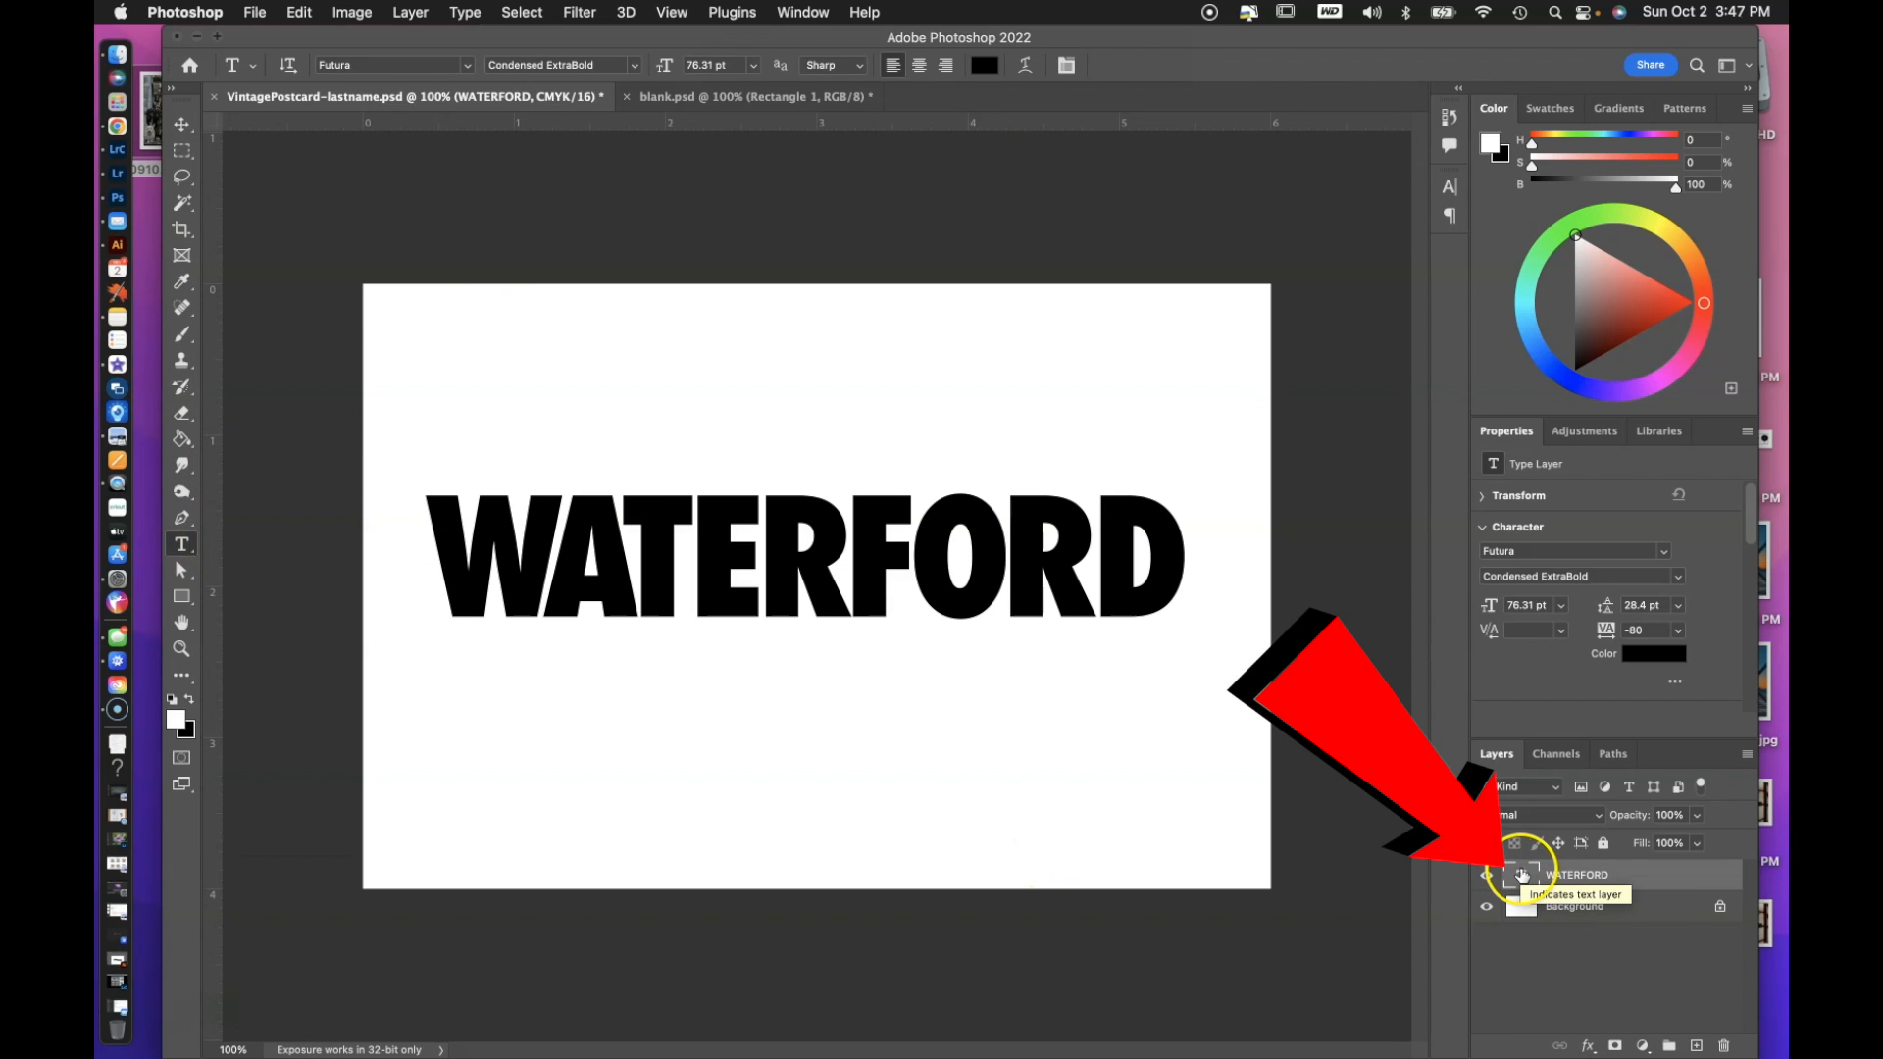
double_click(1521, 875)
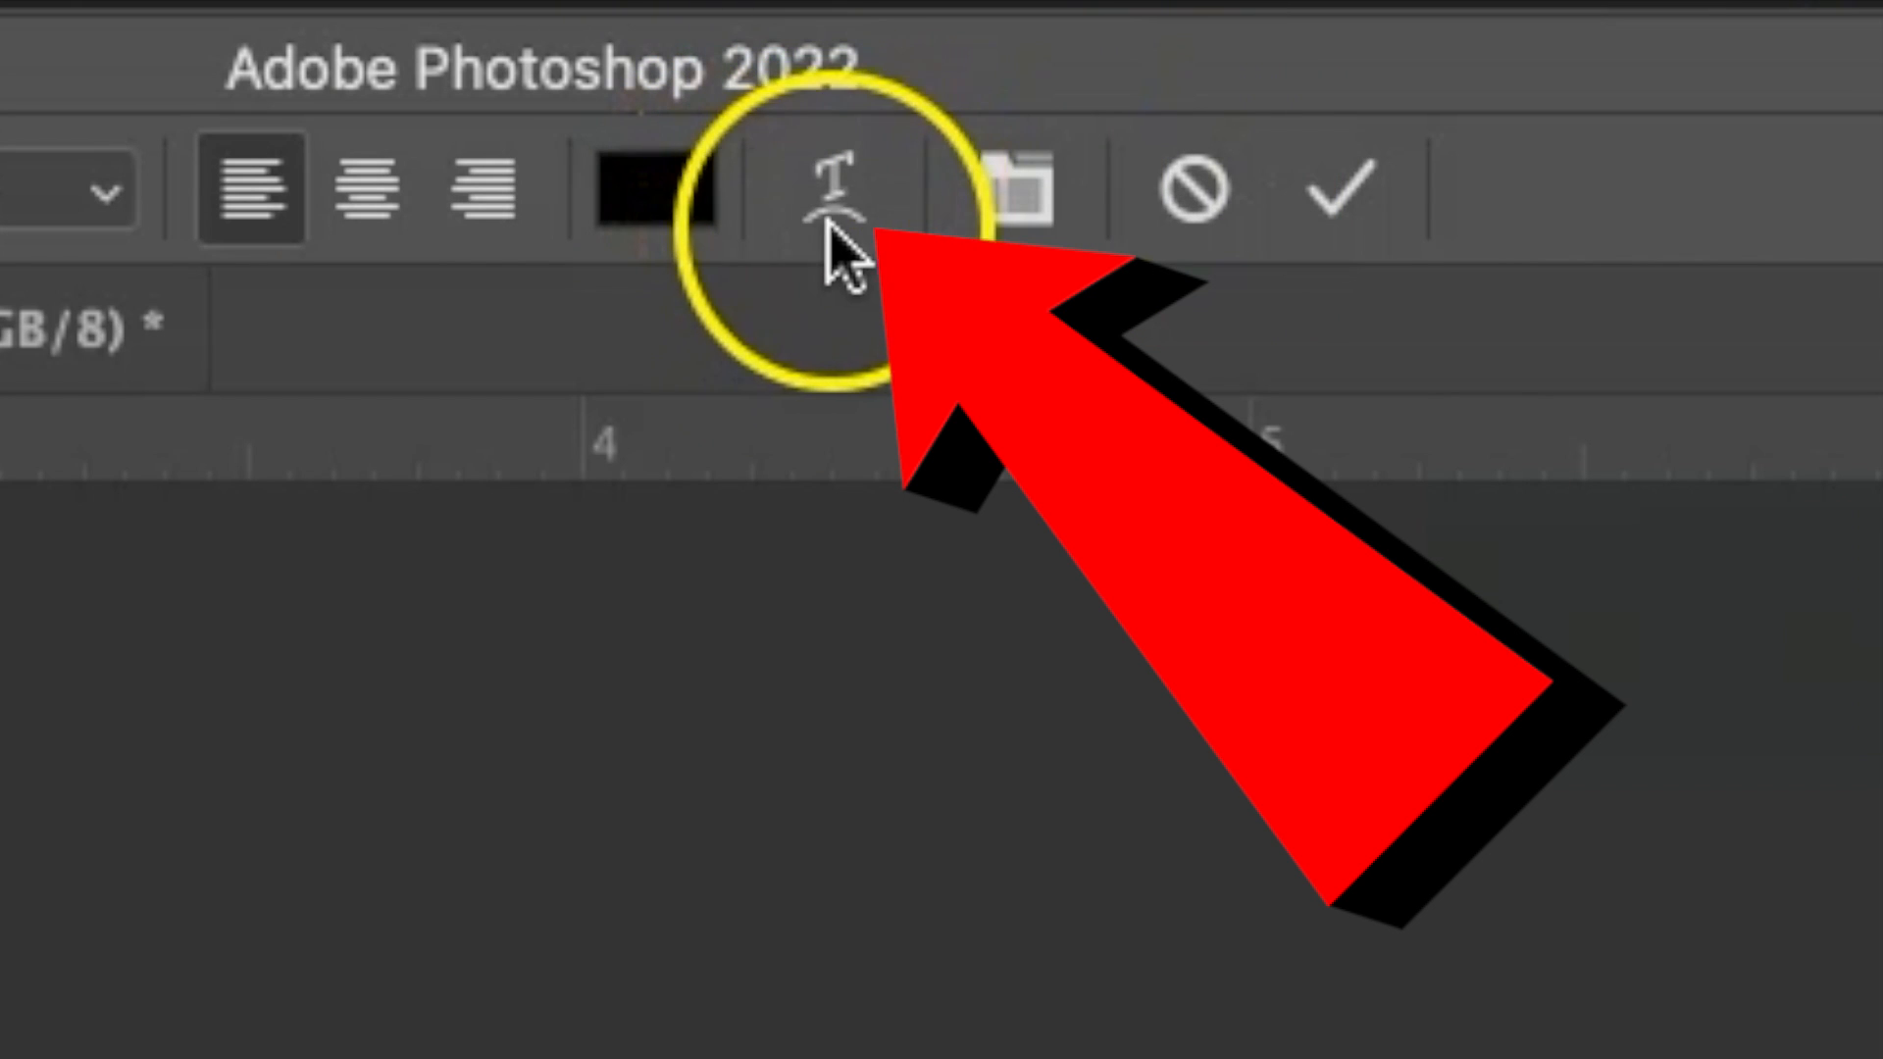
left_click(836, 217)
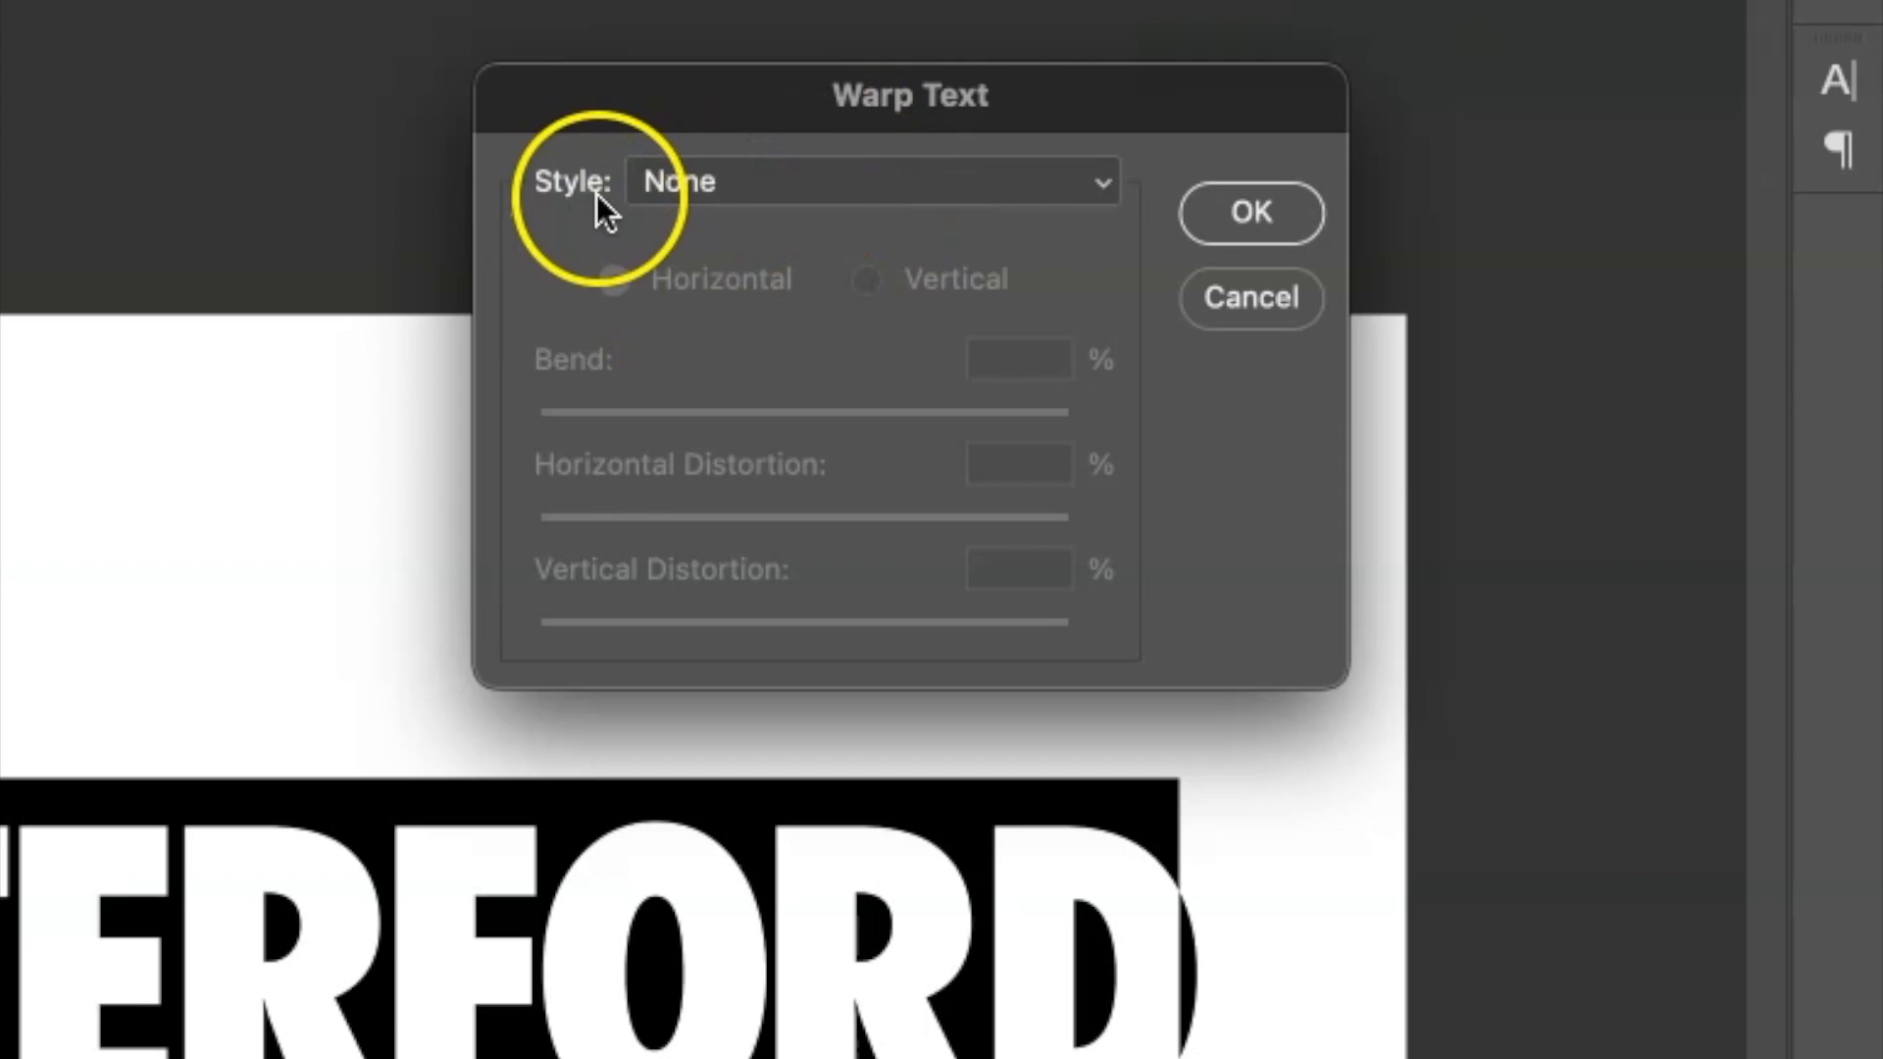
left_click(702, 186)
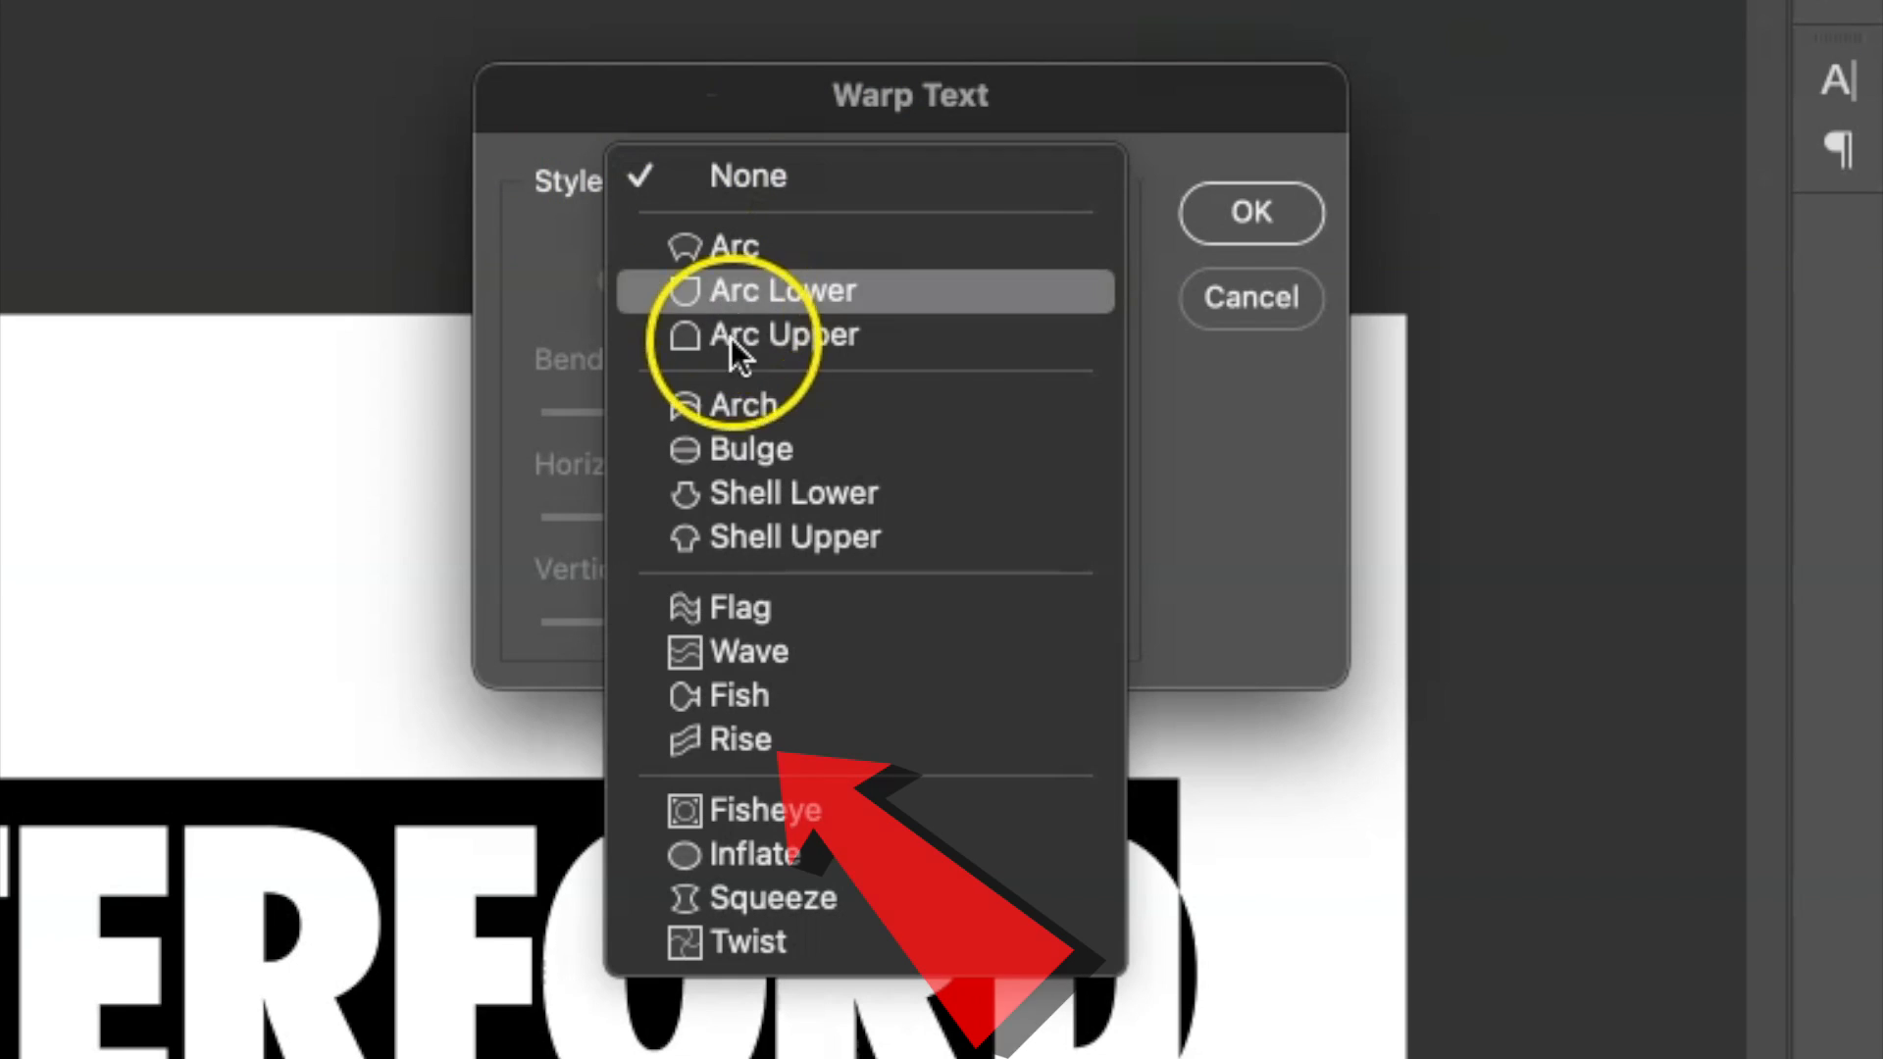
left_click(736, 737)
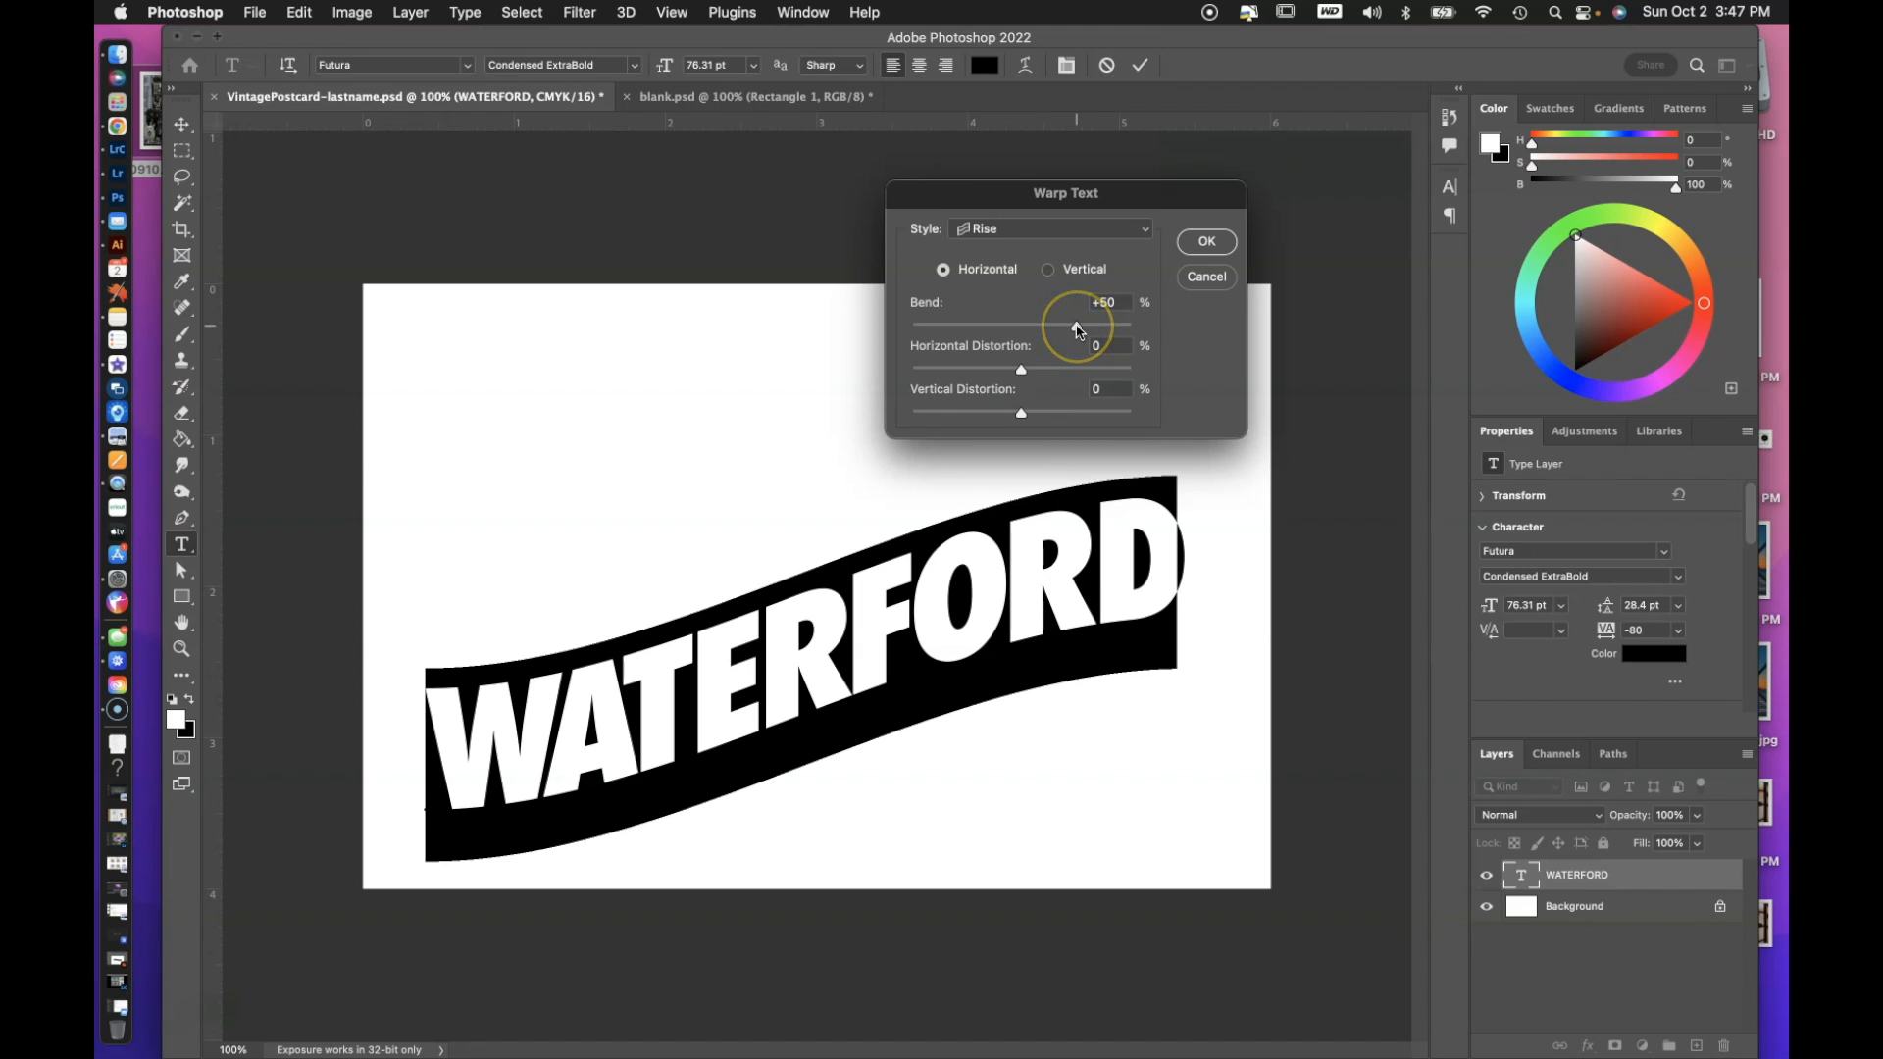
mouse_move(1077, 326)
left_mouse_down()
mouse_move(1018, 331)
mouse_move(1077, 337)
left_mouse_up()
left_click_drag(1078, 333, 1075, 332)
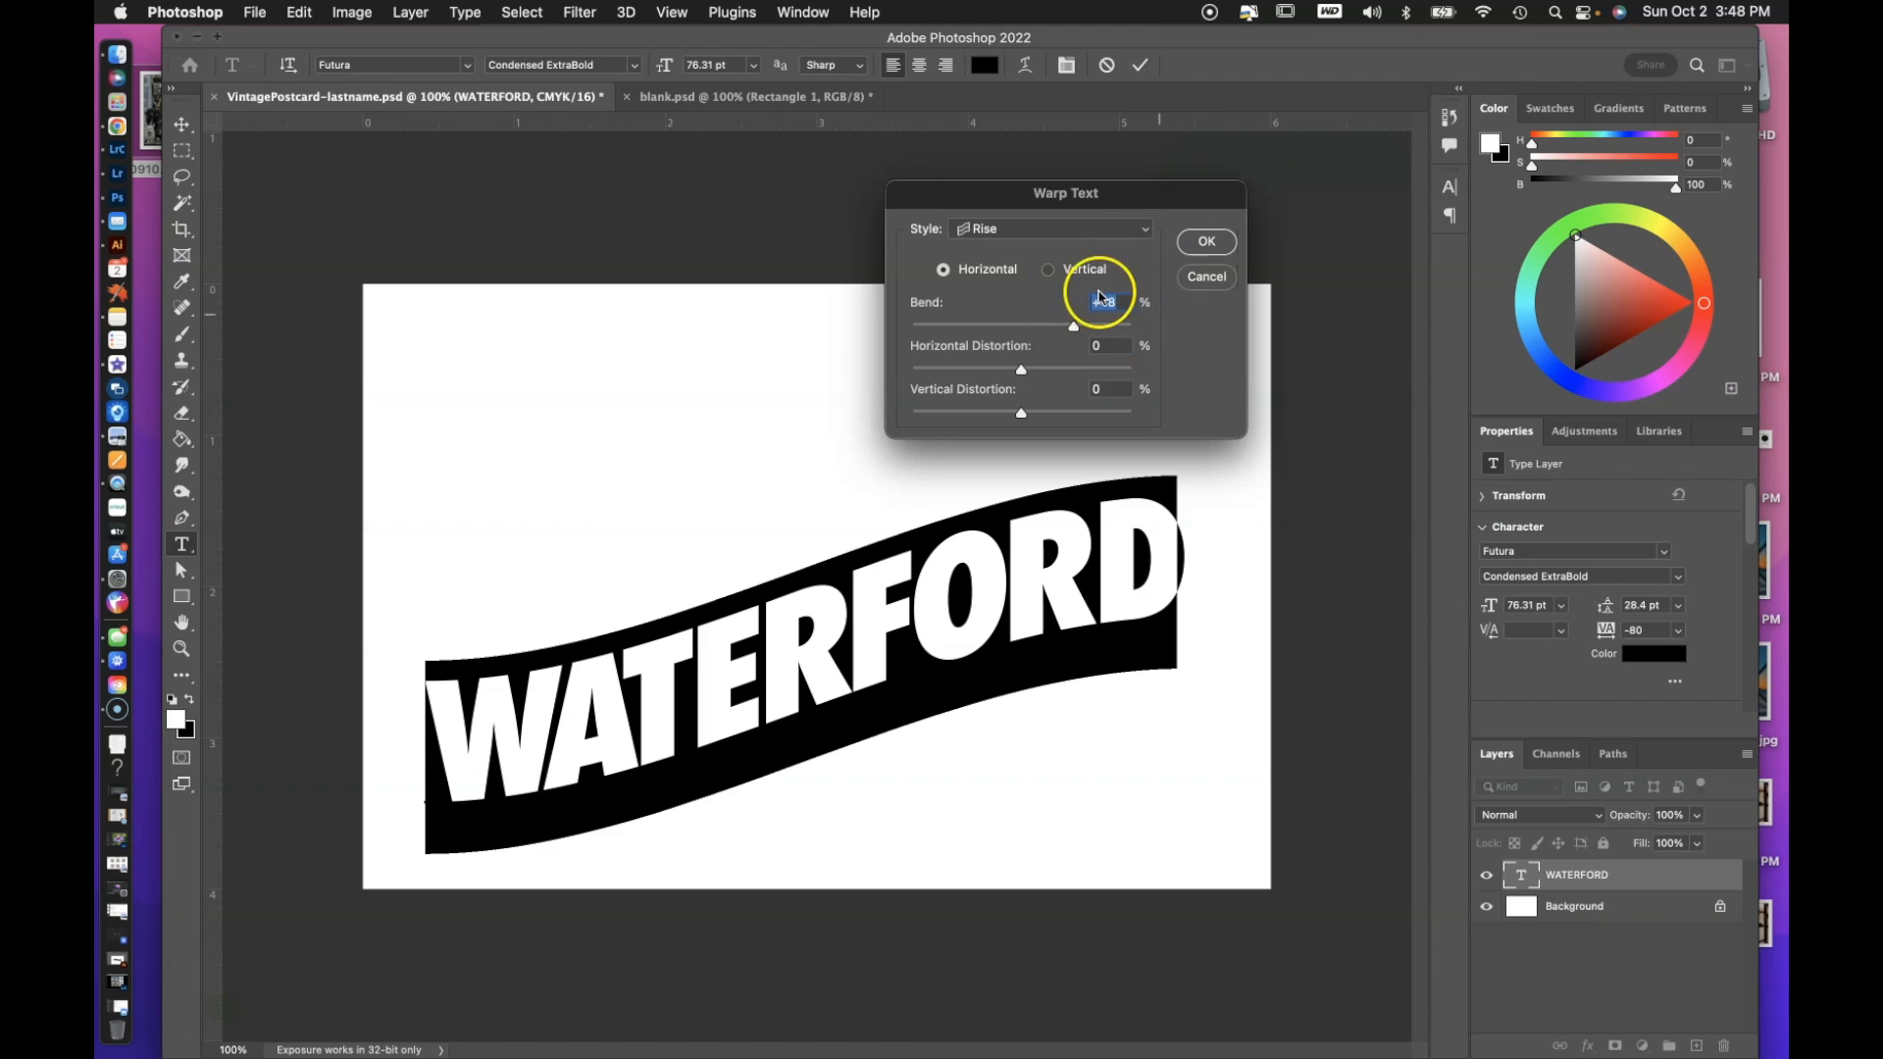
left_click(1204, 245)
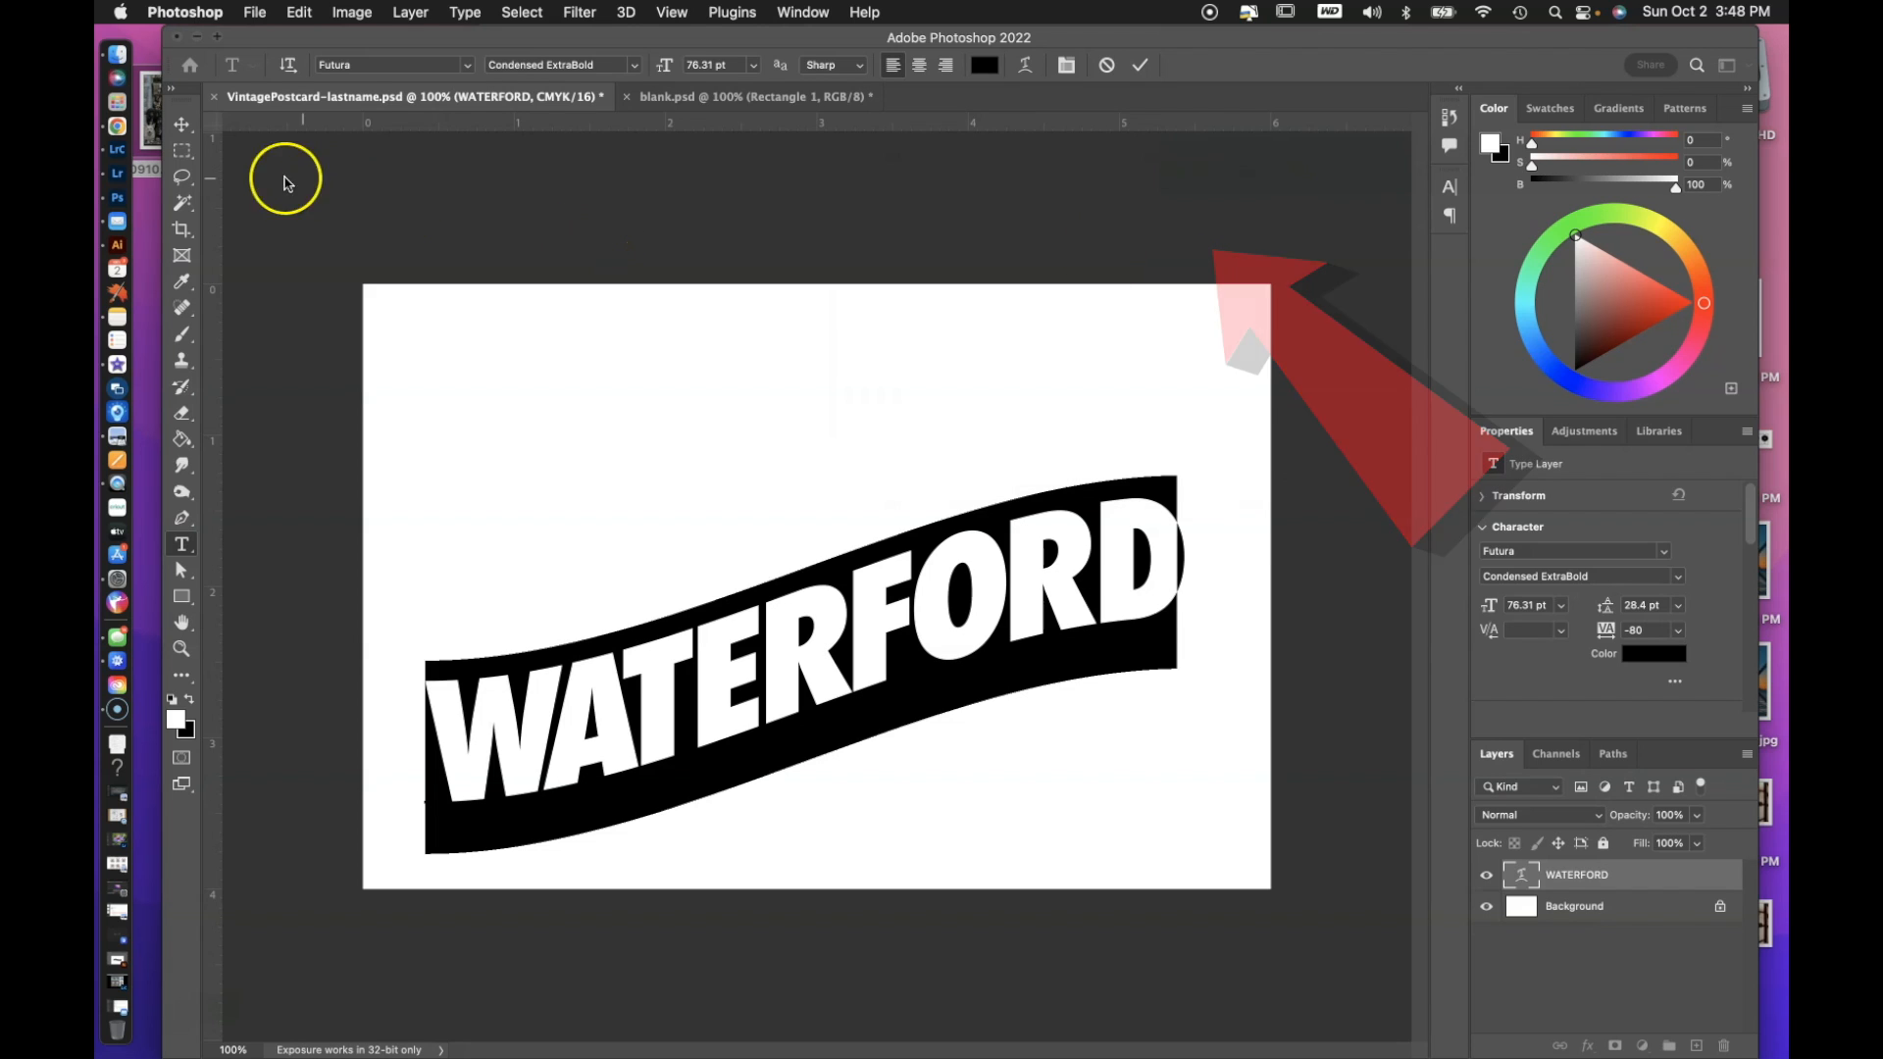
left_click(181, 125)
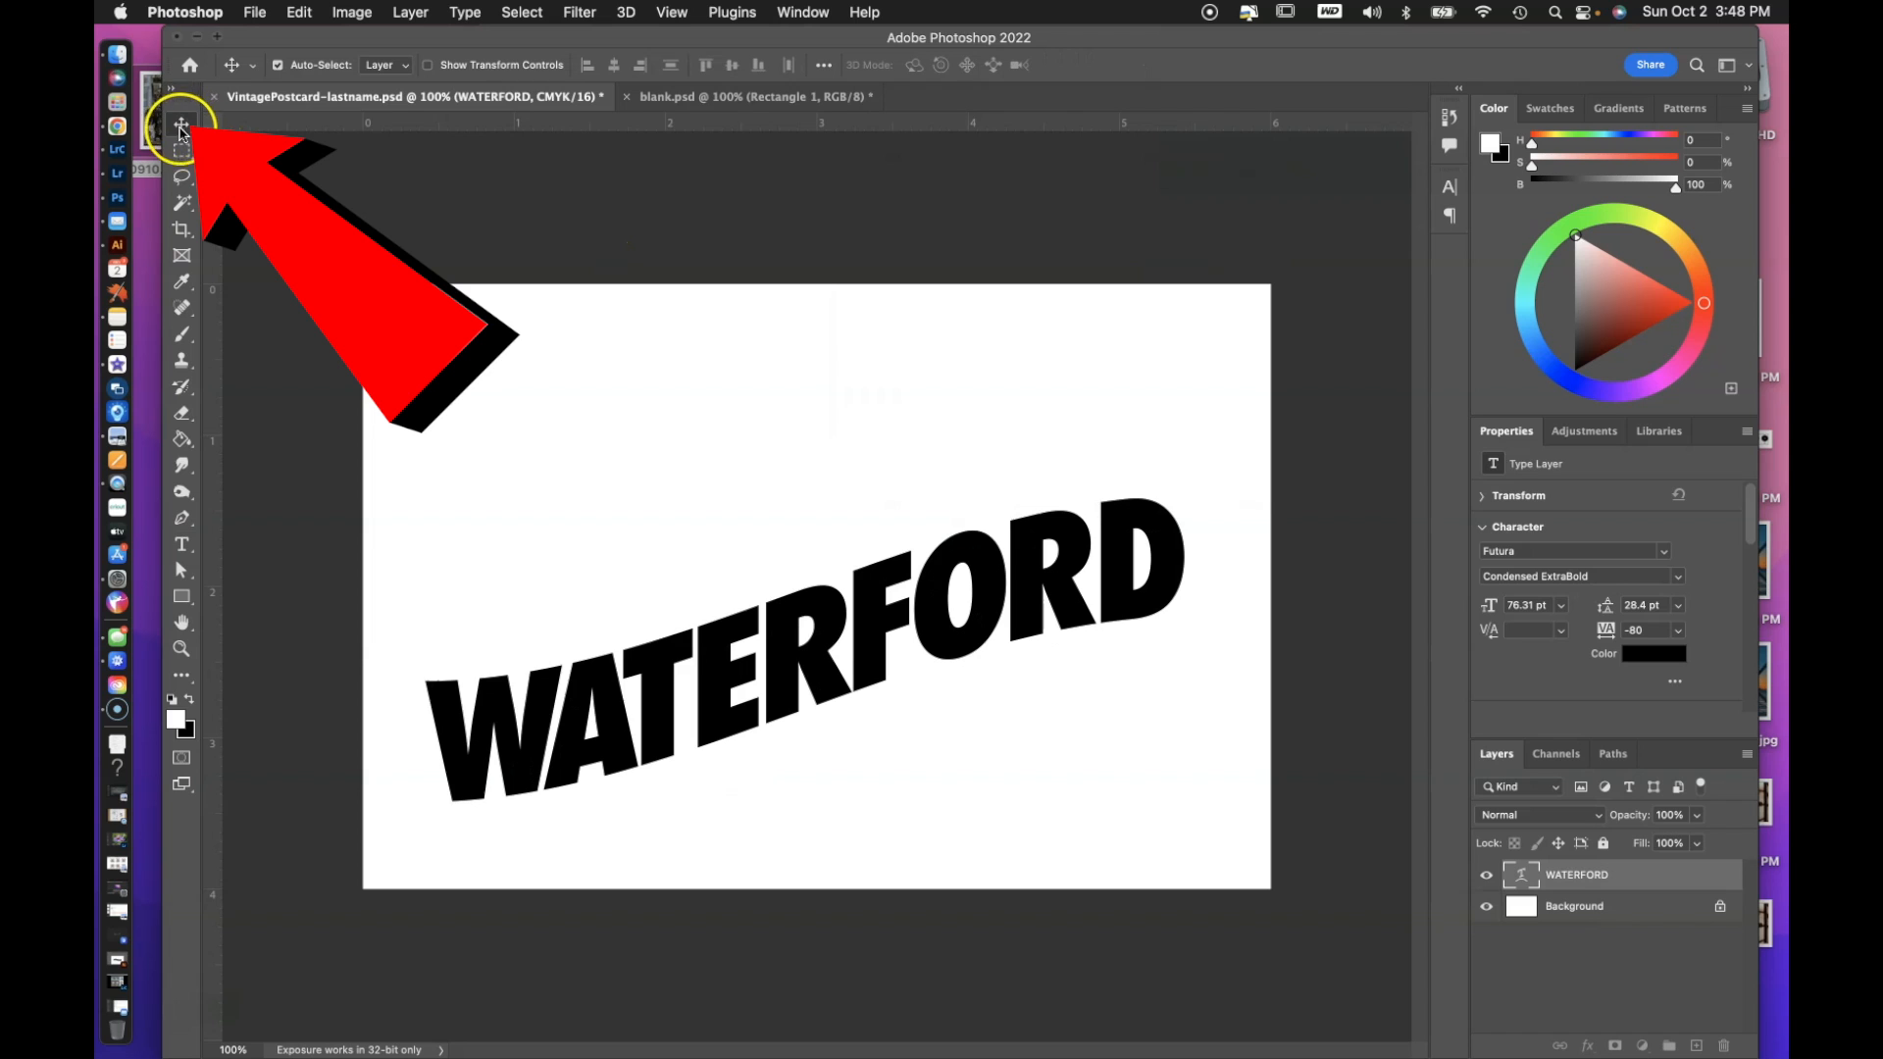
Align the warped WATERFORD layer with the Background layer by their horizontal and vertical centres.
left_click_drag(714, 652, 731, 569)
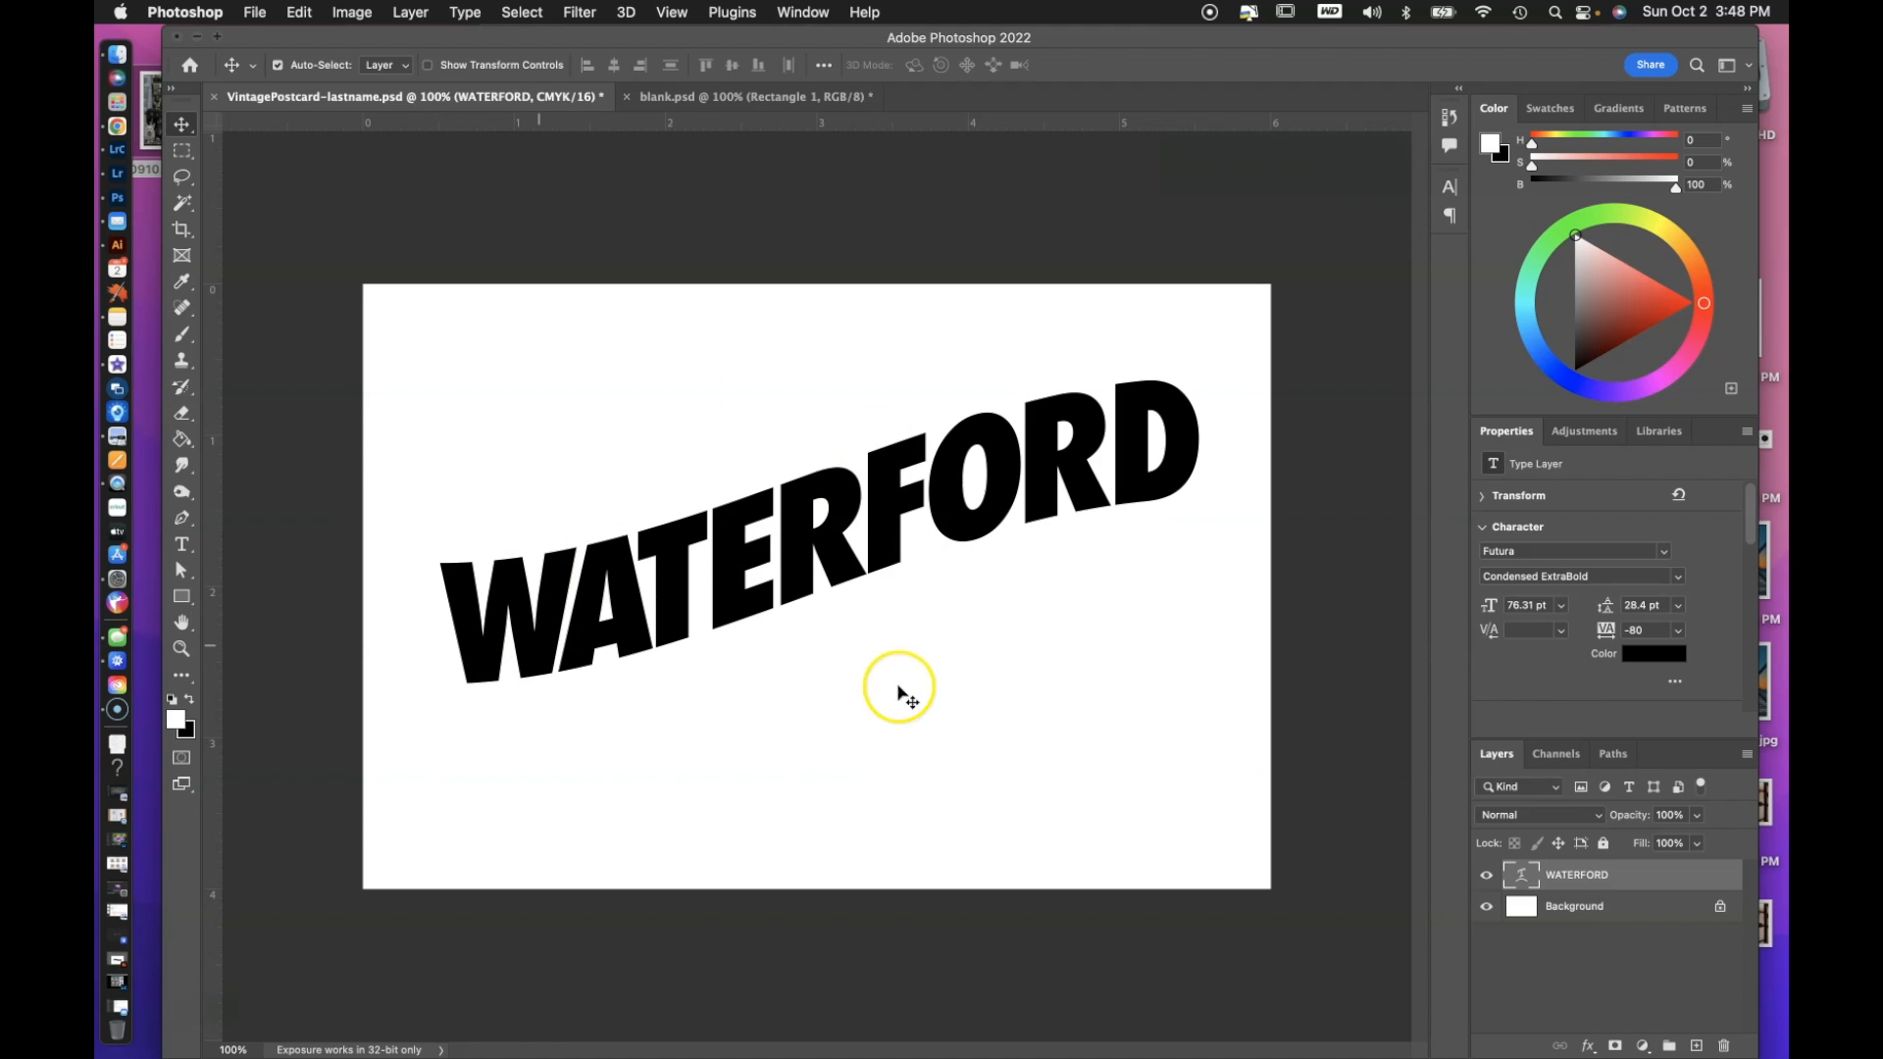
left_click_drag(716, 540, 774, 730)
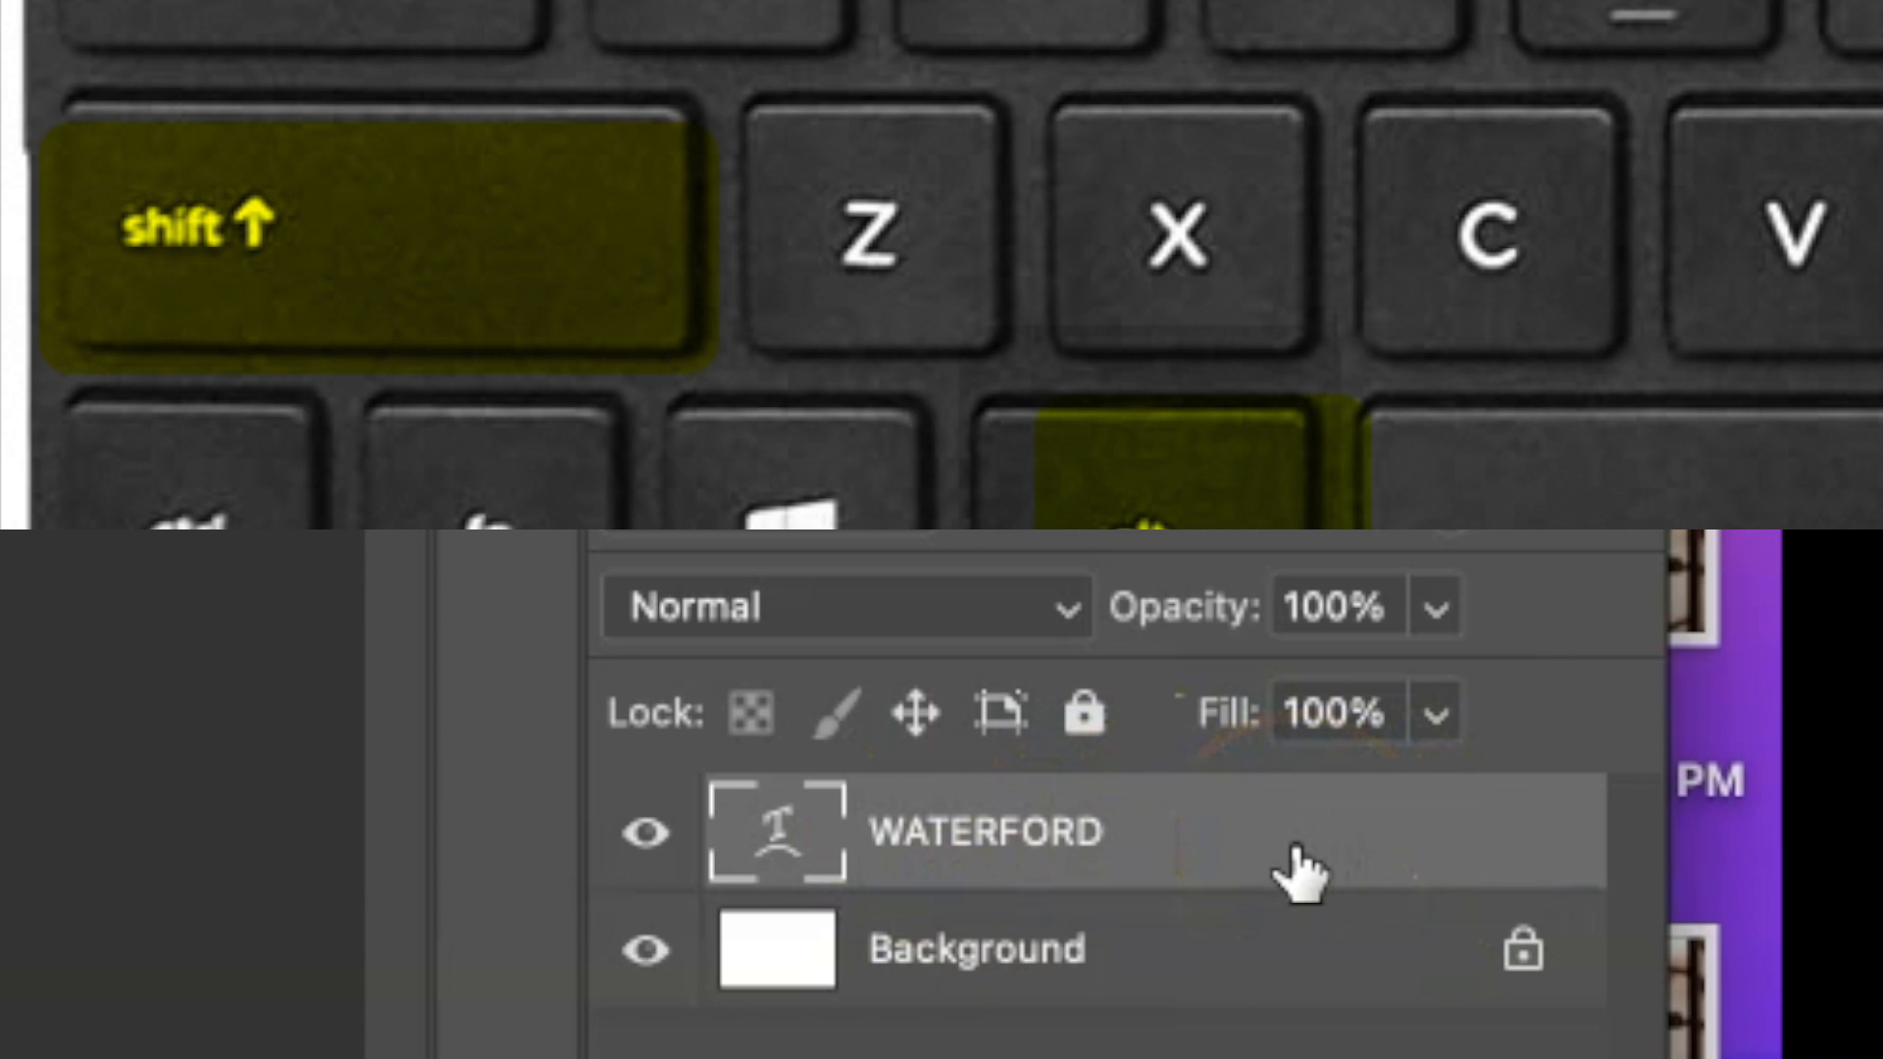
left_click(1277, 953, "shift")
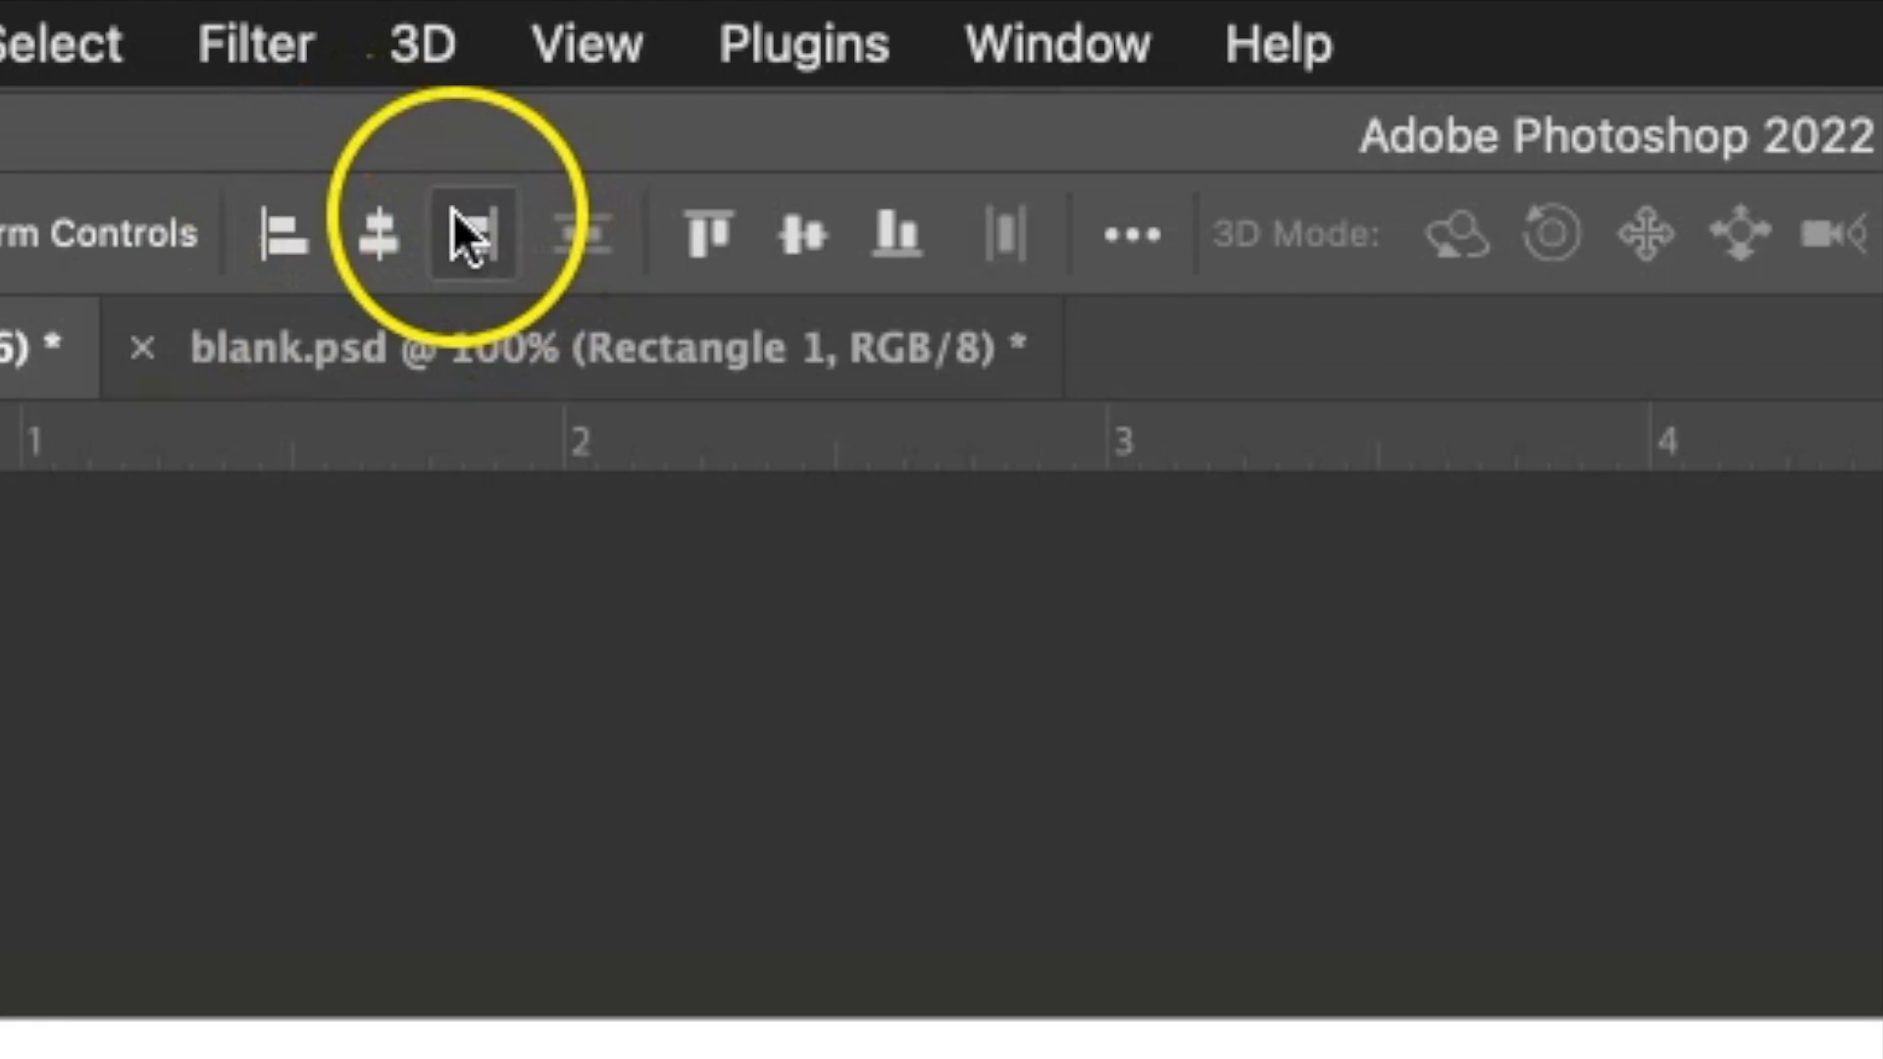
left_click(379, 230)
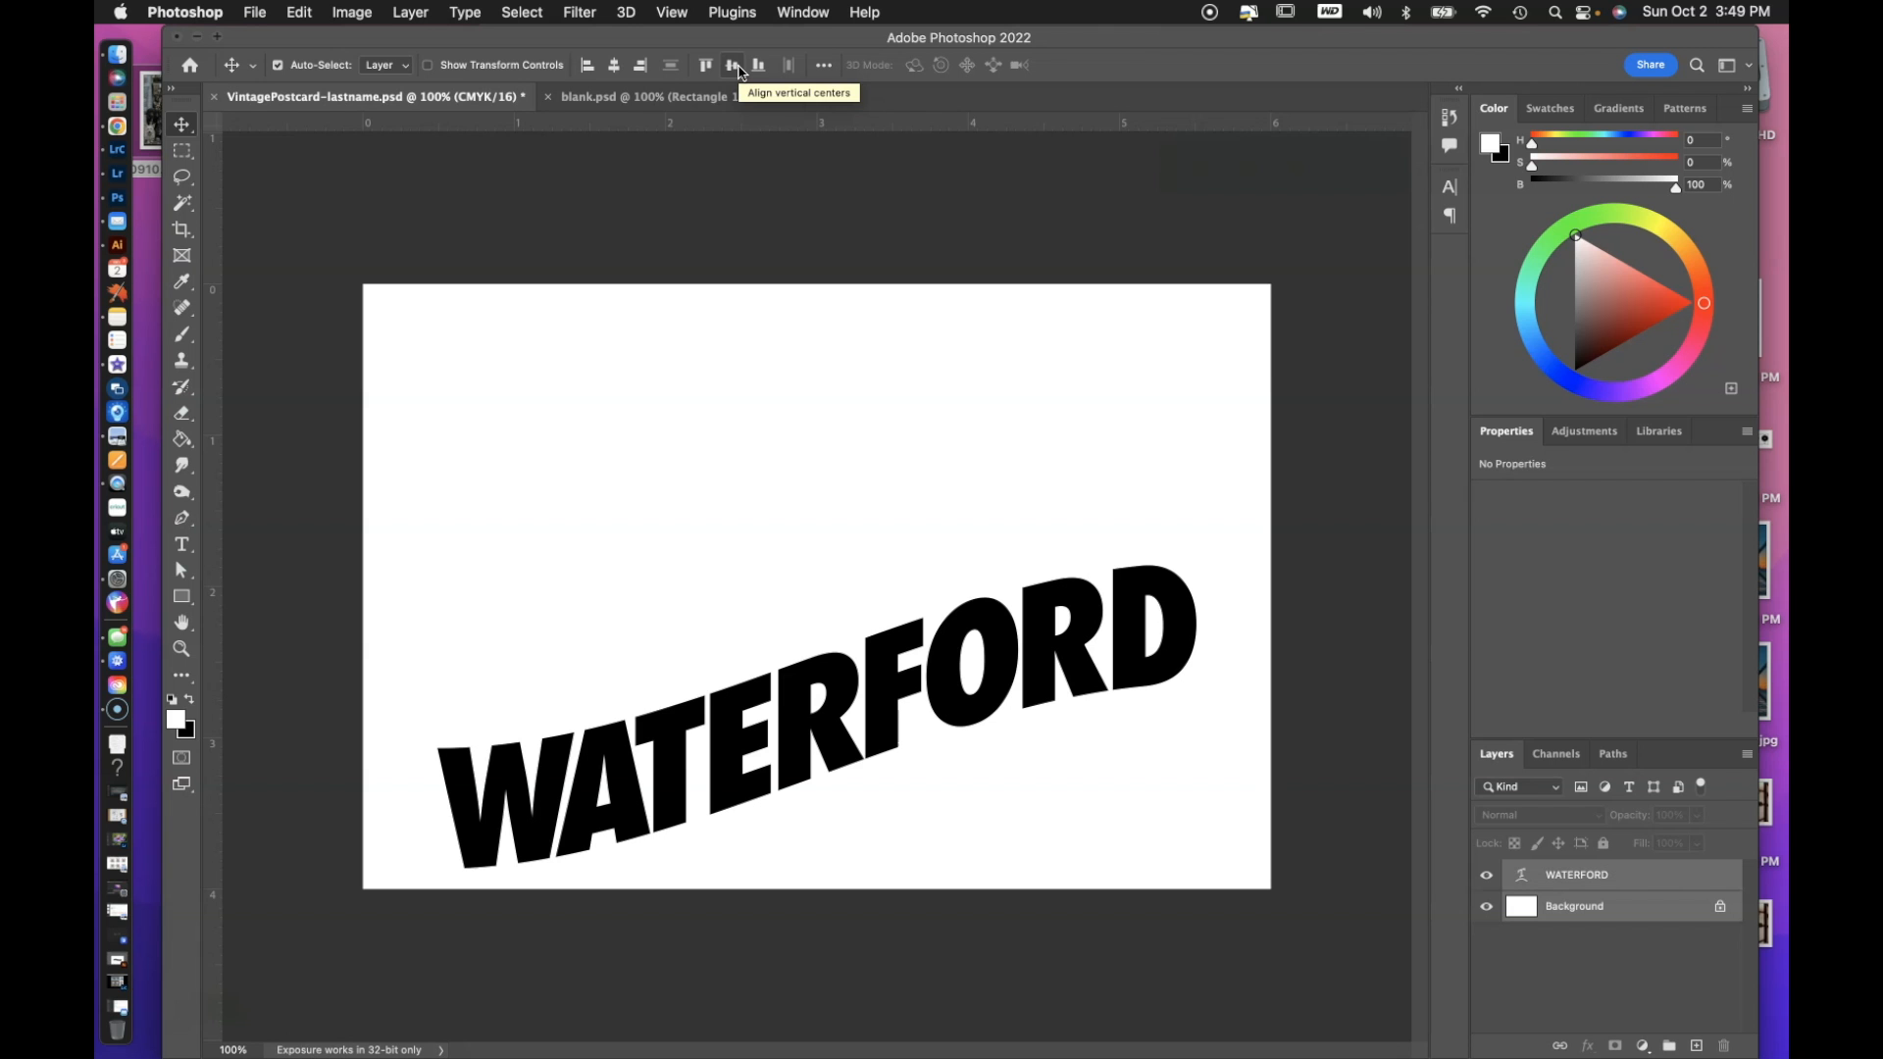
left_click(840, 338)
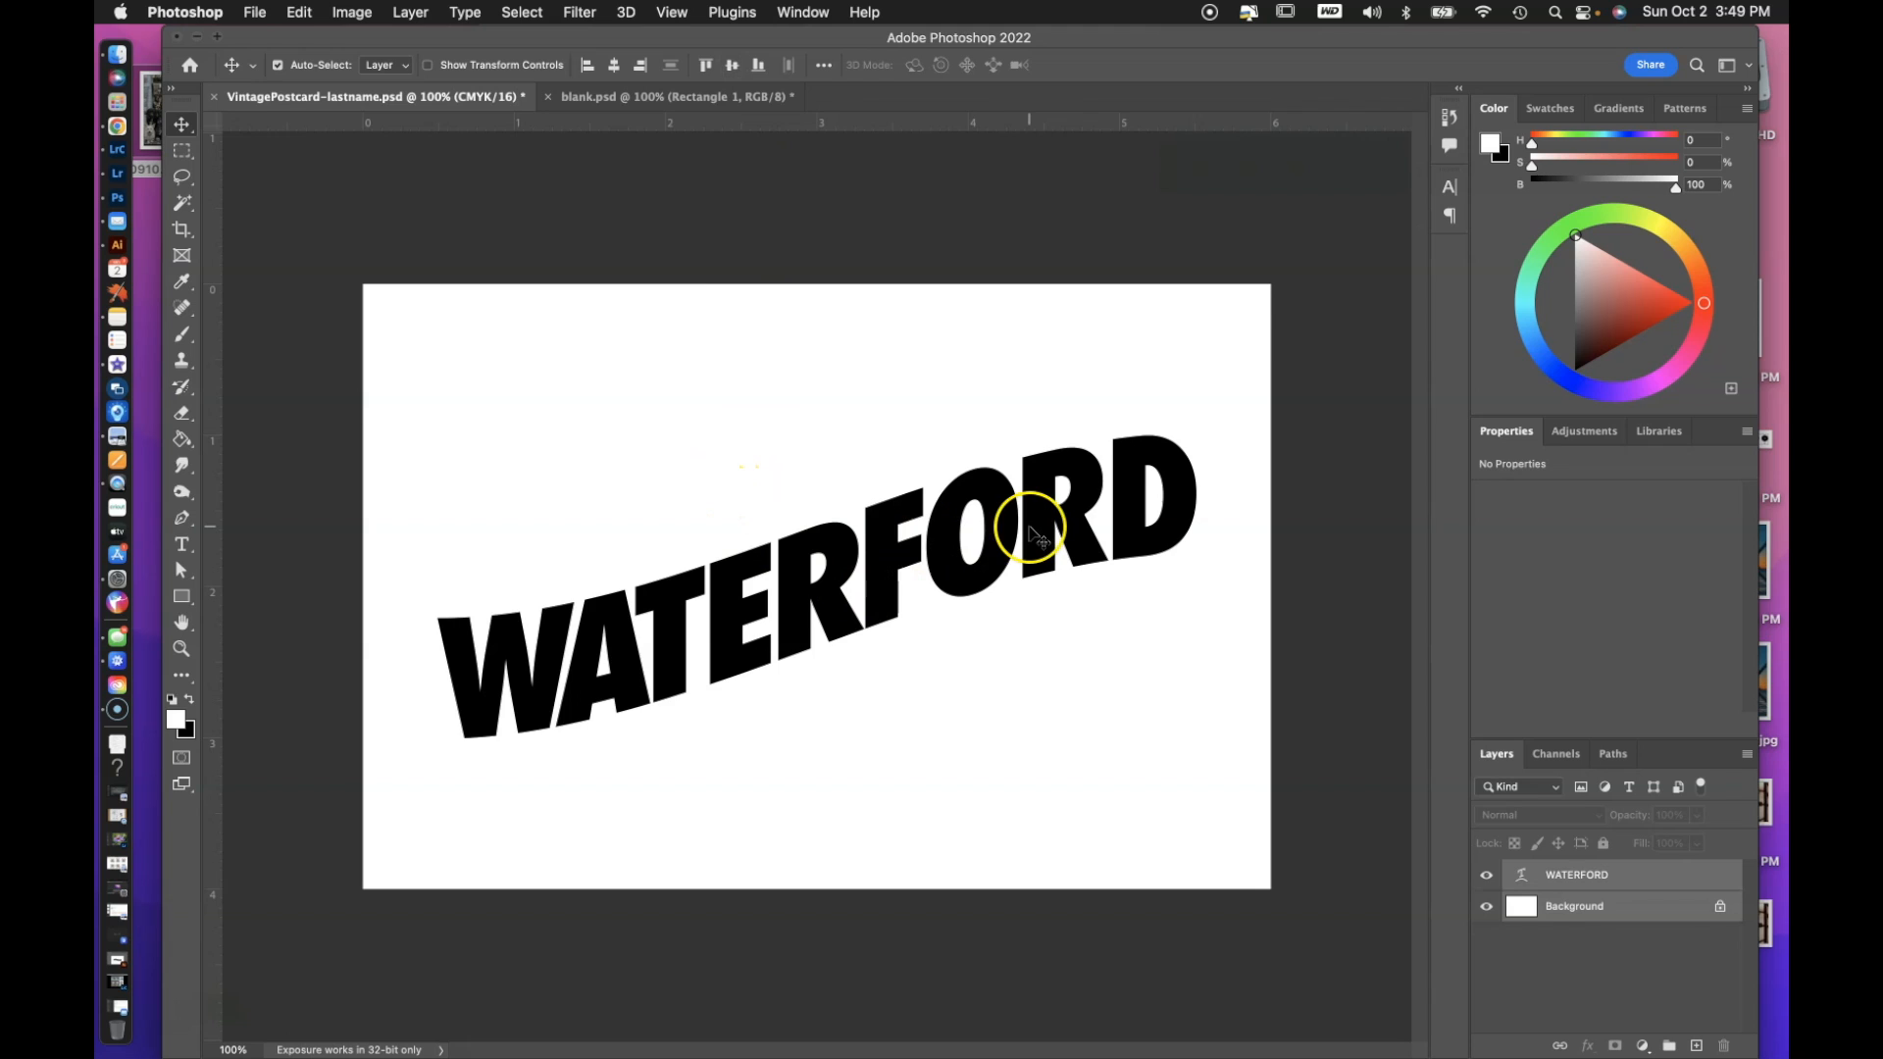
Select only the WATERFORD layer and move the warped text slightly upward on the canvas.
left_click_drag(1038, 530, 1032, 484)
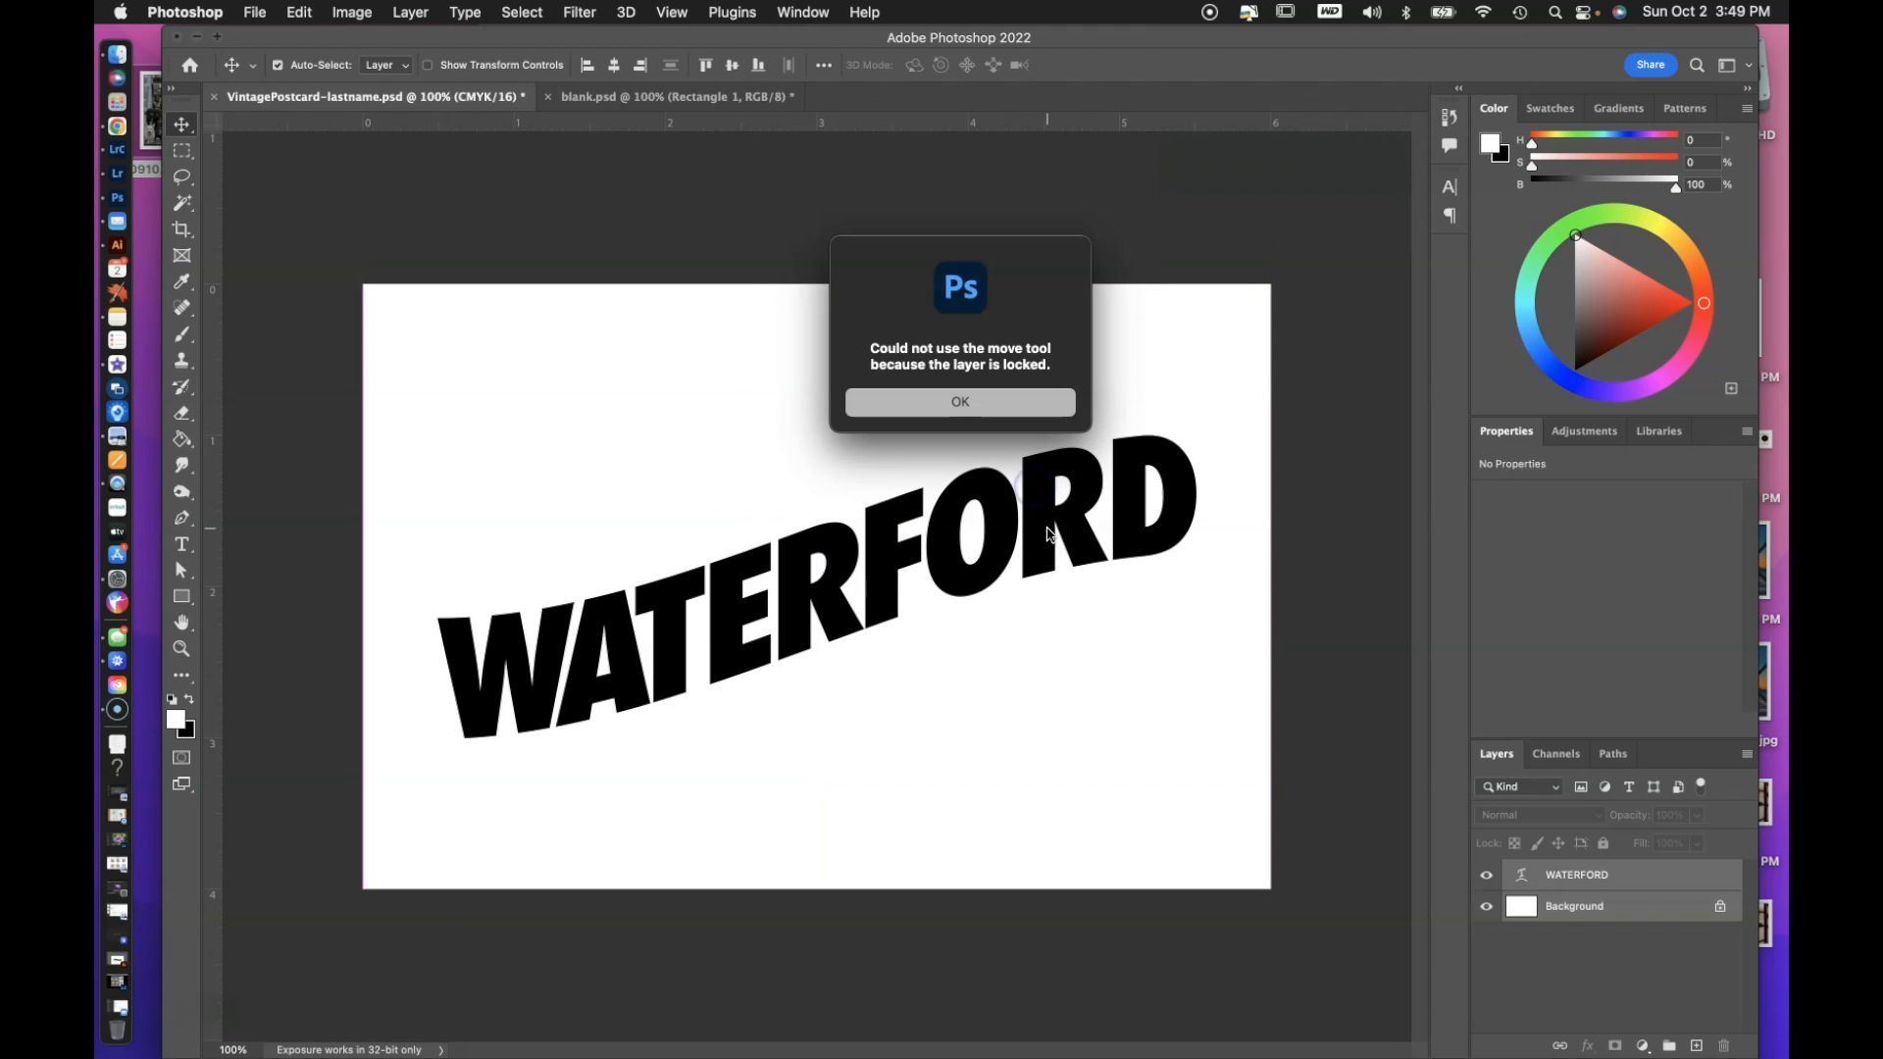
left_click(1038, 395)
left_click(1635, 867)
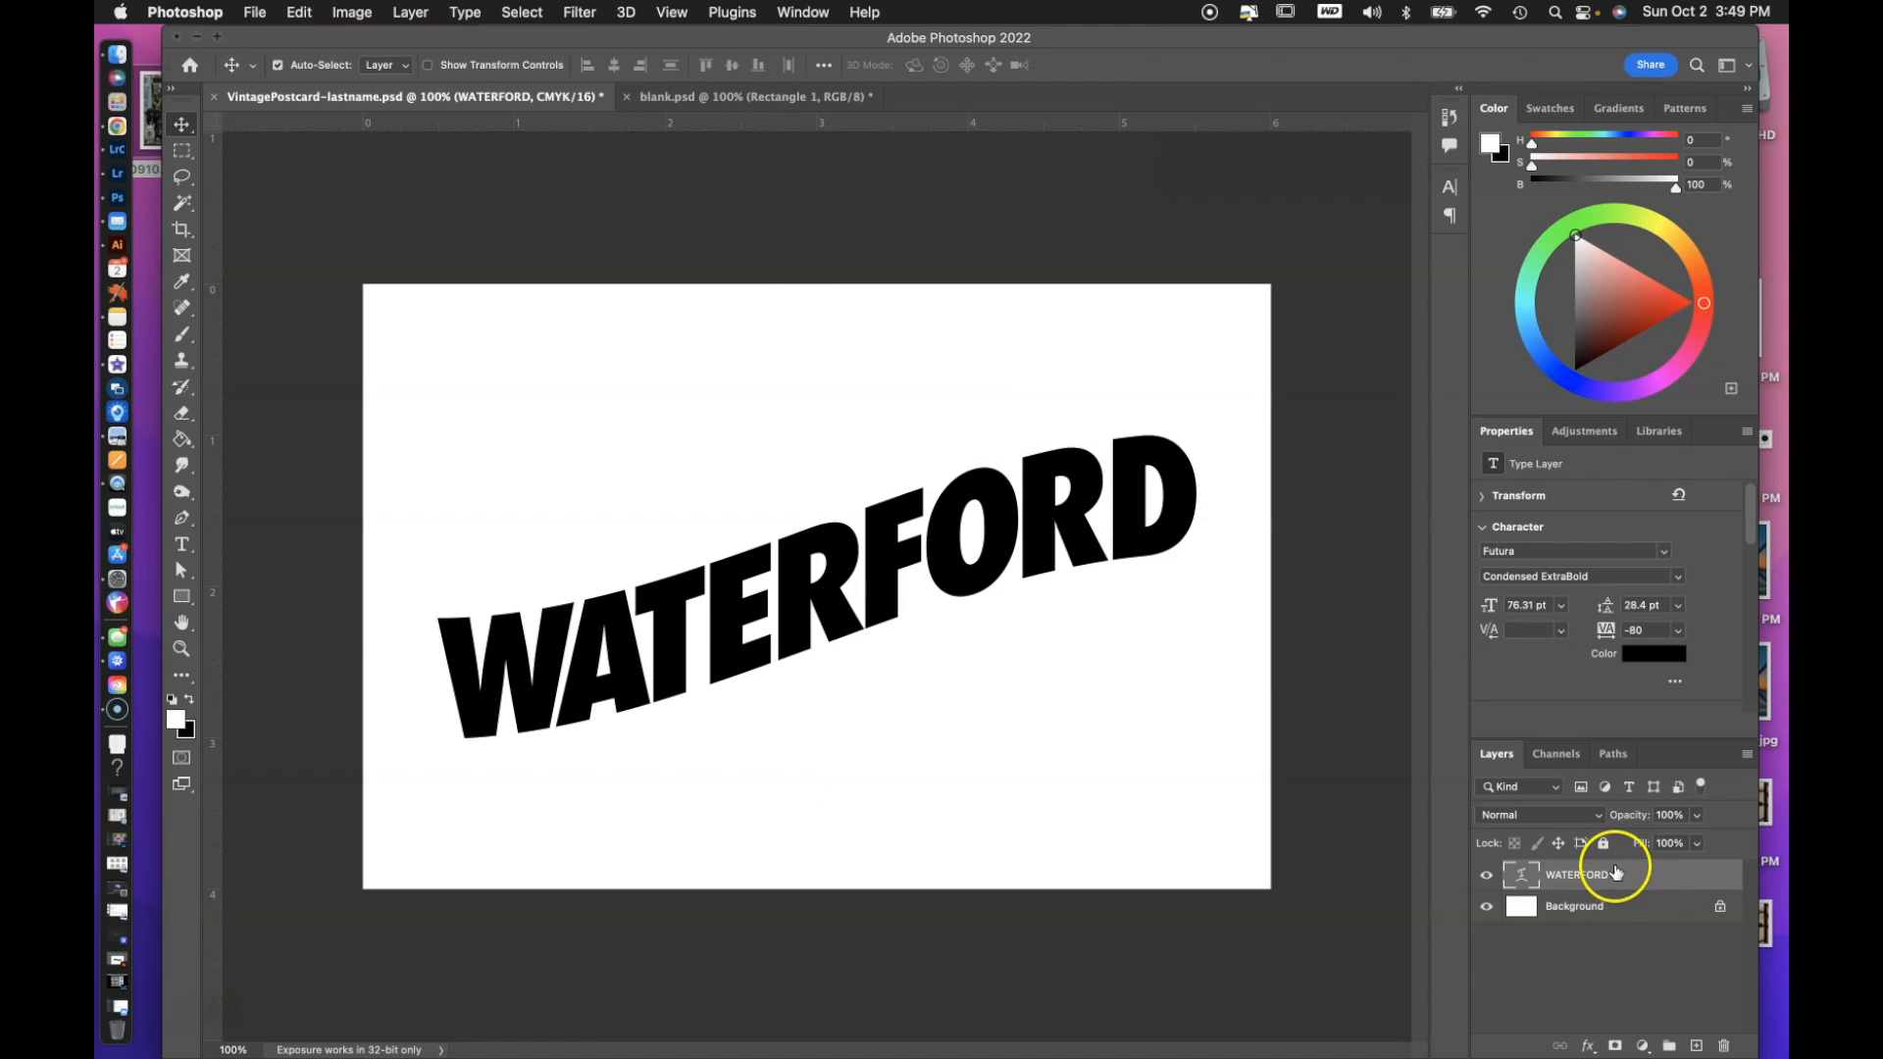
mouse_move(1059, 523)
left_mouse_down()
mouse_move(1059, 493)
mouse_move(1059, 544)
mouse_move(1057, 506)
left_mouse_up()
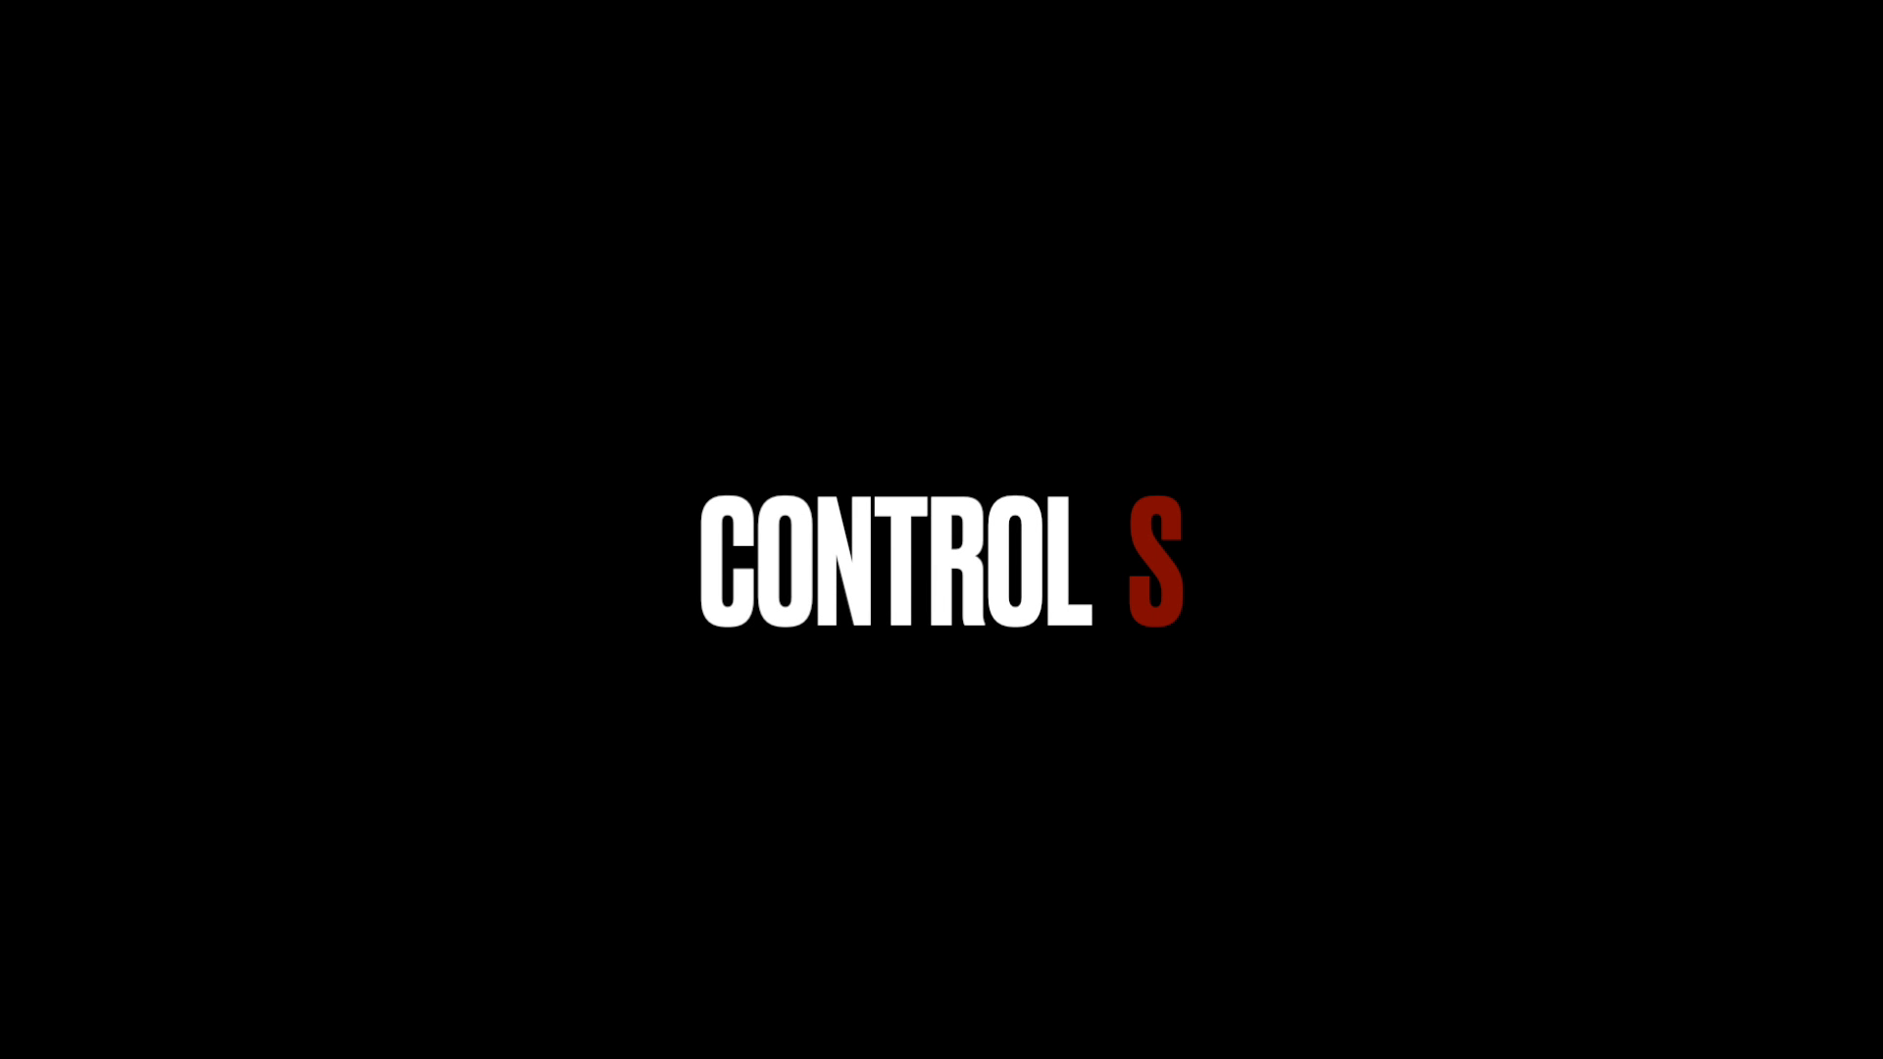
Switch to Lightroom Classic and select photos 2, 4, 6 and 8 in the OurTown PICKS collection.
left_click(117, 165)
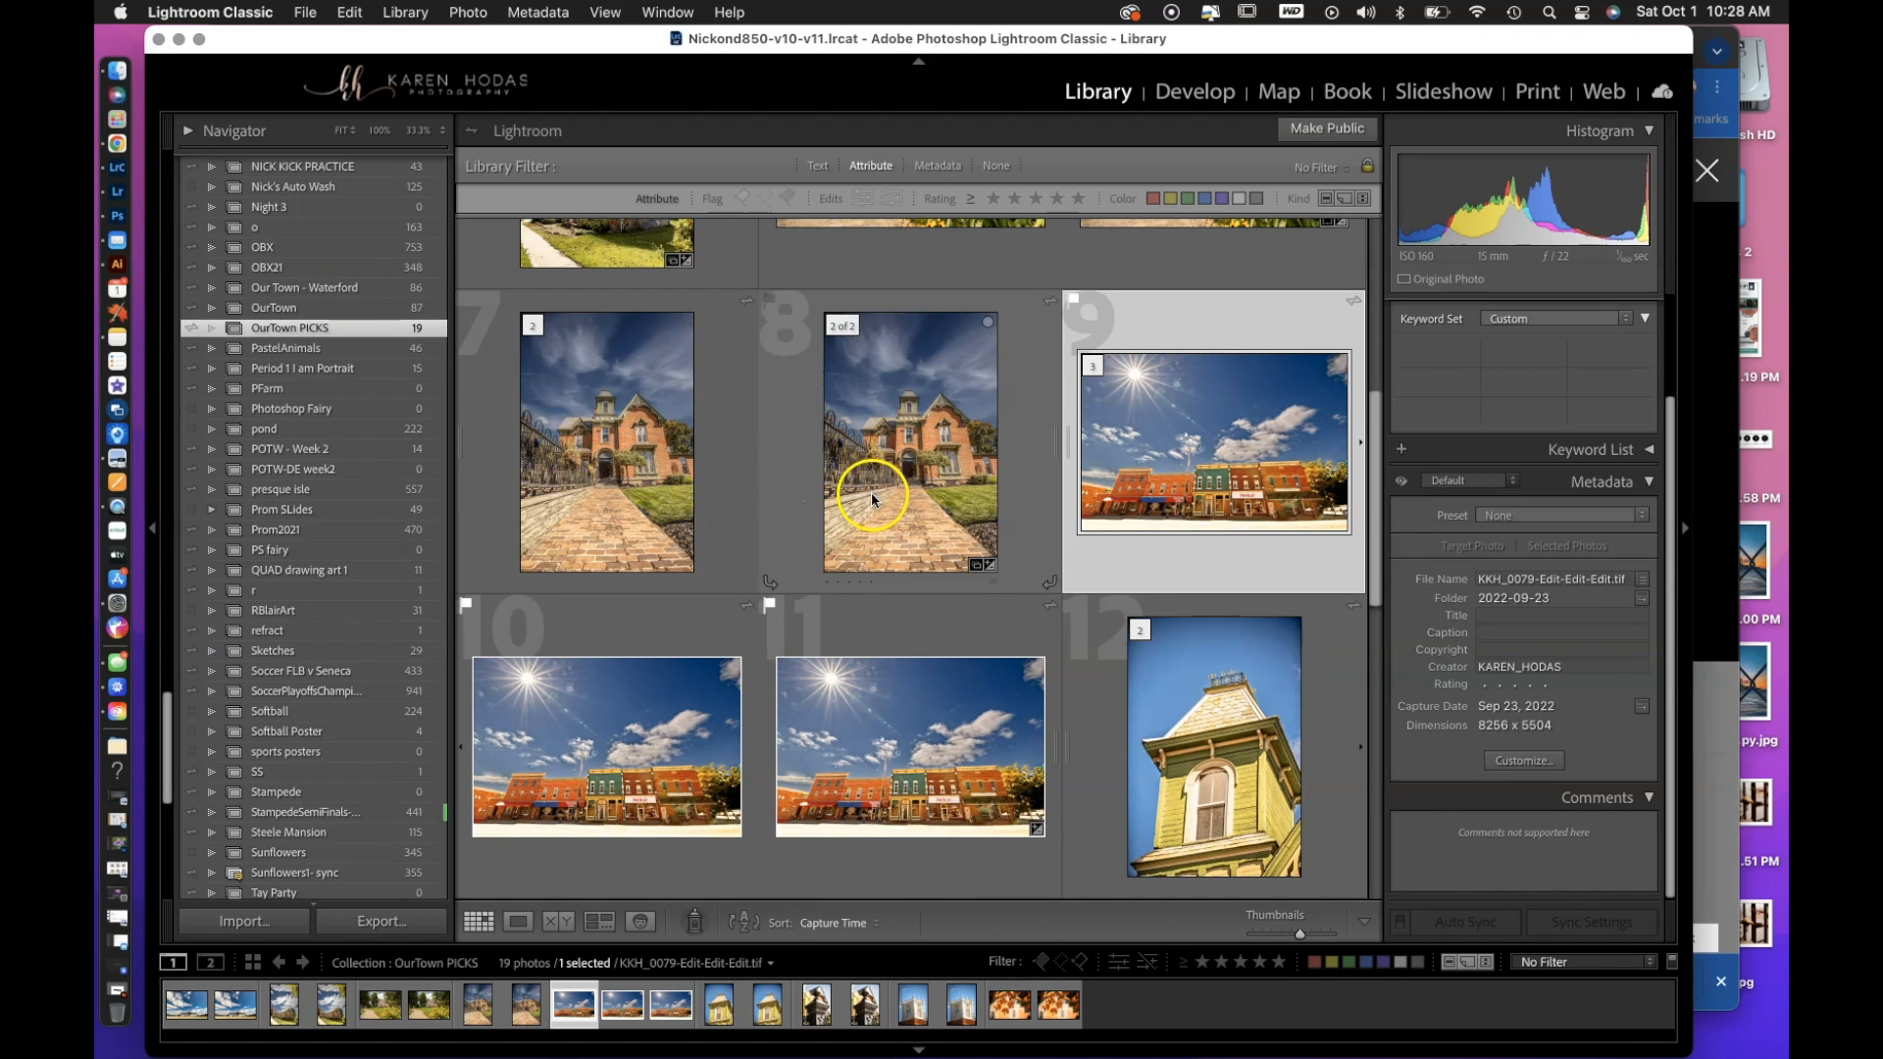
scroll(868, 490, "up", 5)
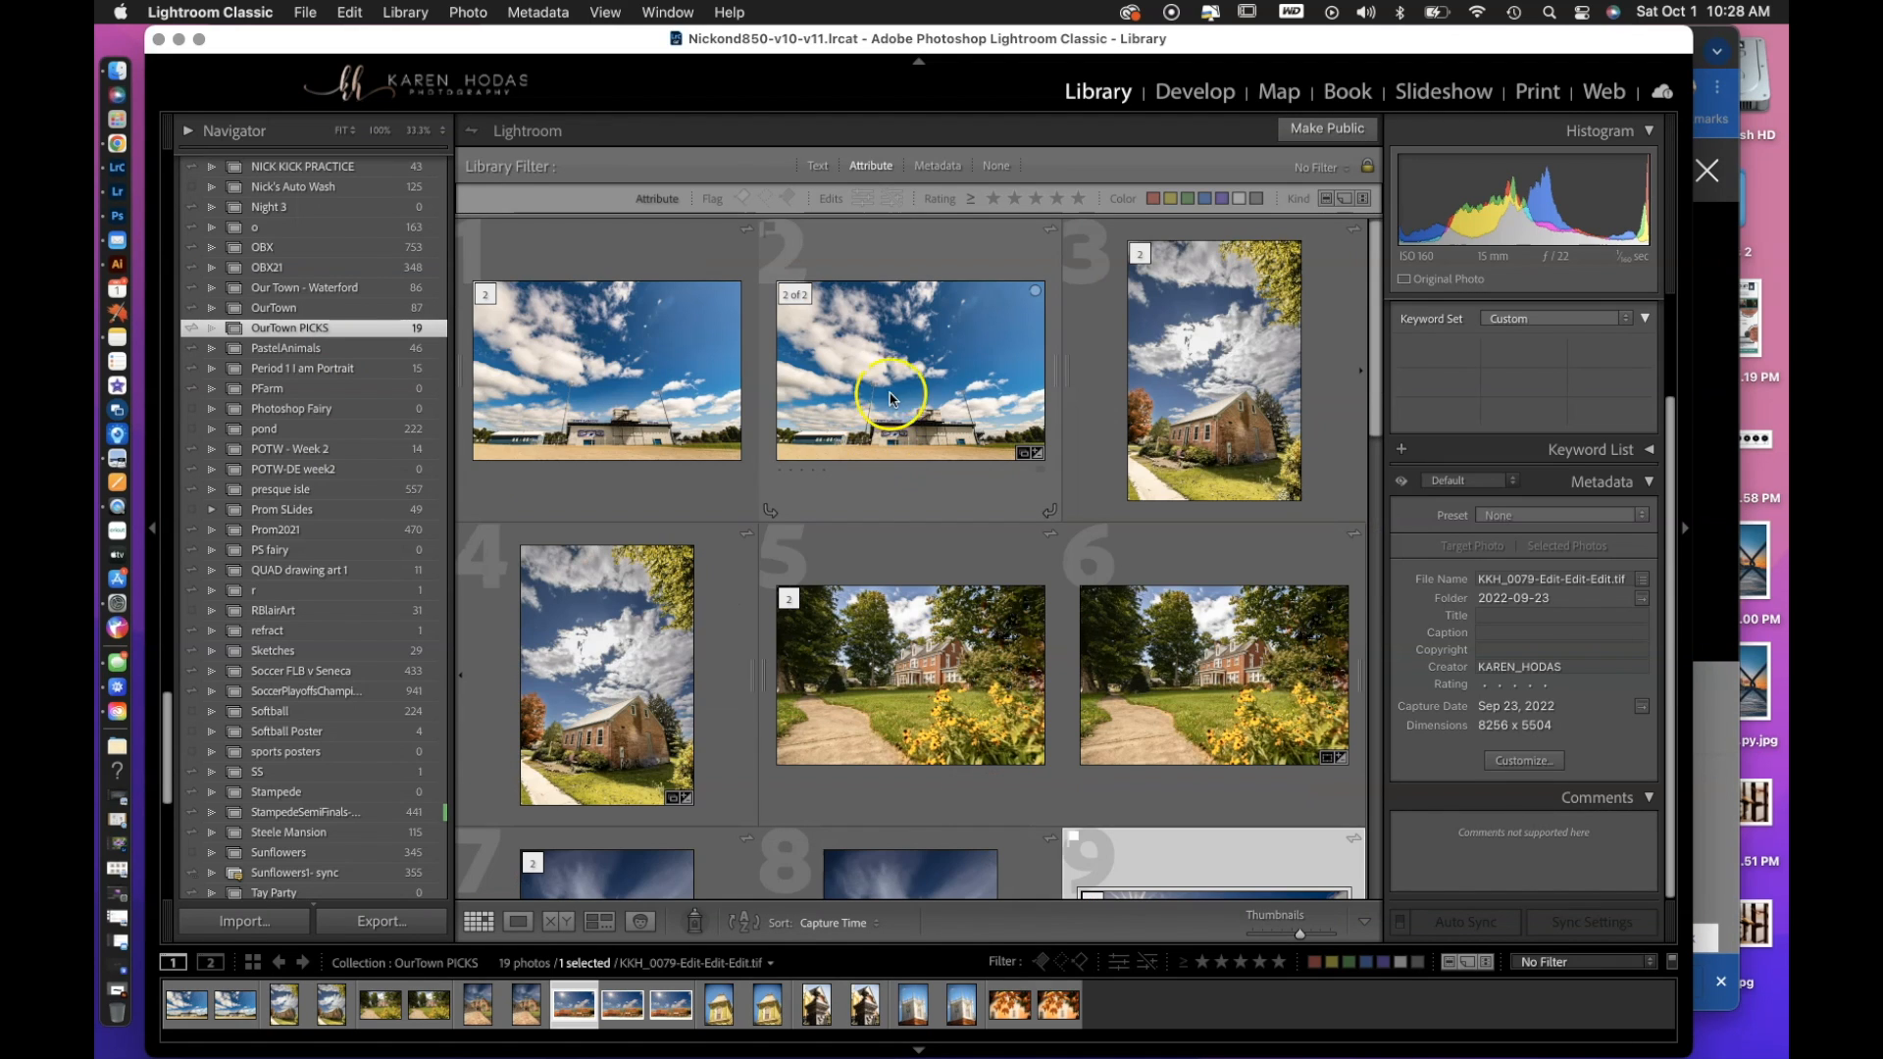
left_click(895, 373)
left_click(644, 606, "super")
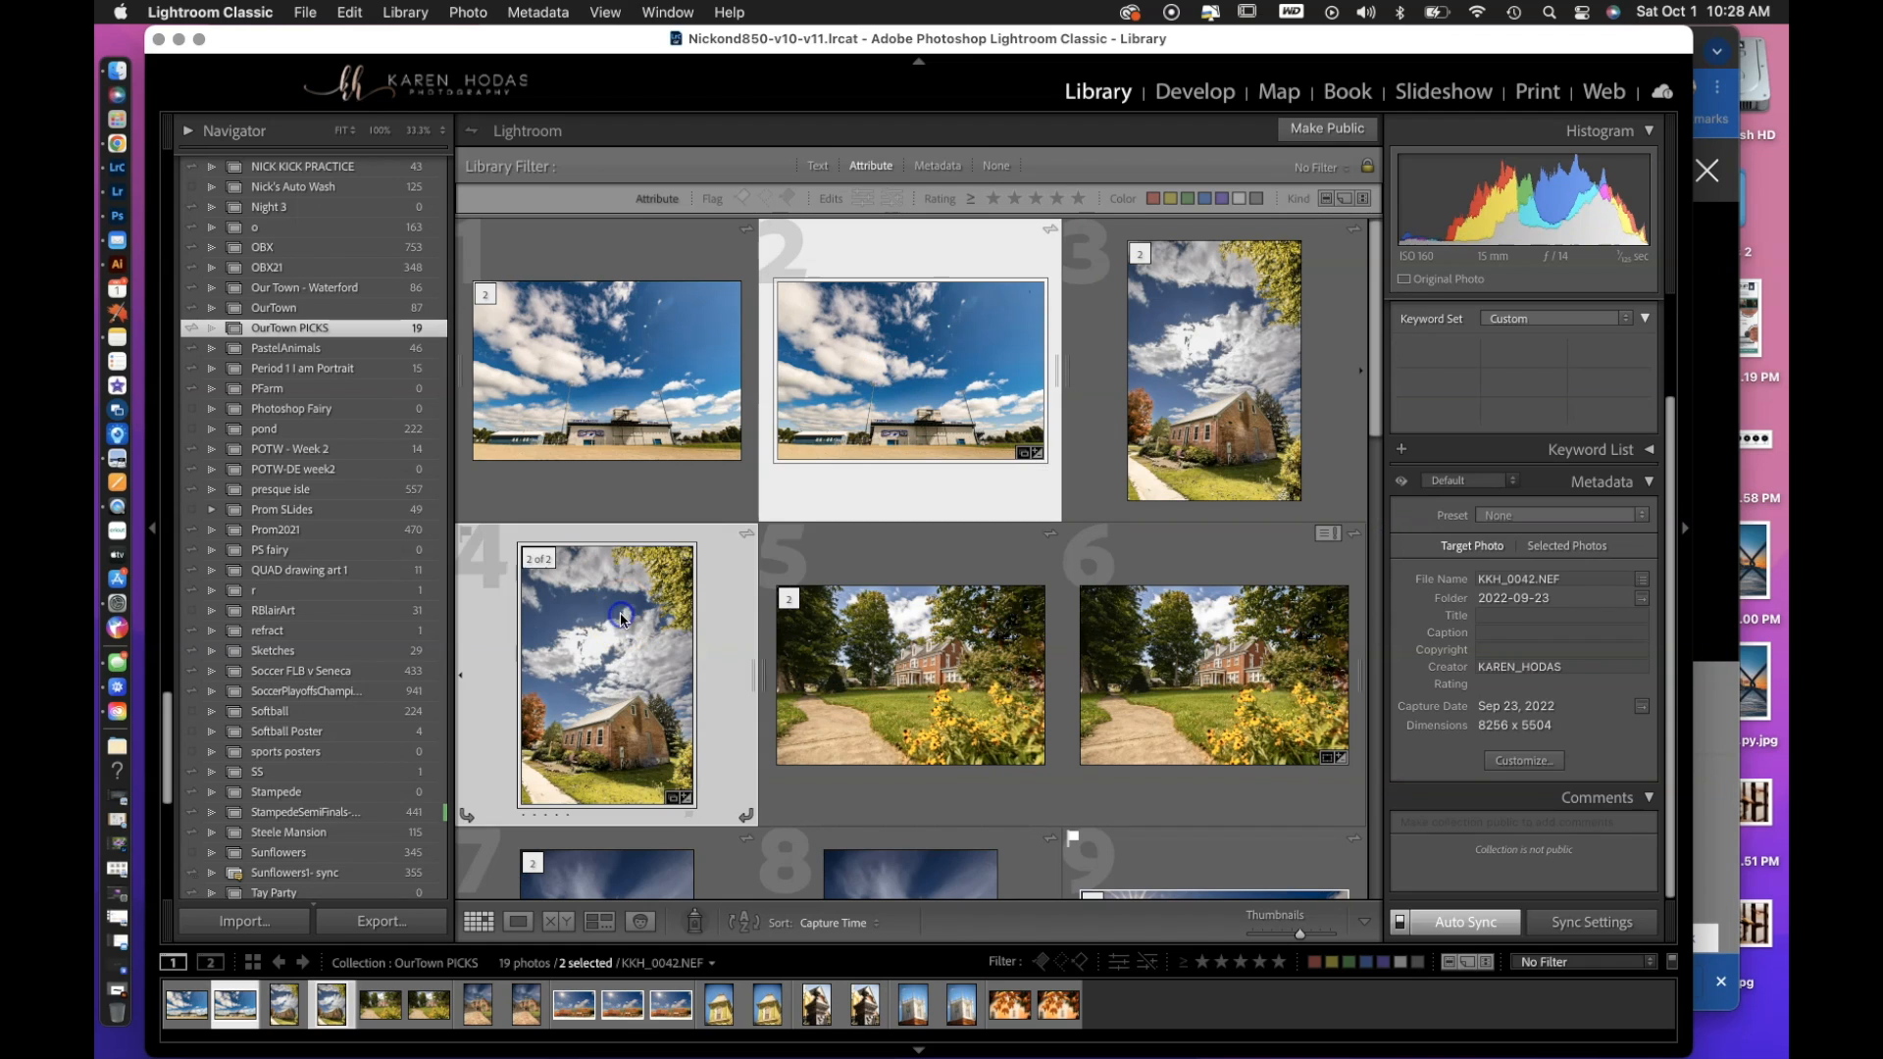
left_click(1174, 669, "super")
scroll(1025, 723, "down", 4)
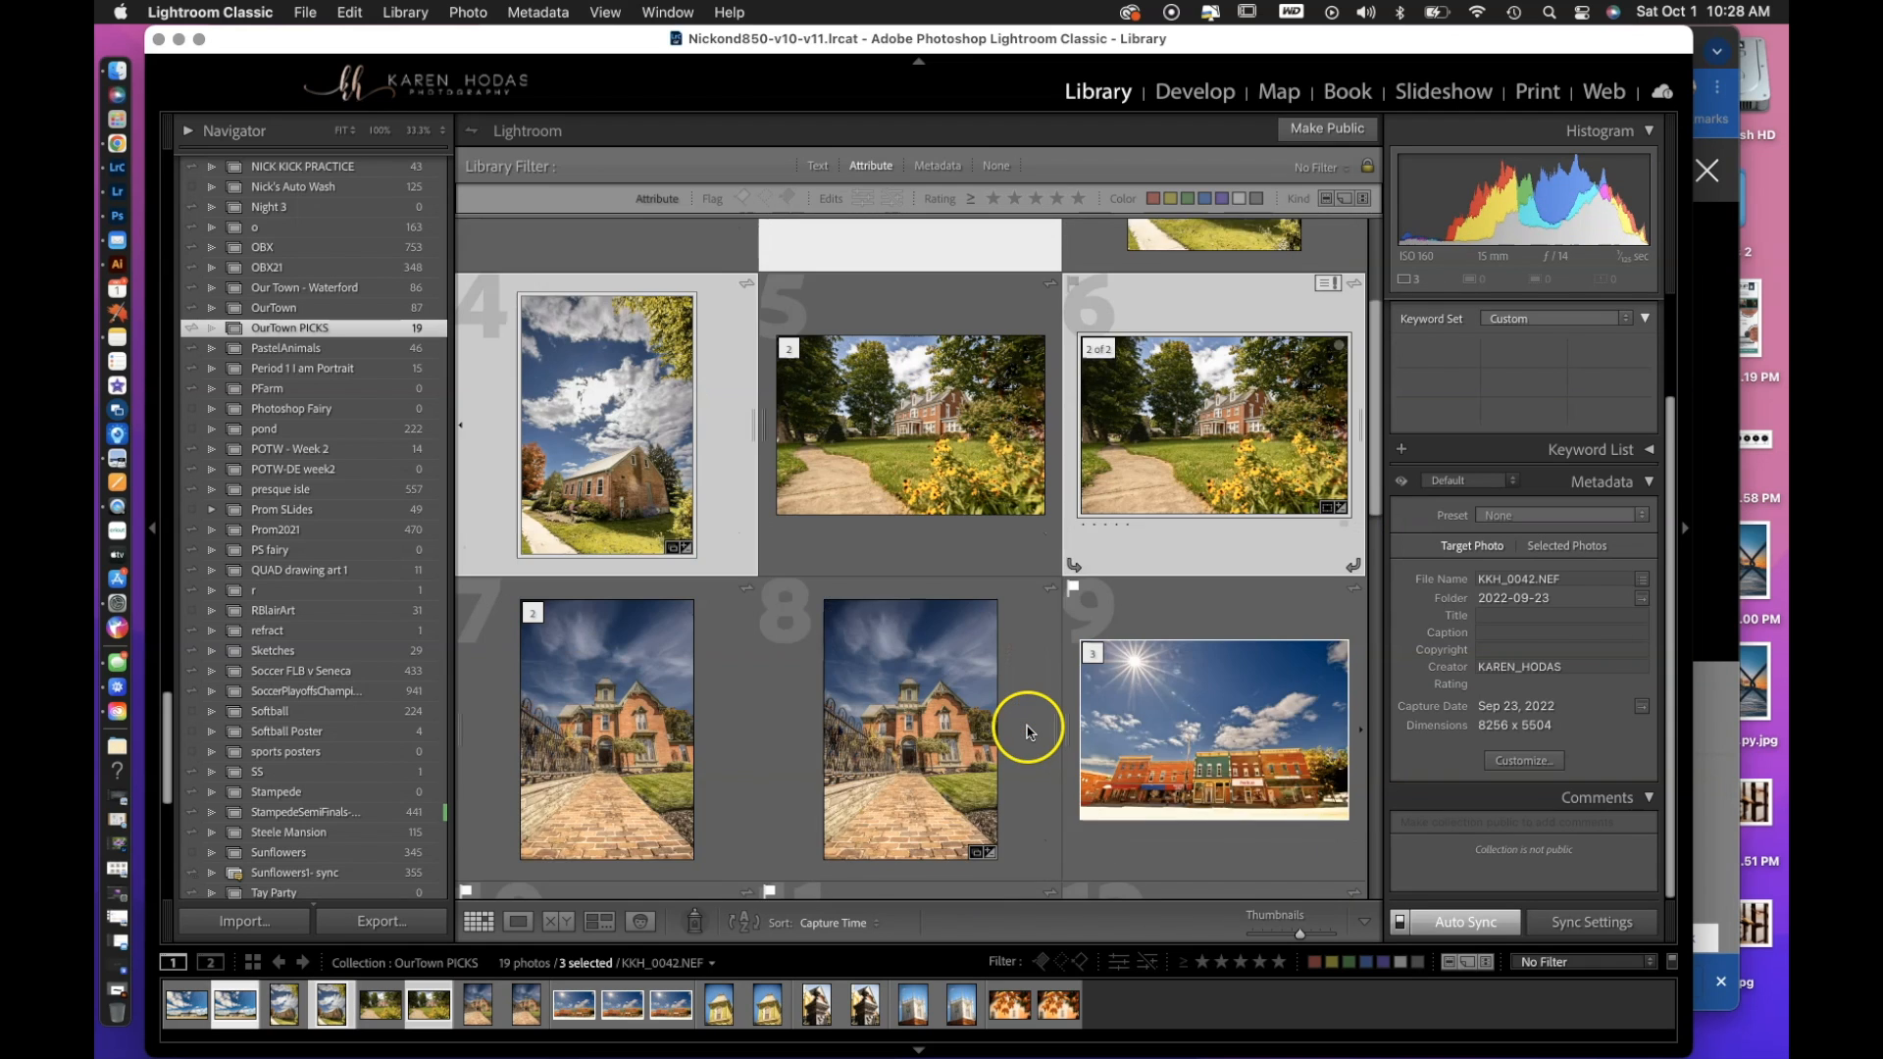
left_click(951, 636, "super")
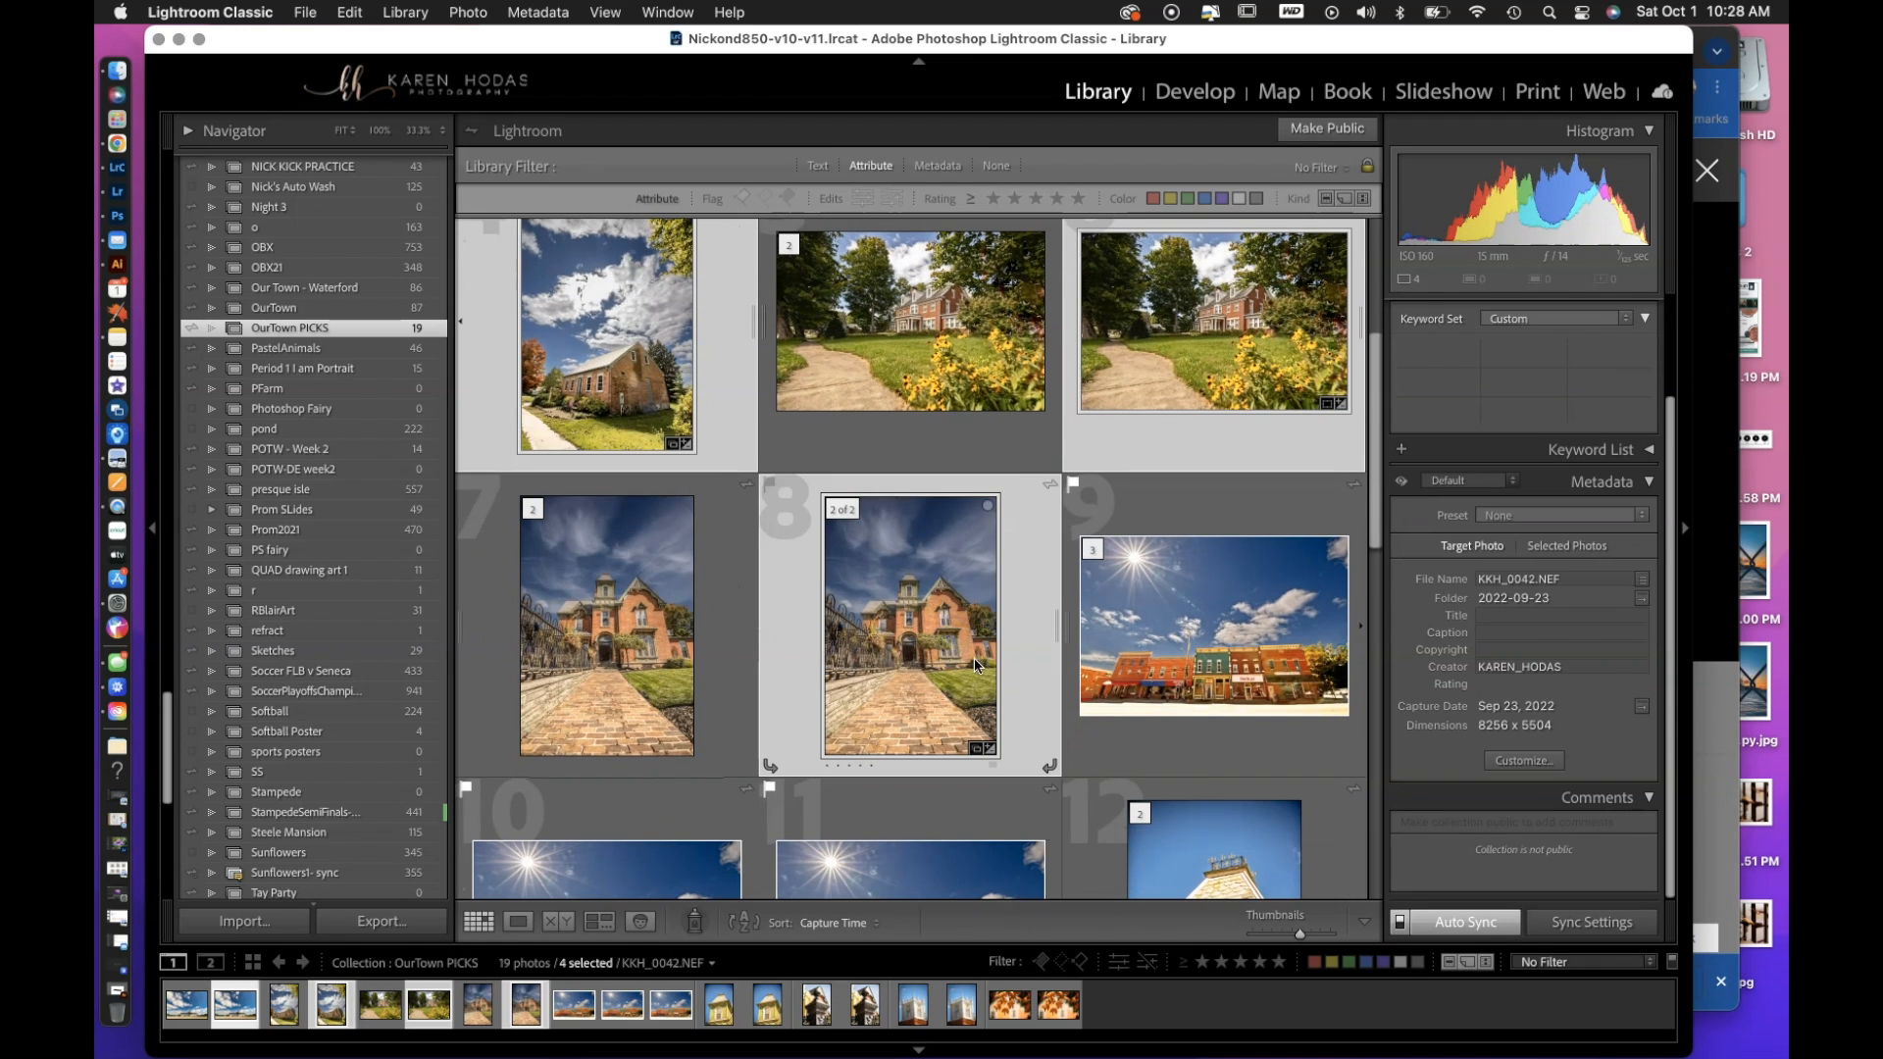
Add photos 11, 13, 15, 17 and 19 of the OurTown PICKS collection to the selection.
scroll(721, 706, "down", 3)
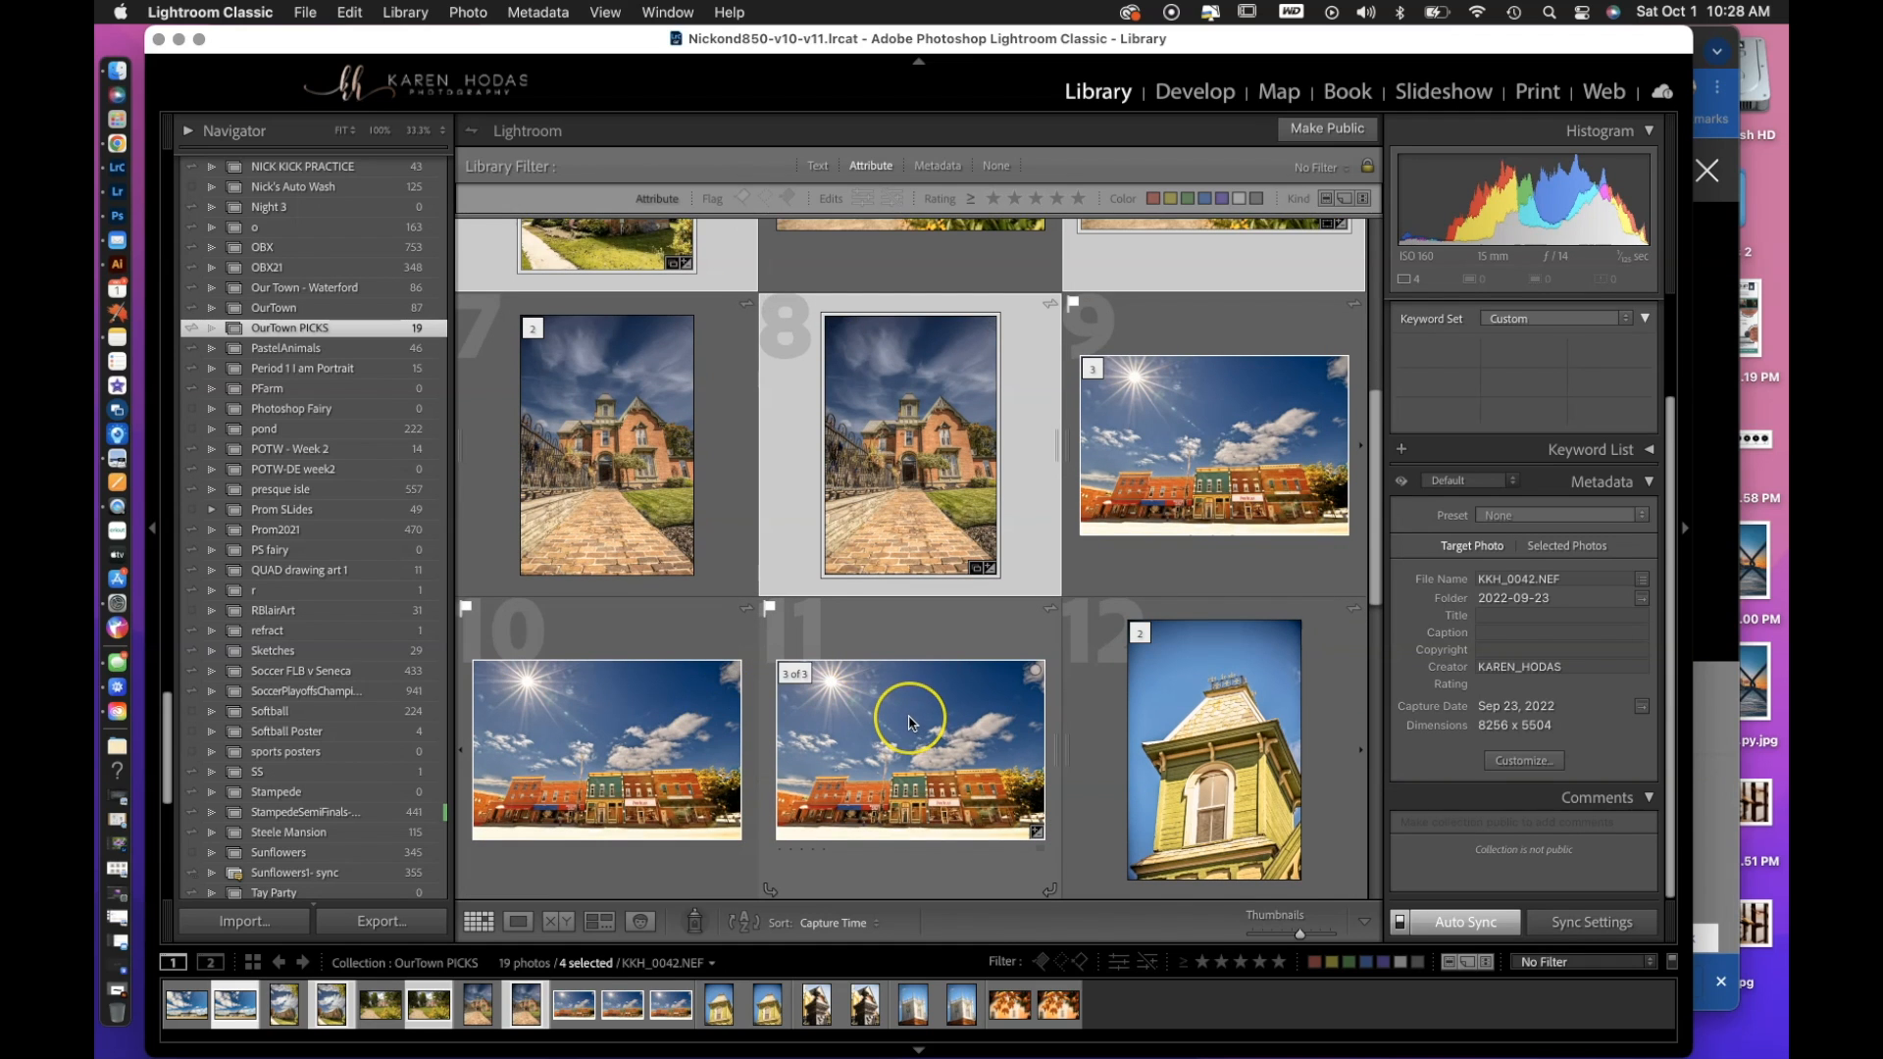
left_click(909, 722, "super")
scroll(909, 722, "down", 9)
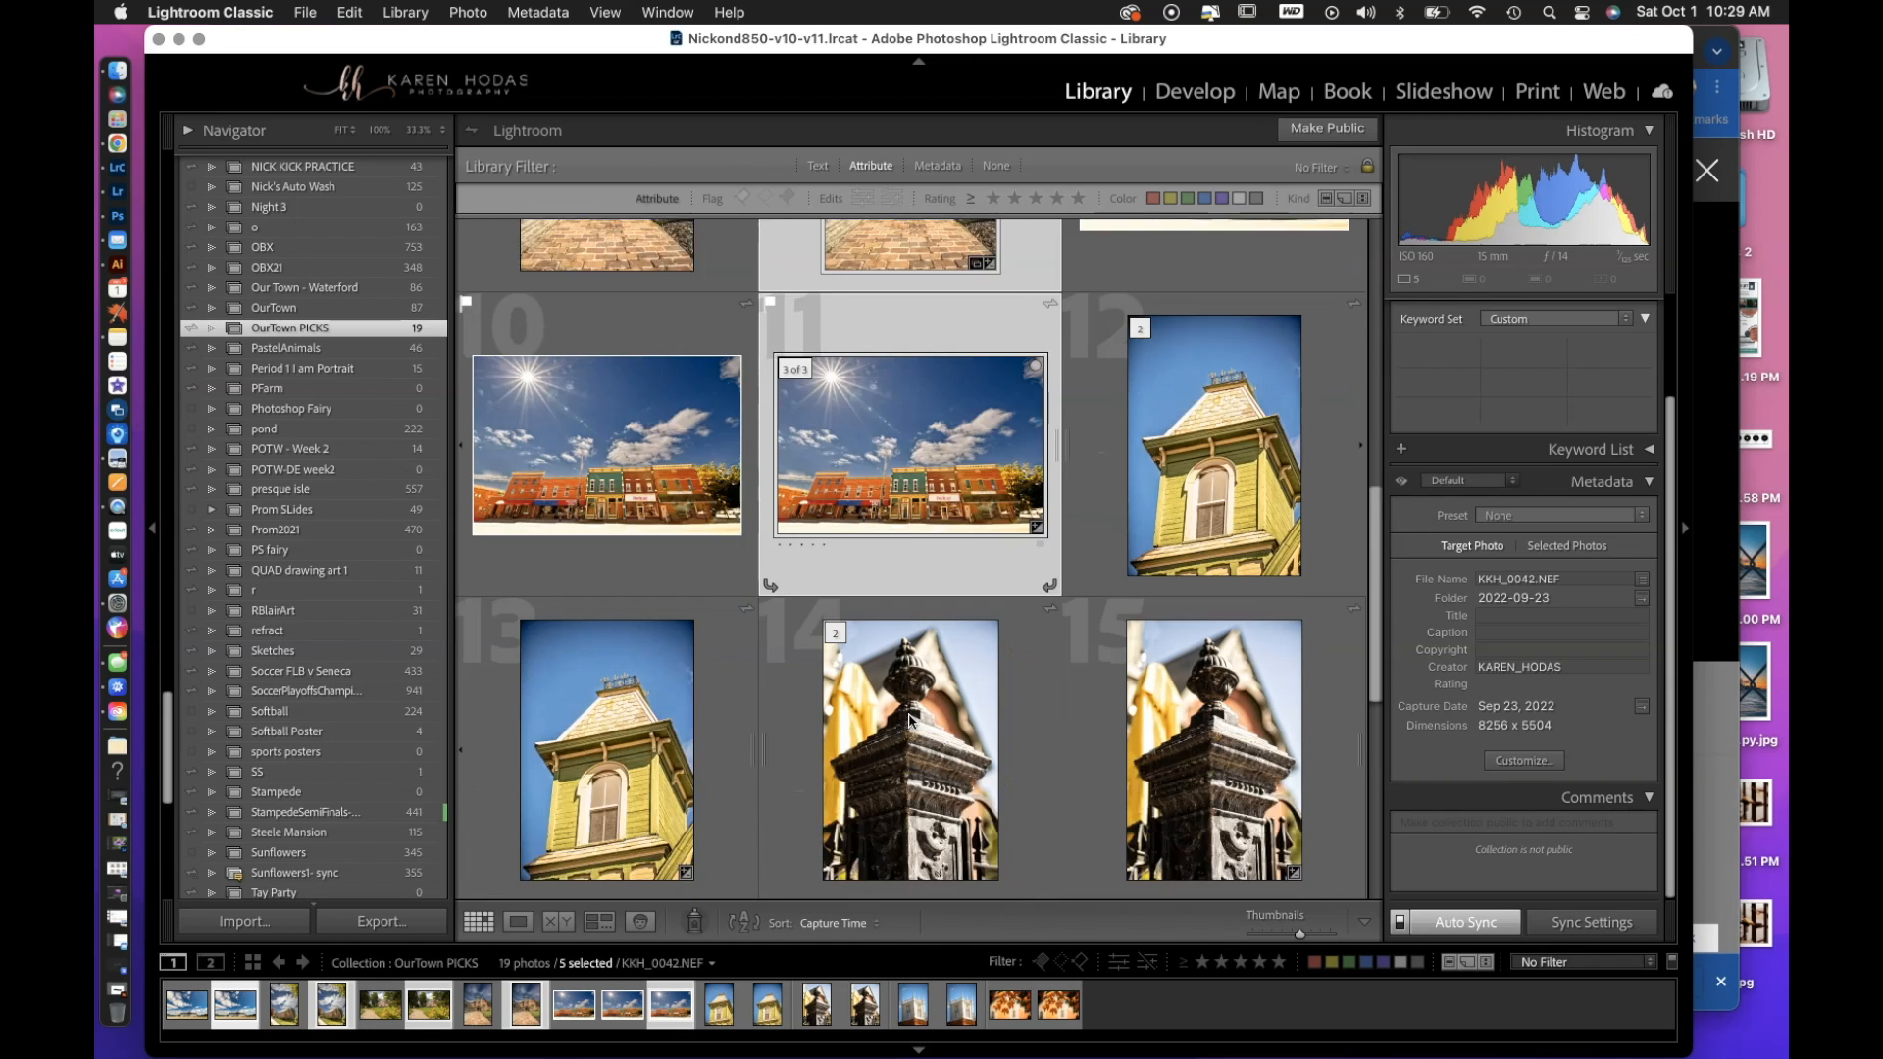
left_click(634, 625, "super")
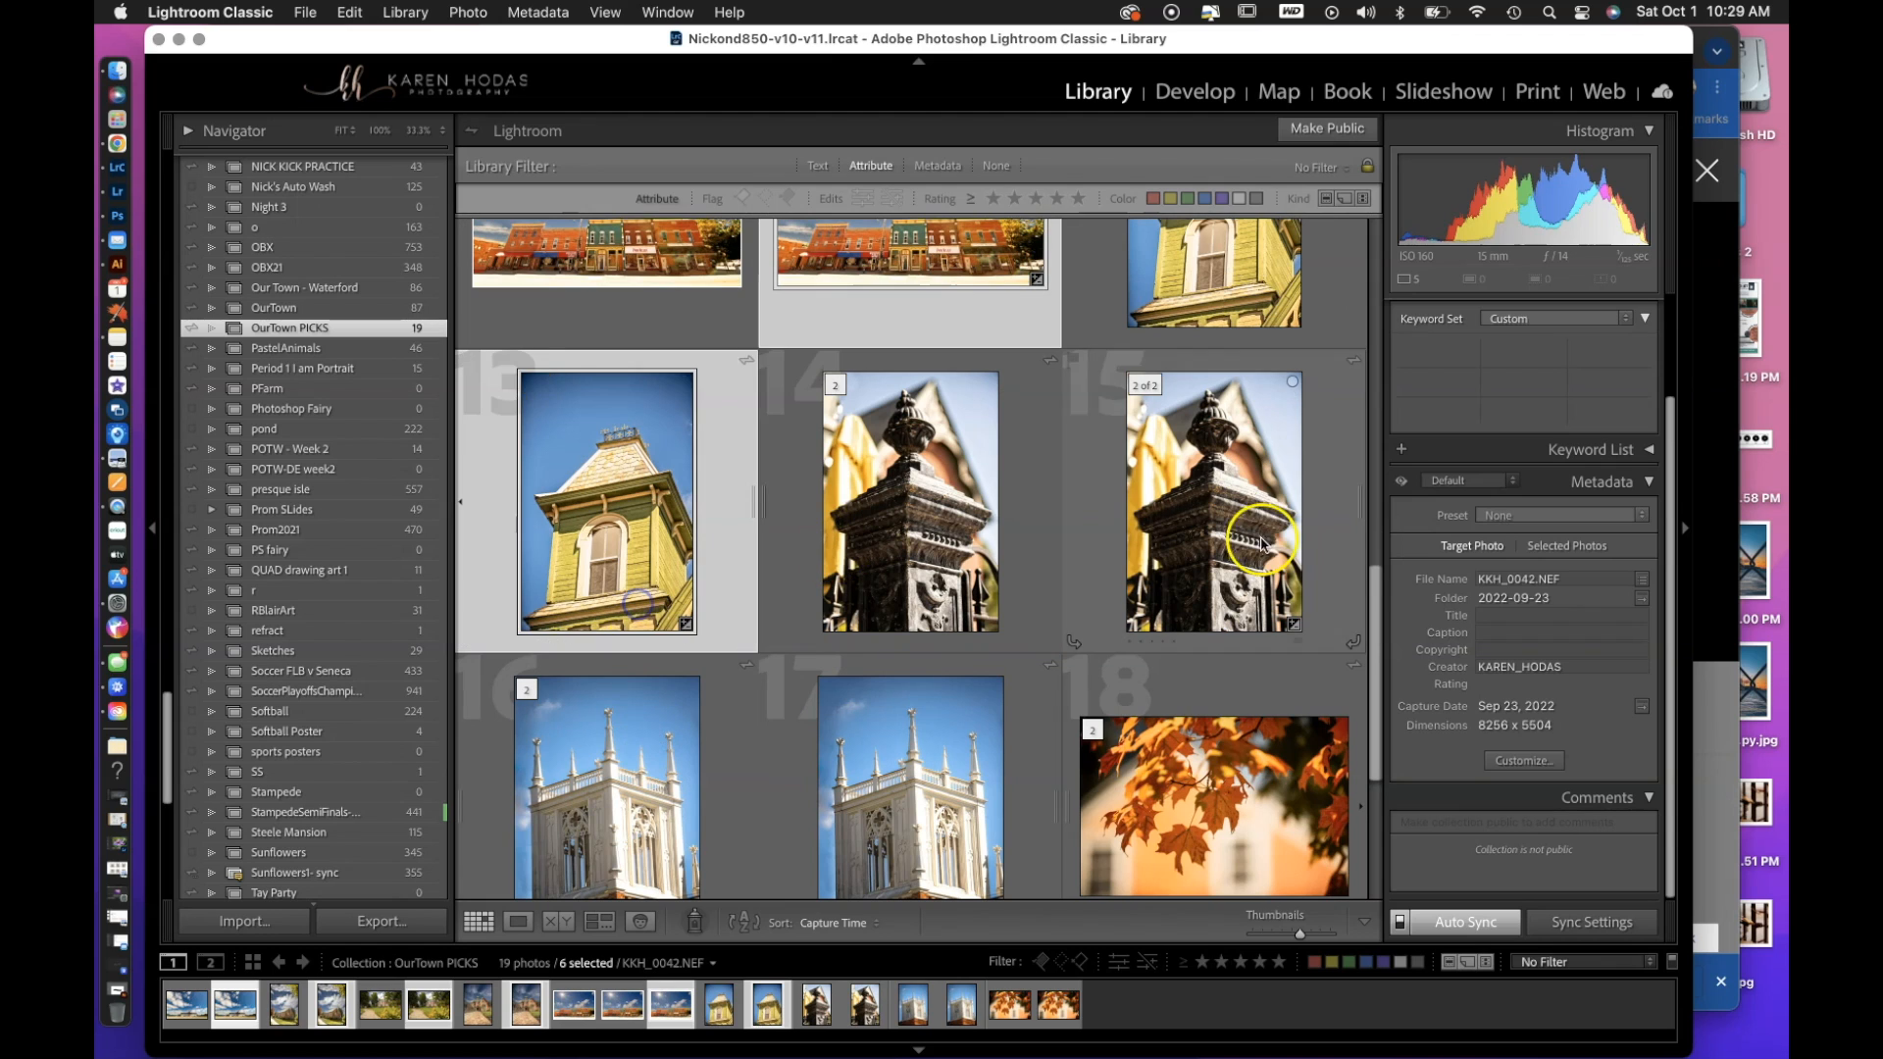
left_click(1219, 526, "super")
scroll(1070, 642, "down", 6)
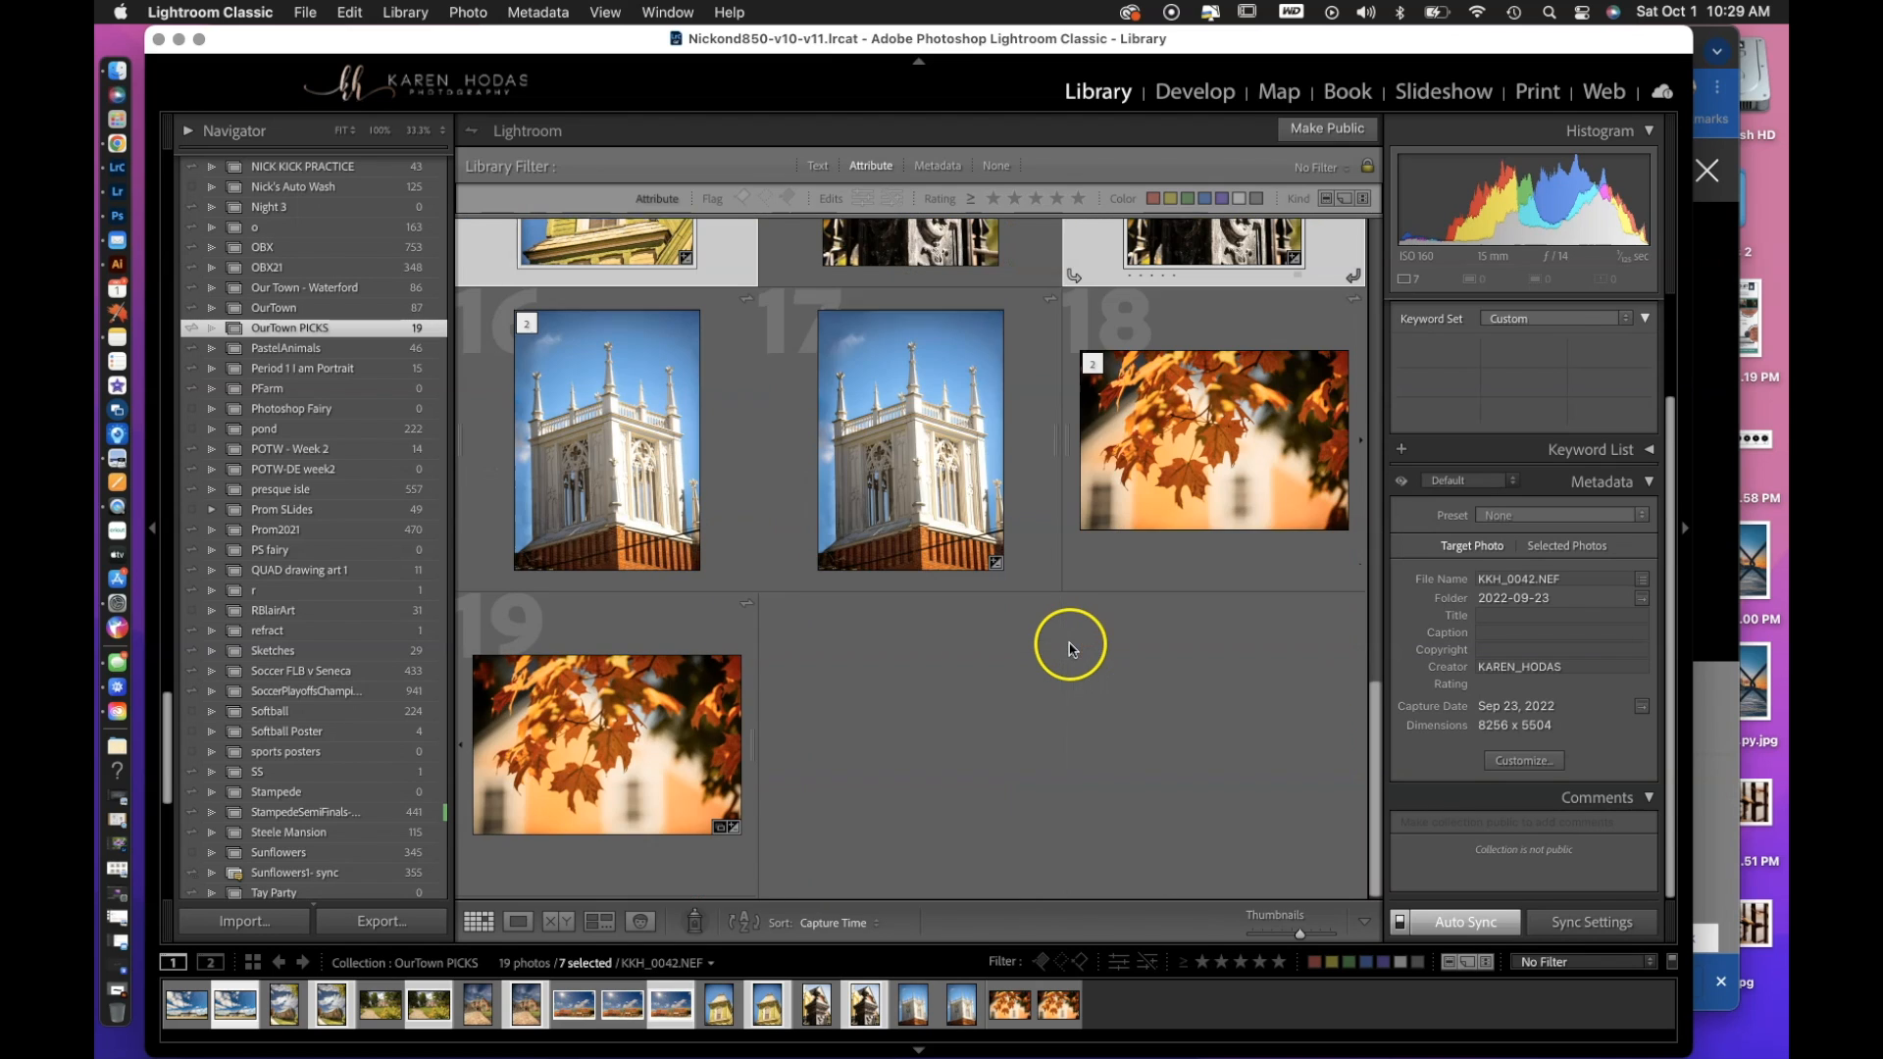
left_click(969, 449, "super")
left_click(601, 775, "super")
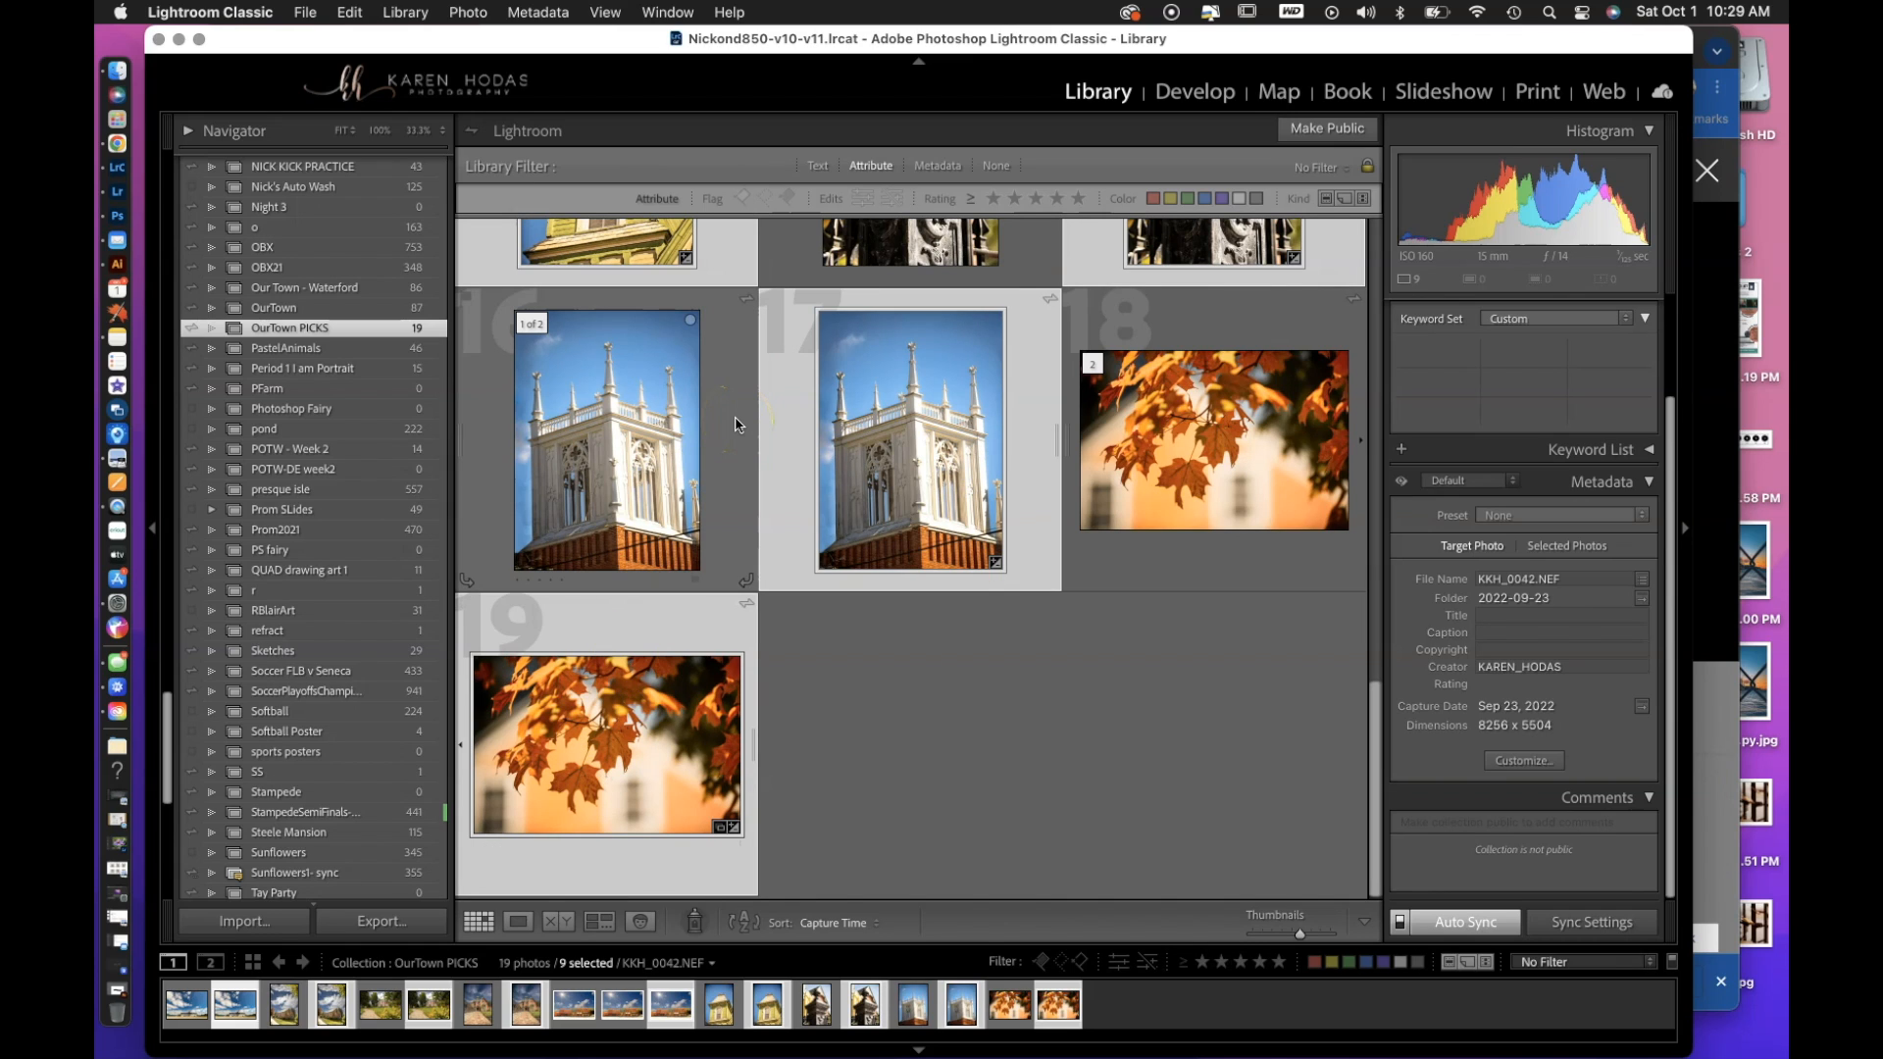
Open the selected photos in Photoshop as copies with Lightroom adjustments, rendered using Lightroom, and minimize the Lightroom window.
key("super+e")
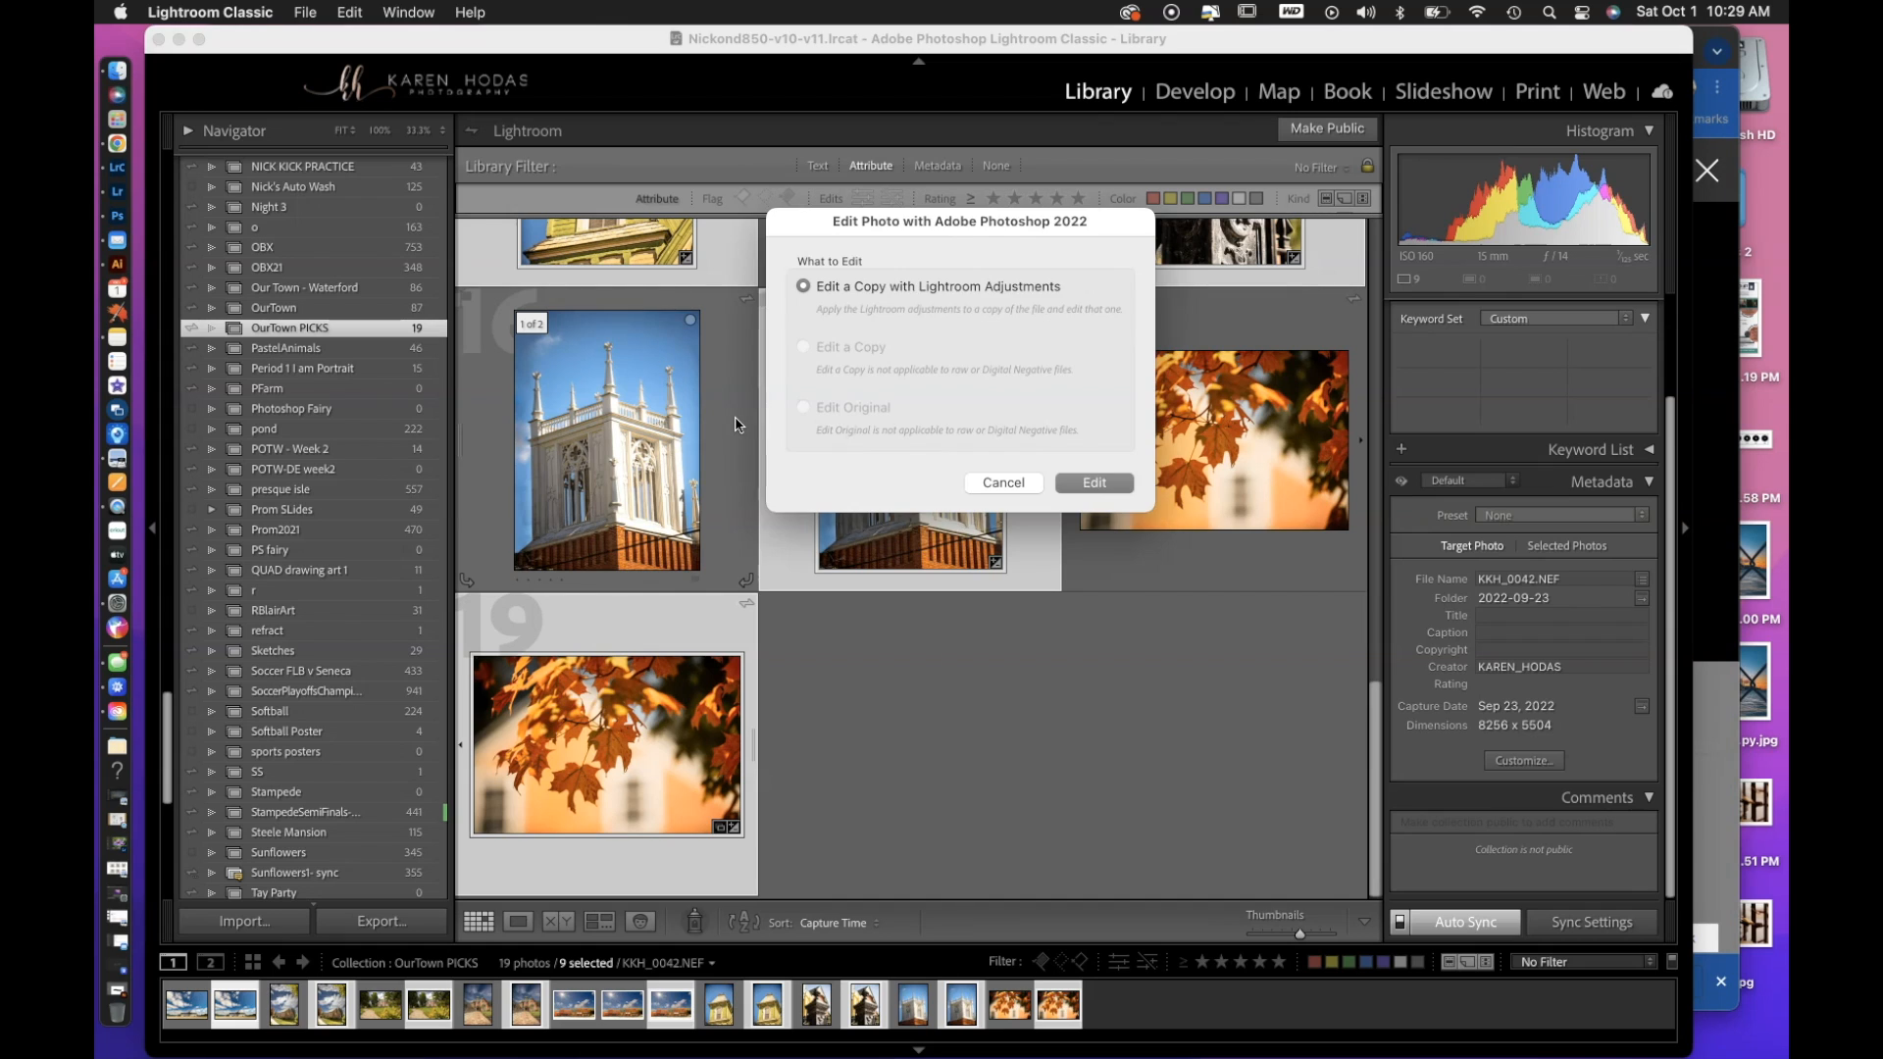
left_click(1097, 483)
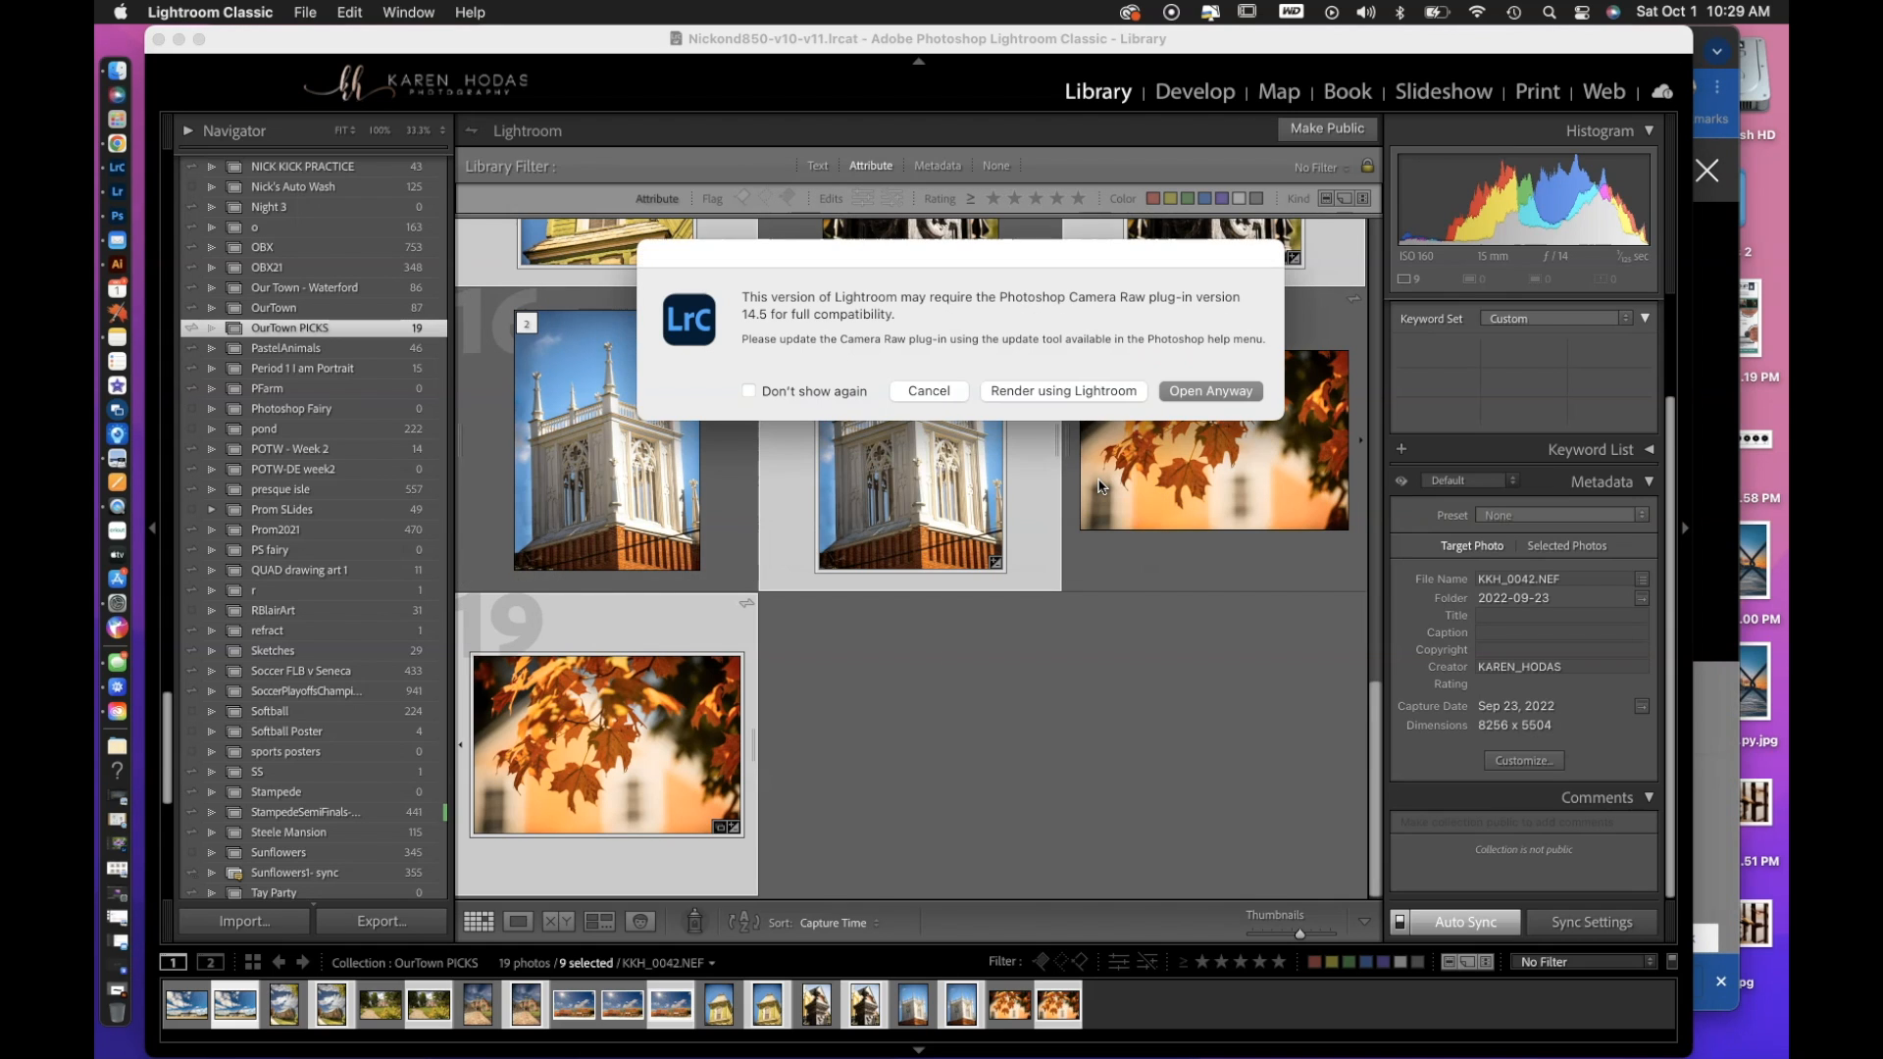
left_click(1099, 391)
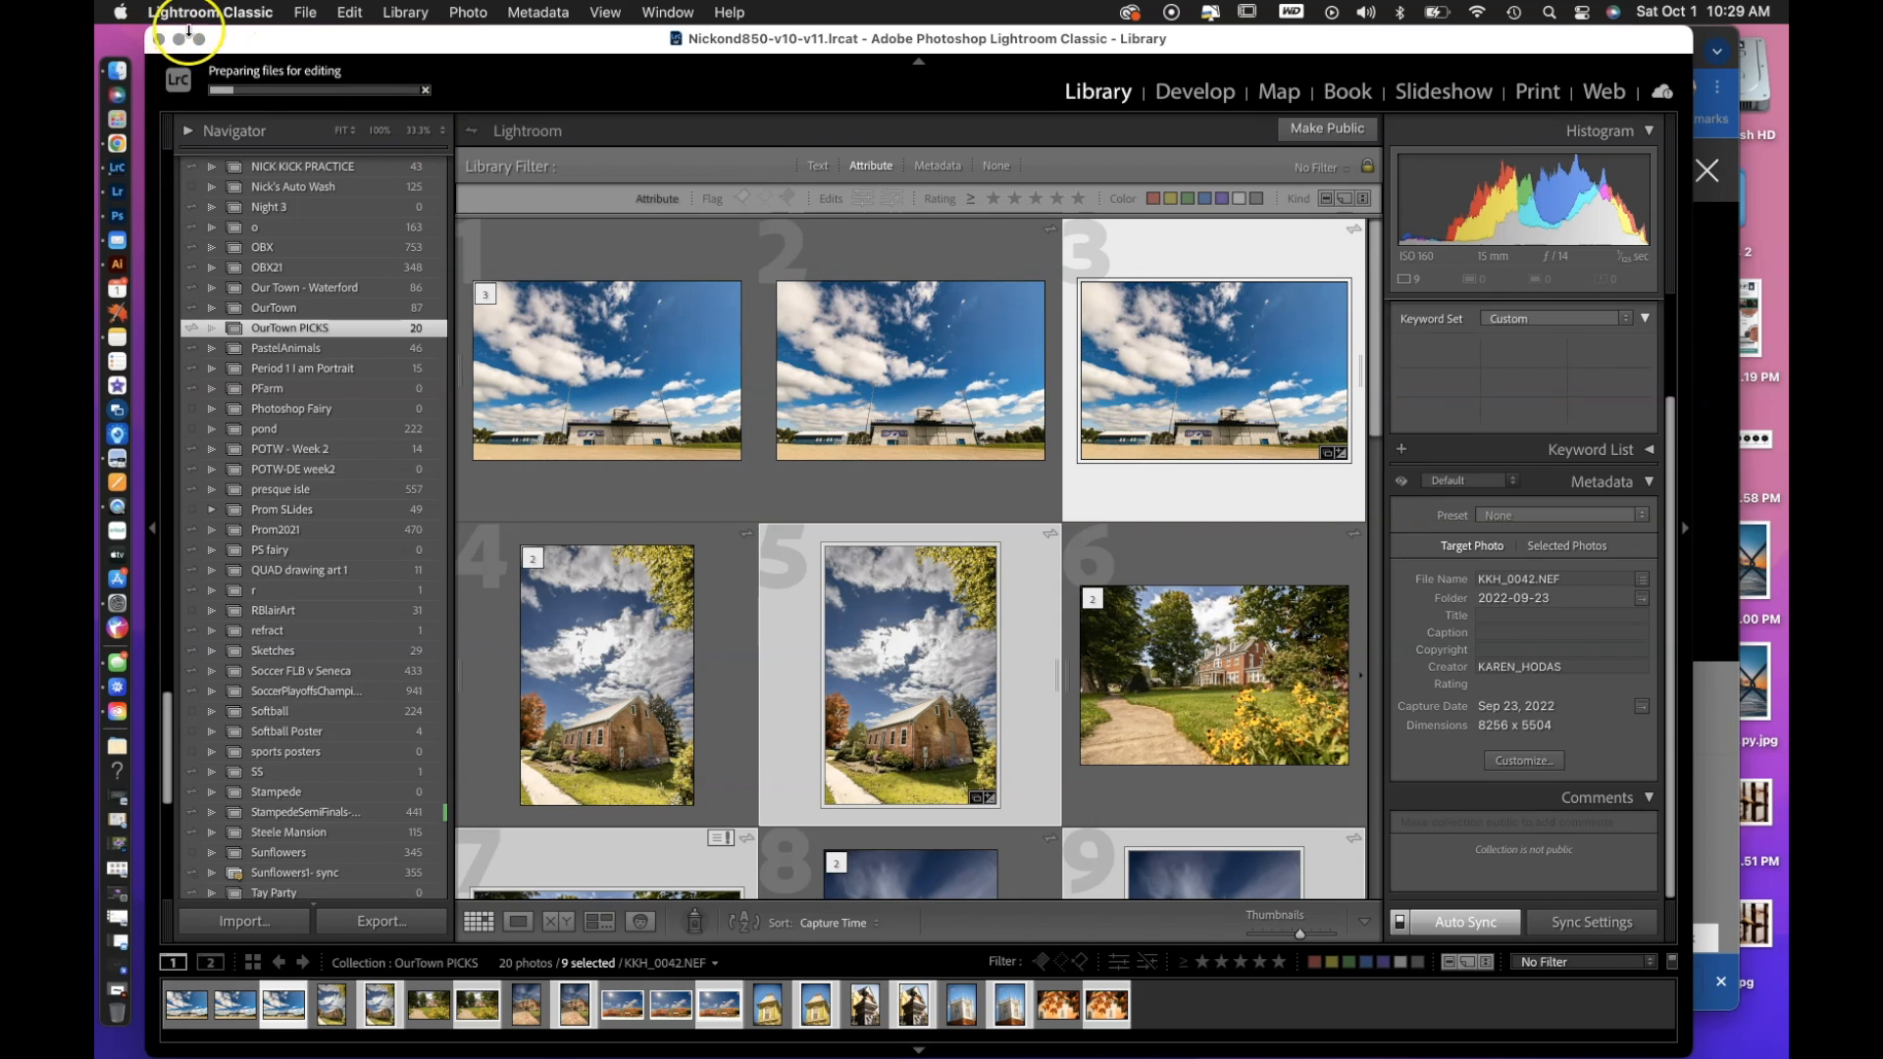
left_click(180, 40)
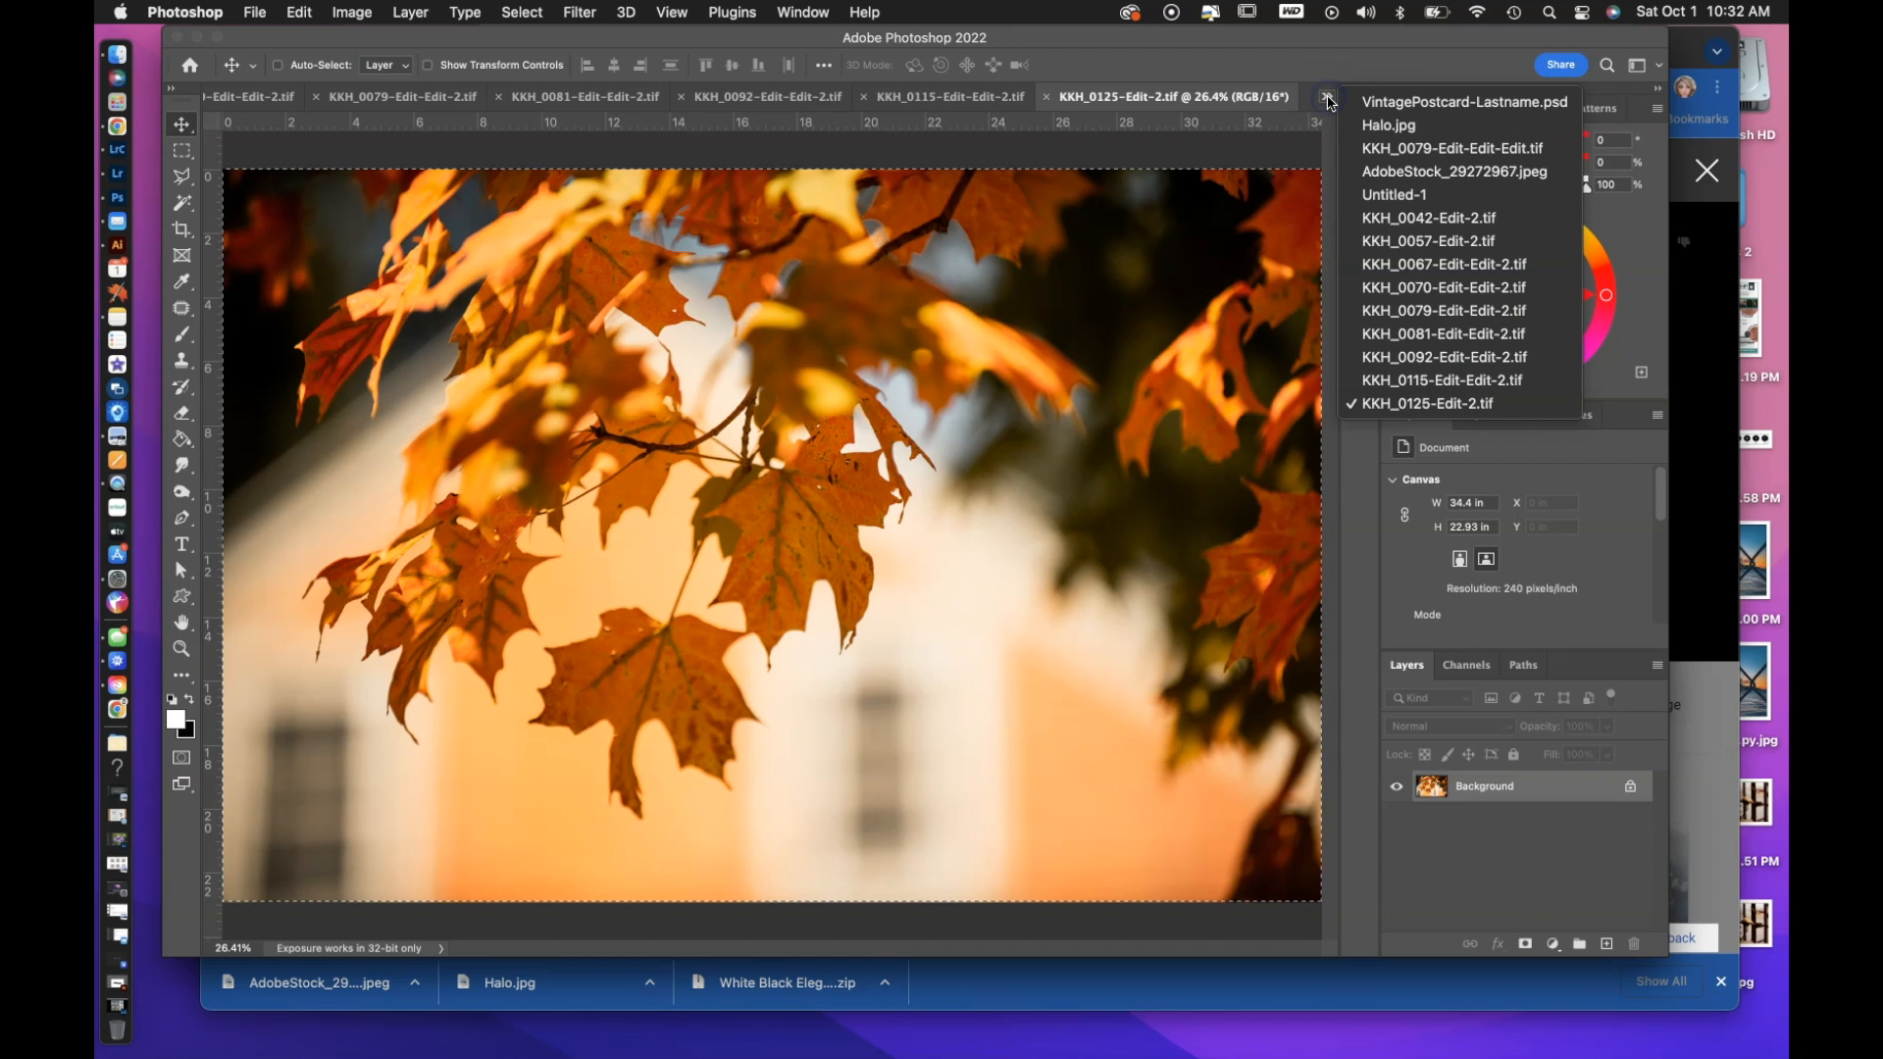
Switch to the Untitled-1 postcard document among the open Photoshop files.
left_click(1375, 195)
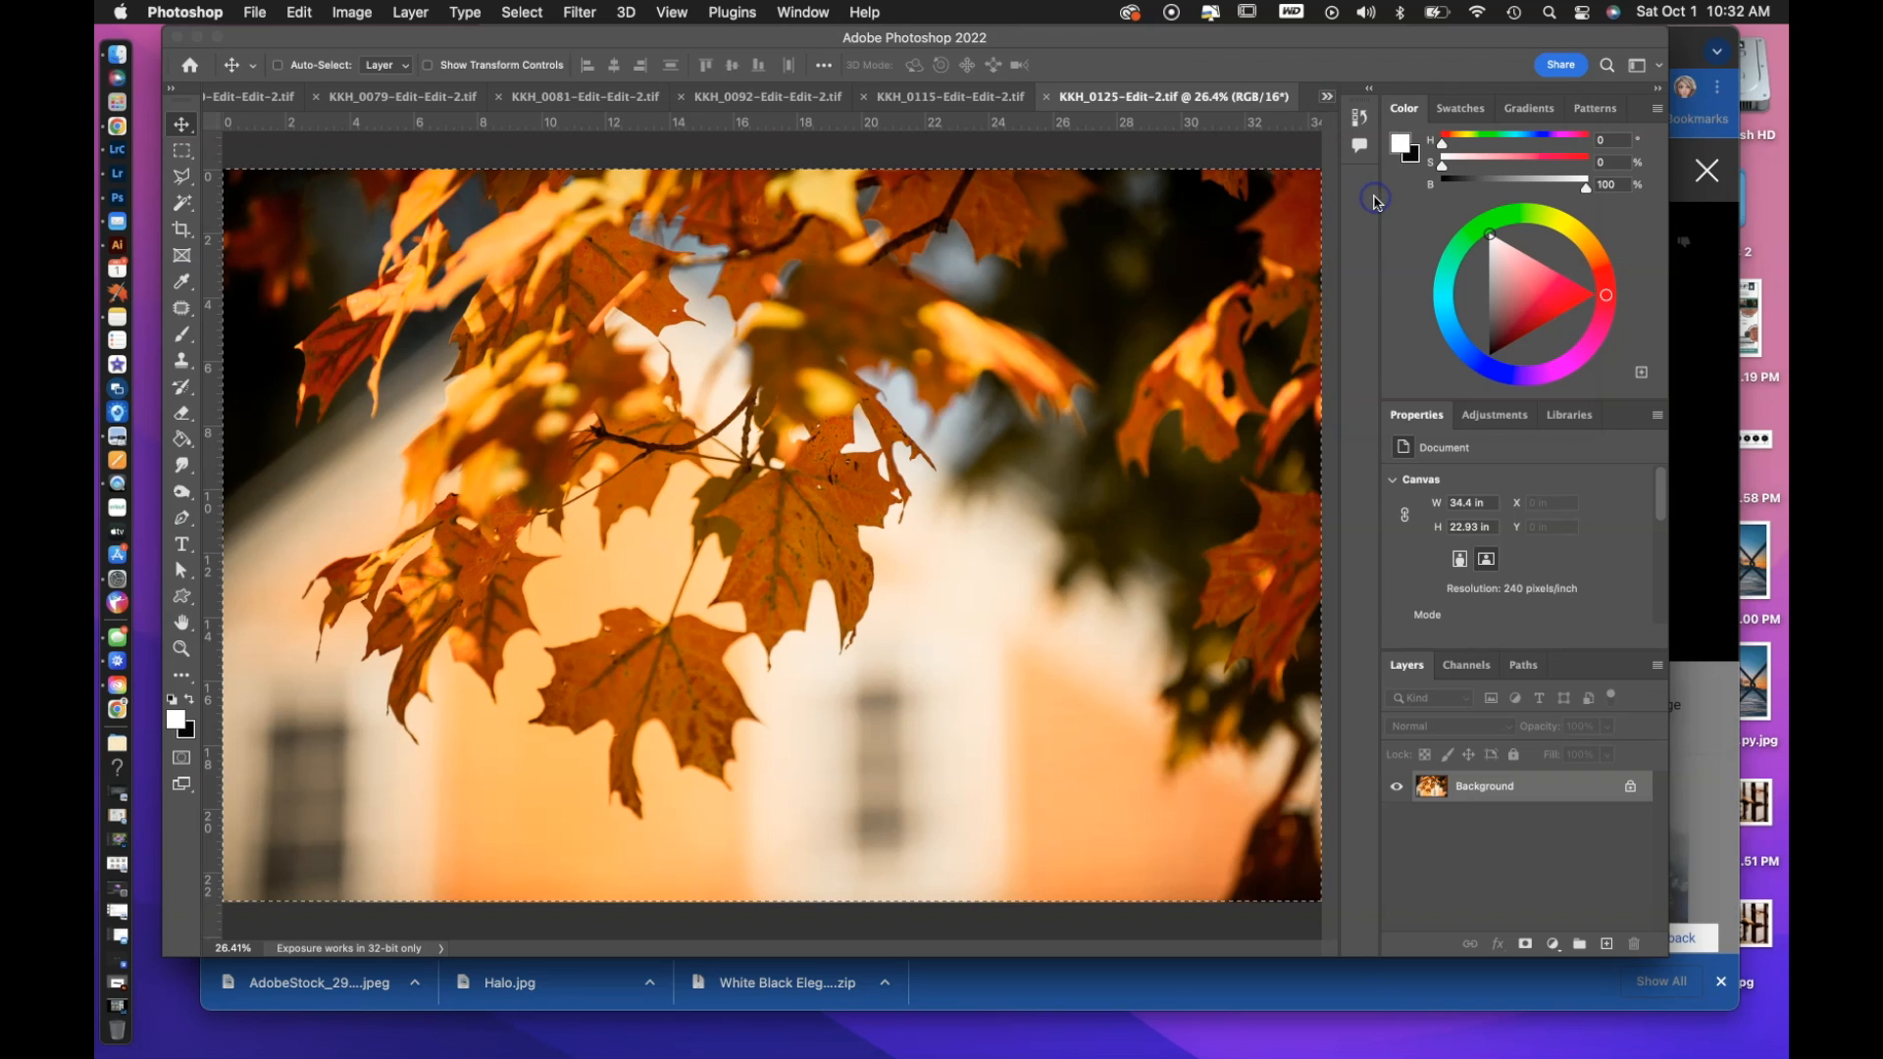
left_click(1327, 98)
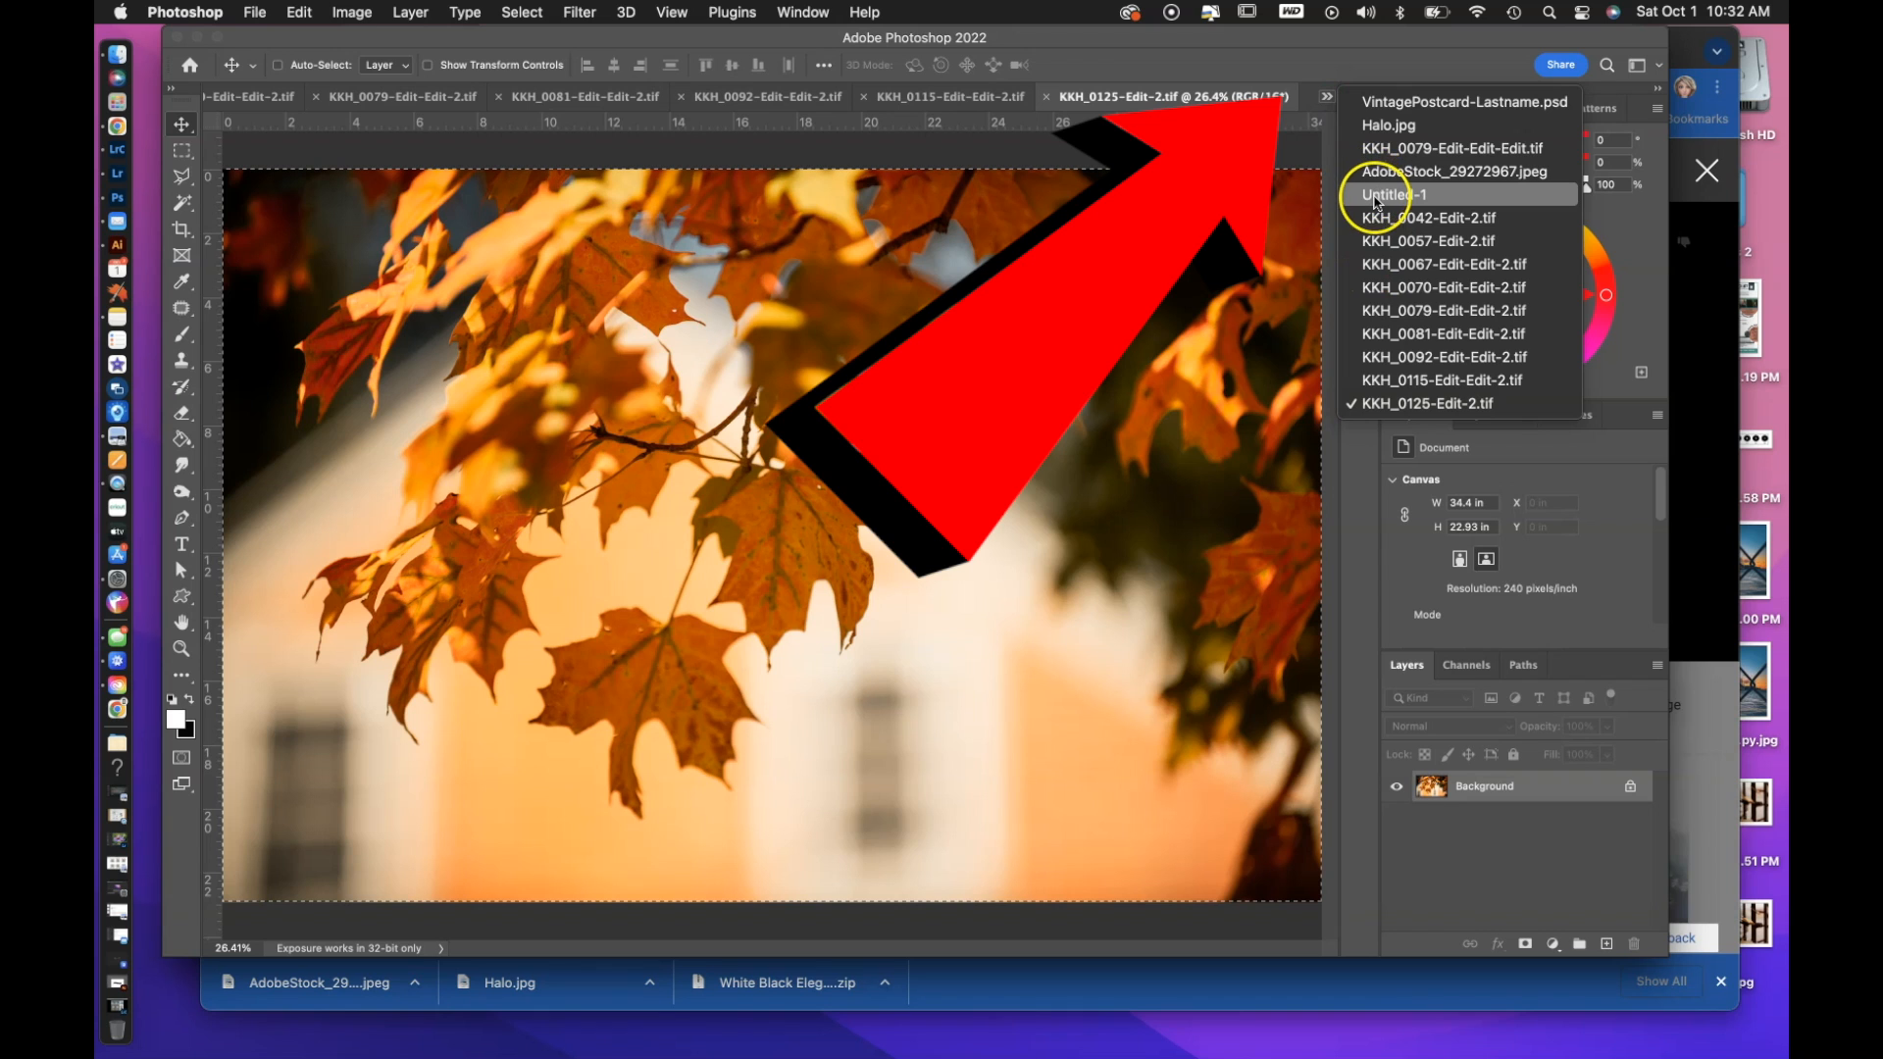
left_click(1376, 201)
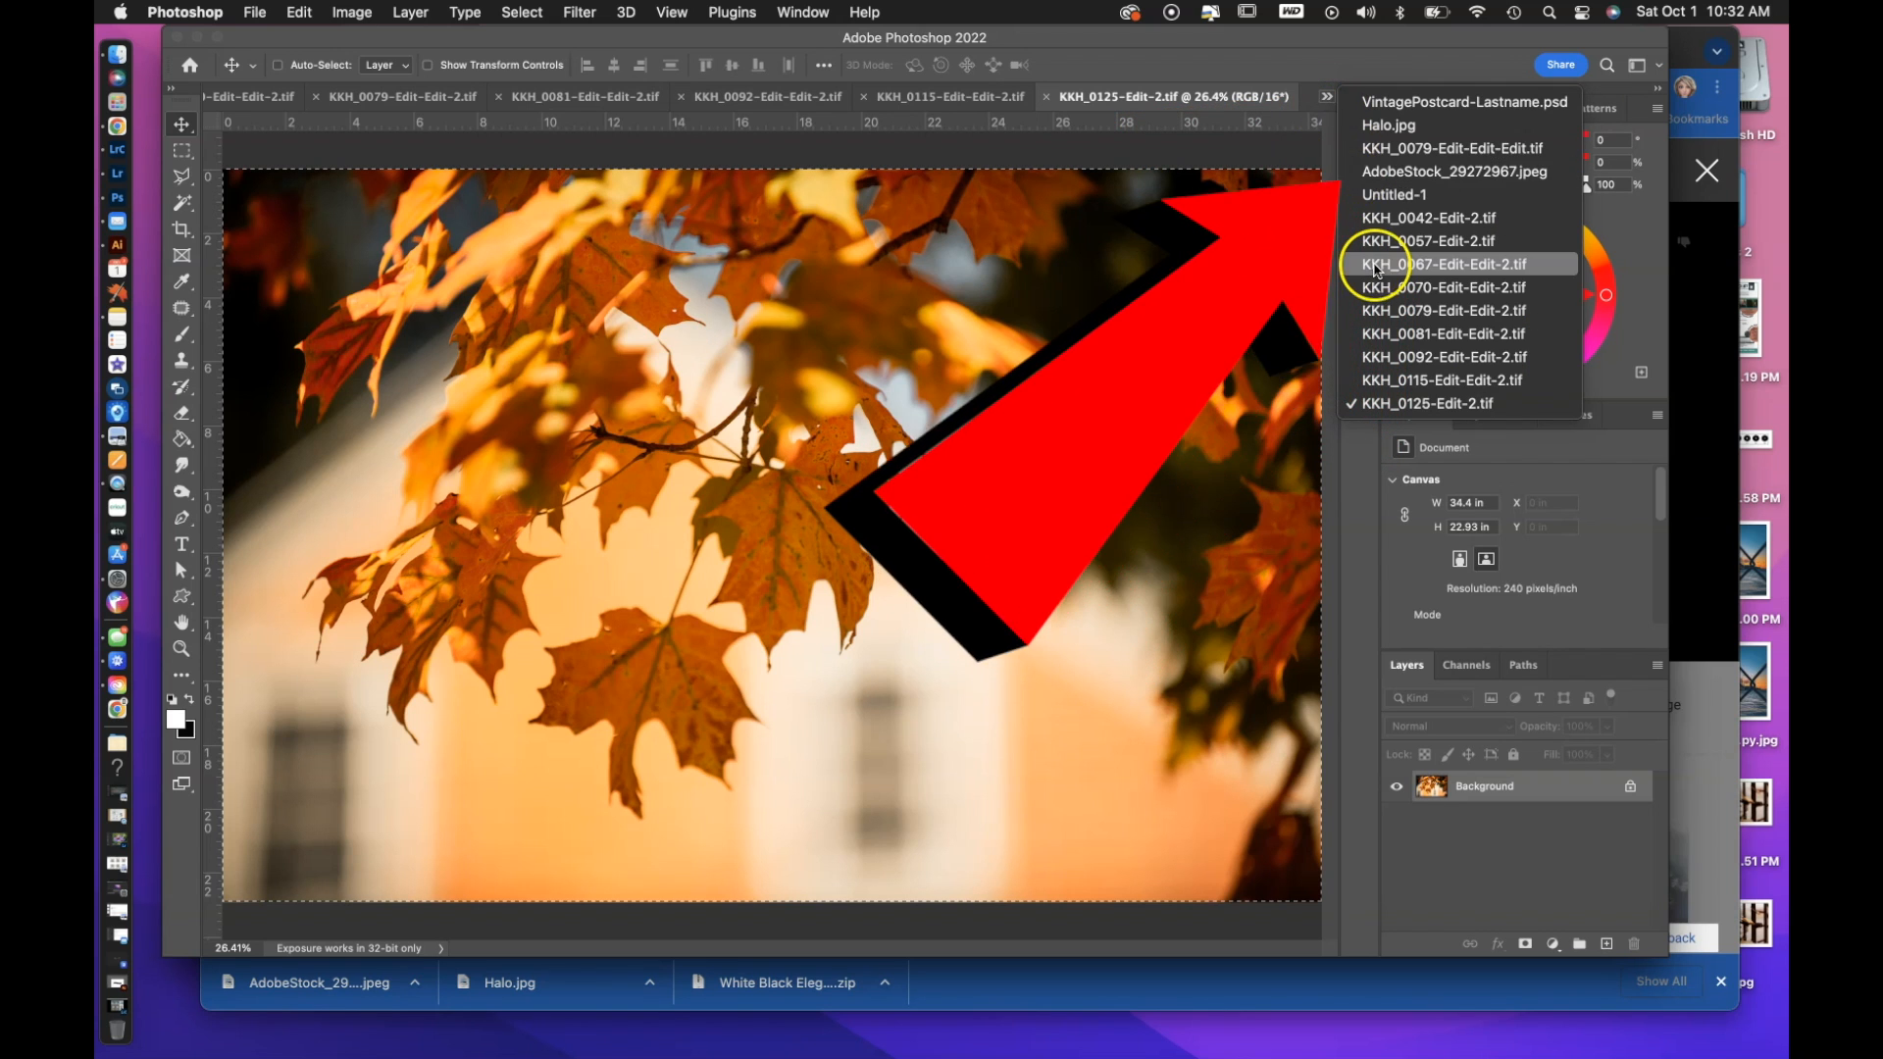
left_click(1376, 201)
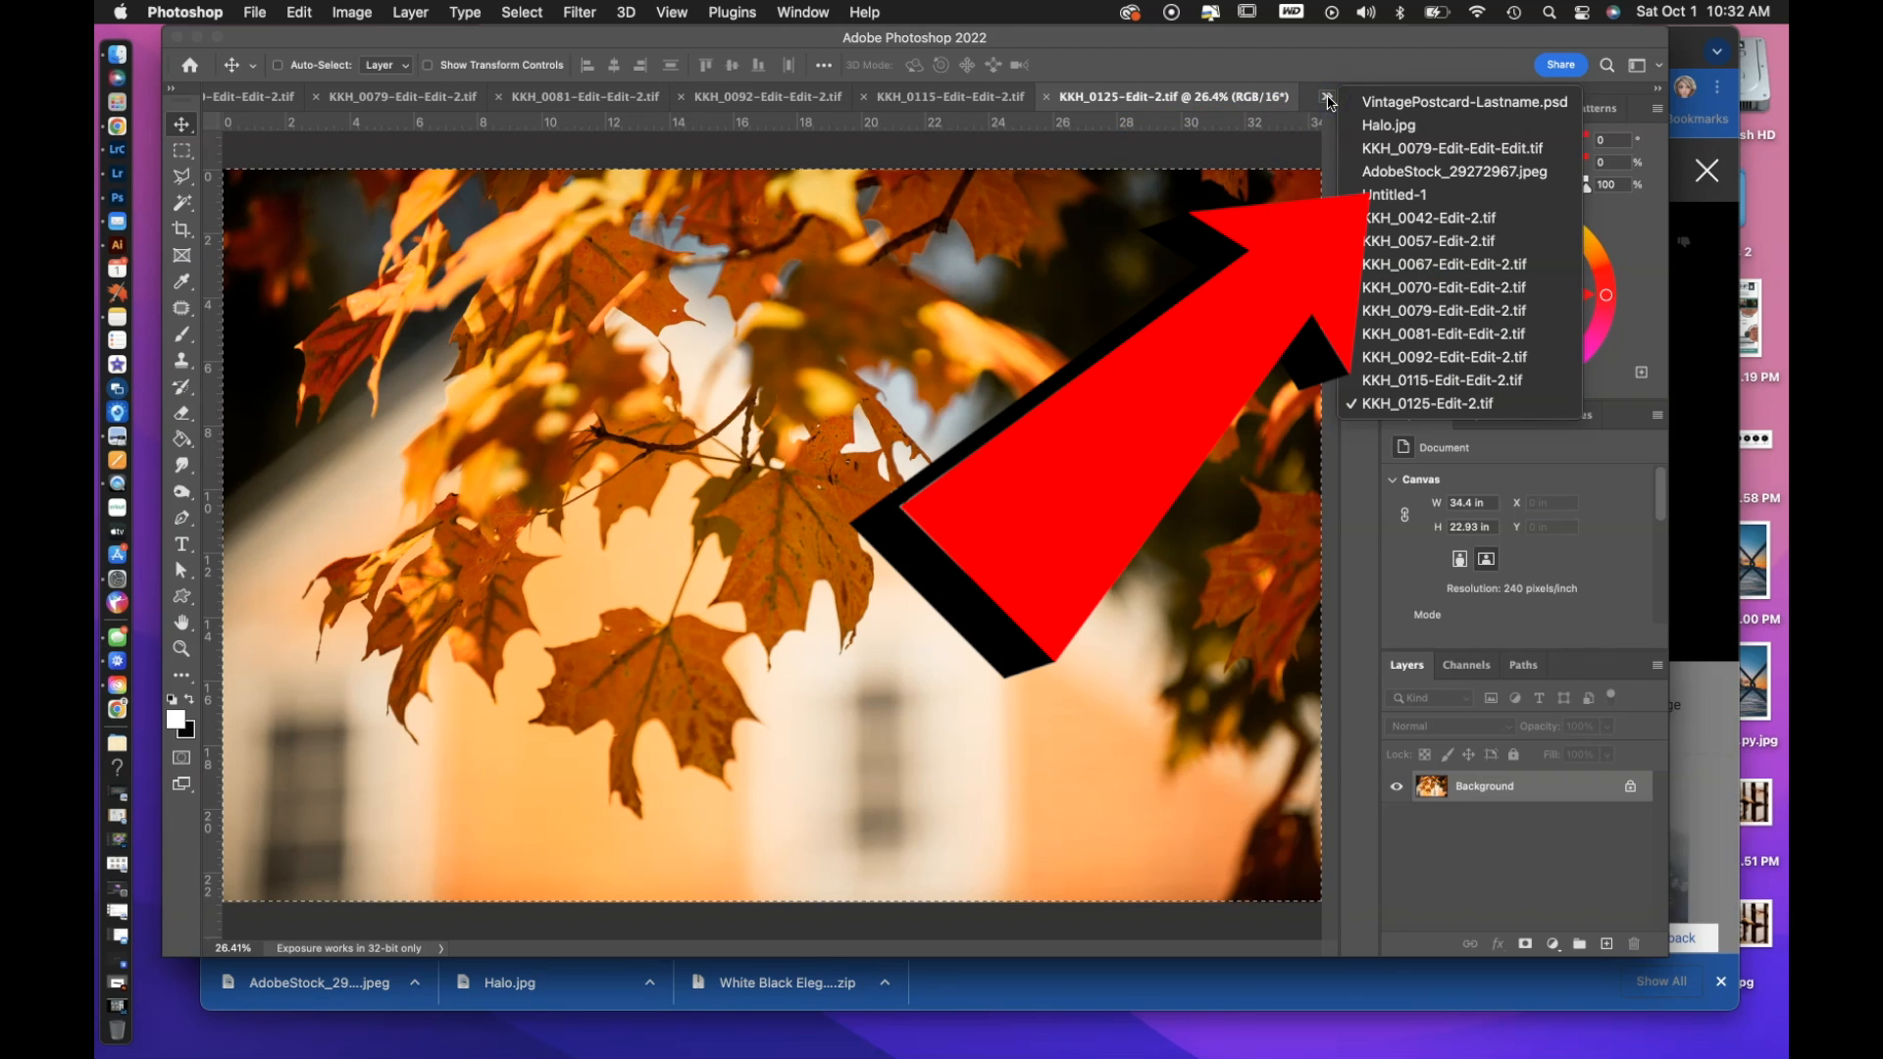
left_click(1373, 195)
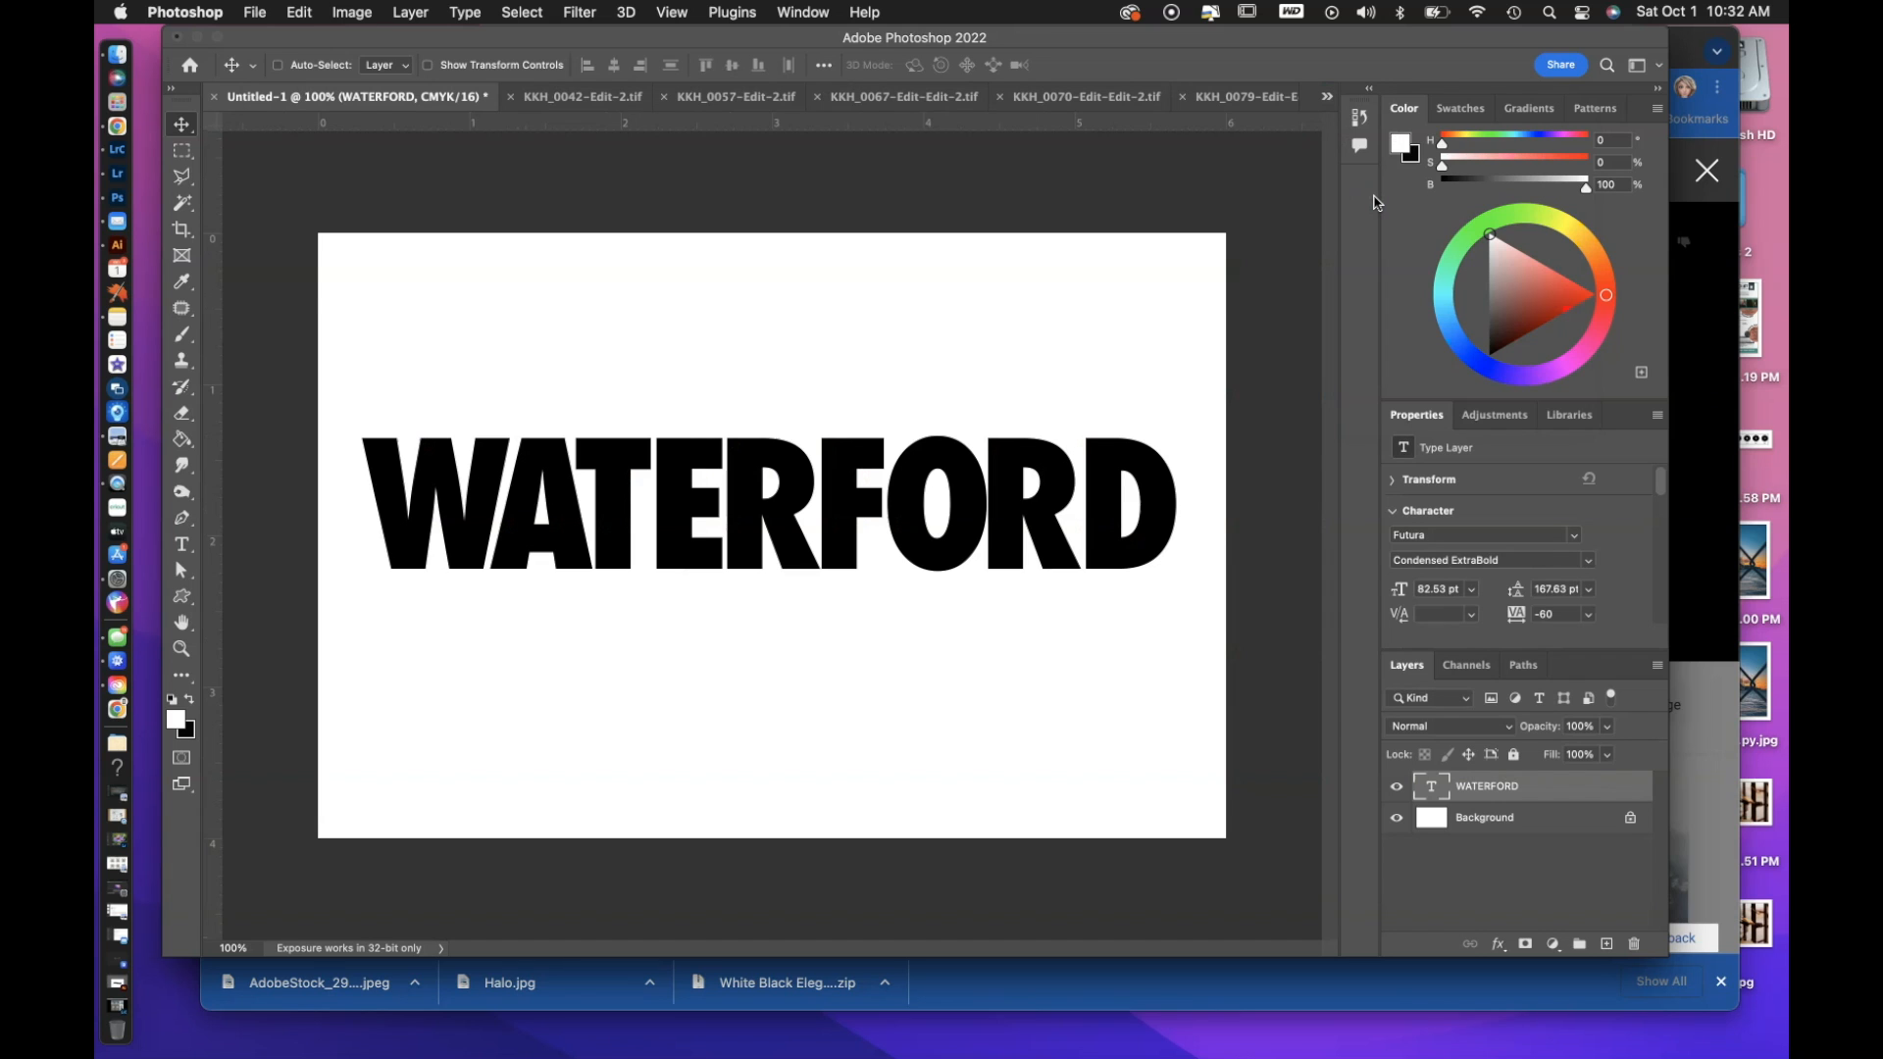
Copy the entire KKH_0125-Edit-2.tif leaf photo and paste it as a new layer in the Untitled-1 postcard document.
key("ctrl+minus")
key("ctrl+minus")
key("ctrl+minus")
key("ctrl+minus")
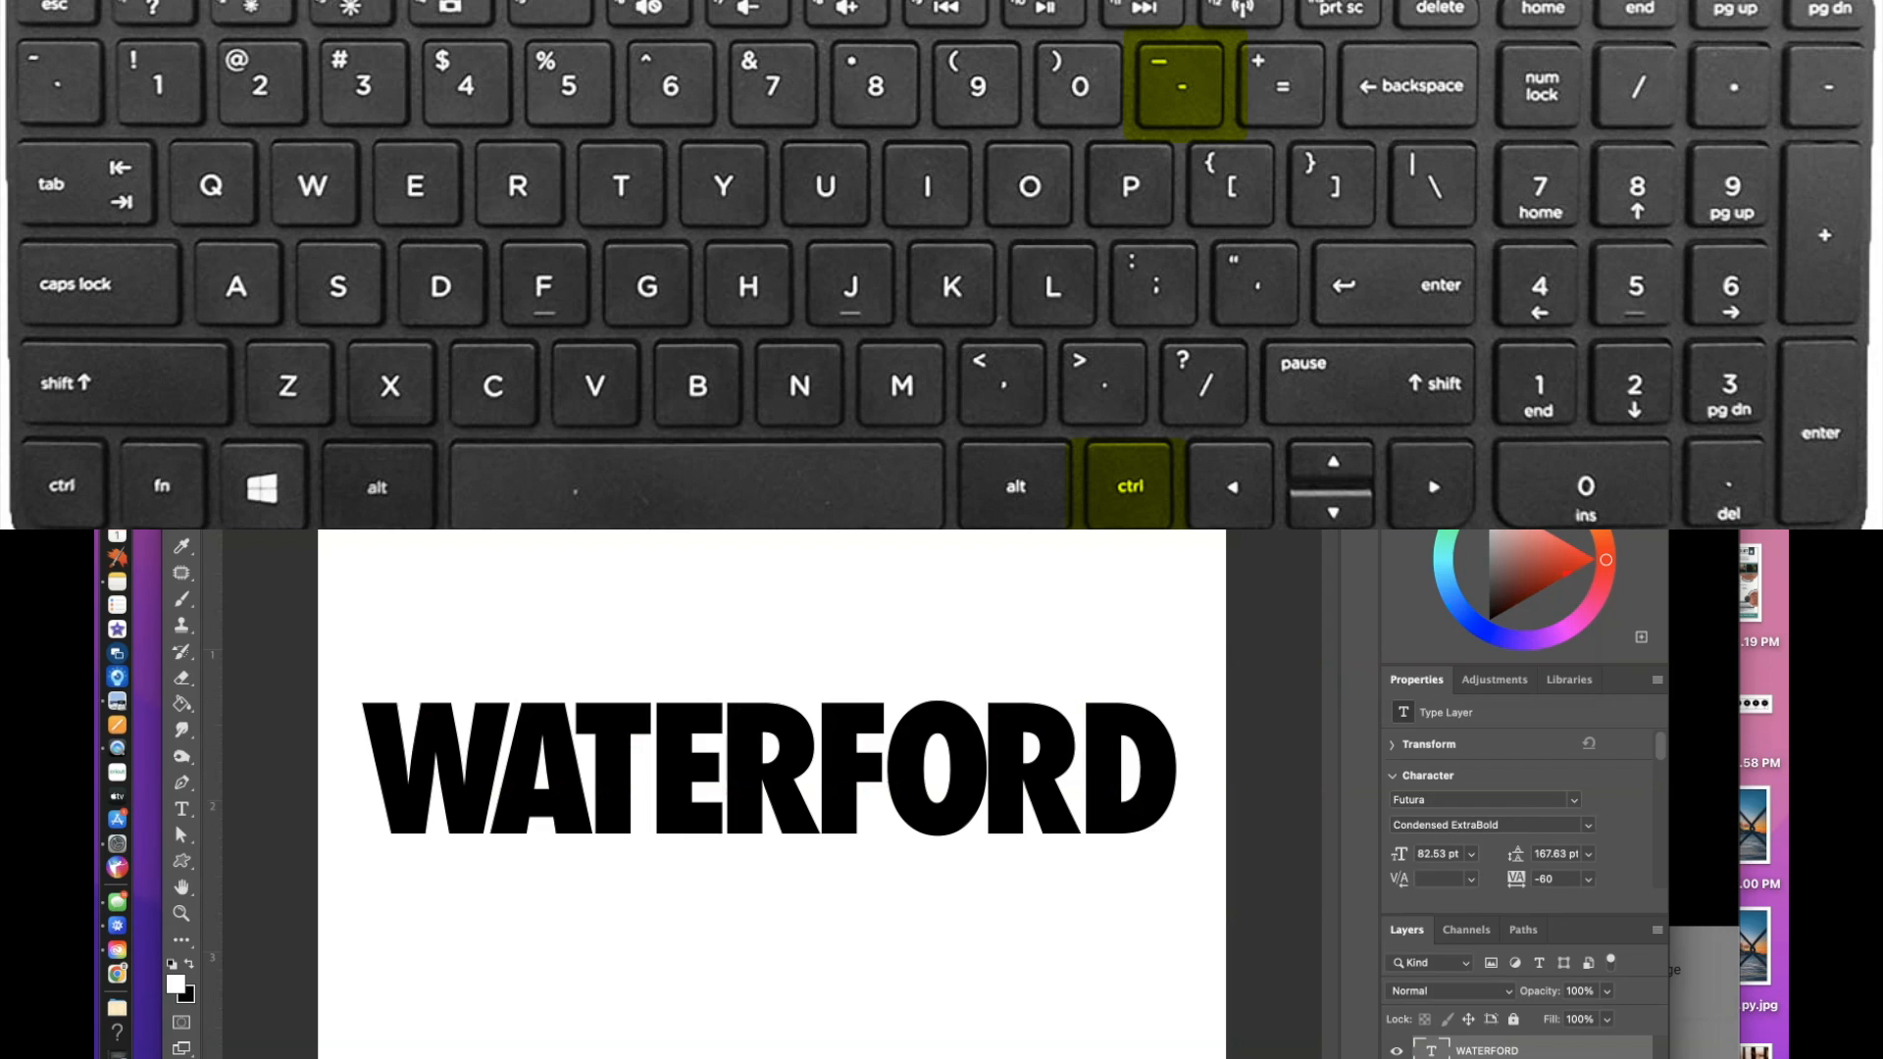
key("ctrl+minus")
key("ctrl+minus")
key("ctrl+minus")
key("ctrl+minus")
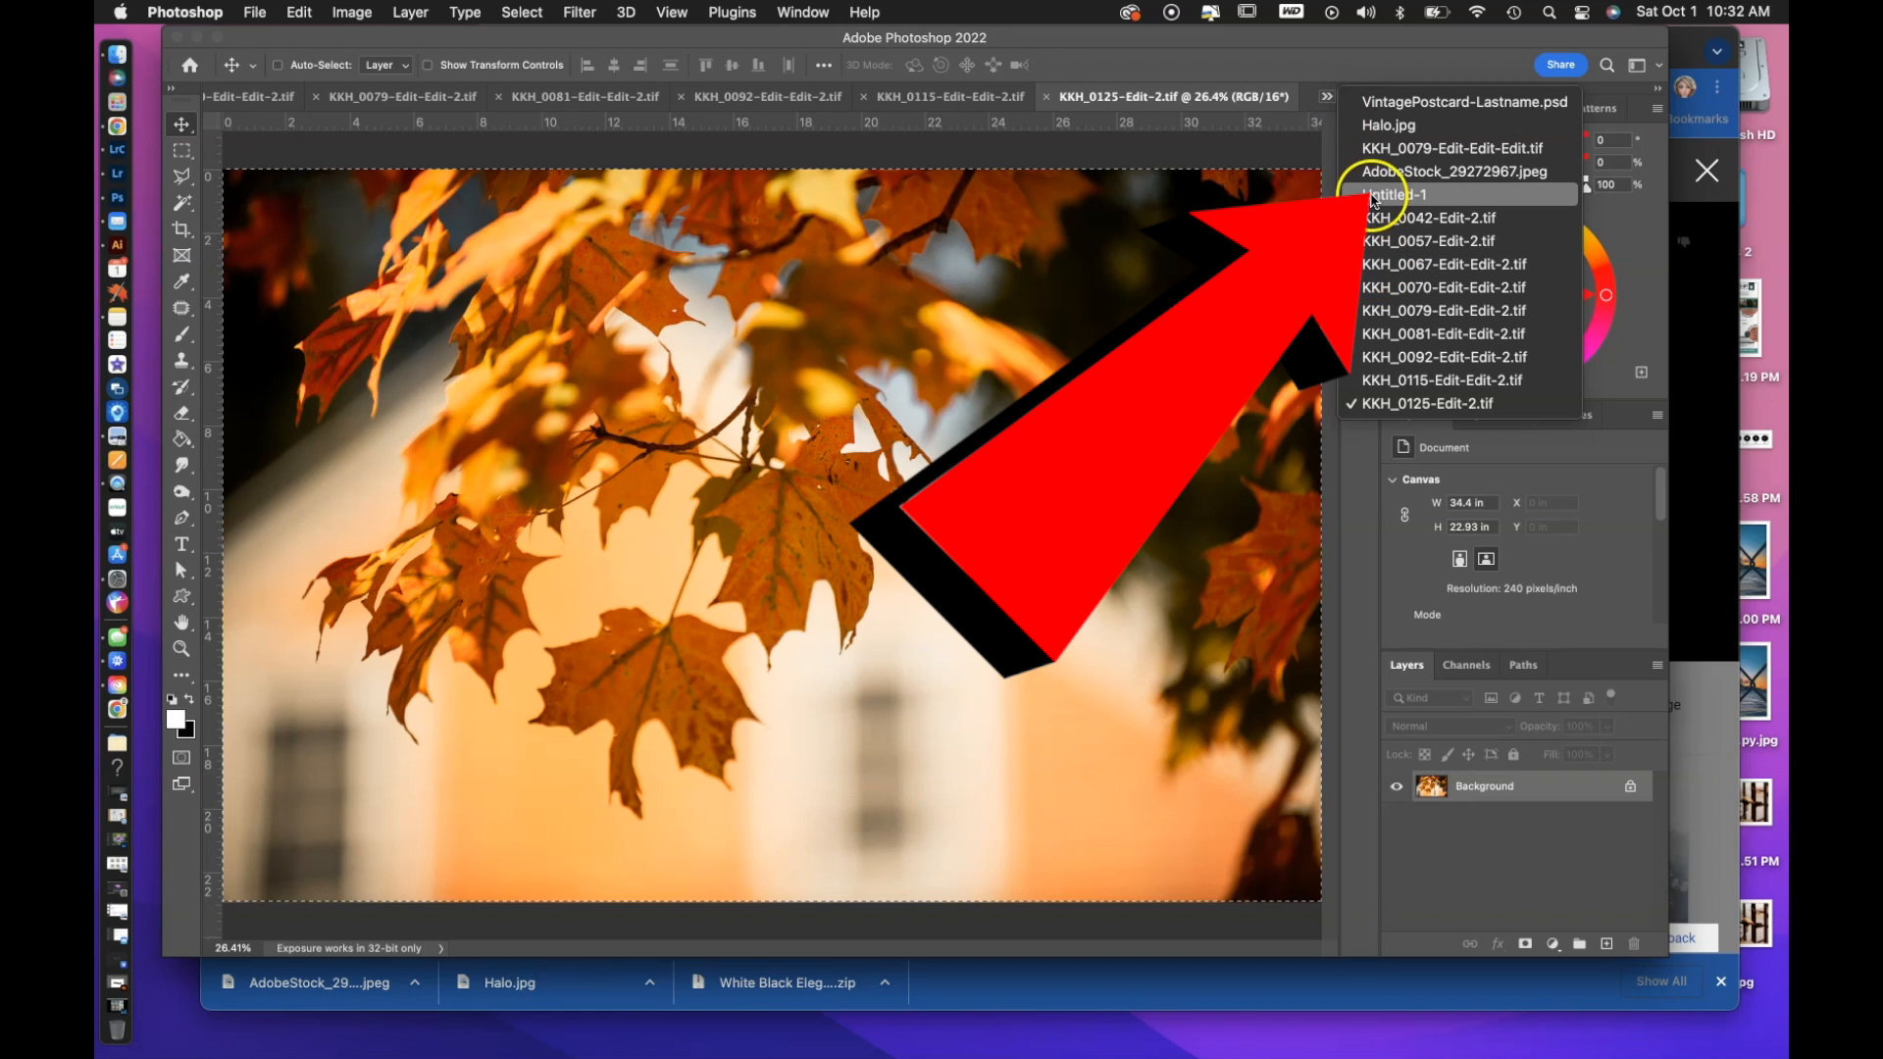
left_click(1376, 196)
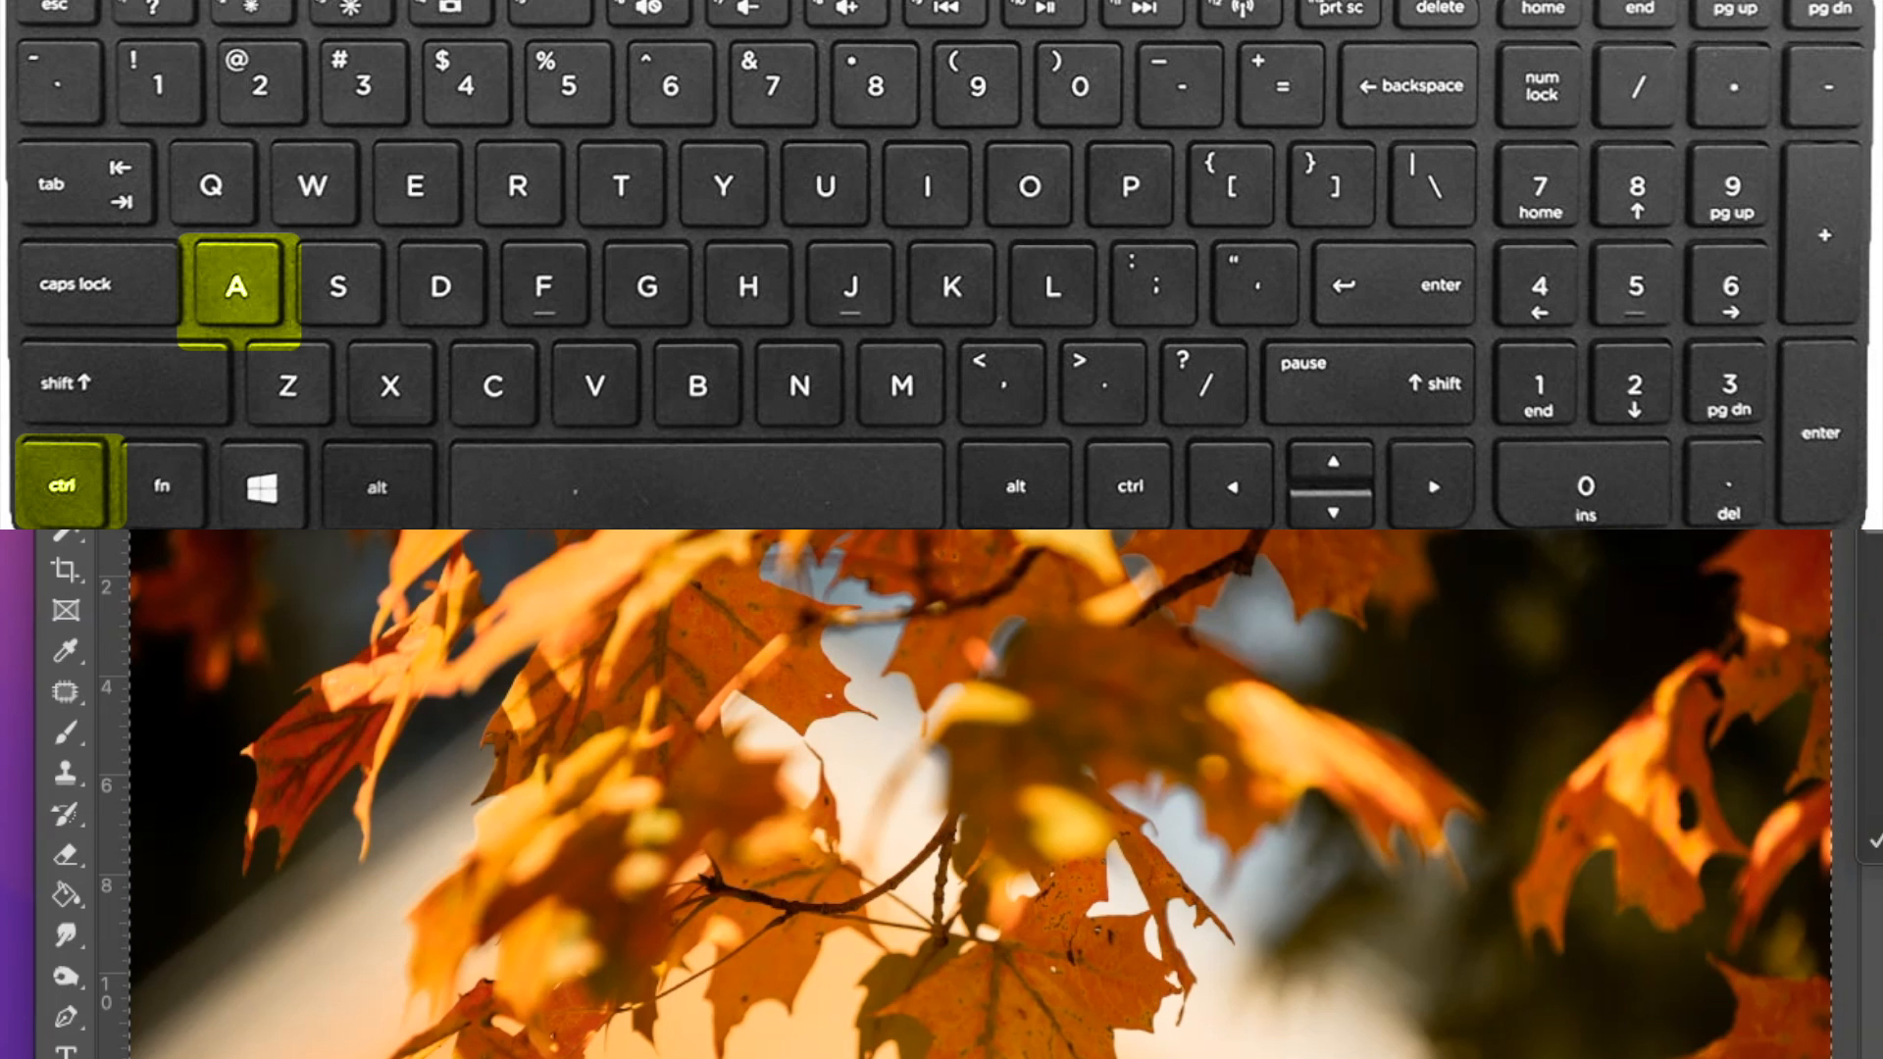
key("ctrl+c")
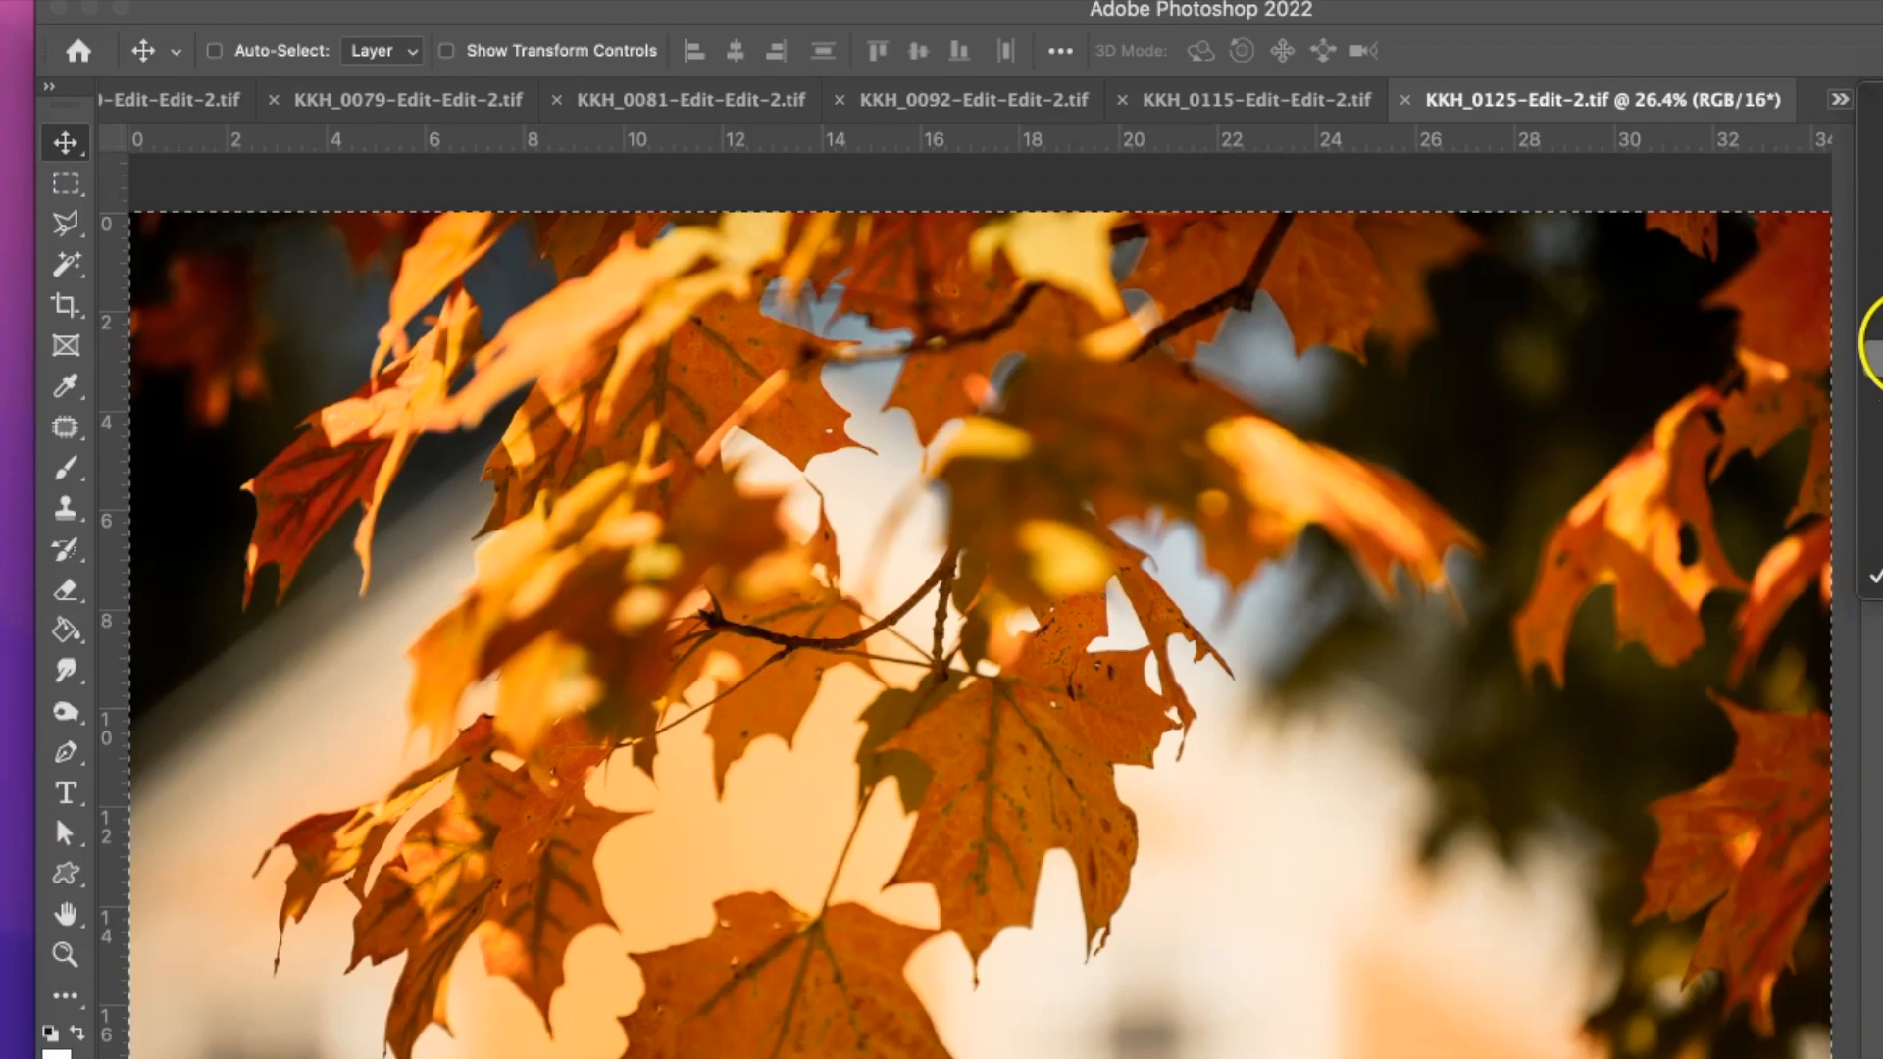
left_click(1327, 99)
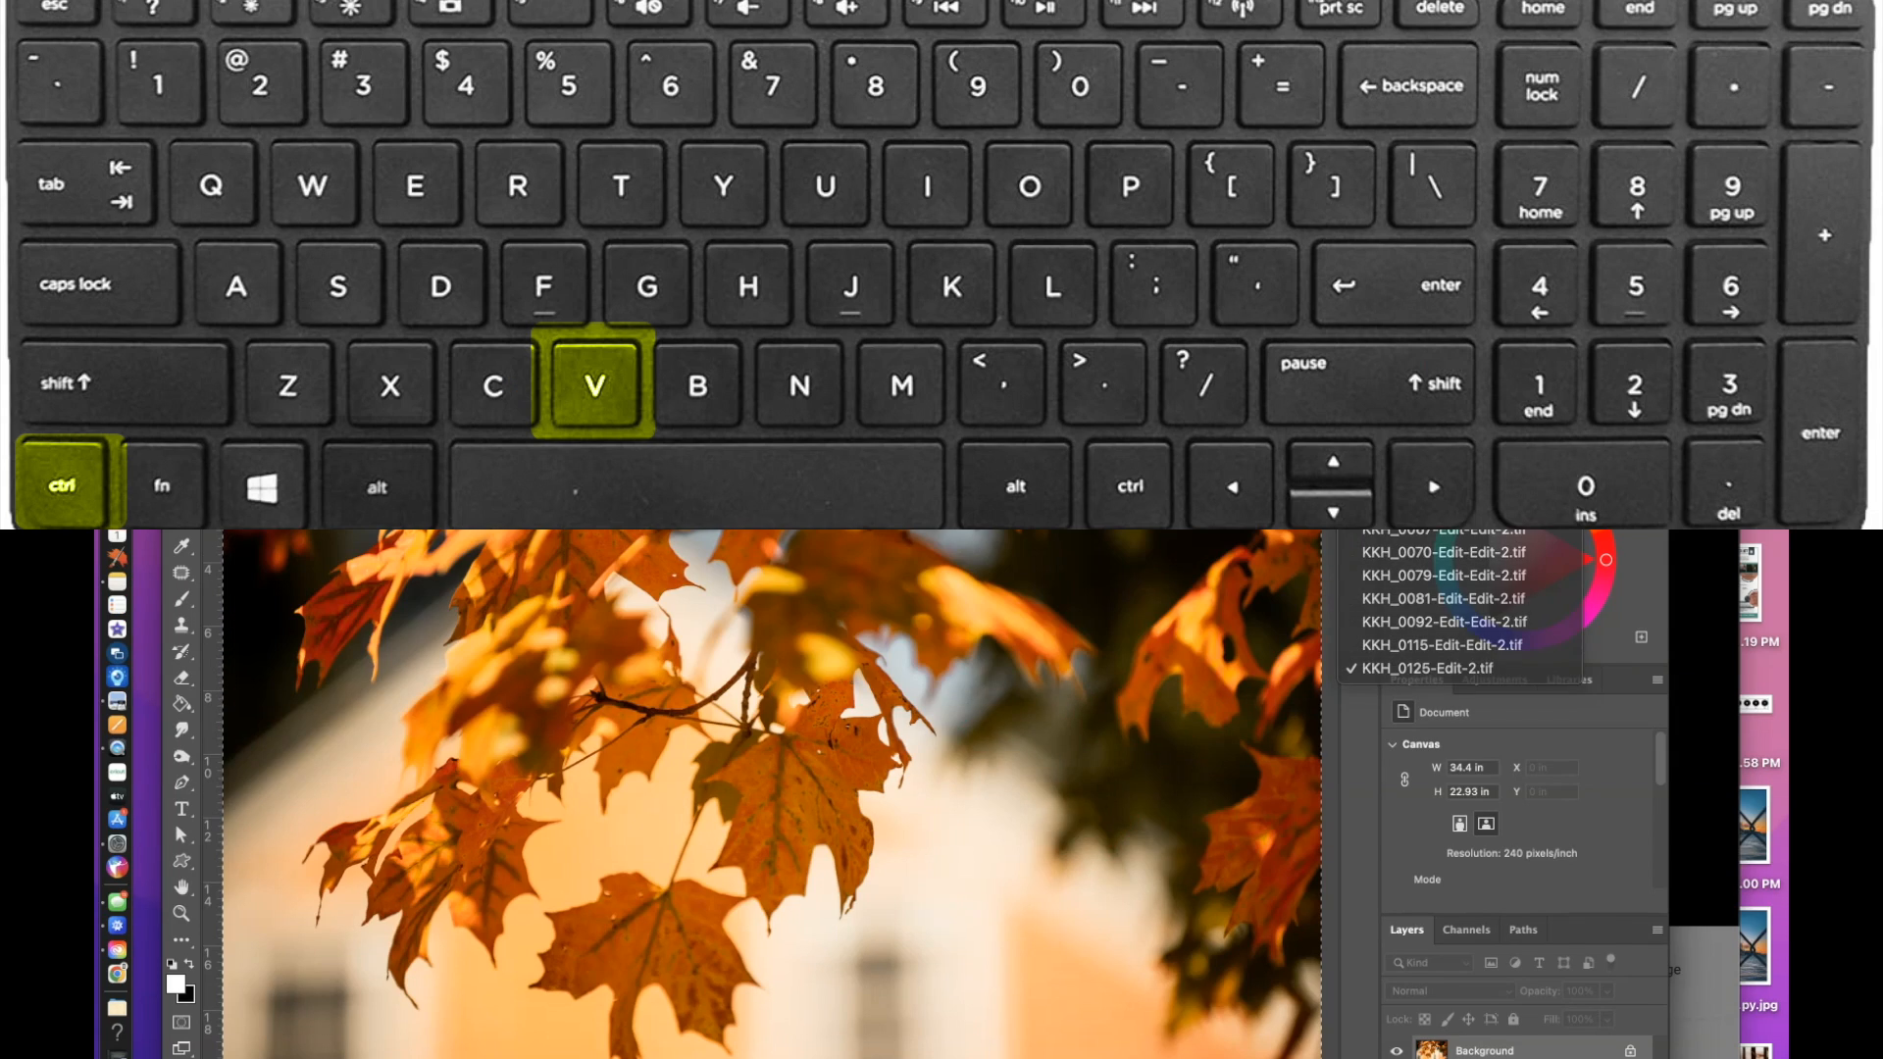
left_click(1371, 193)
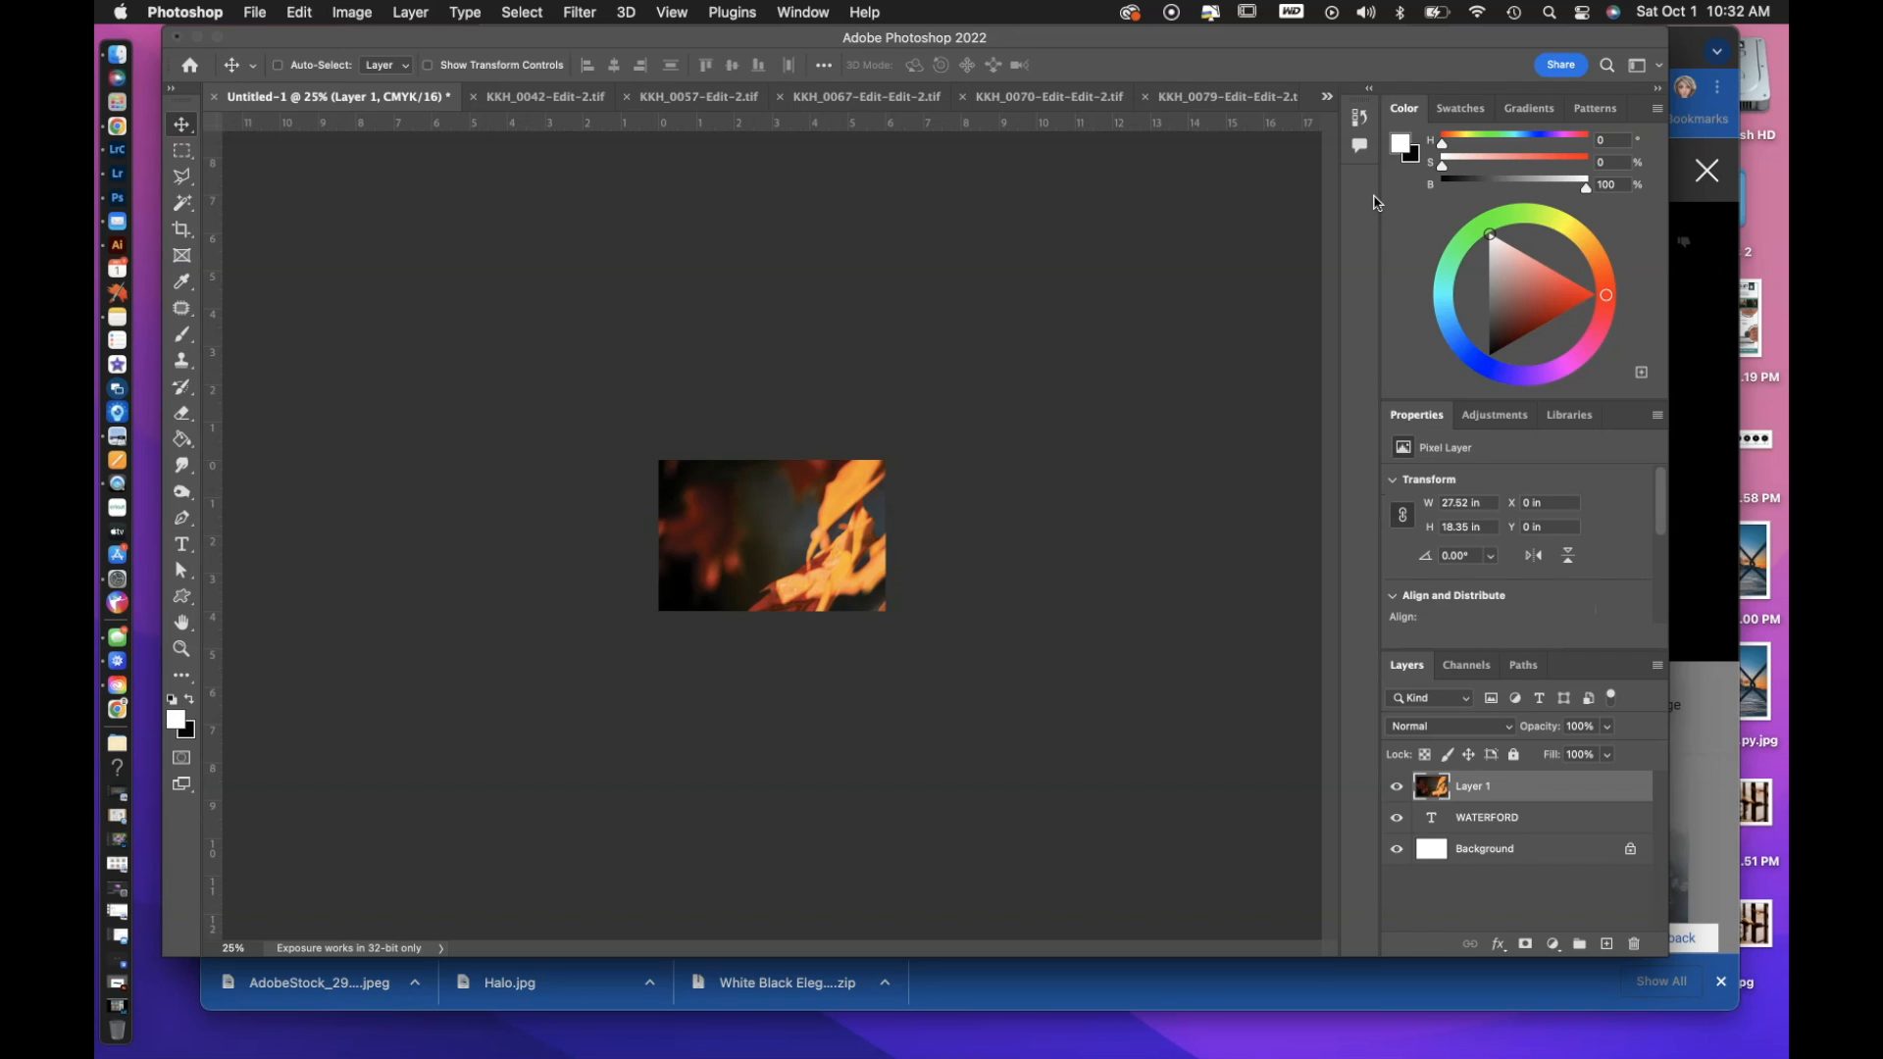
Scale the pasted leaf photo down to about 4.87% and position it over the letters R and F of WATERFORD.
key("super+t")
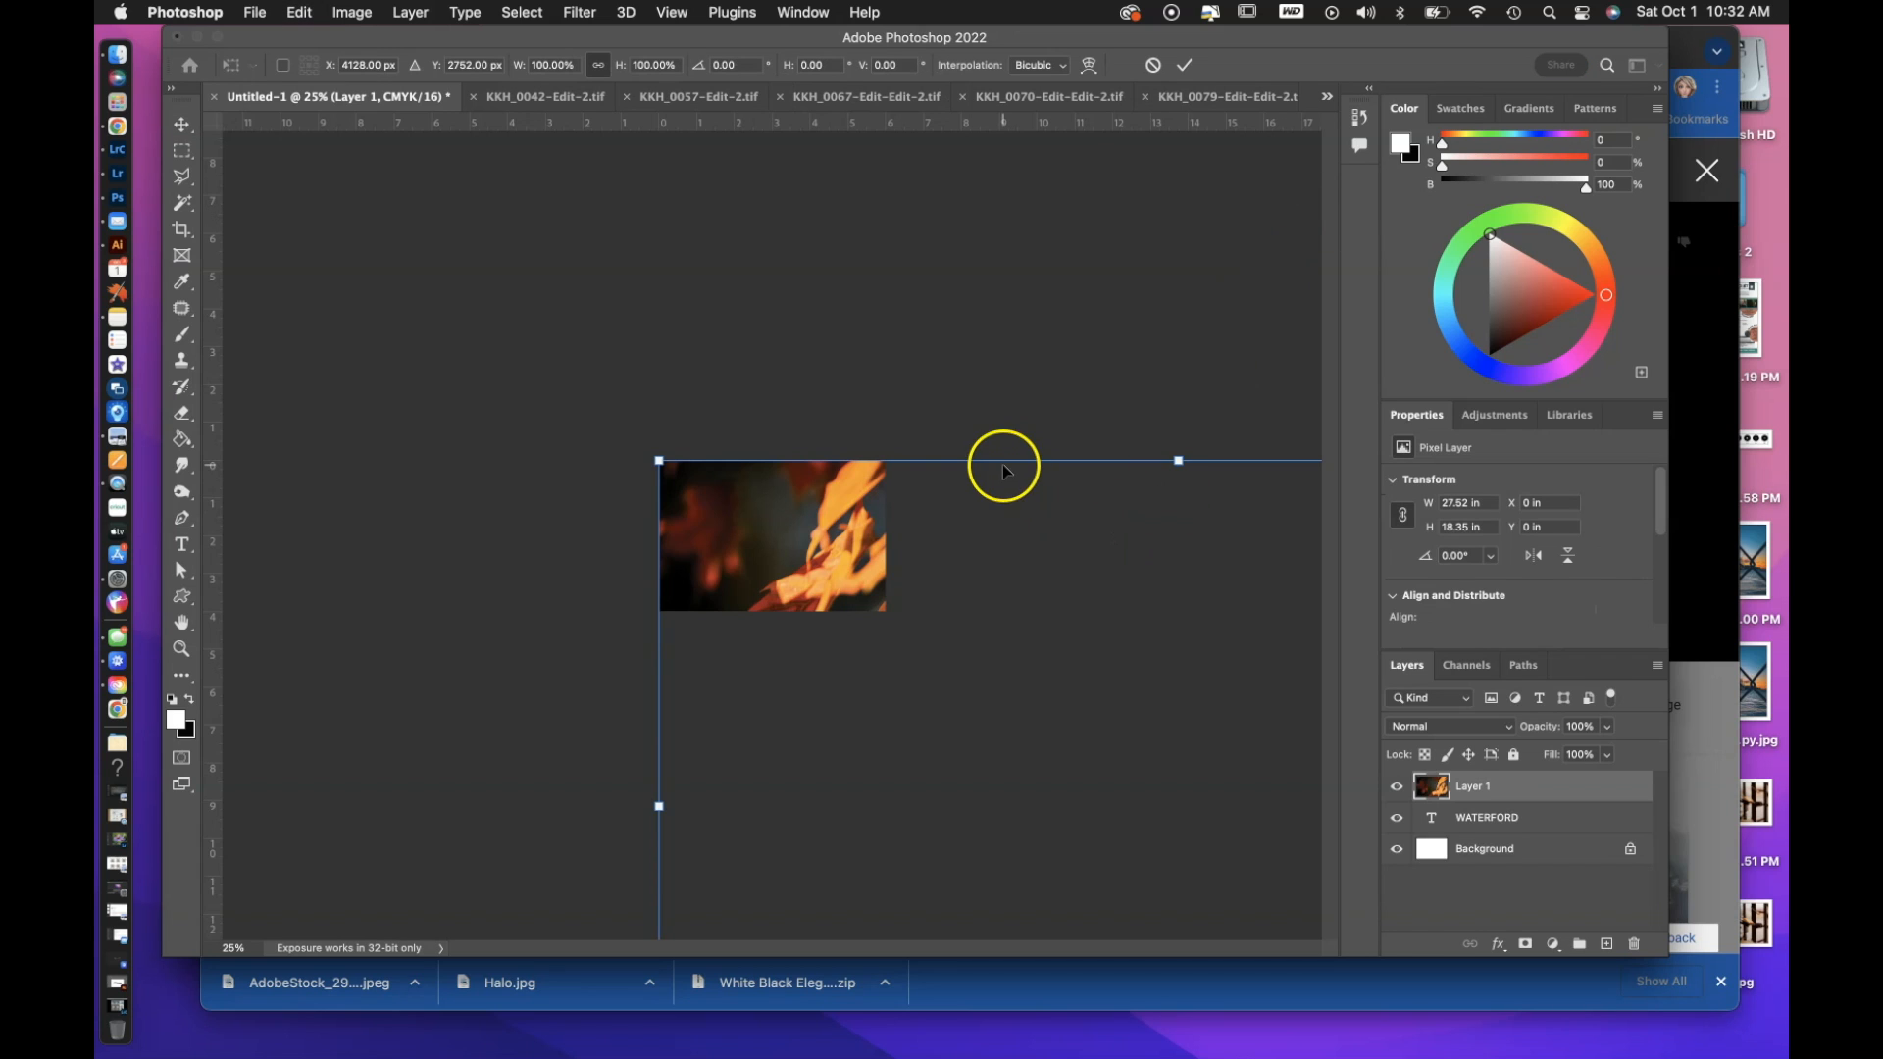
left_click_drag(1016, 517, 723, 286)
left_click_drag(360, 232, 776, 539)
left_click_drag(967, 433, 732, 530)
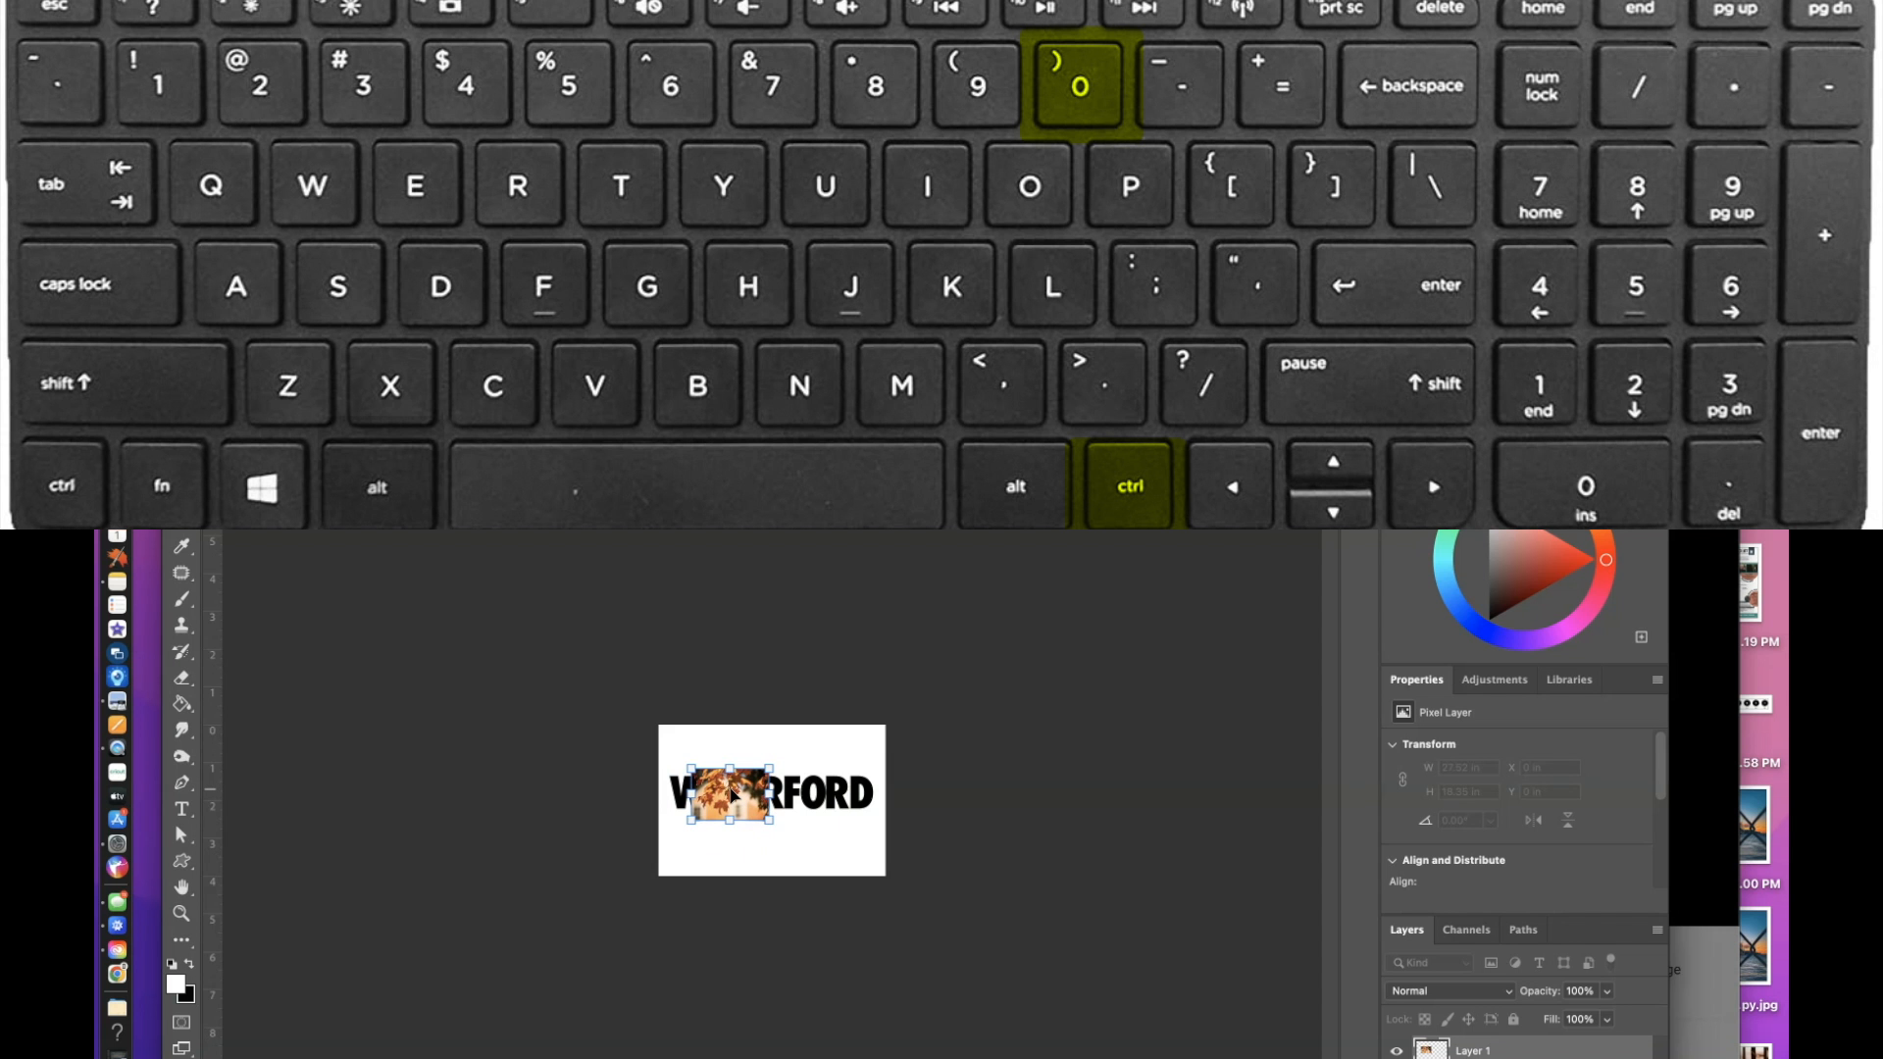
key("ctrl+0")
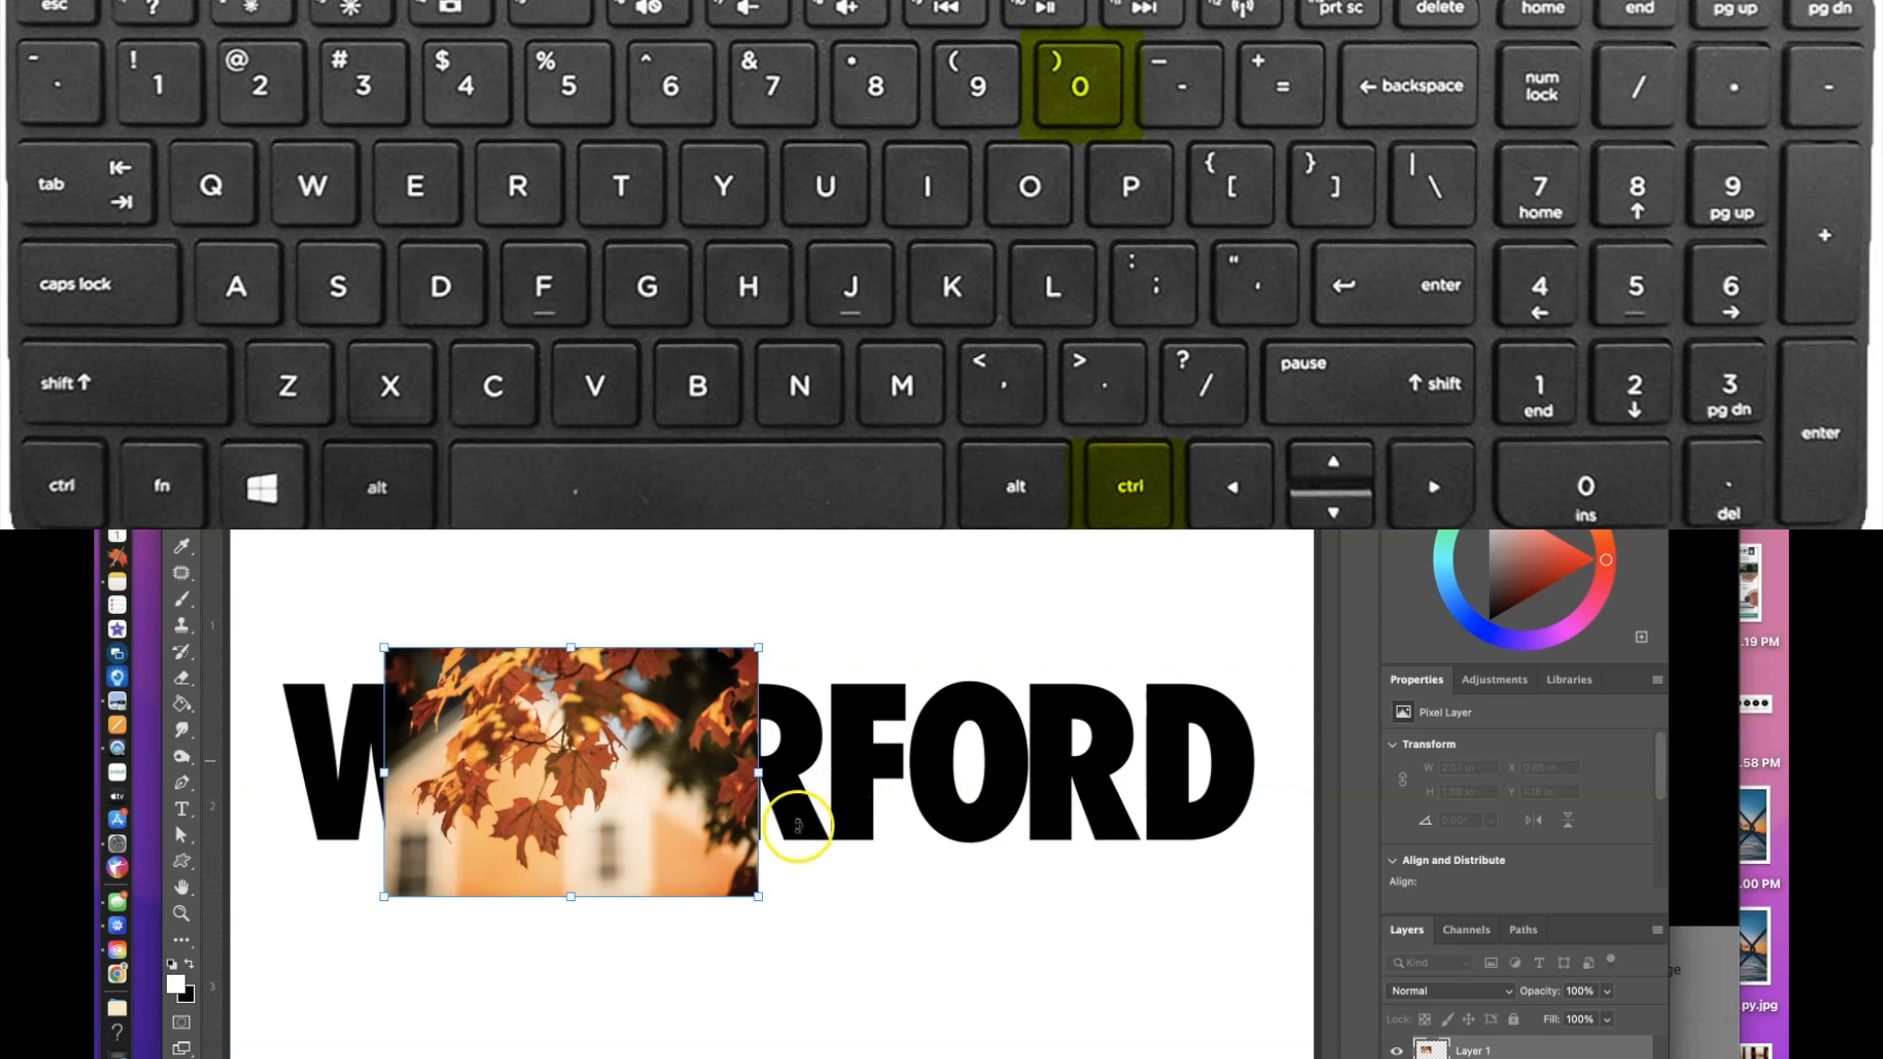
left_click_drag(383, 899, 516, 809)
left_click_drag(586, 716, 834, 739)
left_click_drag(833, 474, 779, 480)
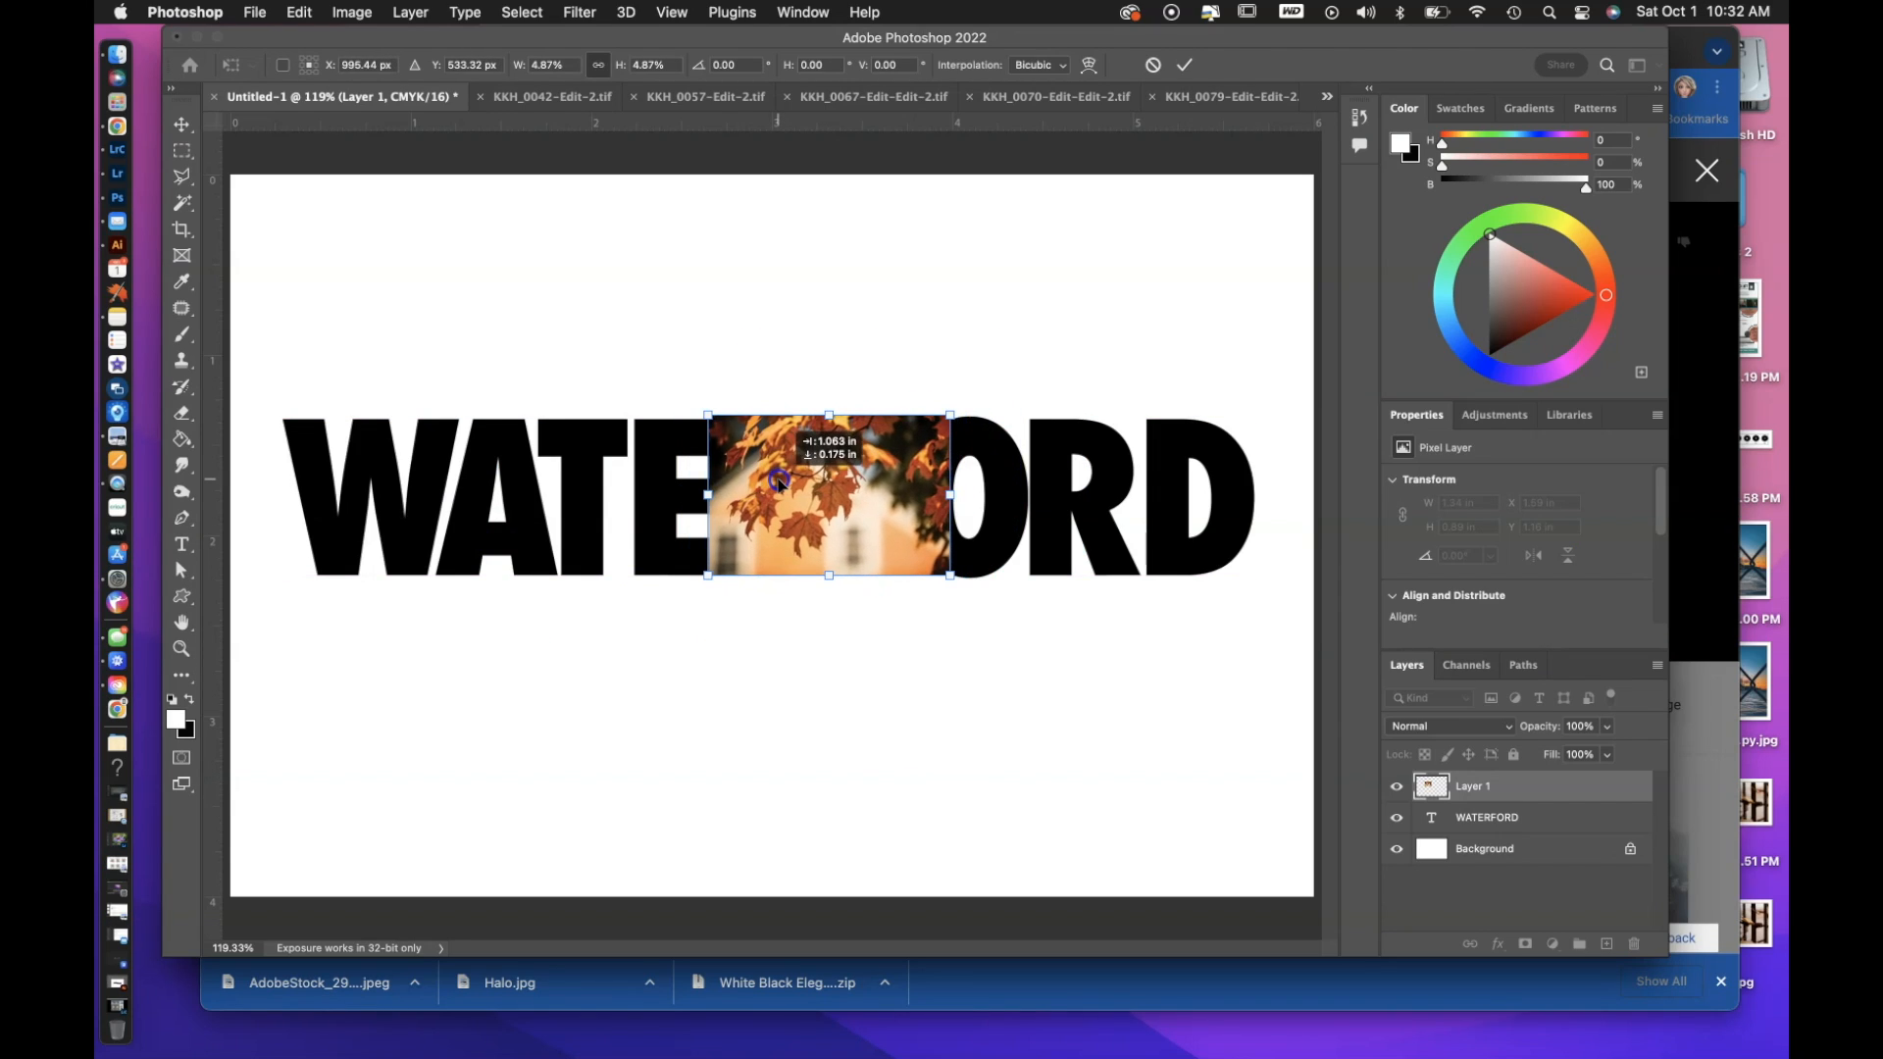
Clip the leaf photo on Layer 1 to the WATERFORD text layer with a clipping mask.
right_click(1543, 785)
mouse_move(775, 478)
left_mouse_down()
mouse_move(869, 480)
mouse_move(777, 480)
left_mouse_up()
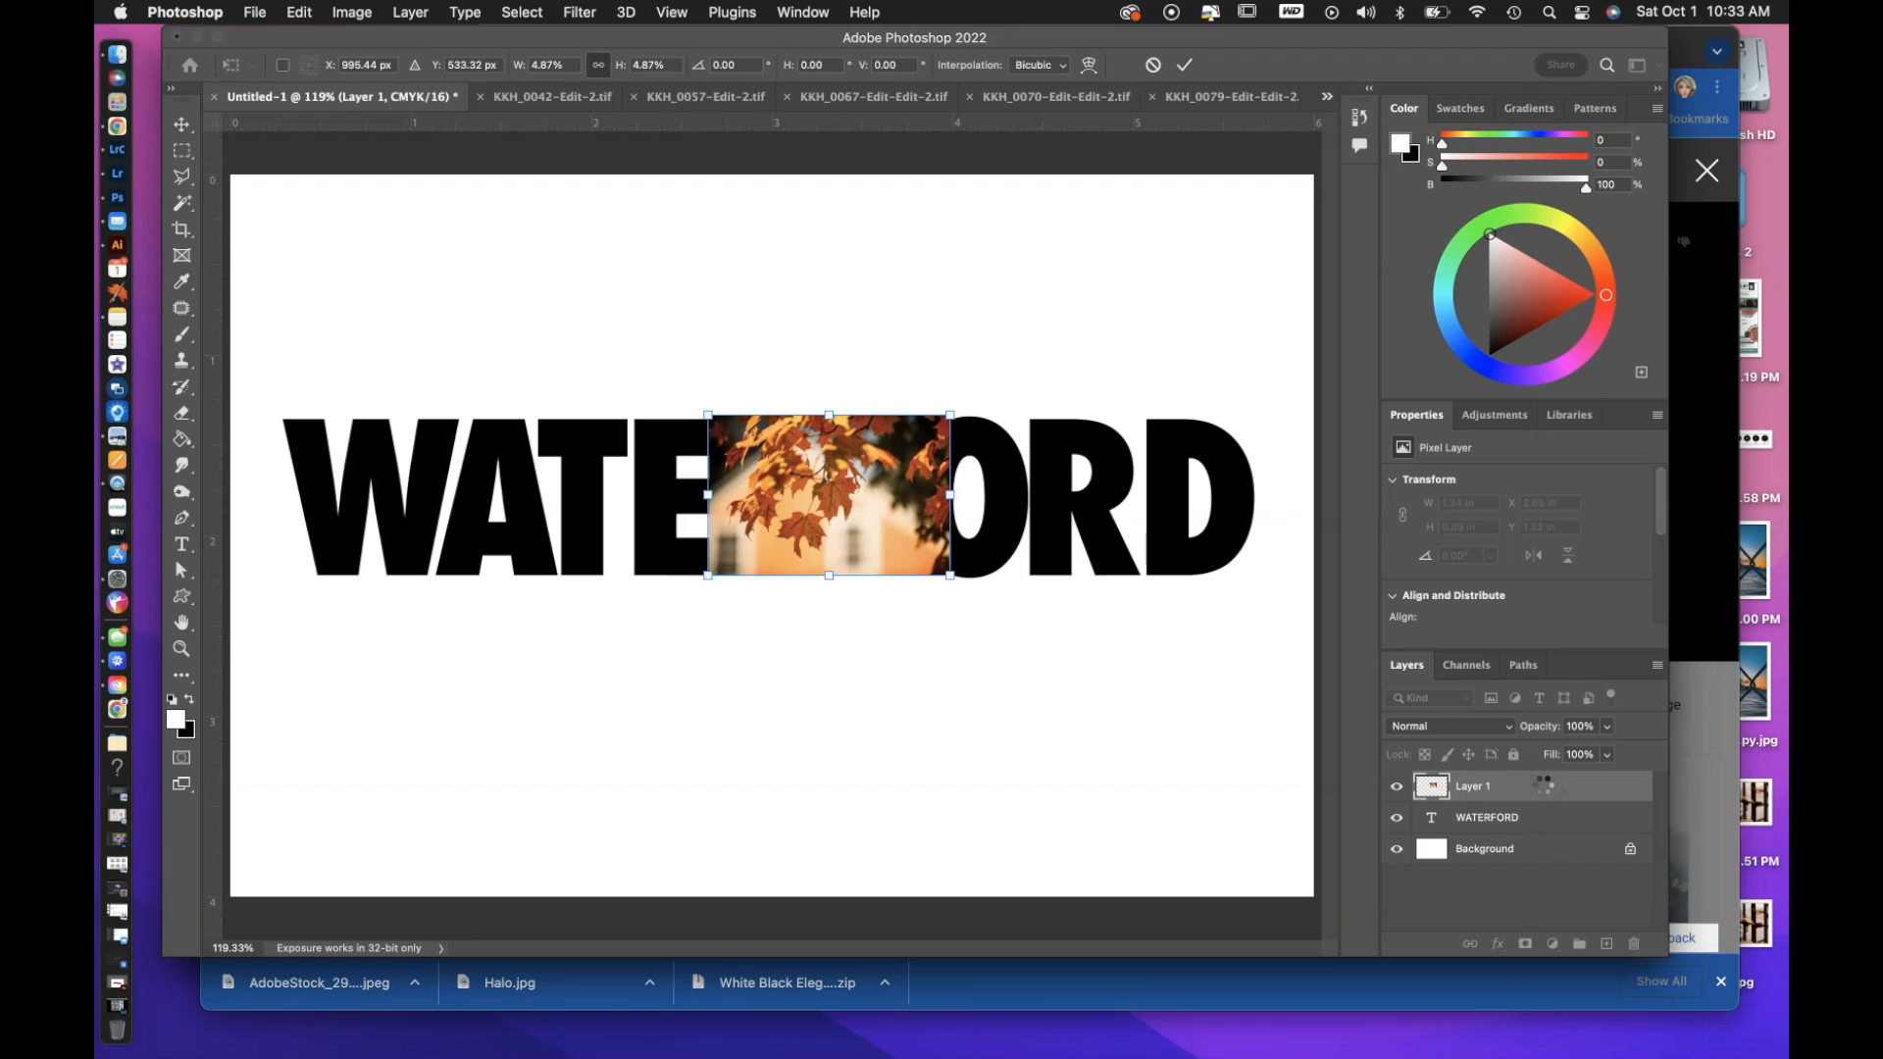
right_click(1544, 785)
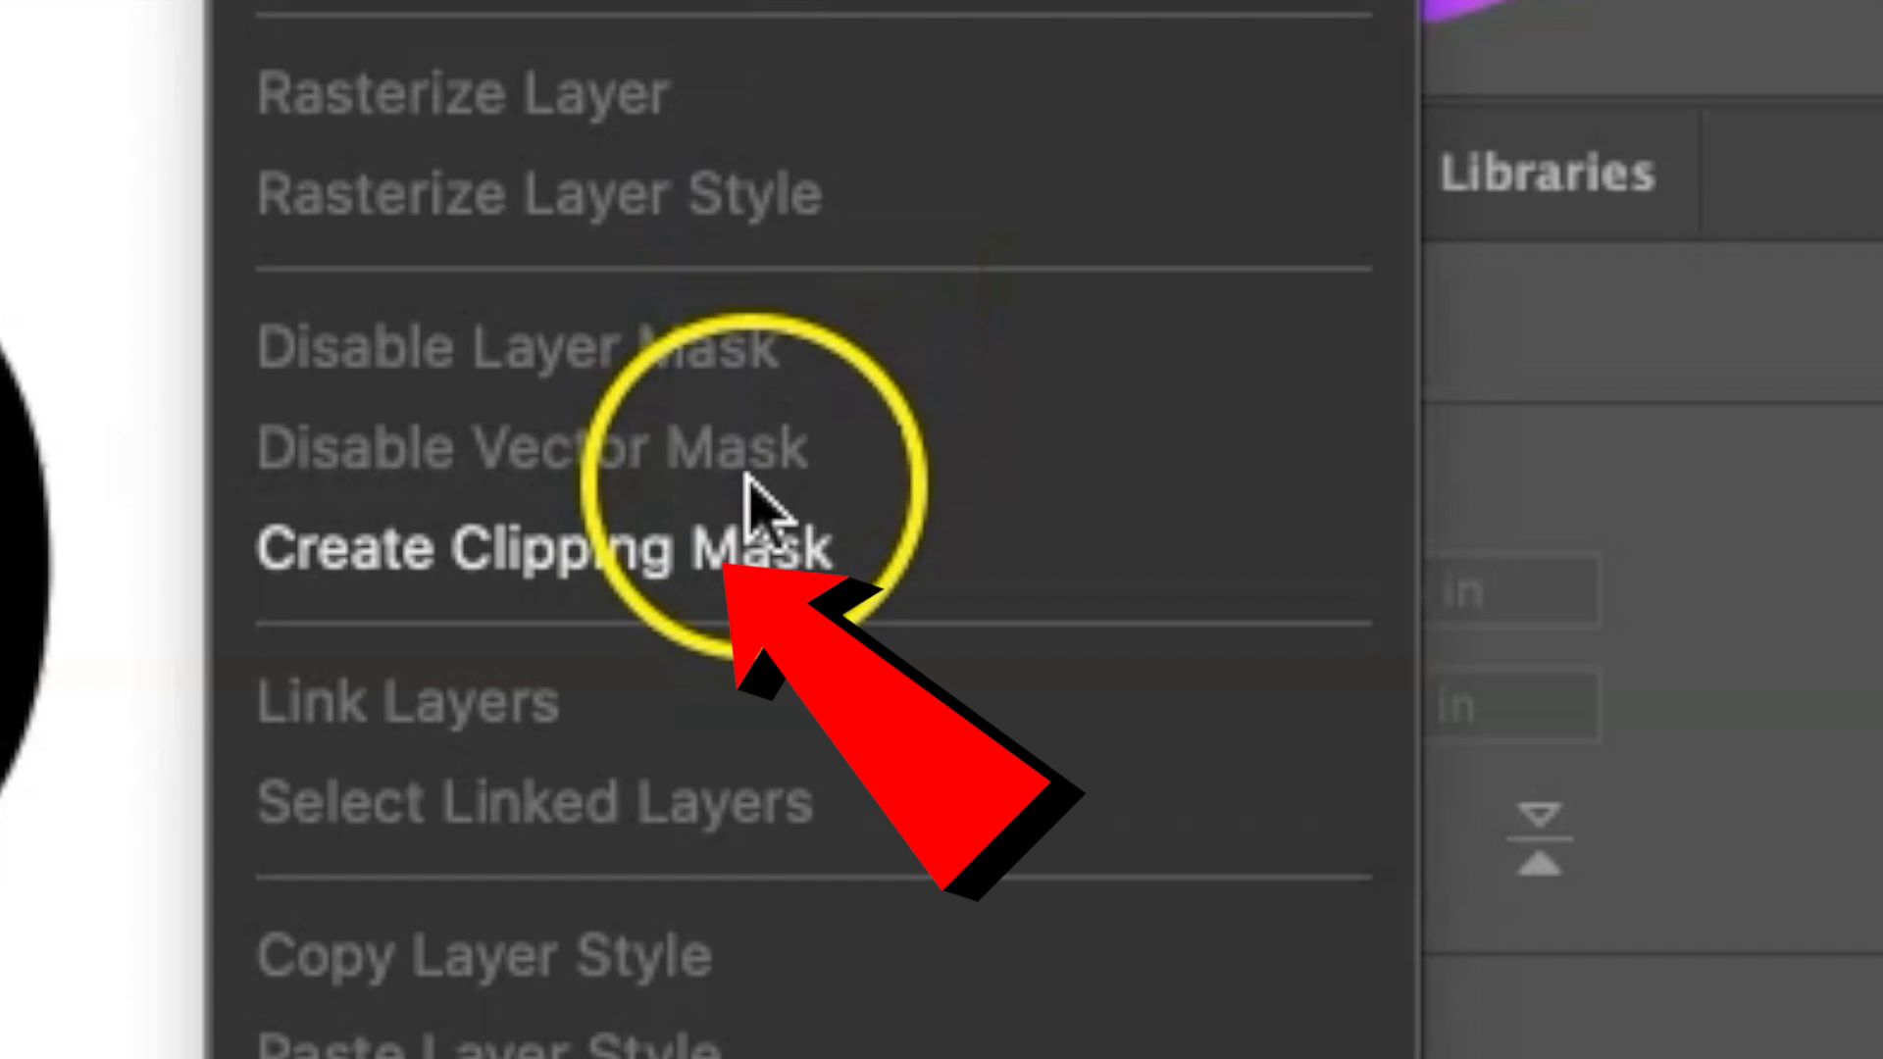
left_click(721, 544)
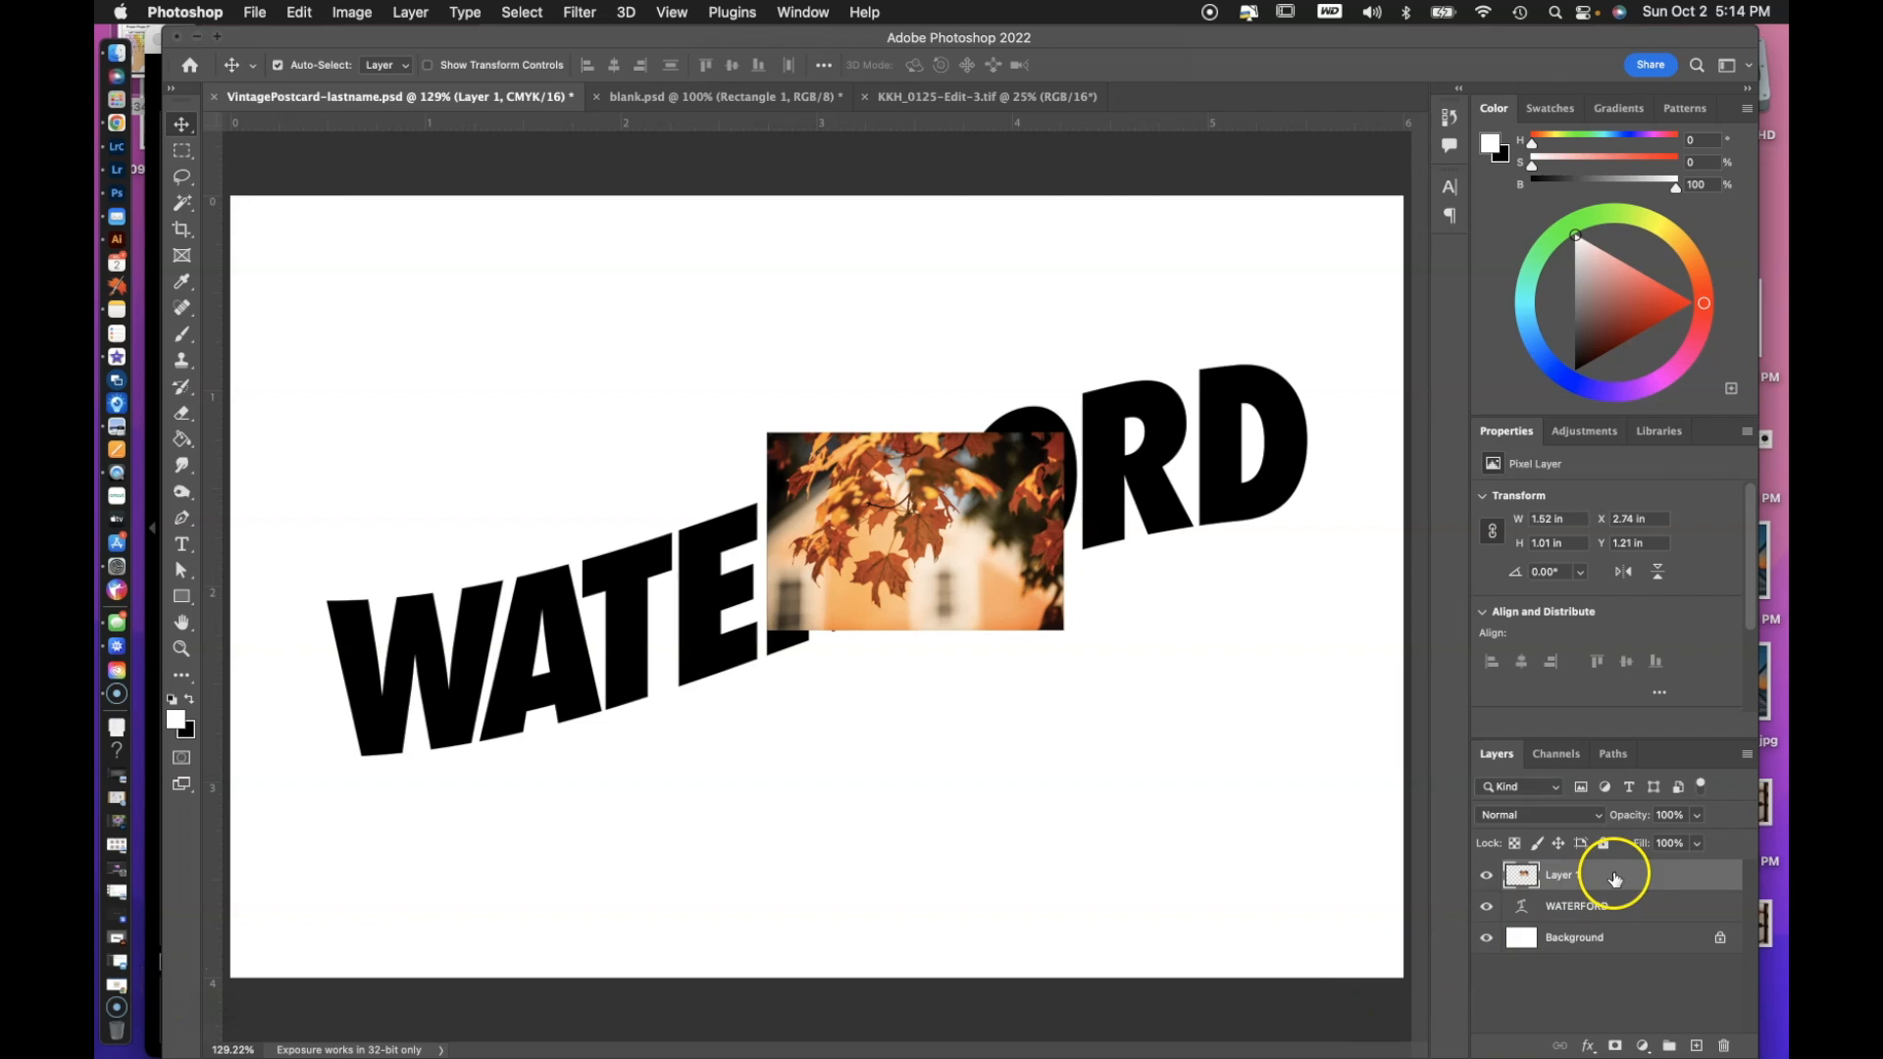
right_click(1648, 876)
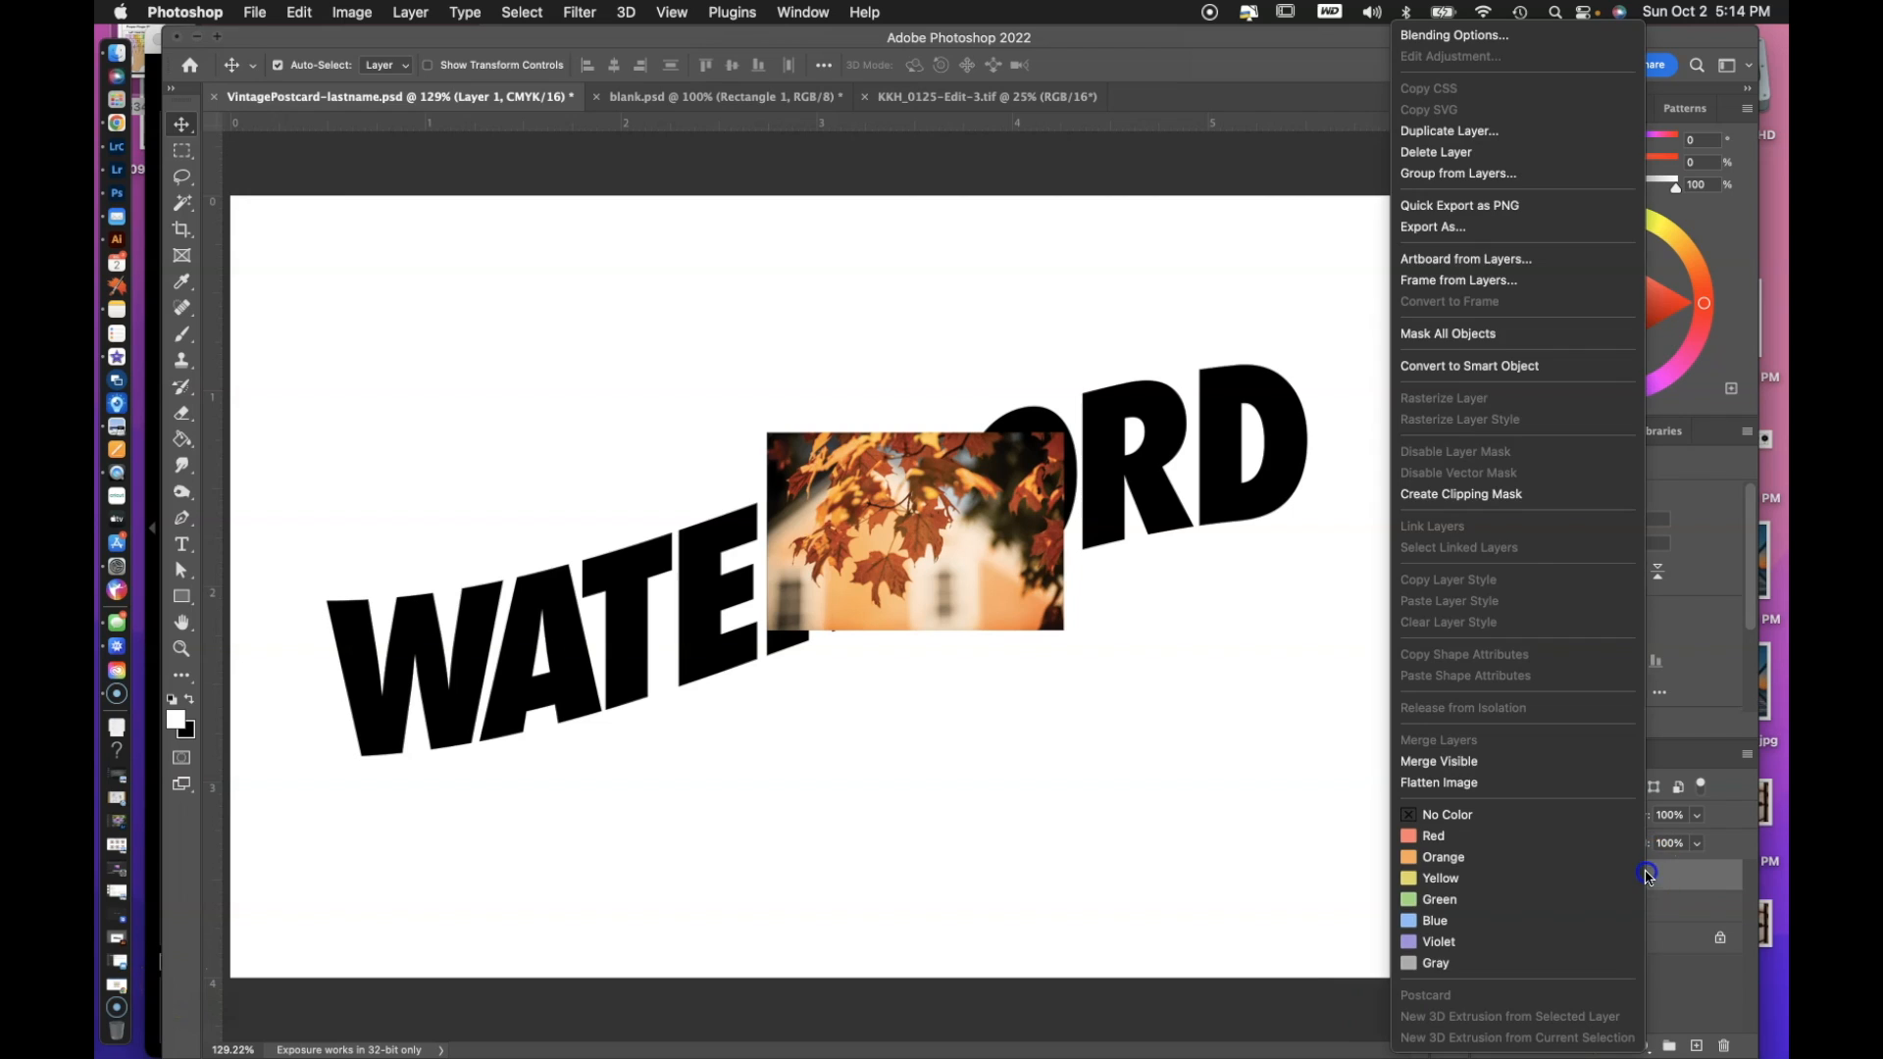
left_click(1519, 499)
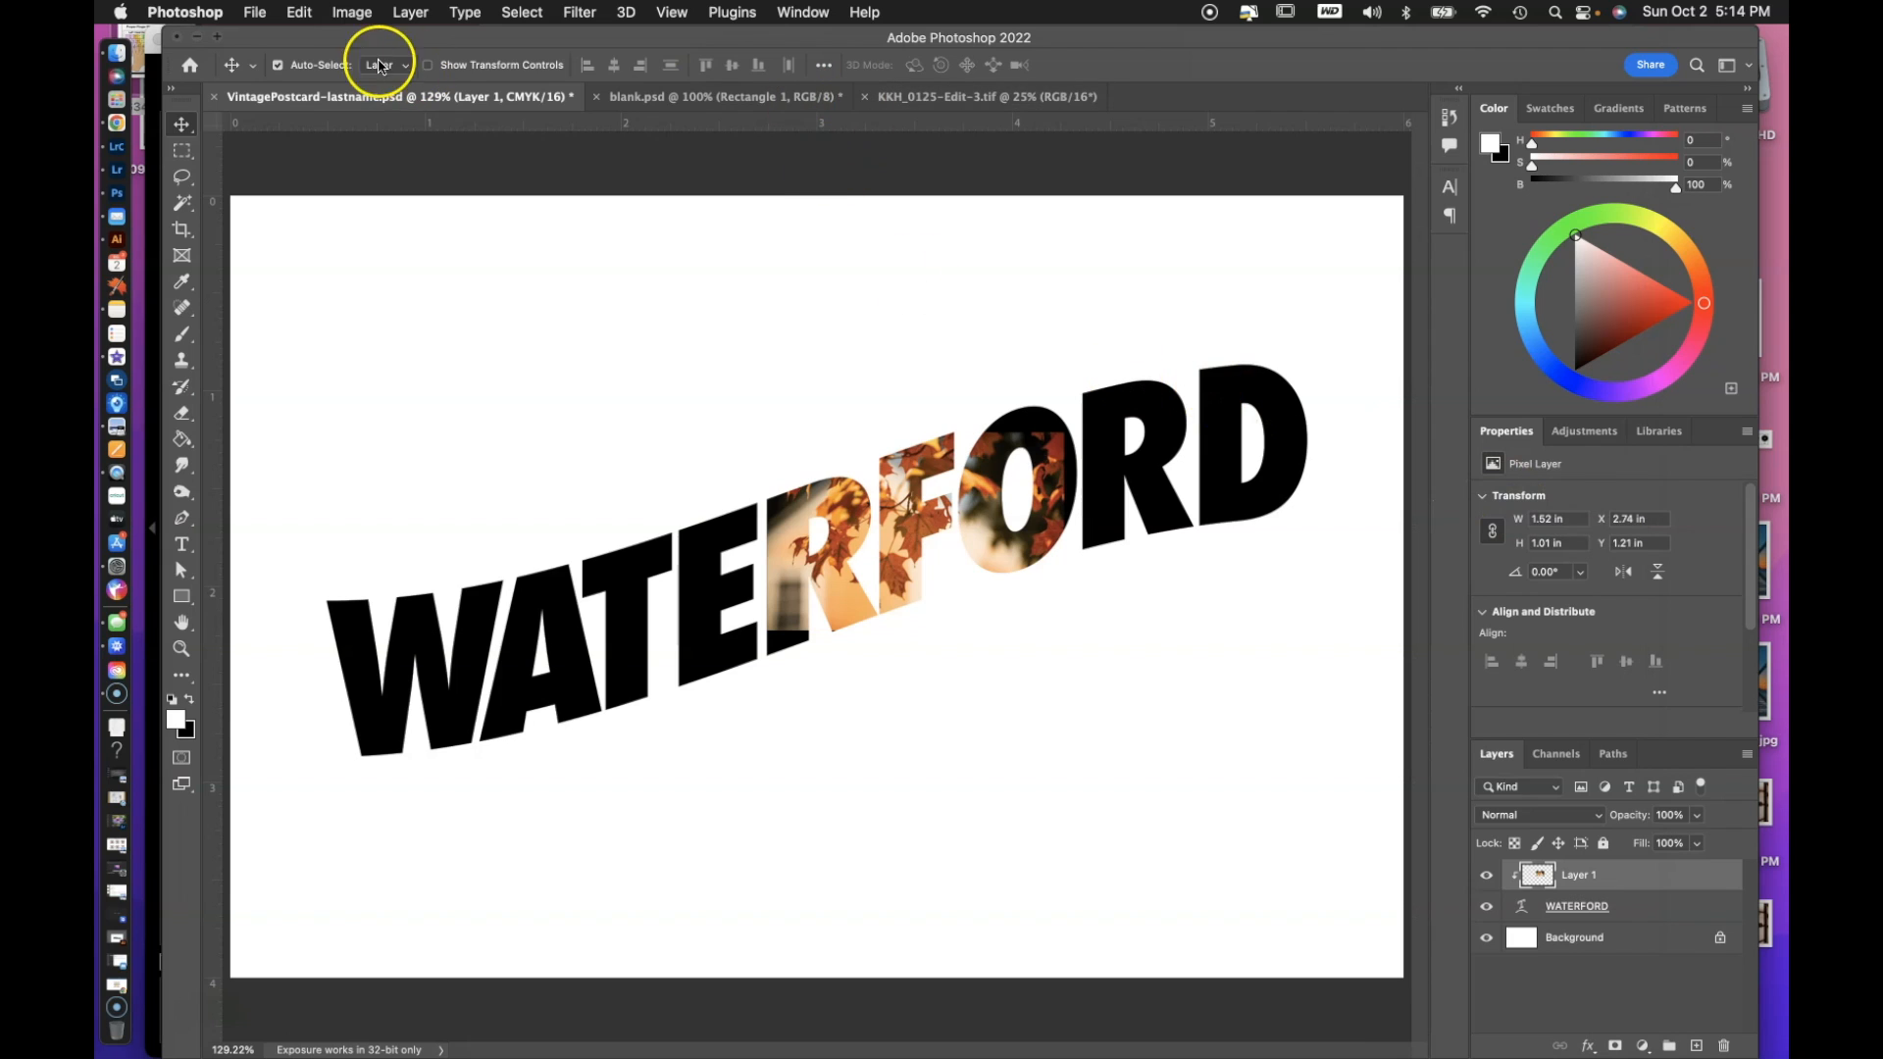
Turn off Auto-Select for the Move tool and shift the clipped leaf photo onto the letters E and R.
left_click(278, 64)
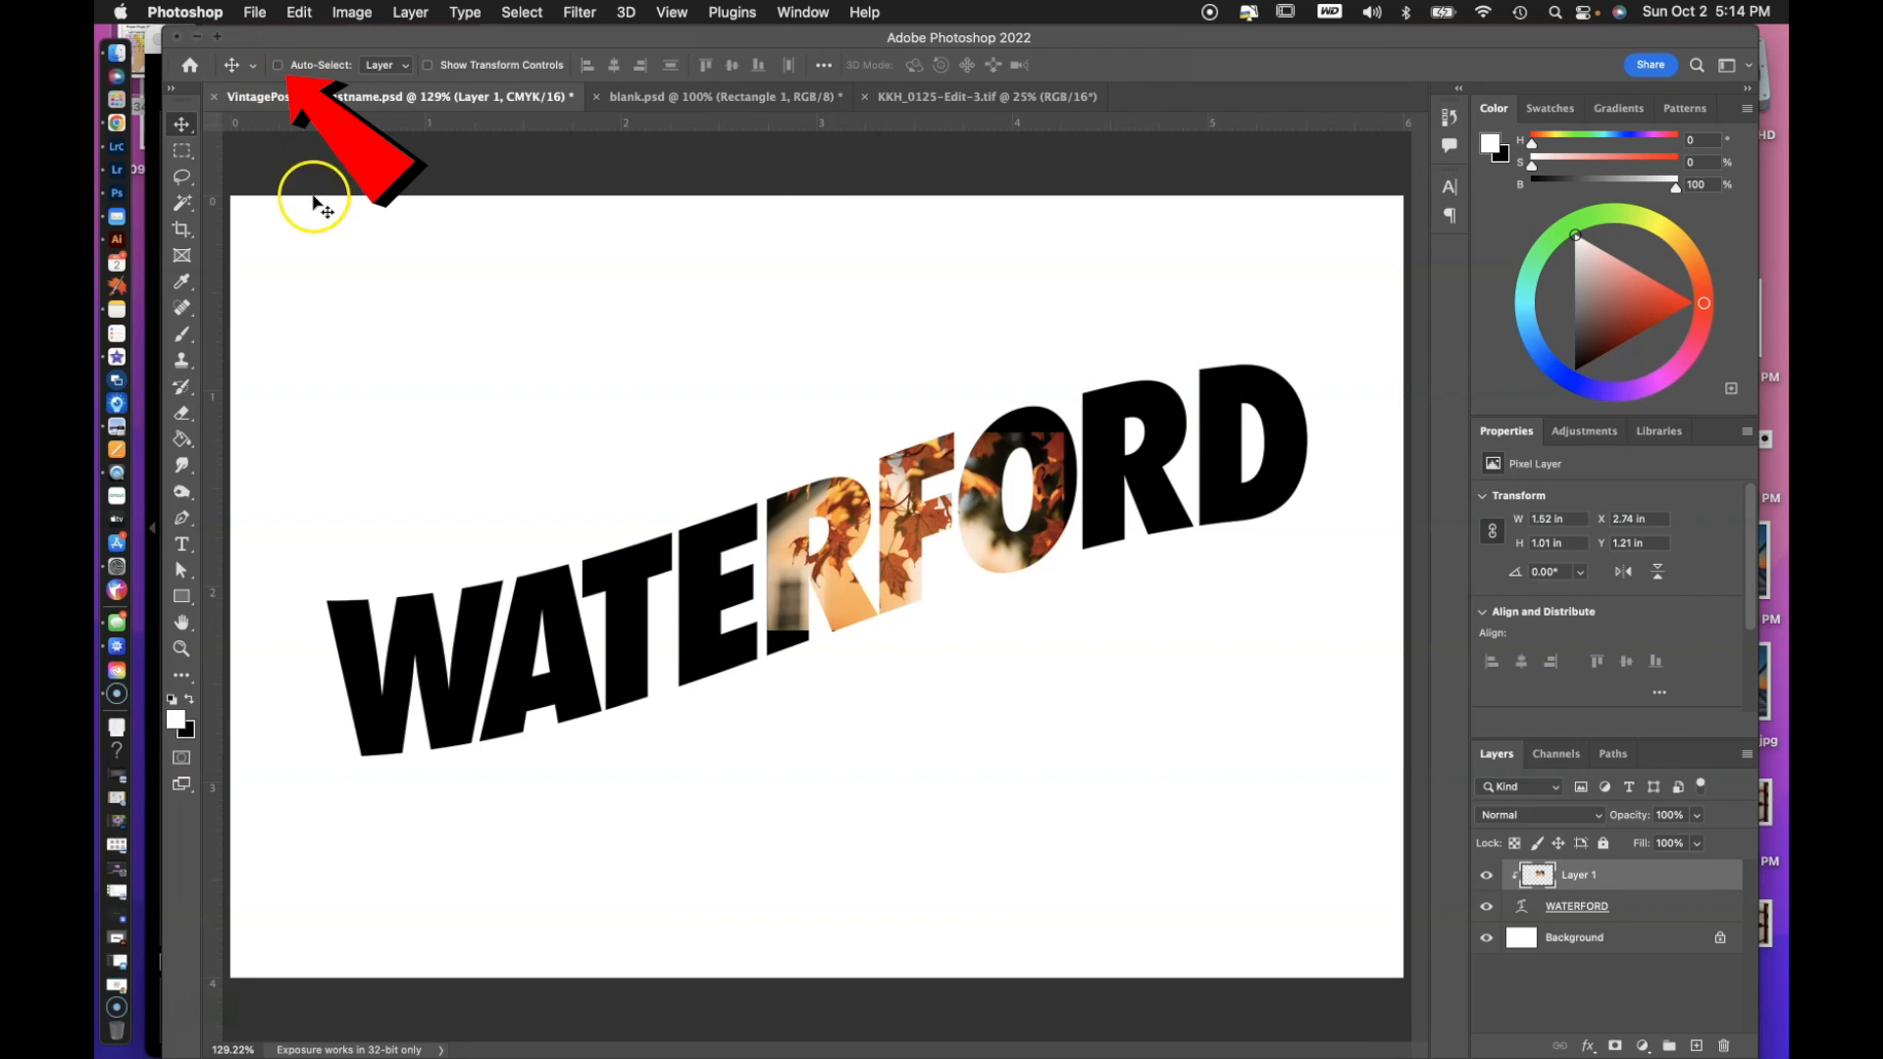
left_click_drag(823, 505, 719, 560)
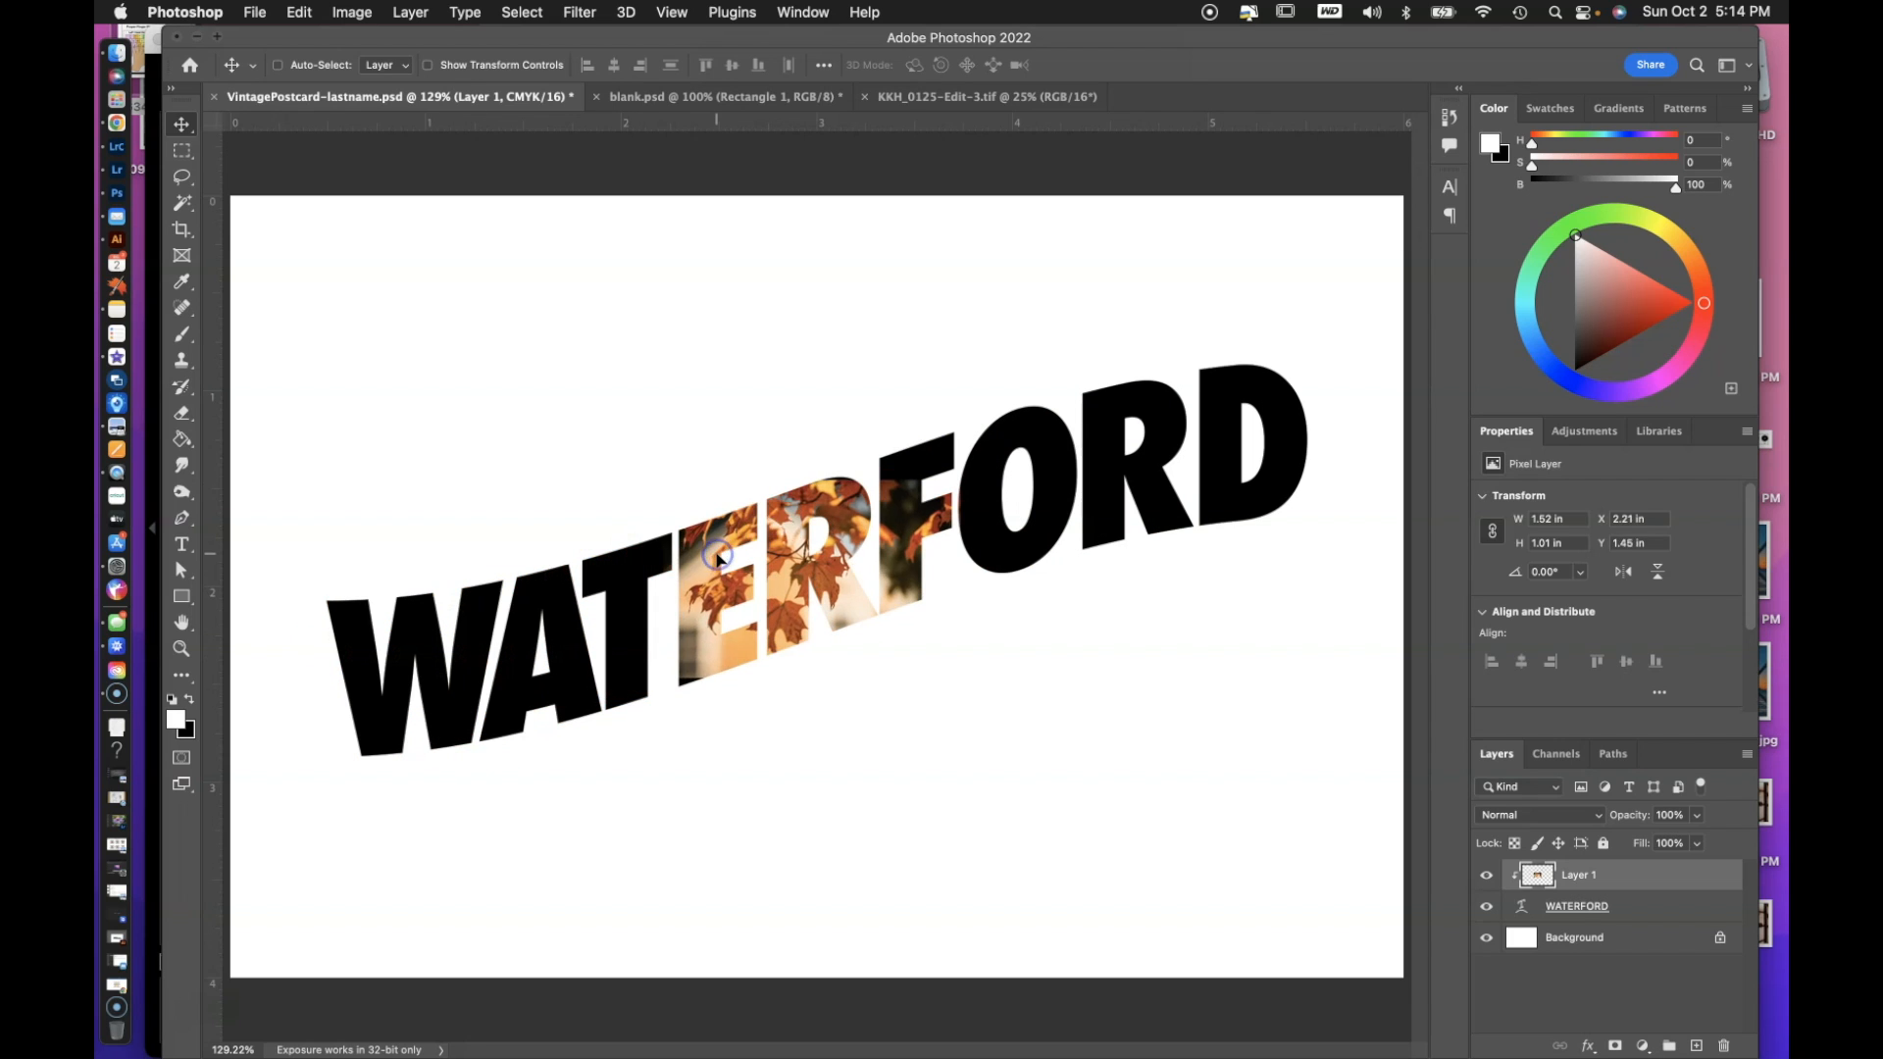
Scale the clipped photo to about 86% and rotate it about -16.7° to follow the slanted lettering, covering the whole R.
key("ctrl+t")
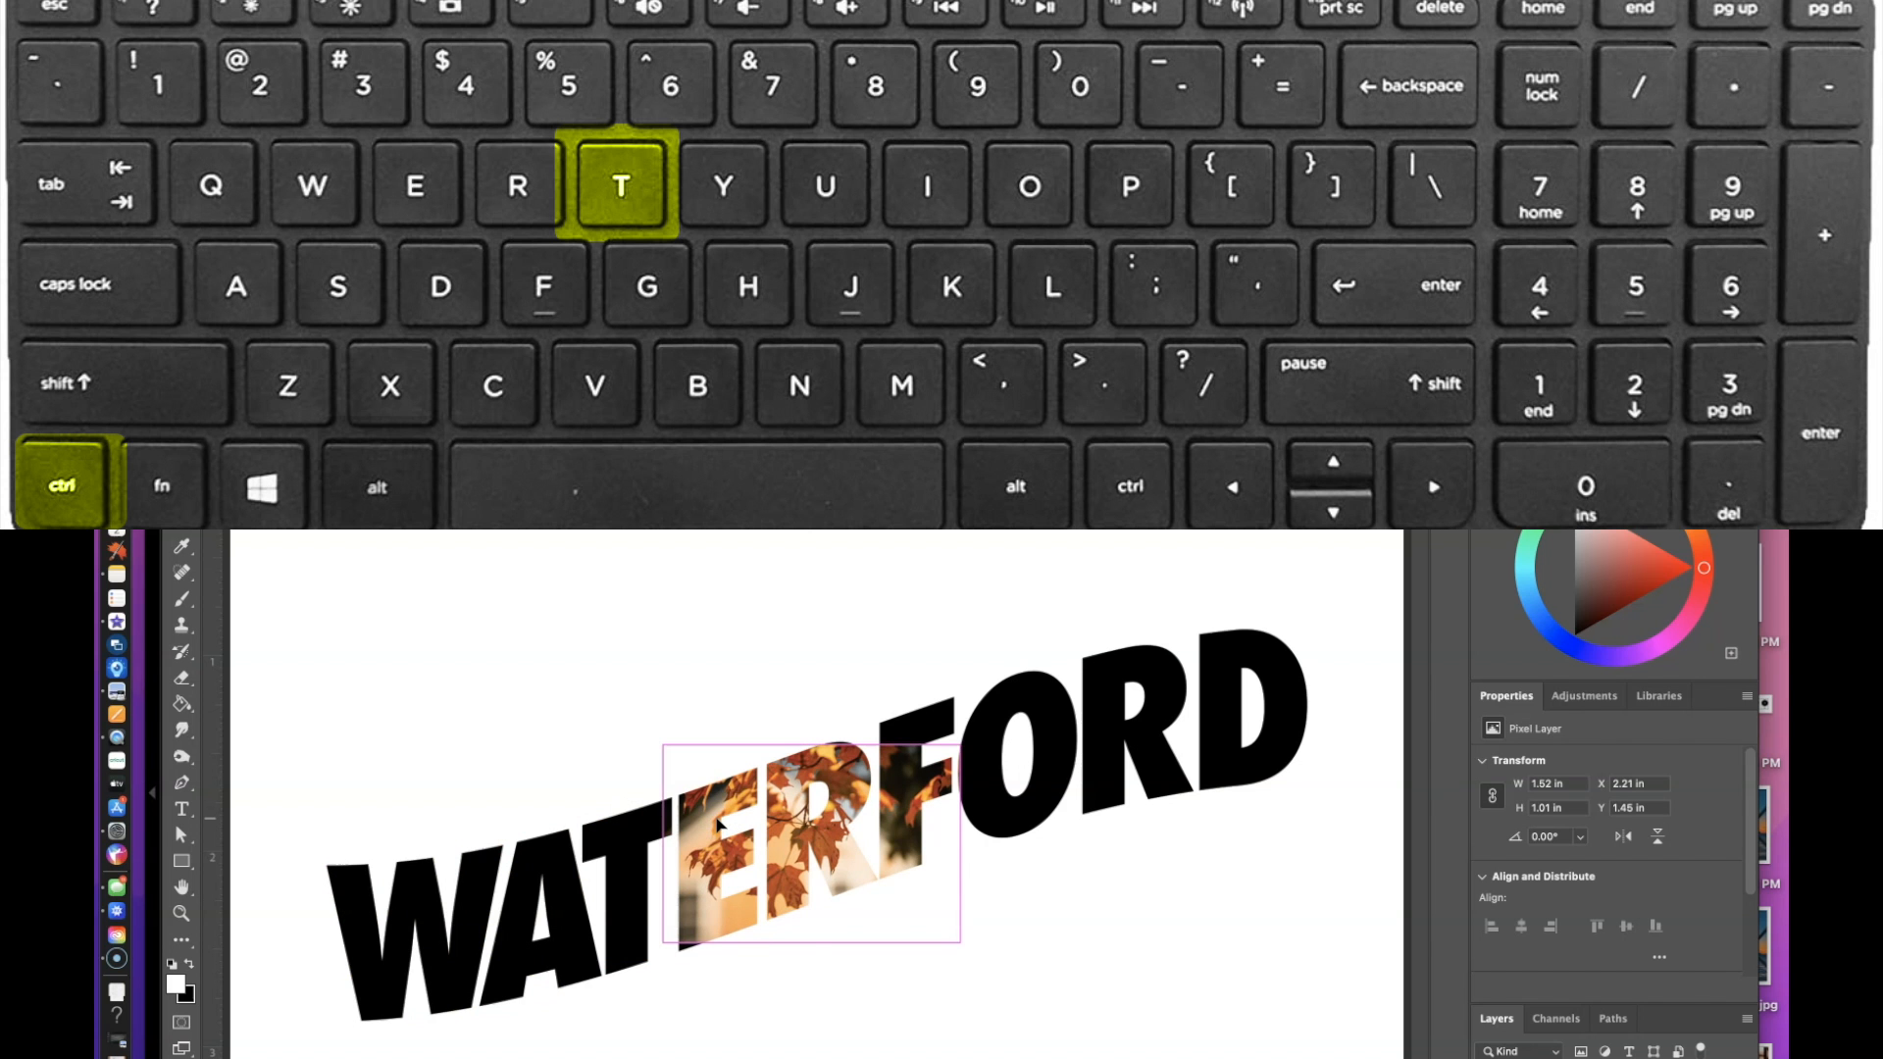
left_click_drag(959, 942, 1181, 1044)
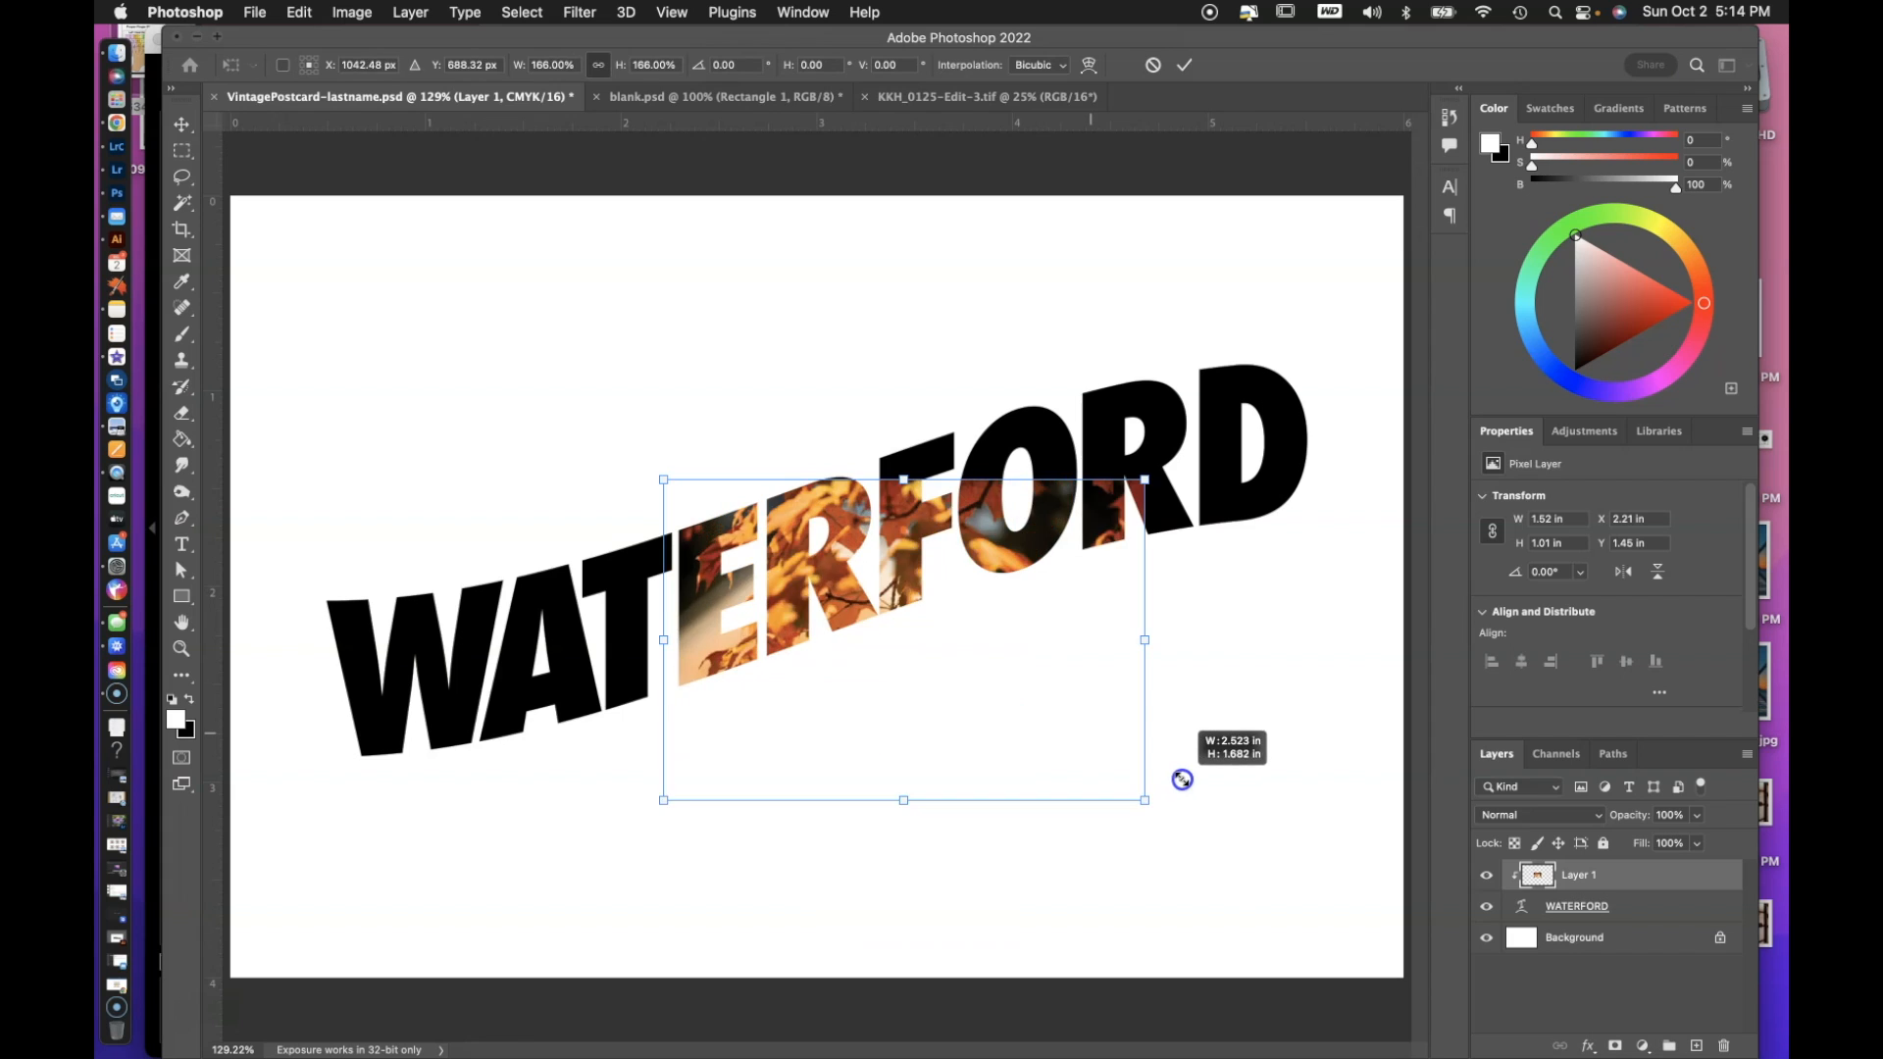
left_click_drag(1182, 778, 926, 659)
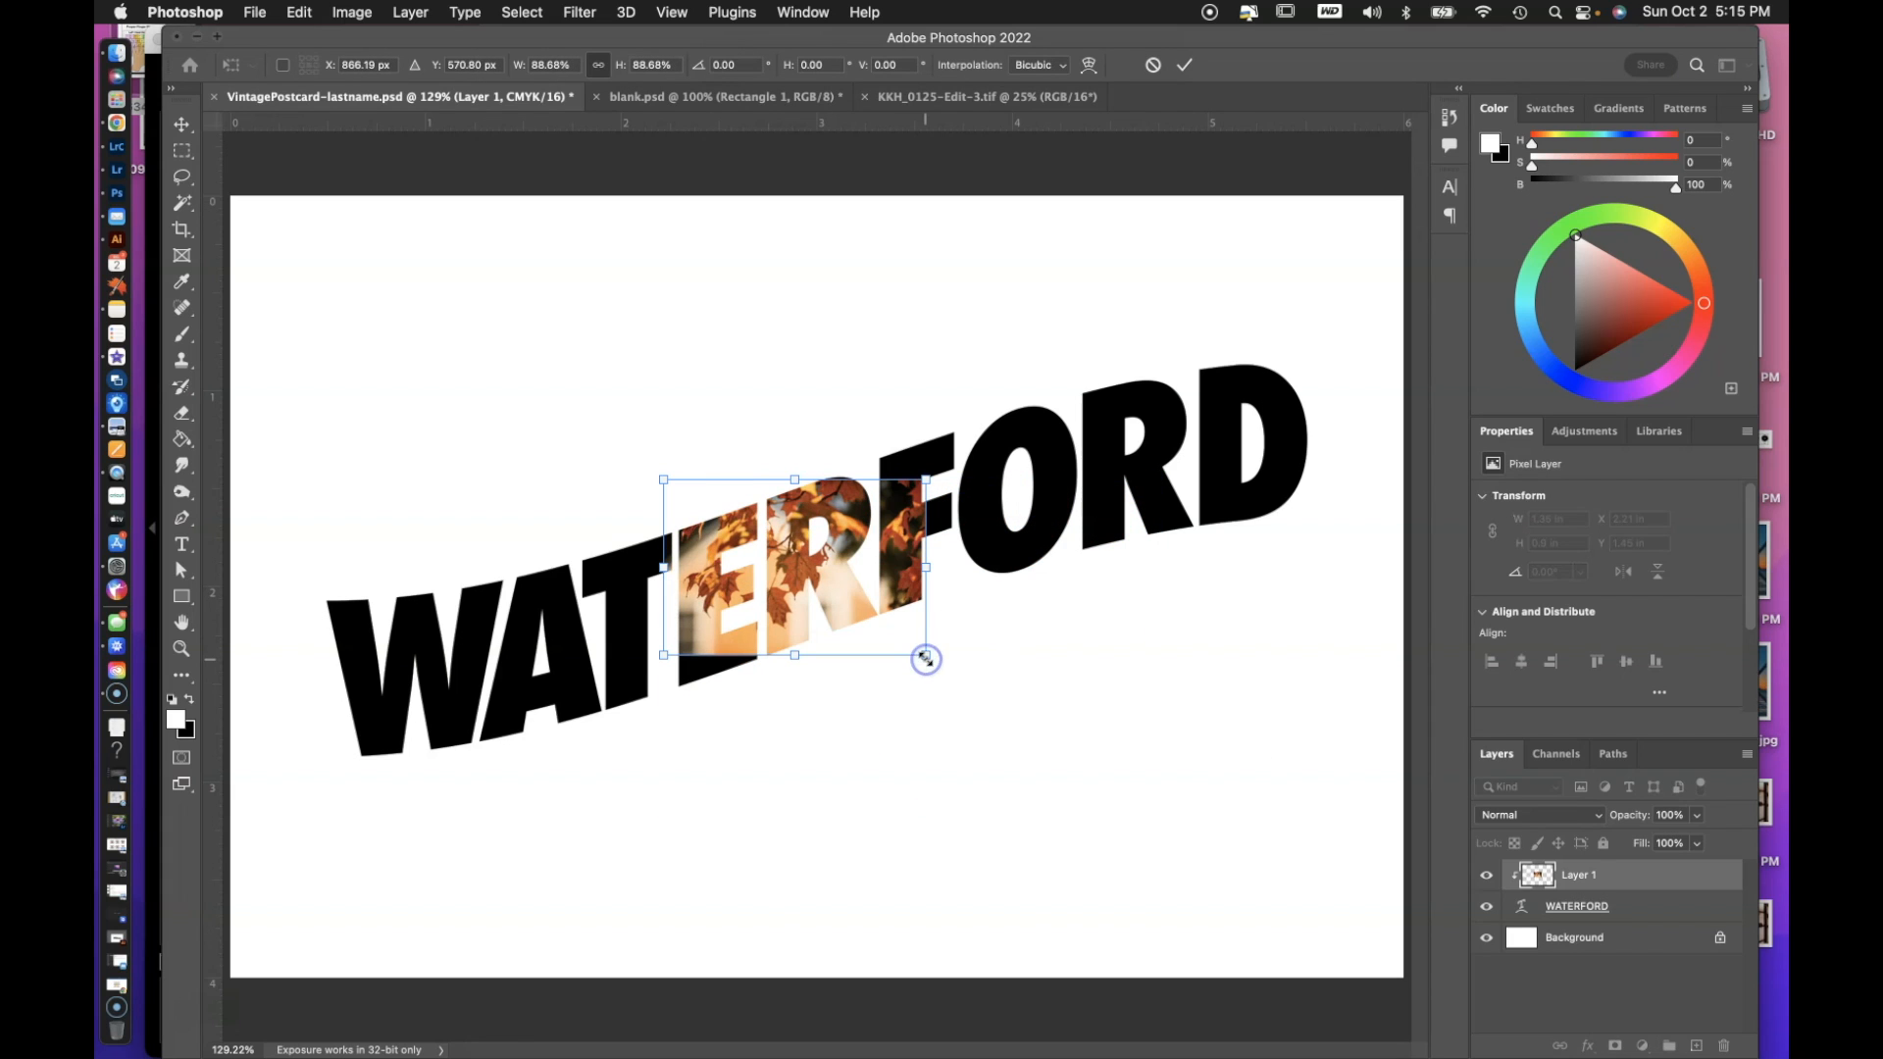
key("super+plus")
key("super+plus")
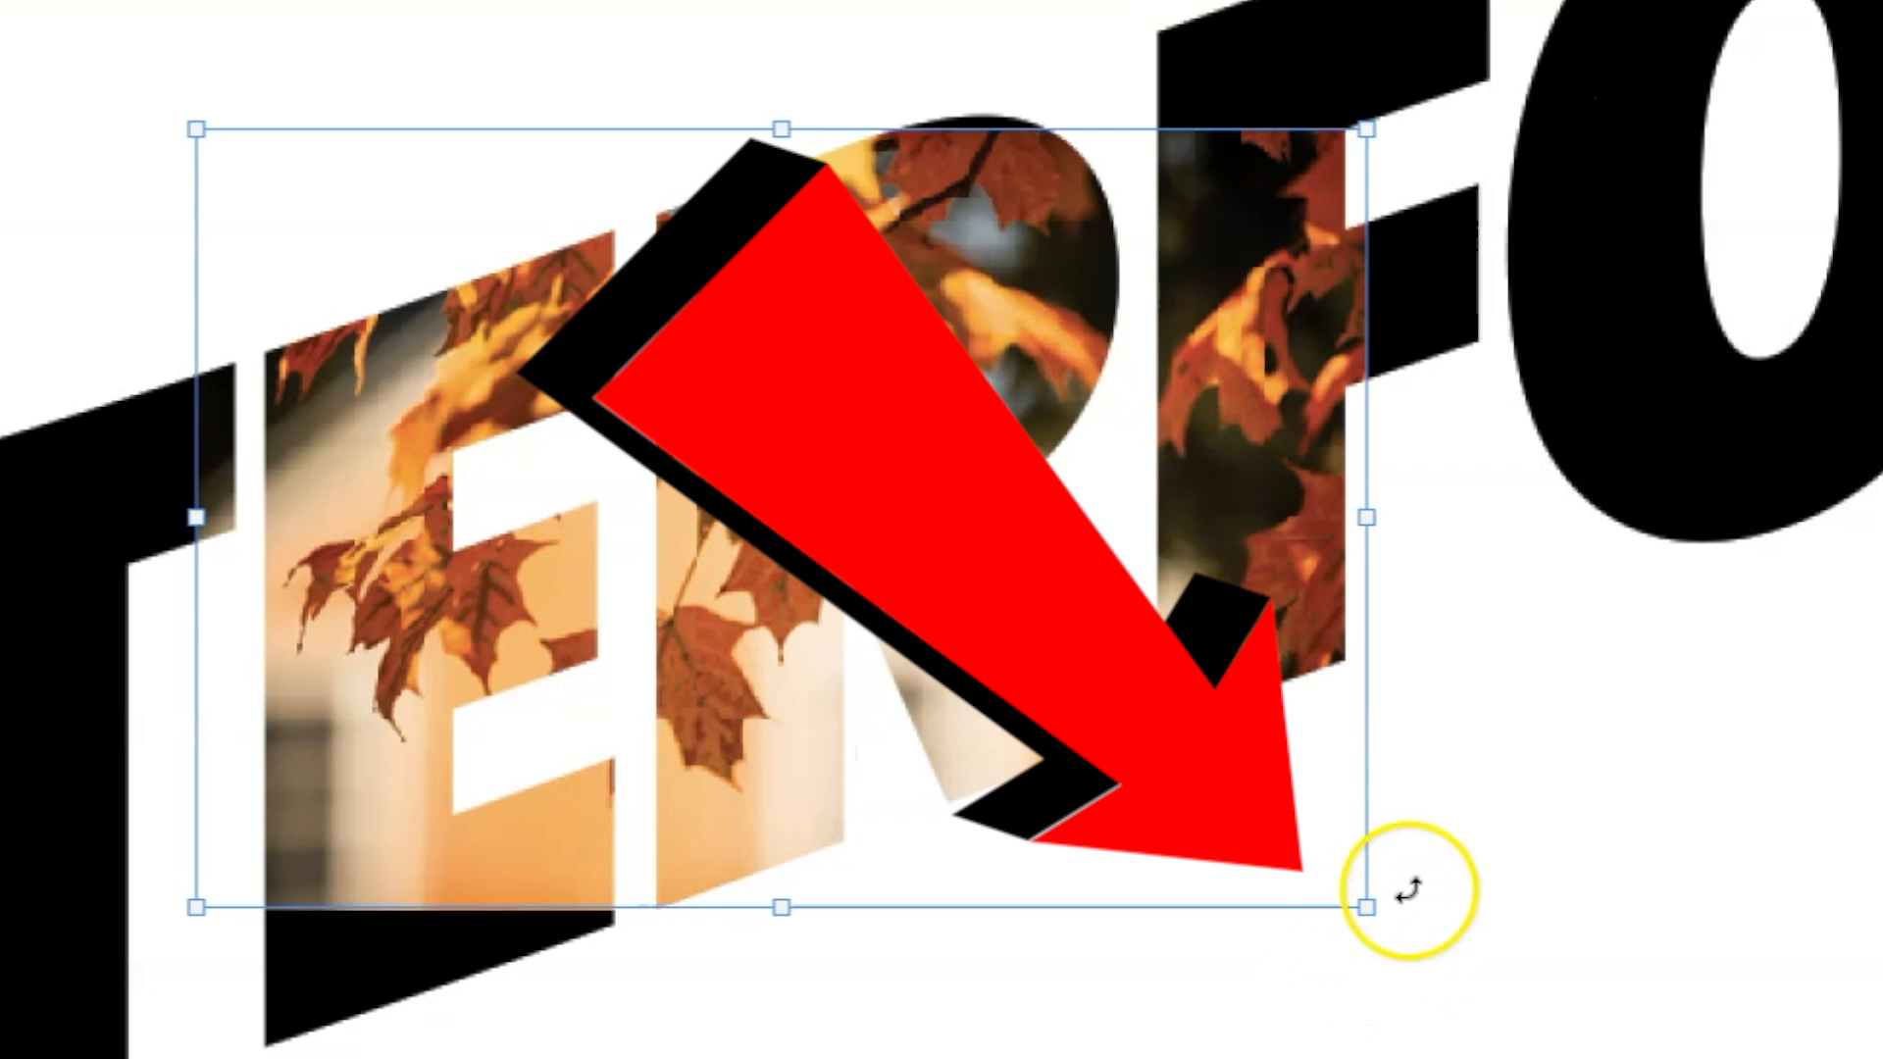
mouse_move(1368, 907)
left_mouse_down()
mouse_move(1102, 681)
mouse_move(1500, 988)
mouse_move(1127, 672)
mouse_move(1330, 886)
left_mouse_up()
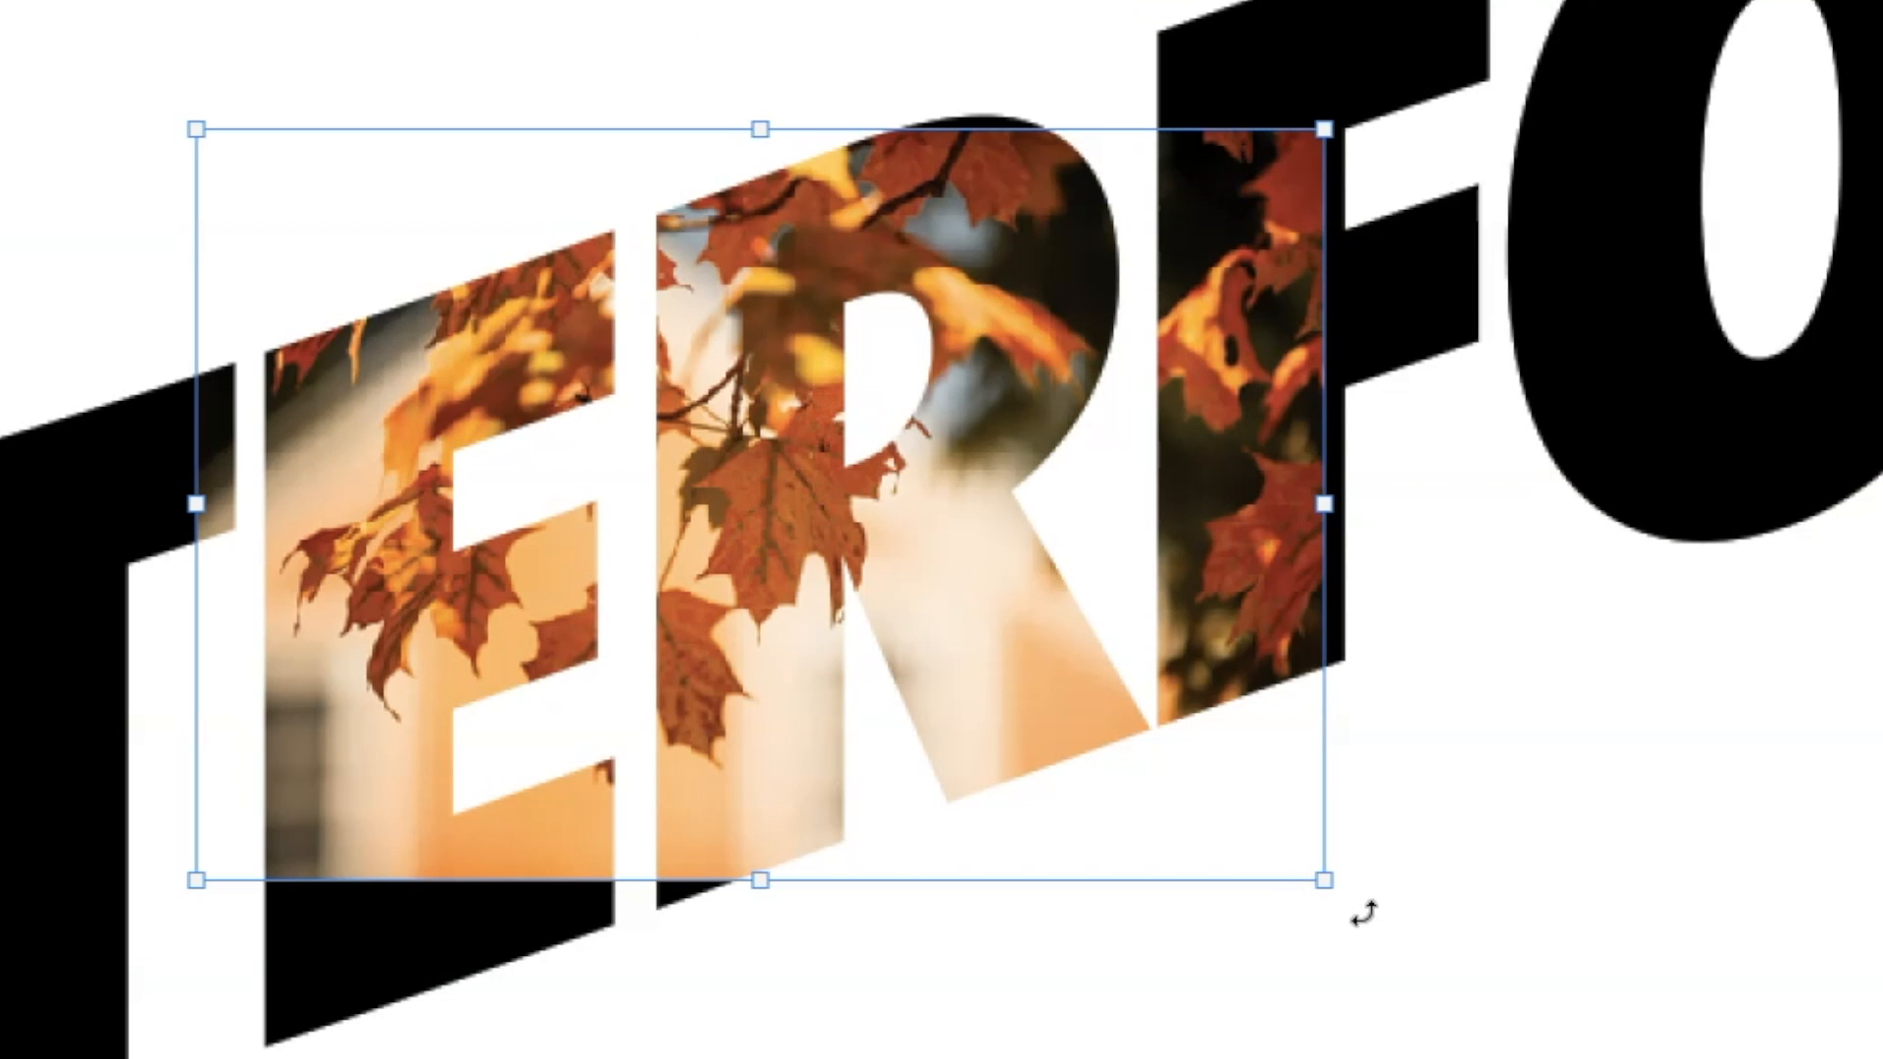
left_click_drag(1364, 914, 1470, 729)
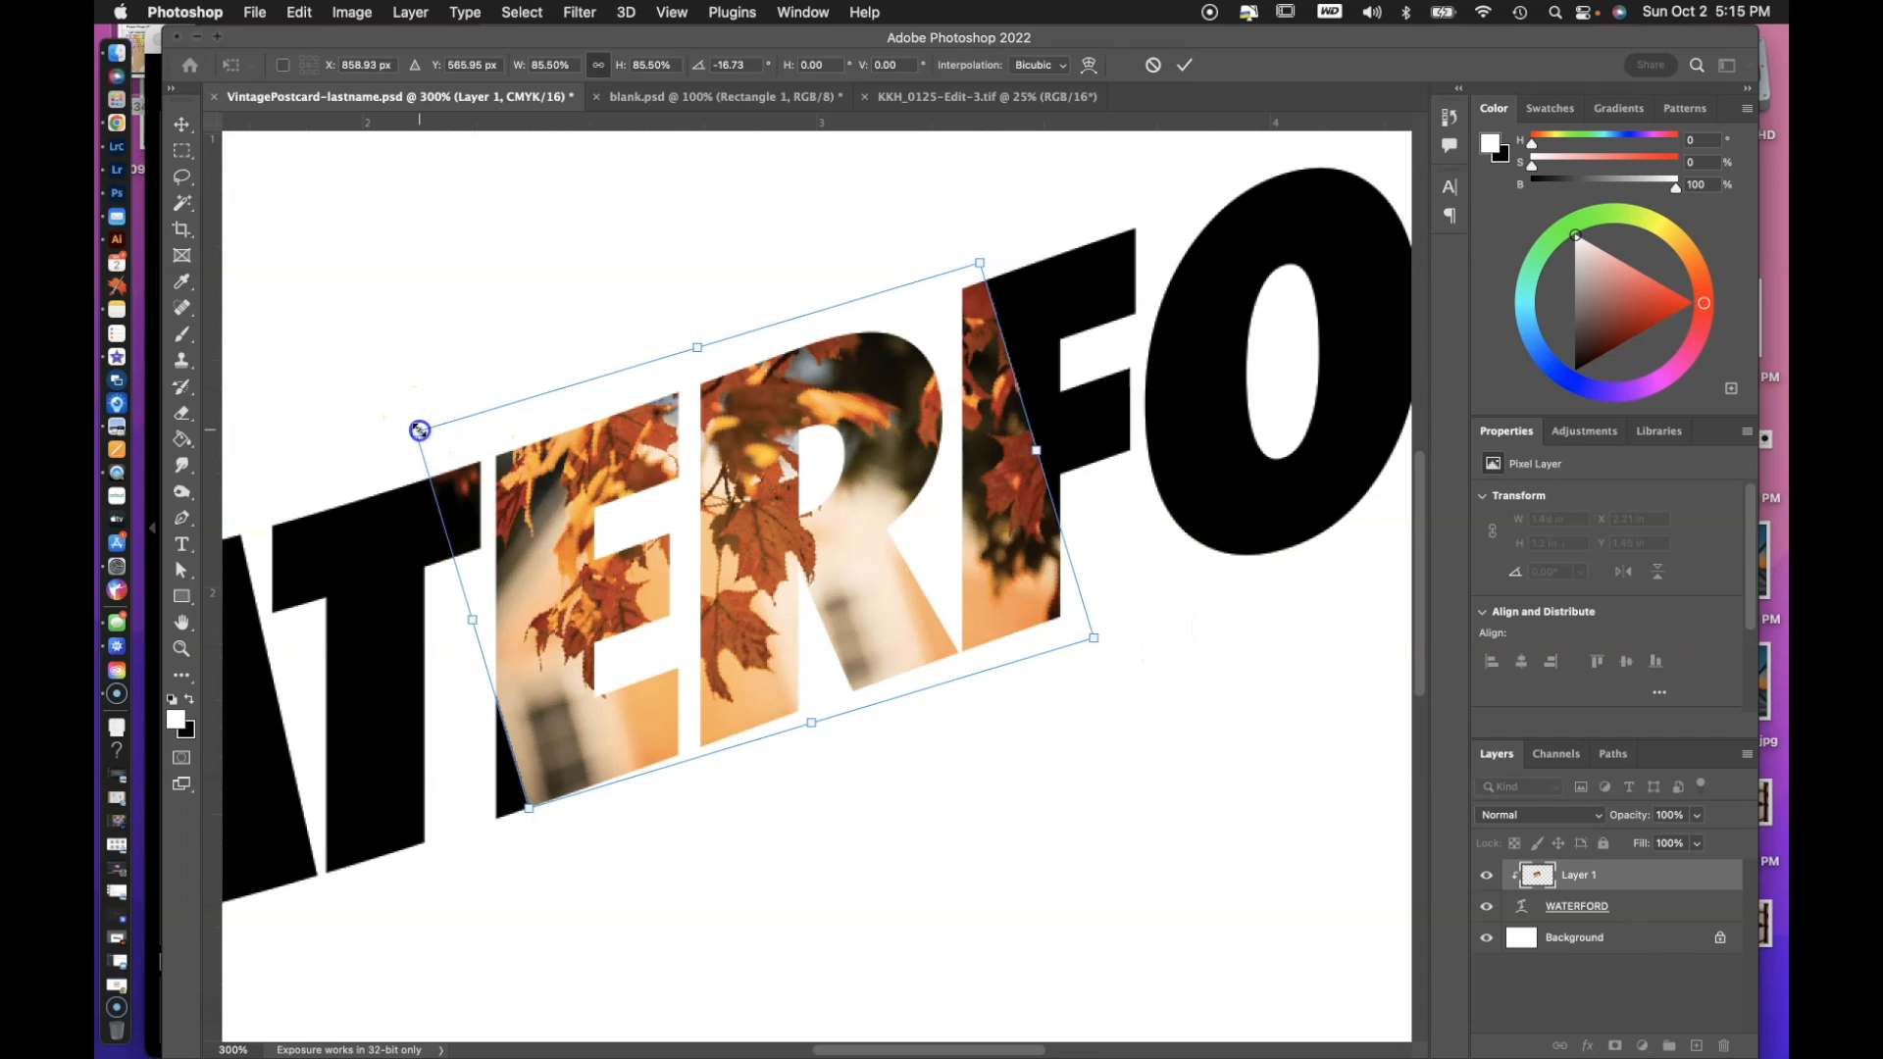
left_click_drag(420, 431, 471, 428)
mouse_move(888, 569)
left_mouse_down()
mouse_move(736, 609)
mouse_move(945, 555)
mouse_move(1083, 488)
left_mouse_up()
left_click_drag(728, 739, 700, 788)
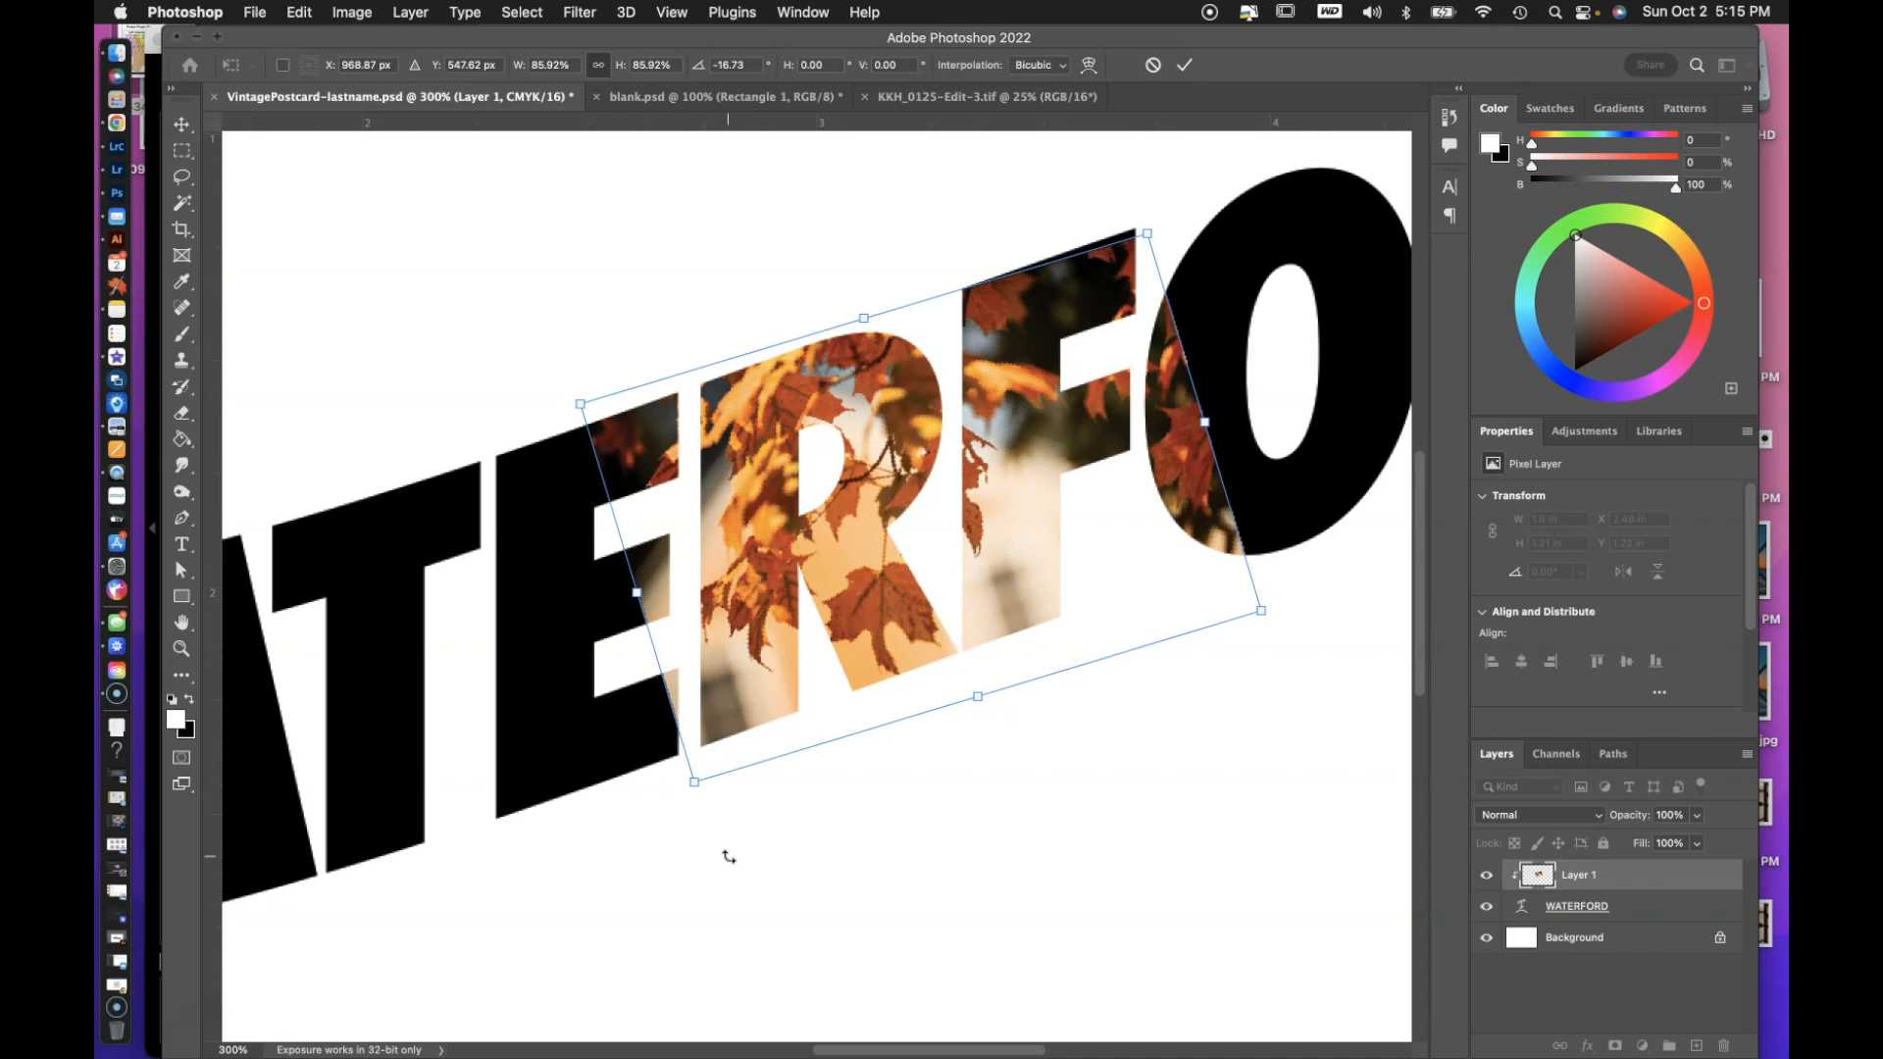
key("Return")
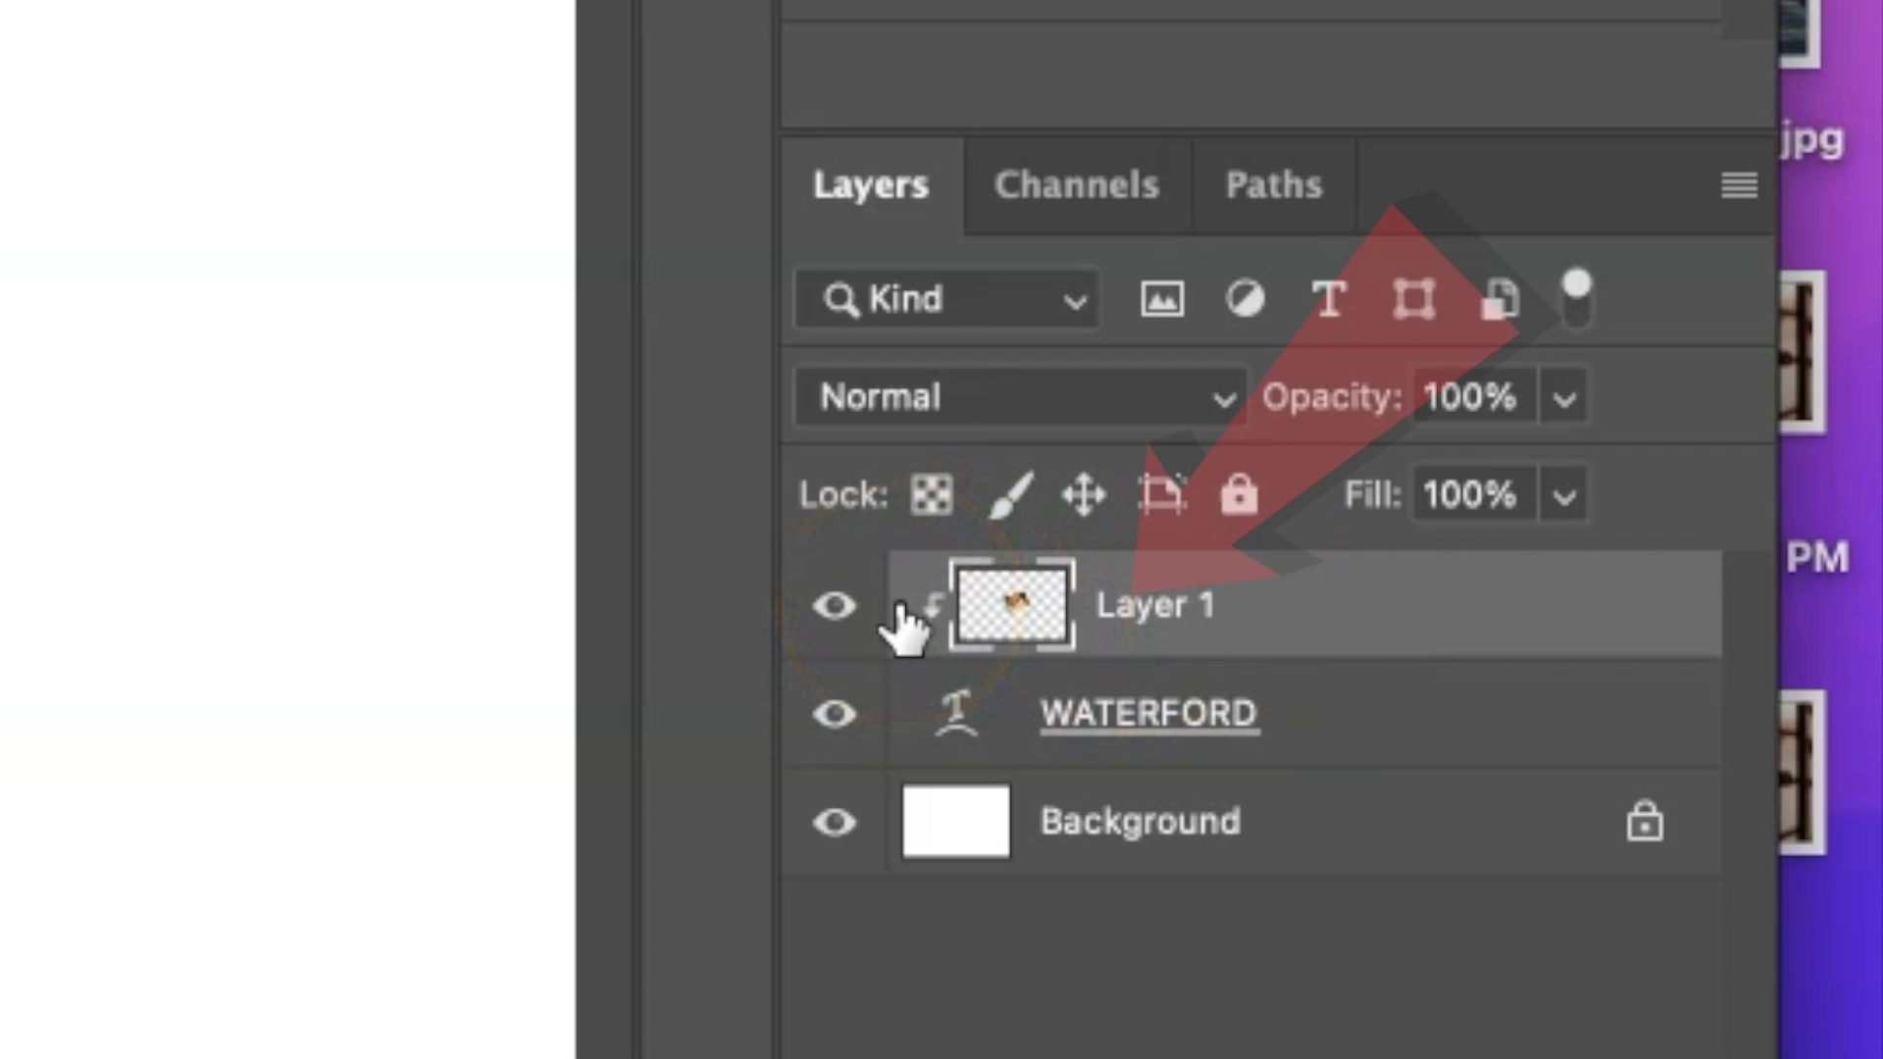
Rename the clipped photo layer Layer 1 as R.
double_click(1140, 618)
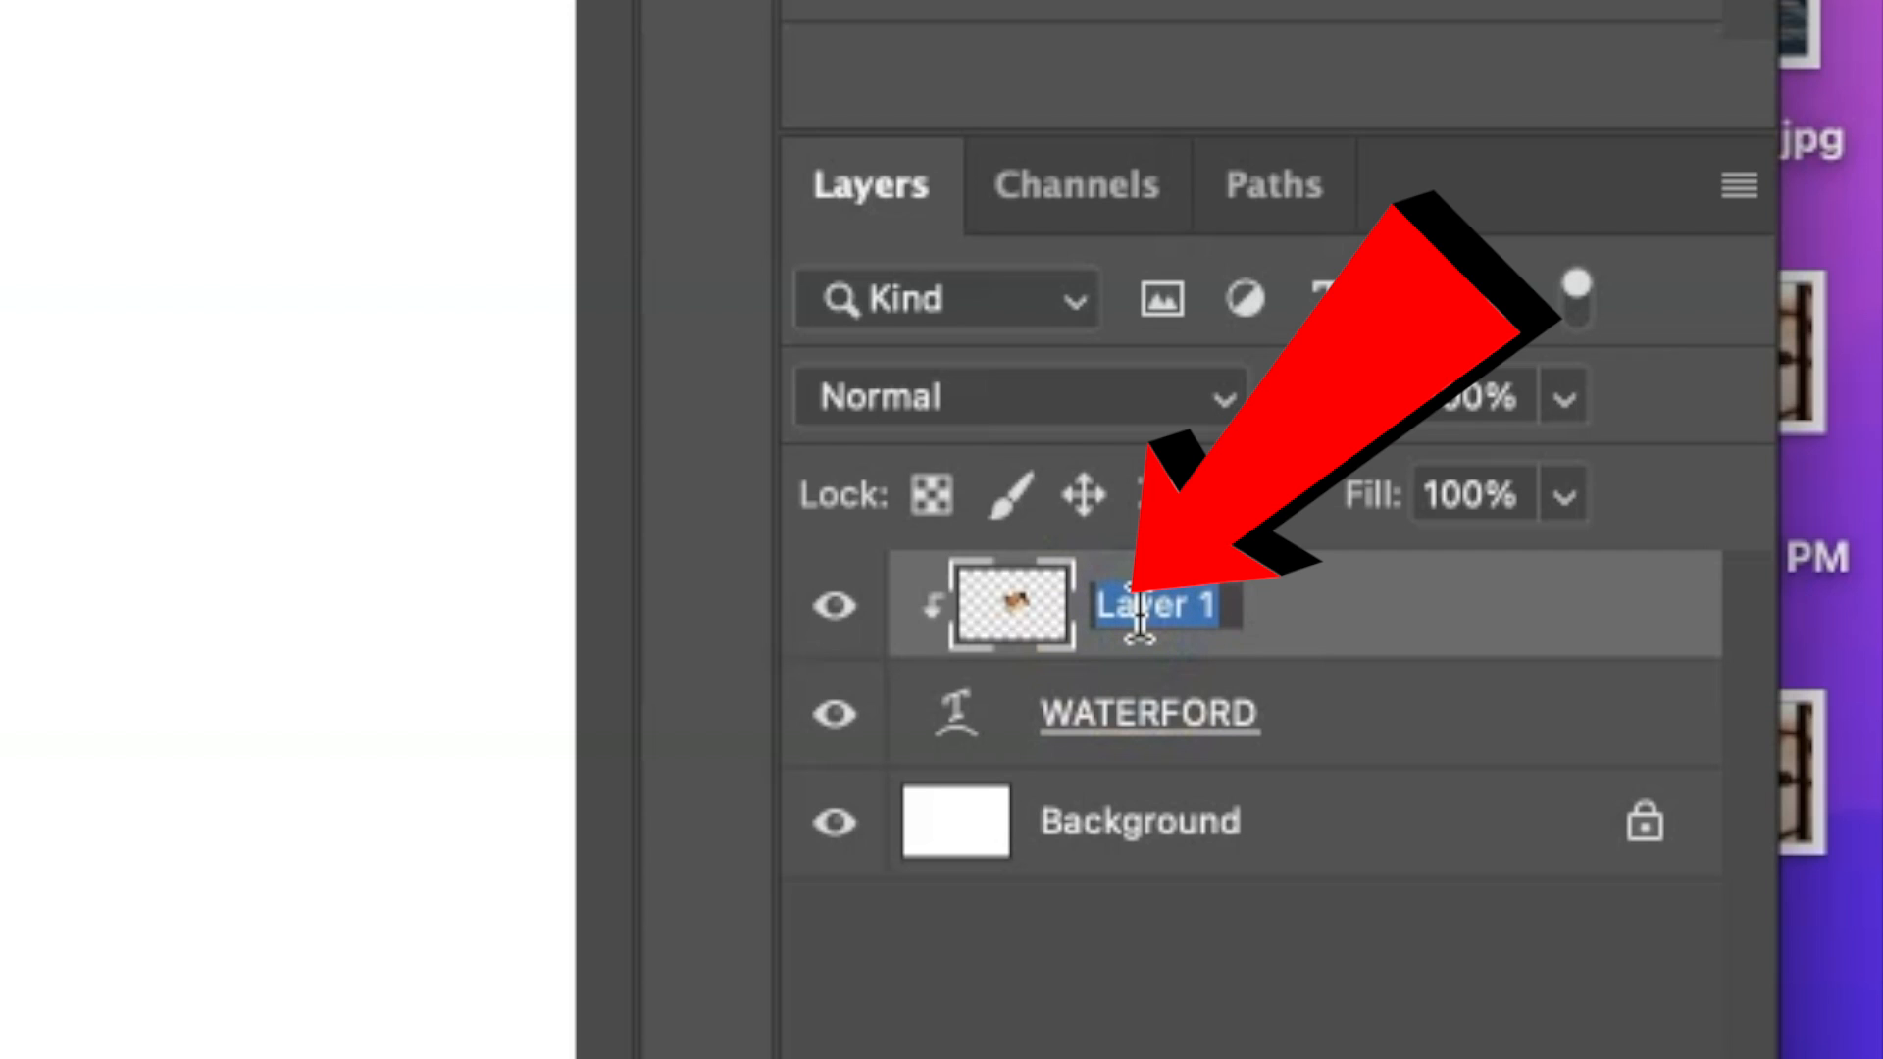
type("R")
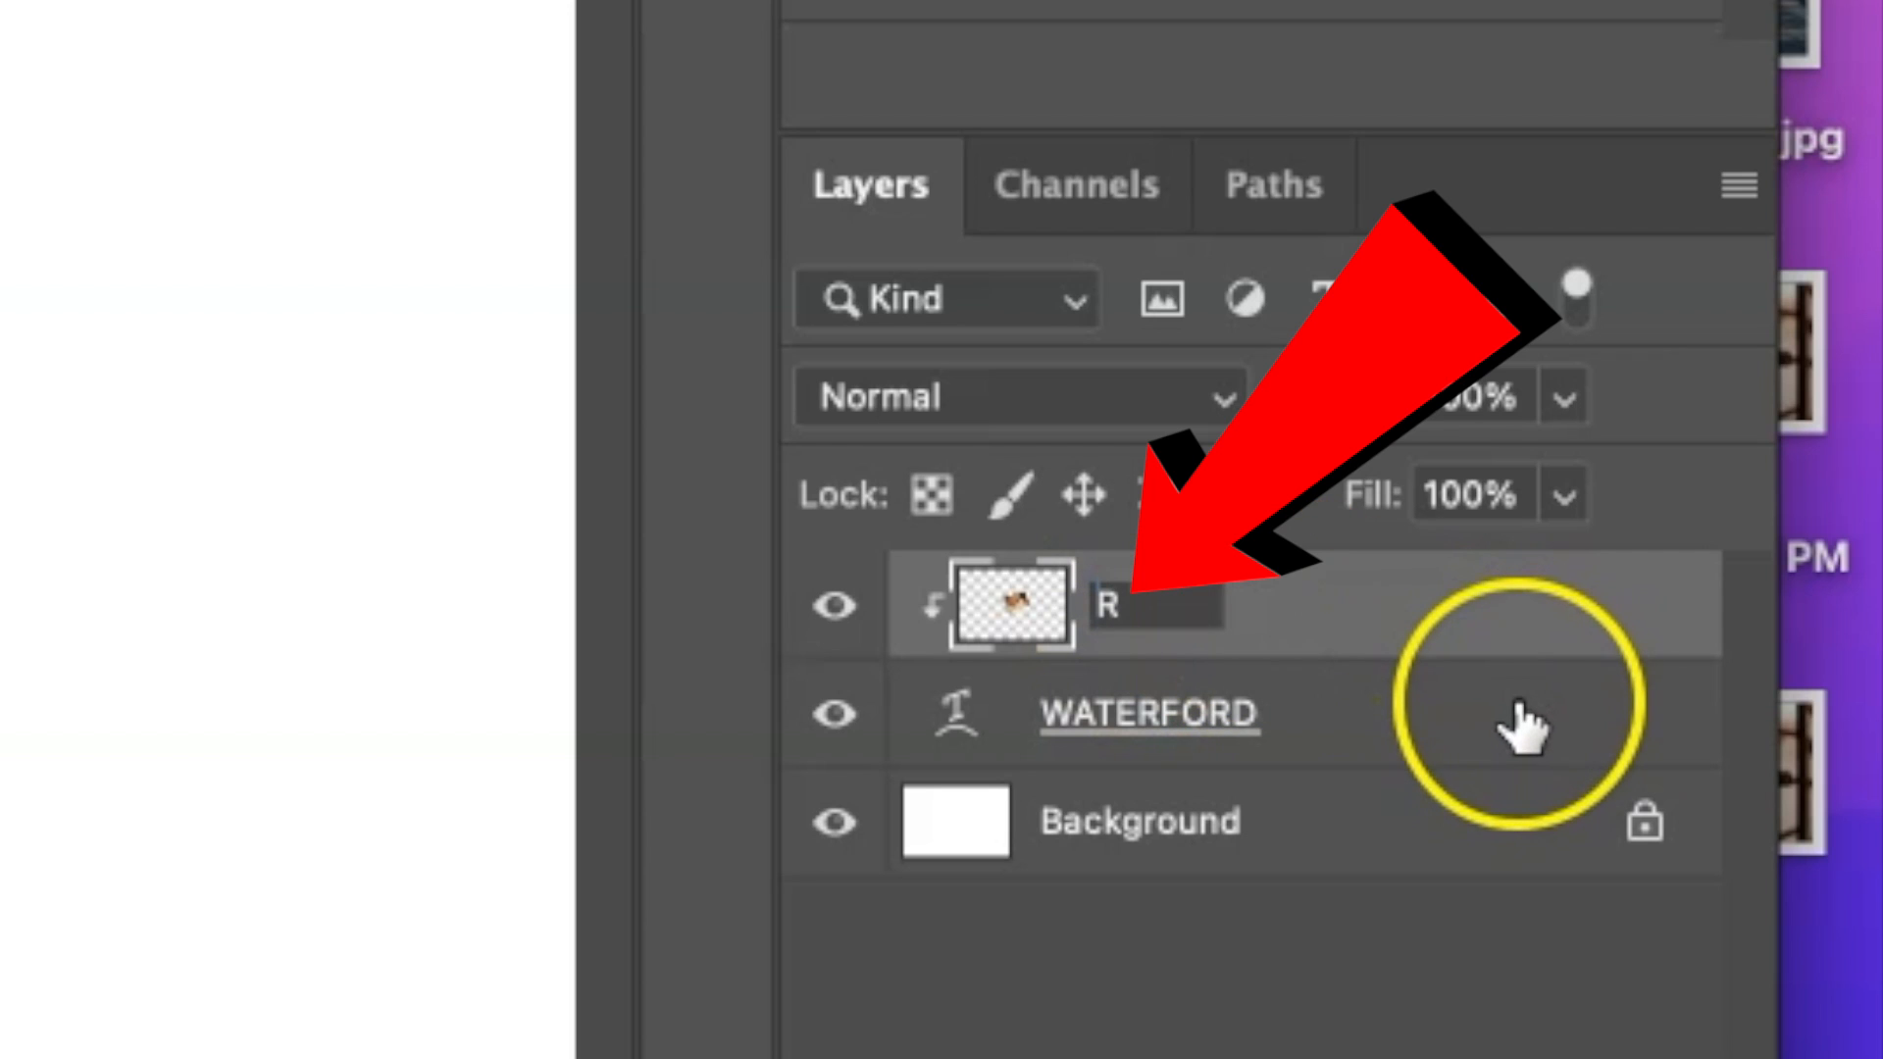
left_click(1513, 618)
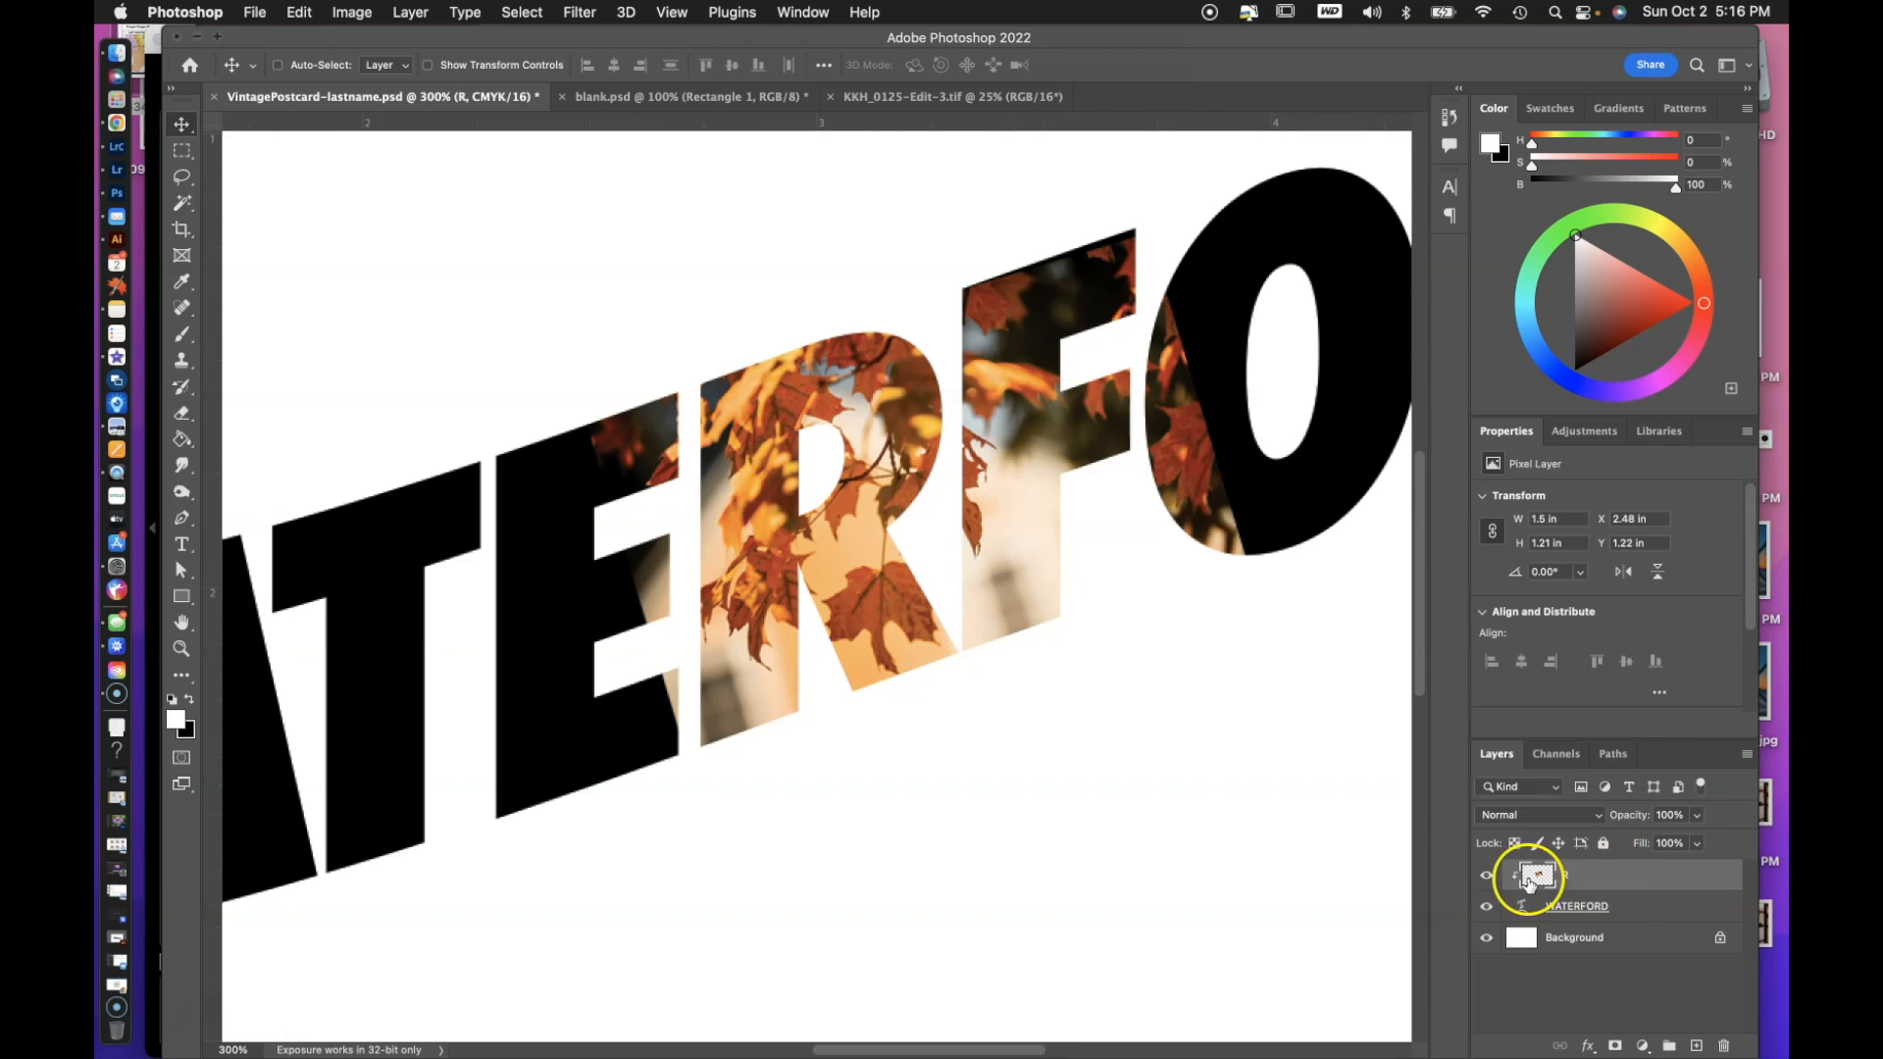
left_click(1646, 876)
double_click(1647, 875)
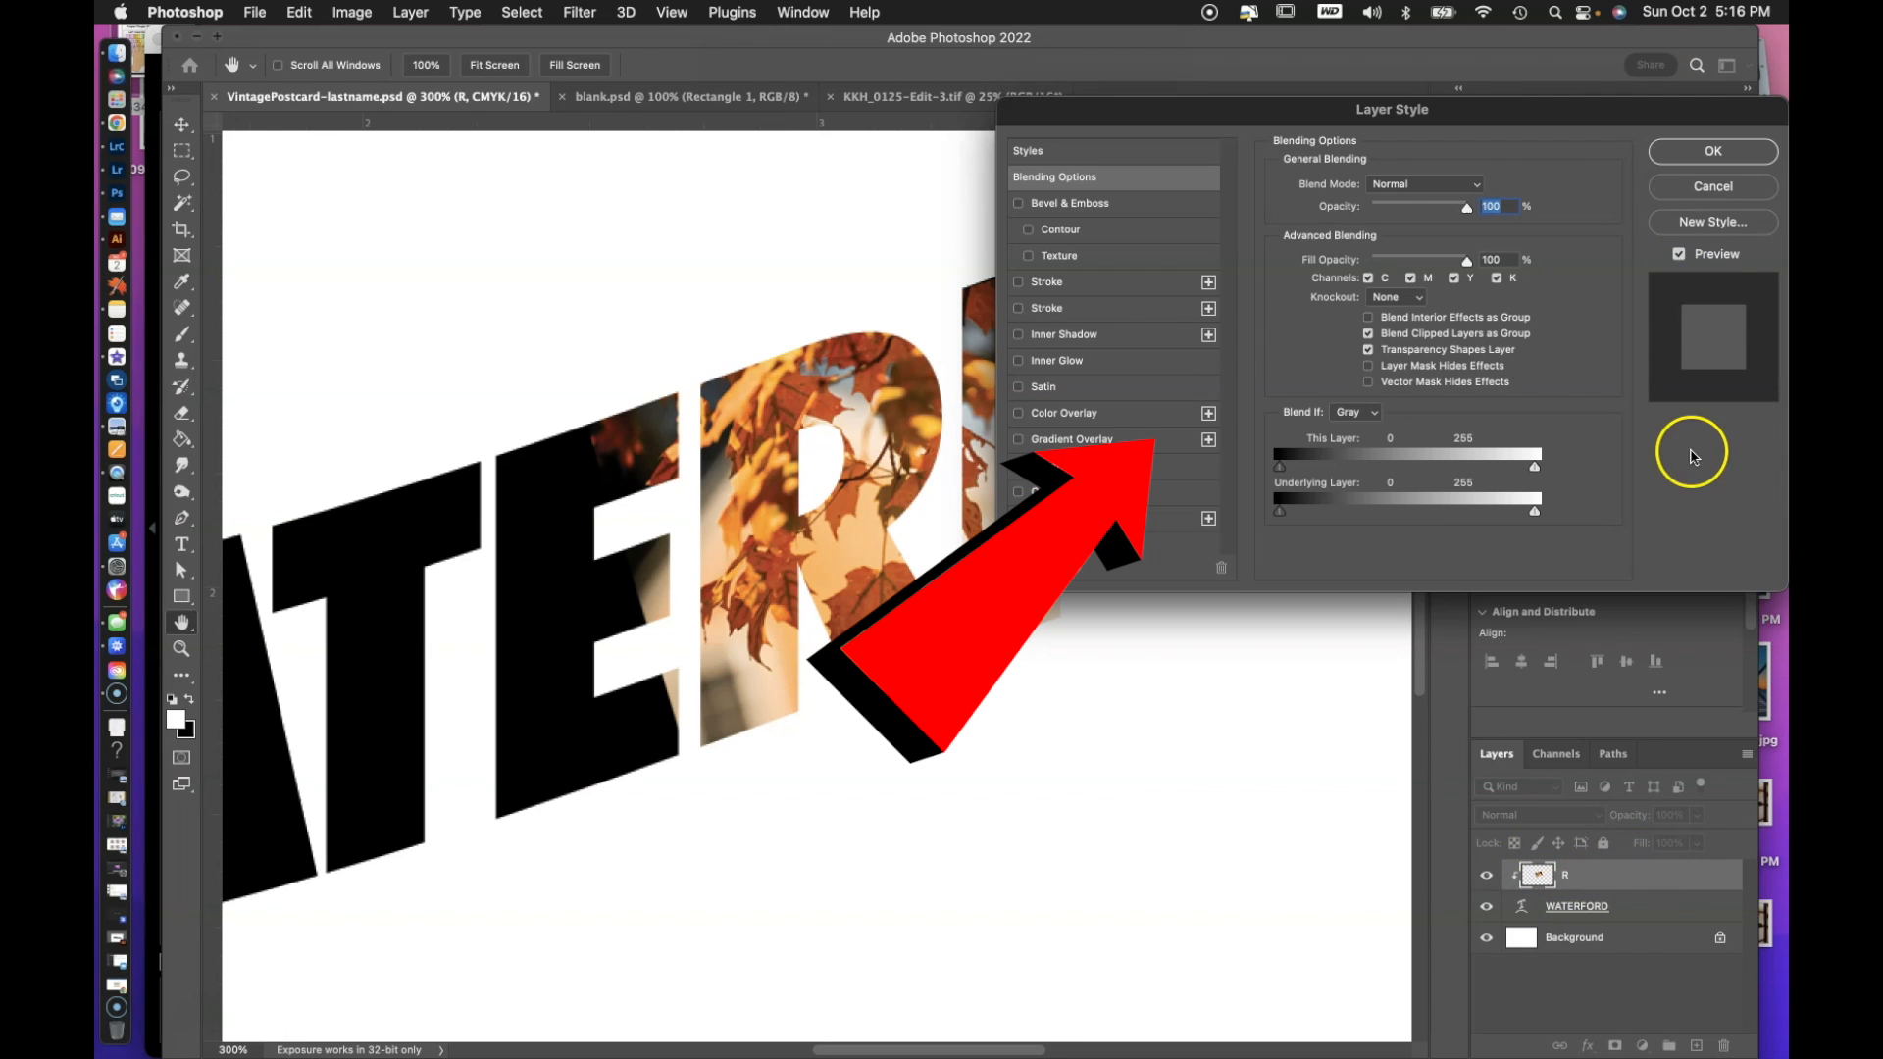
left_click(1757, 186)
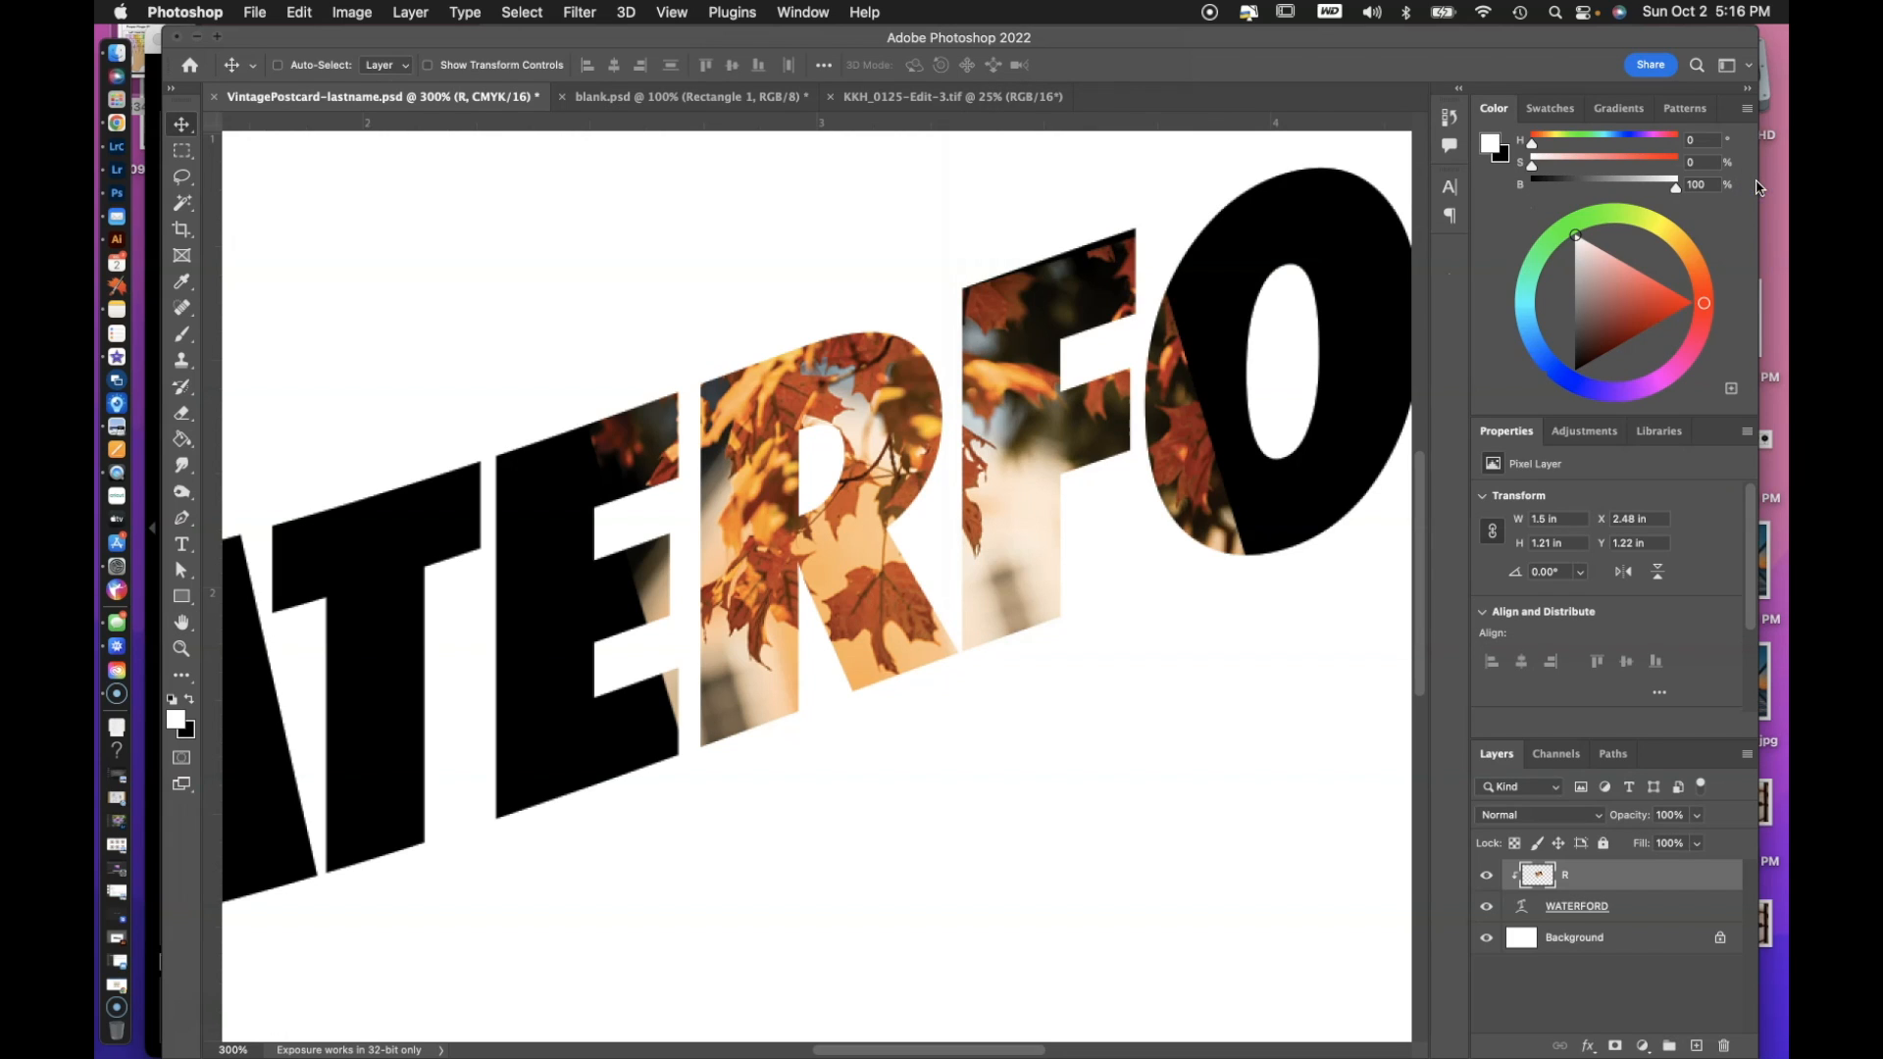
double_click(1566, 875)
left_click(1539, 872)
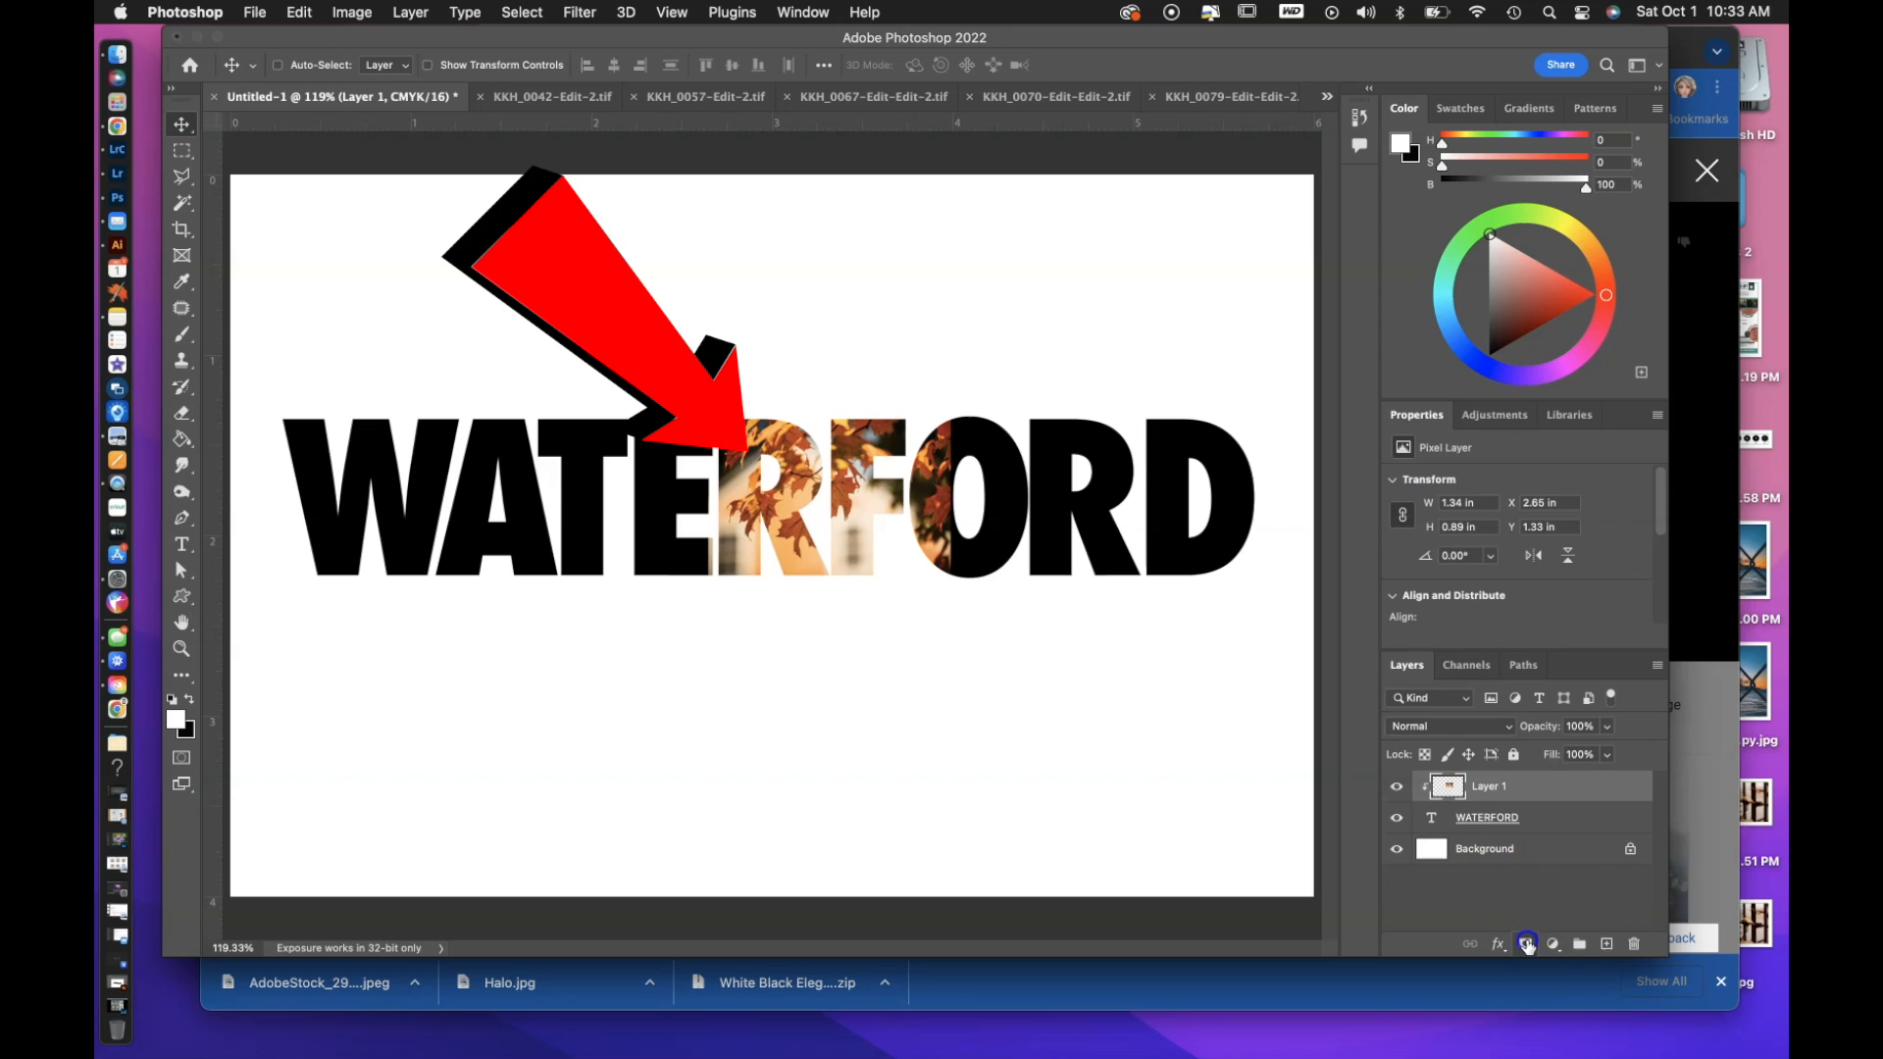
Add a black layer mask to the clipped photo layer and paint white on it over the letter R with the Brush tool.
left_click(1601, 880, "alt")
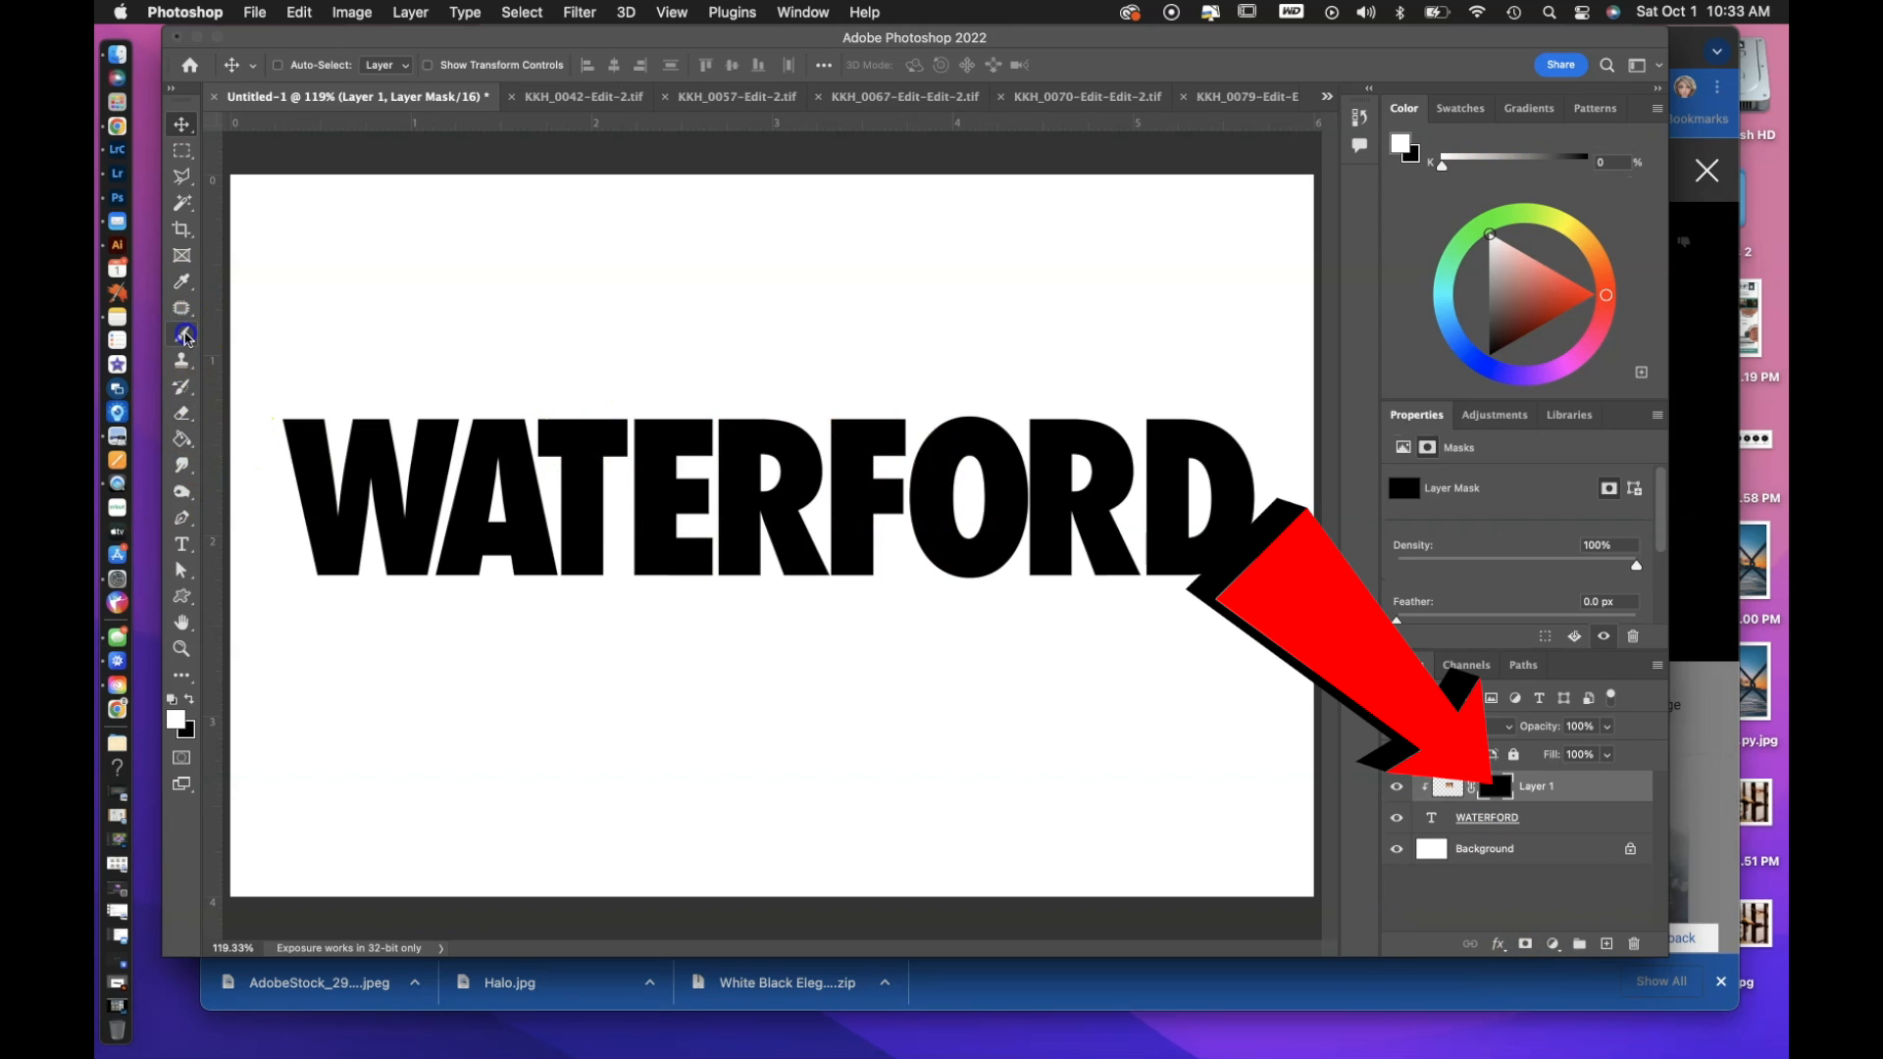
left_click(183, 335)
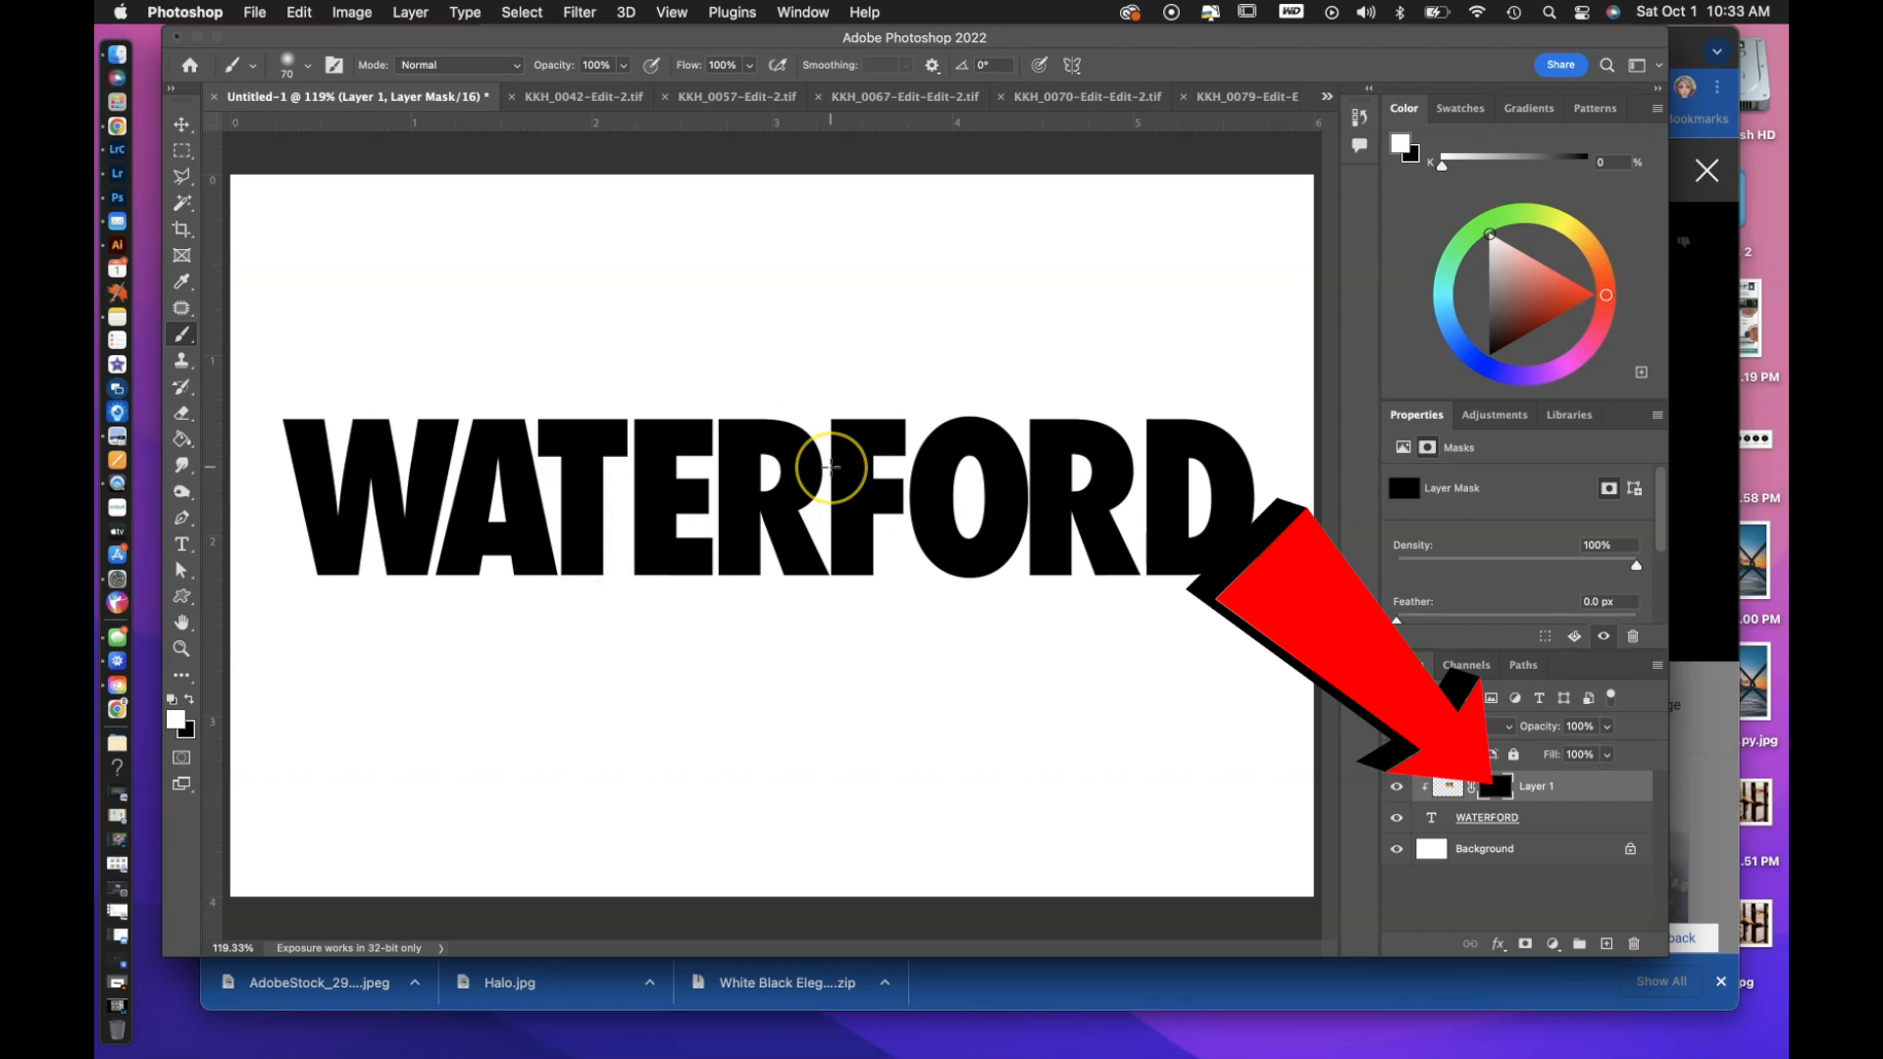
left_click(798, 453)
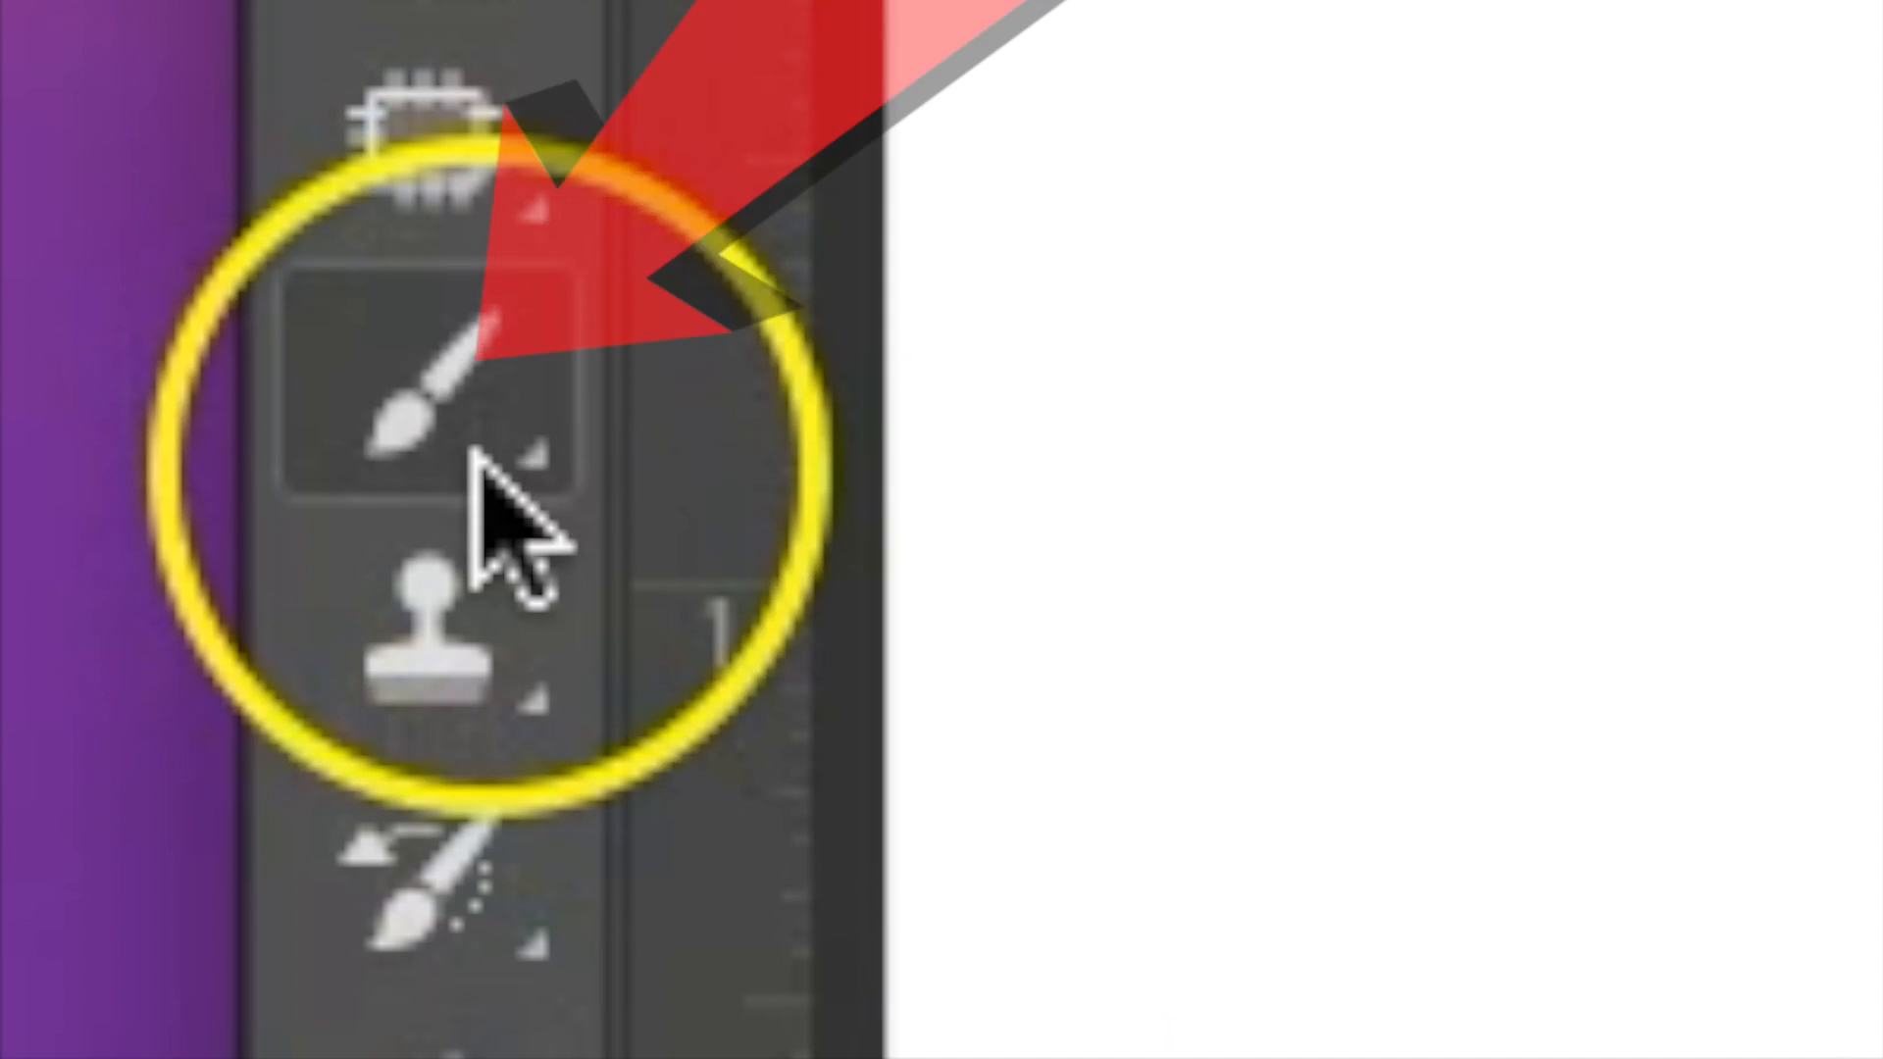
Activate the Brush tool over an empty part of the canvas and try out repeatedly larger and smaller brush sizes.
left_click(462, 373)
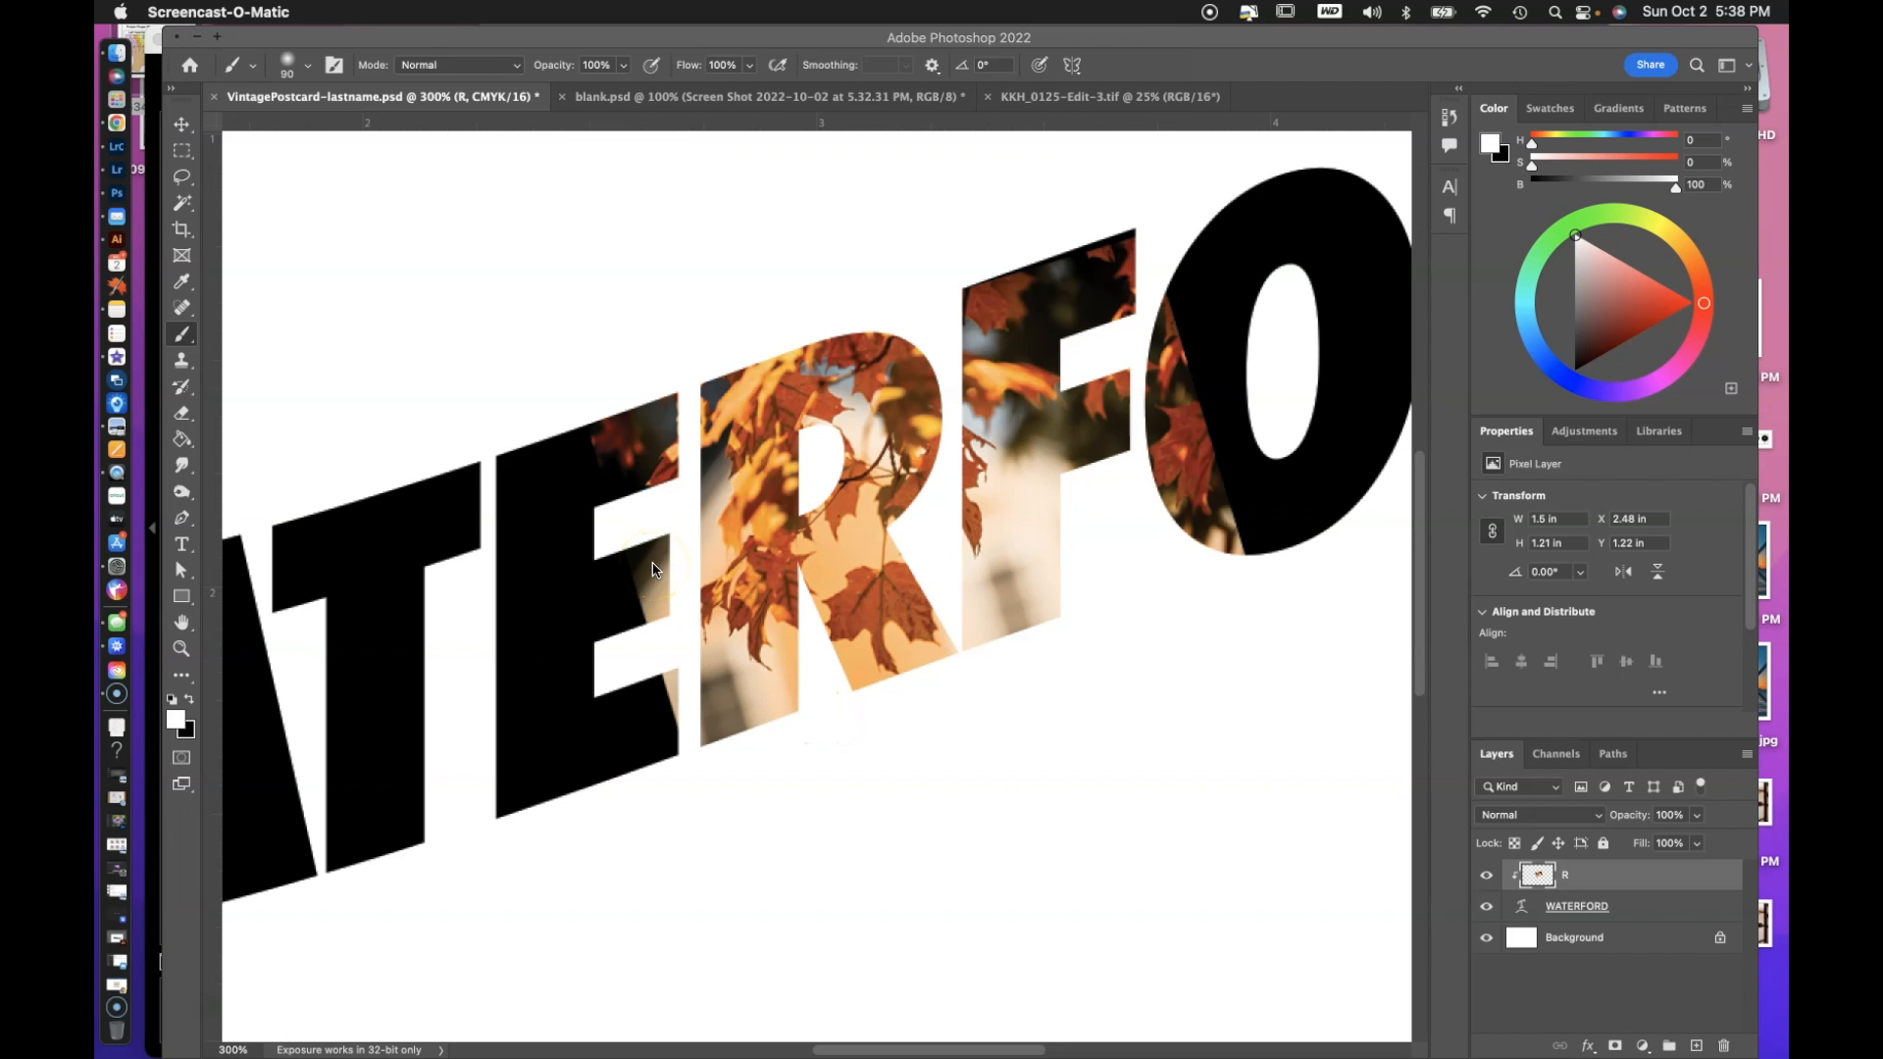
scroll(456, 505, "up", 10)
scroll(456, 505, "left", 7)
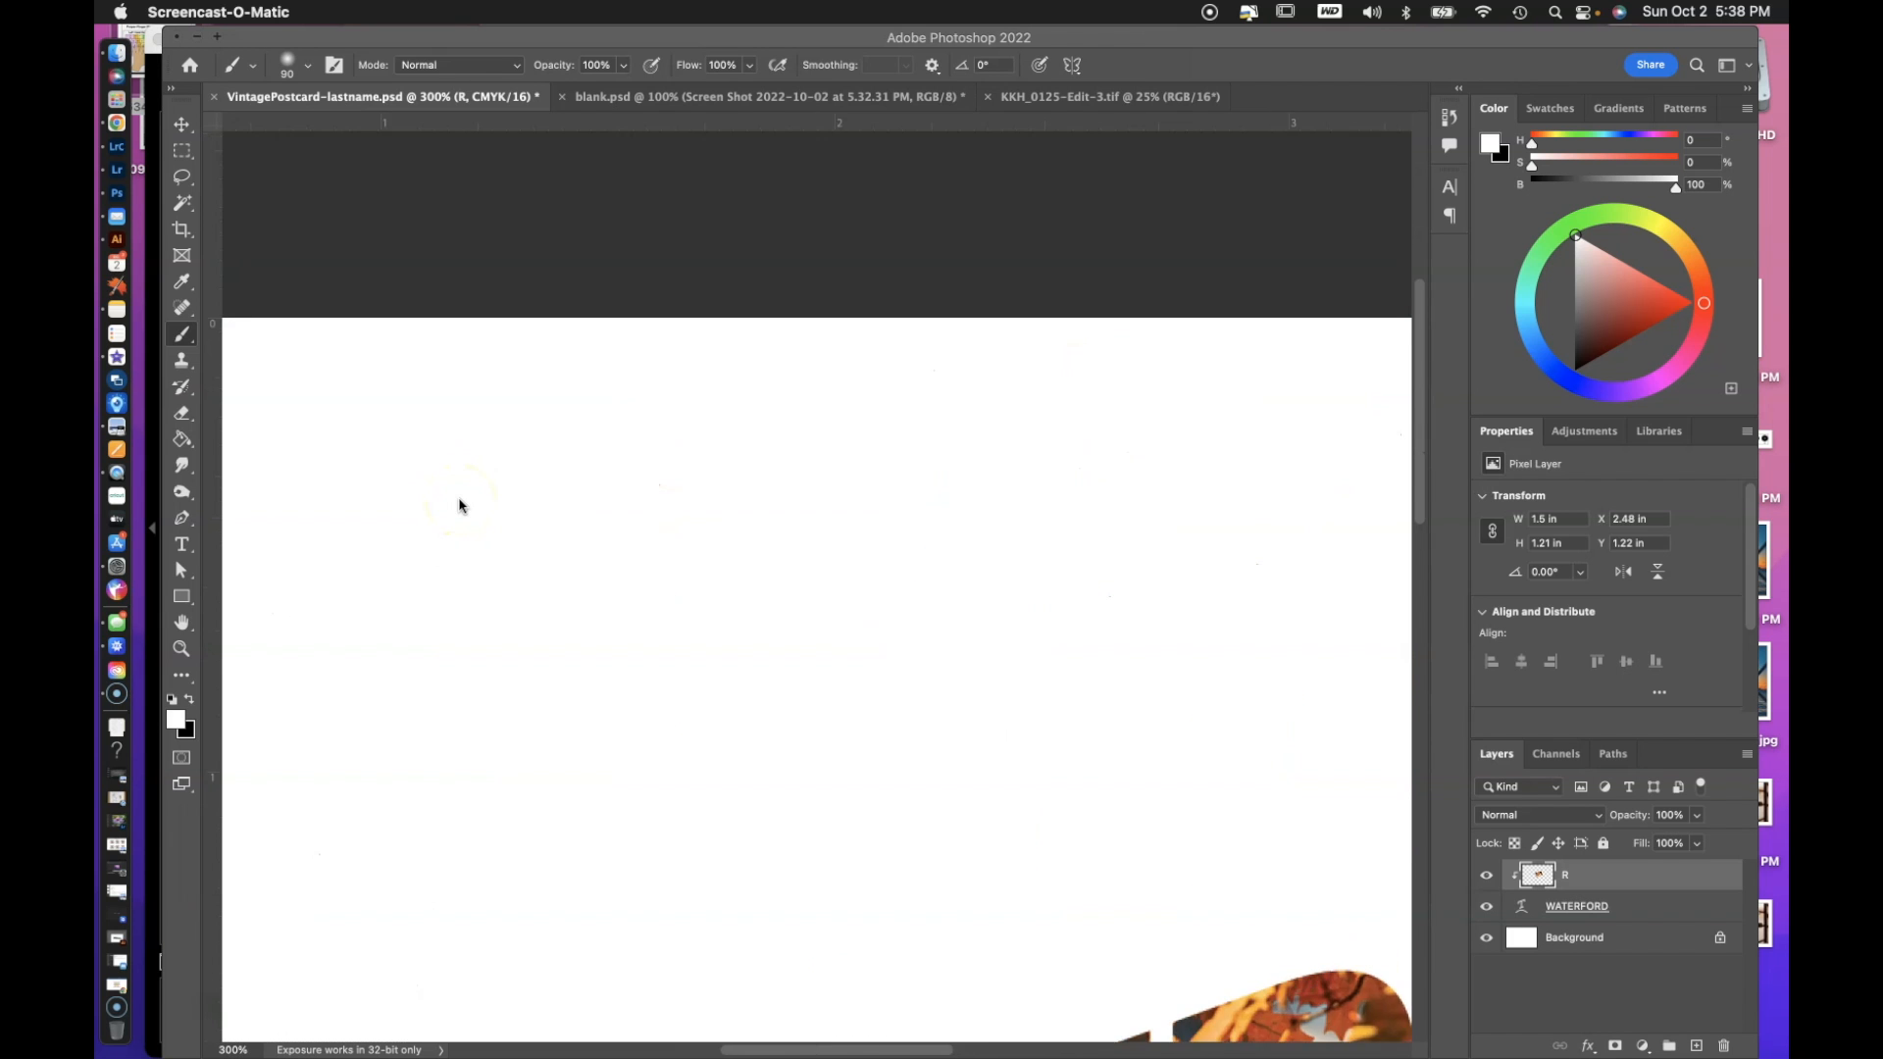
scroll(459, 505, "down", 3)
scroll(459, 505, "right", 1)
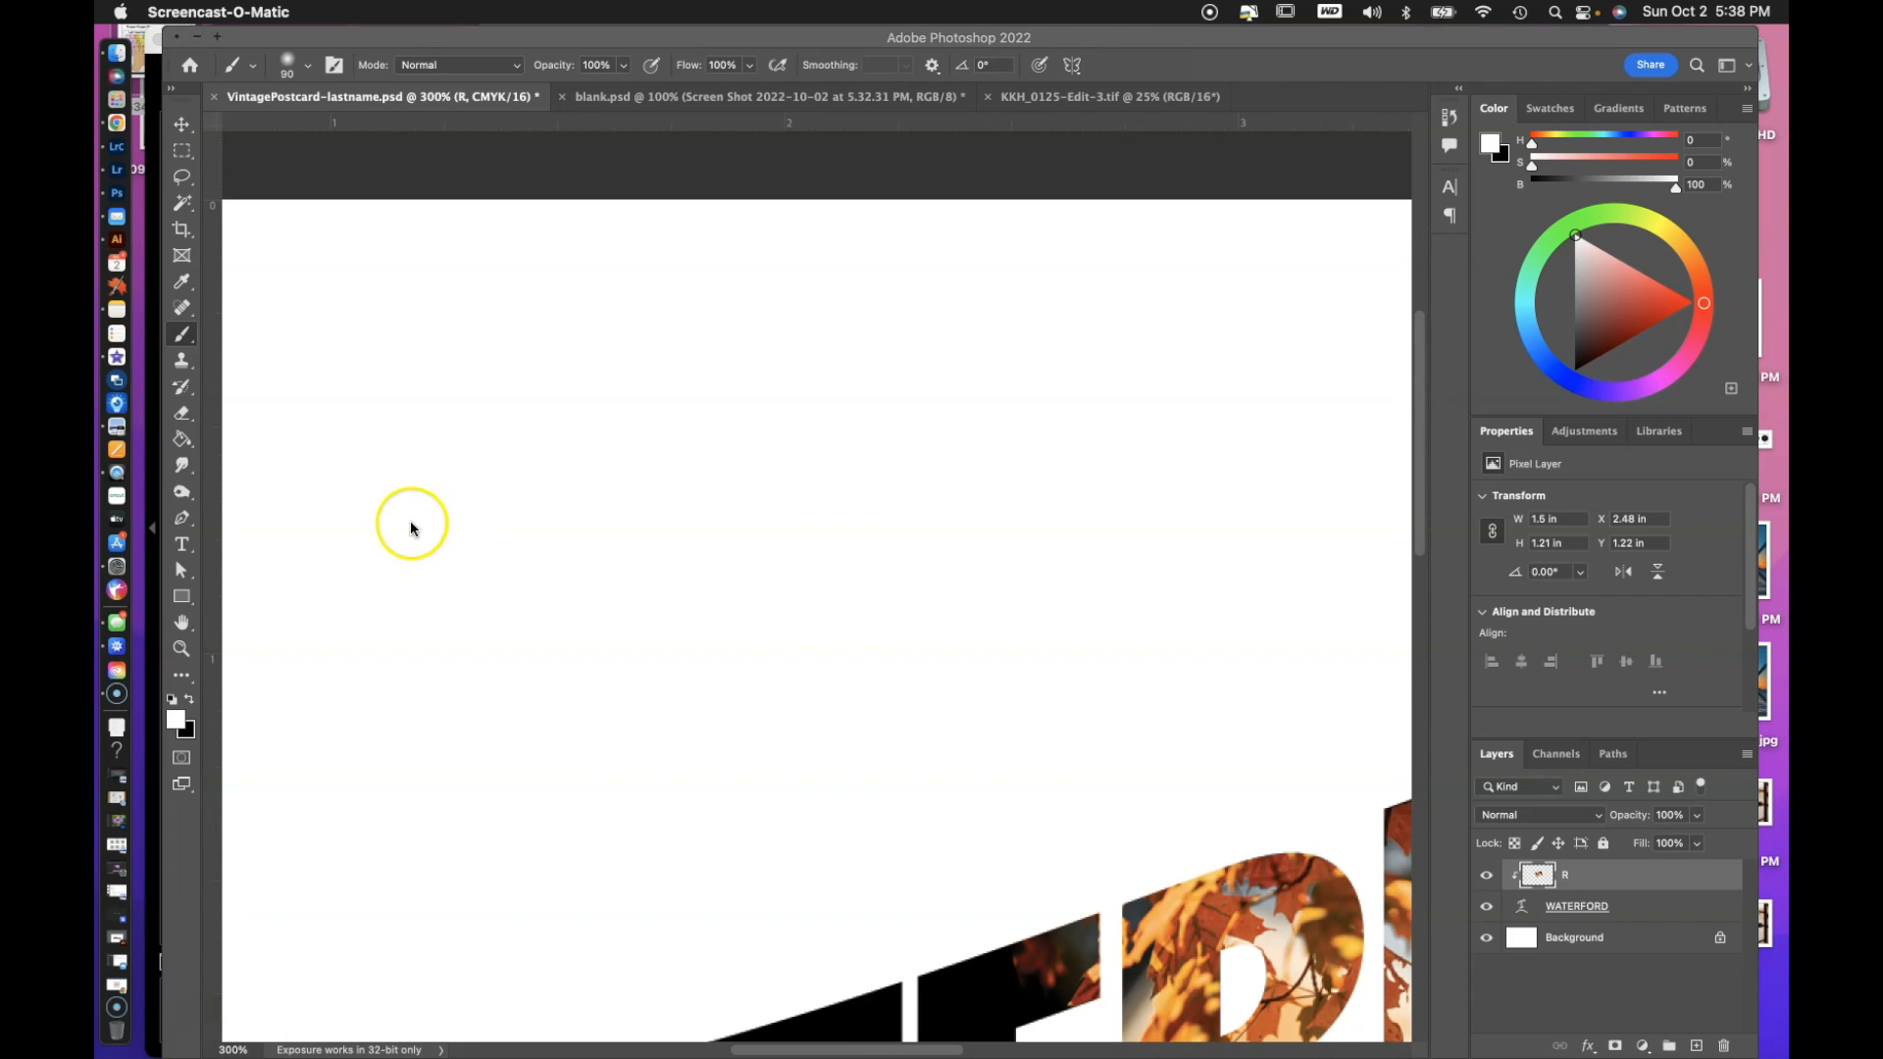
left_click(181, 333)
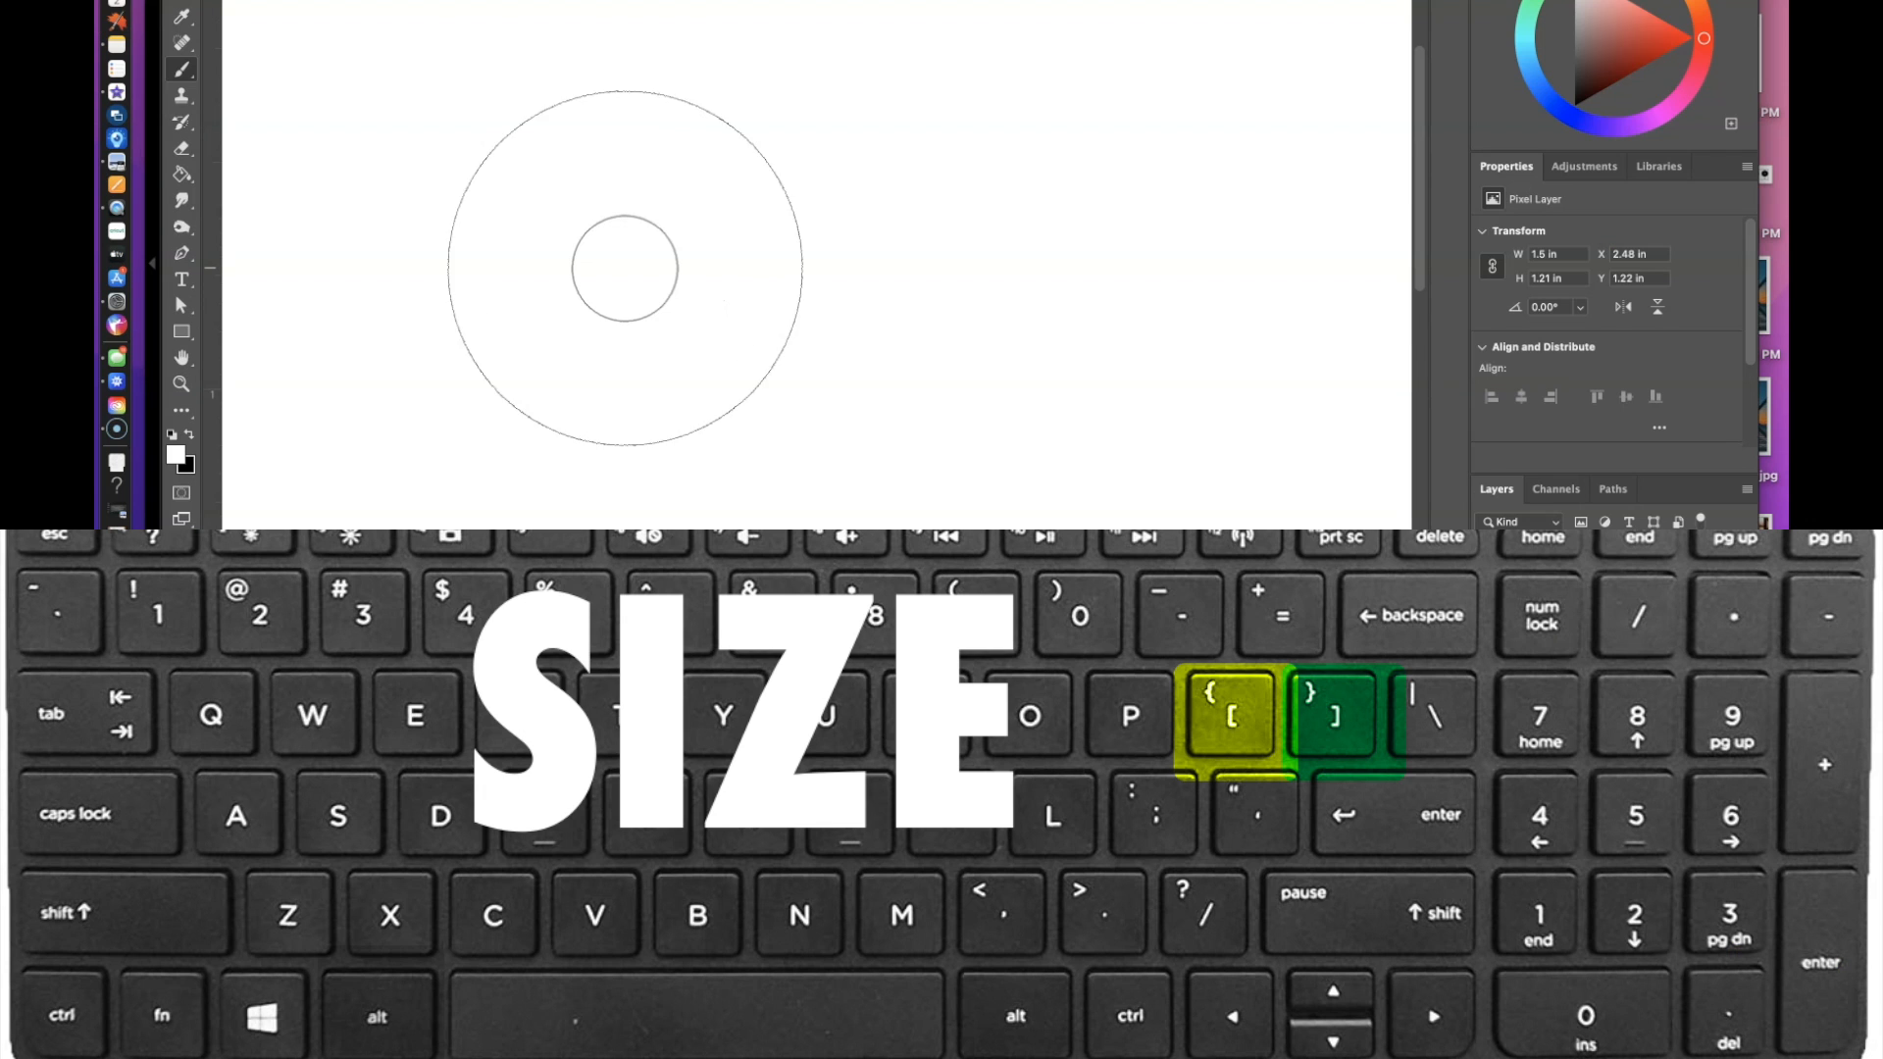
key("bracketright")
key("bracketright")
key("bracketright")
key("bracketleft")
key("bracketleft")
key("bracketleft")
key("bracketleft")
key("bracketright")
key("bracketright")
key("bracketright")
key("bracketright")
key("bracketright")
key("bracketleft")
key("bracketleft")
key("bracketleft")
key("bracketleft")
key("bracketleft")
key("bracketleft")
key("bracketright")
key("bracketright")
key("bracketright")
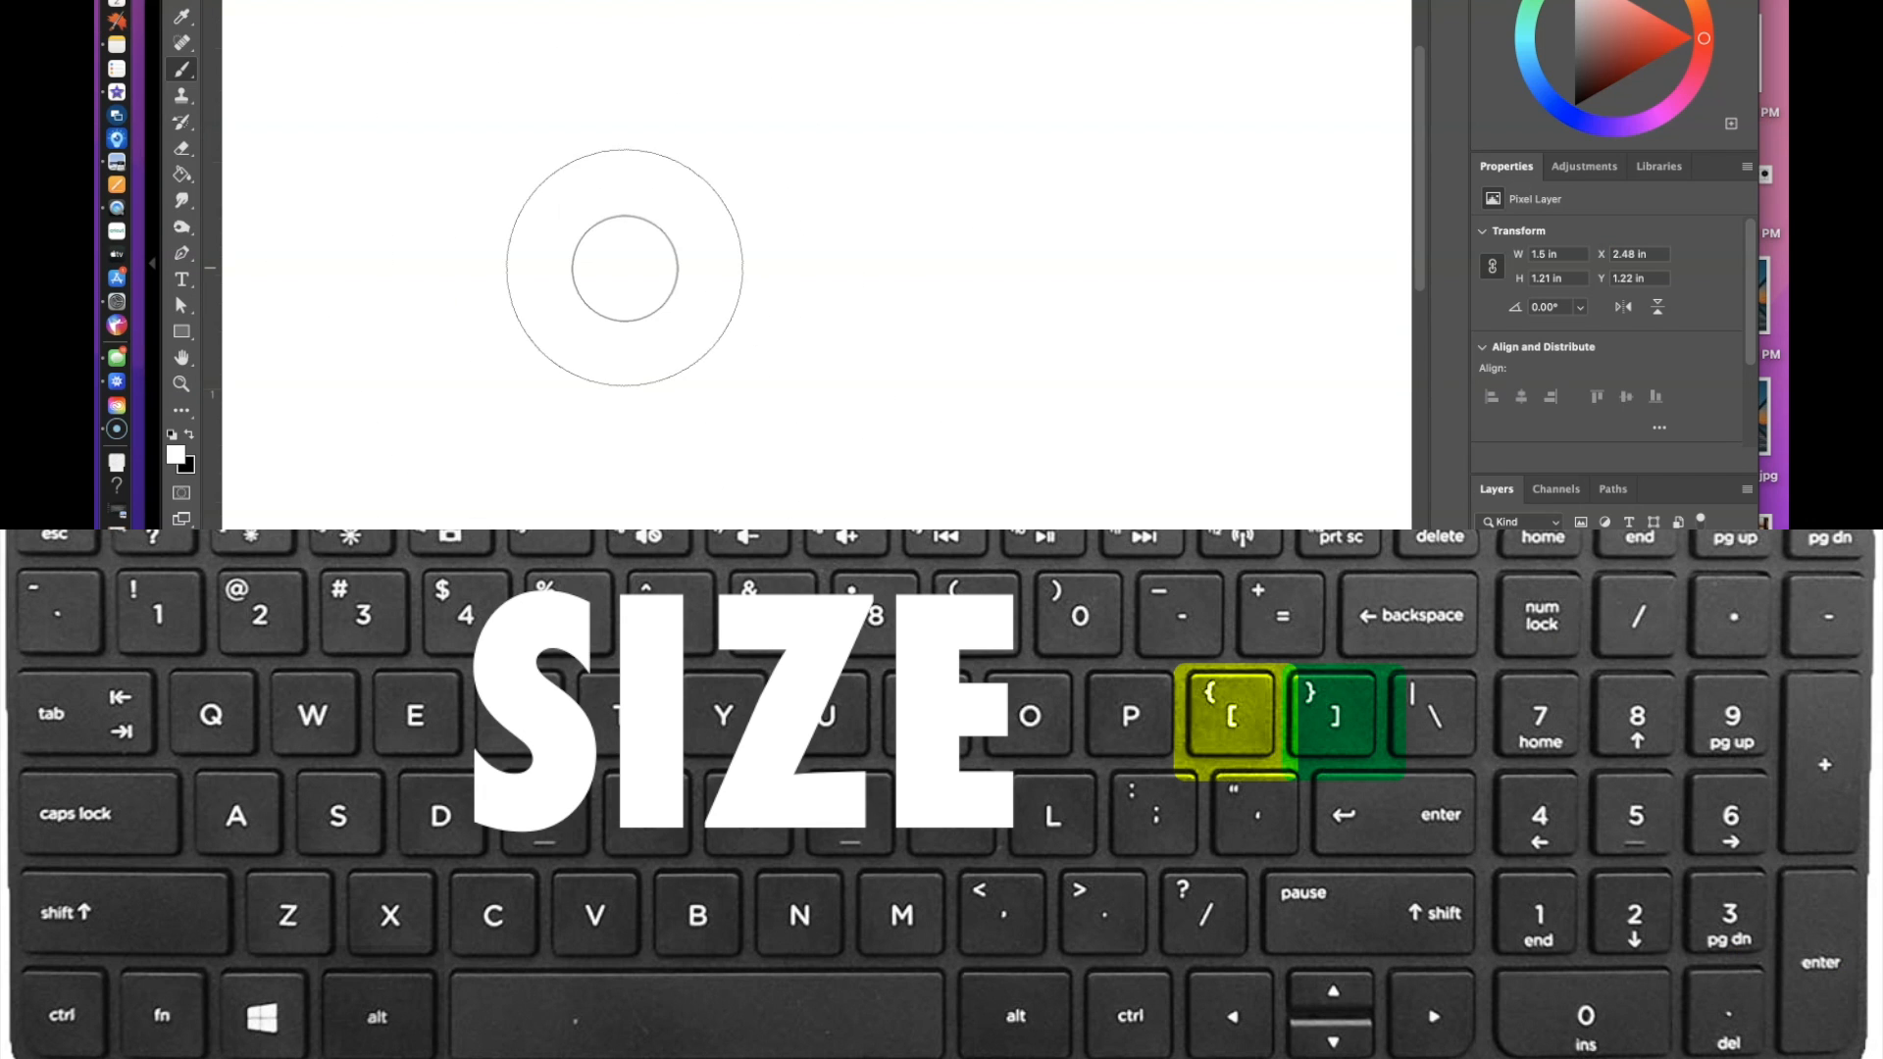
key("bracketright")
key("bracketright")
key("bracketleft")
key("bracketleft")
key("bracketleft")
key("bracketleft")
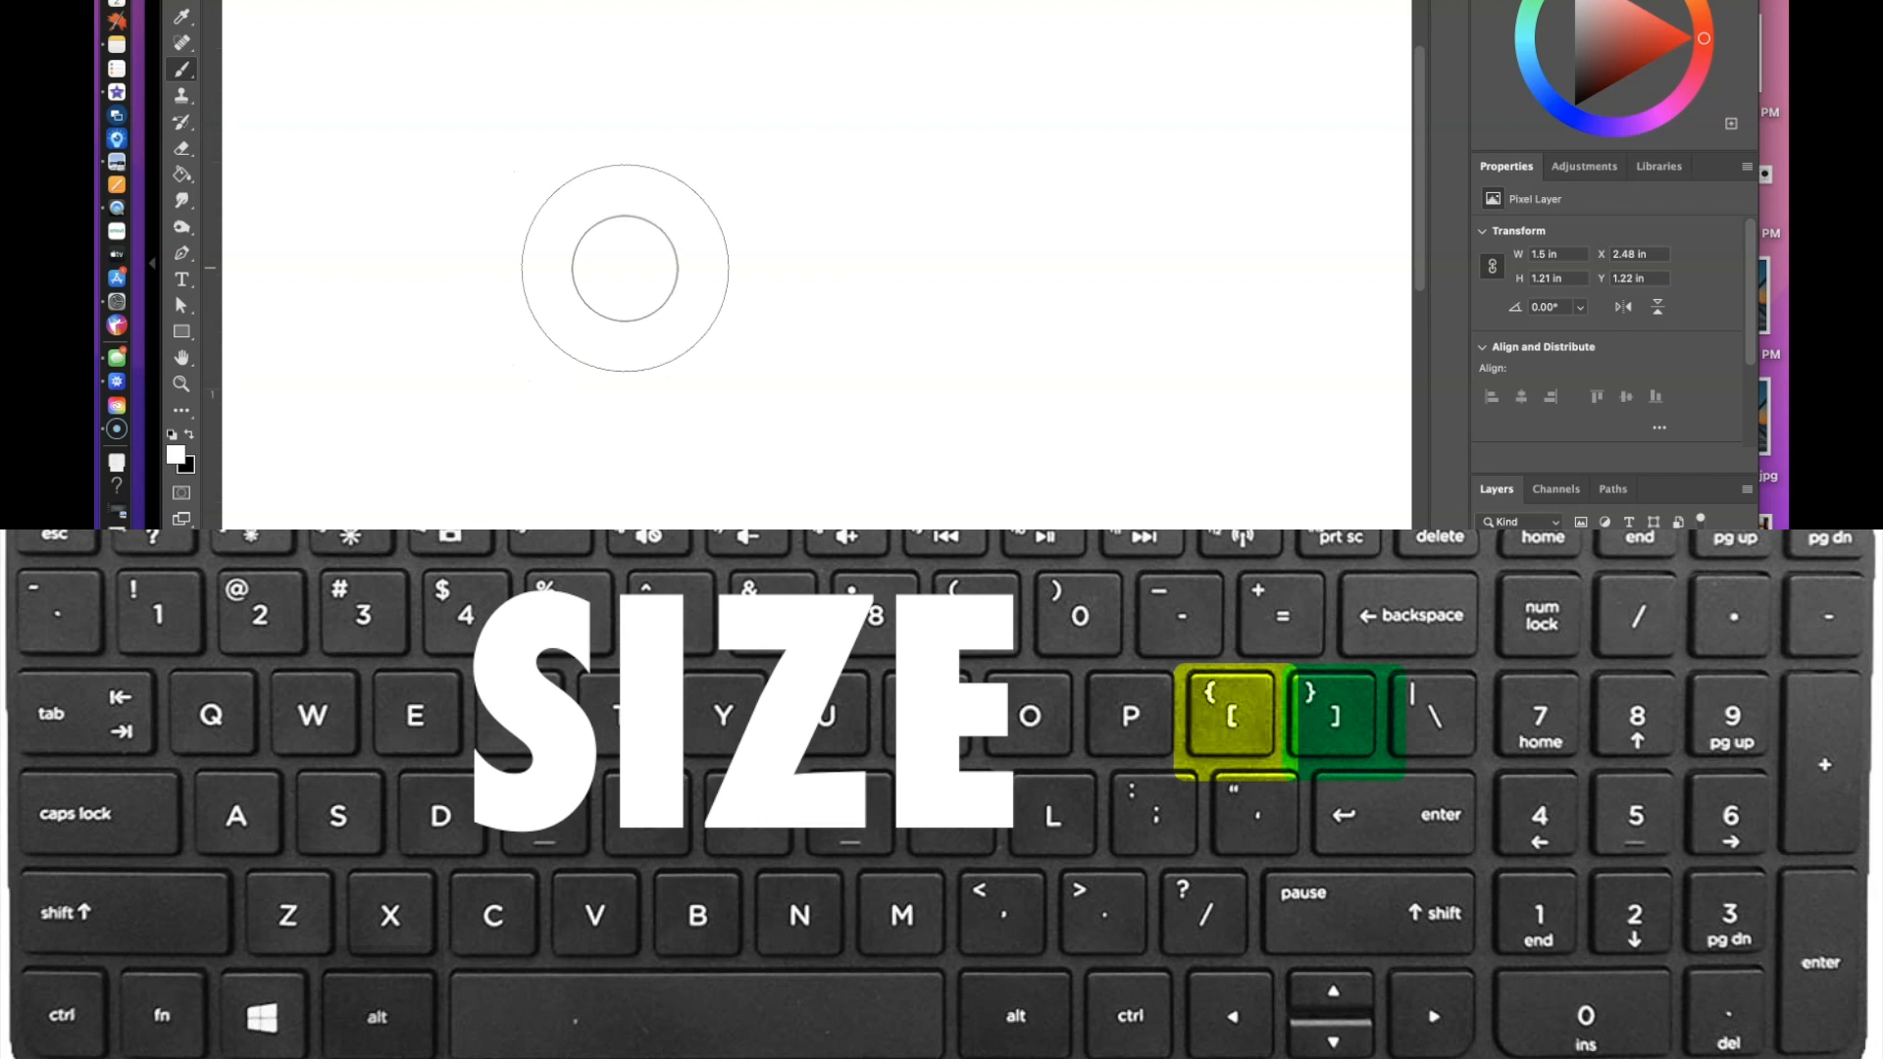
key("bracketleft")
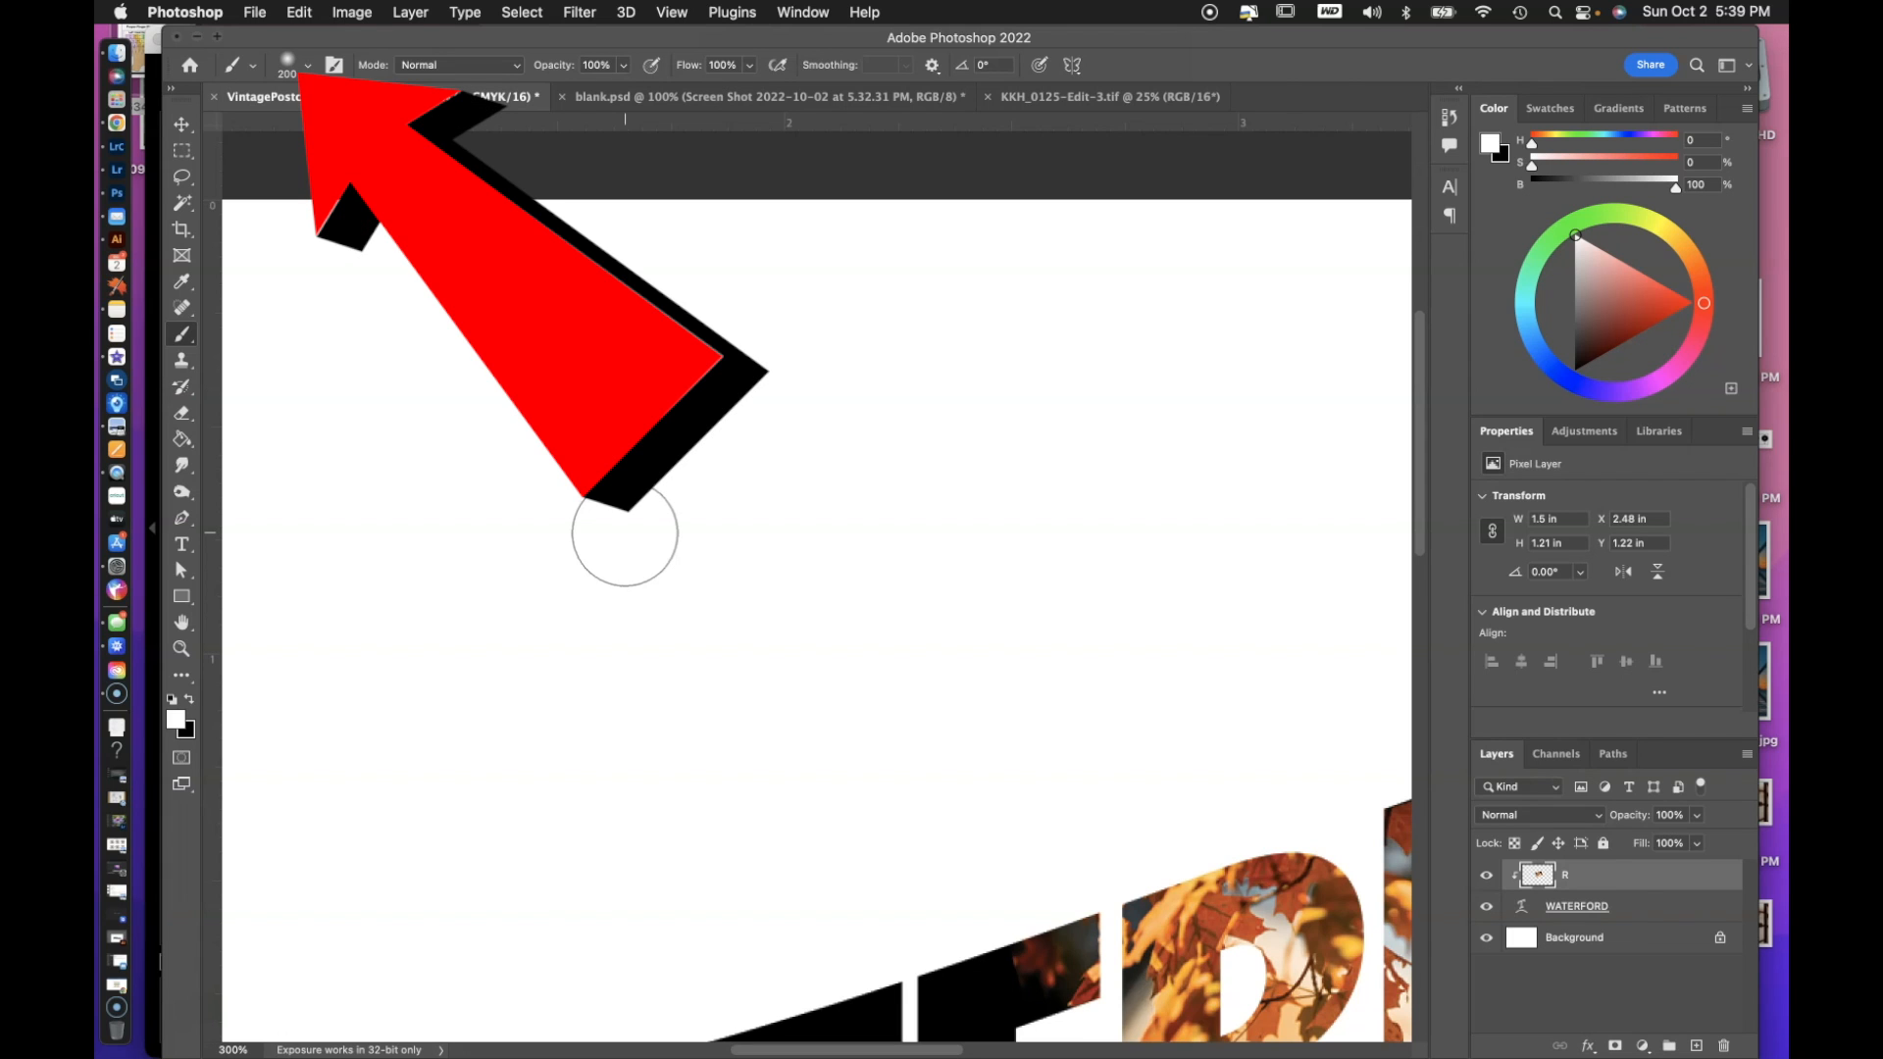
Shrink the brush tip, then enlarge it to 400 px.
key("bracketleft")
key("bracketleft")
key("bracketleft")
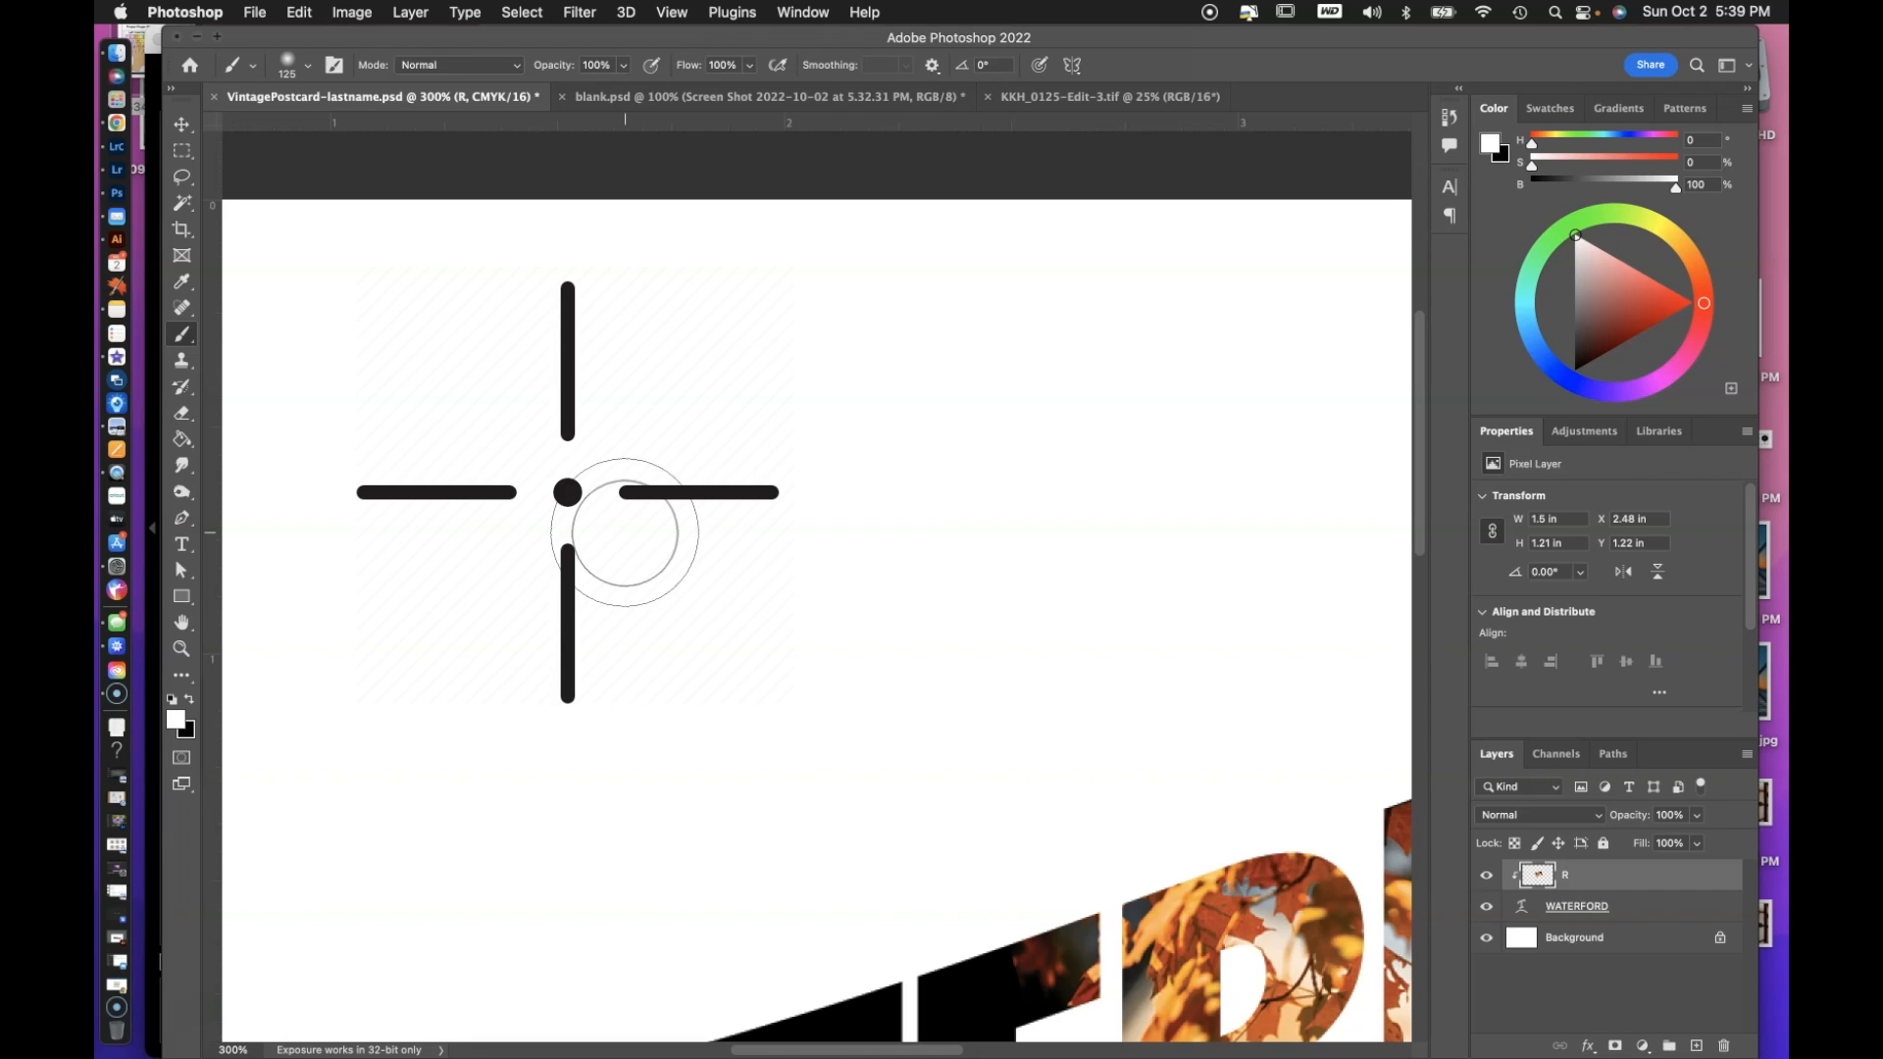
key("bracketright")
key("bracketright")
key("bracketright")
key("bracketright")
key("bracketright")
key("bracketright")
key("bracketright")
key("bracketleft")
key("bracketleft")
key("bracketleft")
key("bracketleft")
key("bracketleft")
key("bracketleft")
key("bracketleft")
key("bracketleft")
key("bracketleft")
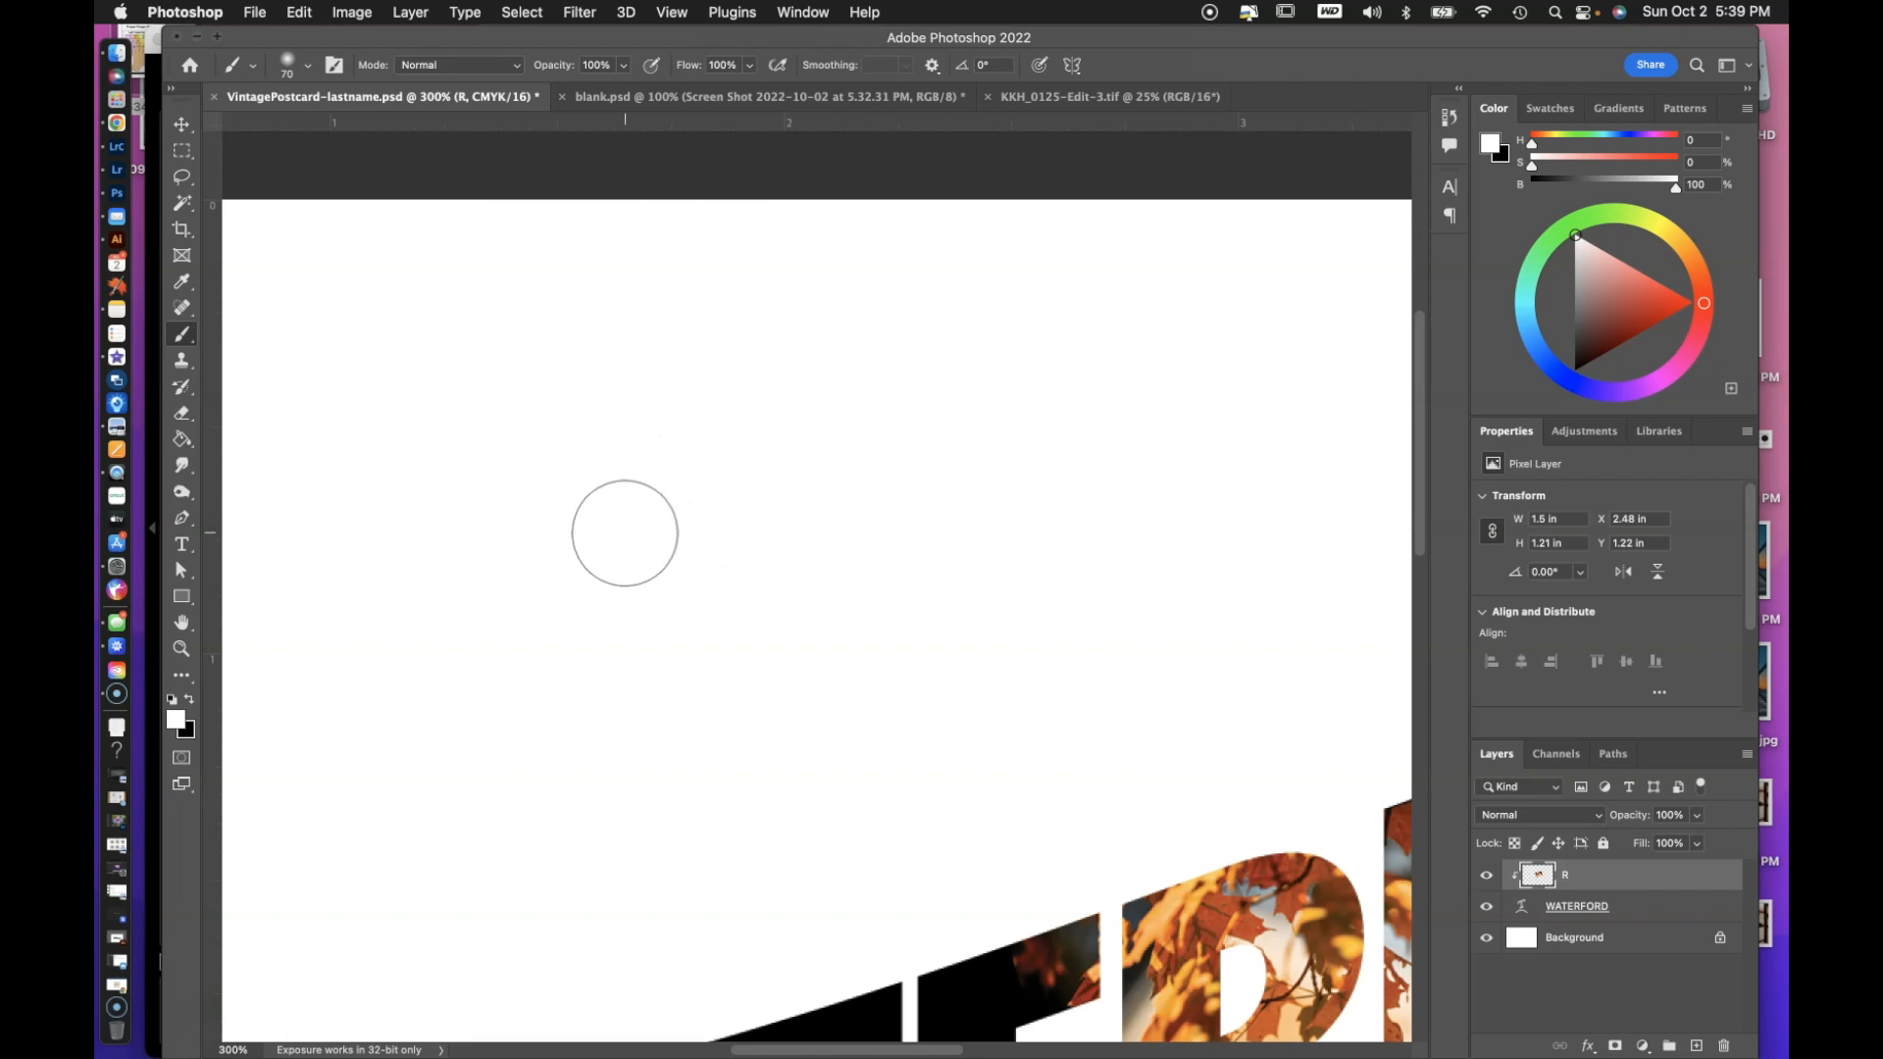
key("bracketright")
key("bracketright")
key("bracketright")
key("bracketright")
key("bracketright")
key("bracketright")
key("bracketright")
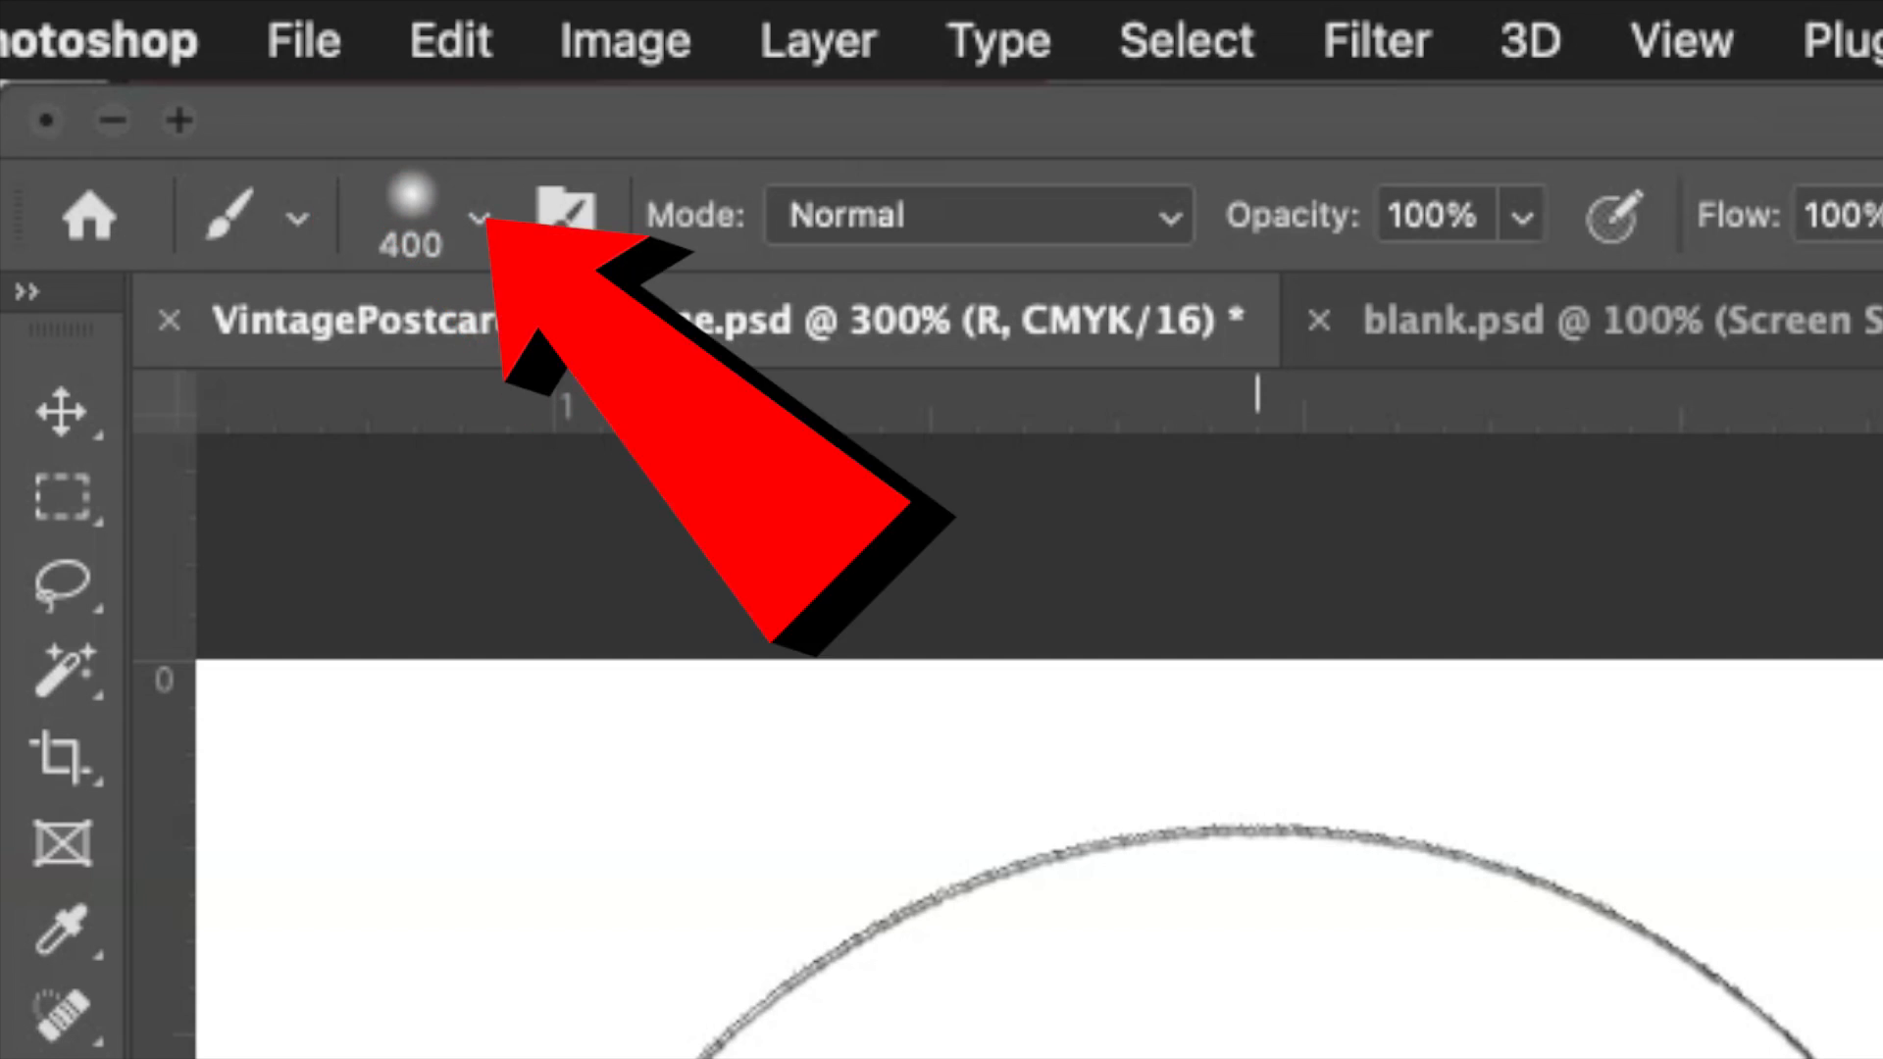
Open the brush preset options and browse through the available brush presets.
left_click(478, 217)
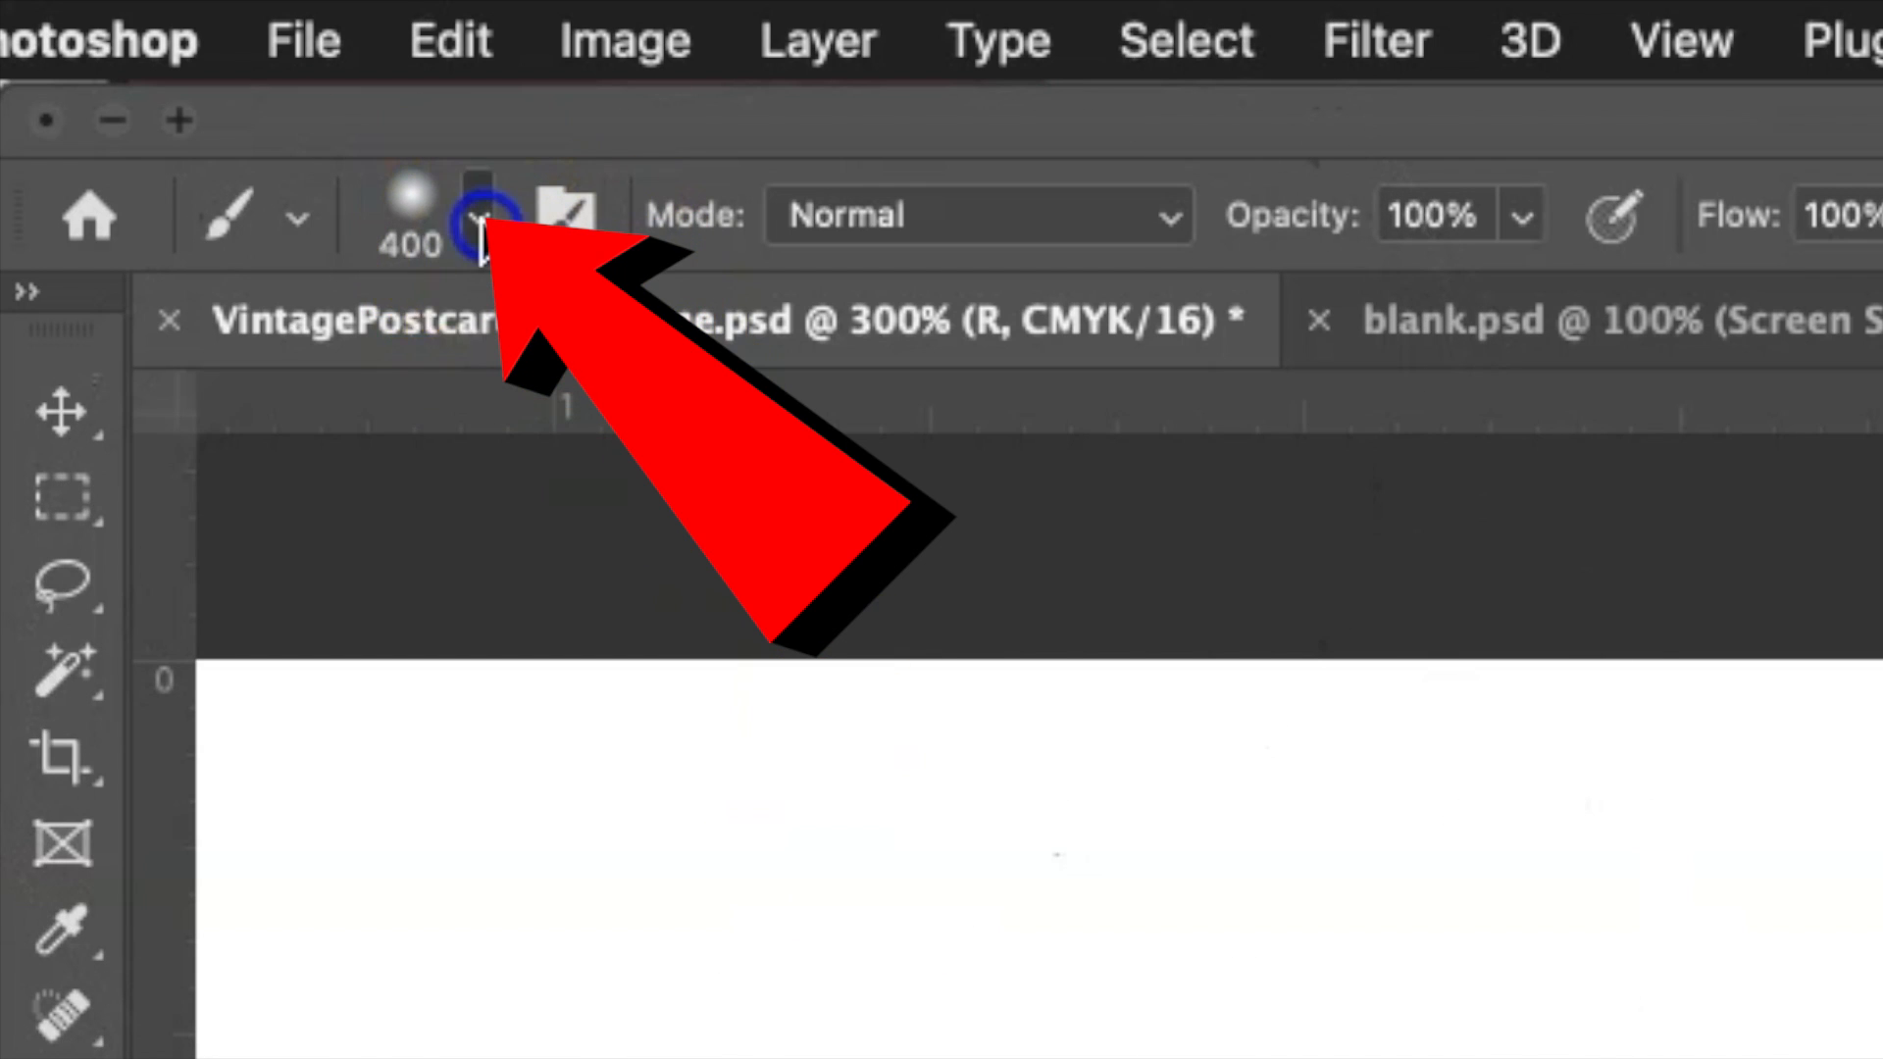
left_click(479, 218)
left_click(478, 218)
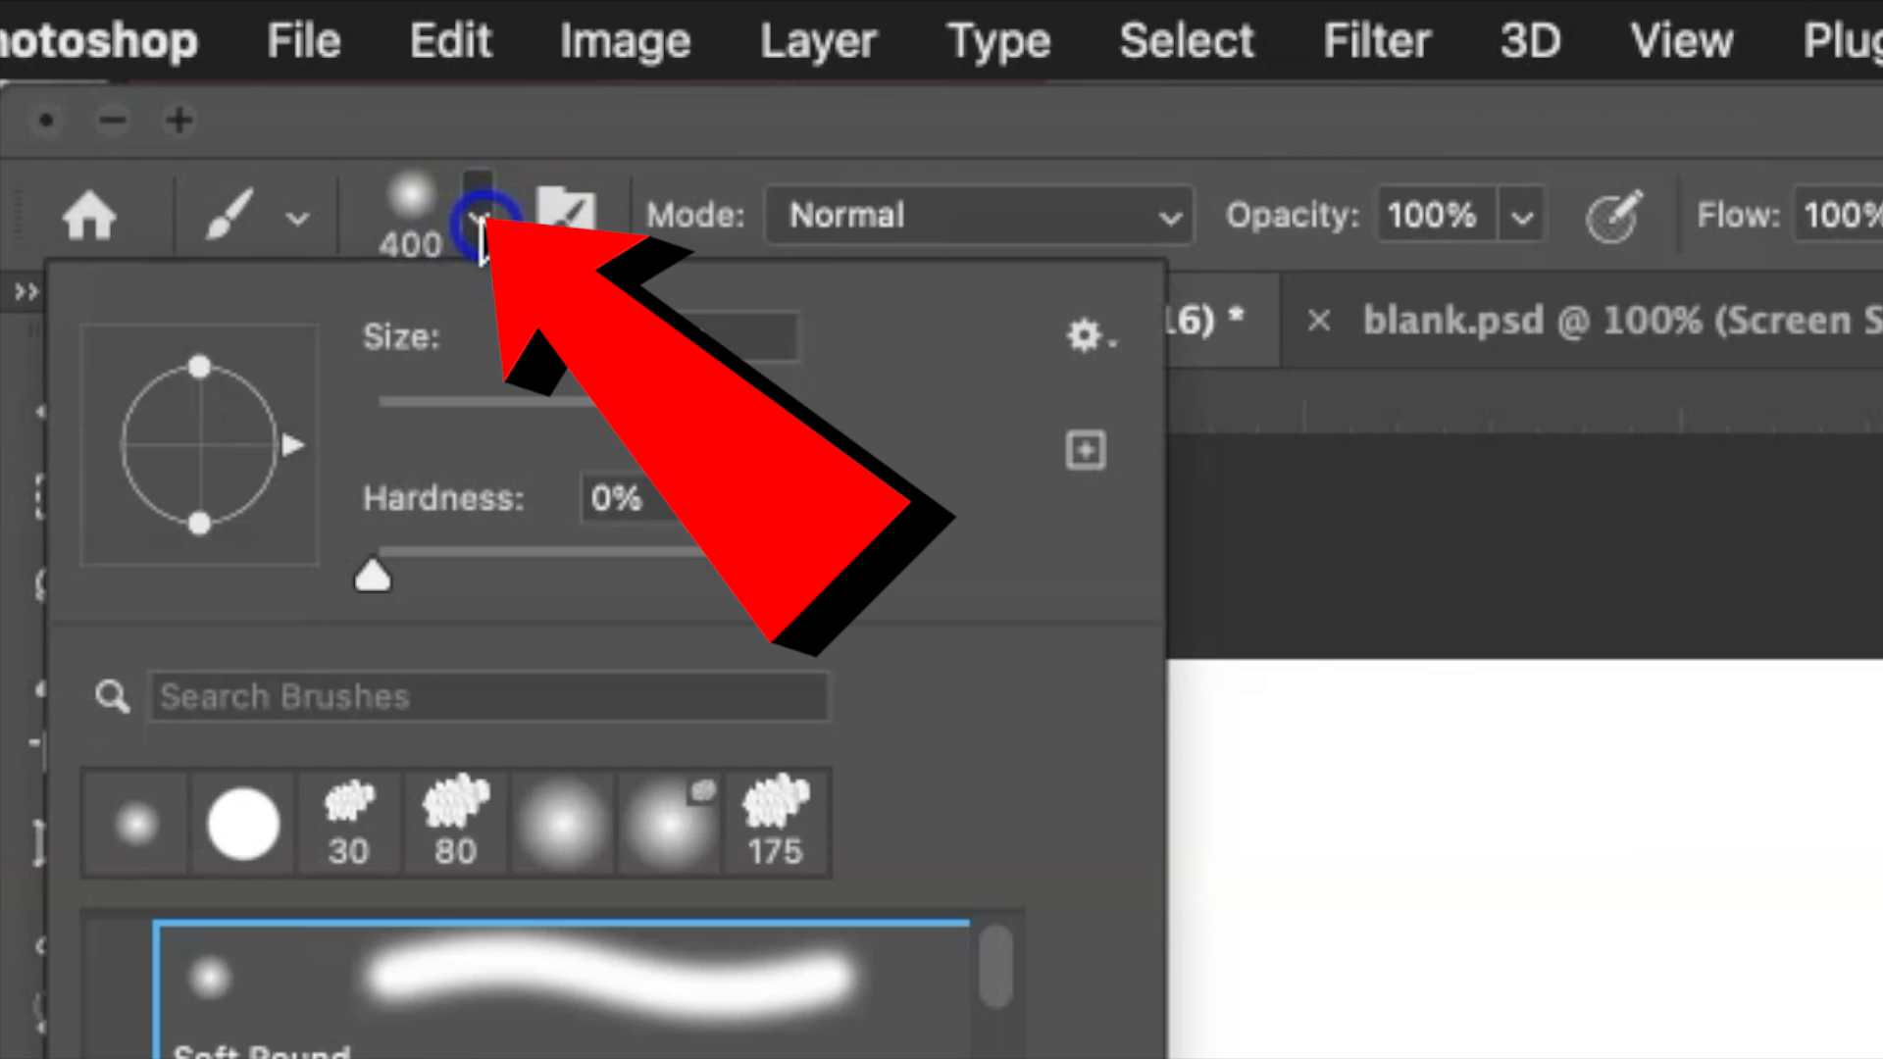
left_click(479, 220)
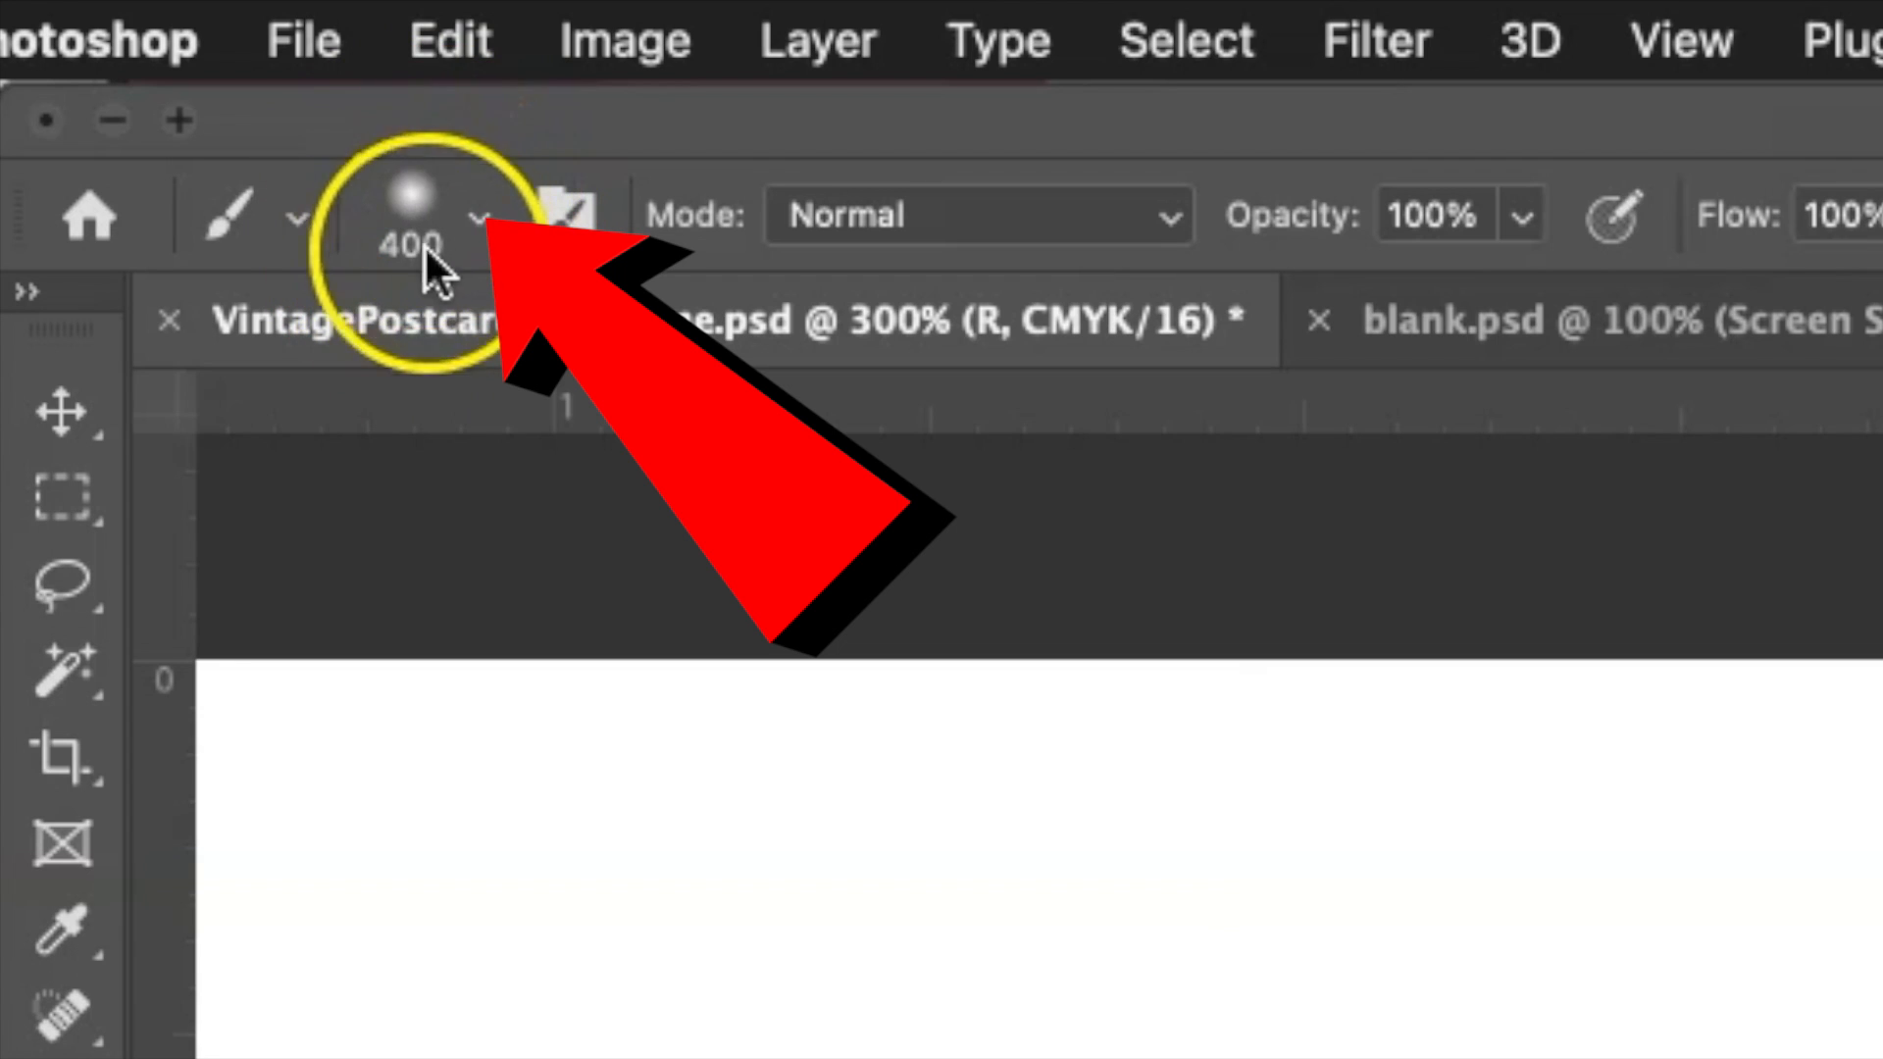
left_click(477, 211)
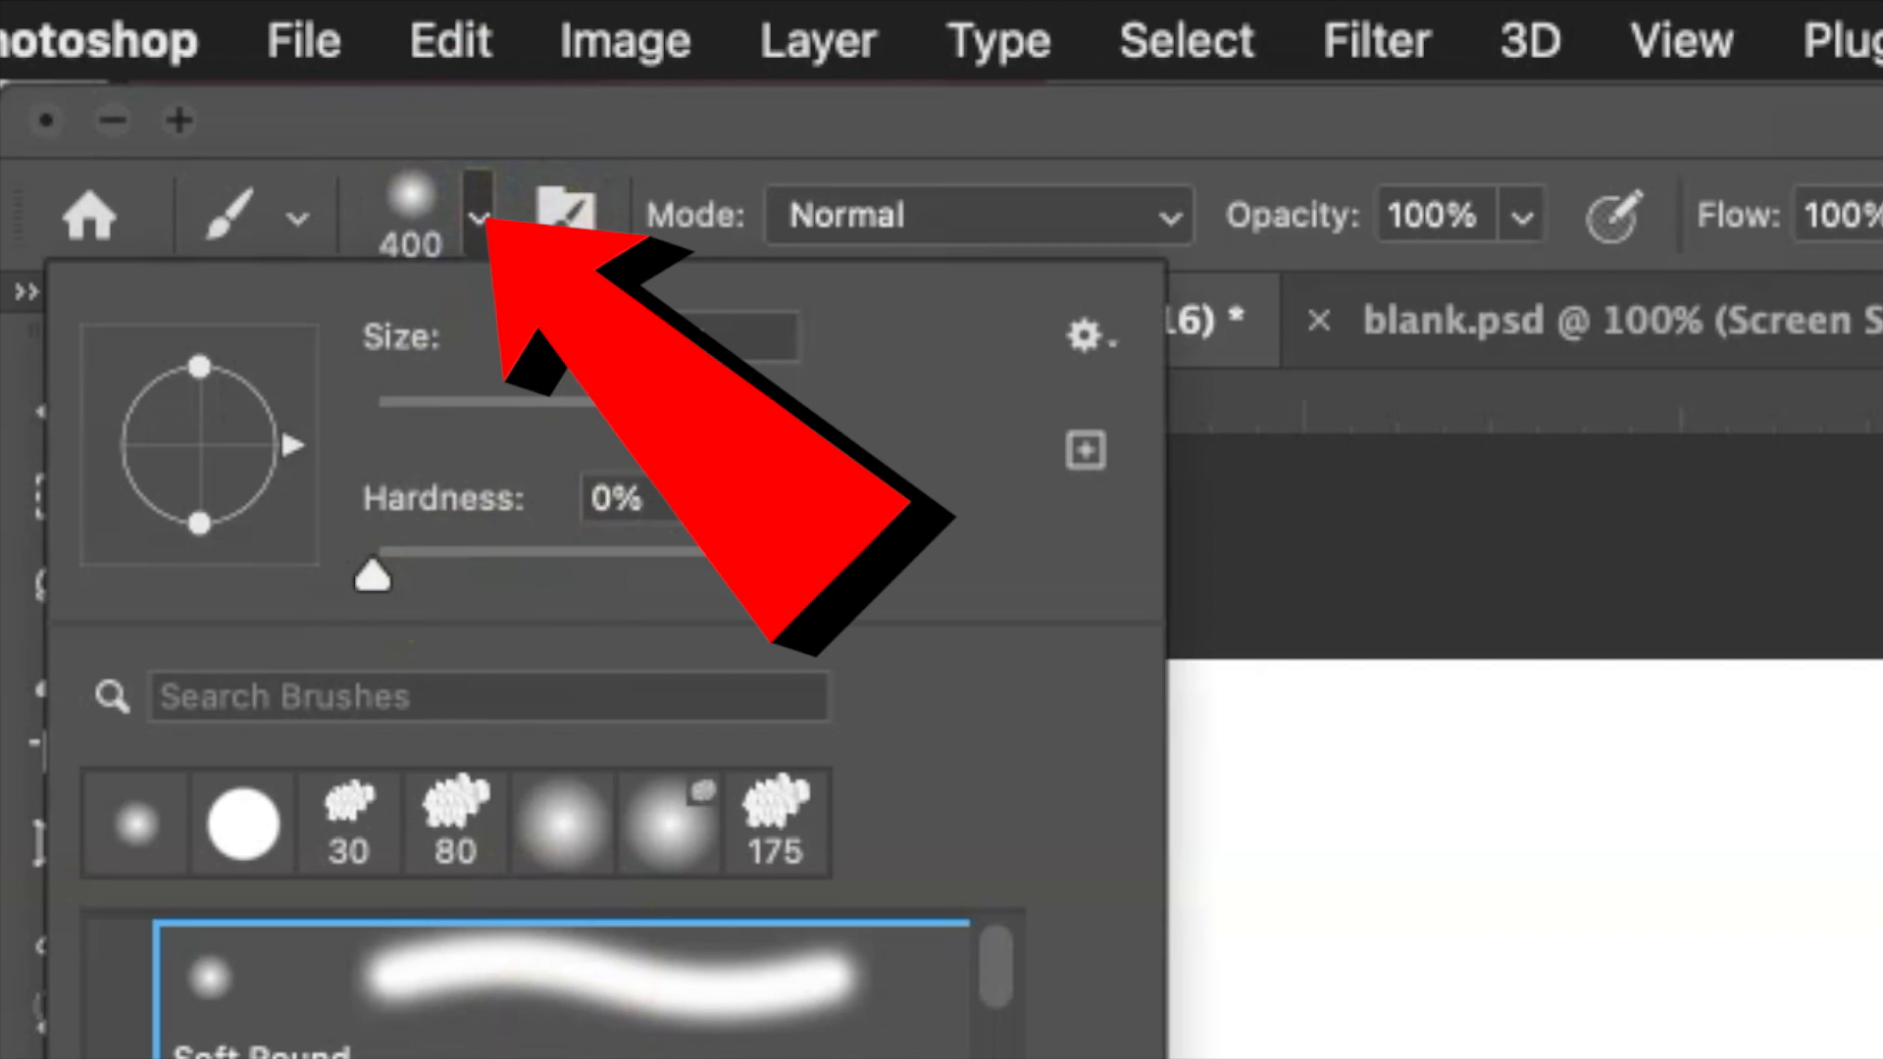
scroll(559, 990, "down", 15)
scroll(537, 991, "down", 15)
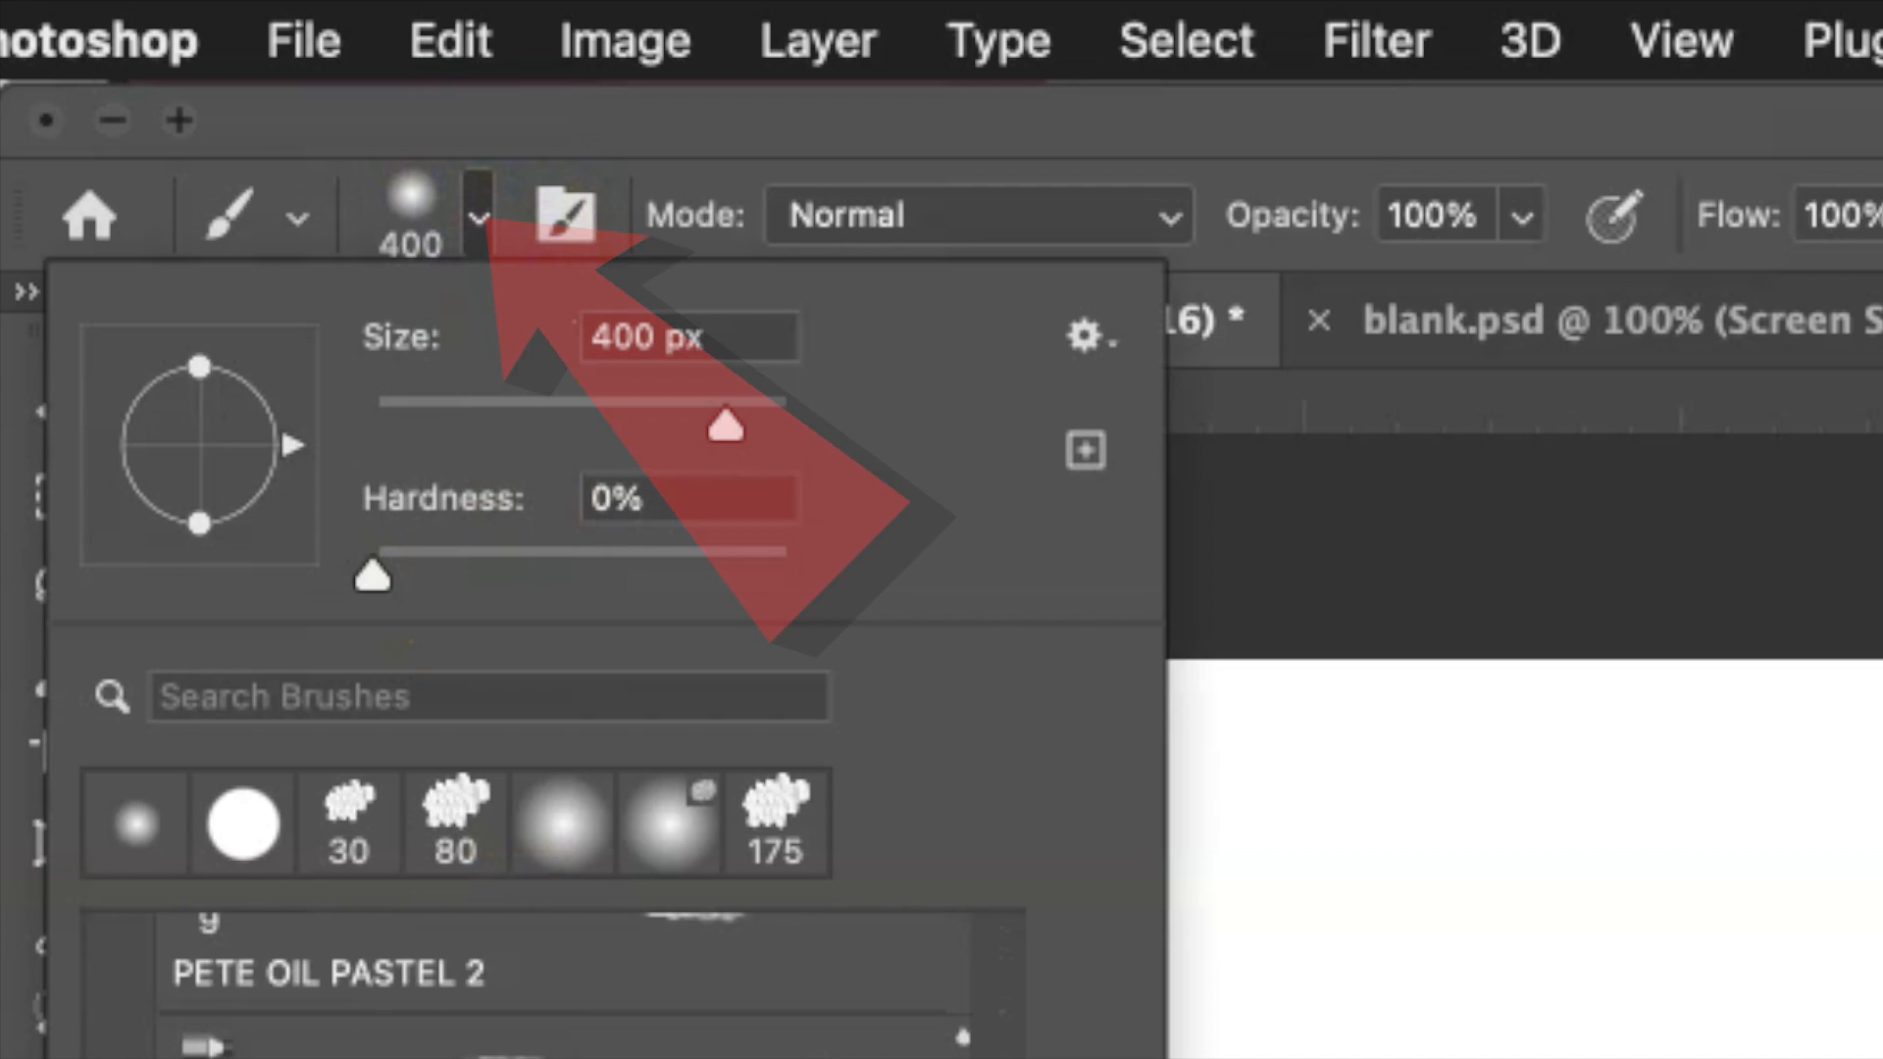
scroll(537, 990, "up", 10)
scroll(538, 990, "down", 10)
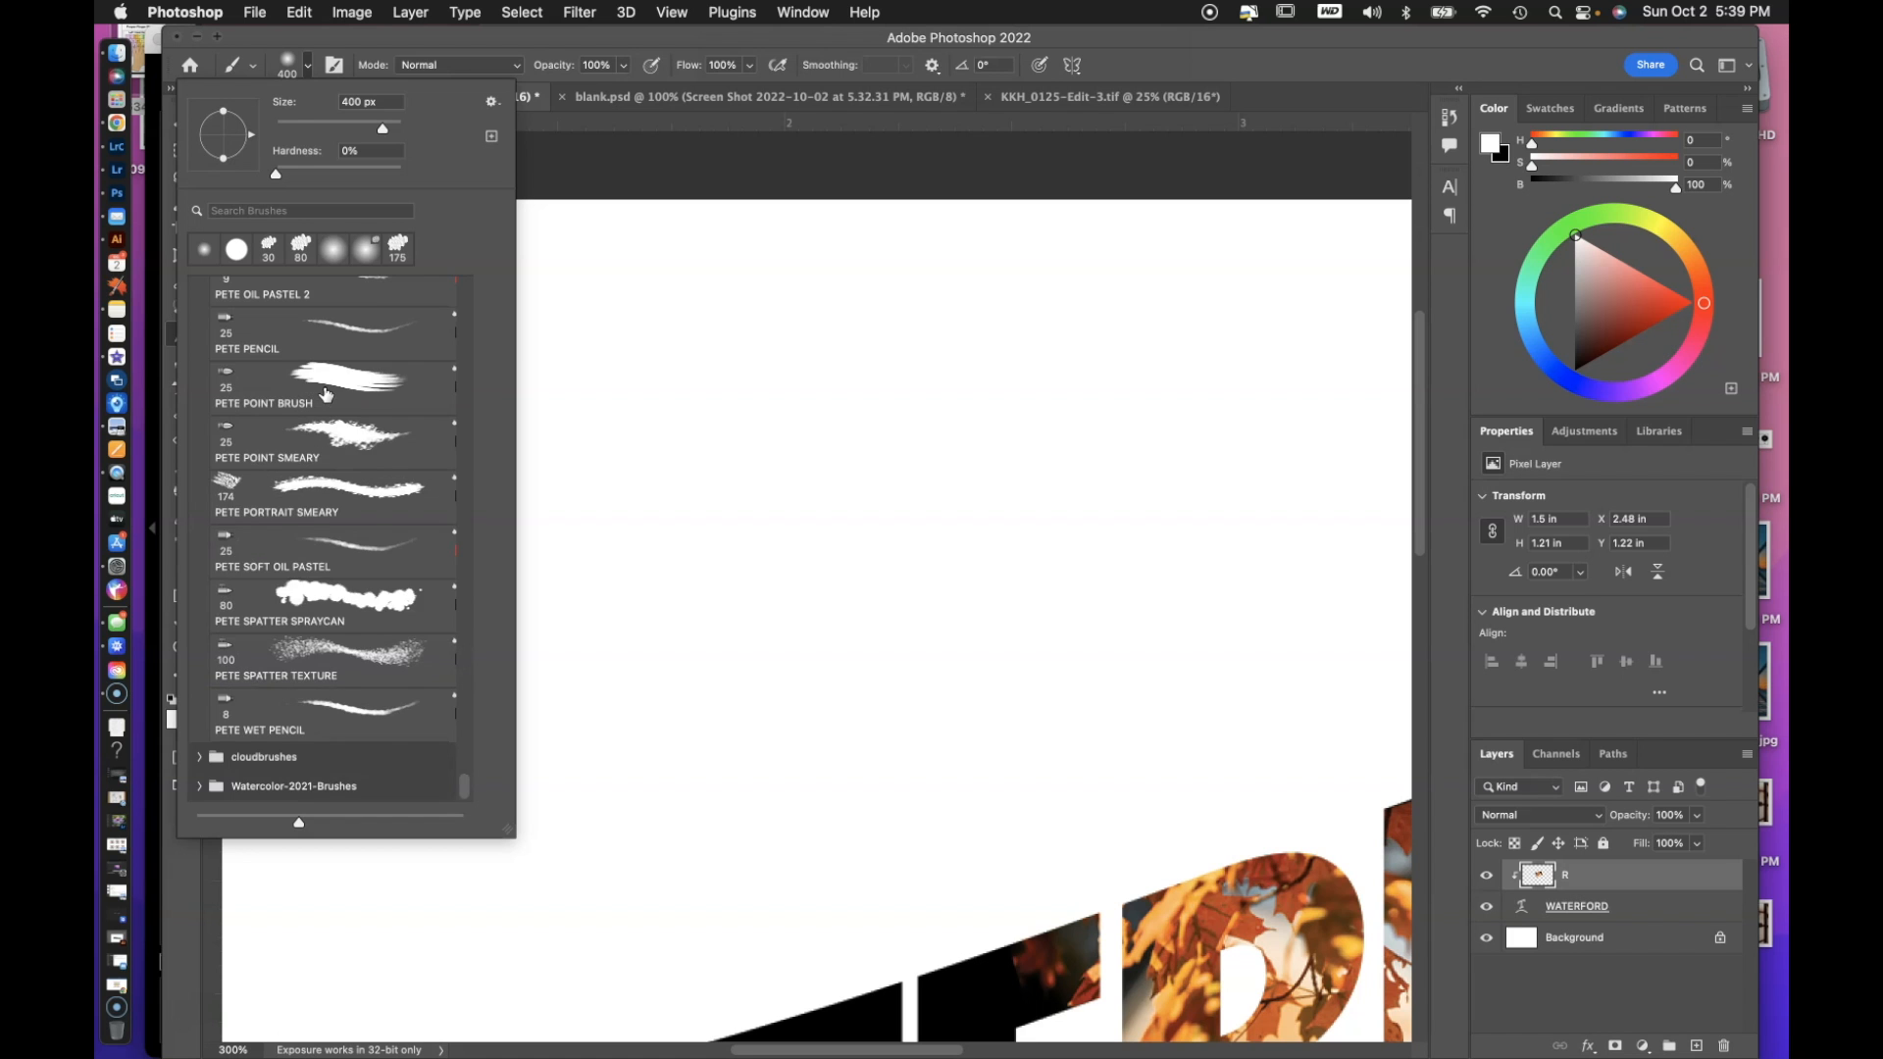
scroll(325, 394, "up", 20)
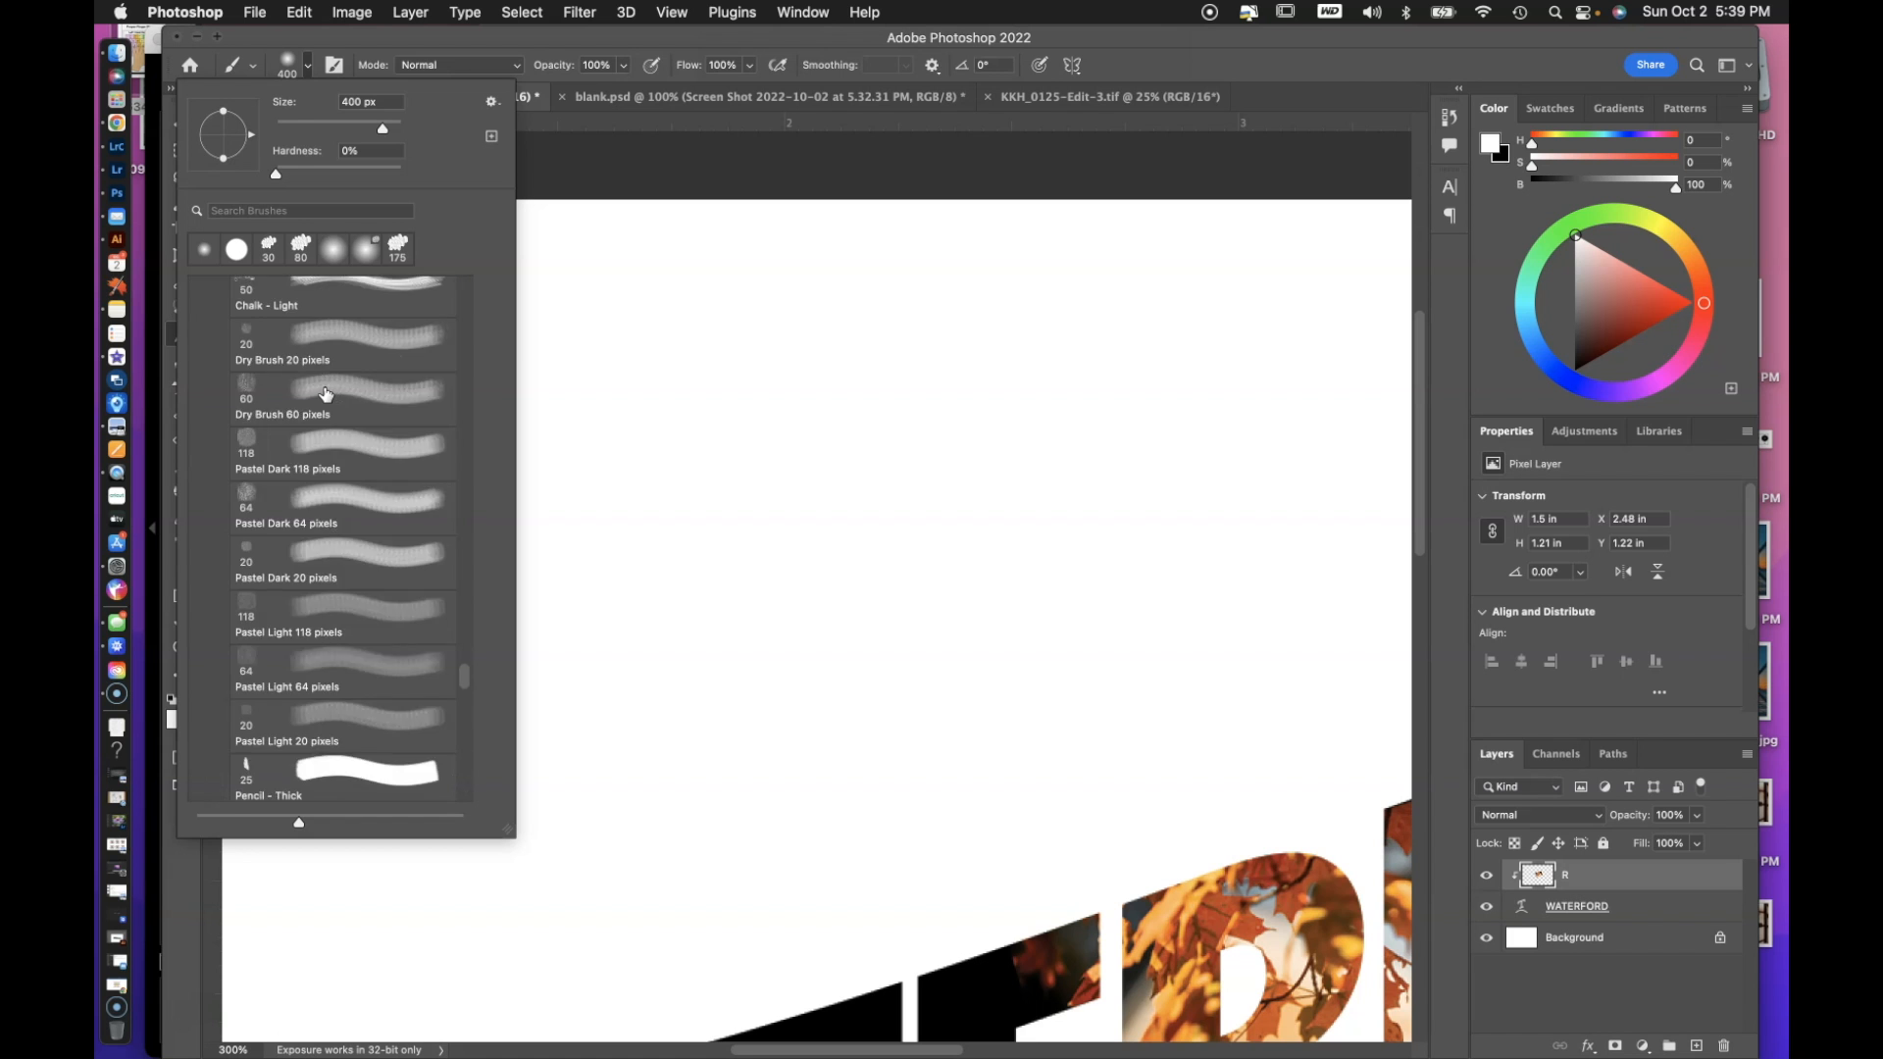
scroll(325, 394, "up", 2)
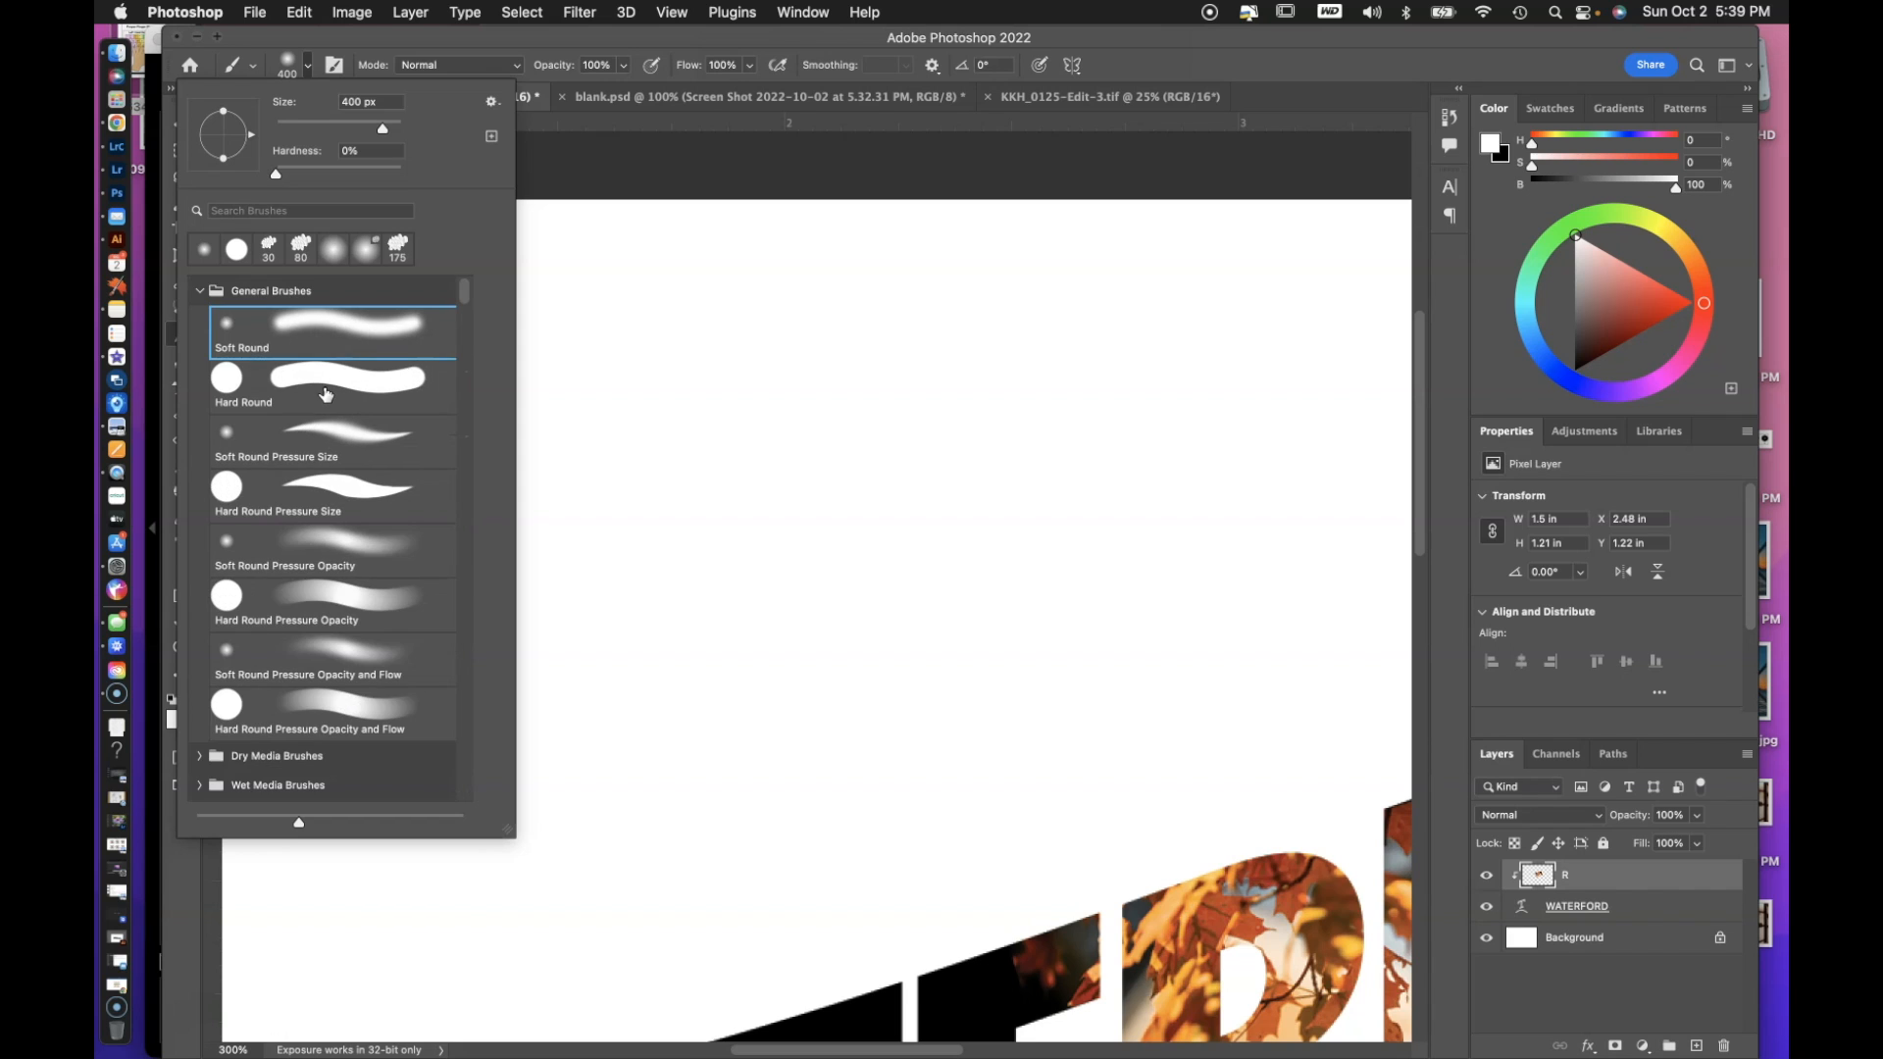
Try the Soft Round and Hard Round presets from General Brushes alternately, finishing with Soft Round.
left_click(200, 291)
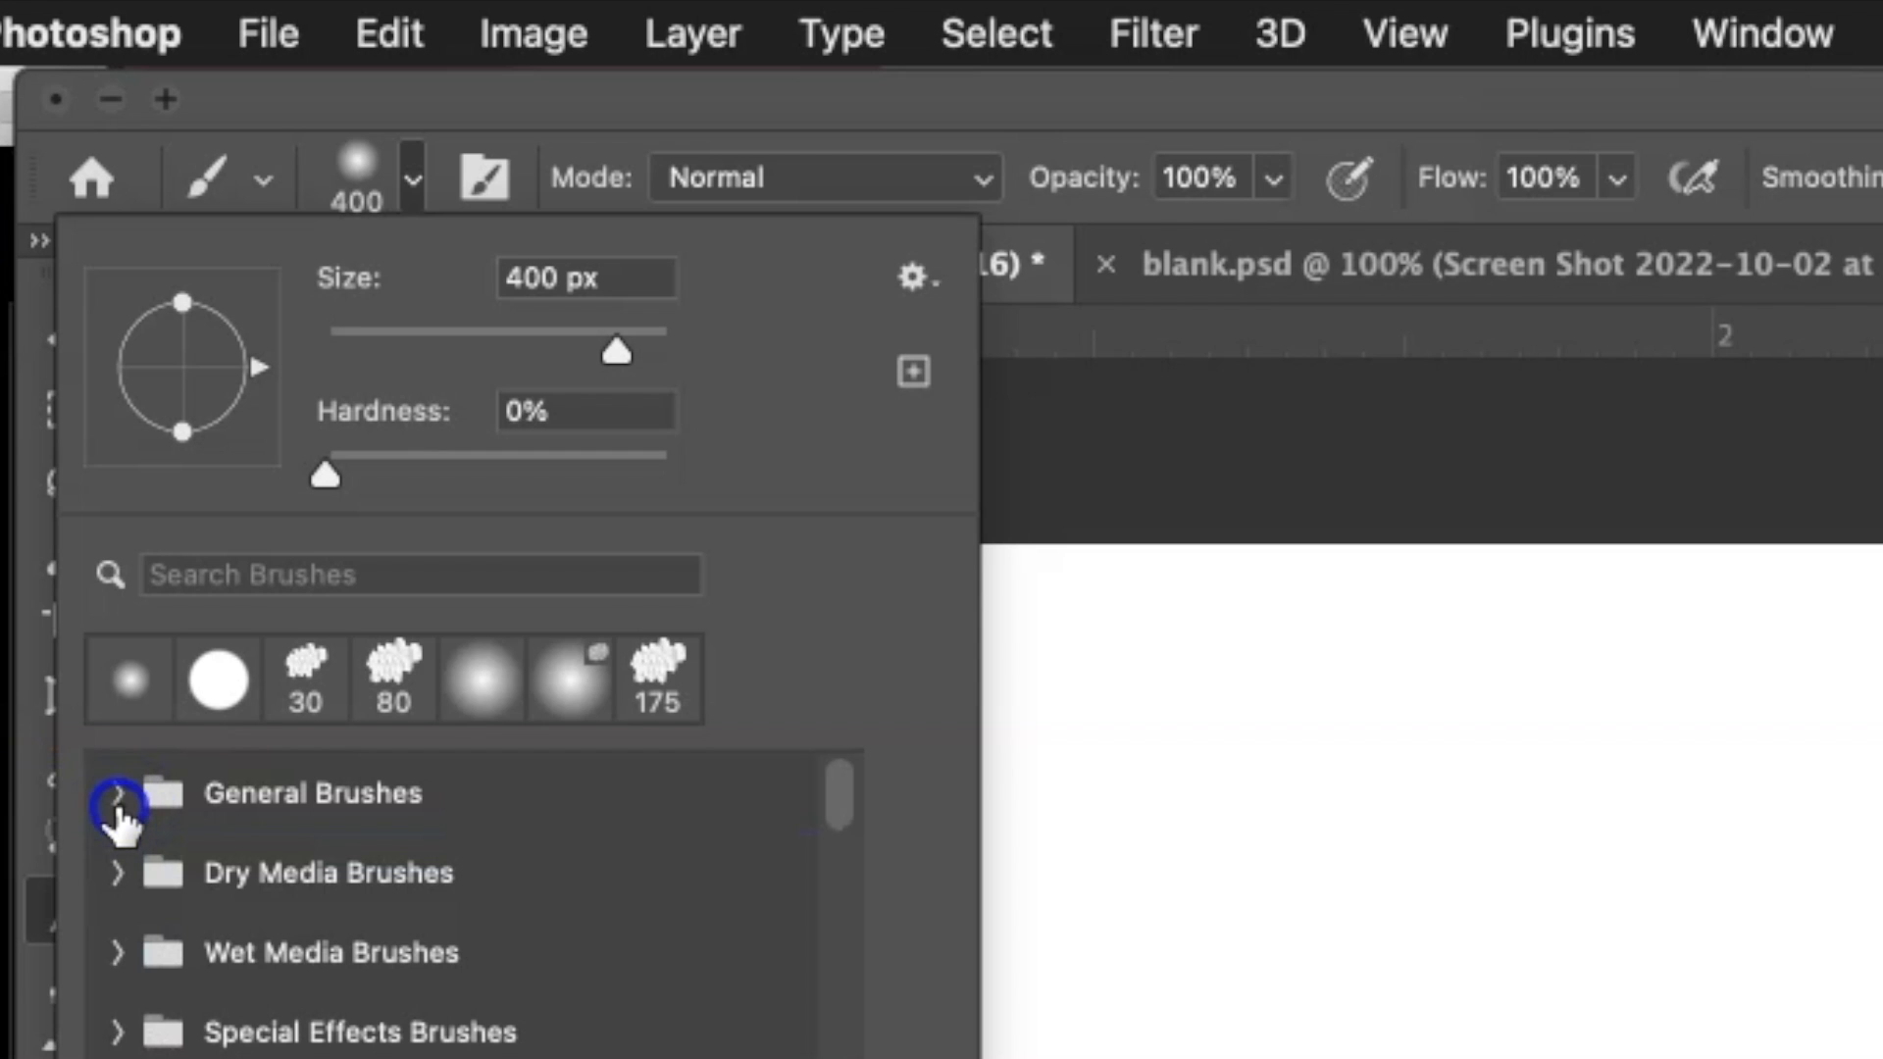
left_click(199, 291)
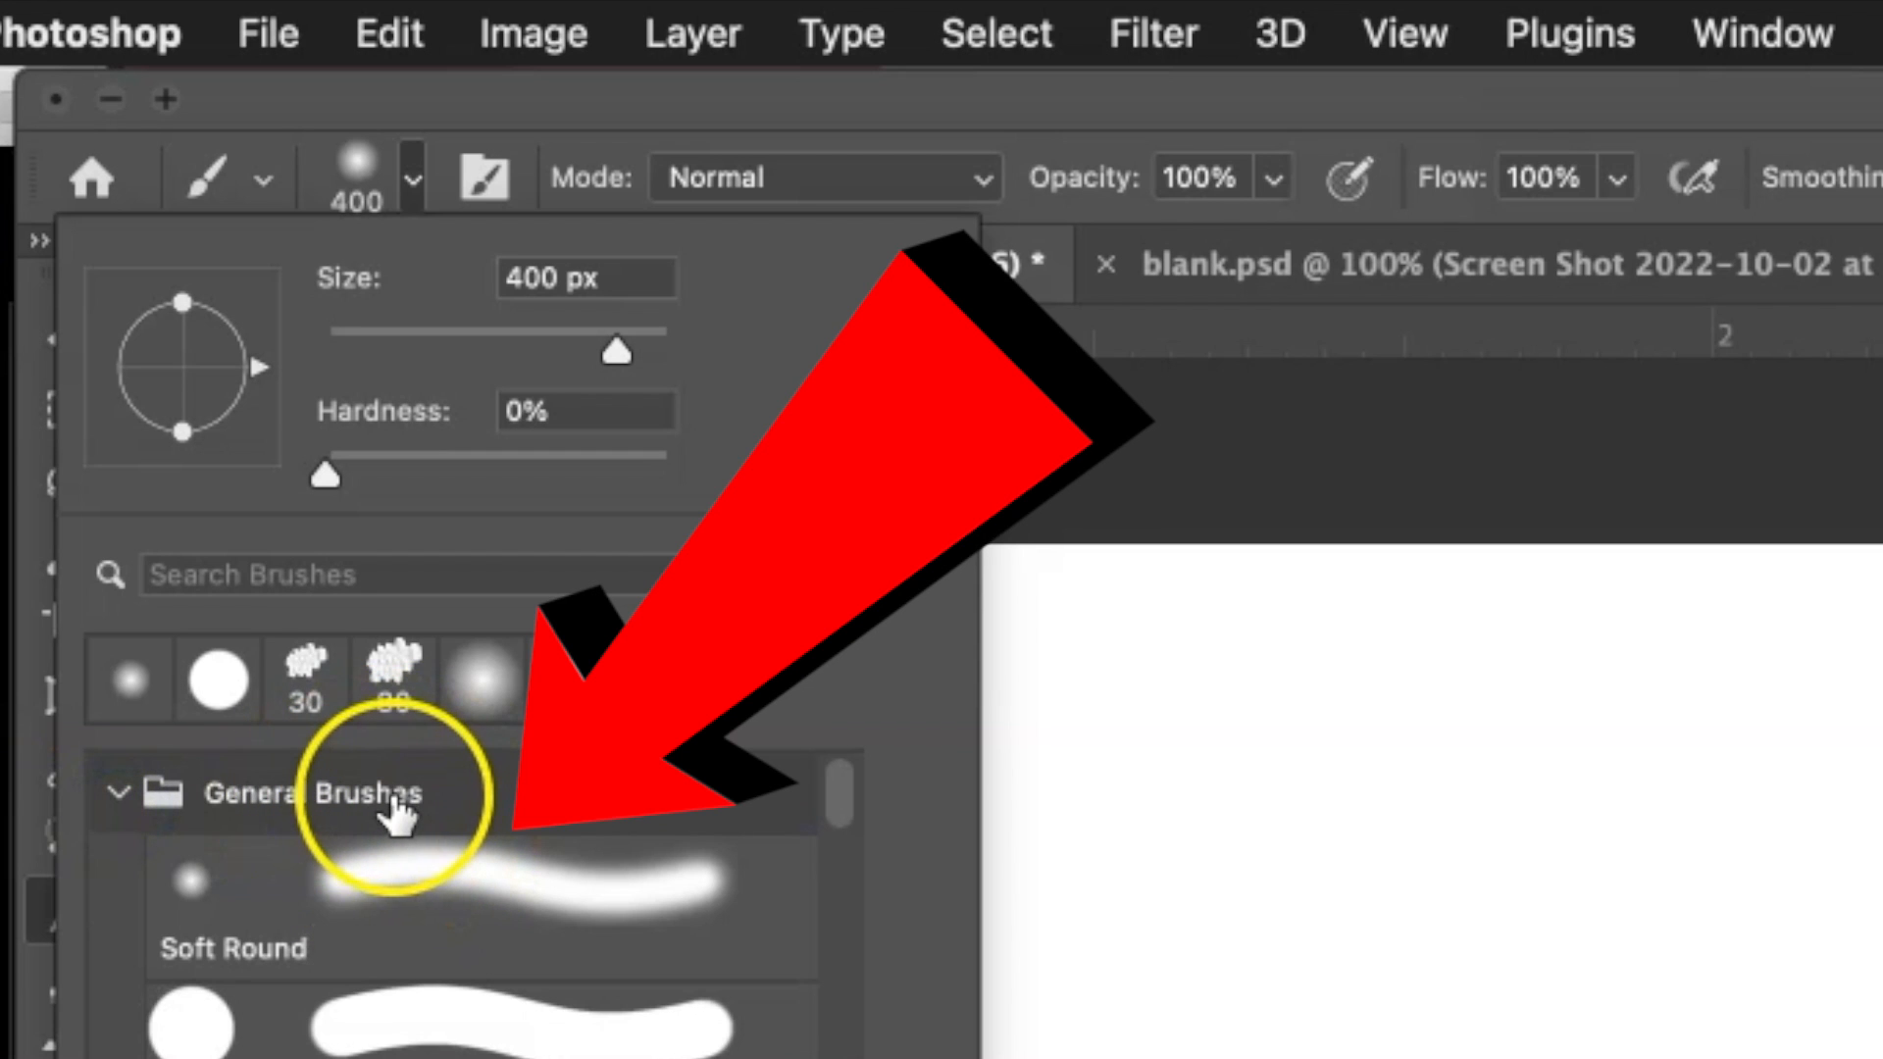
left_click(315, 869)
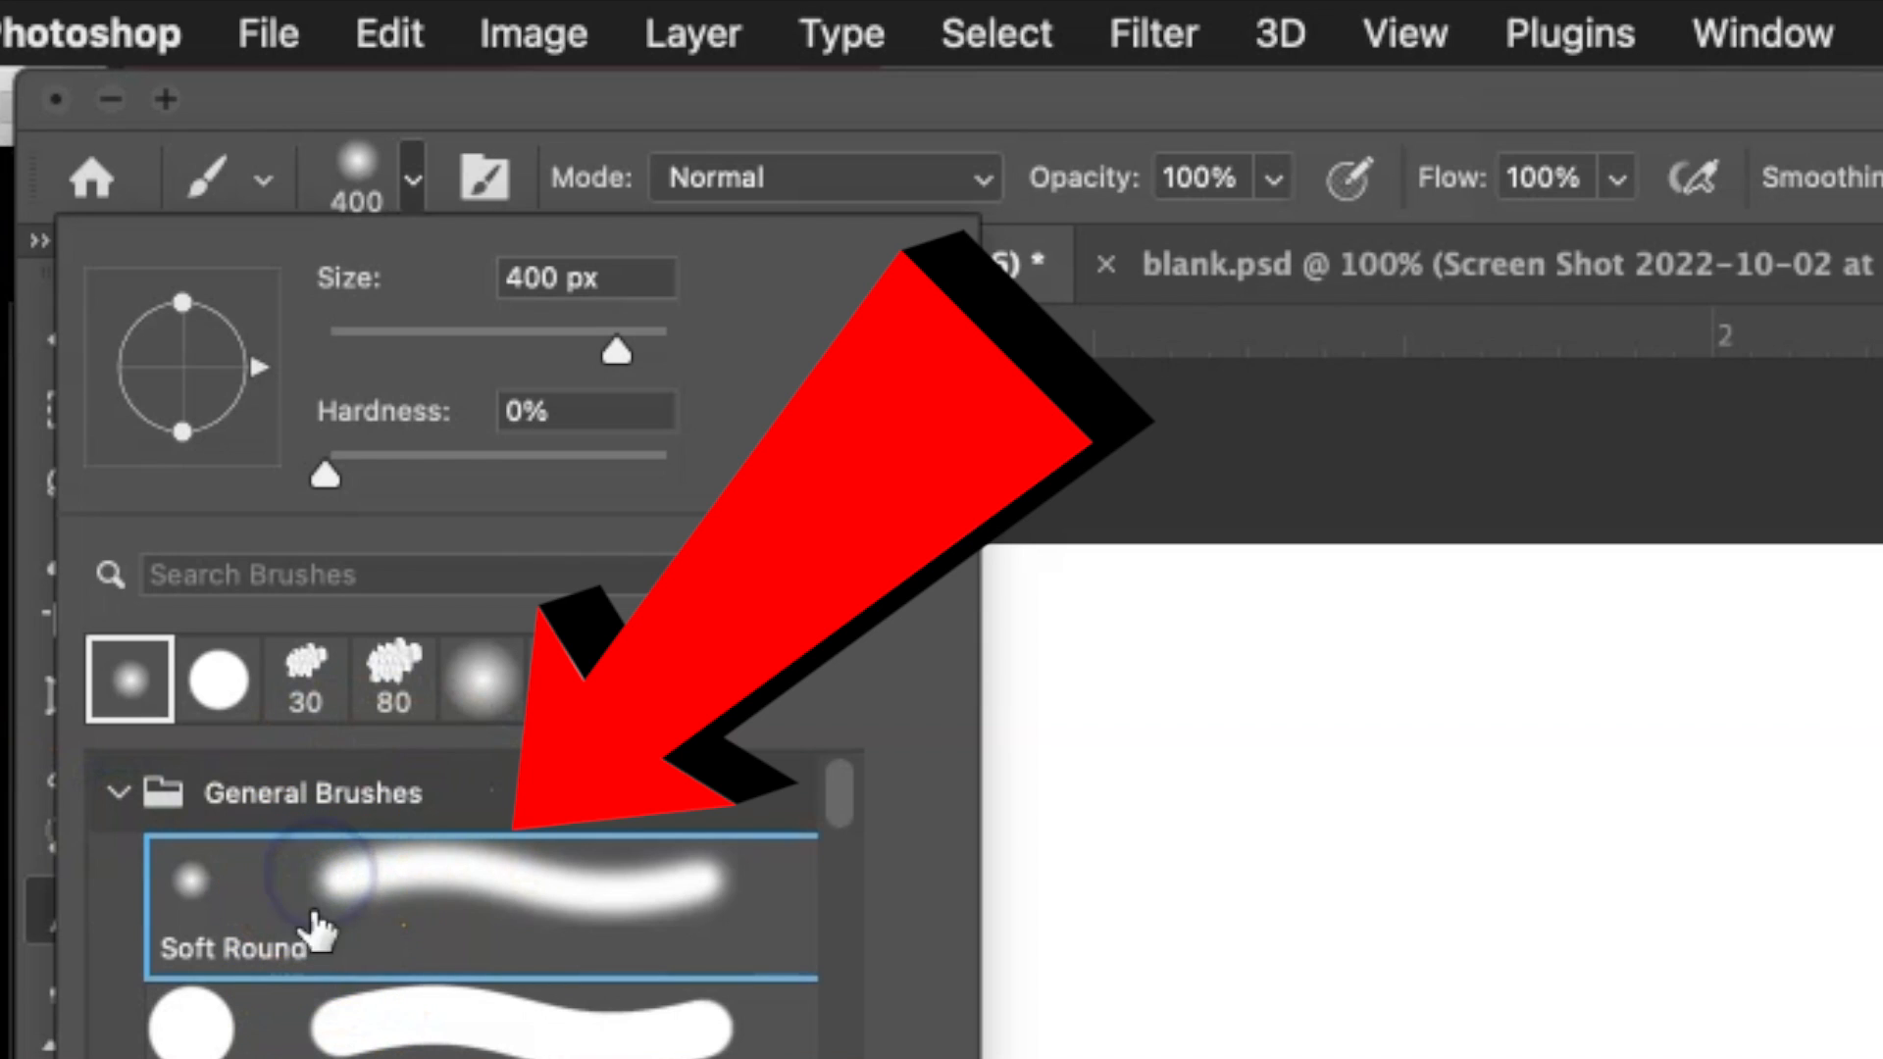
left_click(273, 1028)
left_click(277, 908)
left_click(275, 1025)
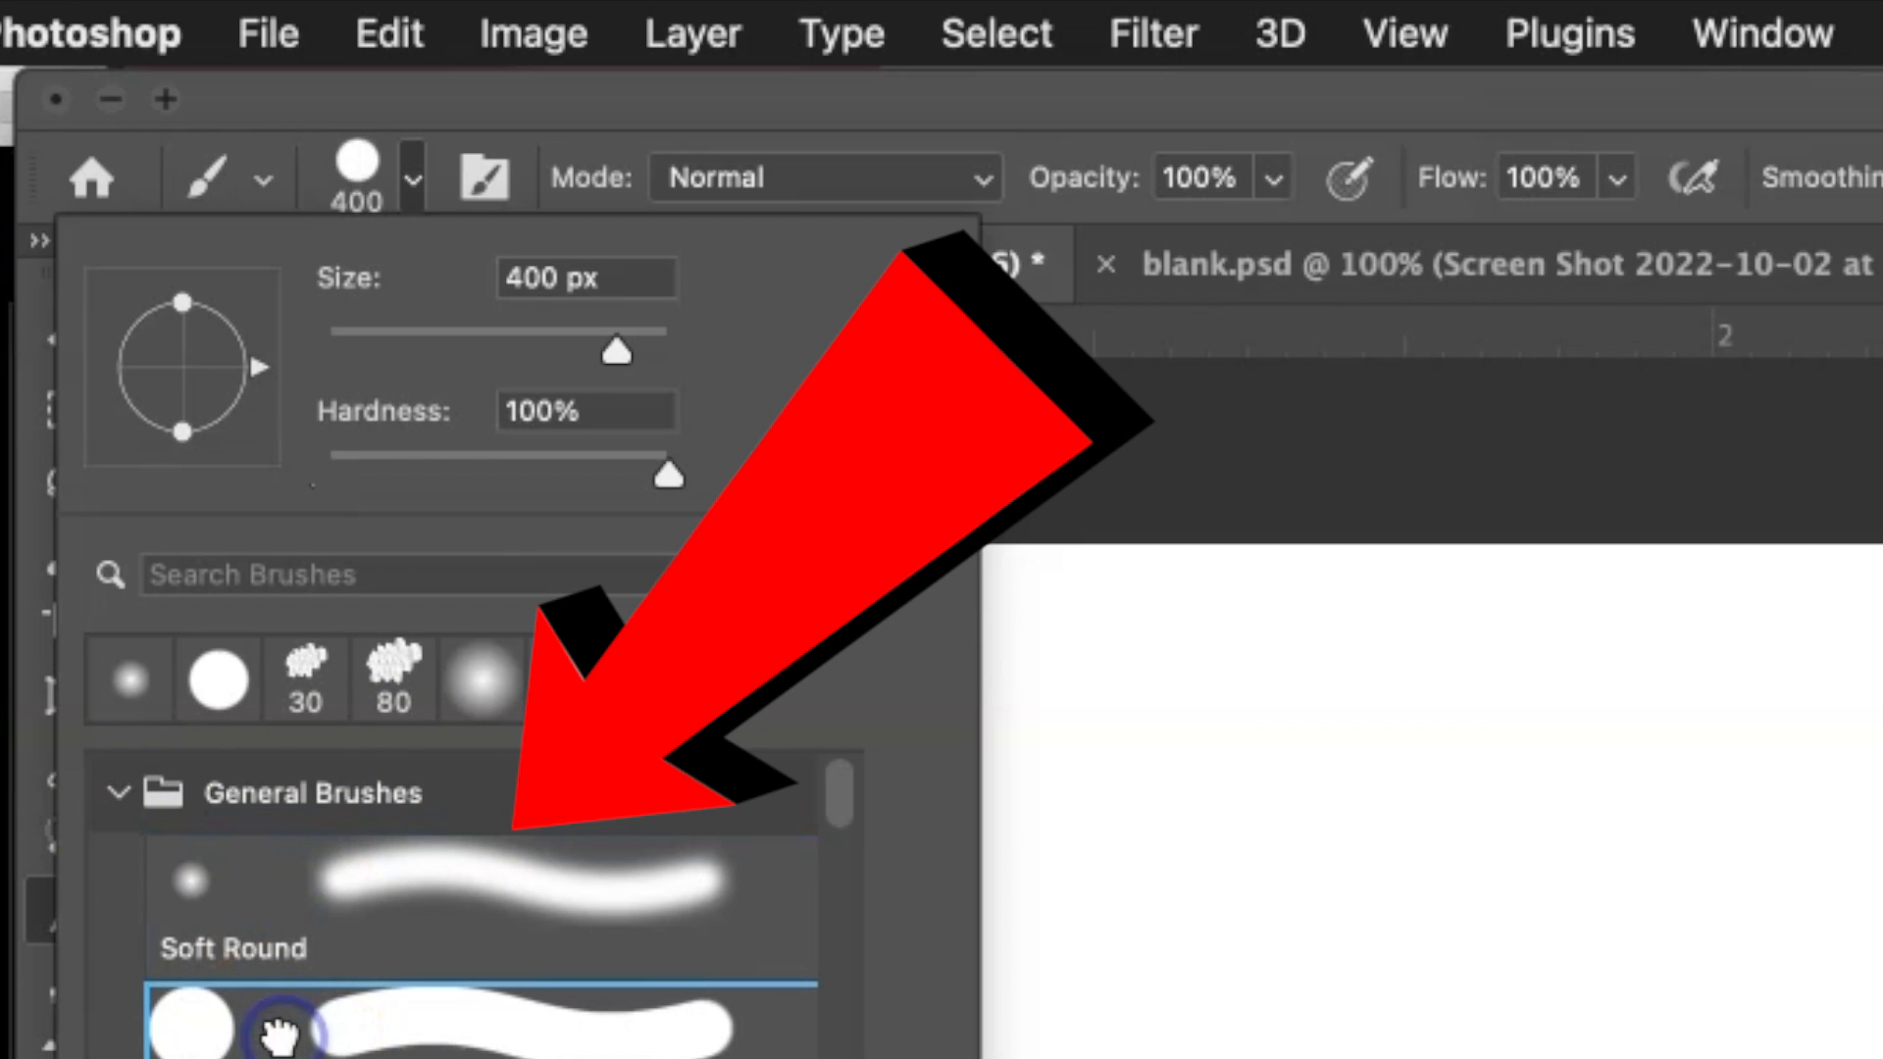
left_click(280, 946)
left_click(119, 792)
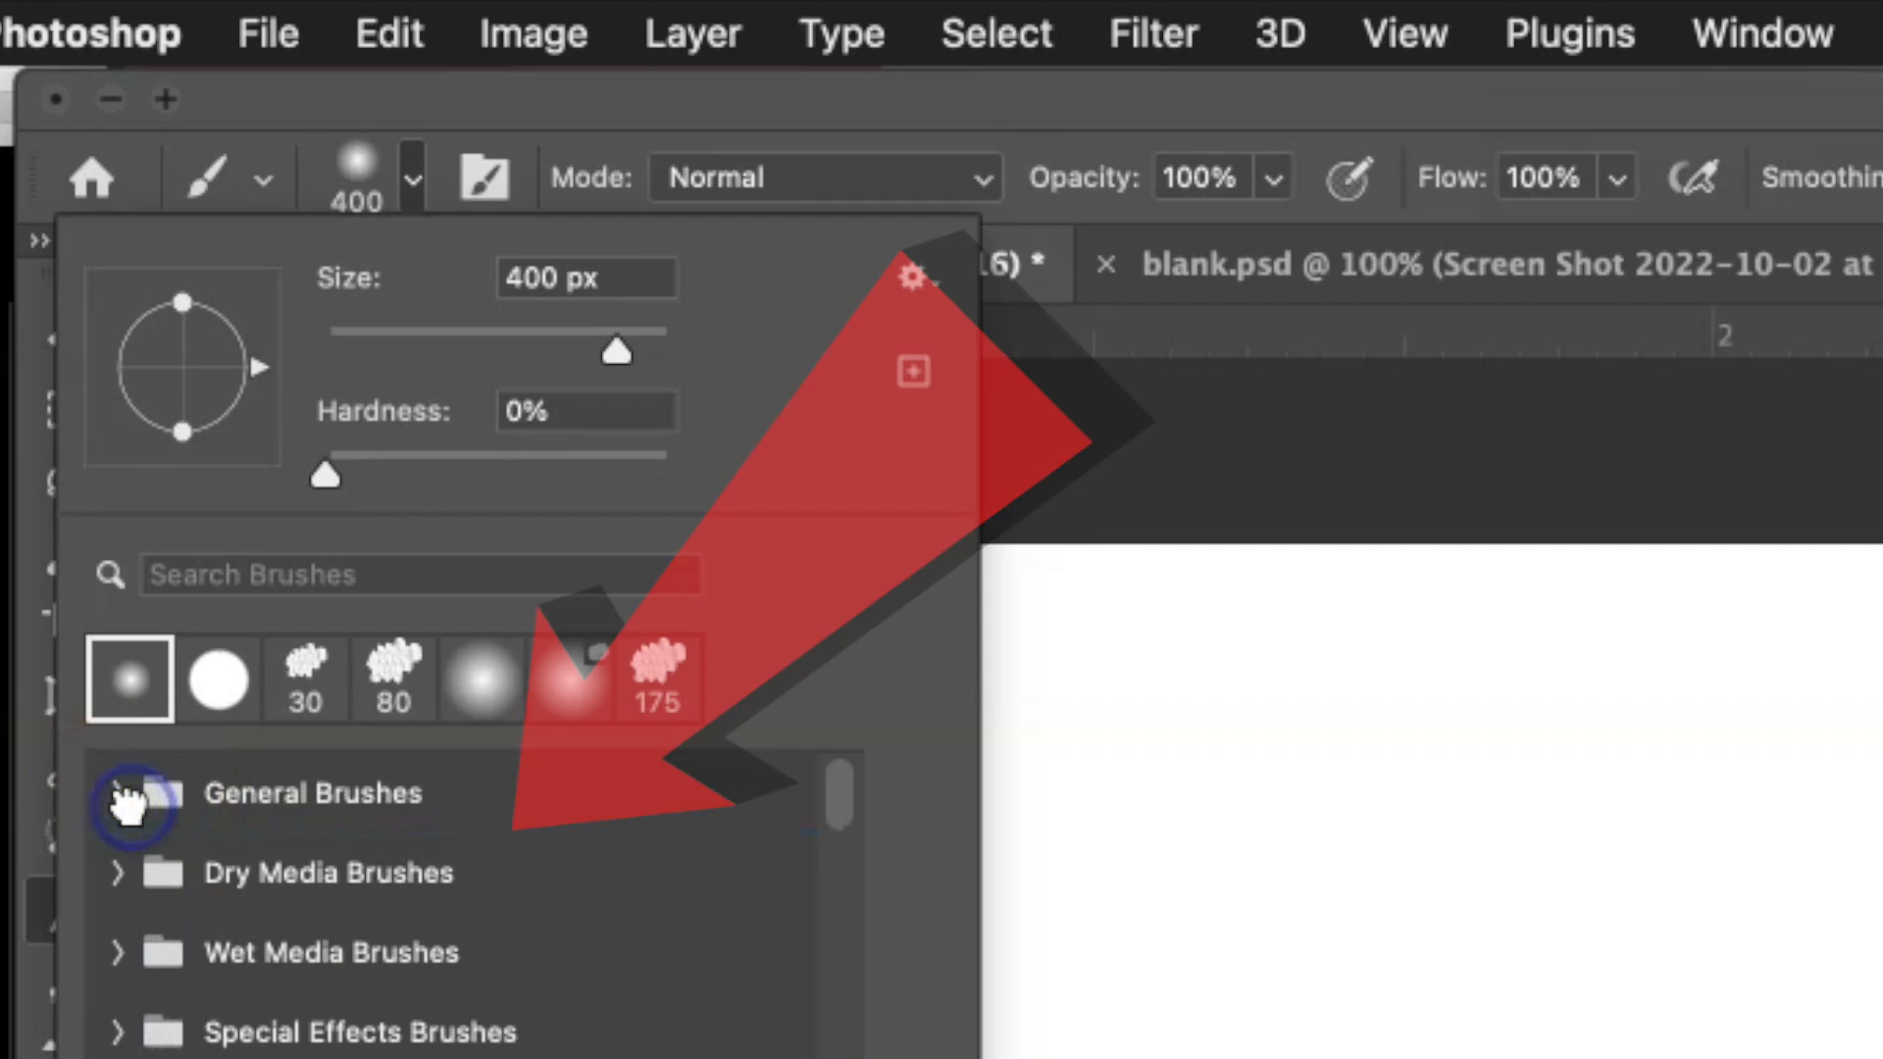
Set the brush hardness to 100% in the brush options.
left_click(400, 175)
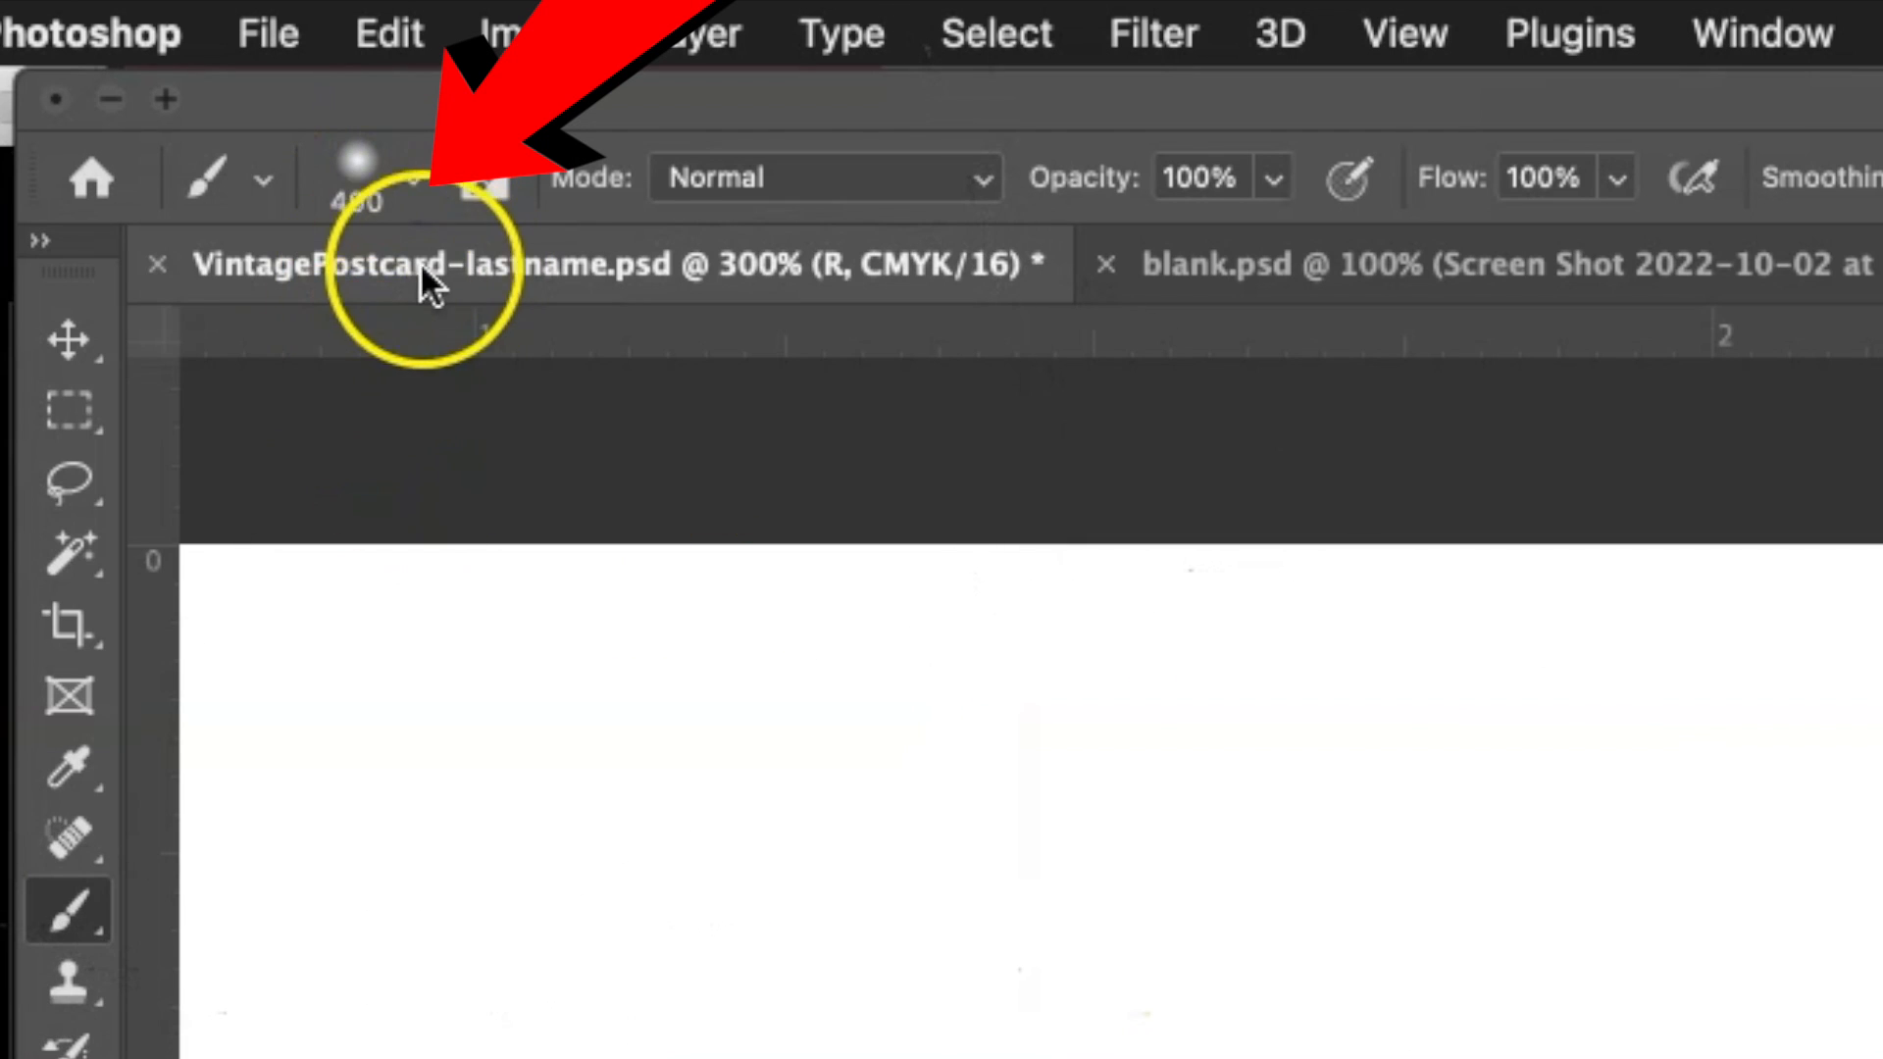
left_click(405, 184)
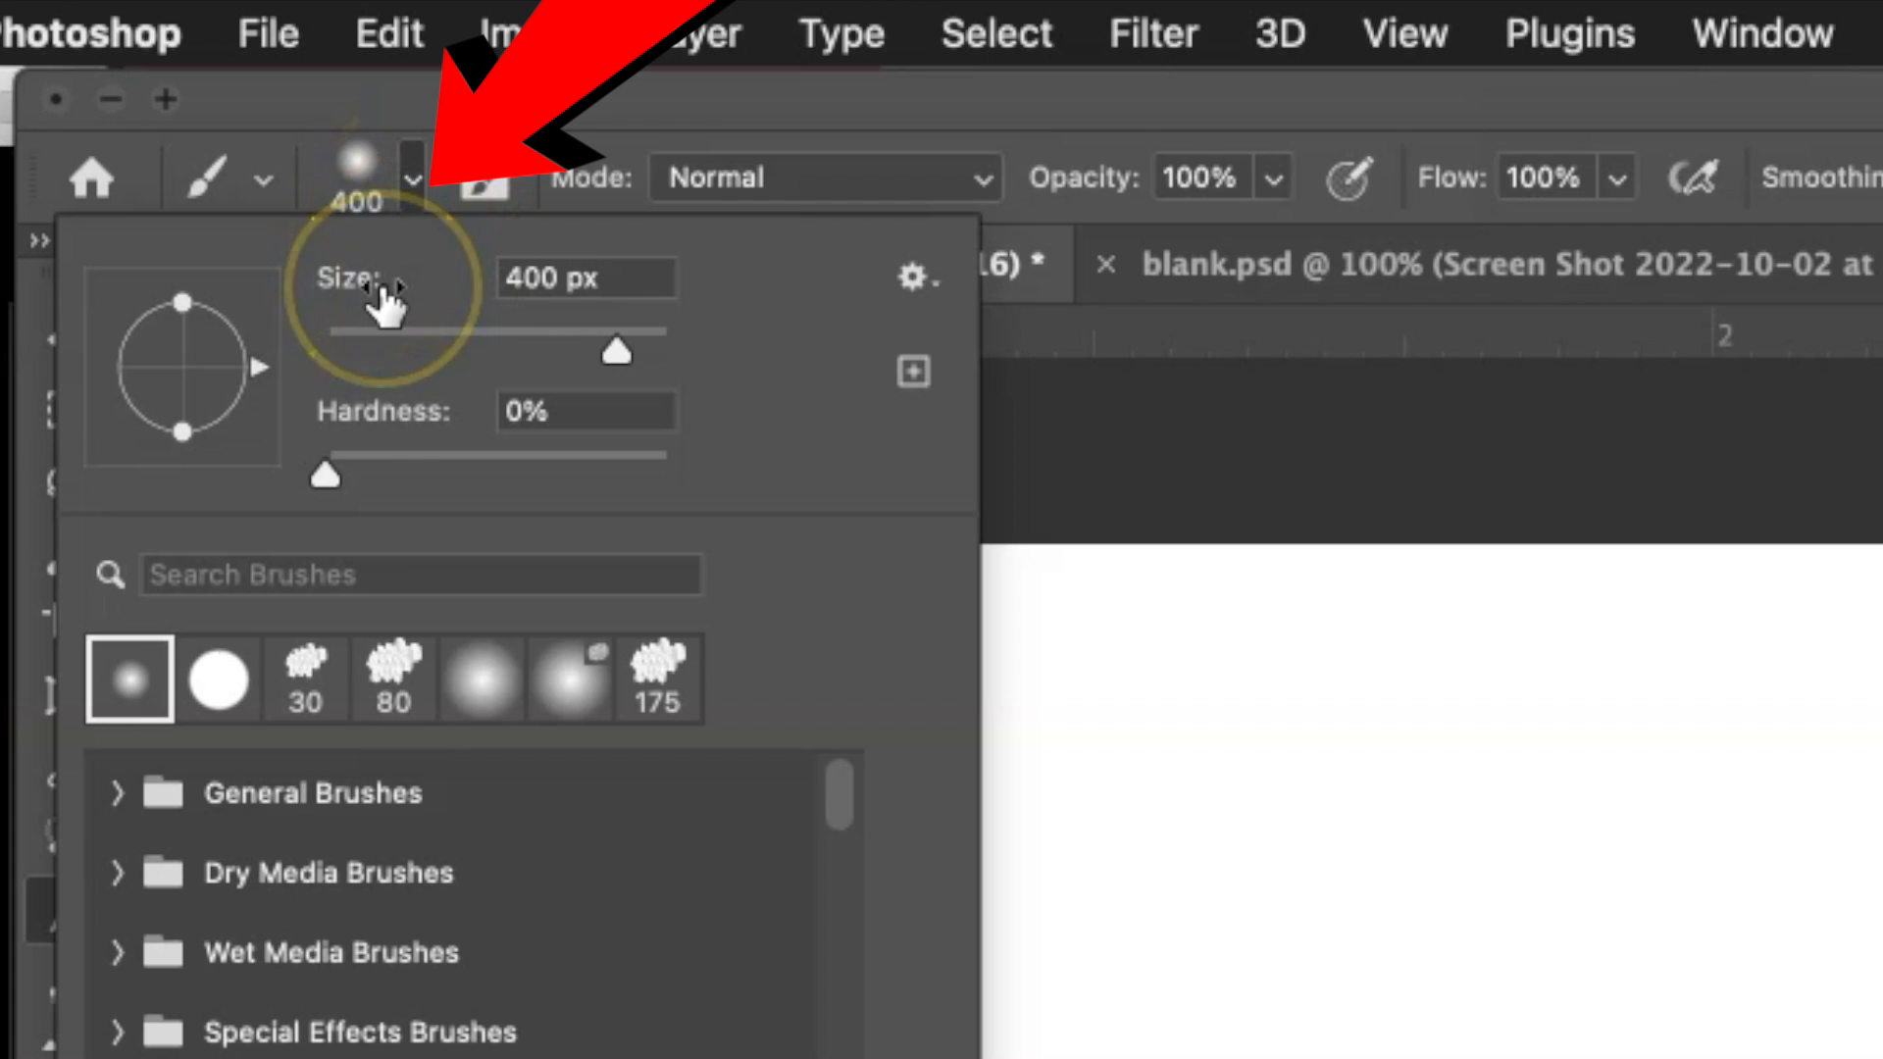
left_click(415, 178)
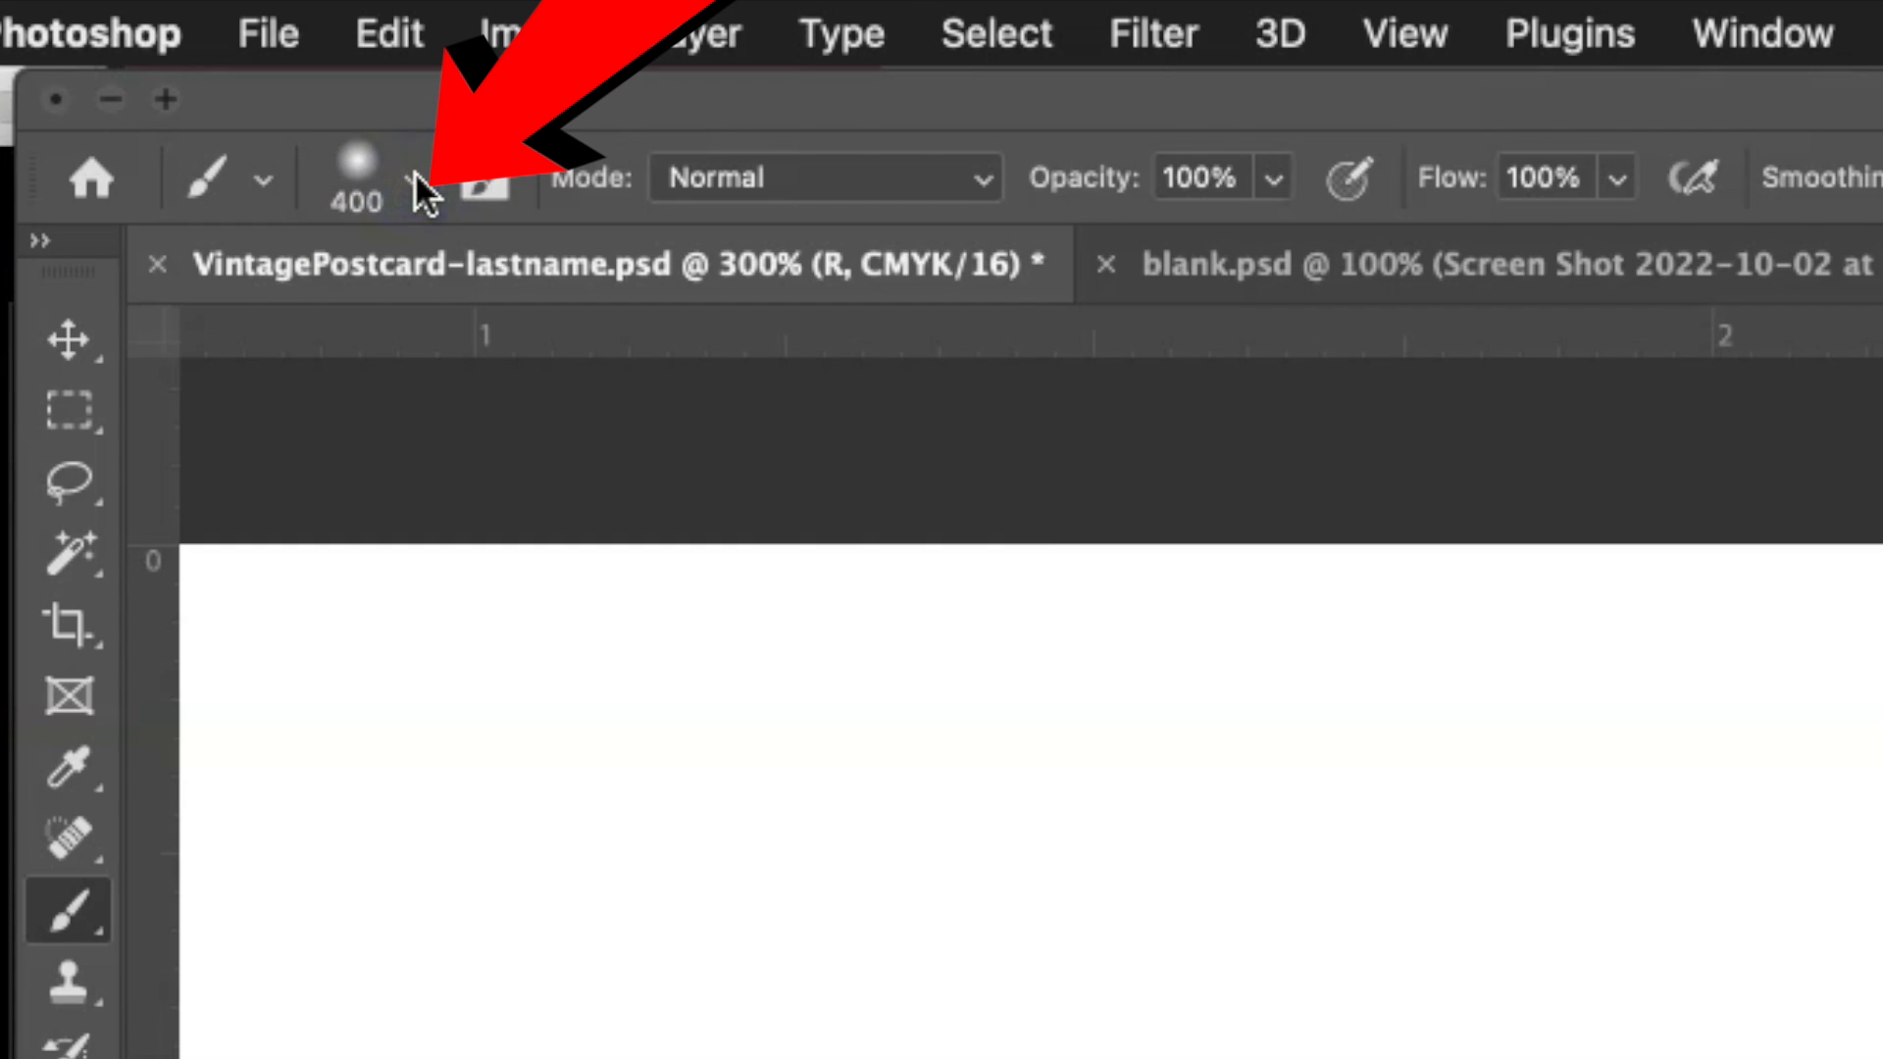
left_click(415, 179)
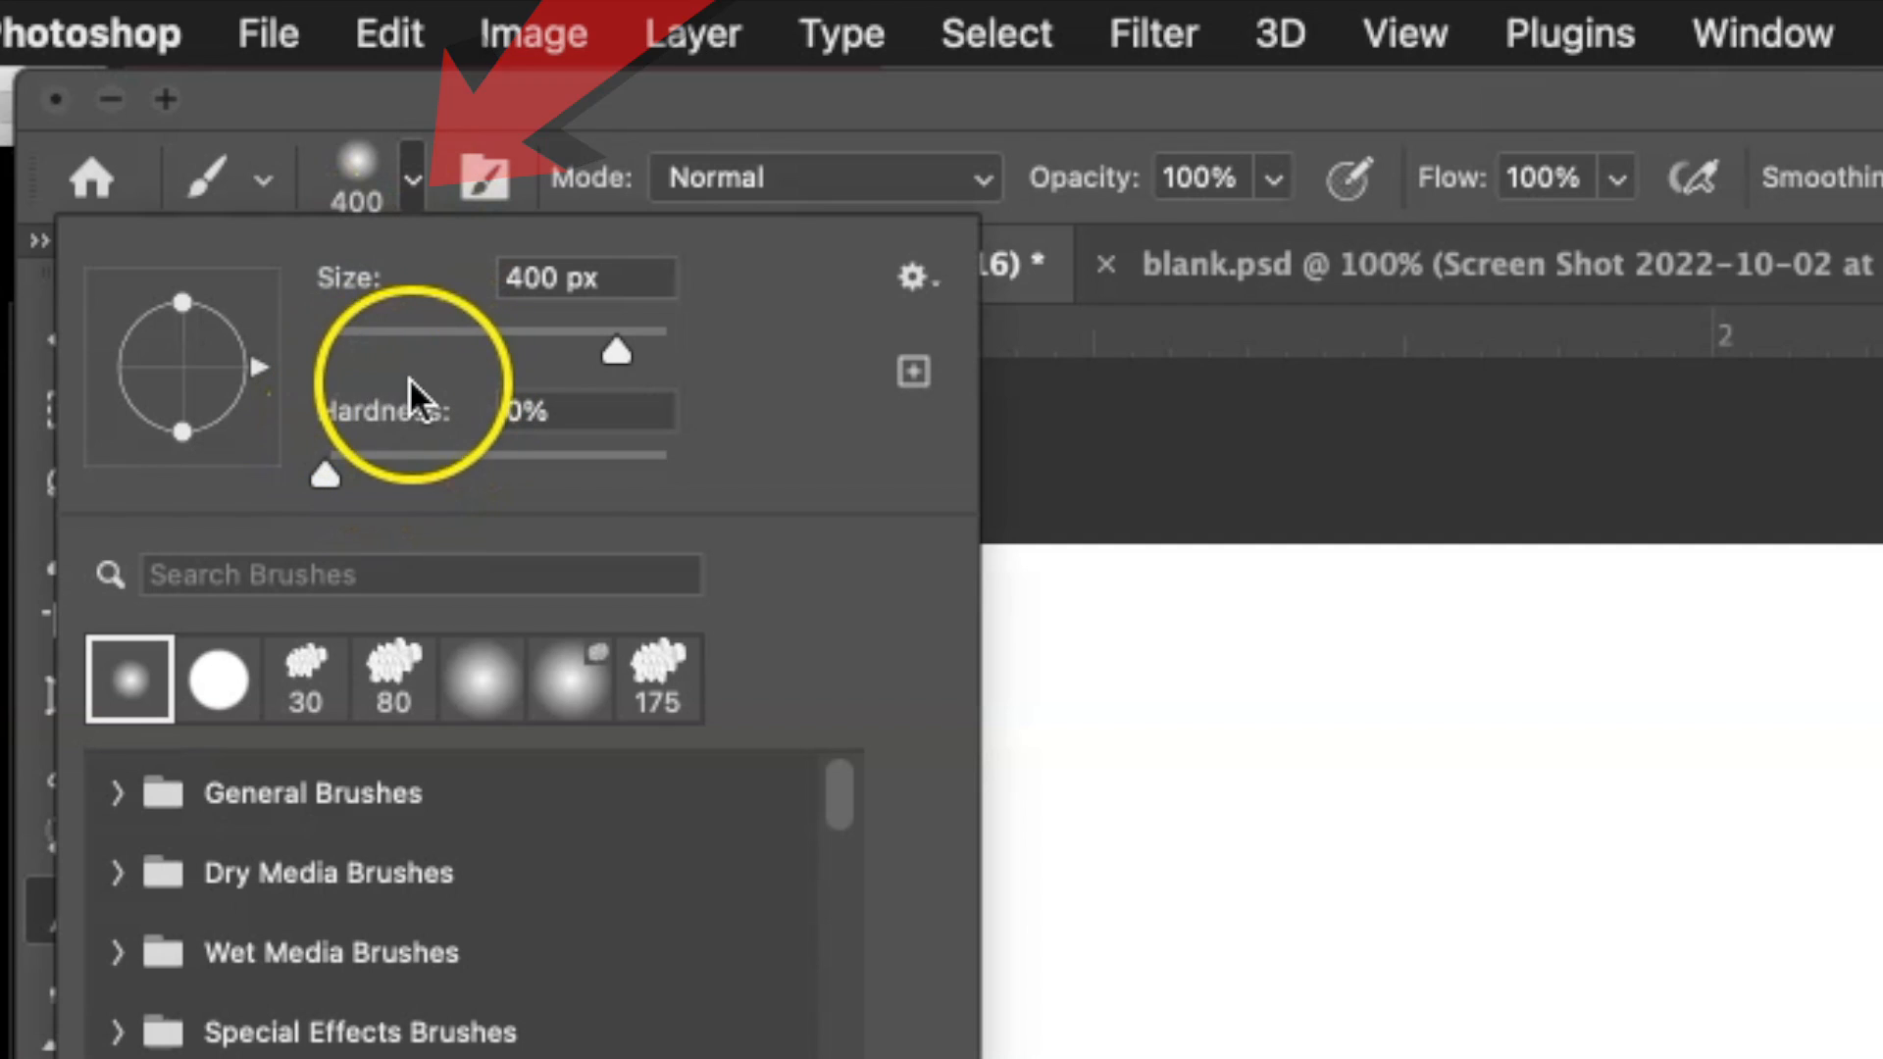
left_click(323, 474)
left_click_drag(323, 471, 763, 496)
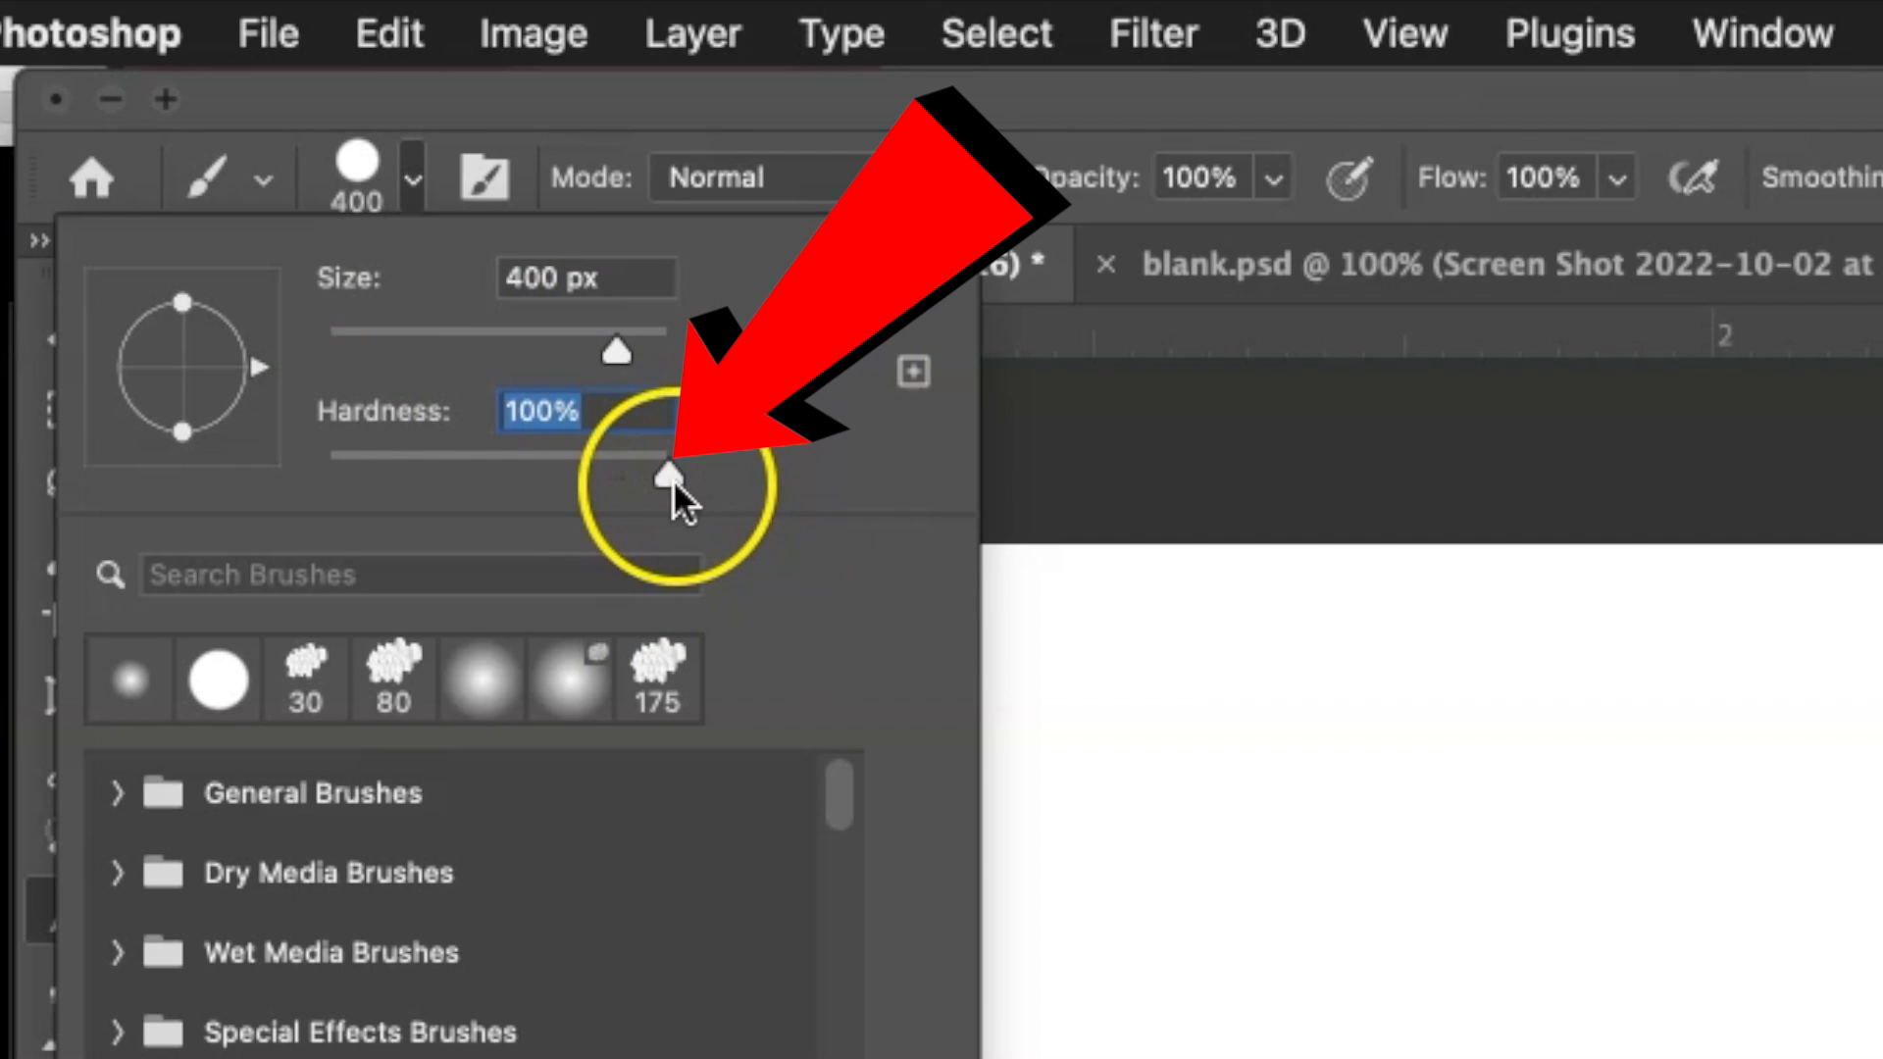
left_click(411, 181)
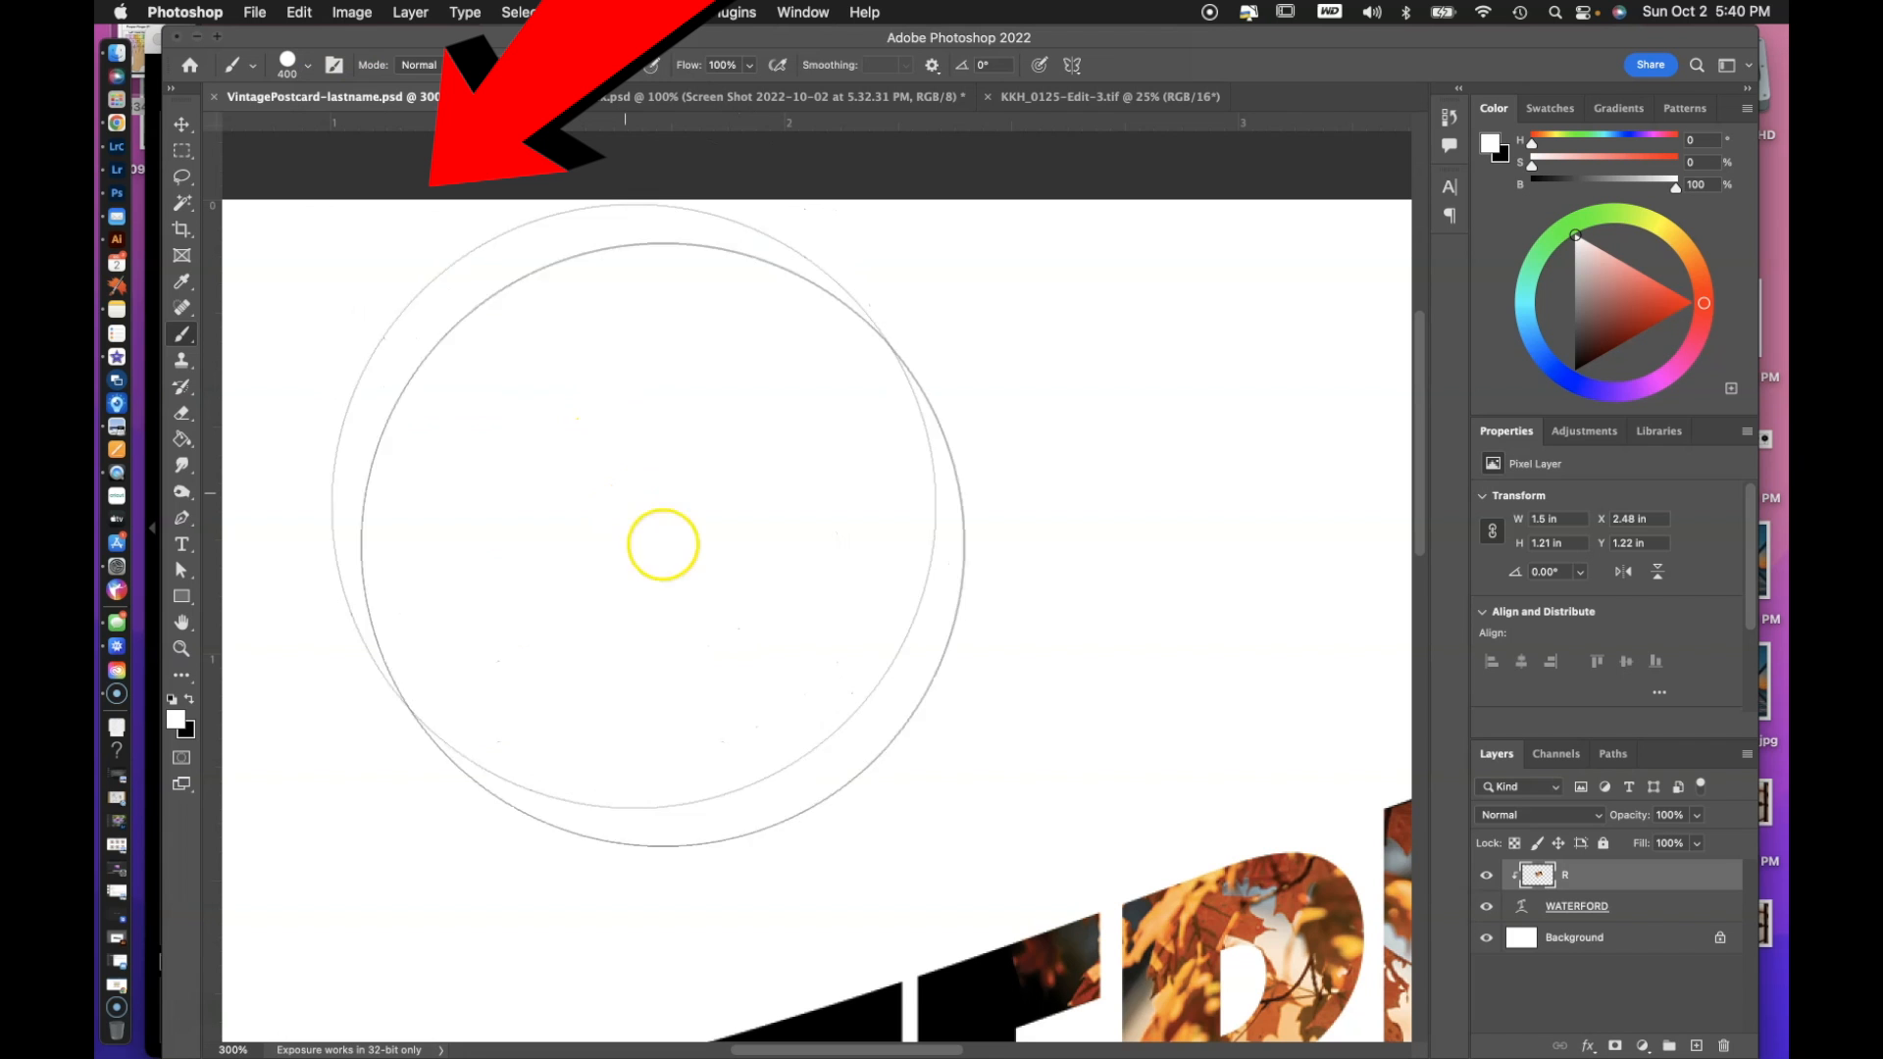
Reduce the hard round brush to 80 px.
key("bracketleft")
key("bracketleft")
key("bracketleft")
key("bracketleft")
key("bracketleft")
key("bracketleft")
key("bracketleft")
key("bracketleft")
key("bracketleft")
key("bracketleft")
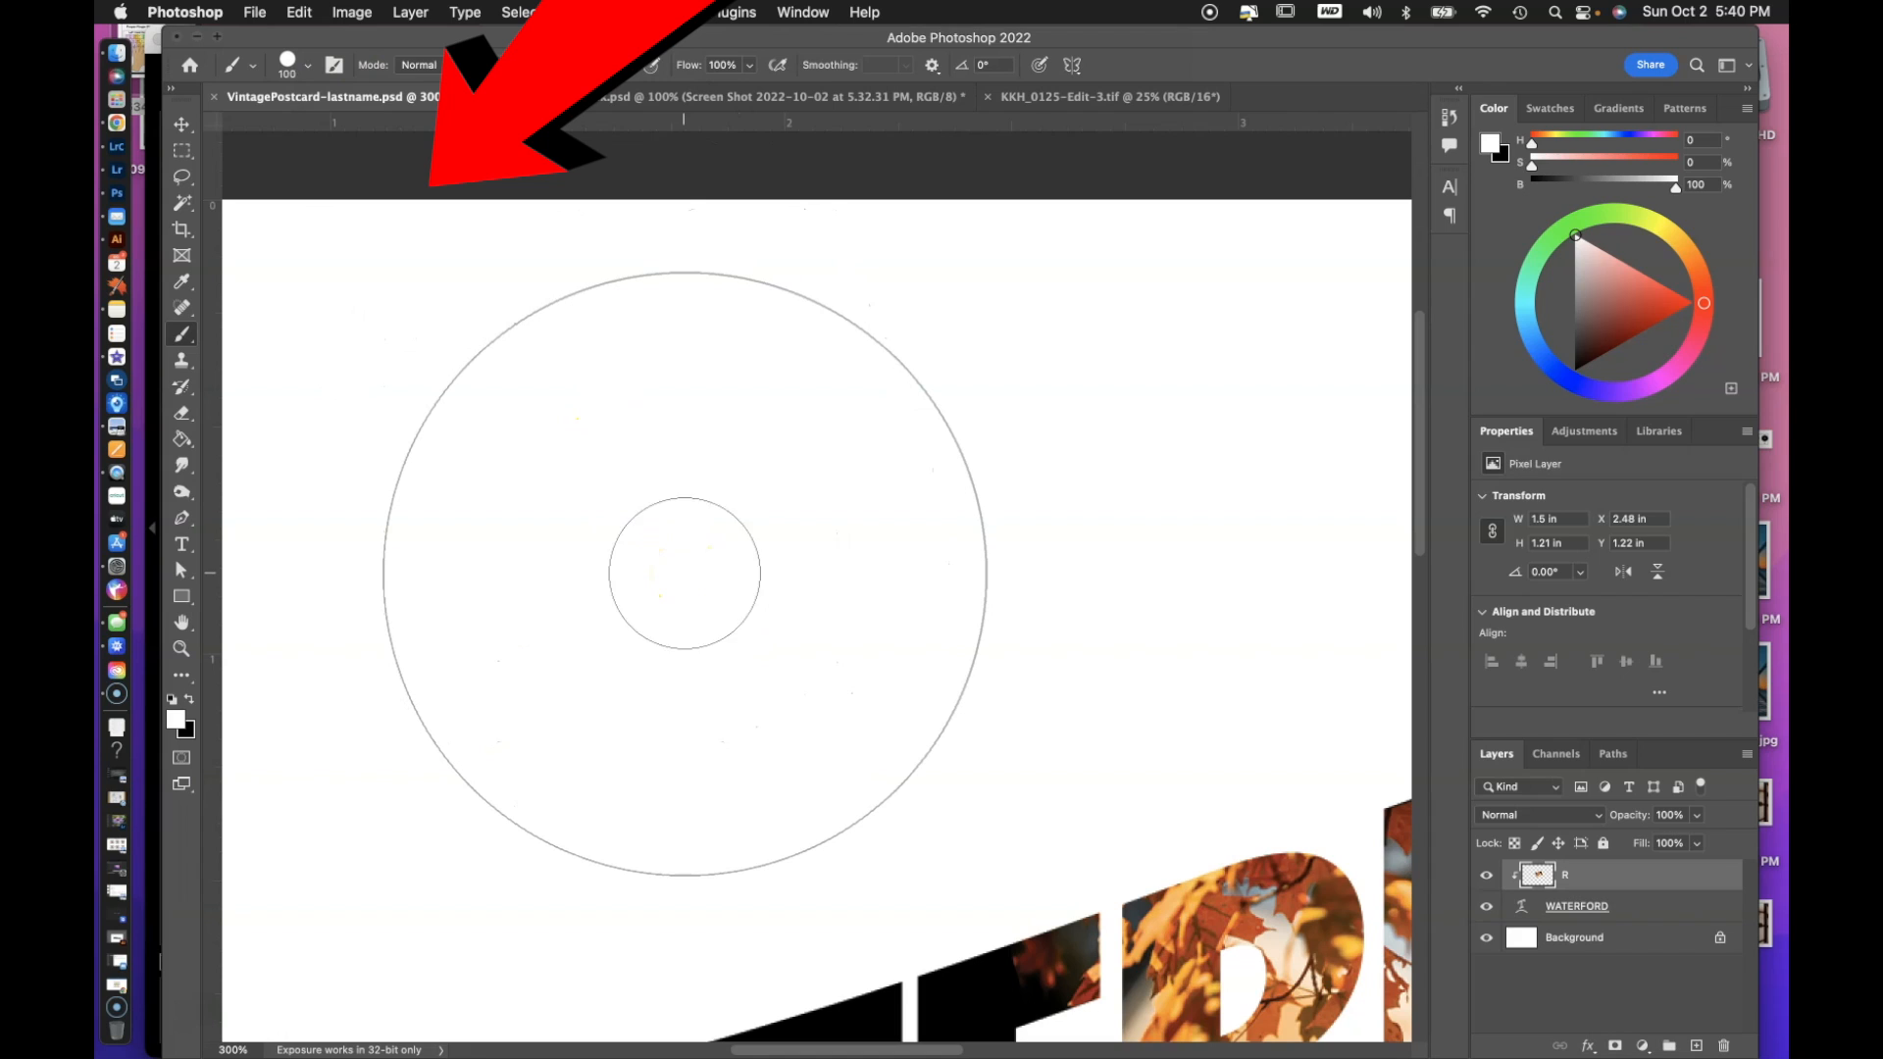
key("bracketright")
key("bracketright")
key("bracketright")
key("bracketright")
key("bracketright")
key("bracketright")
key("bracketright")
key("bracketright")
key("bracketright")
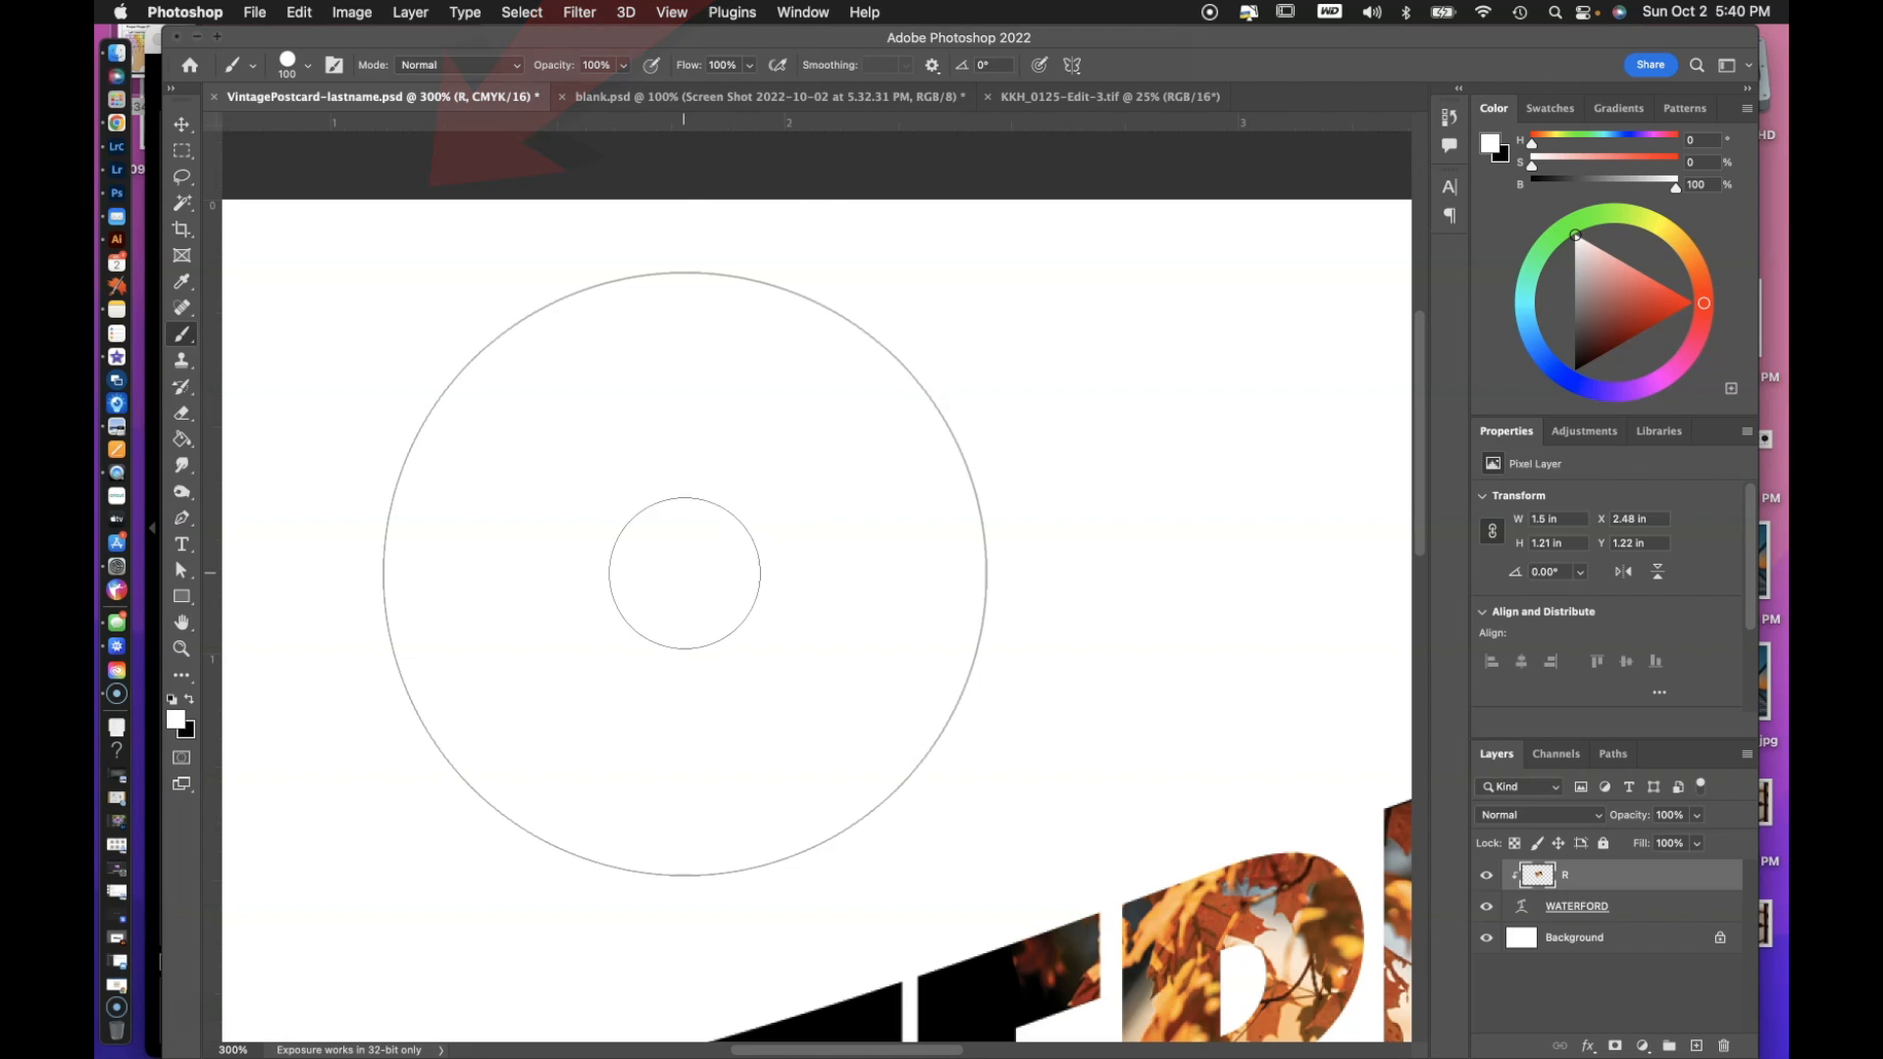
key("bracketleft")
key("bracketleft")
key("bracketleft")
key("bracketleft")
key("bracketleft")
key("bracketleft")
key("bracketleft")
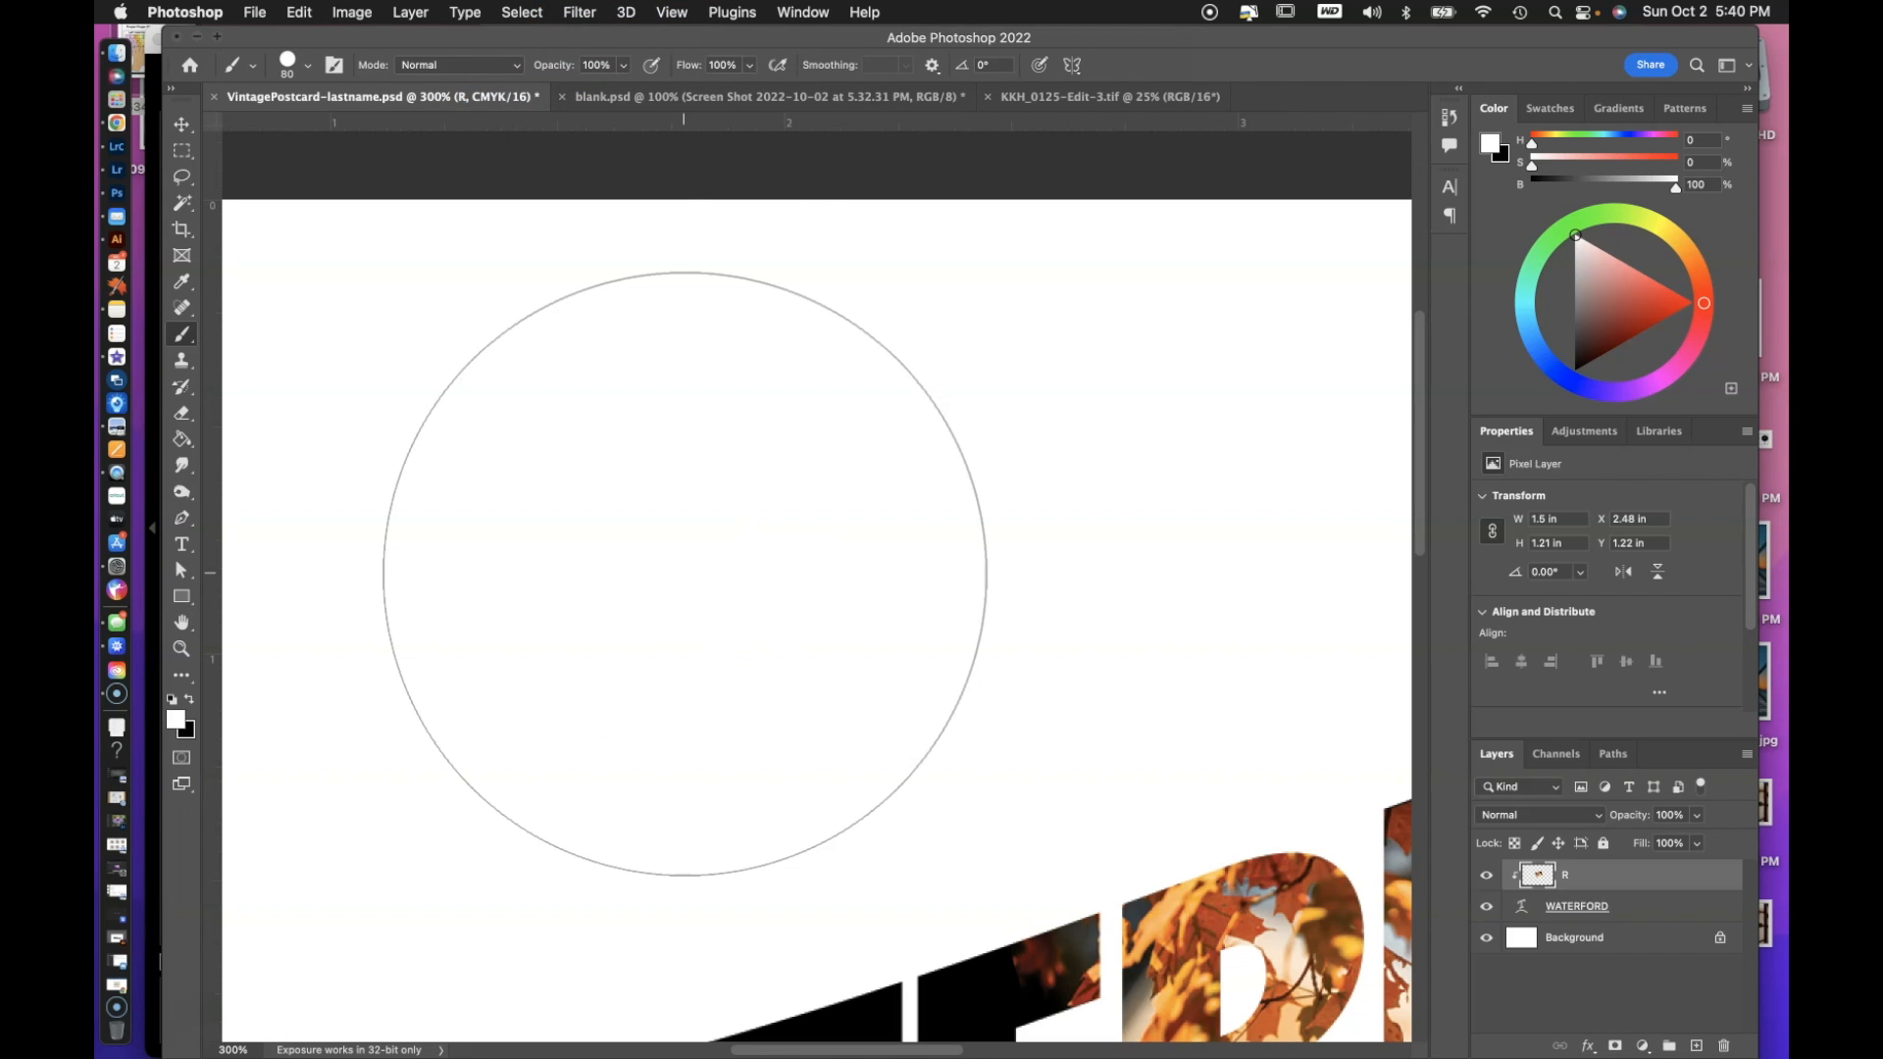
Add a black layer mask to the clipped photo layer R to hide the whole leaf photo.
scroll(812, 662, "down", 10)
scroll(812, 662, "right", 10)
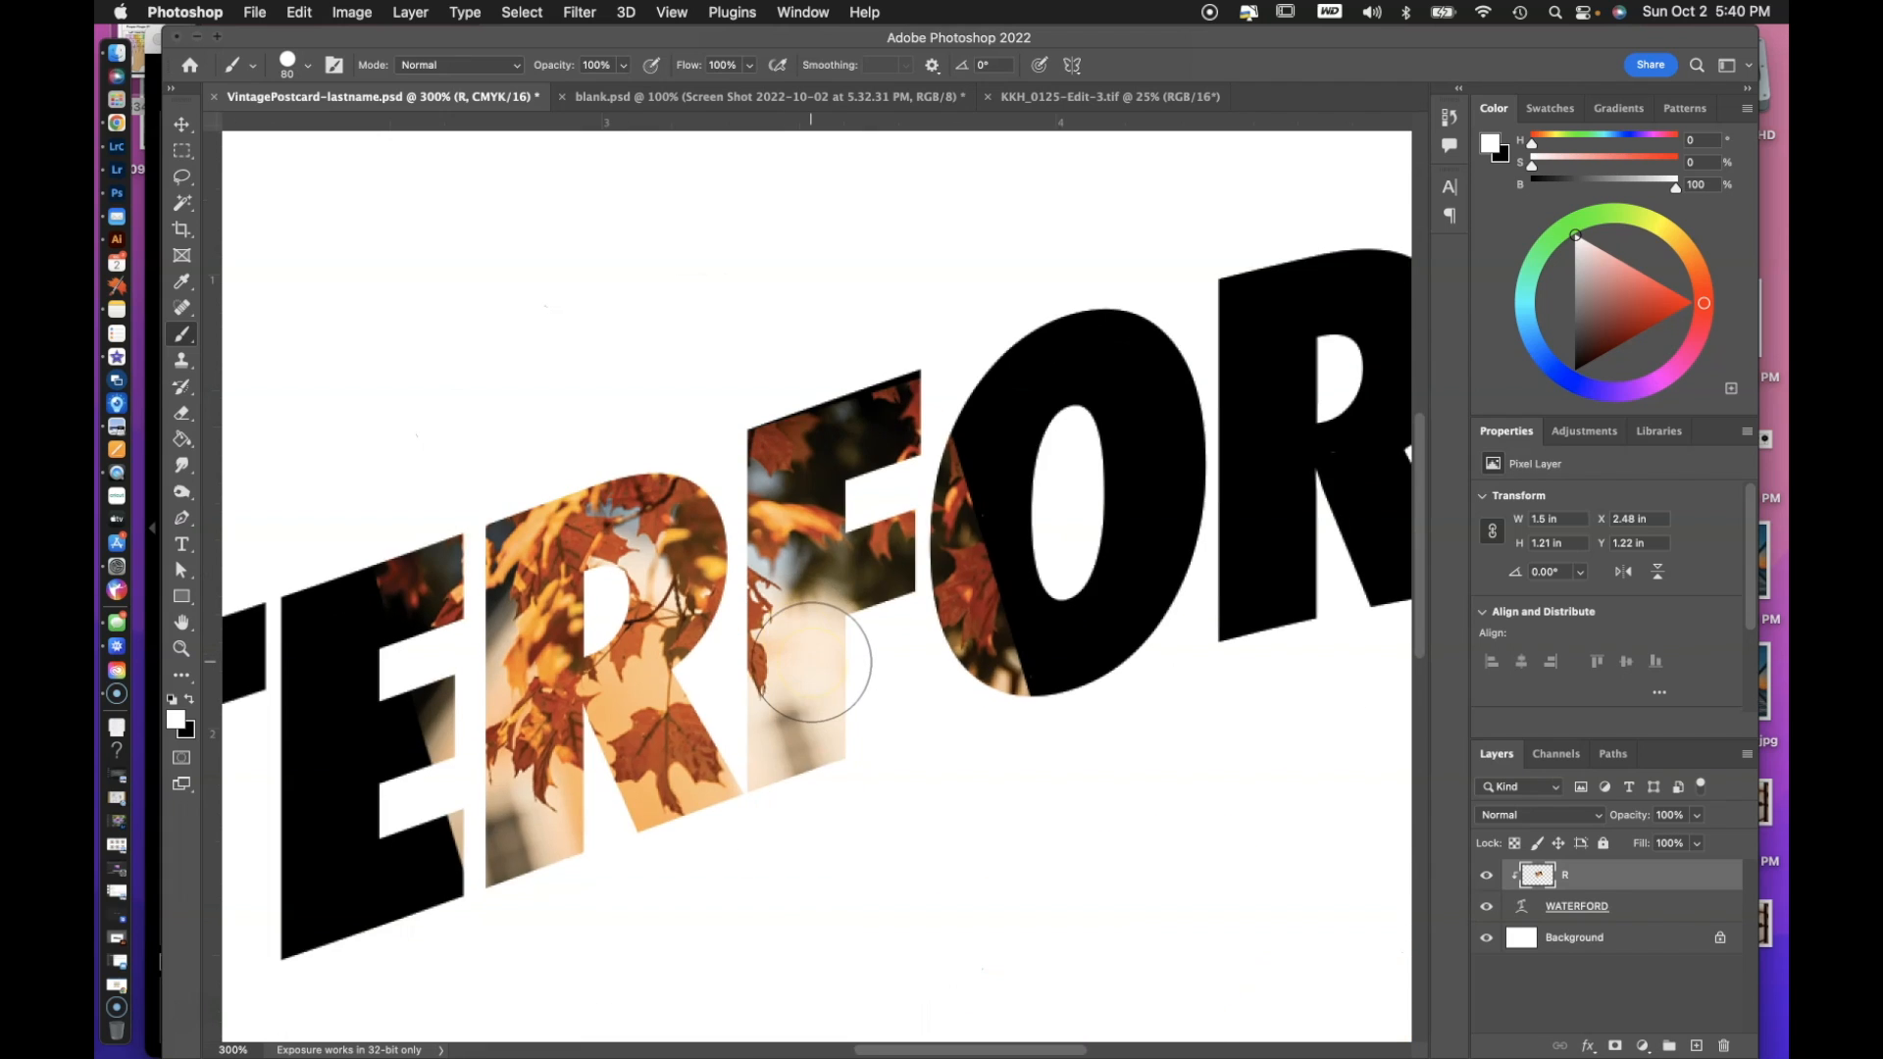
scroll(812, 662, "up", 2)
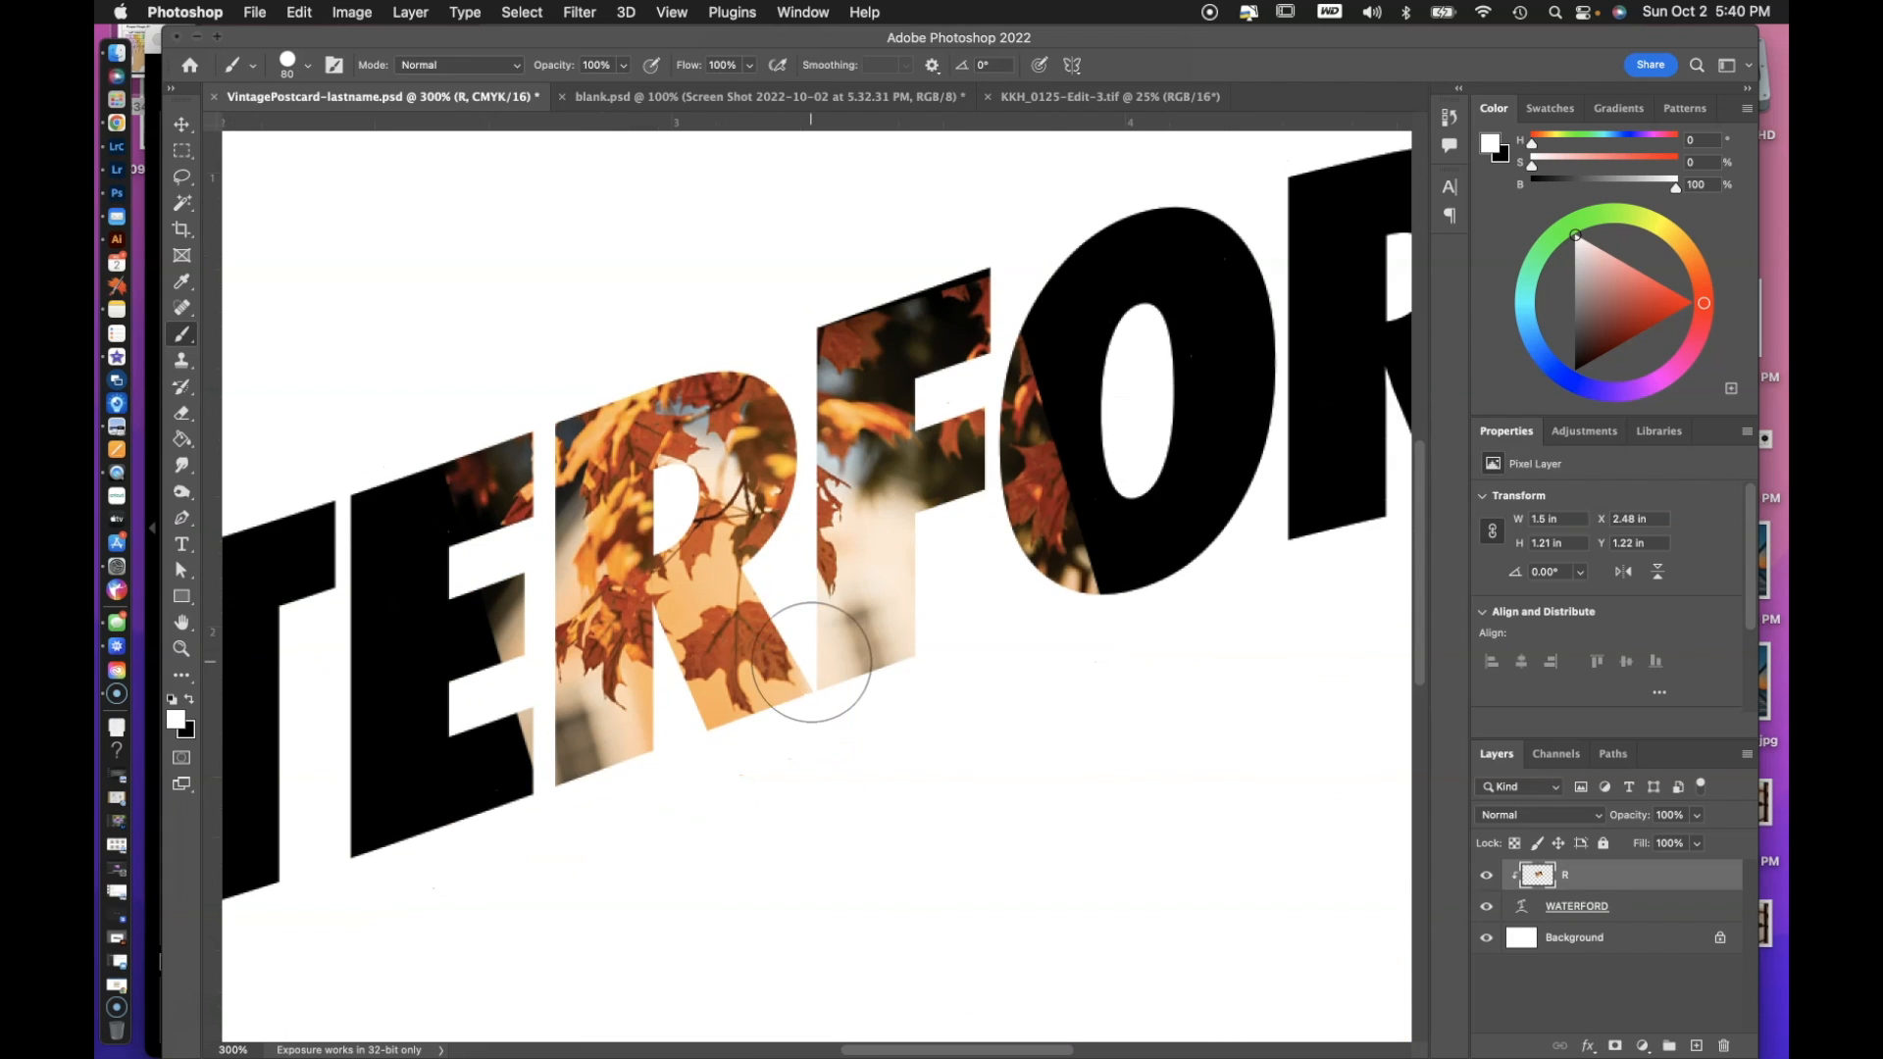
left_click(1615, 1045, "alt")
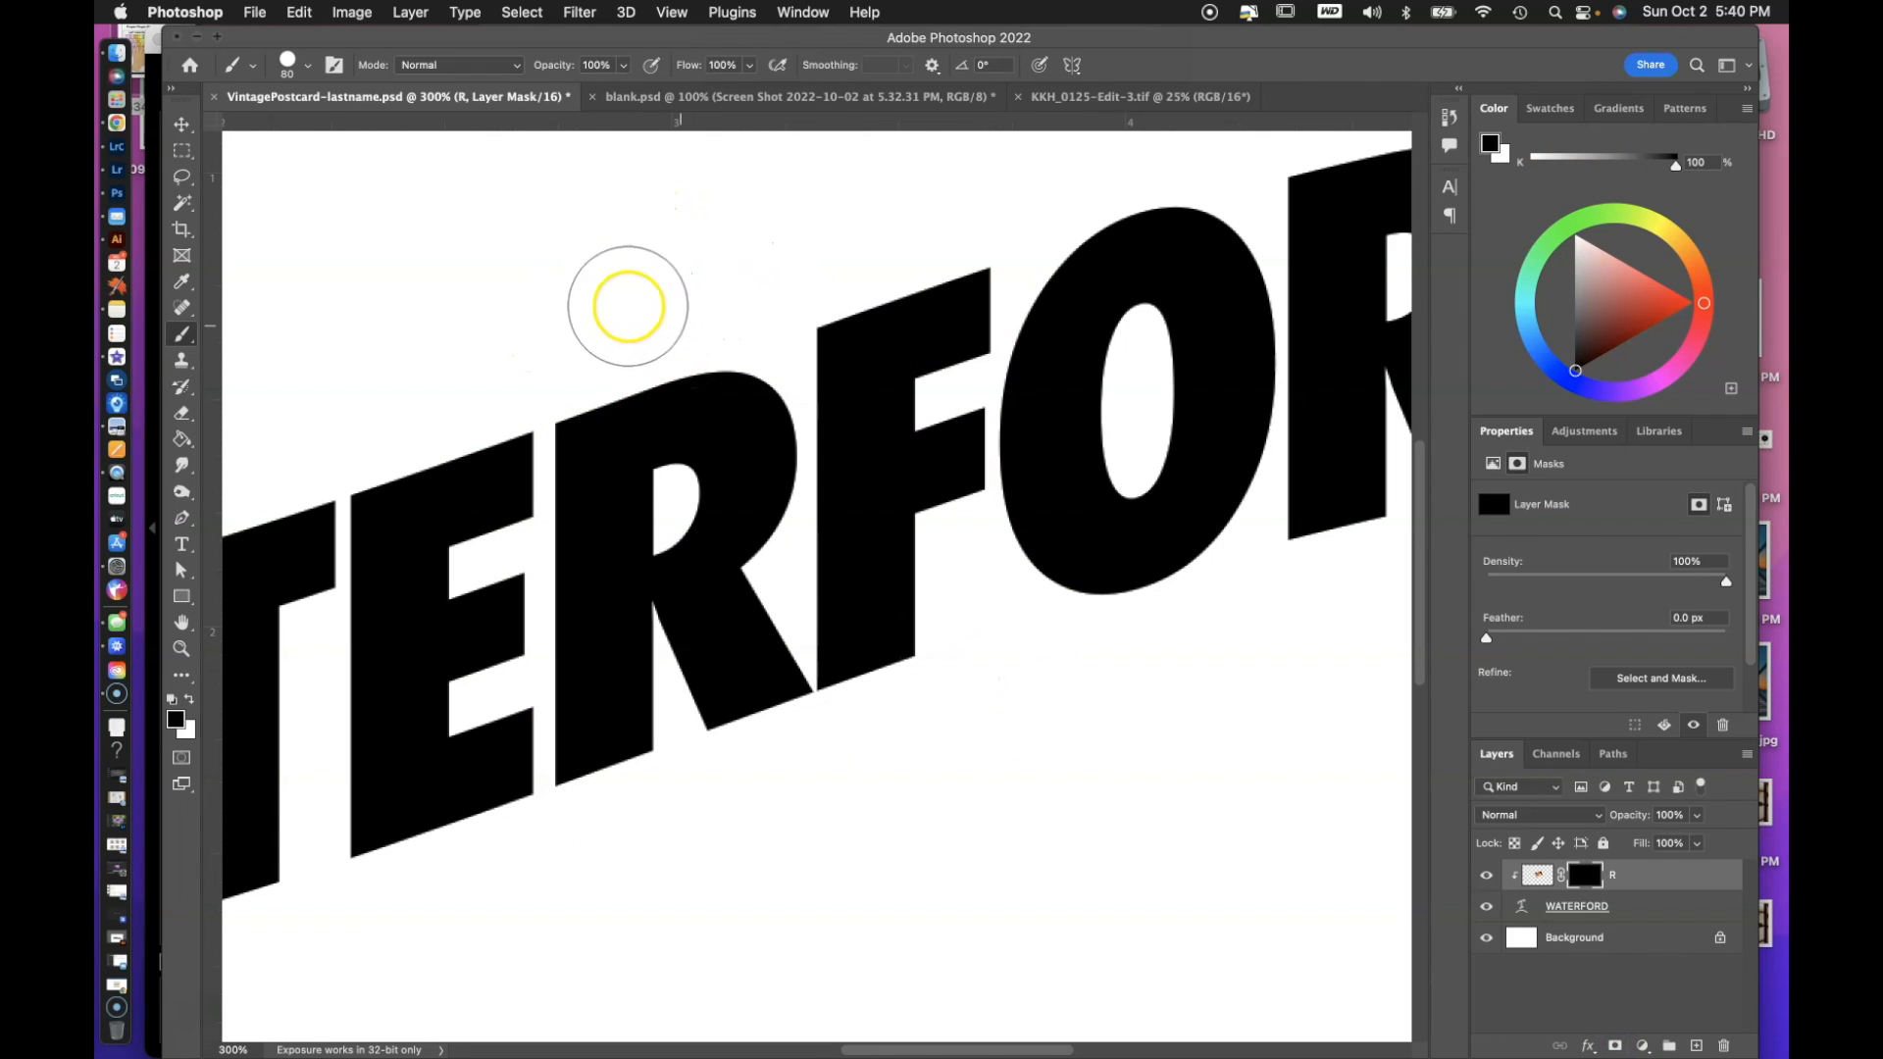
Paint white on layer R's mask over the upper parts of R and F, then paint black to hide the photo again.
mouse_move(624, 301)
left_mouse_down()
mouse_move(611, 476)
mouse_move(669, 447)
mouse_move(672, 420)
mouse_move(627, 468)
mouse_move(670, 402)
mouse_move(649, 465)
mouse_move(664, 394)
mouse_move(679, 462)
mouse_move(686, 401)
mouse_move(732, 383)
mouse_move(748, 407)
mouse_move(763, 470)
mouse_move(715, 535)
mouse_move(725, 479)
mouse_move(889, 376)
left_mouse_up()
key("x")
left_click(720, 918)
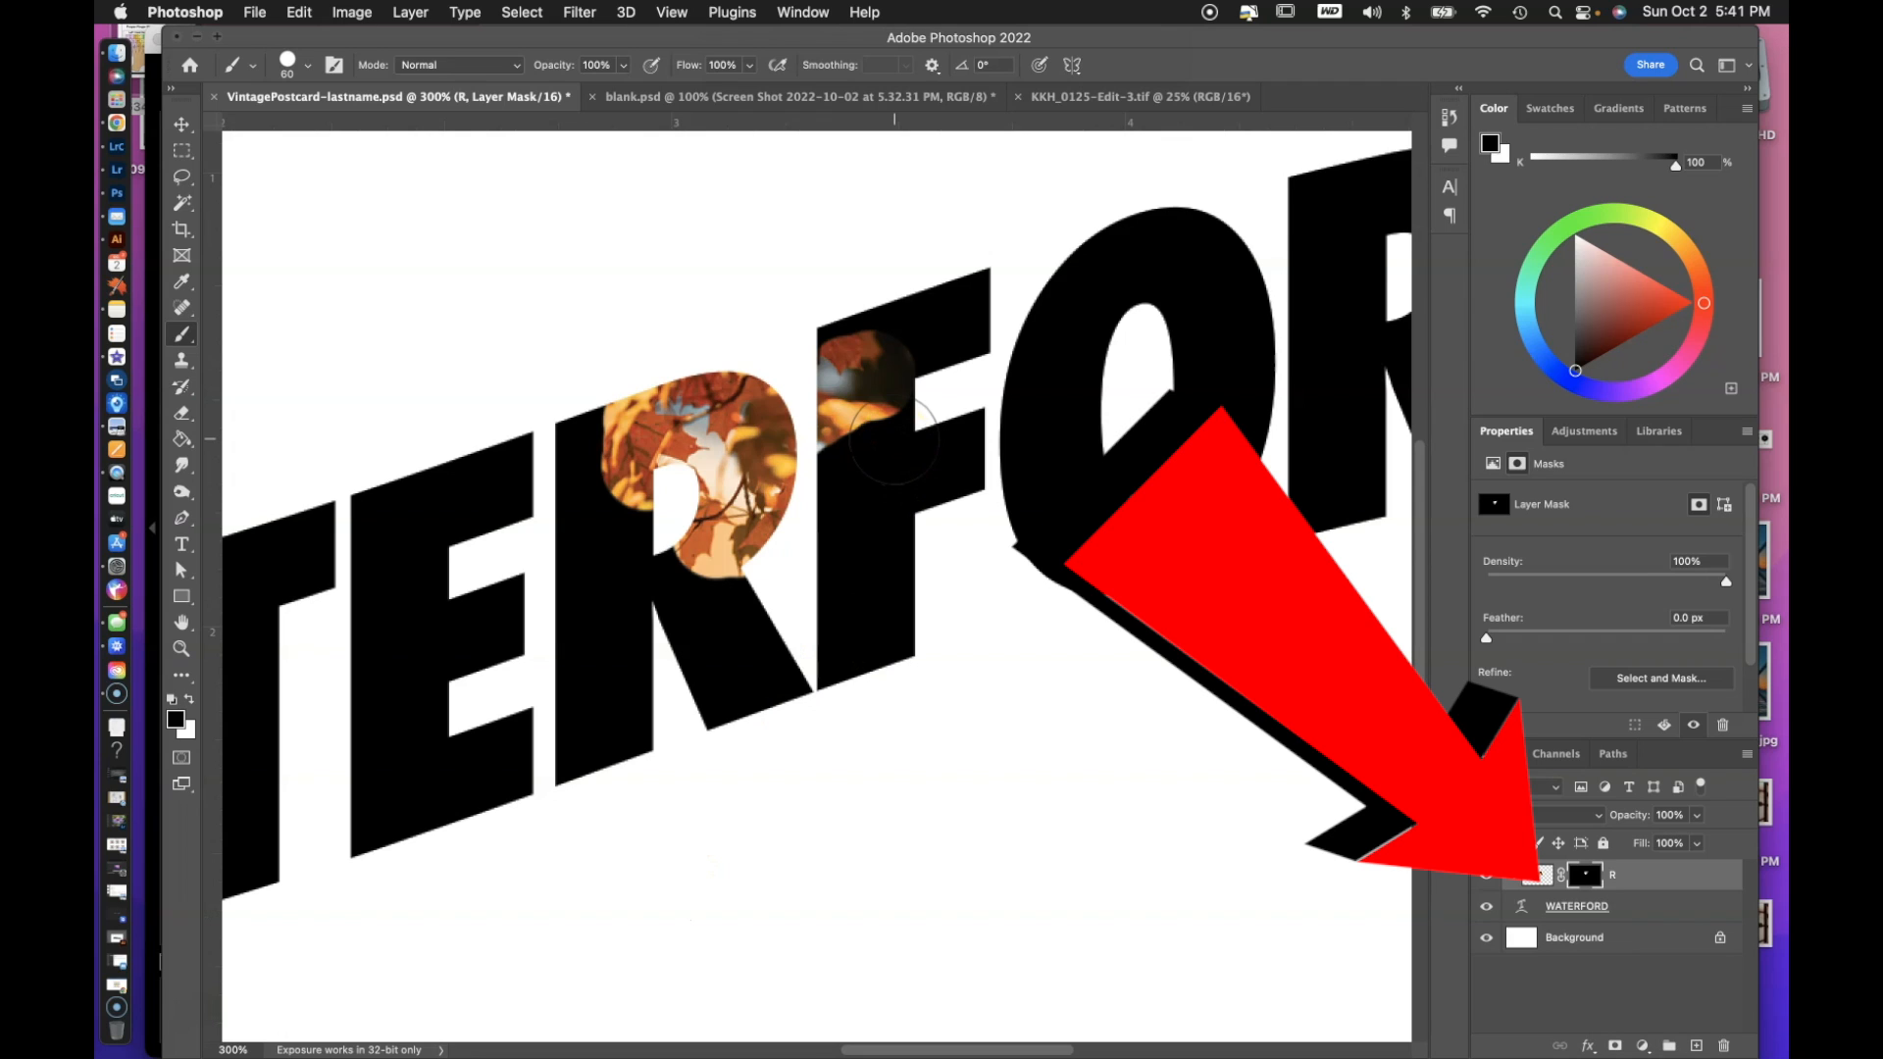
mouse_move(895, 439)
left_mouse_down()
mouse_move(856, 354)
mouse_move(862, 424)
left_mouse_up()
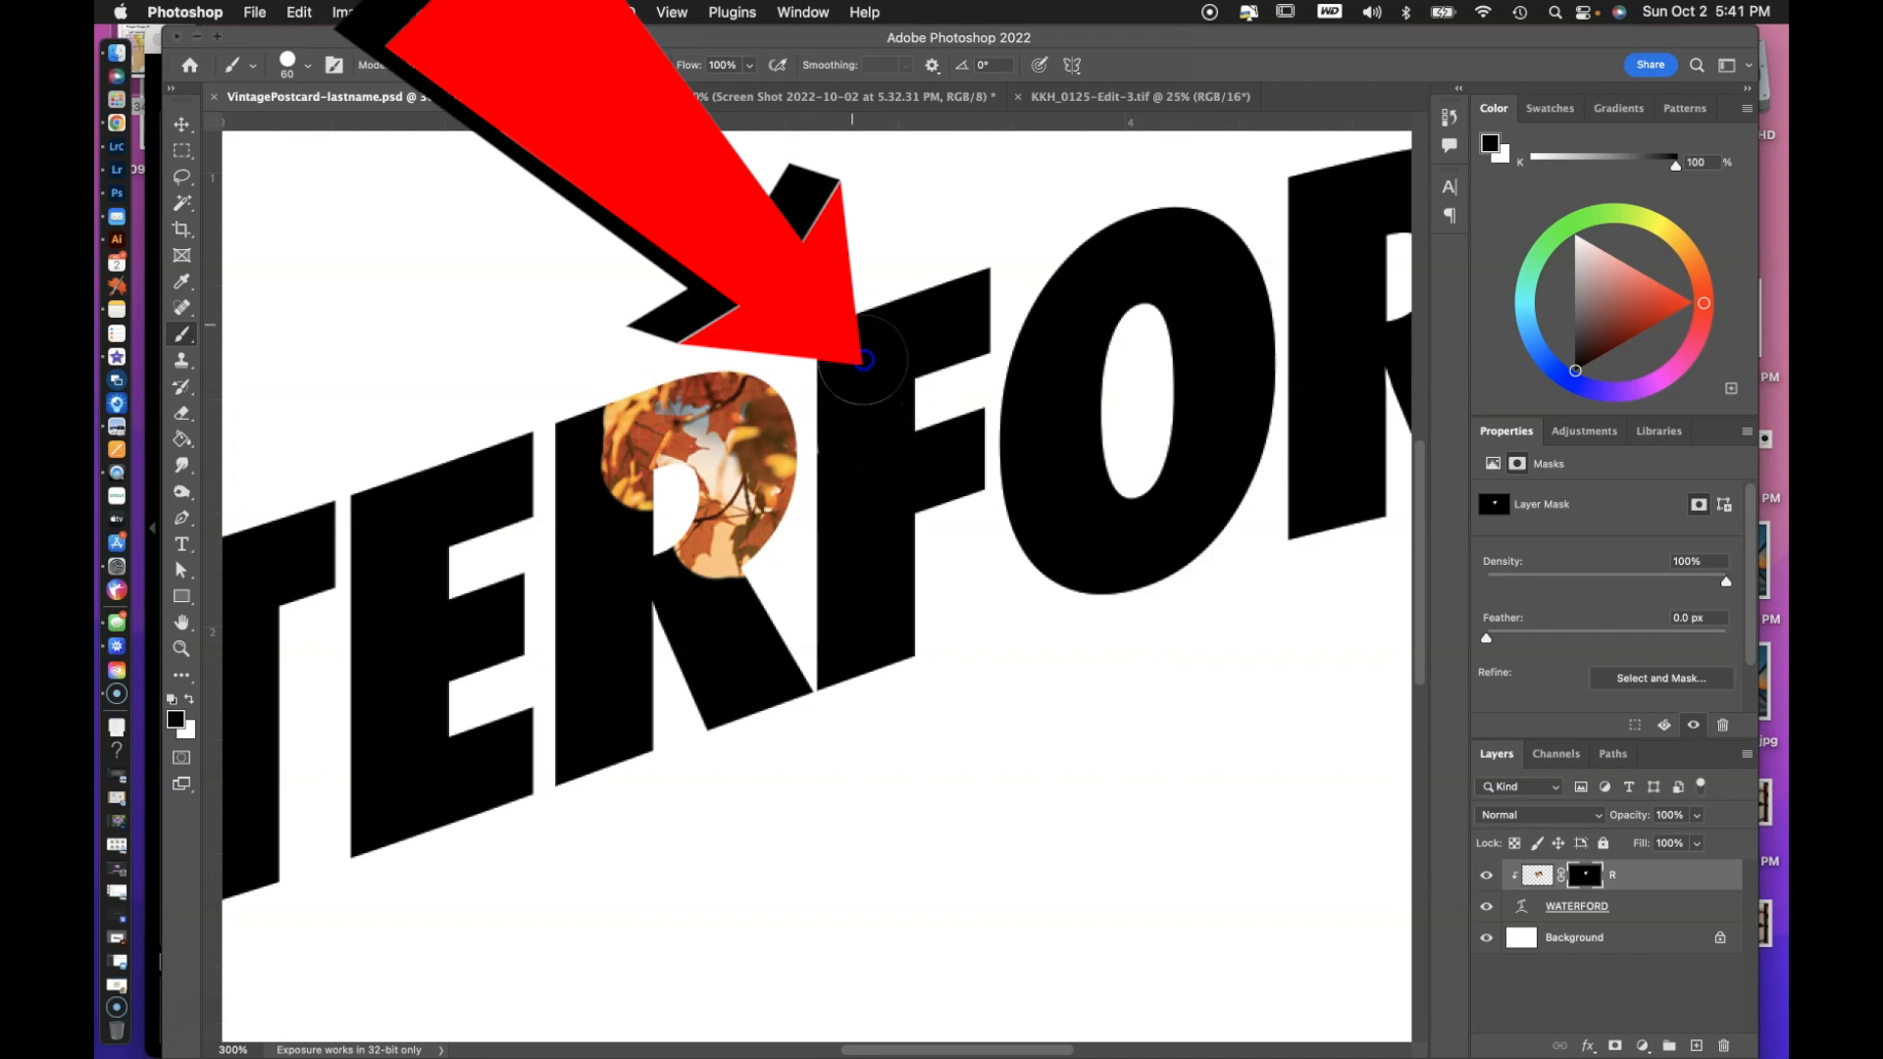
mouse_move(808, 396)
left_mouse_down()
mouse_move(640, 451)
mouse_move(816, 424)
mouse_move(683, 477)
left_mouse_up()
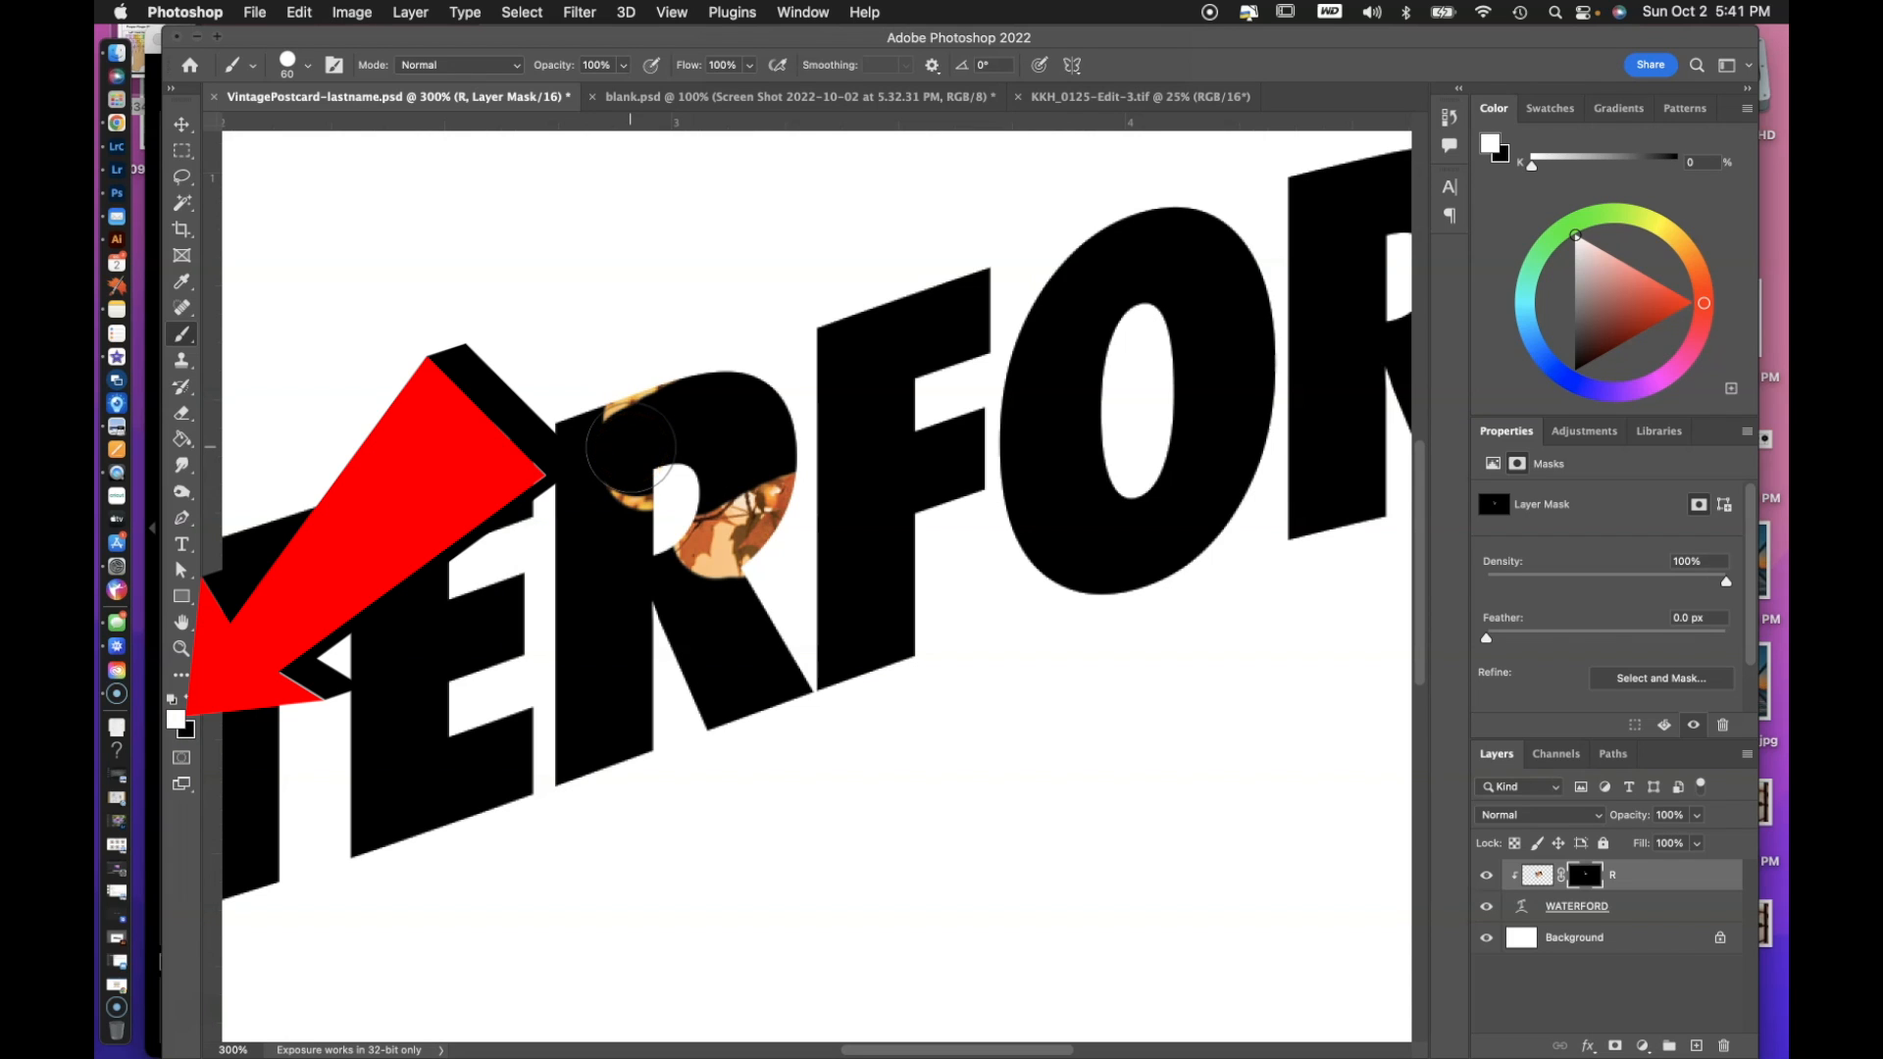
Paint layer R's mask white with the 60 px brush to reveal the leaf photo across the whole first letter R.
mouse_move(631, 449)
left_mouse_down()
mouse_move(654, 401)
mouse_move(700, 532)
mouse_move(711, 401)
mouse_move(733, 438)
mouse_move(737, 395)
mouse_move(752, 498)
left_mouse_up()
mouse_move(607, 398)
left_mouse_down()
mouse_move(591, 512)
mouse_move(586, 428)
mouse_move(610, 663)
mouse_move(684, 675)
mouse_move(686, 539)
mouse_move(729, 668)
mouse_move(735, 579)
mouse_move(772, 708)
mouse_move(715, 709)
mouse_move(655, 762)
mouse_move(594, 655)
mouse_move(589, 808)
mouse_move(622, 659)
left_mouse_up()
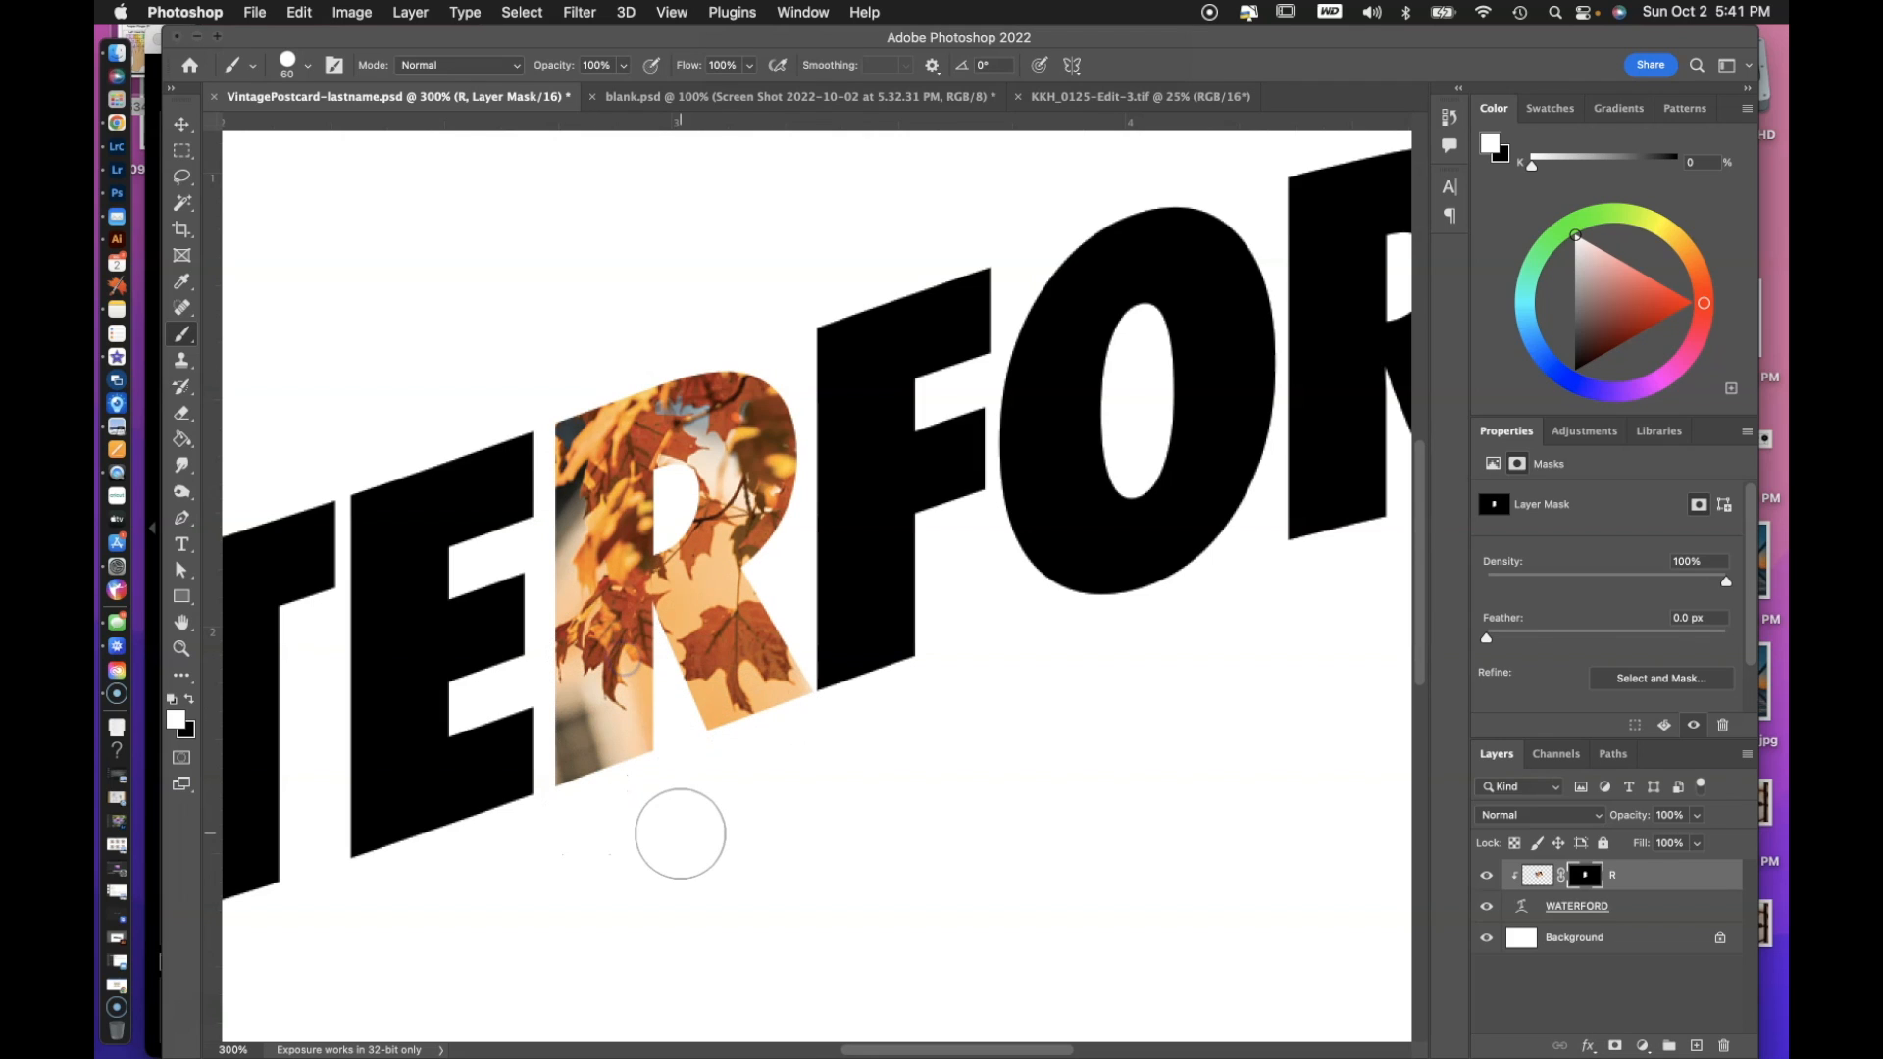
left_click_drag(672, 840, 265, 1002)
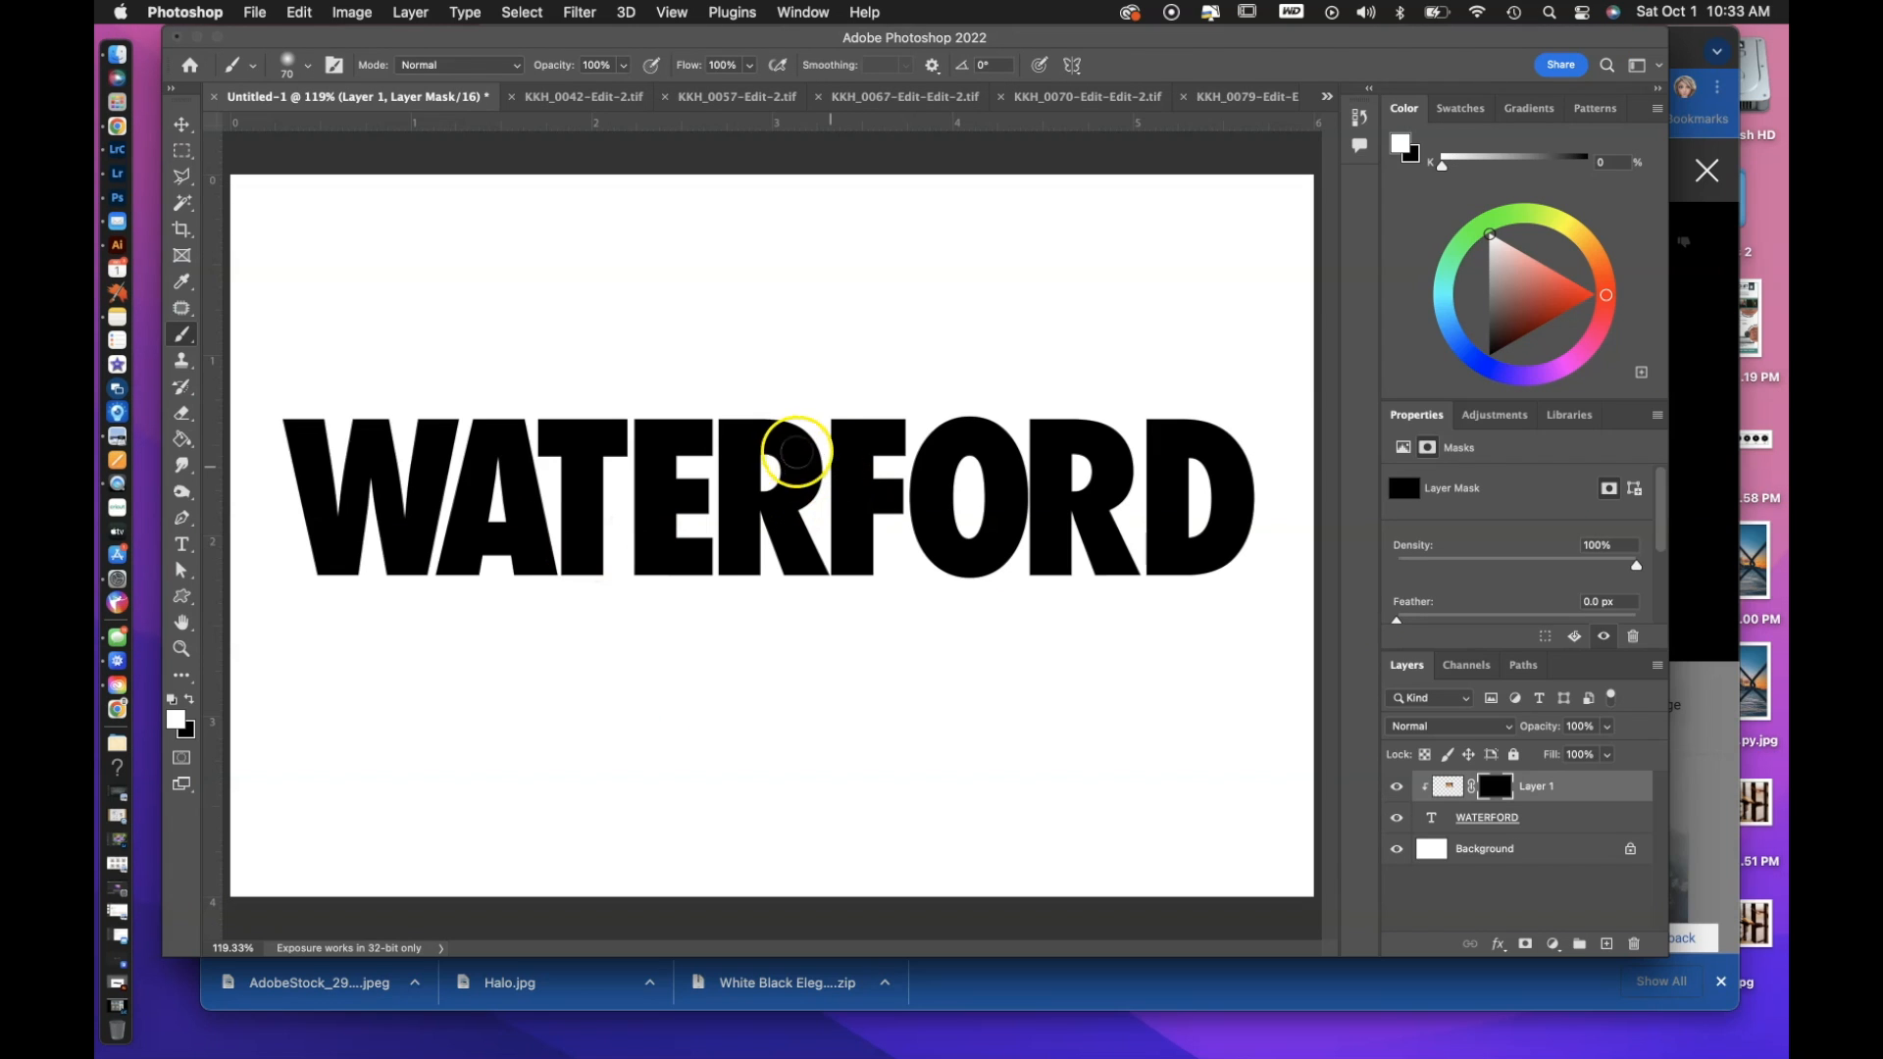
In Untitled-1, paint Layer 1's mask white over the first R to reveal the leaf photo, and rename the layer R.
mouse_move(796, 452)
left_mouse_down()
mouse_move(786, 413)
mouse_move(802, 427)
mouse_move(742, 469)
mouse_move(732, 412)
mouse_move(738, 559)
mouse_move(767, 548)
mouse_move(763, 490)
left_mouse_up()
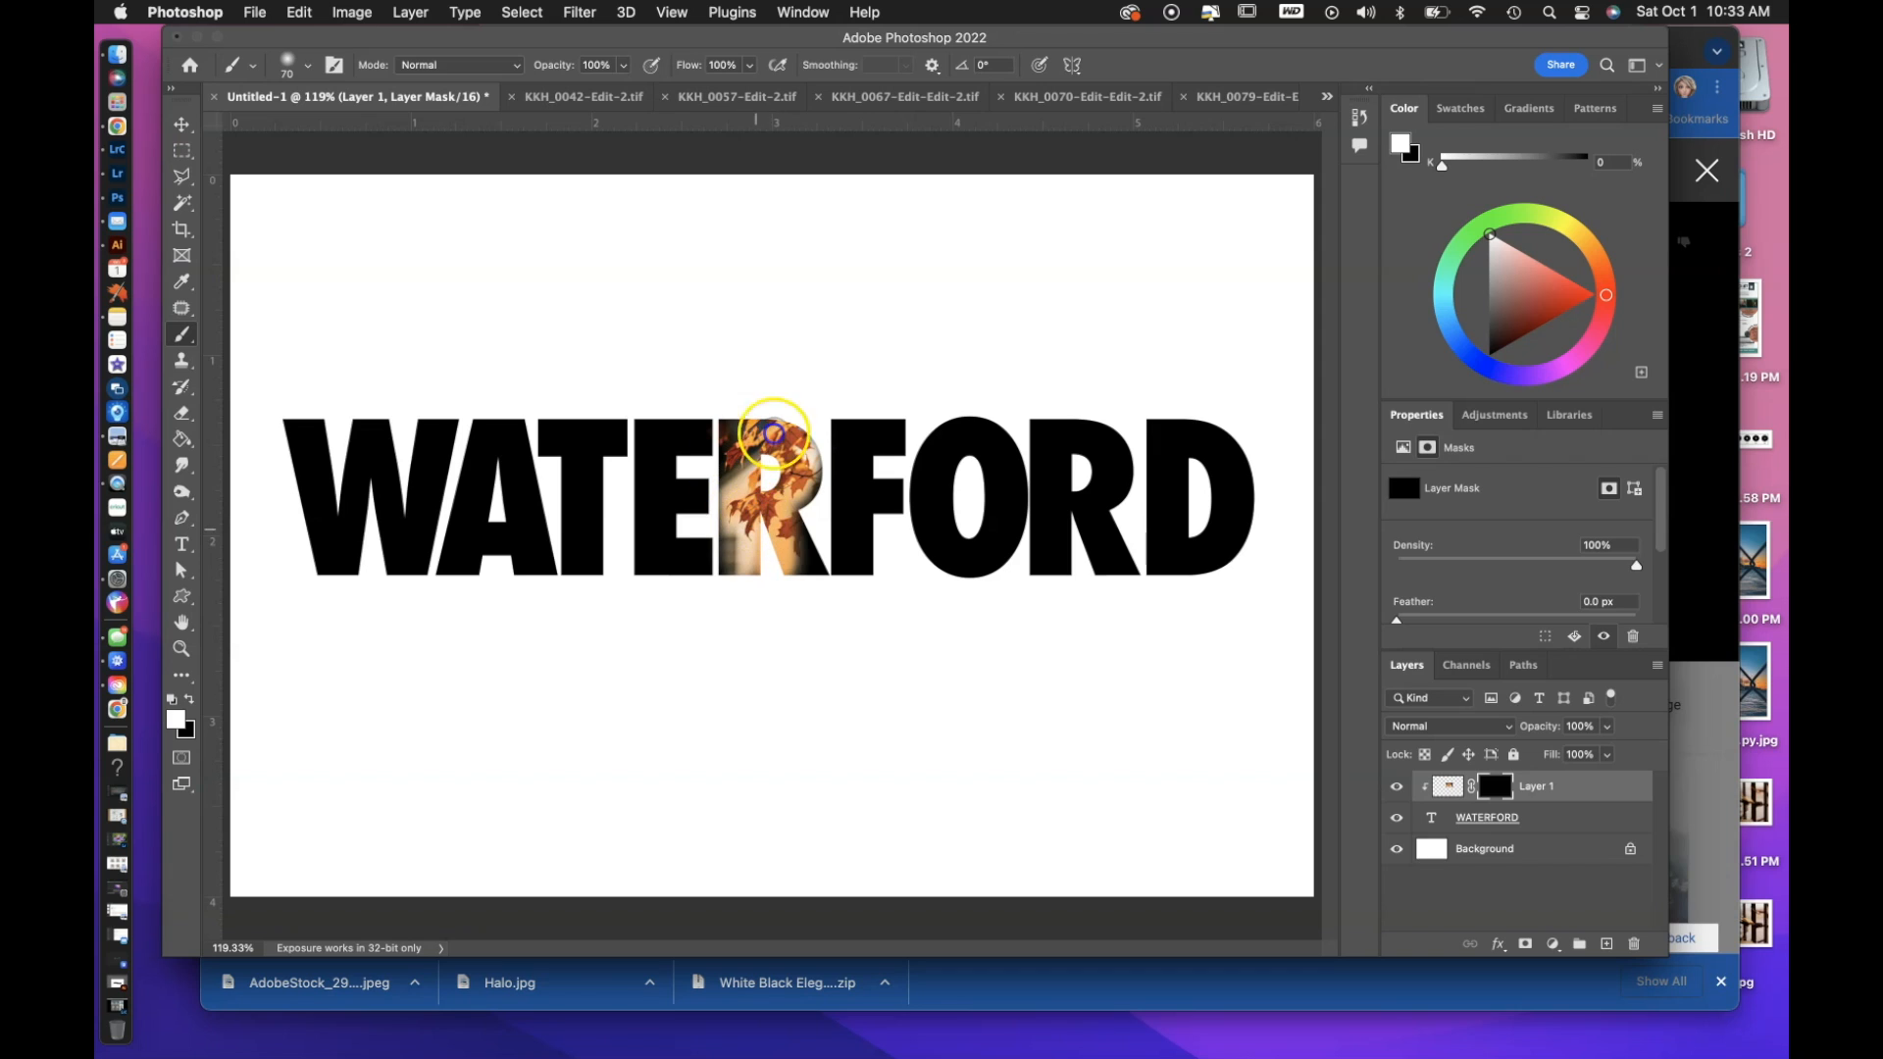
left_click_drag(810, 579, 783, 501)
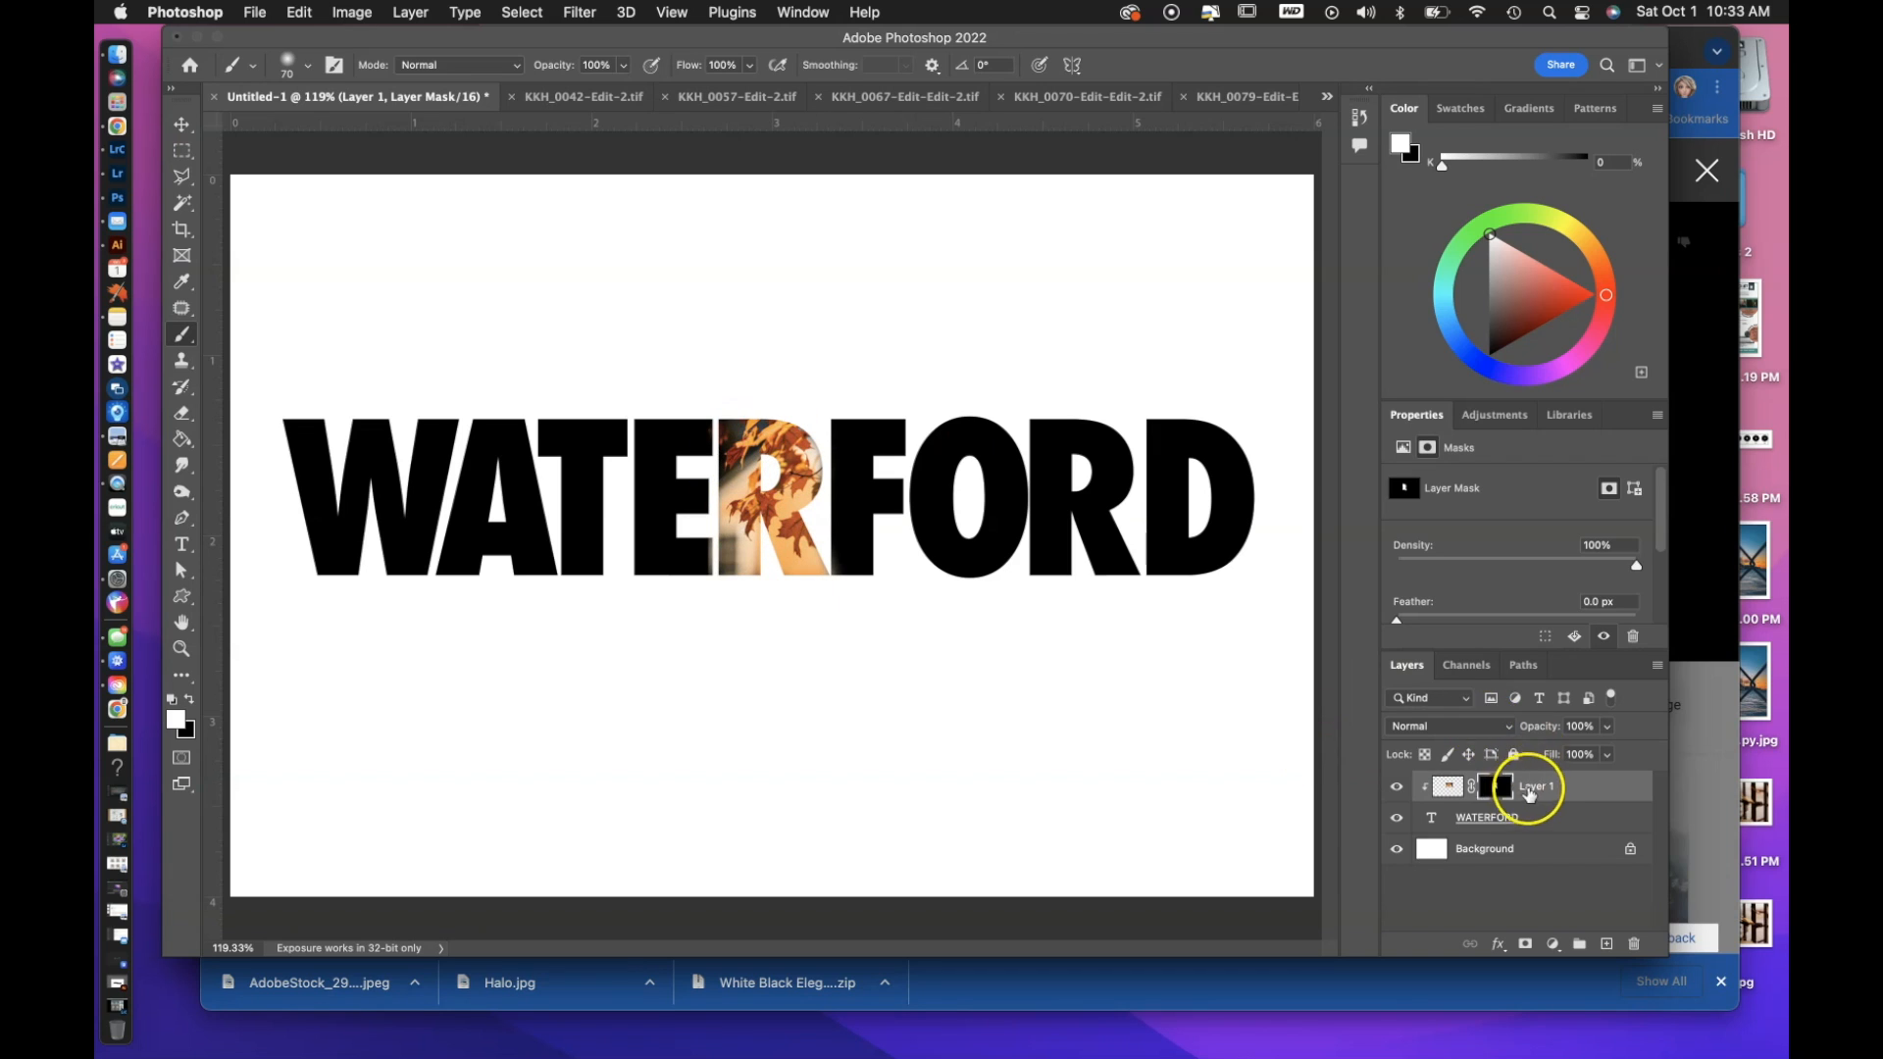
double_click(1538, 787)
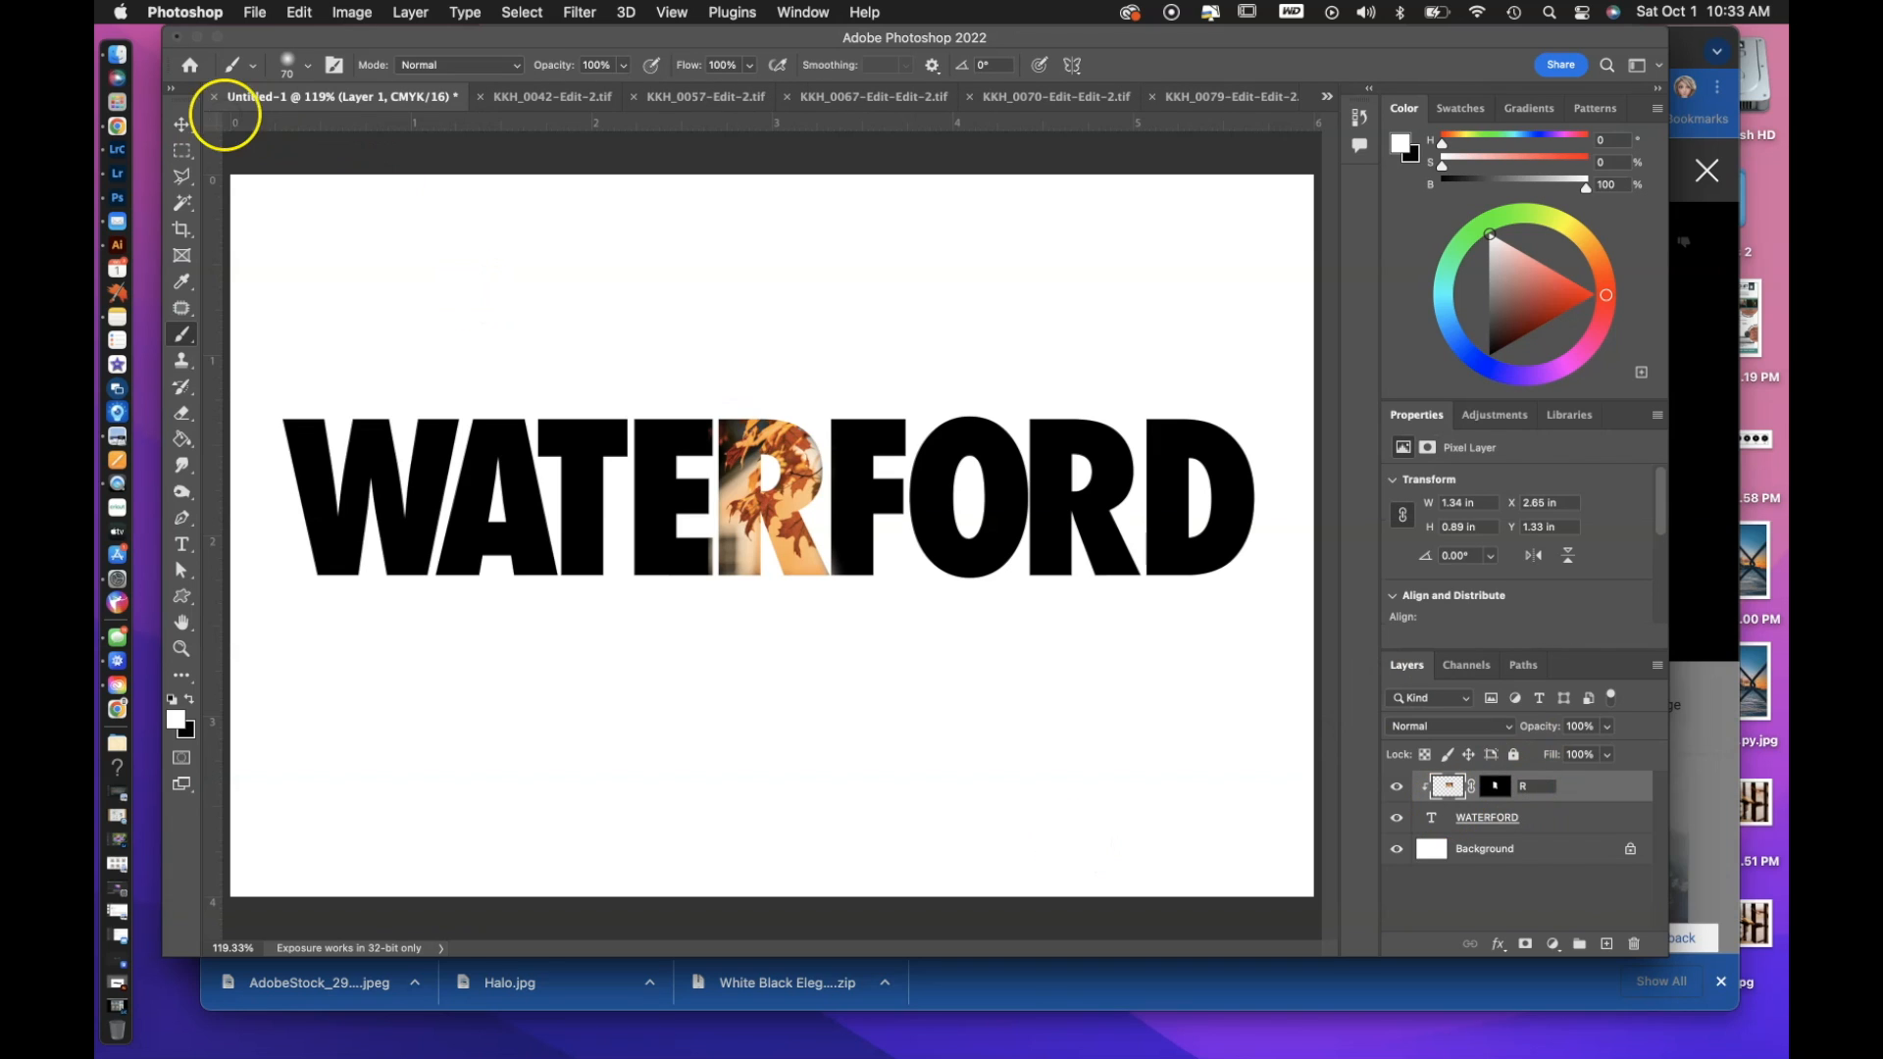
Copy the KKH_0042 stadium photo and paste it into the Untitled-1 document as a new layer.
left_click(183, 120)
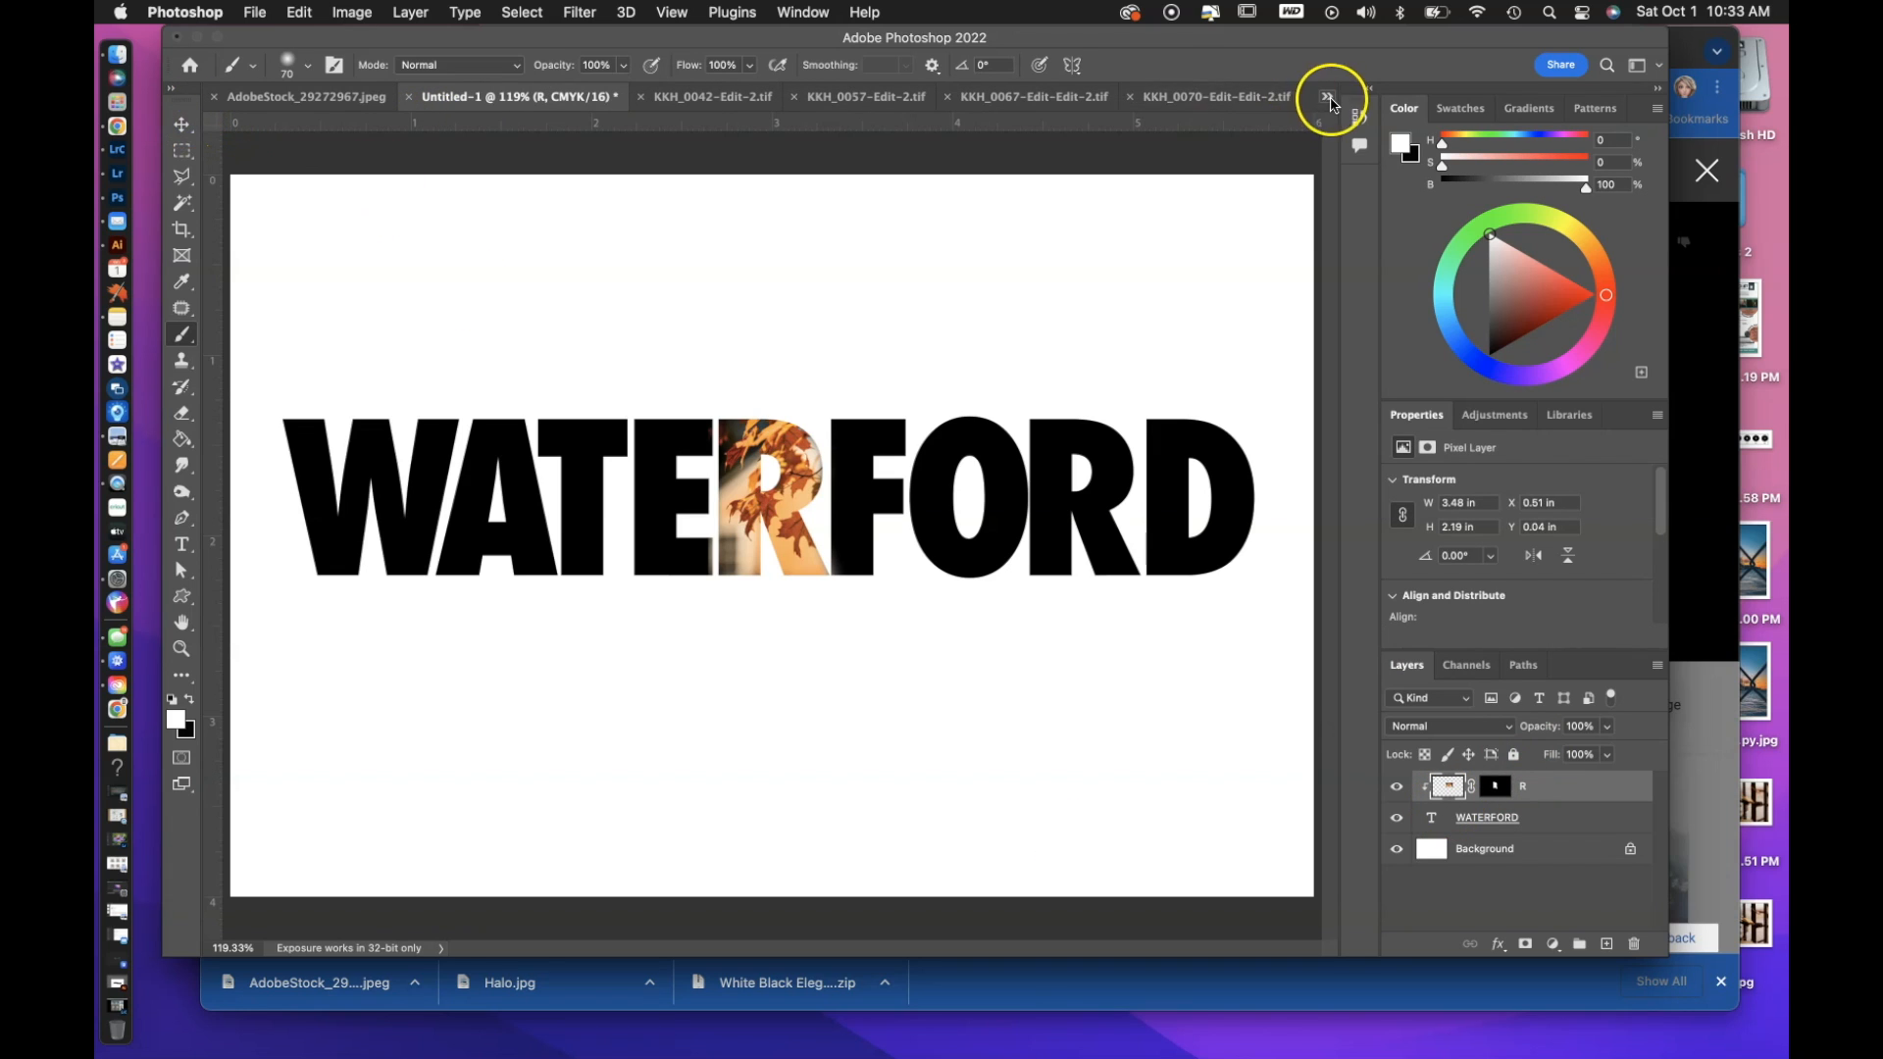
left_click(713, 96)
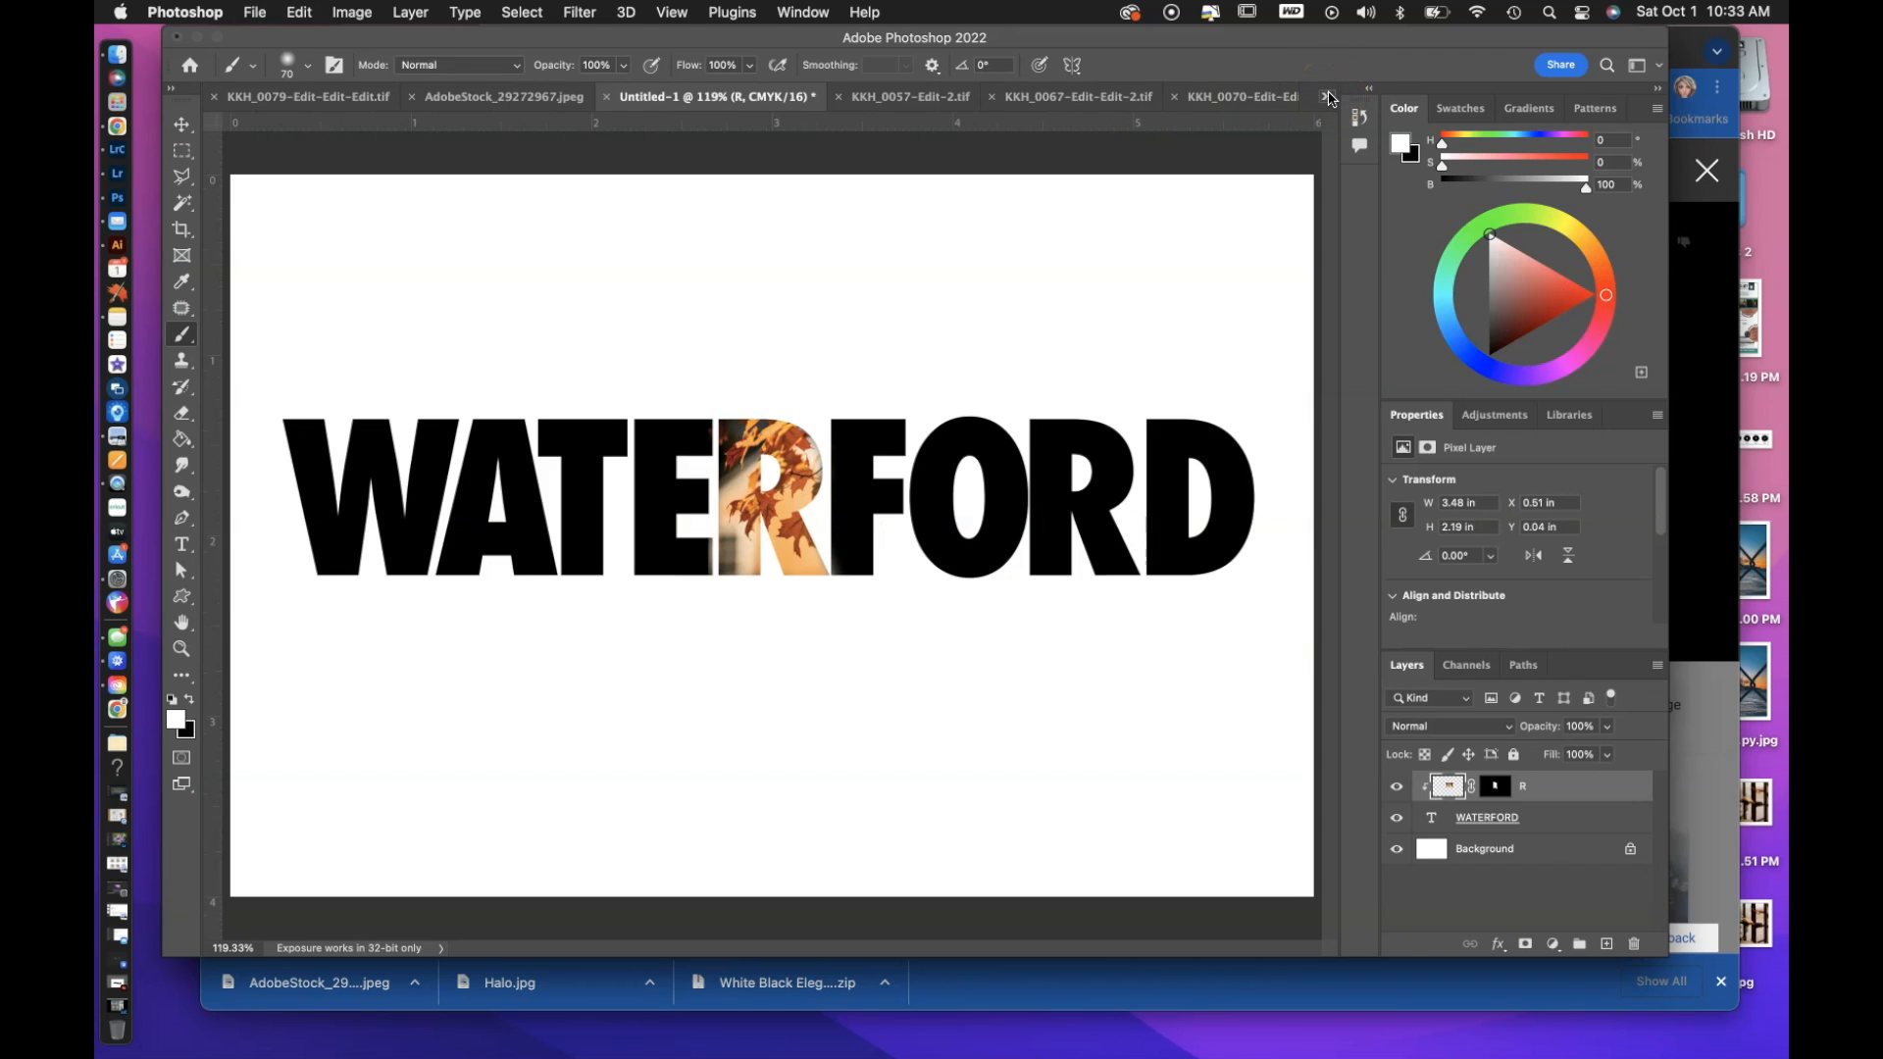
left_click(1329, 96)
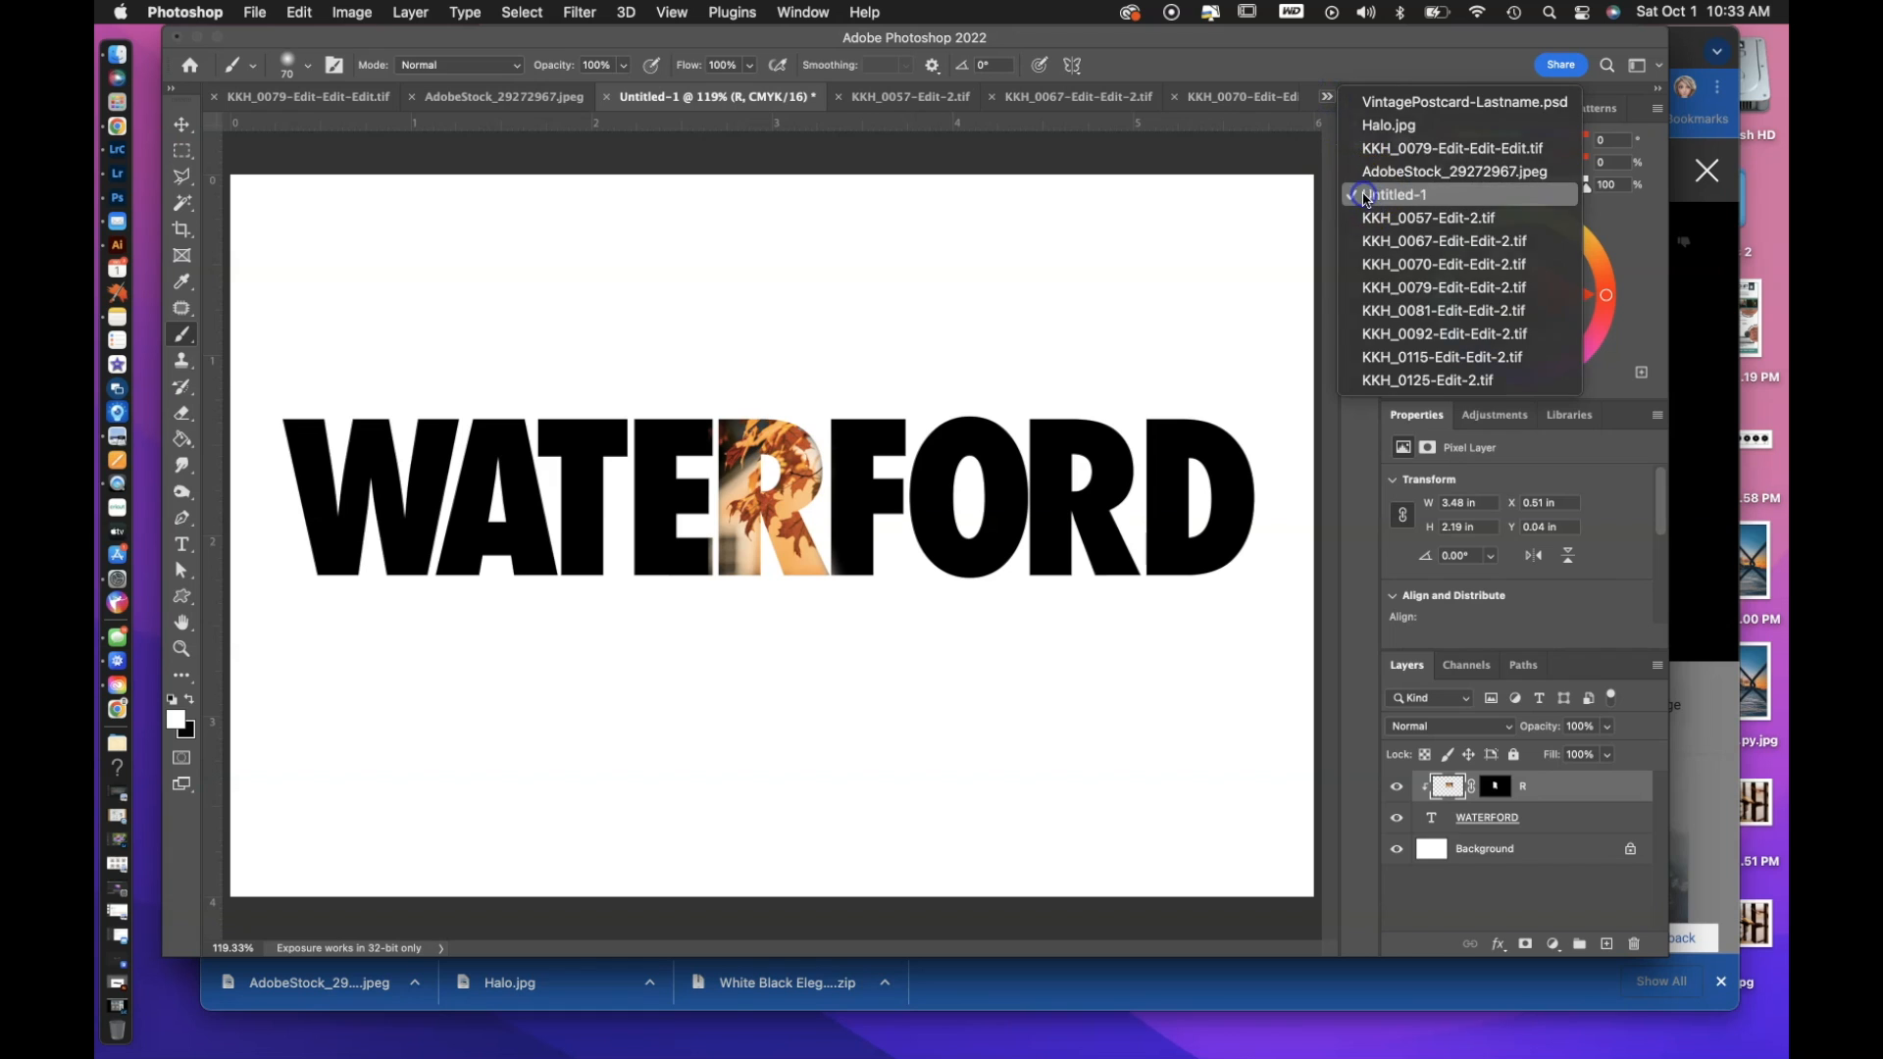
left_click(1366, 196)
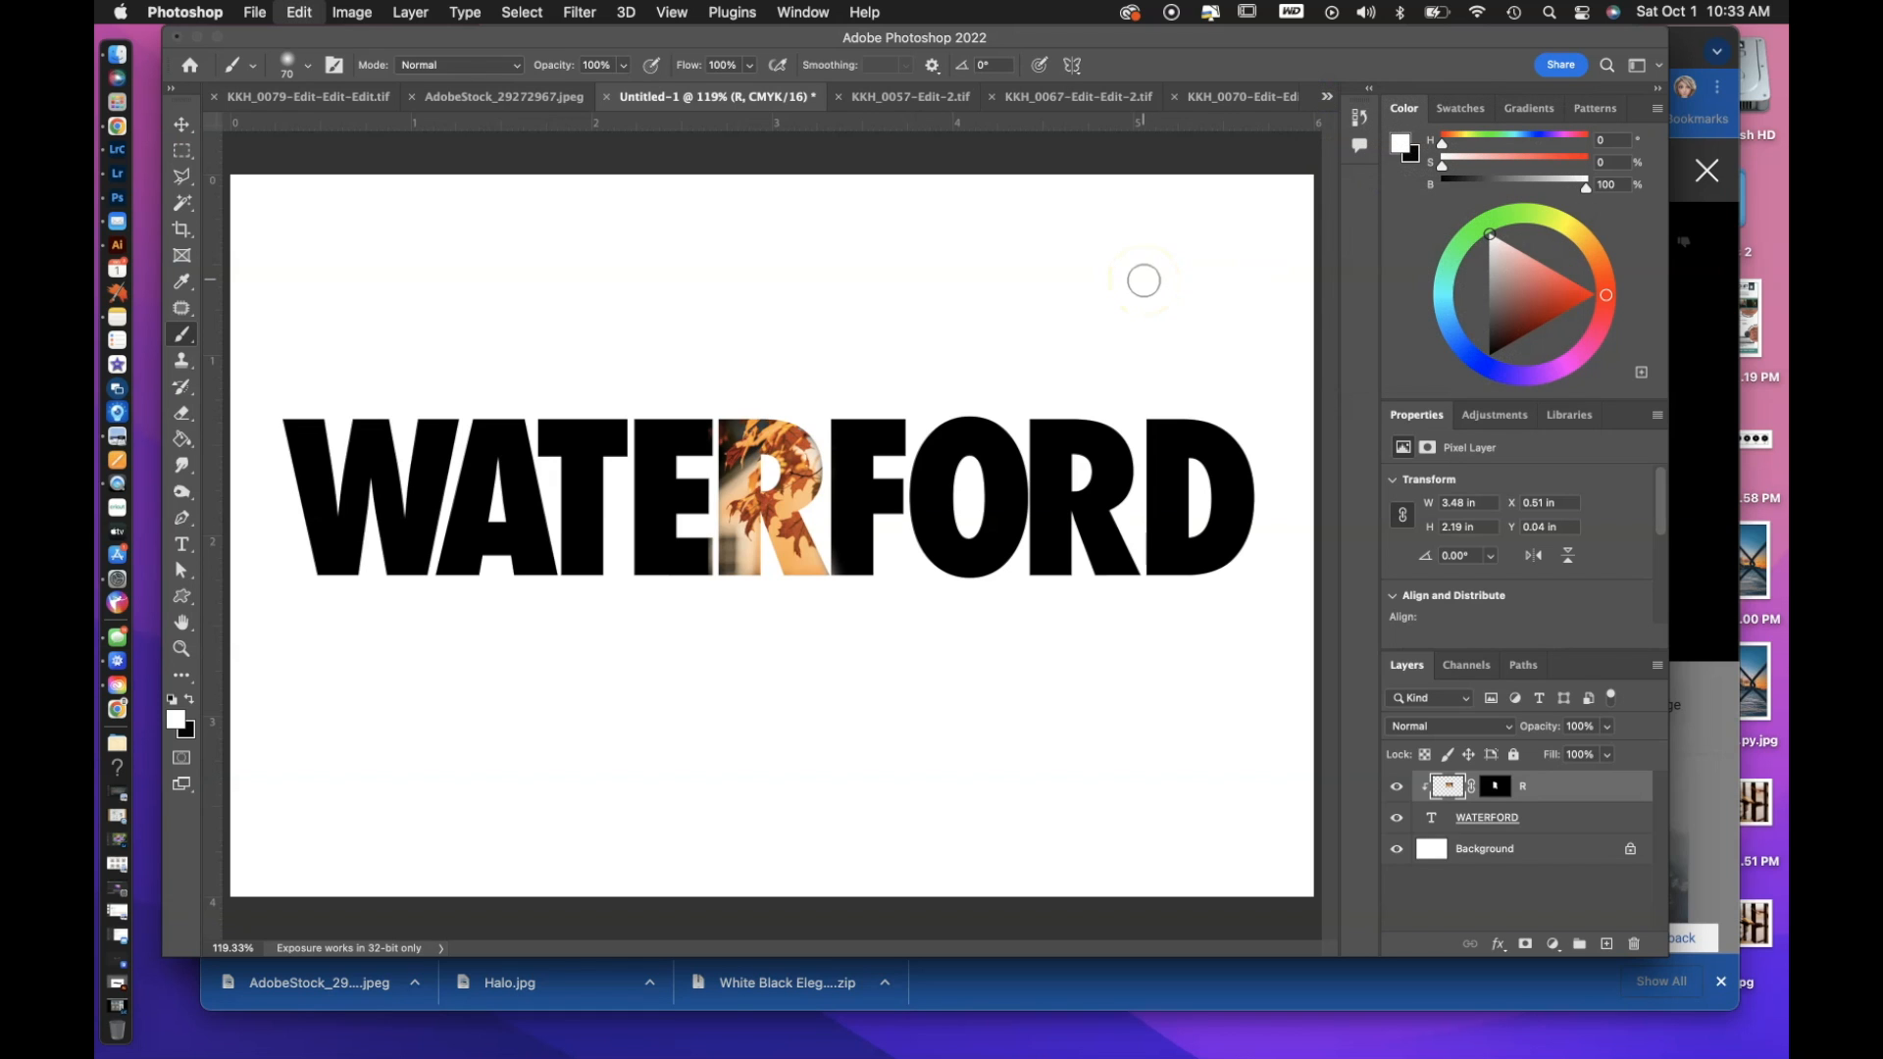
key("super+v")
Scale the pasted stadium photo down to about 5.1% and place it over the second R of WATERFORD.
key("super+minus")
key("super+minus")
key("super+minus")
key("super+minus")
key("super+minus")
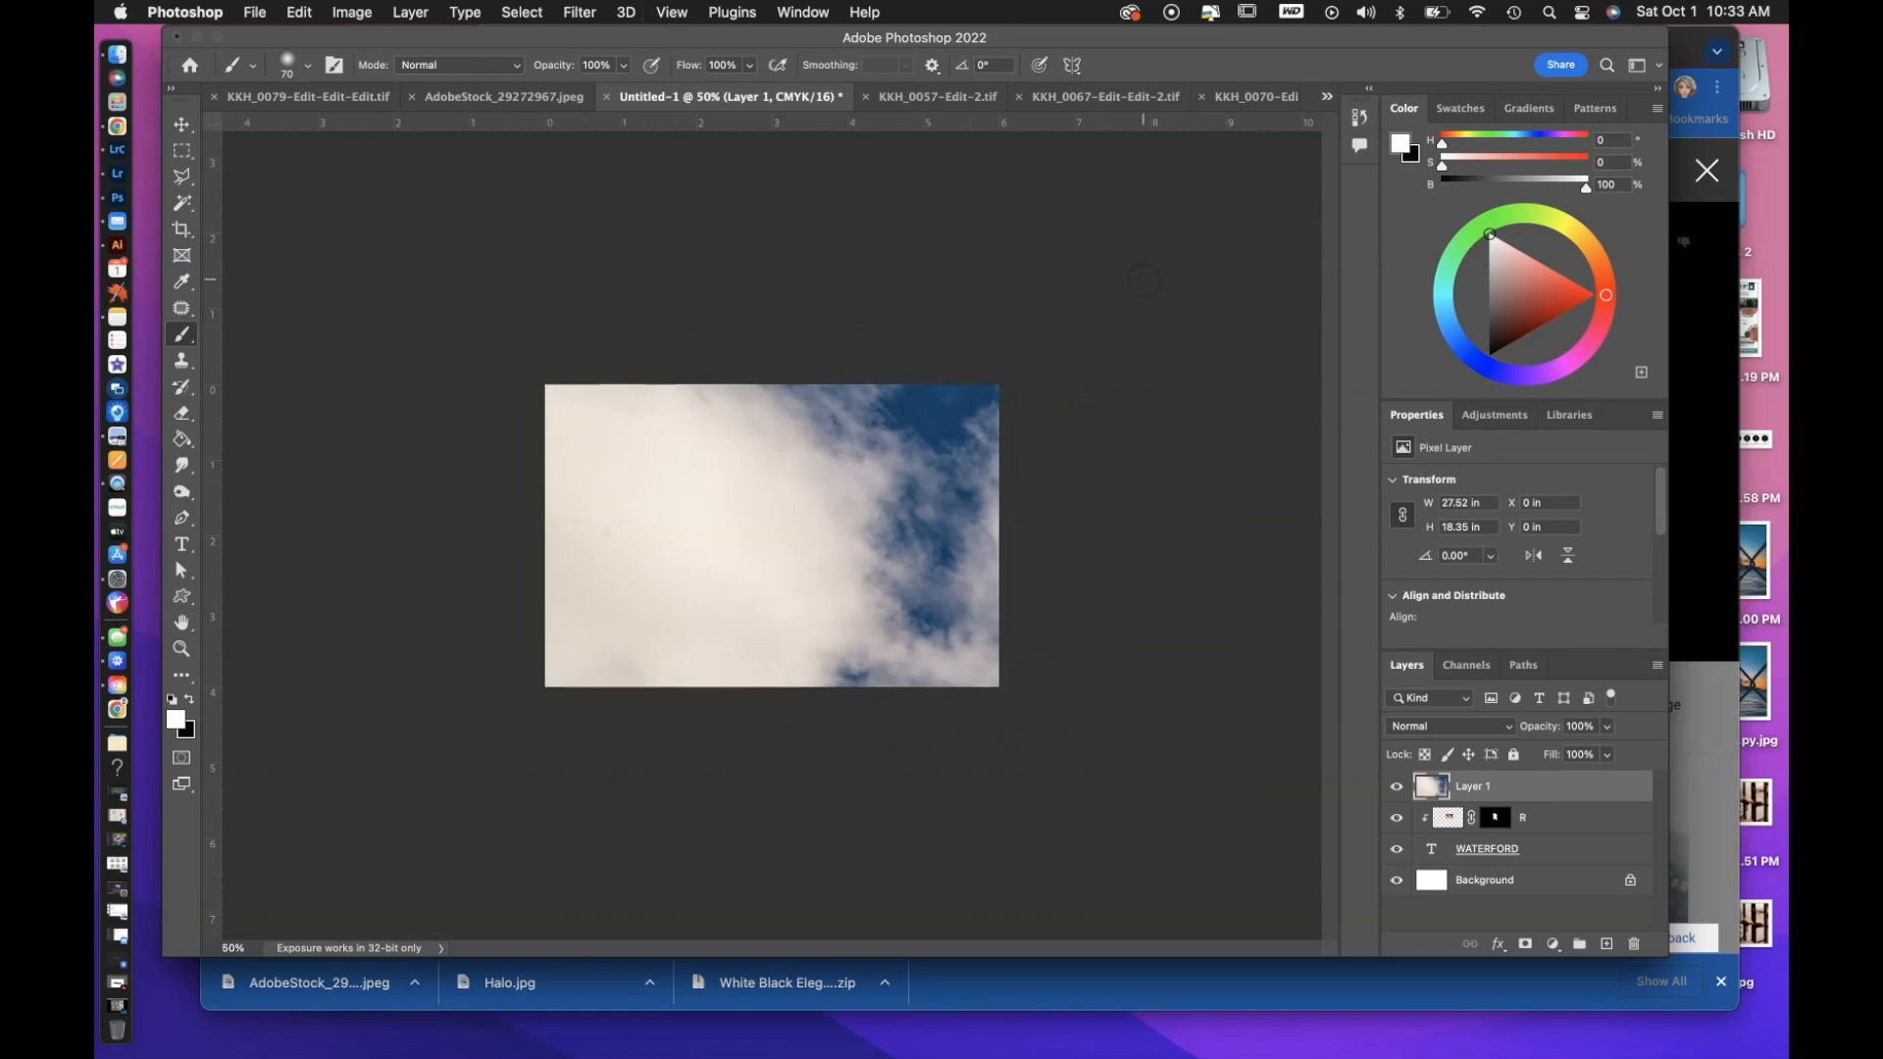
key("super+minus")
key("super+t")
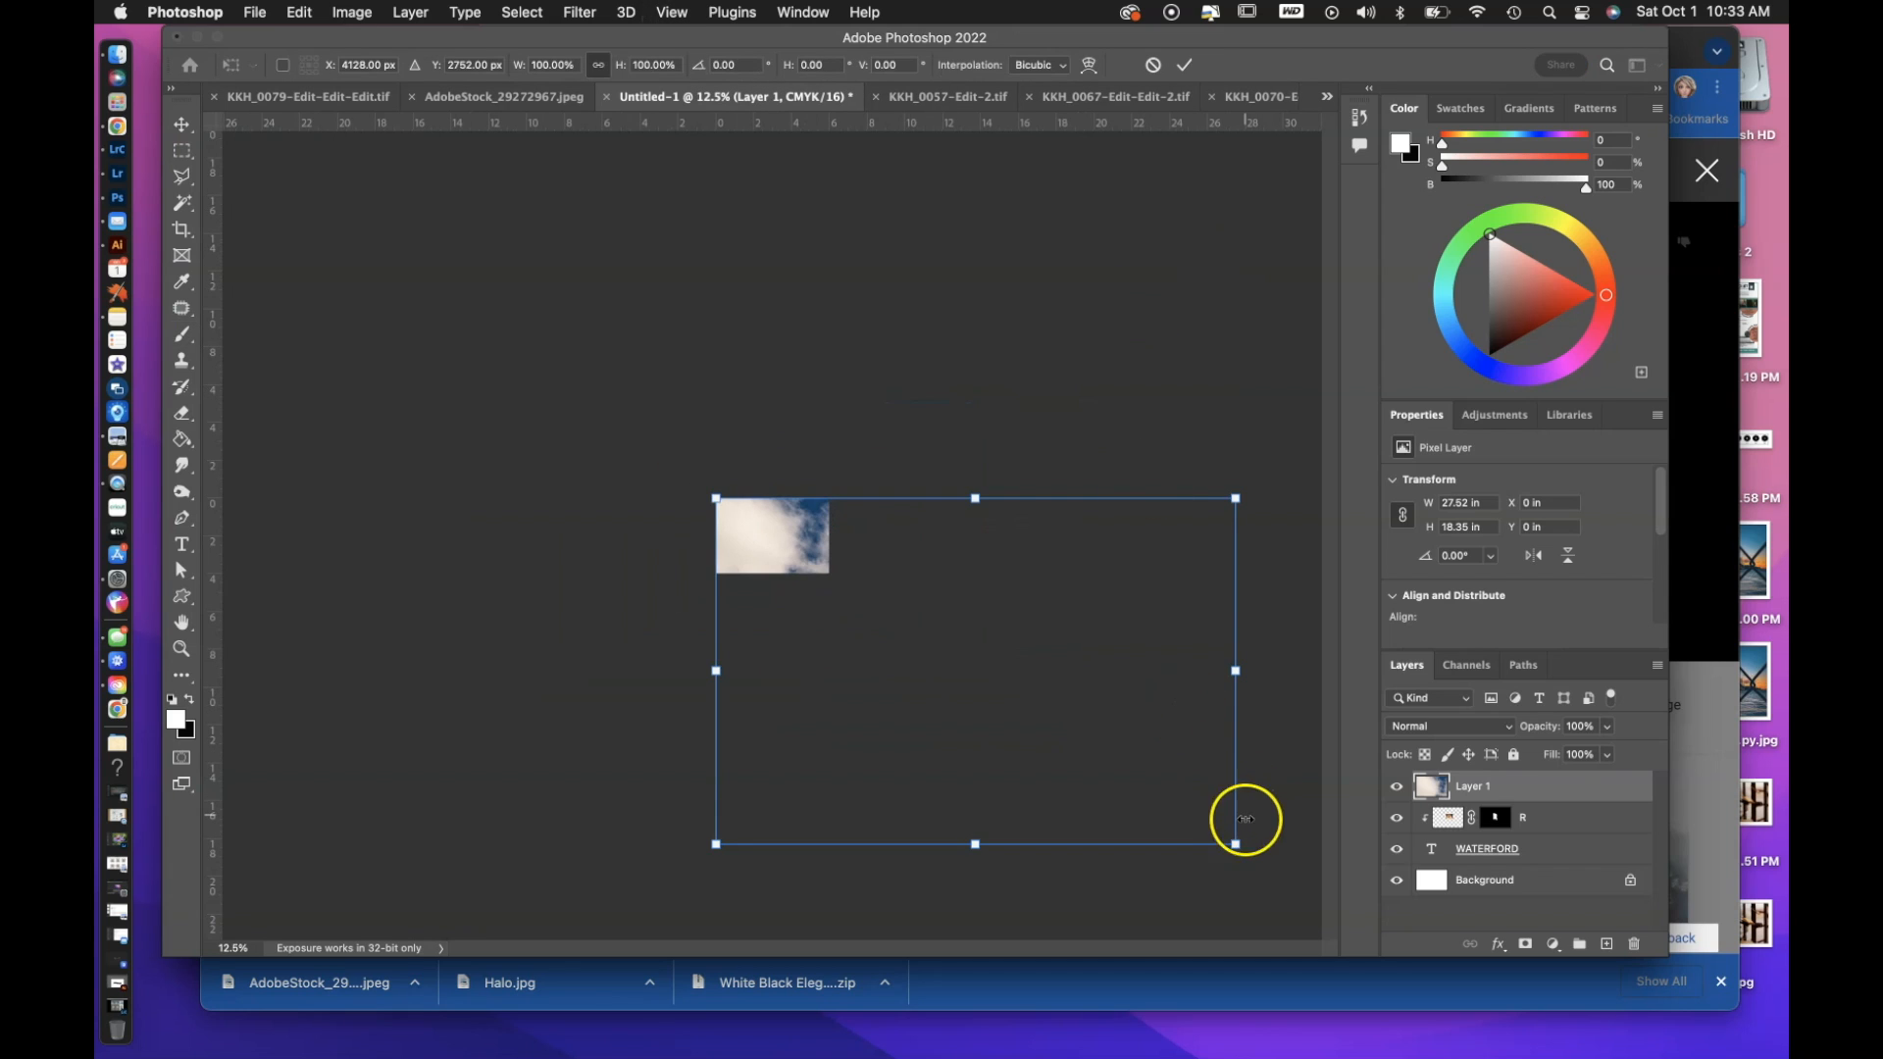
left_click_drag(1241, 849, 812, 535)
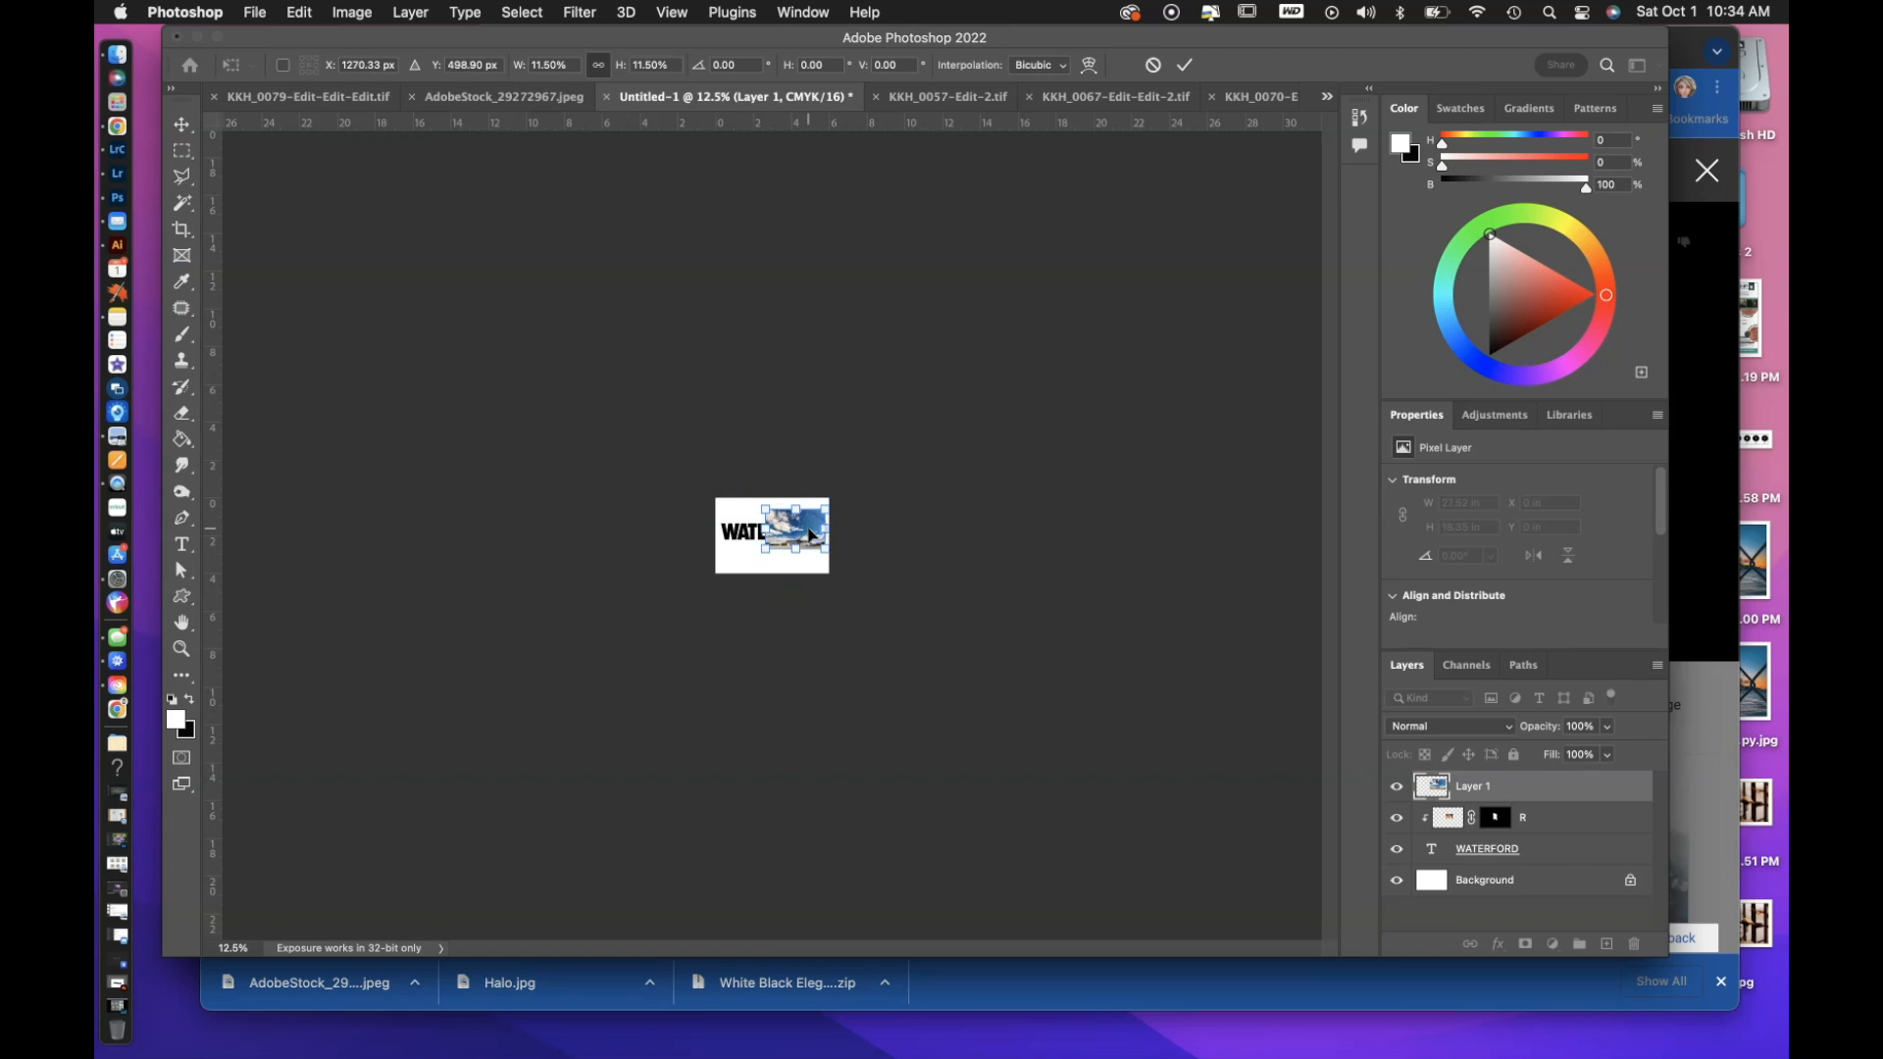
key("super+0")
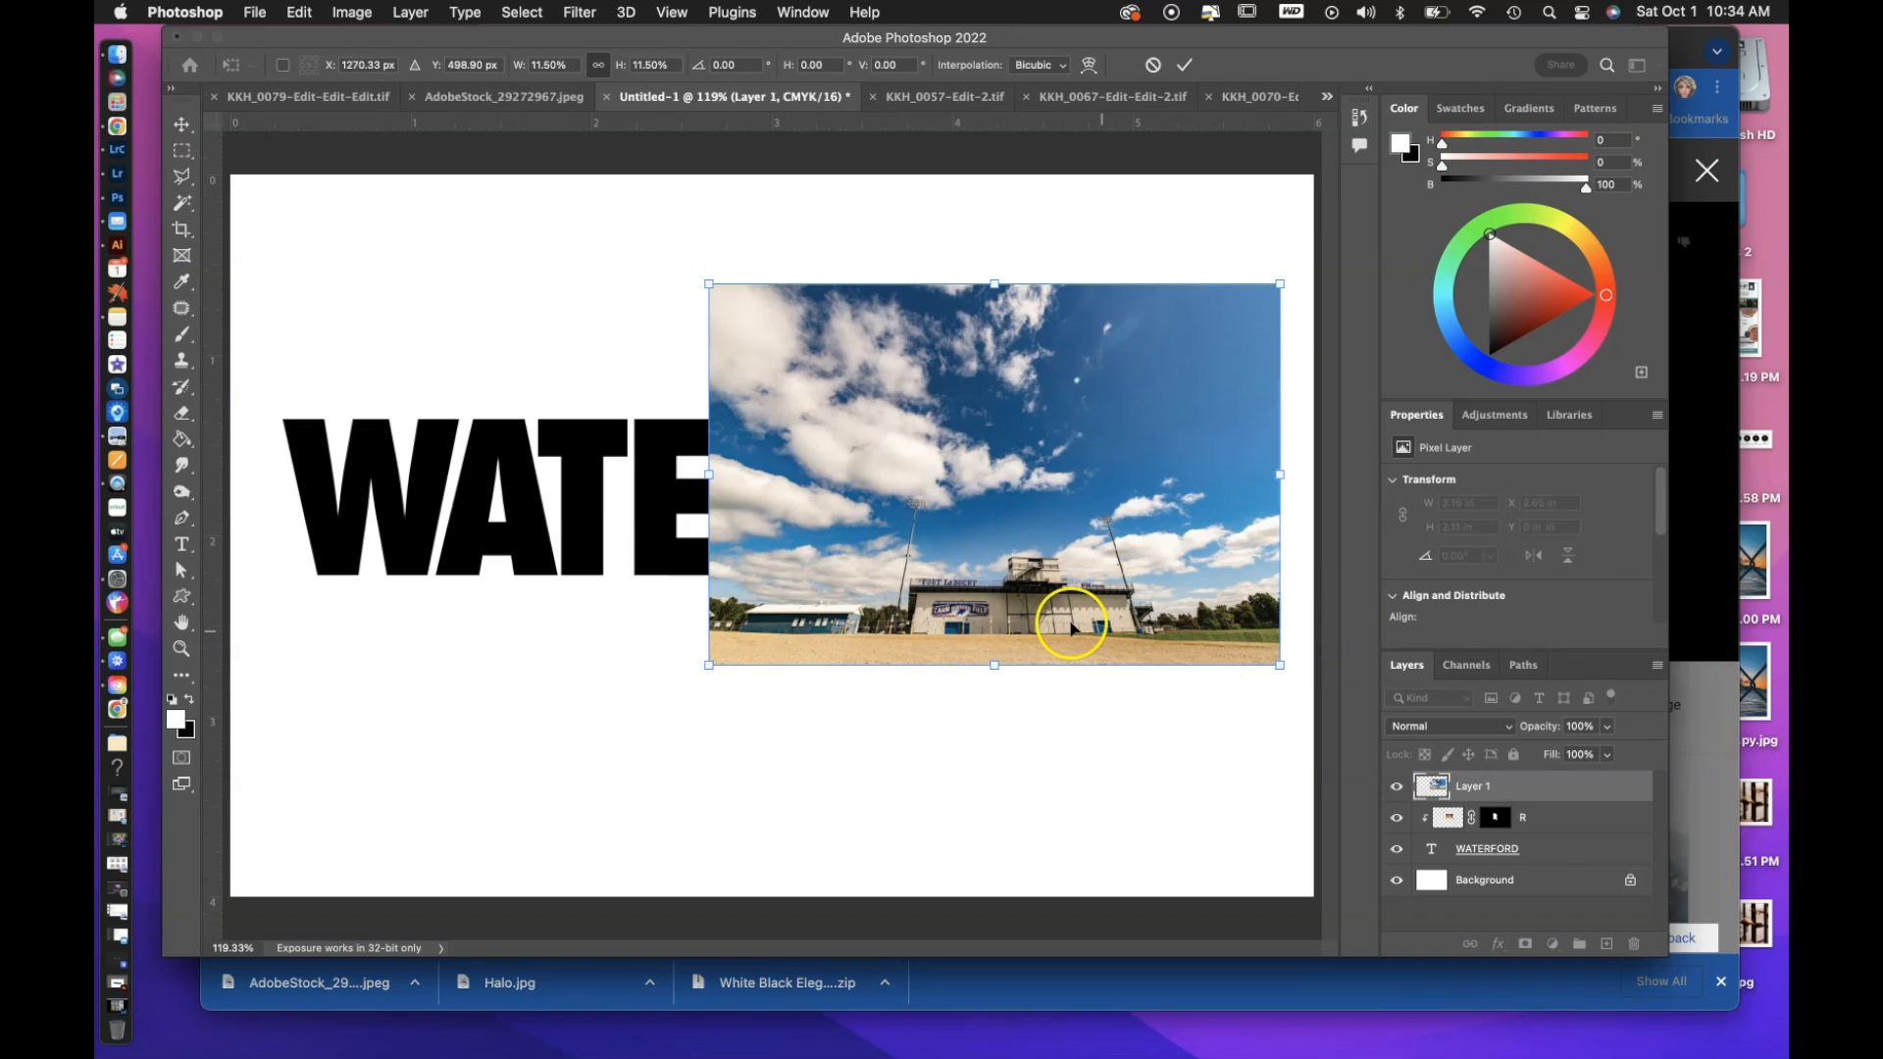
left_click_drag(734, 292, 1038, 428)
left_click_drag(1073, 558, 1073, 576)
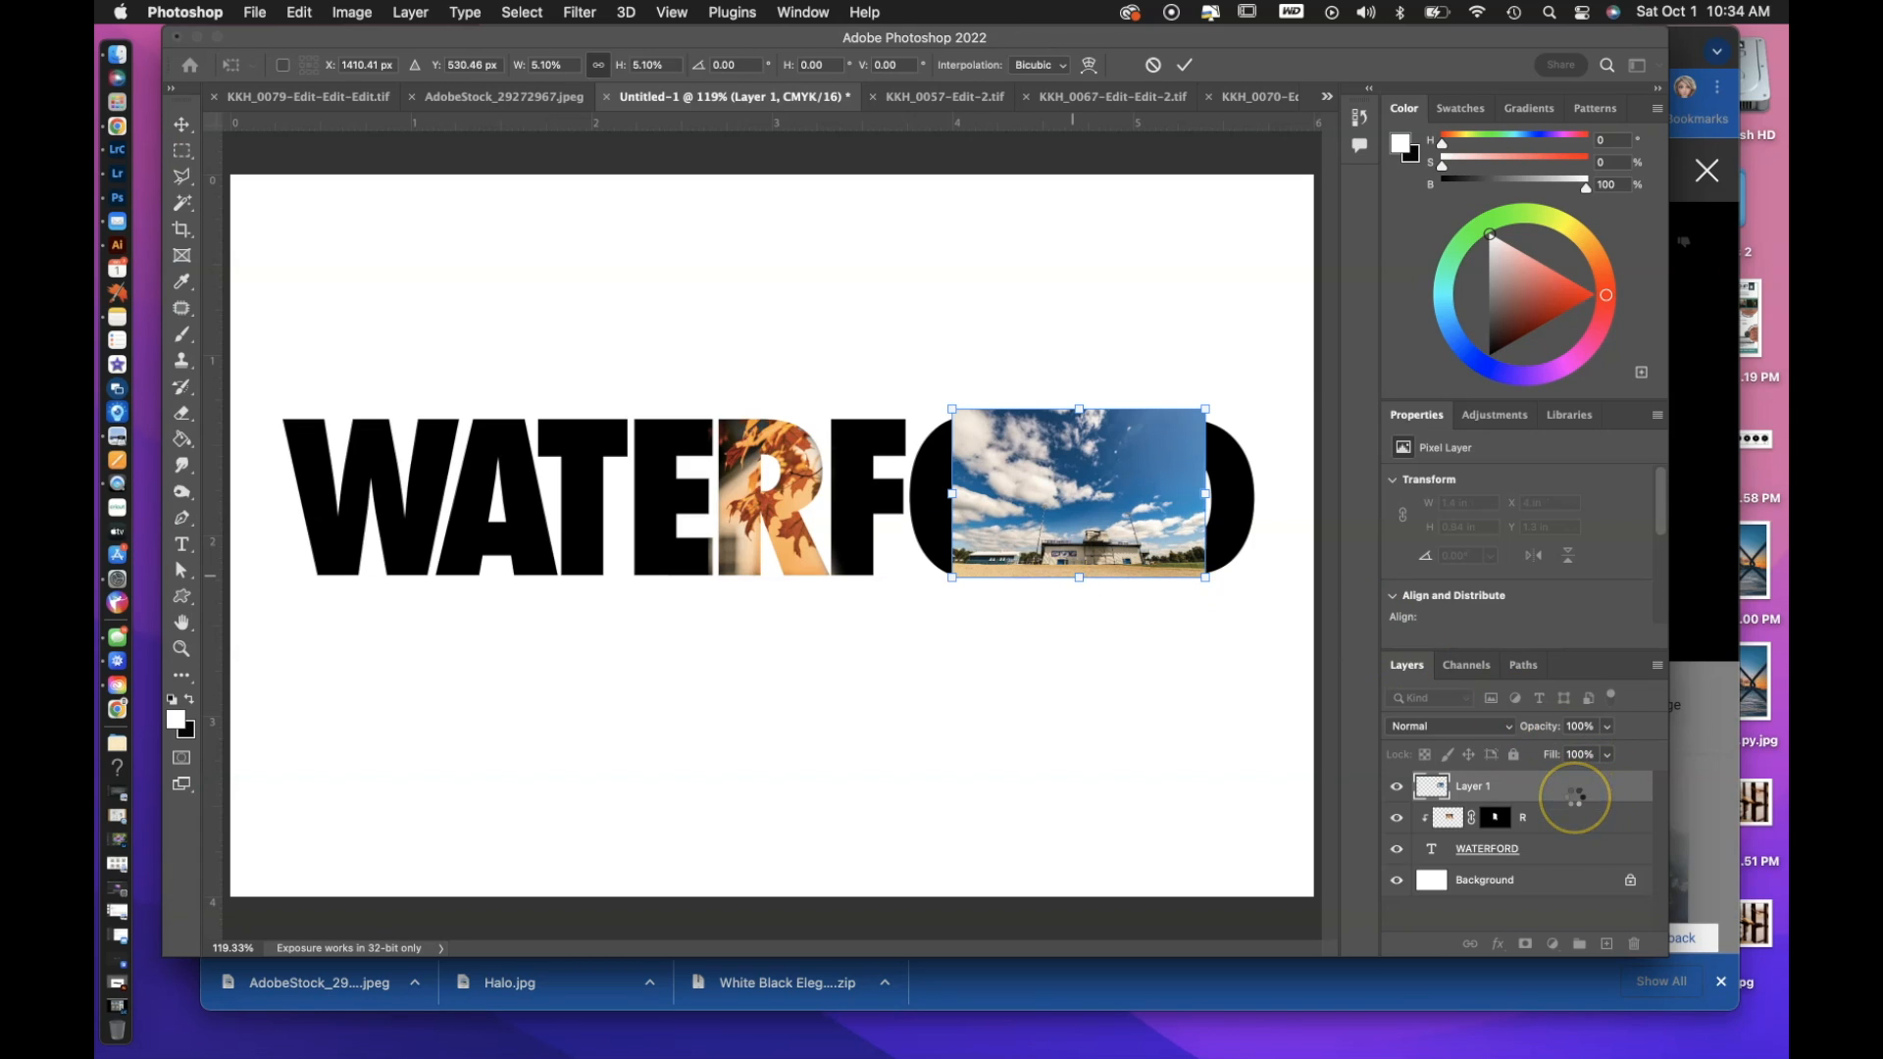
left_click(1574, 797)
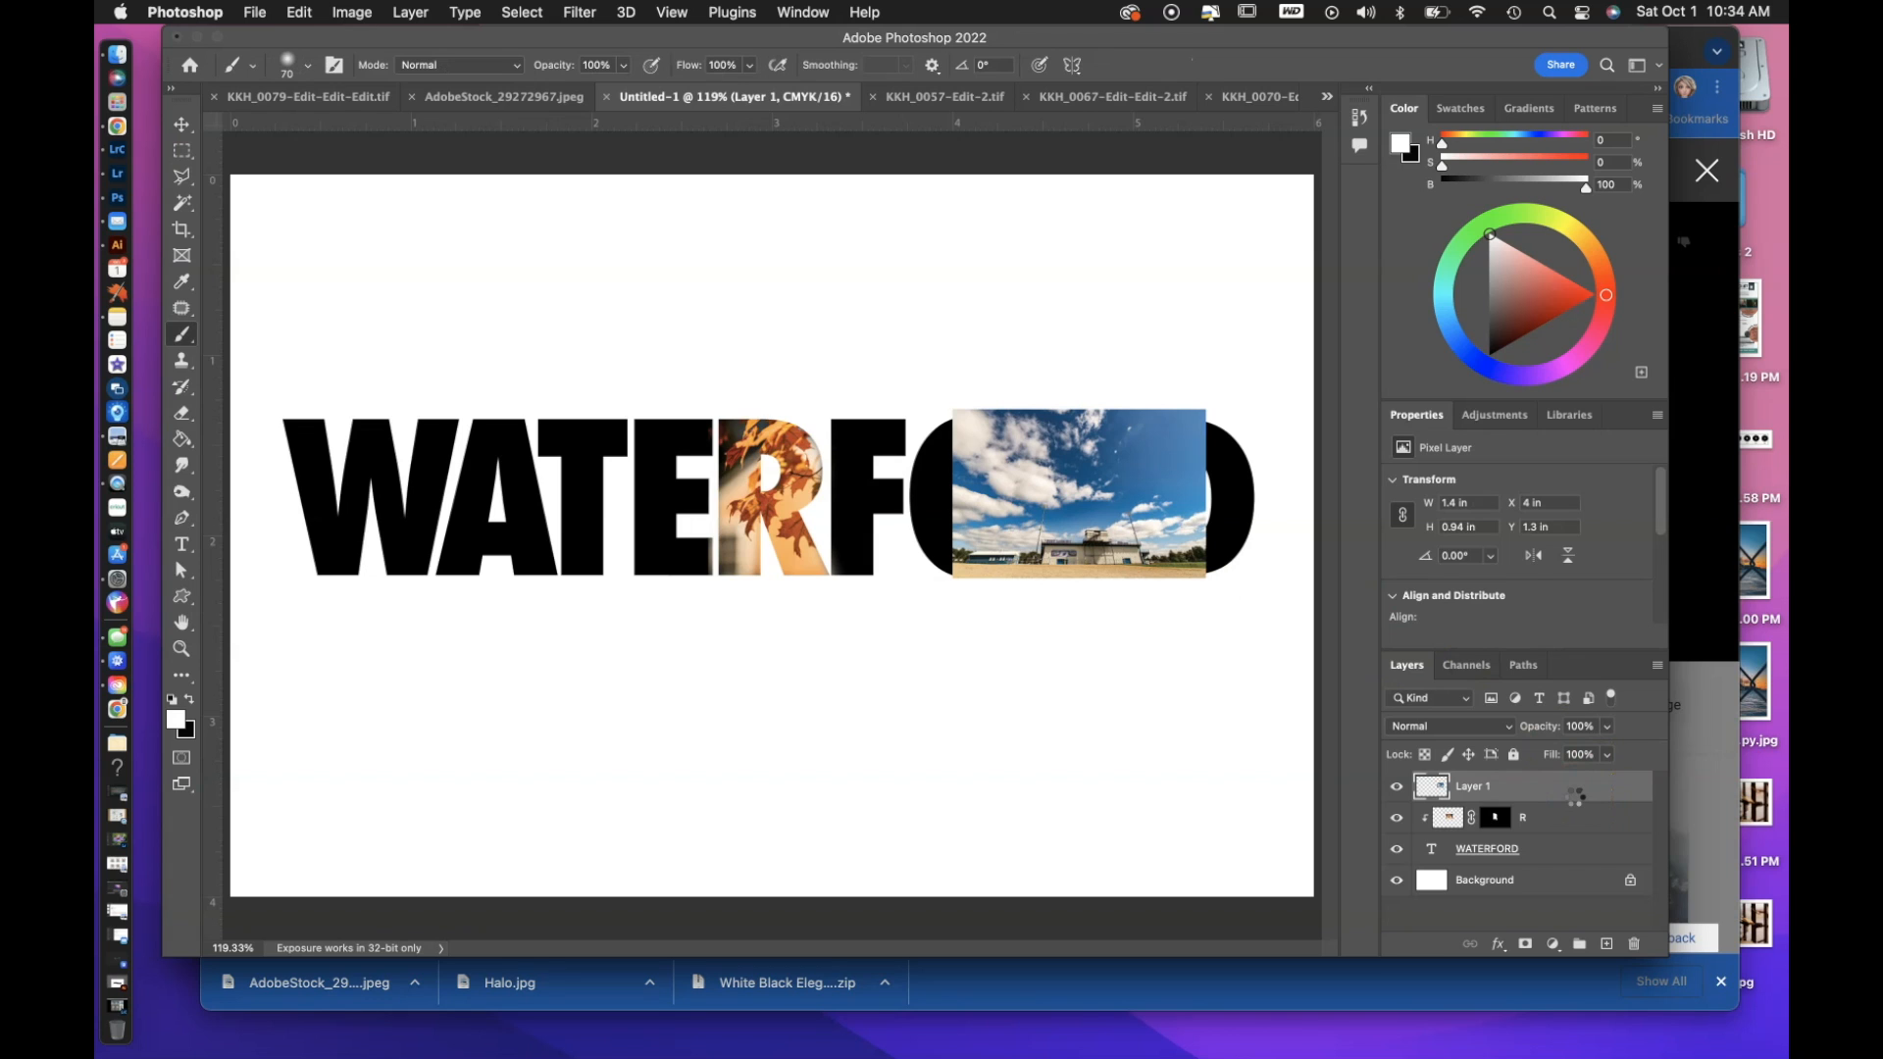
Move Layer 1 between layer R and the WATERFORD text layer so it joins the clipping group.
left_click_drag(1574, 797, 1574, 830)
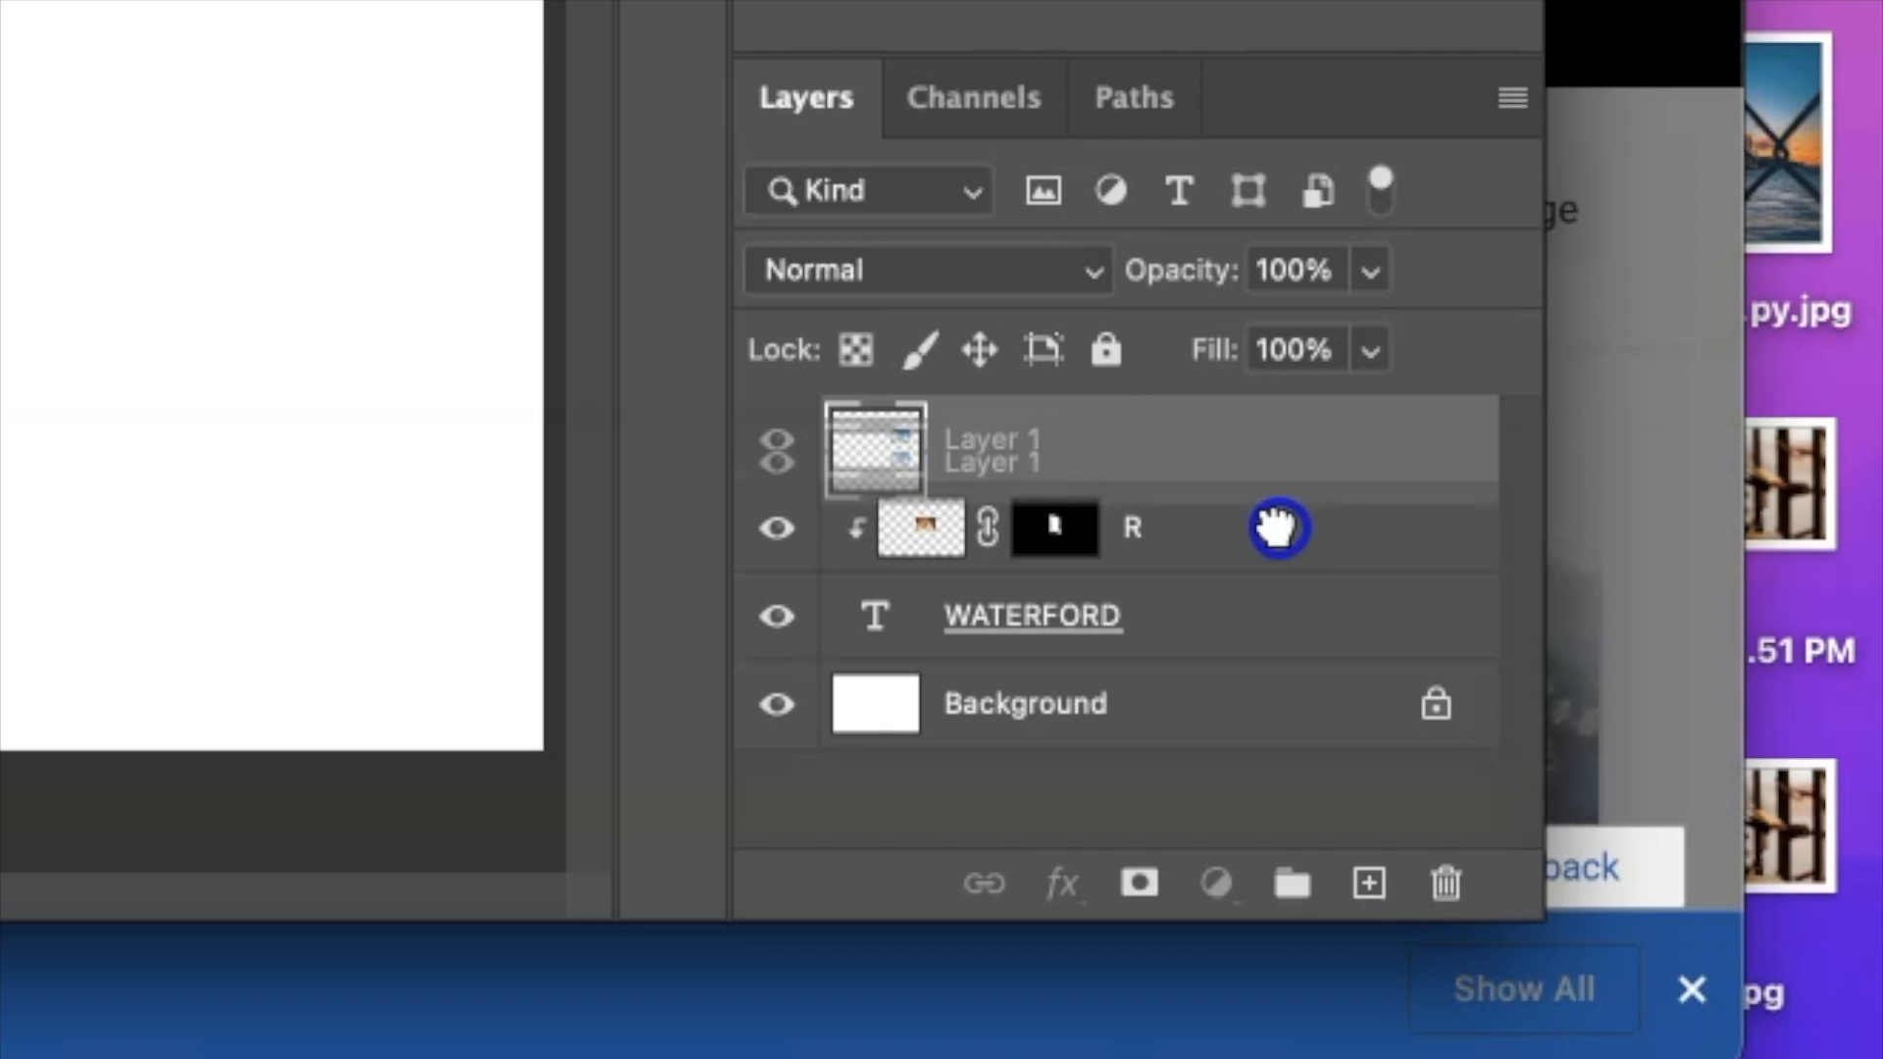
left_click_drag(1277, 561, 1275, 584)
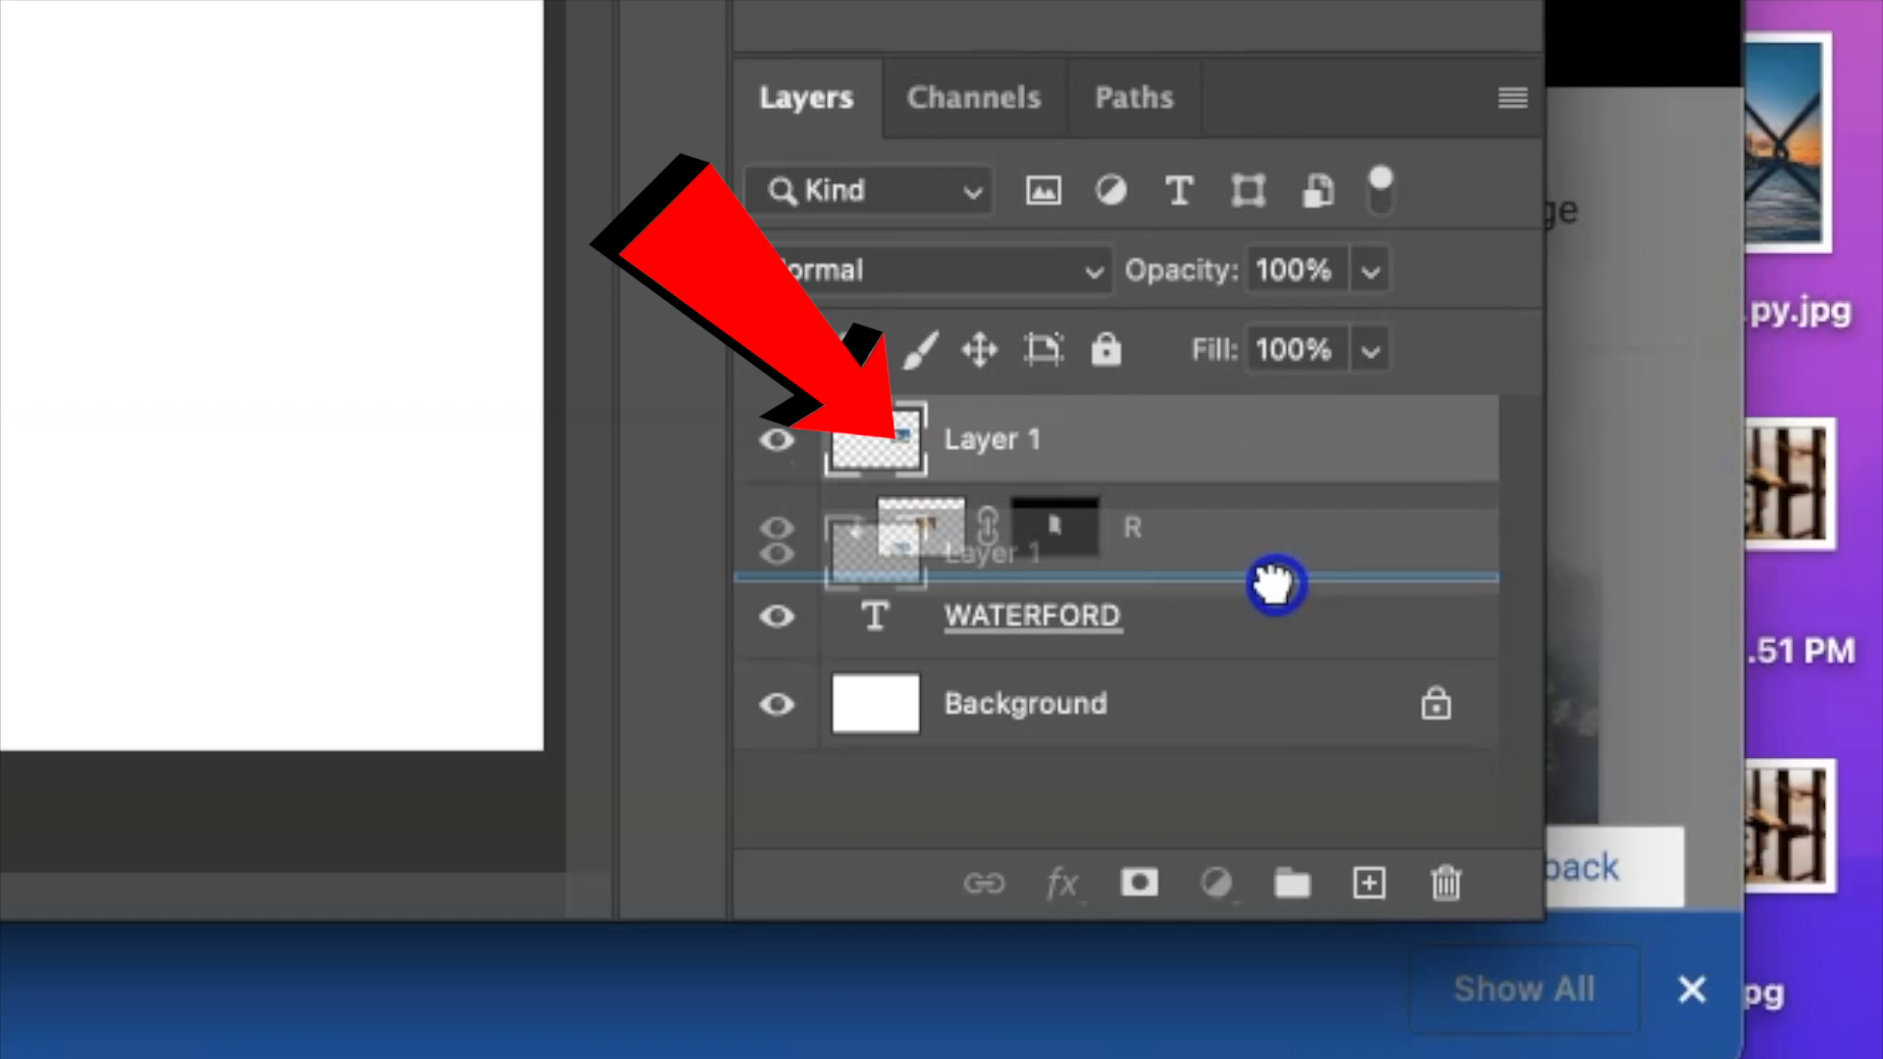
left_click_drag(1275, 584, 1274, 585)
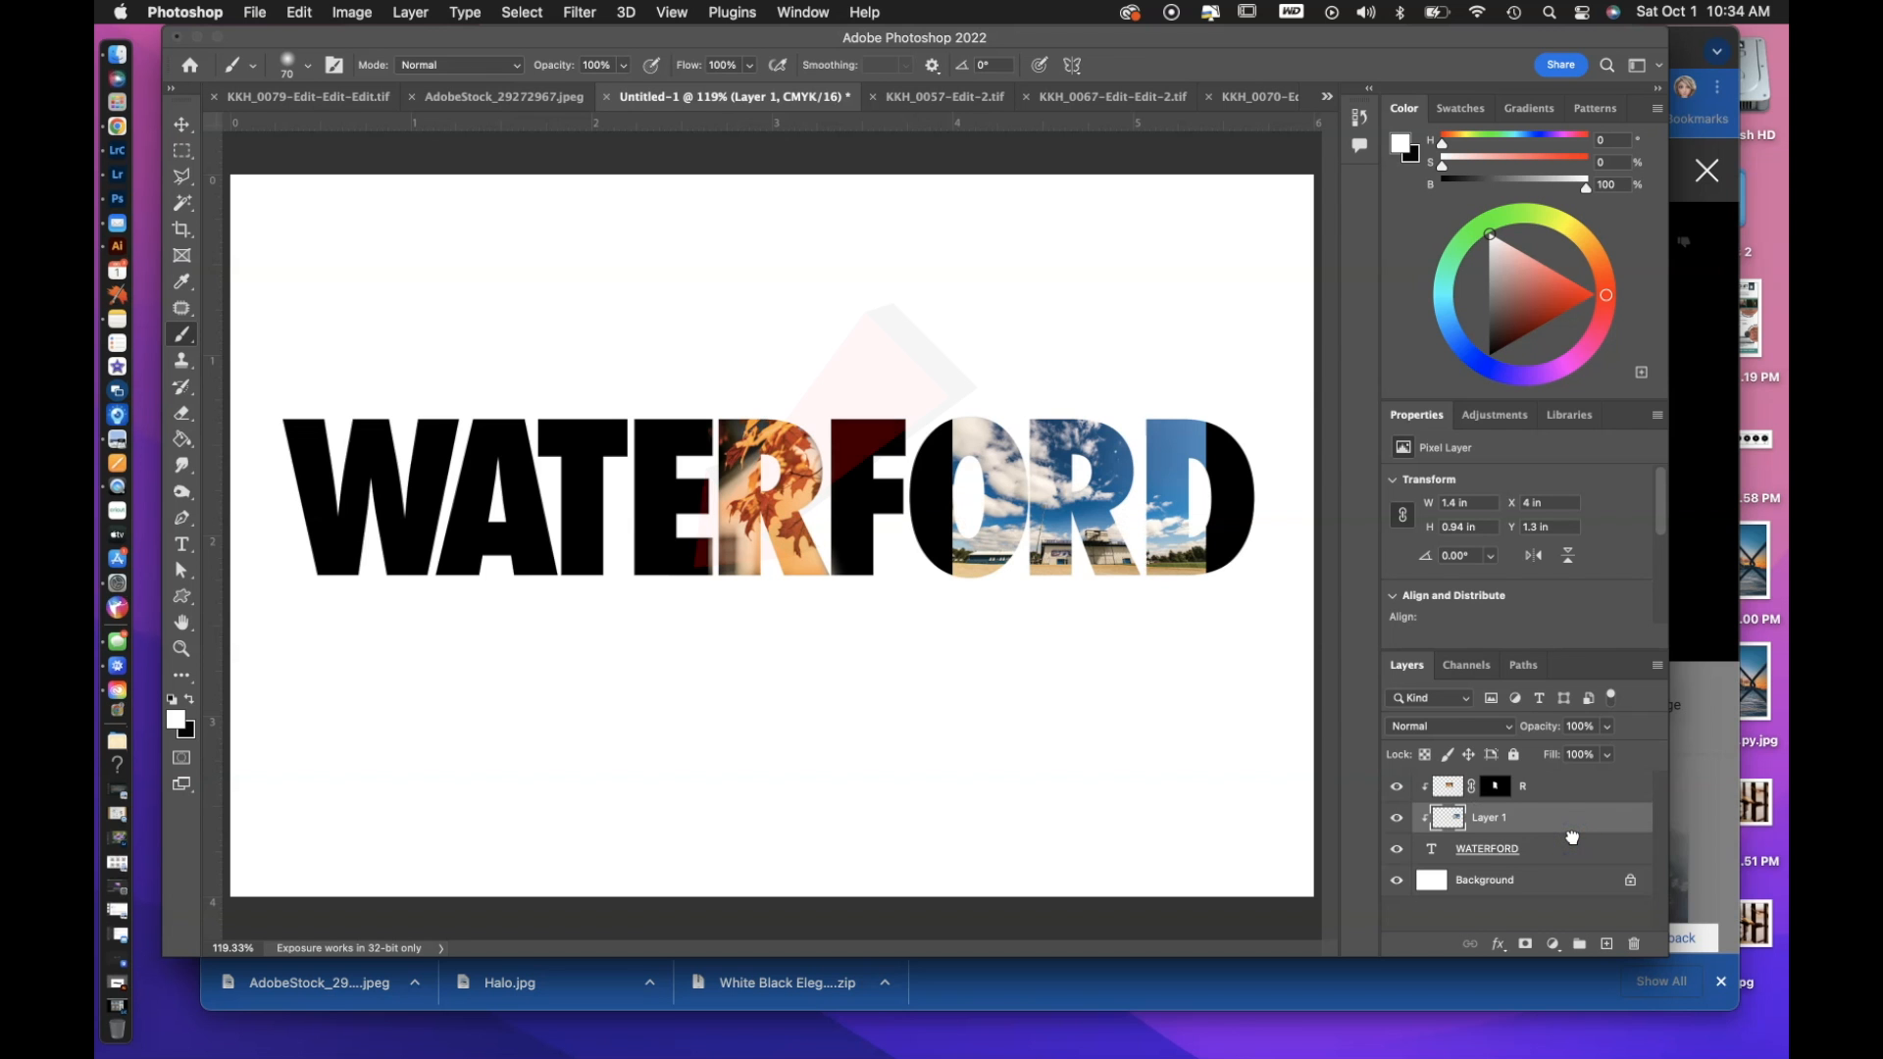
Reposition the clipped stadium photo and scale it to about 102.86% so the building fills the lower part of the second R.
key("super+plus")
key("super+plus")
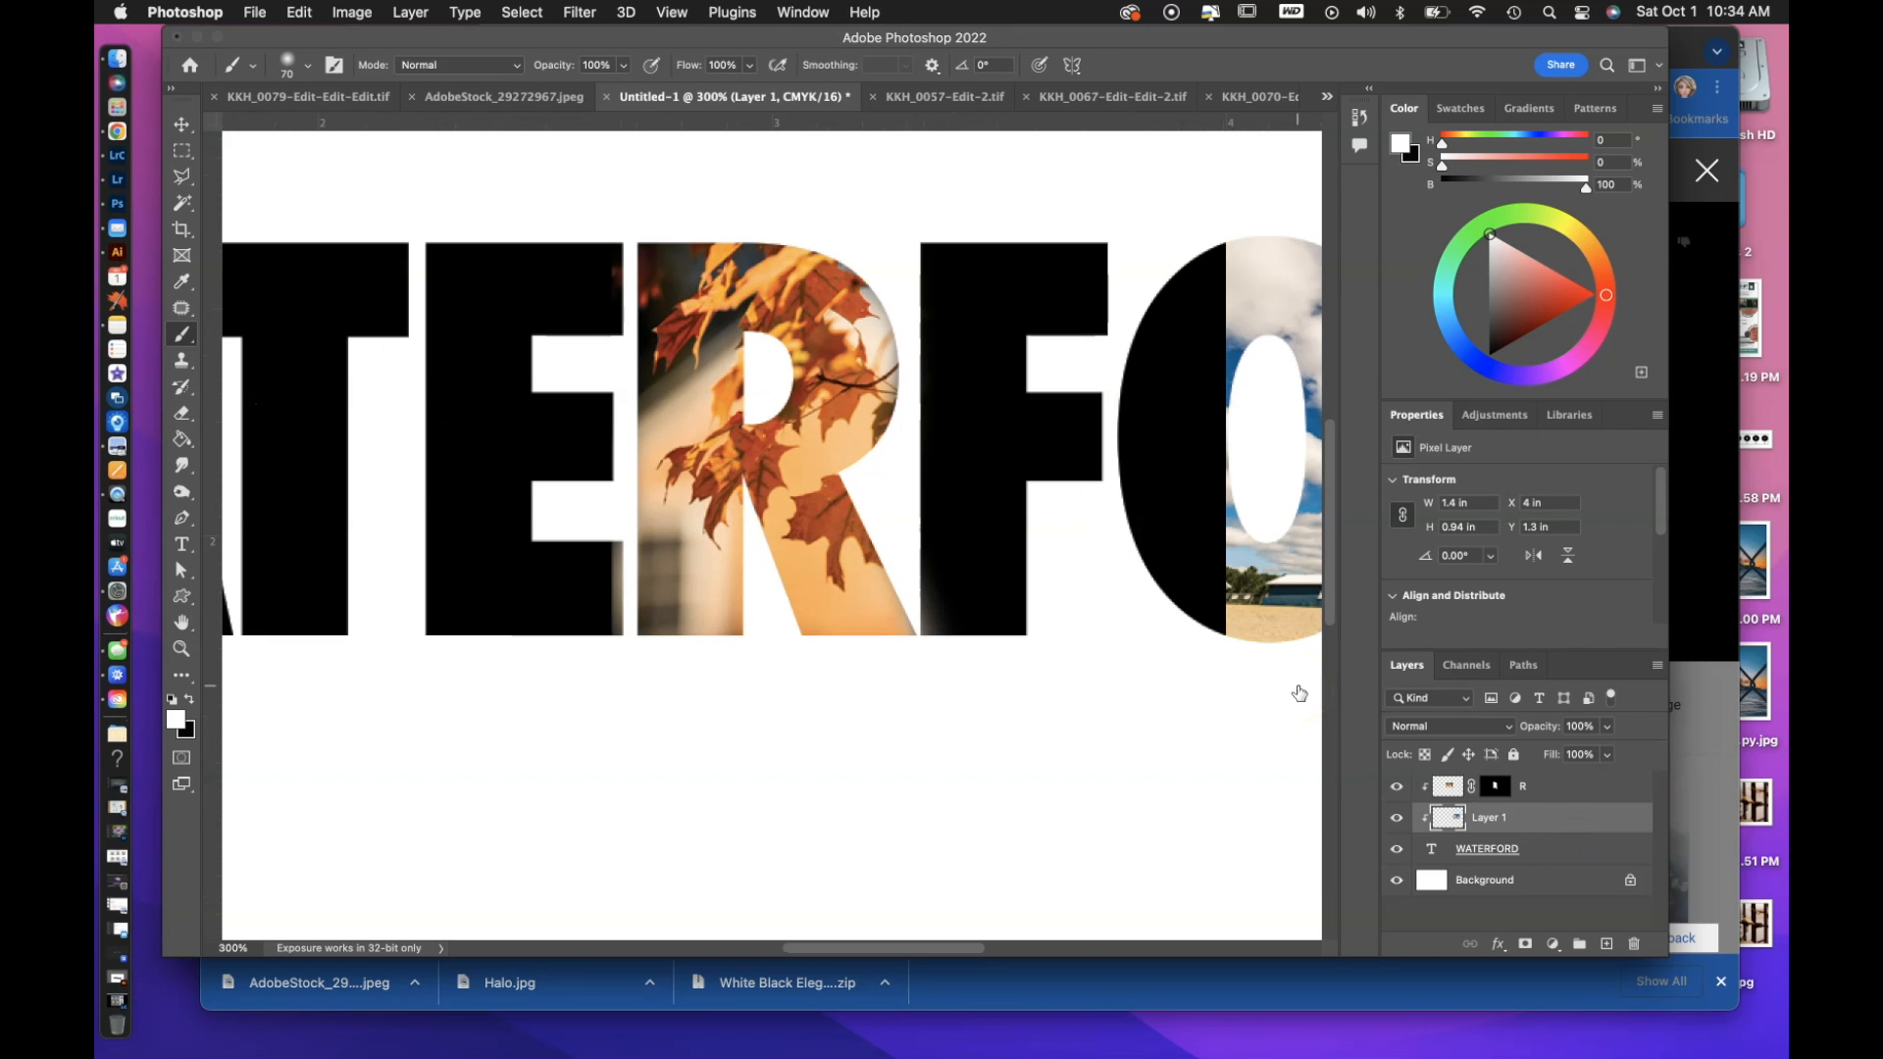
left_click(182, 124)
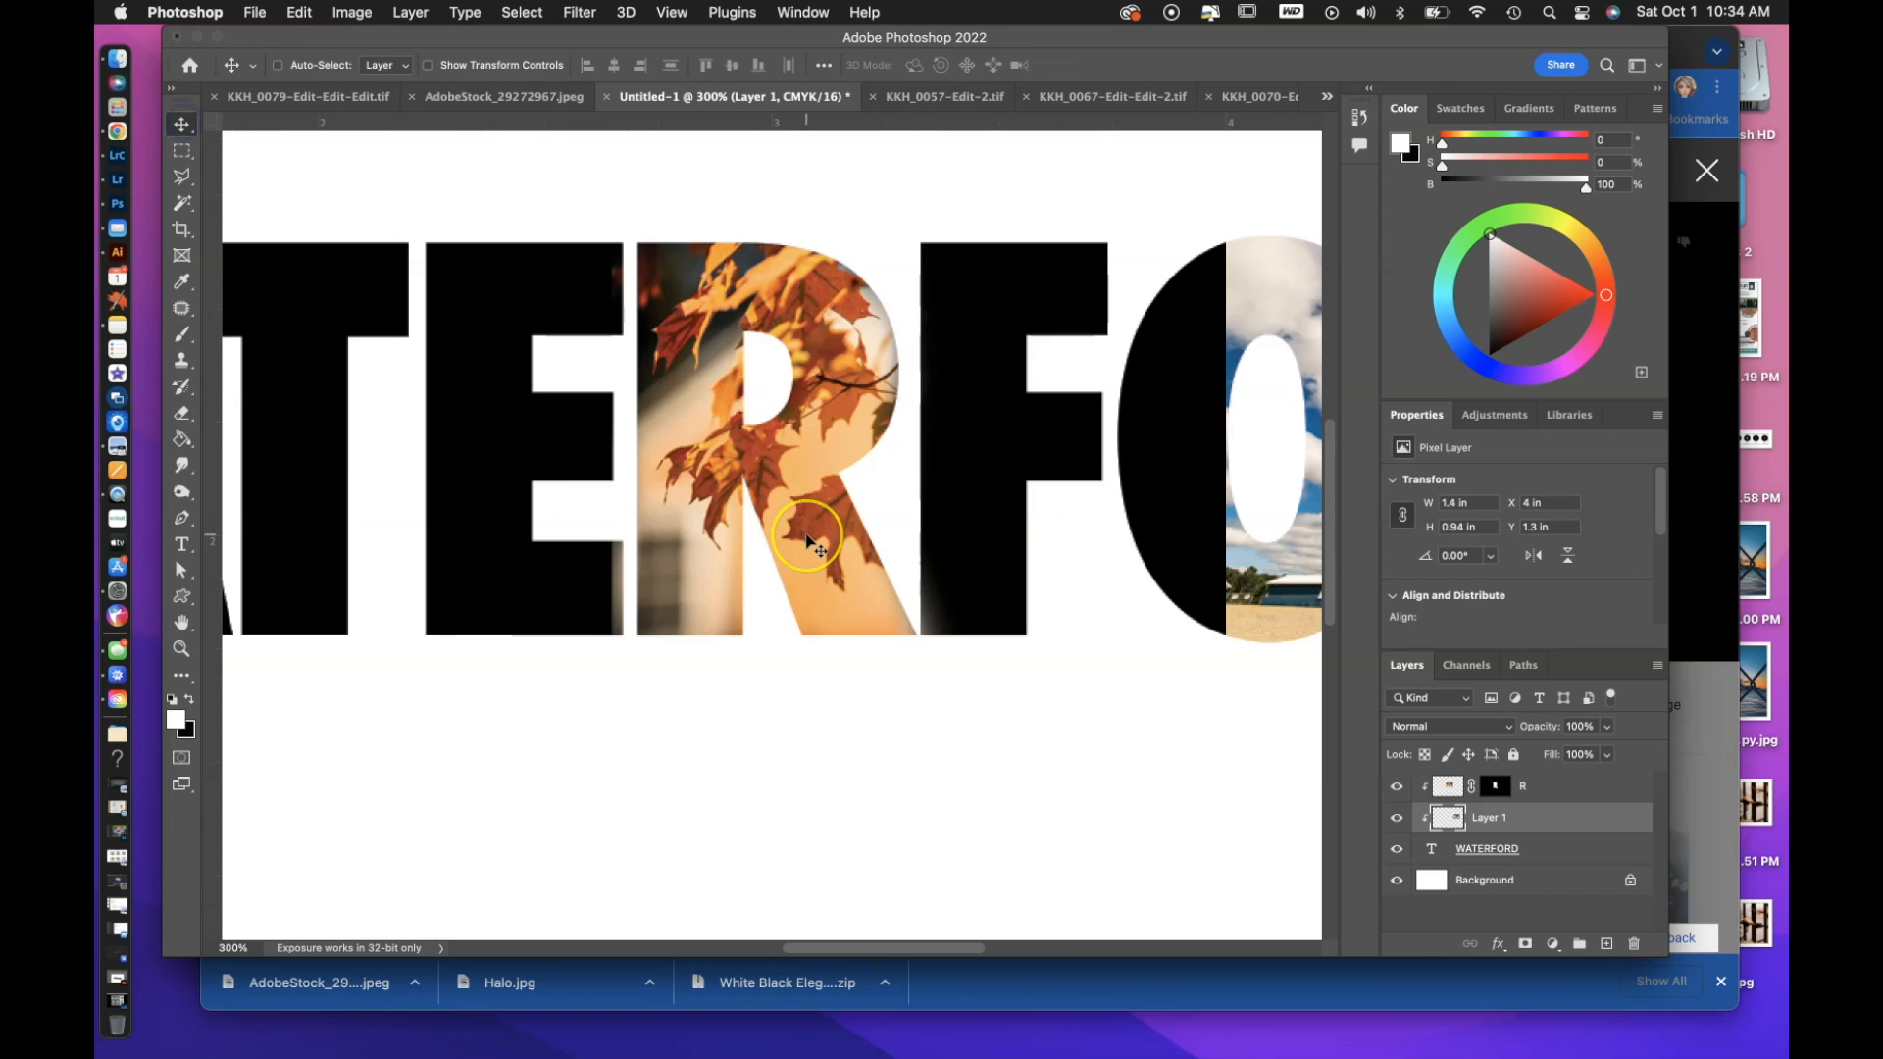
scroll(806, 539, "right", 5)
left_click_drag(1023, 598, 968, 599)
key("super+t")
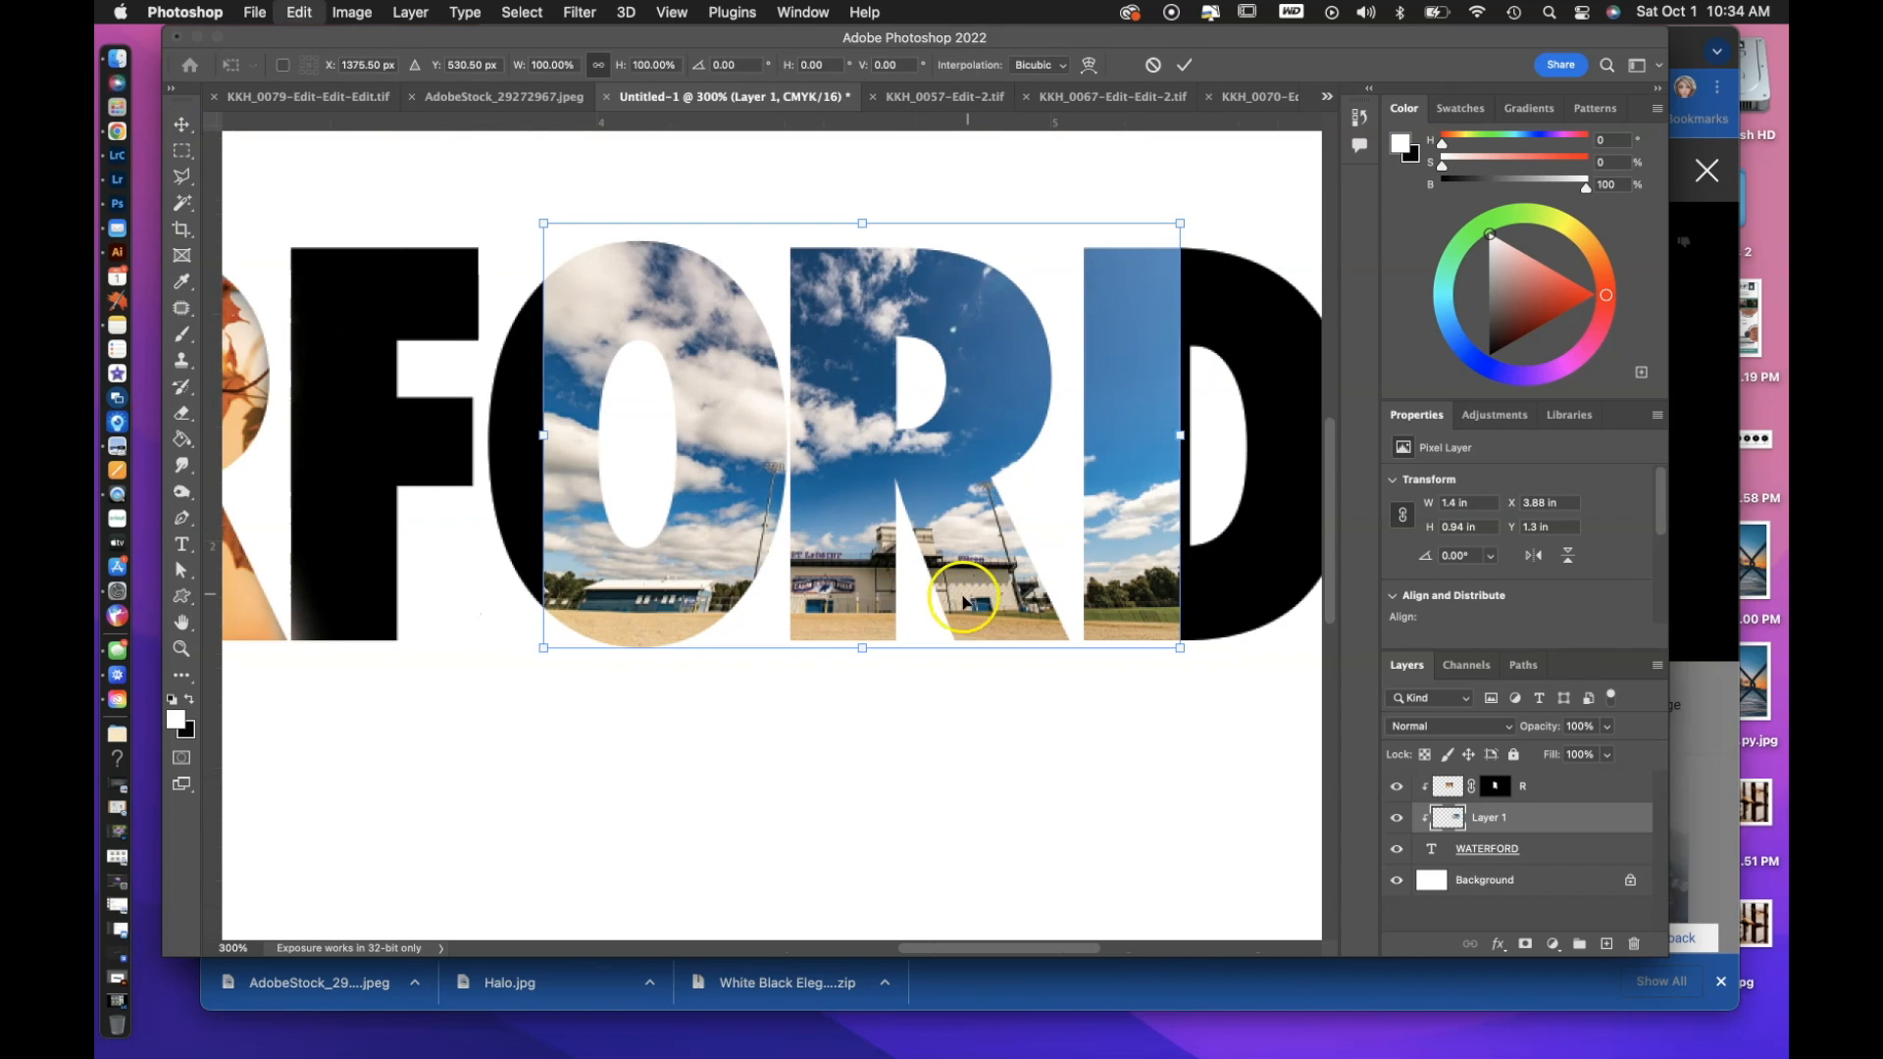
left_click_drag(542, 645, 553, 639)
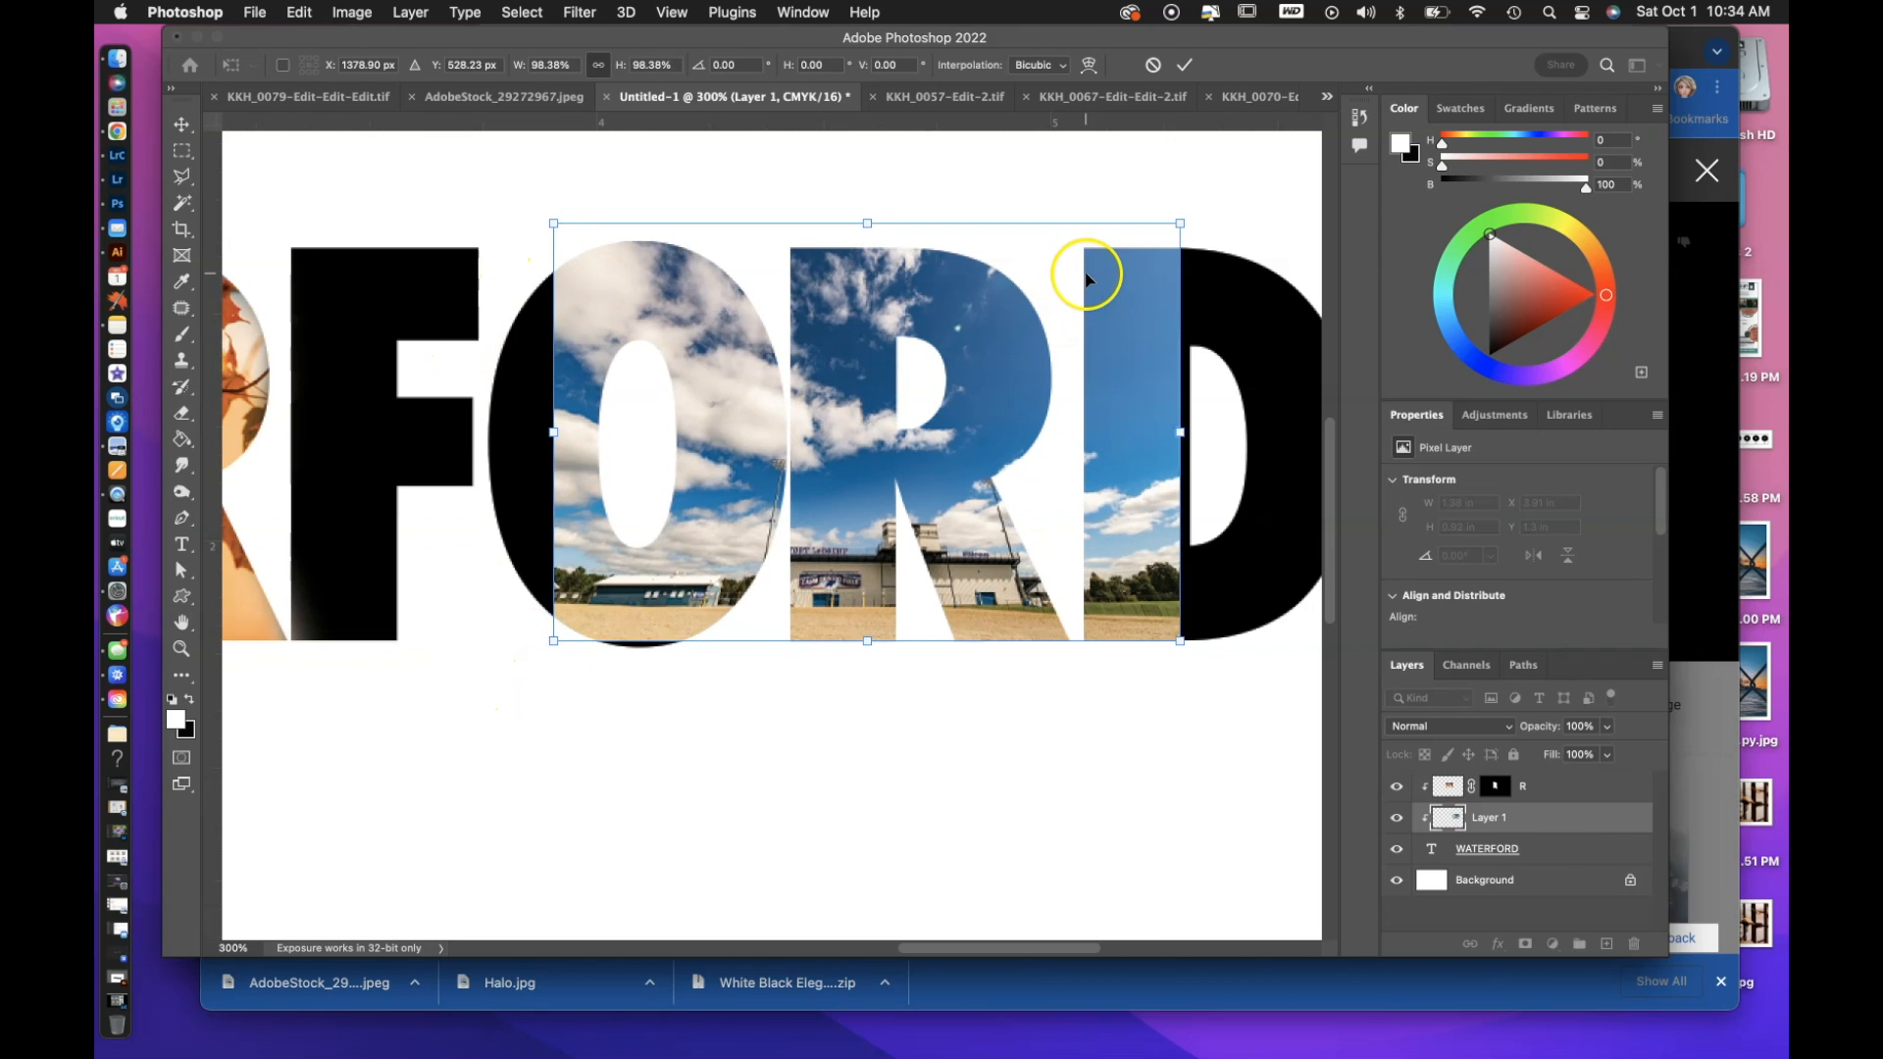
left_click_drag(971, 403, 996, 410)
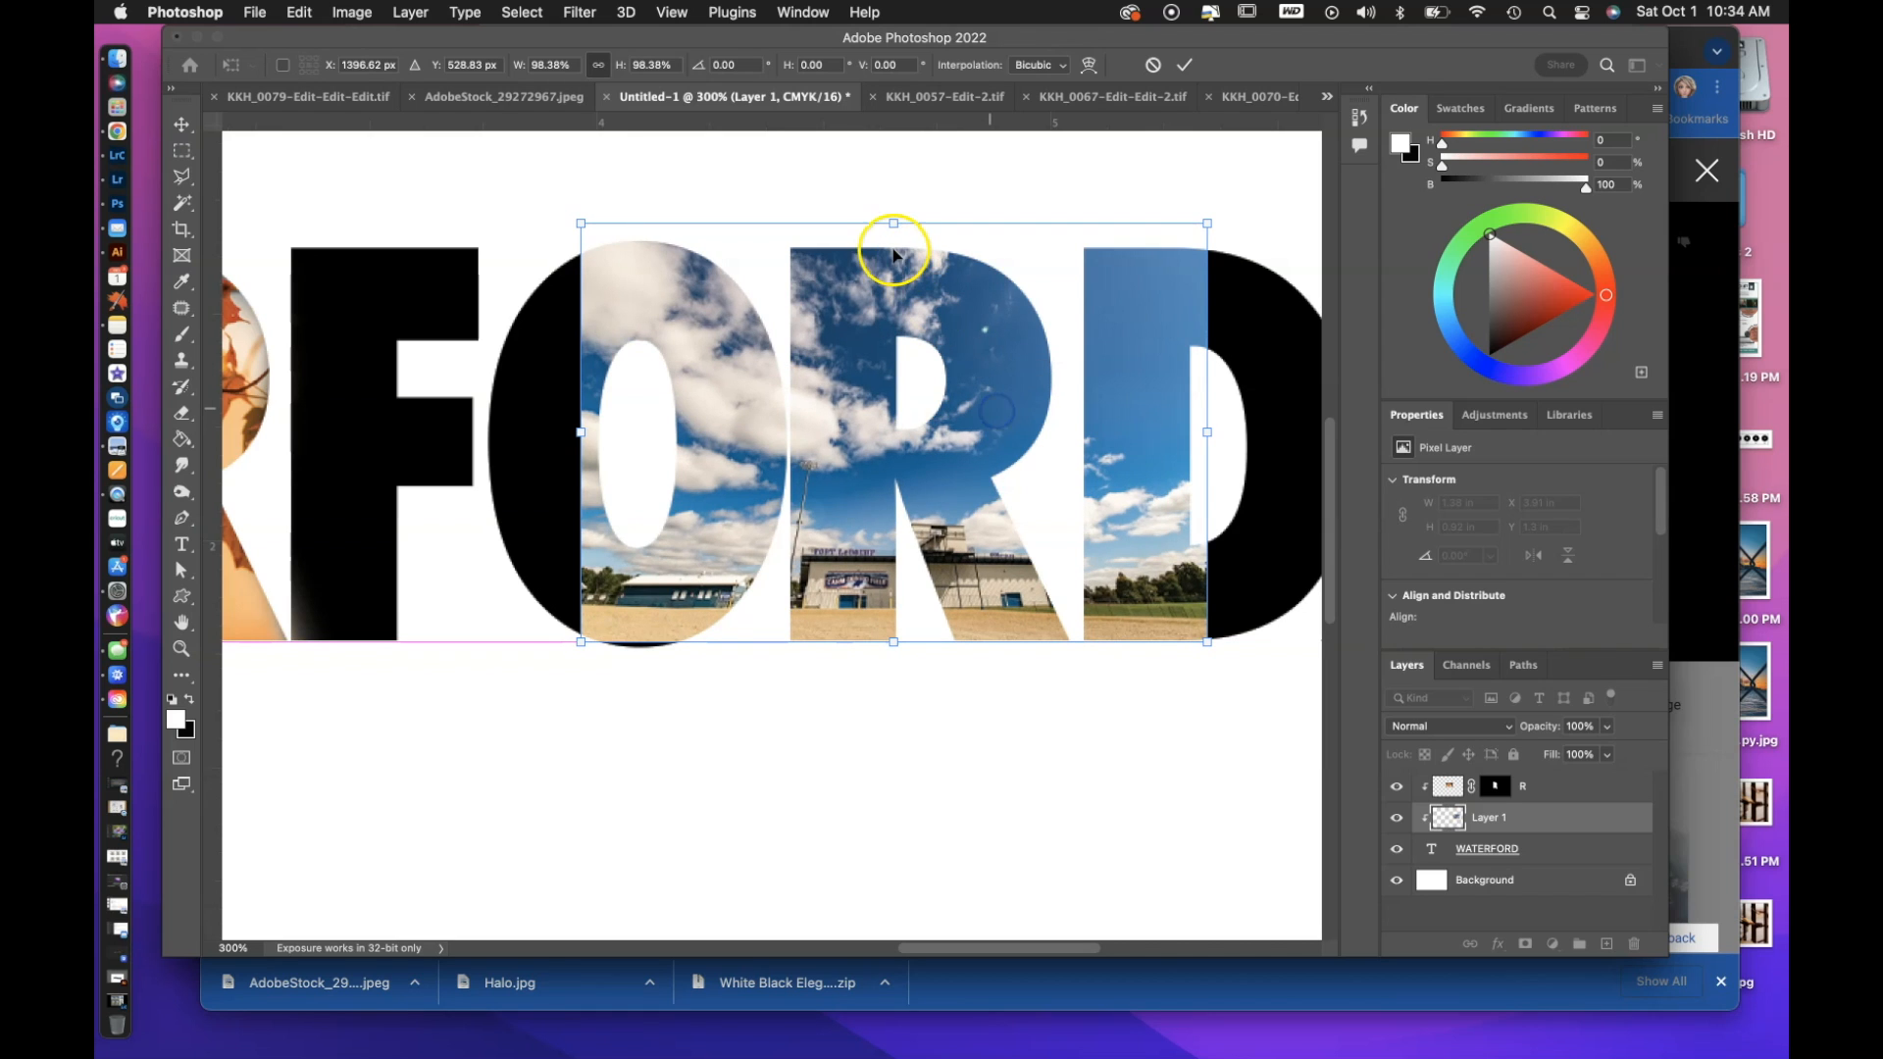
left_click_drag(893, 221, 891, 205)
left_click_drag(982, 539, 976, 548)
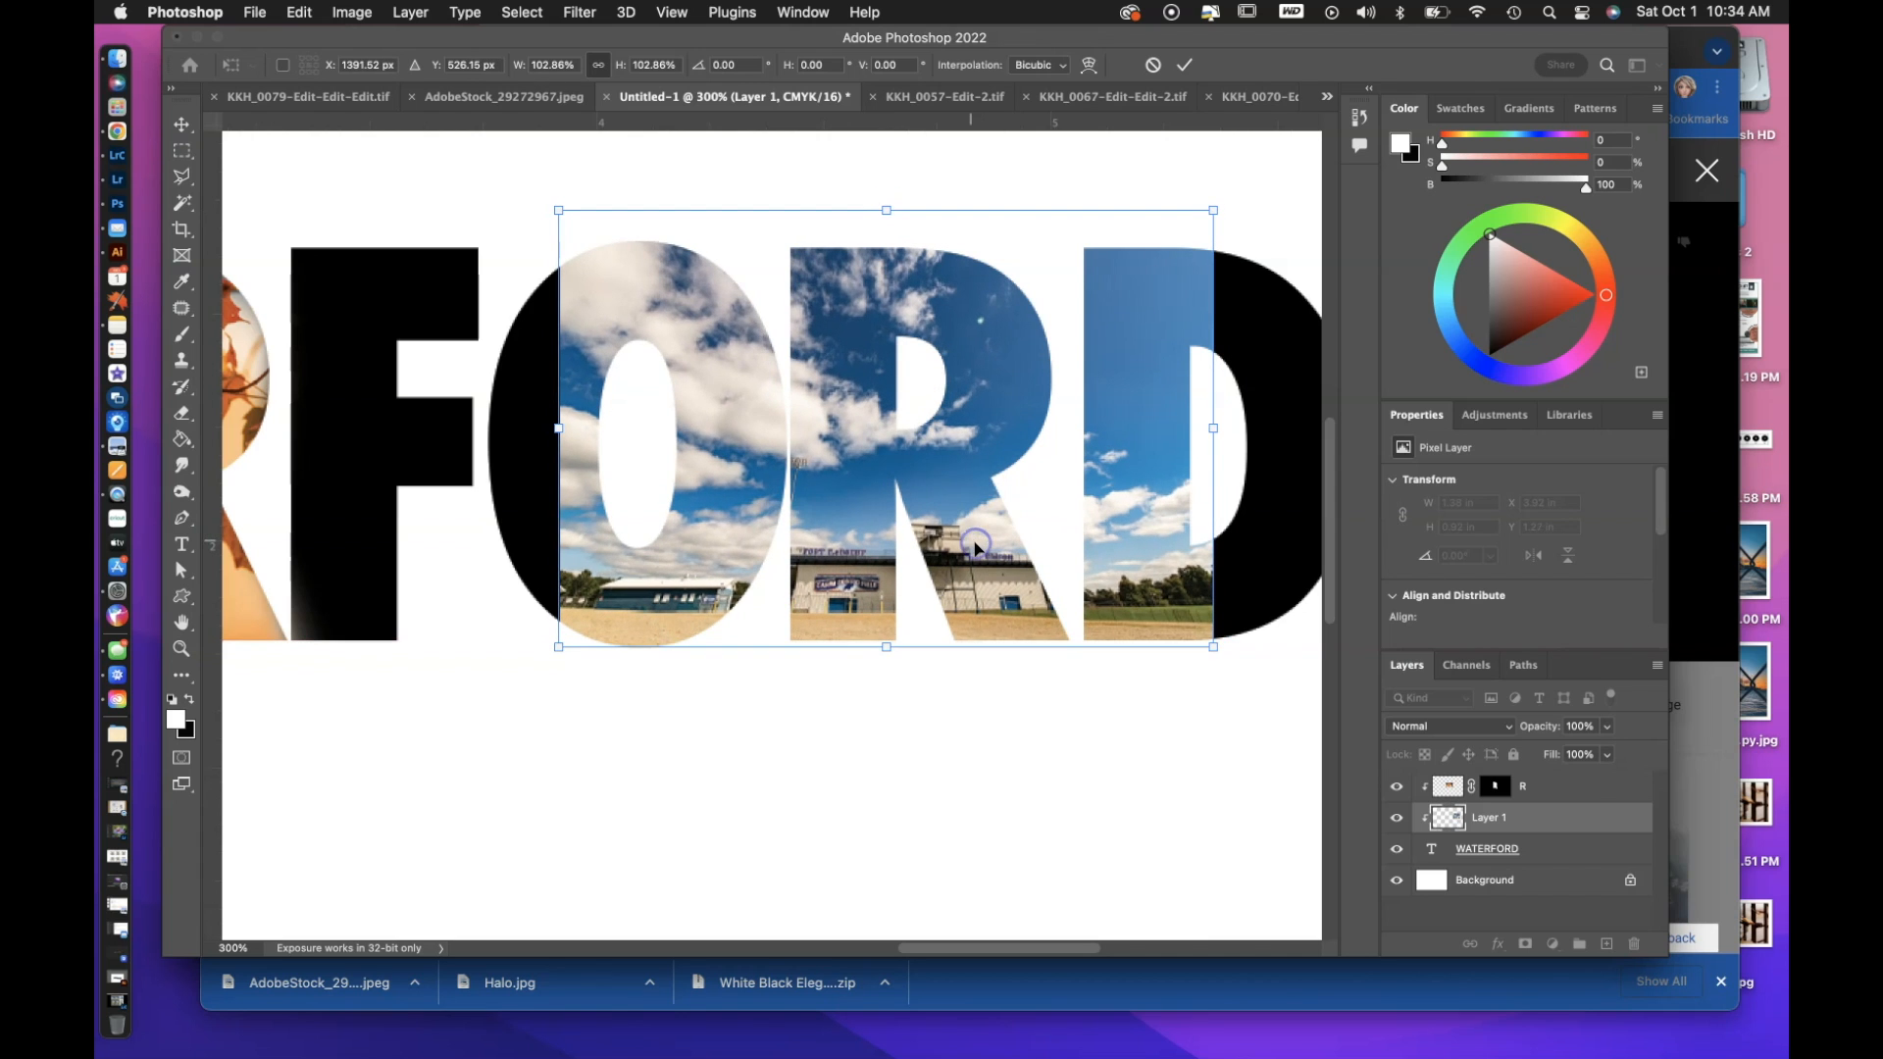
key("Return")
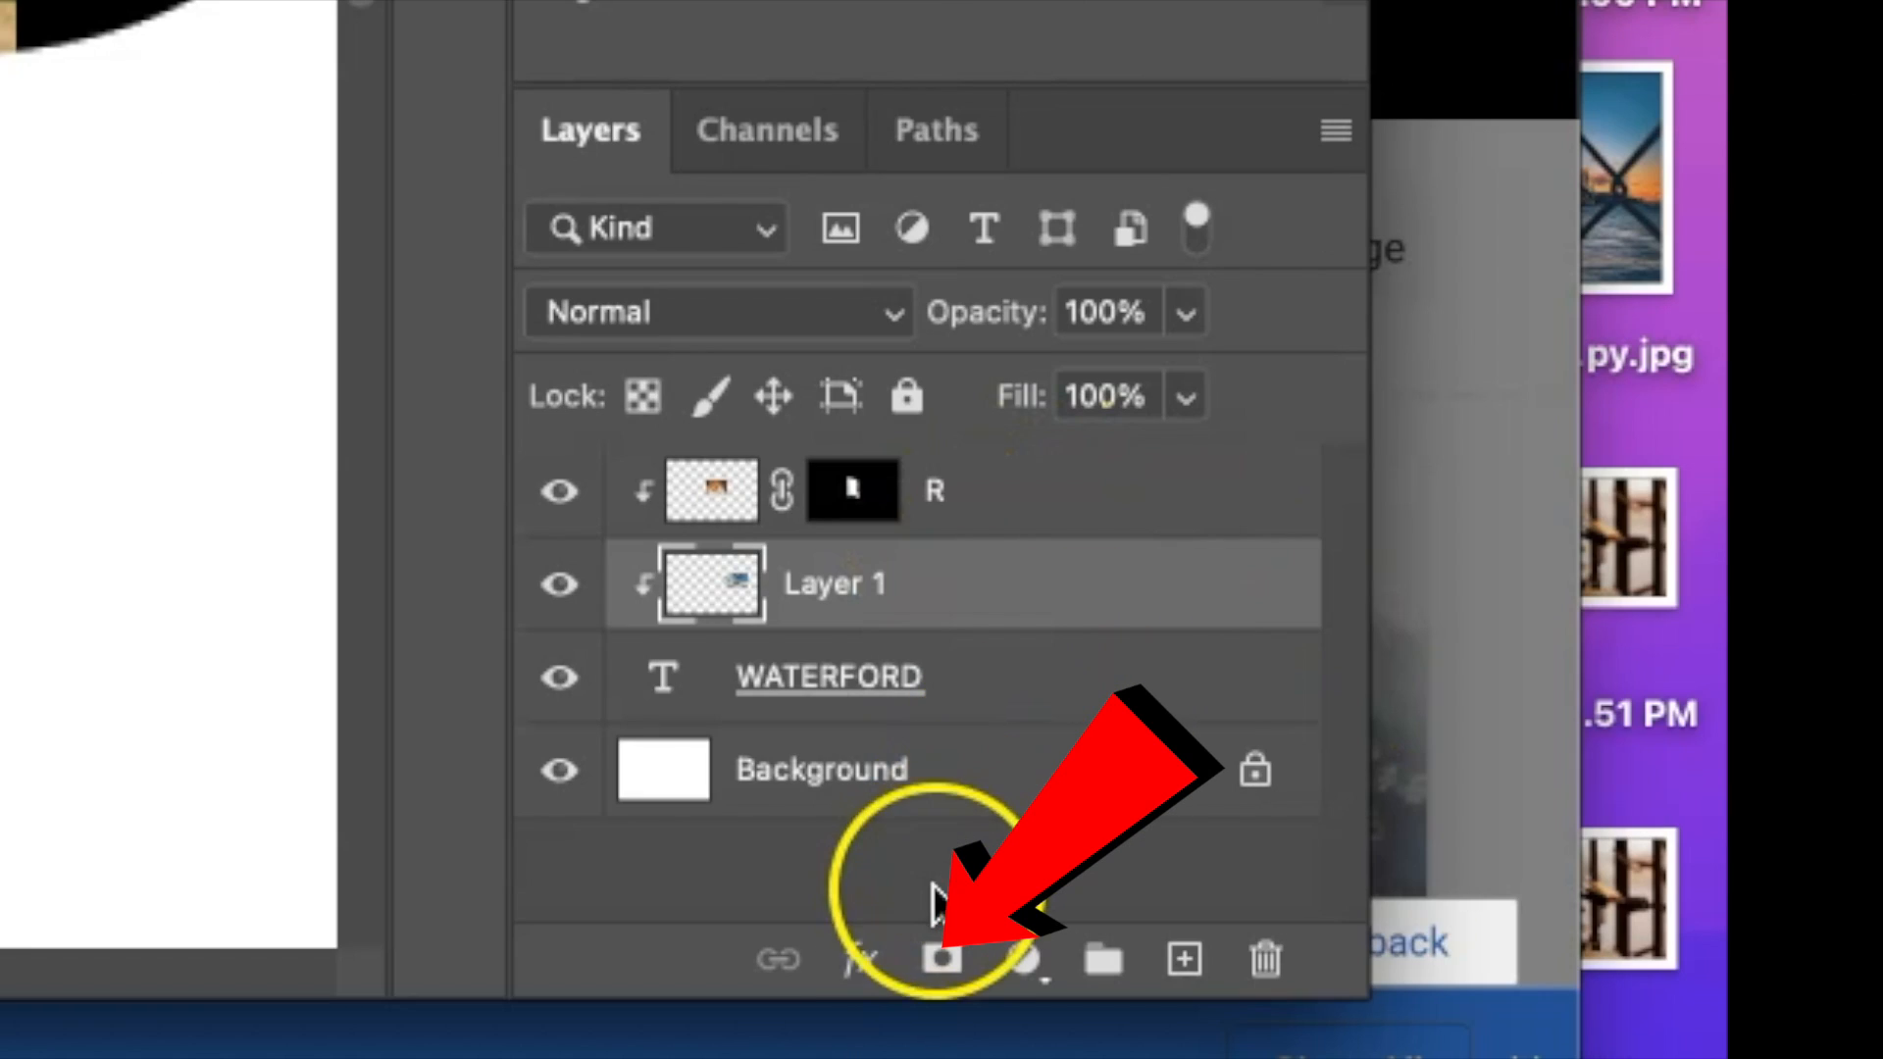
Add a black layer mask to the clipped stadium photo and rename its layer R2.
left_click(943, 961)
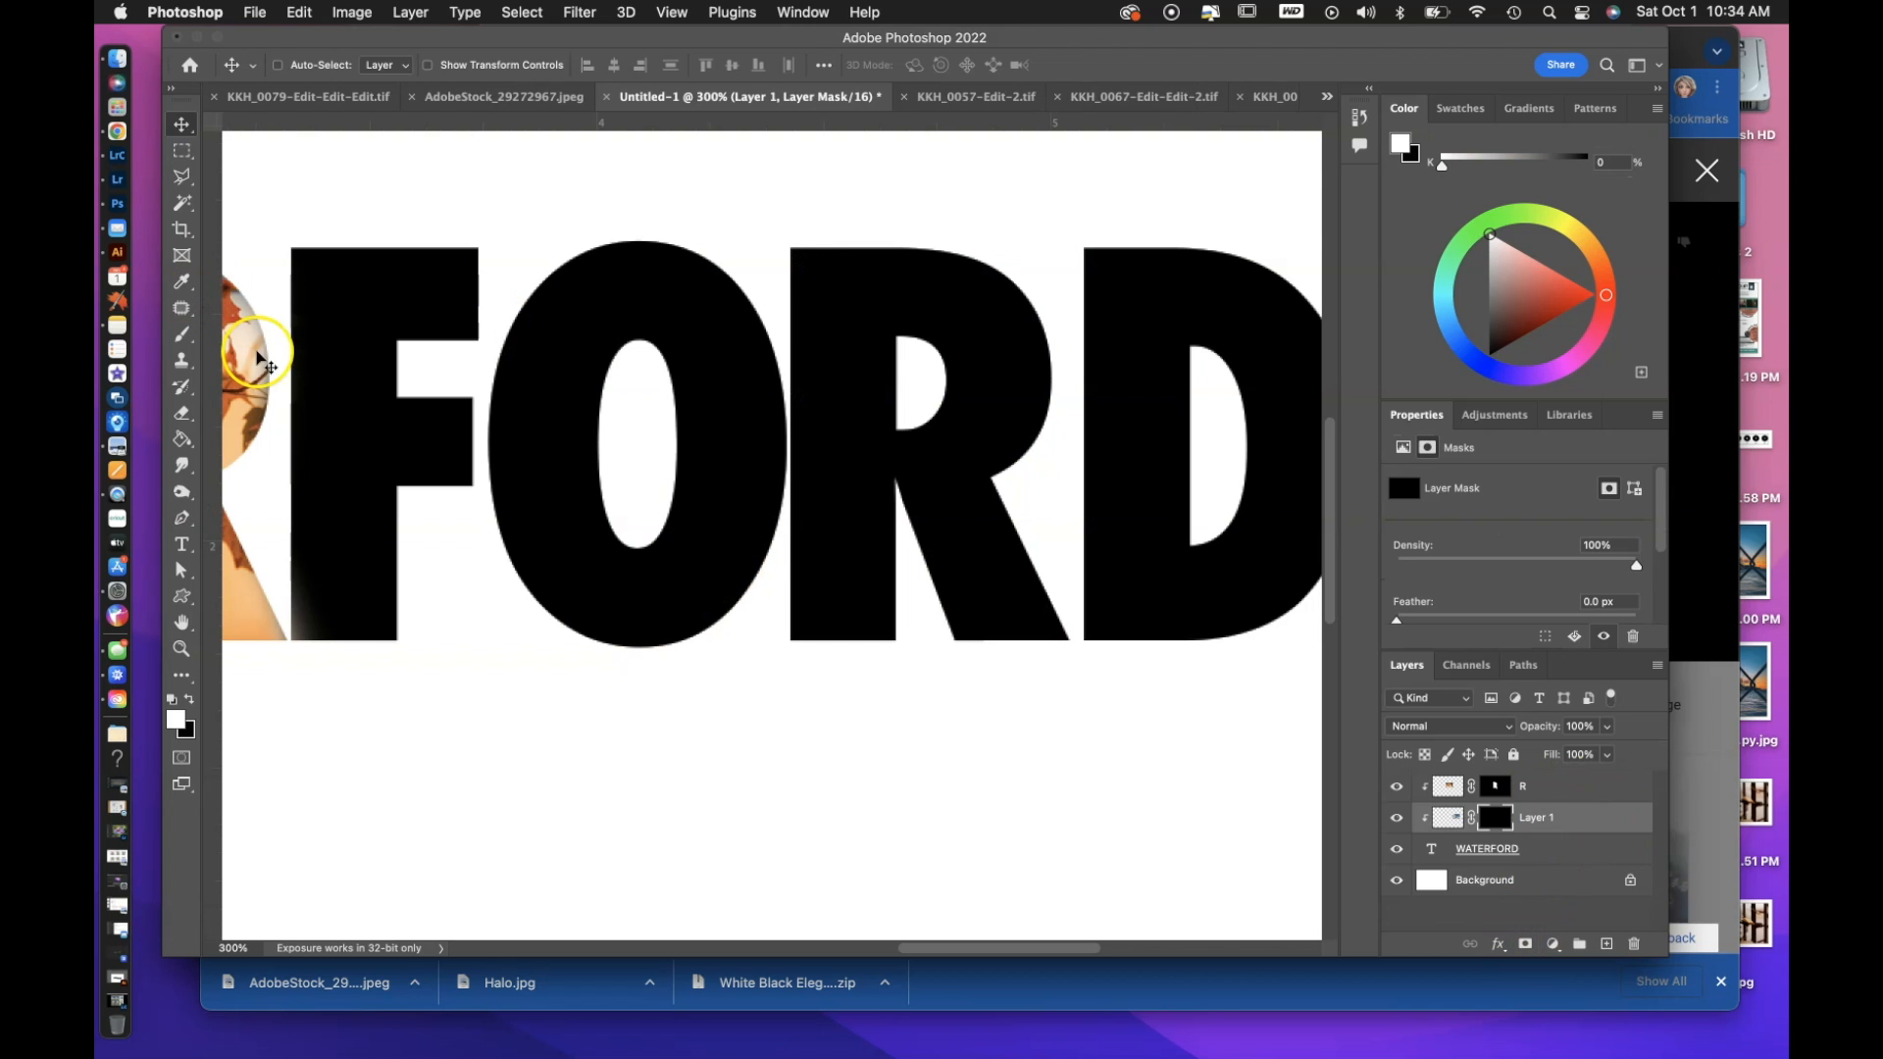
left_click(1551, 820)
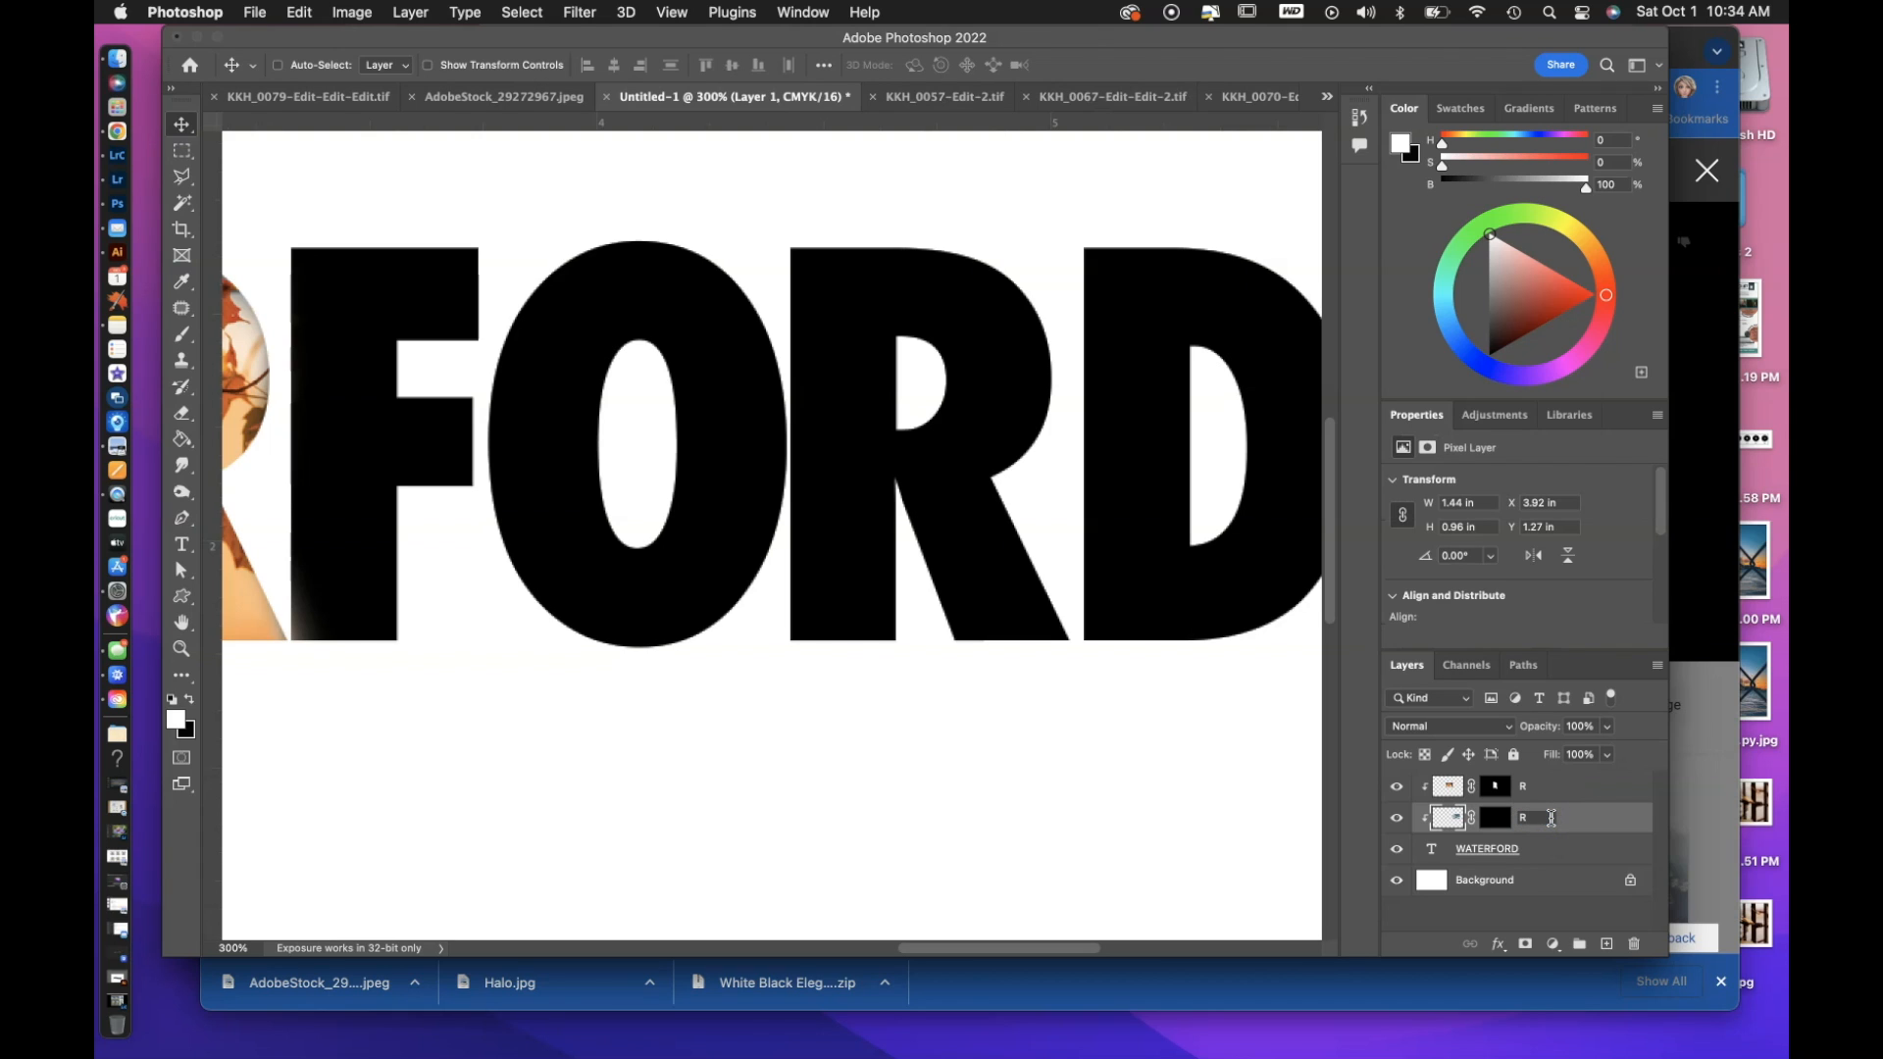
left_click(181, 334)
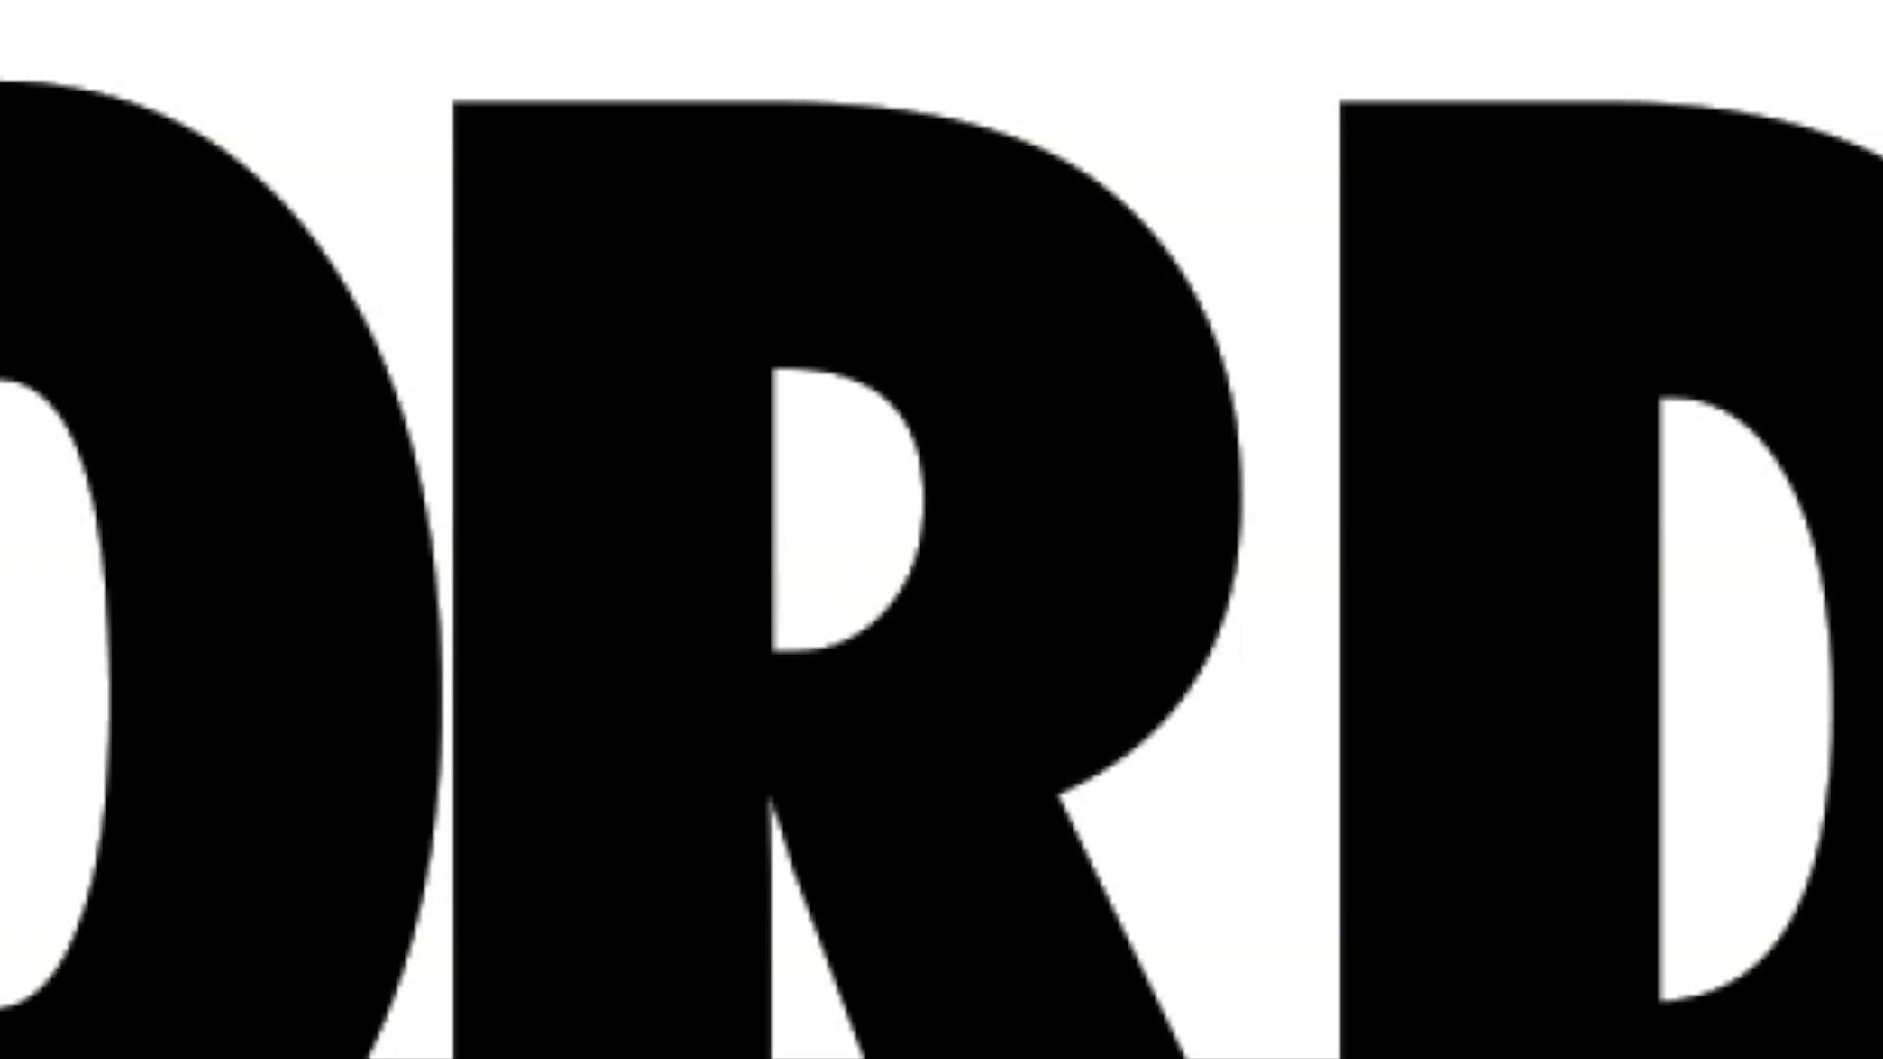
double_click(1197, 609)
type("R2")
Paint R2's mask white over the second R to reveal the stadium photo, and clean up the spill with a 15 px black brush.
left_click(903, 637)
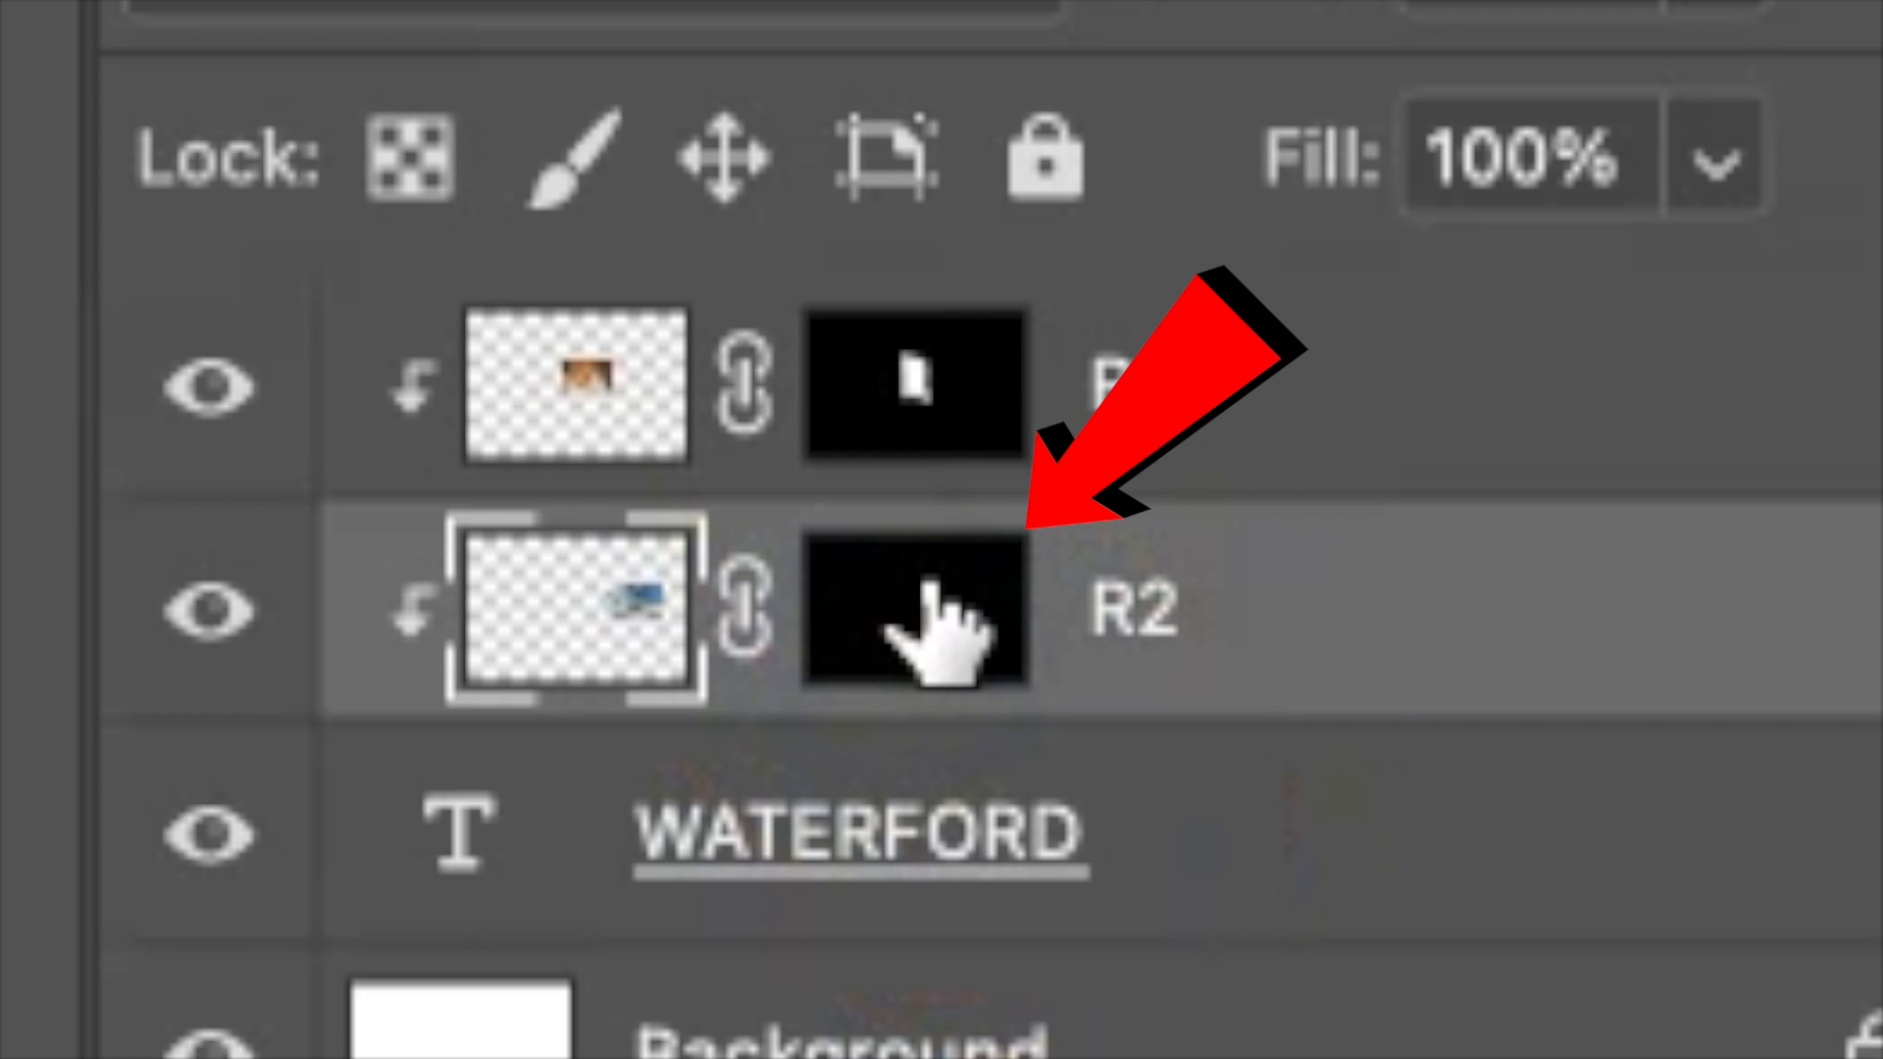
left_click(928, 588)
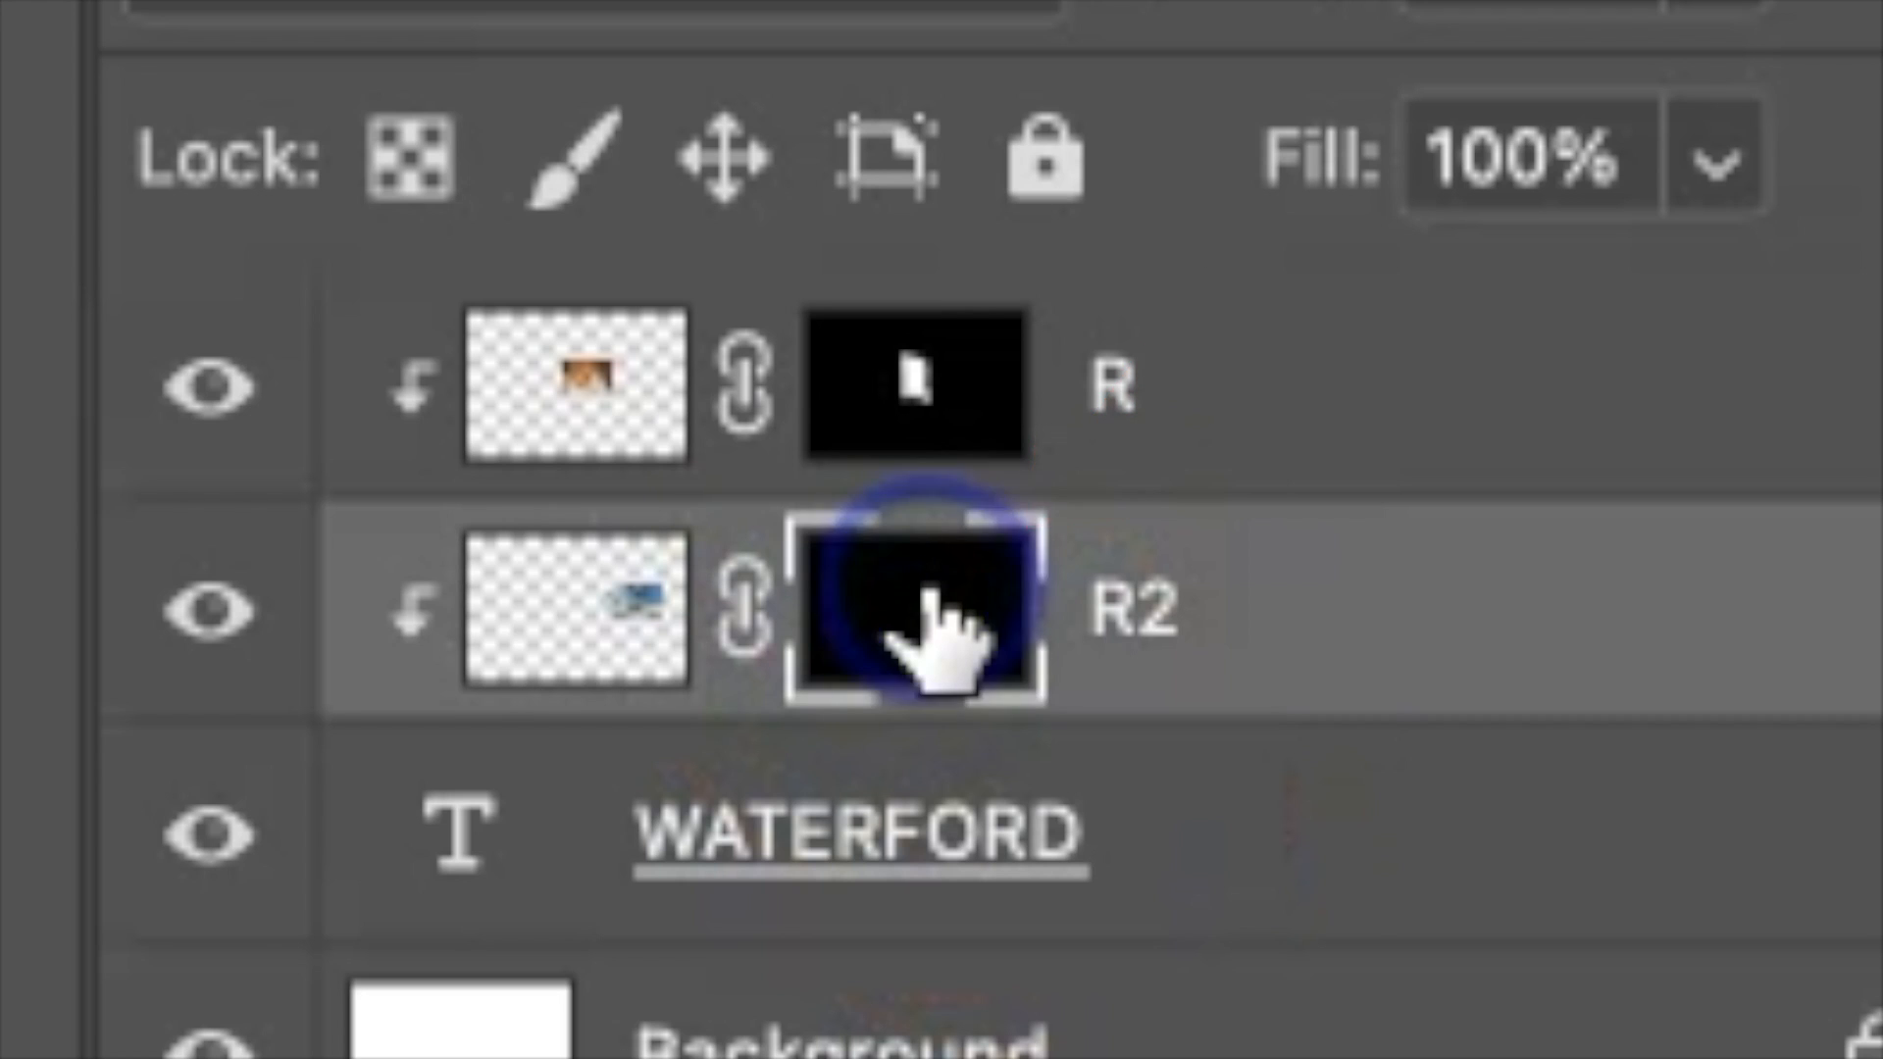
mouse_move(981, 441)
left_mouse_down()
mouse_move(834, 442)
mouse_move(837, 627)
left_mouse_up()
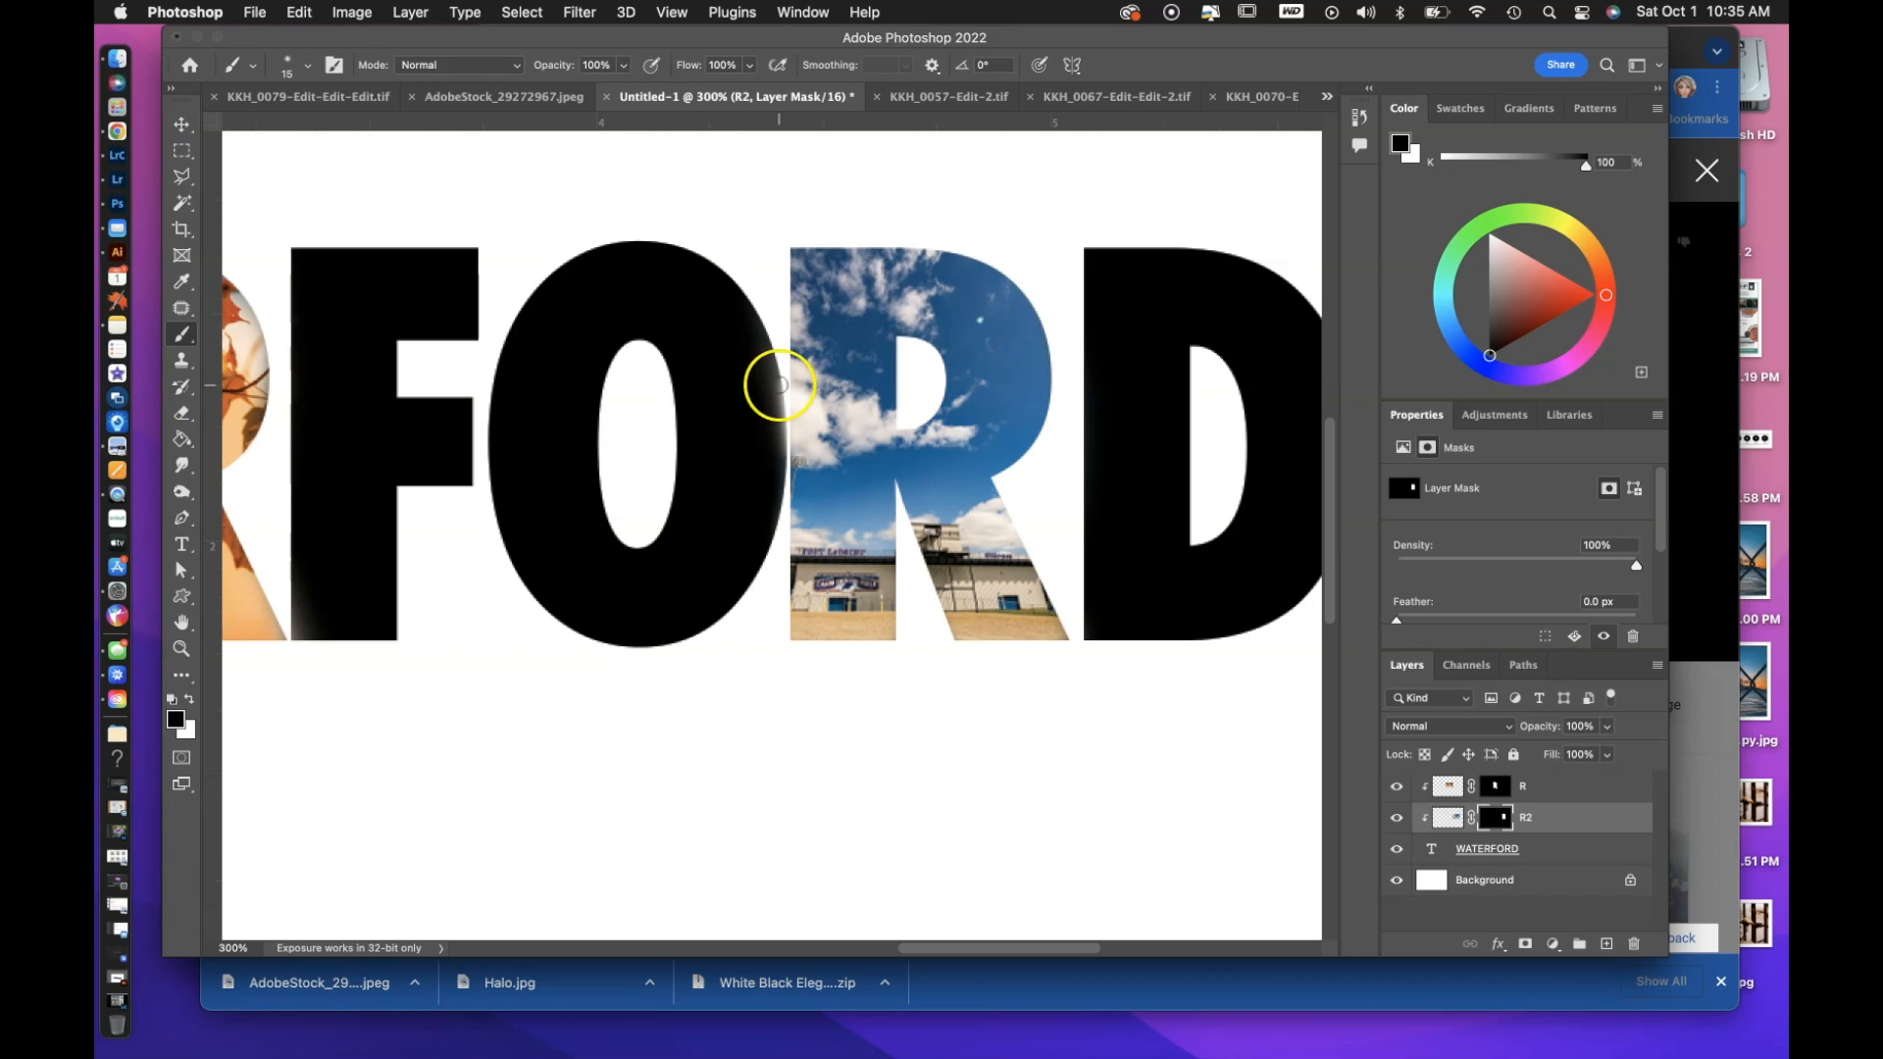
Scale down the next photo, Layer 1, place it over the letter F, and mask it to that letter.
scroll(735, 471, "left", 5)
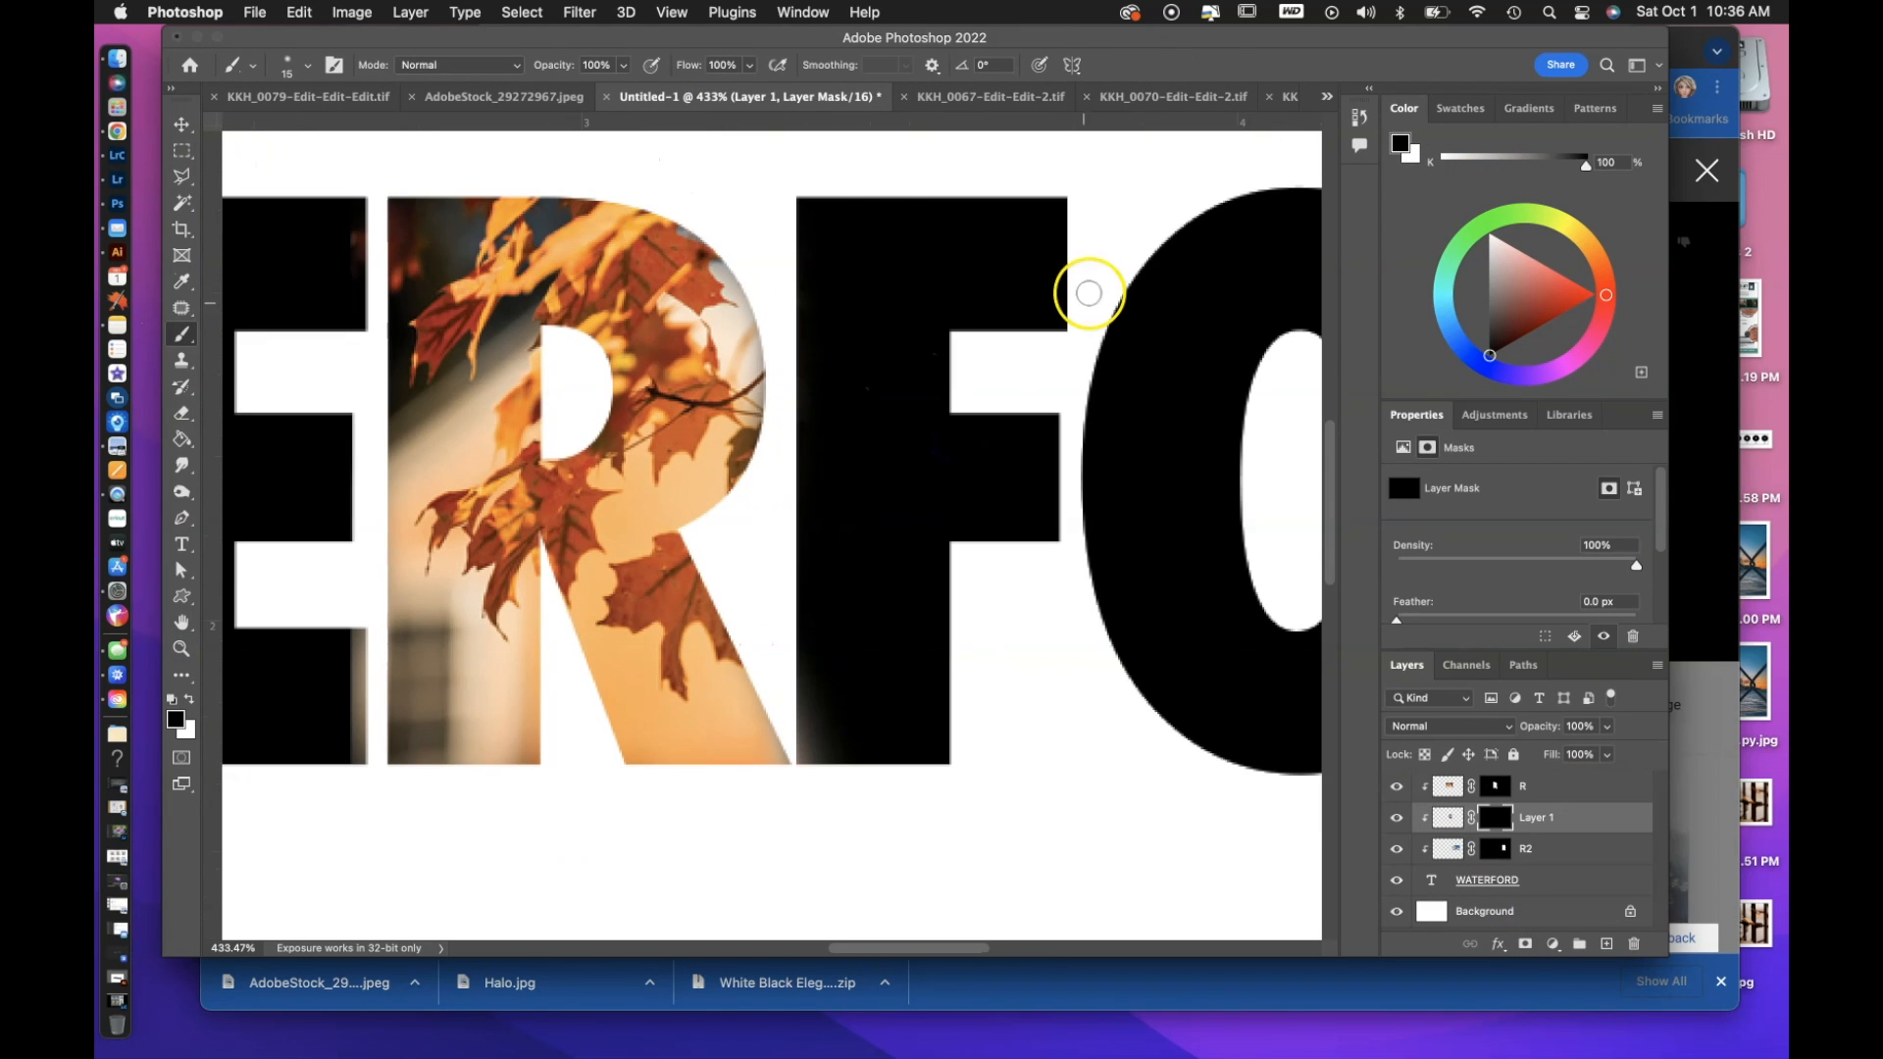
key("x")
mouse_move(1088, 293)
left_mouse_down()
mouse_move(1033, 250)
mouse_move(813, 542)
mouse_move(1022, 532)
mouse_move(812, 454)
left_mouse_up()
Add the KKH_0067 photo as clipped Layer 2, scaled to about 1.34 x 0.89 in, and position it over the W.
left_click(986, 98)
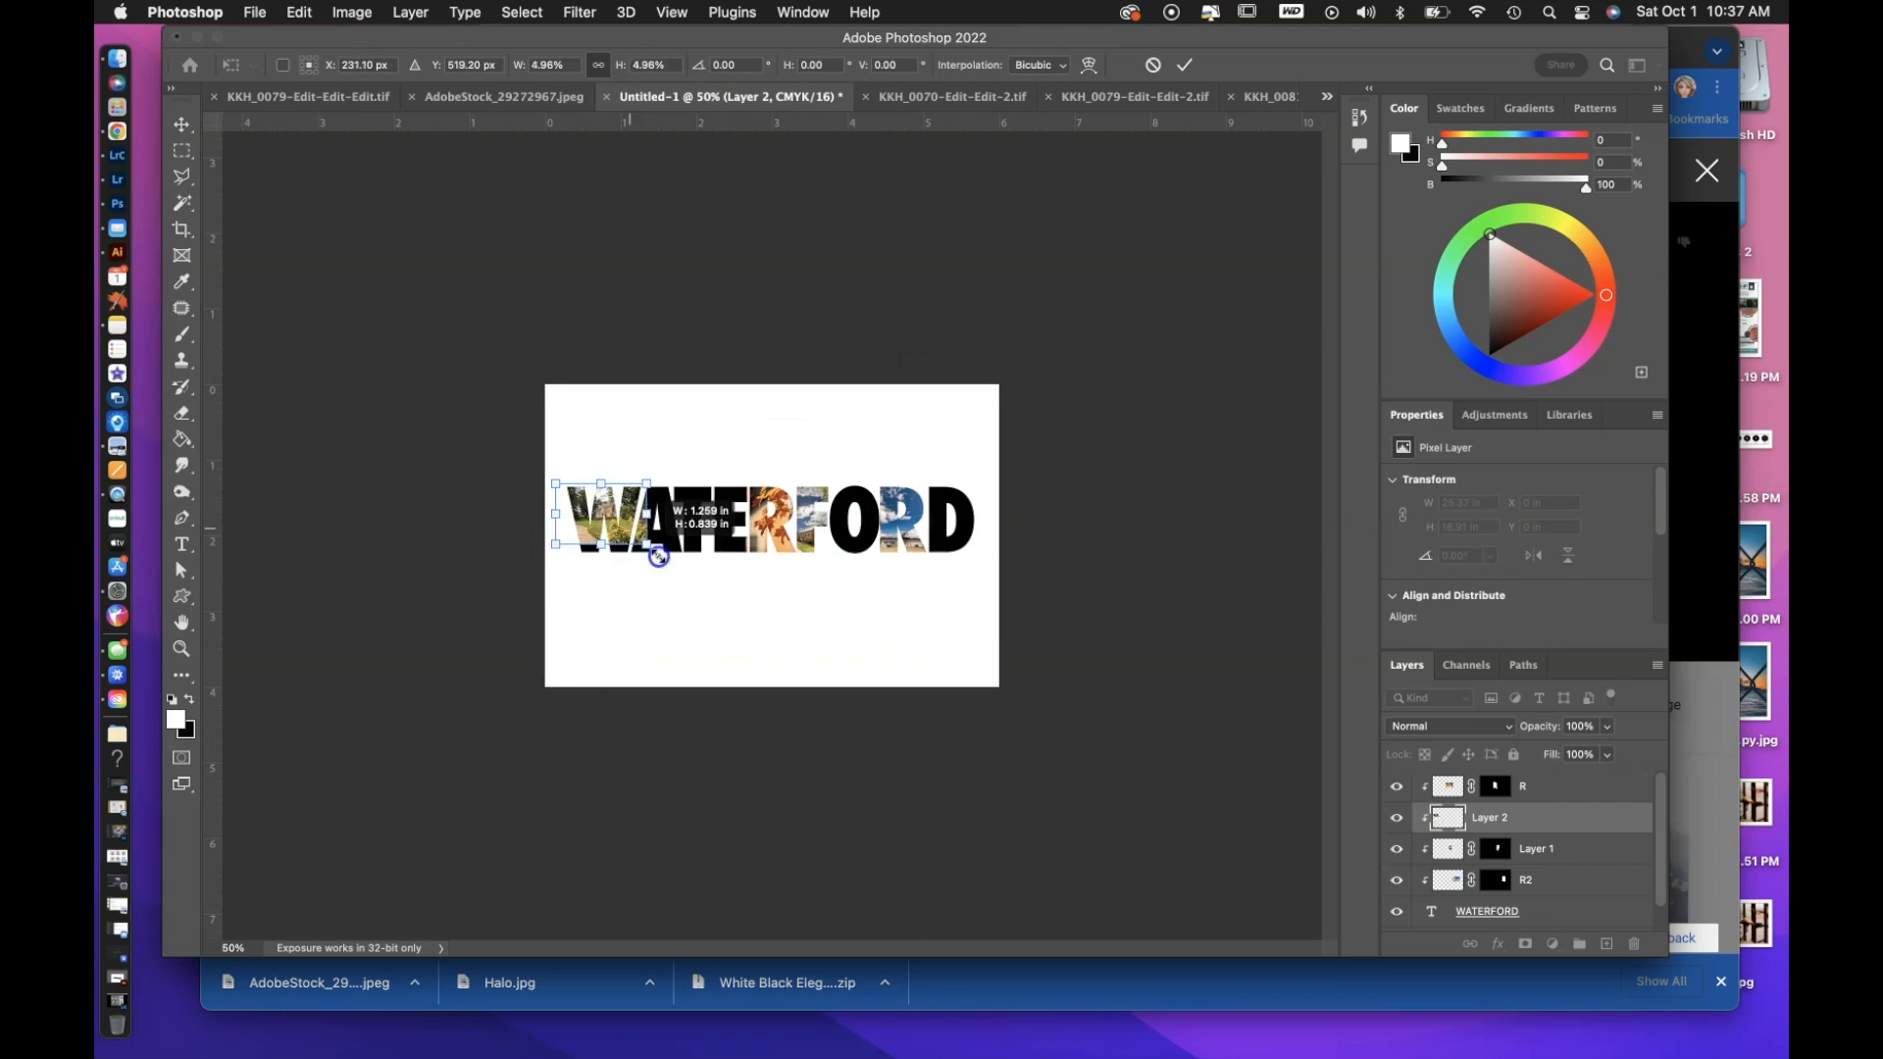
mouse_move(467, 515)
left_mouse_down()
mouse_move(493, 517)
mouse_move(463, 517)
left_mouse_up()
key("Return")
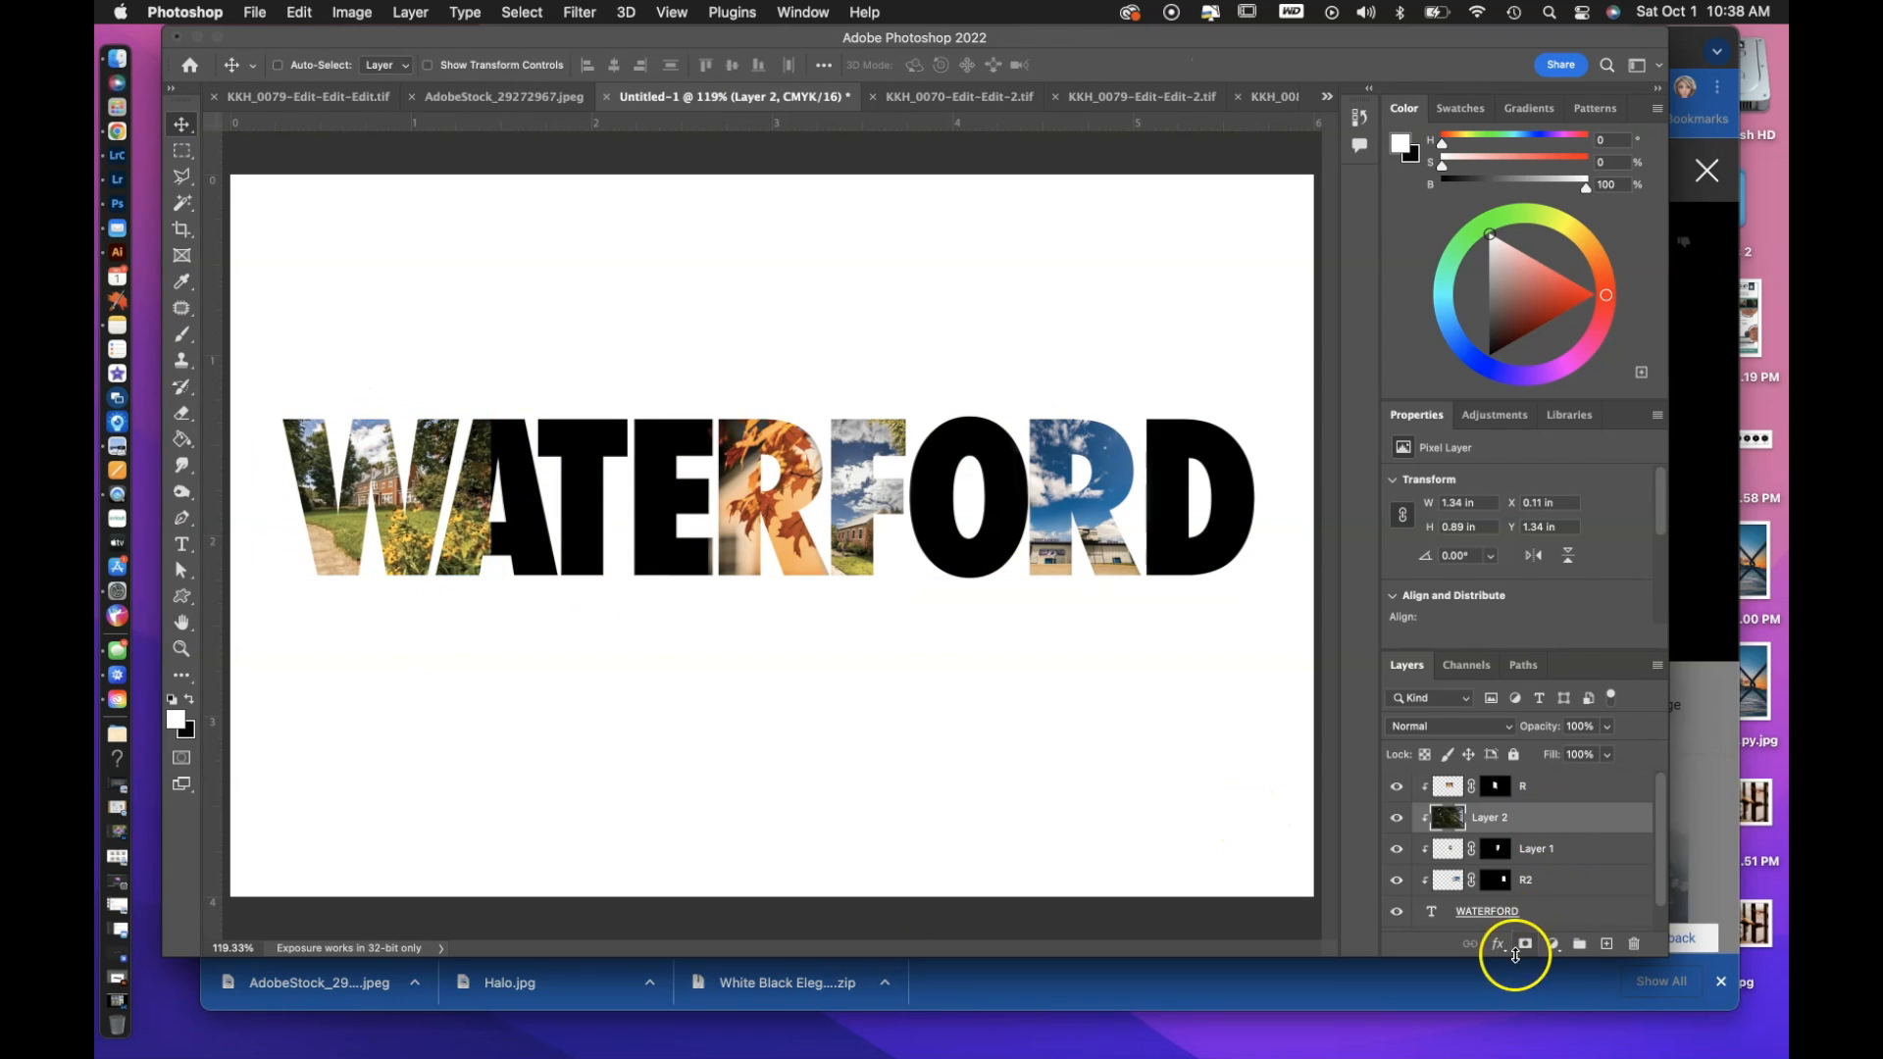
Add a layer mask to the clipped W photo, reveal the photo only within the letter W, and rename its layer W.
left_click(1525, 944, "alt")
key("b")
mouse_move(432, 432)
left_mouse_down()
mouse_move(425, 392)
mouse_move(309, 471)
left_mouse_up()
key("v")
Add the brick building photo as a clipped layer, scaled down and positioned over the letter O.
left_click(924, 100)
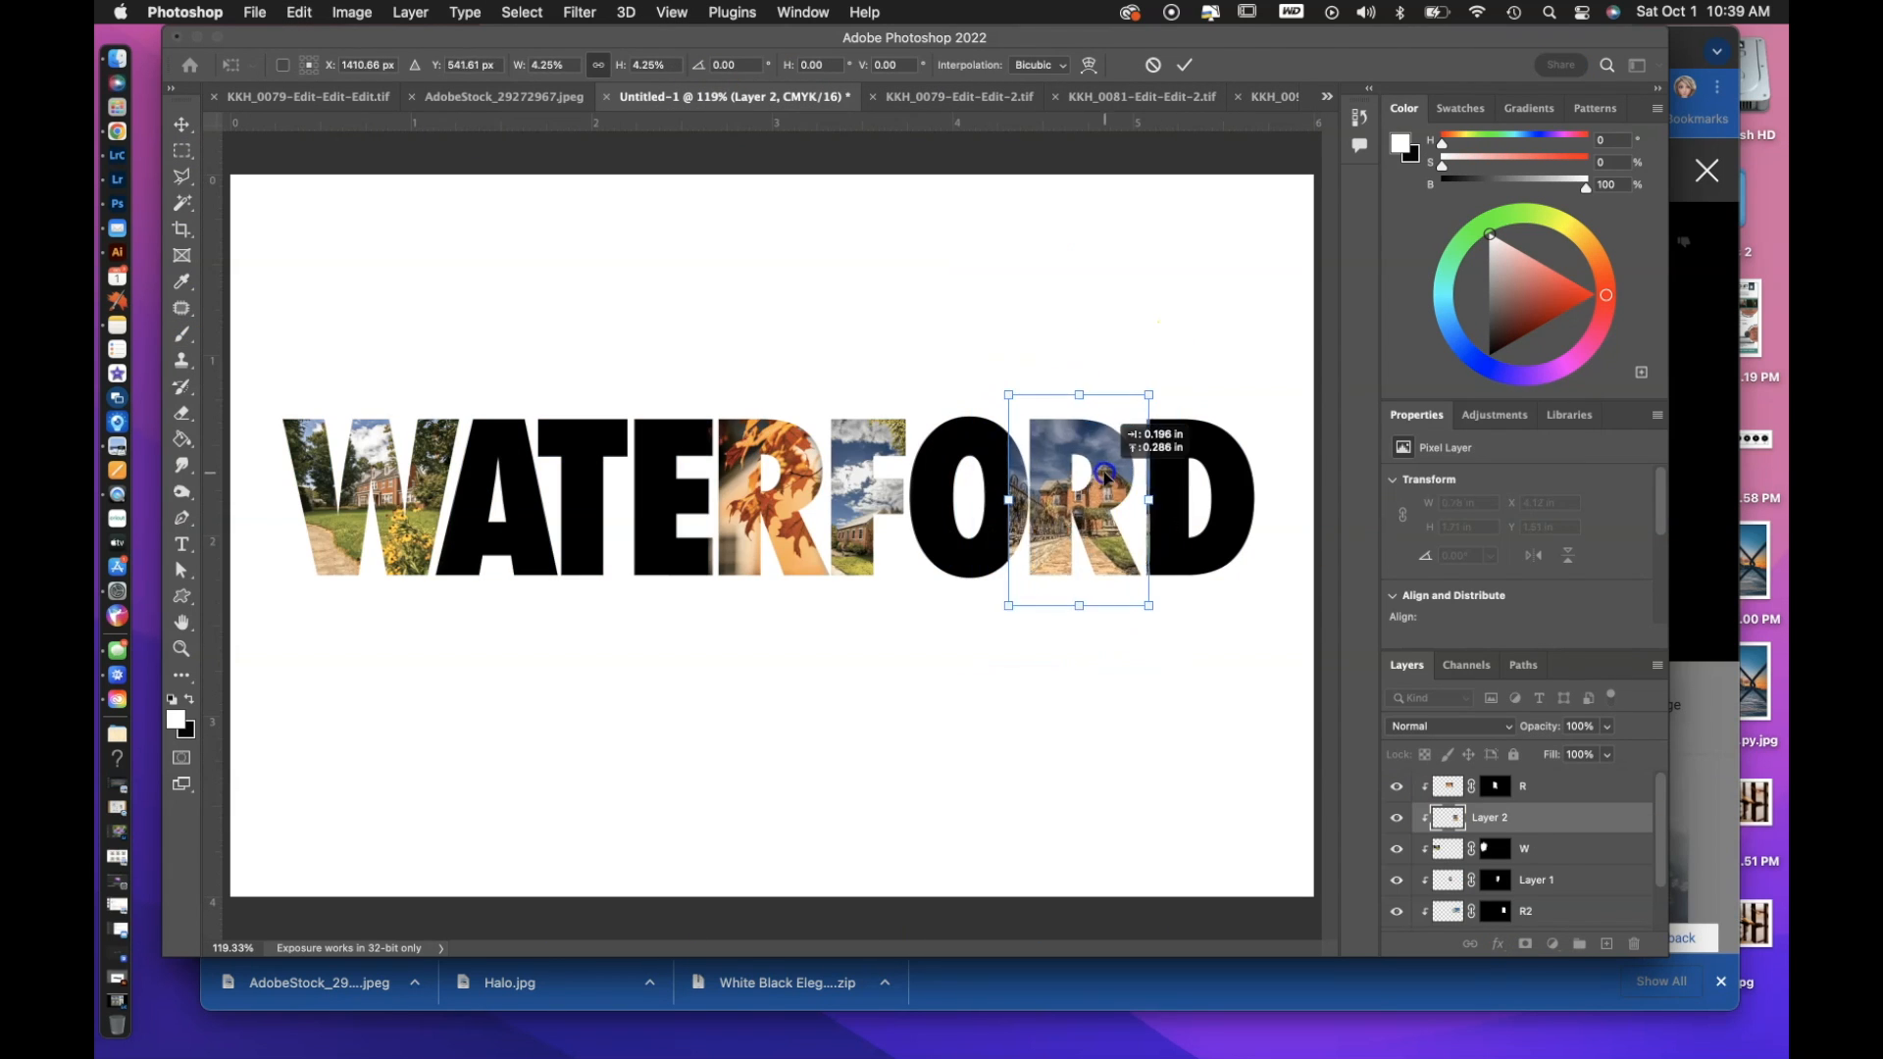
left_click(1501, 822)
double_click(1500, 822)
type("R2")
key("Return")
key("super+z")
left_click_drag(1084, 509, 506, 509)
key("super+t")
key("Return")
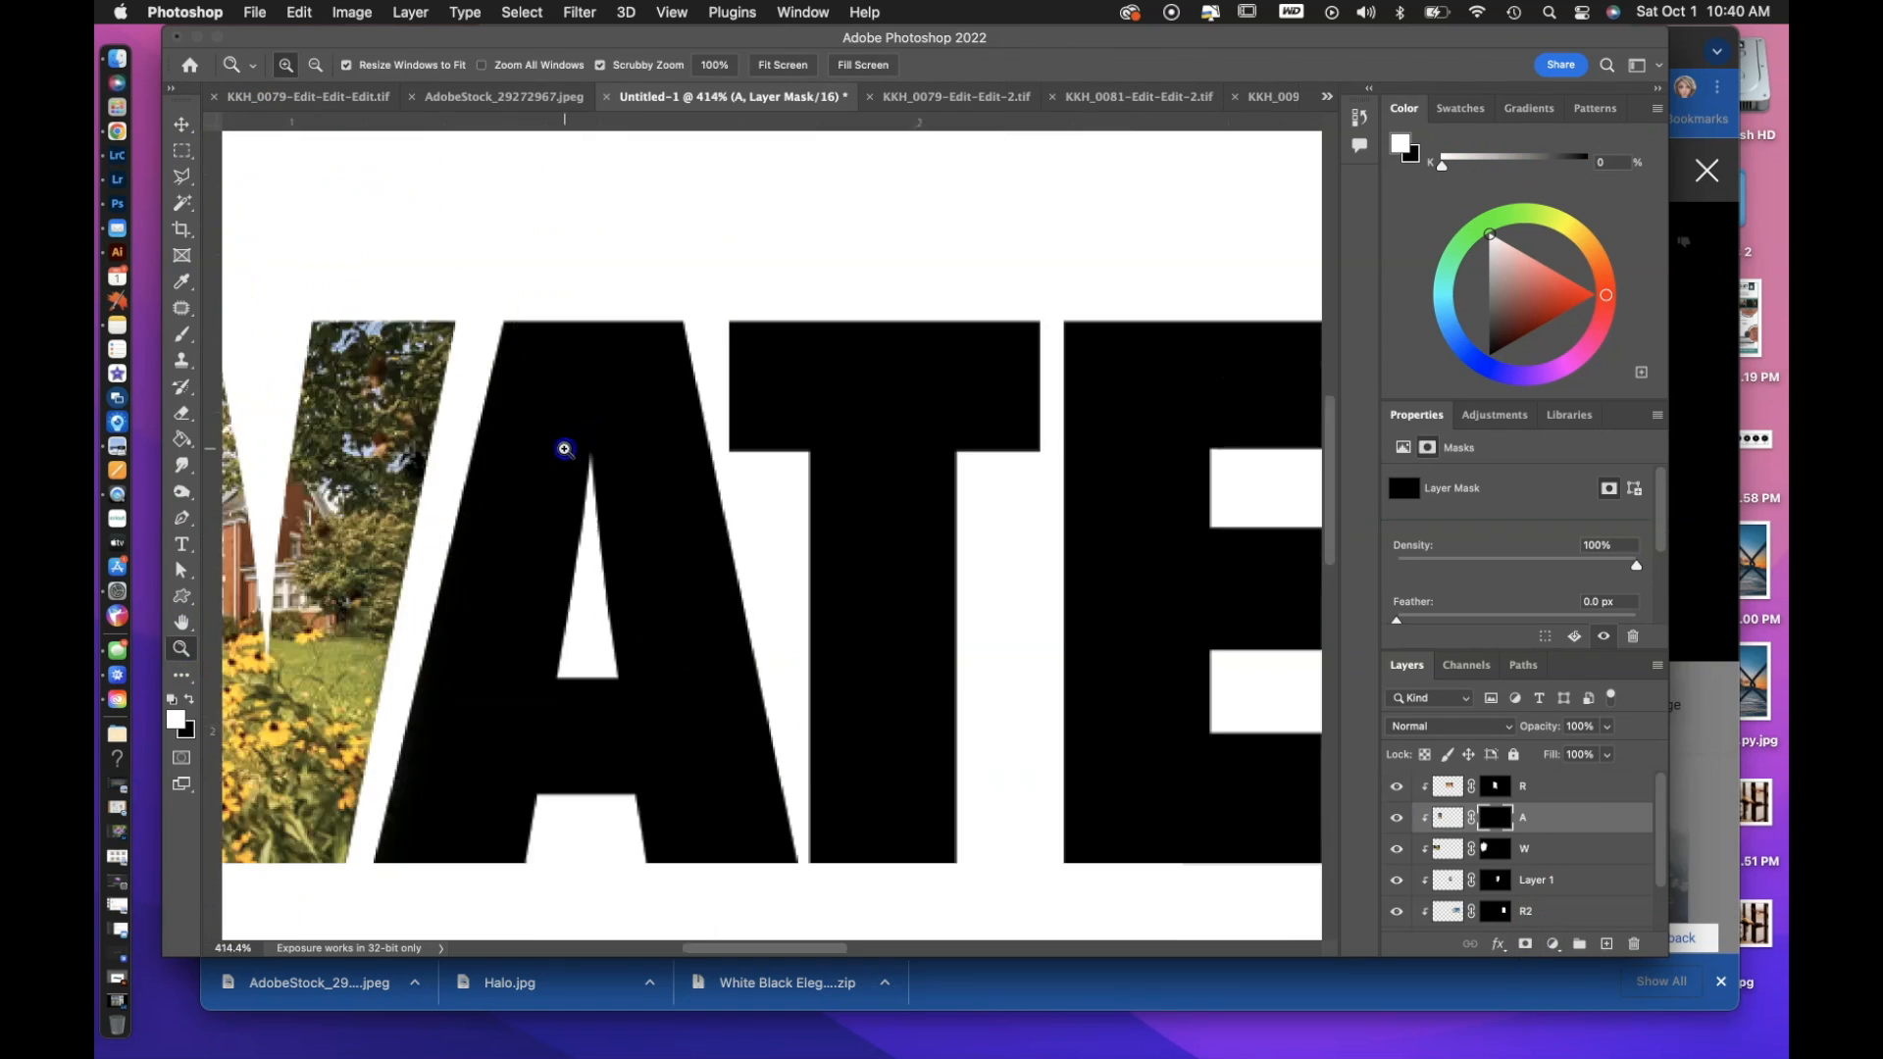
Mask the brick building photo to the letter O and name its layer o.
mouse_move(568, 442)
left_mouse_down()
mouse_move(639, 673)
mouse_move(706, 588)
left_mouse_up()
scroll(610, 285, "up", 2)
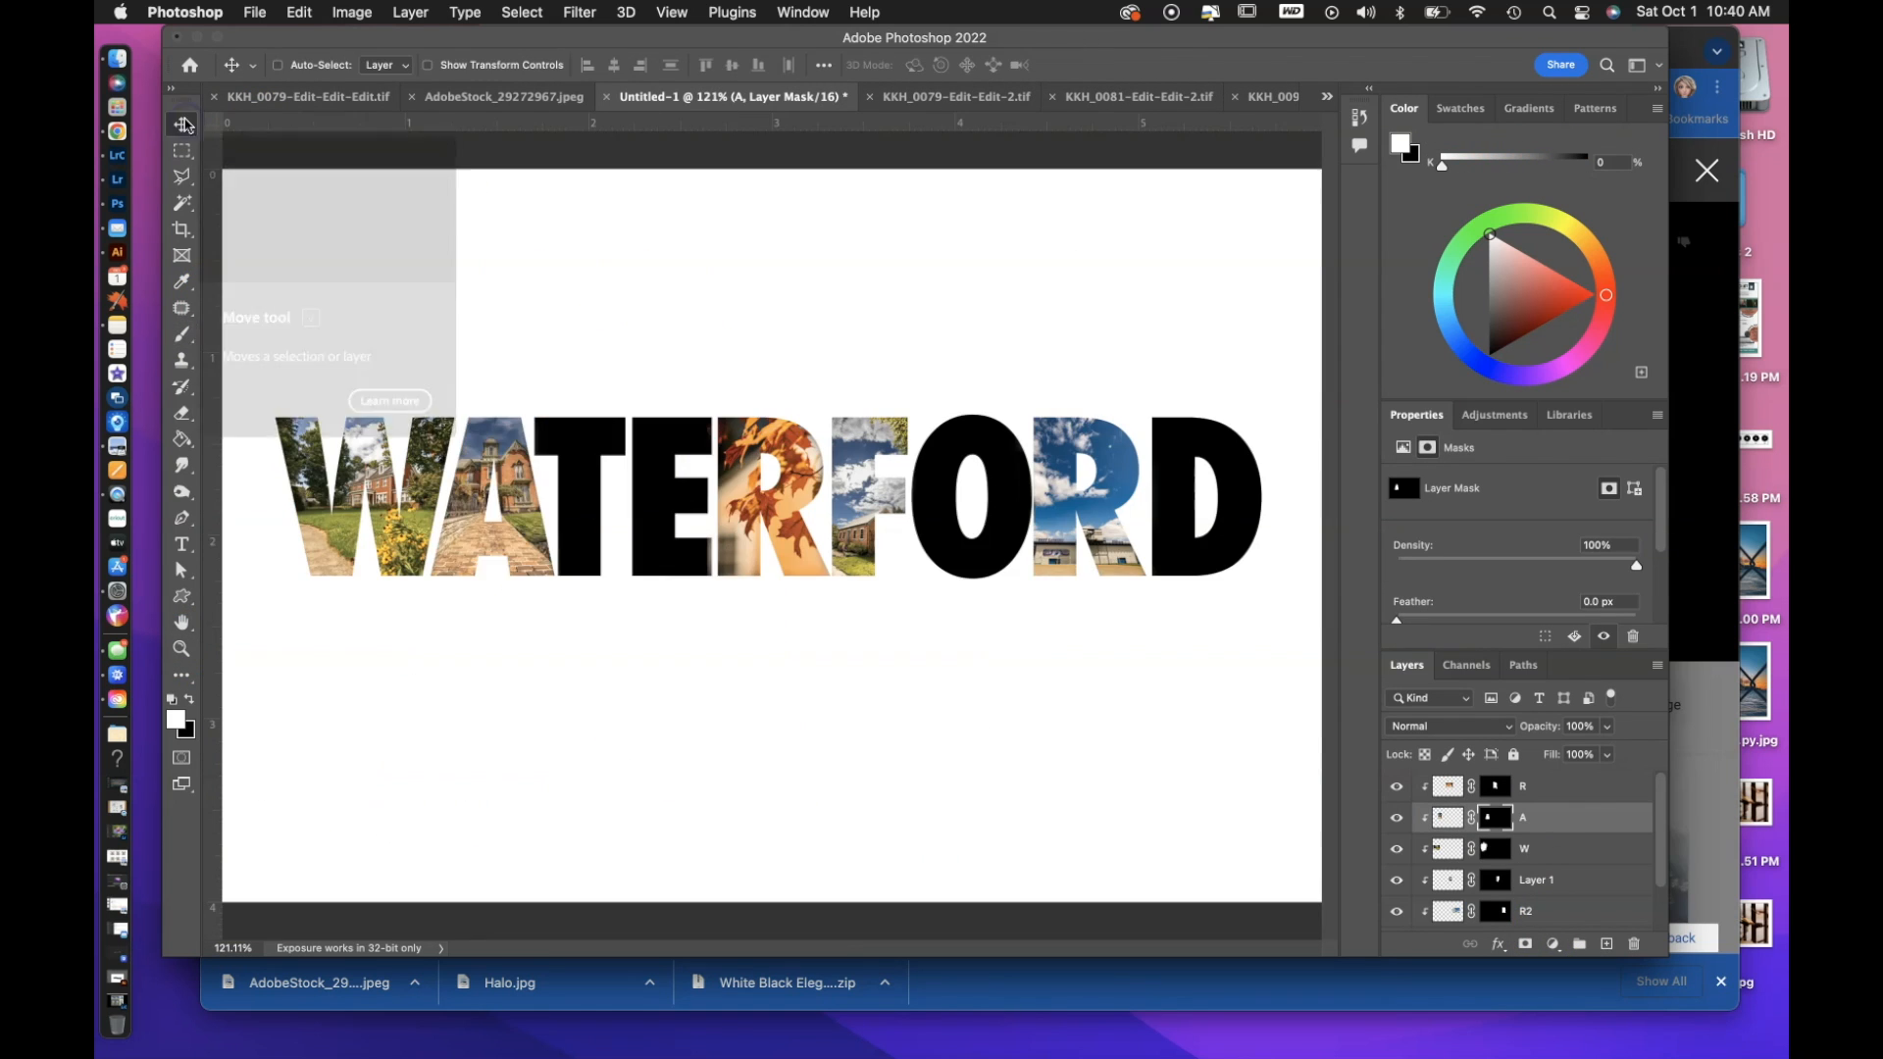
mouse_move(971, 500)
left_mouse_down()
mouse_move(1206, 501)
mouse_move(967, 546)
mouse_move(970, 505)
left_mouse_up()
key("super+backslash")
left_click(182, 335)
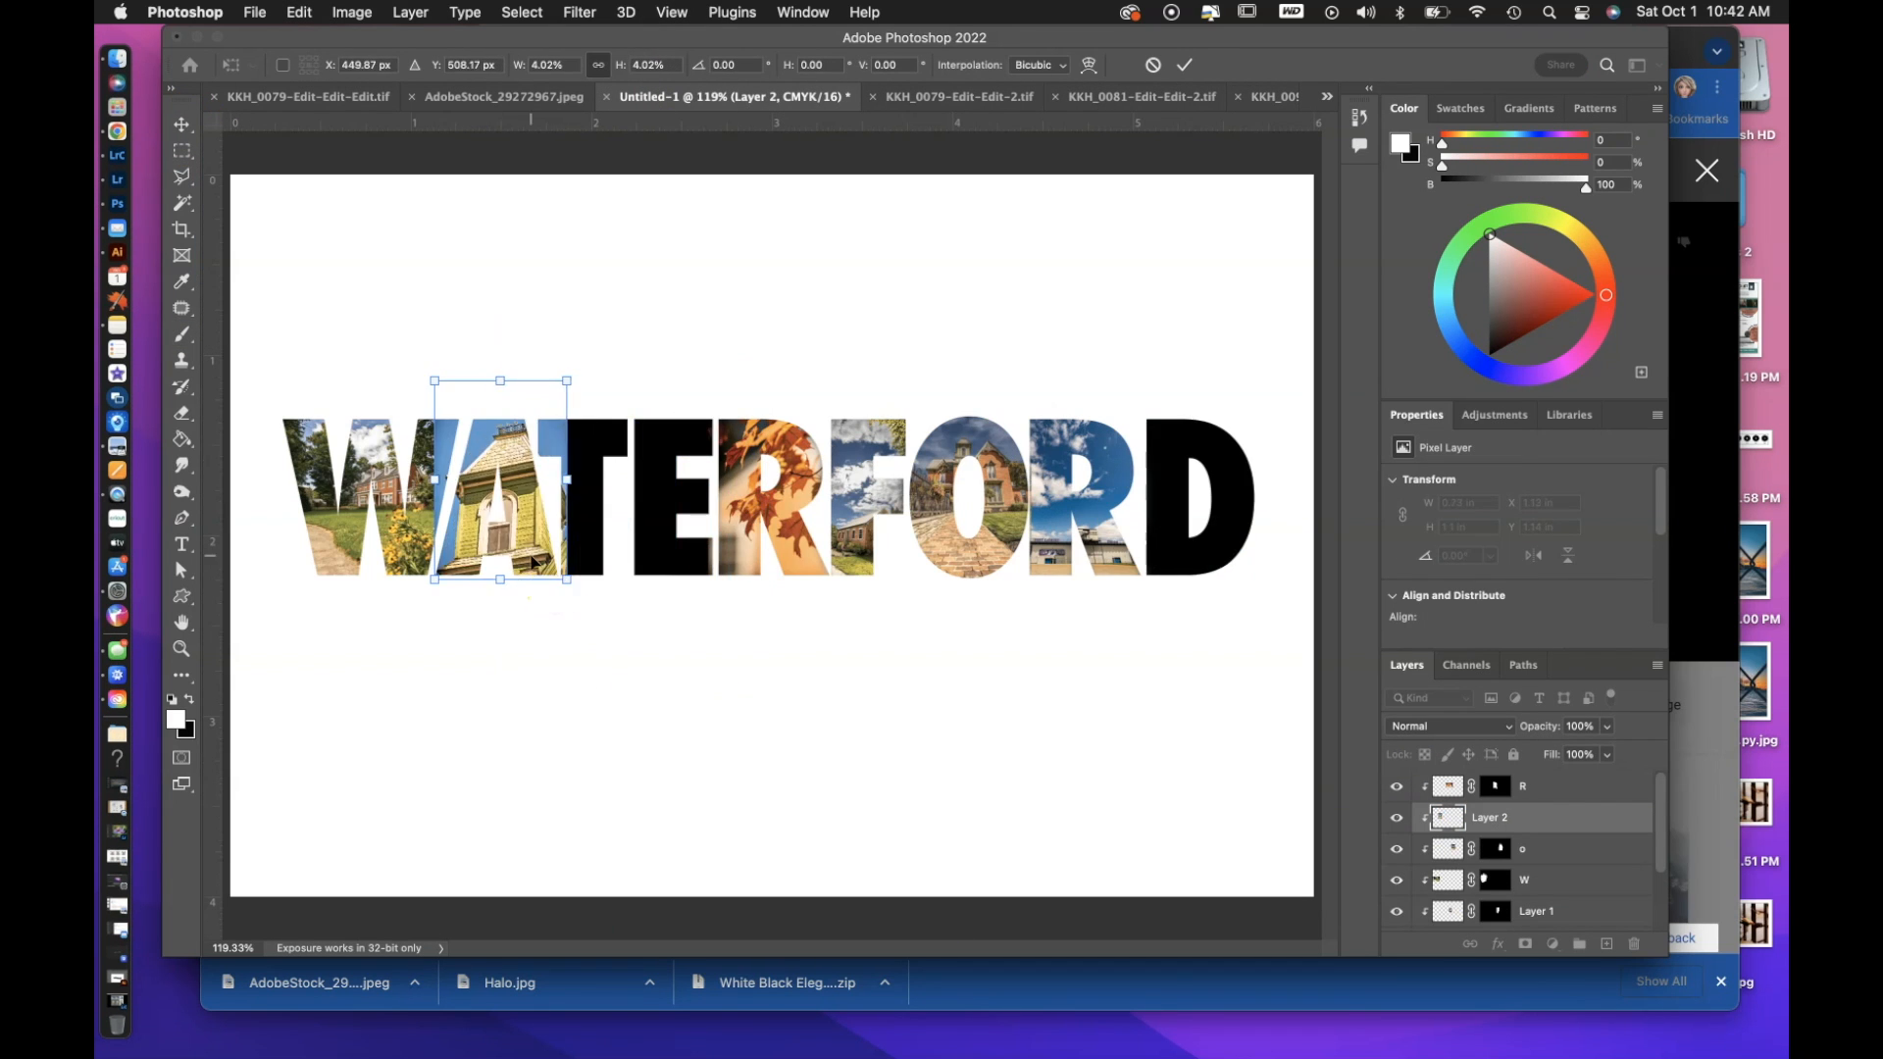
Fit the yellow house photo over the A at about 3.52% scale and 8.61° rotation, and name its masked layer A.
left_click_drag(535, 563, 500, 529)
left_click_drag(629, 589, 618, 605)
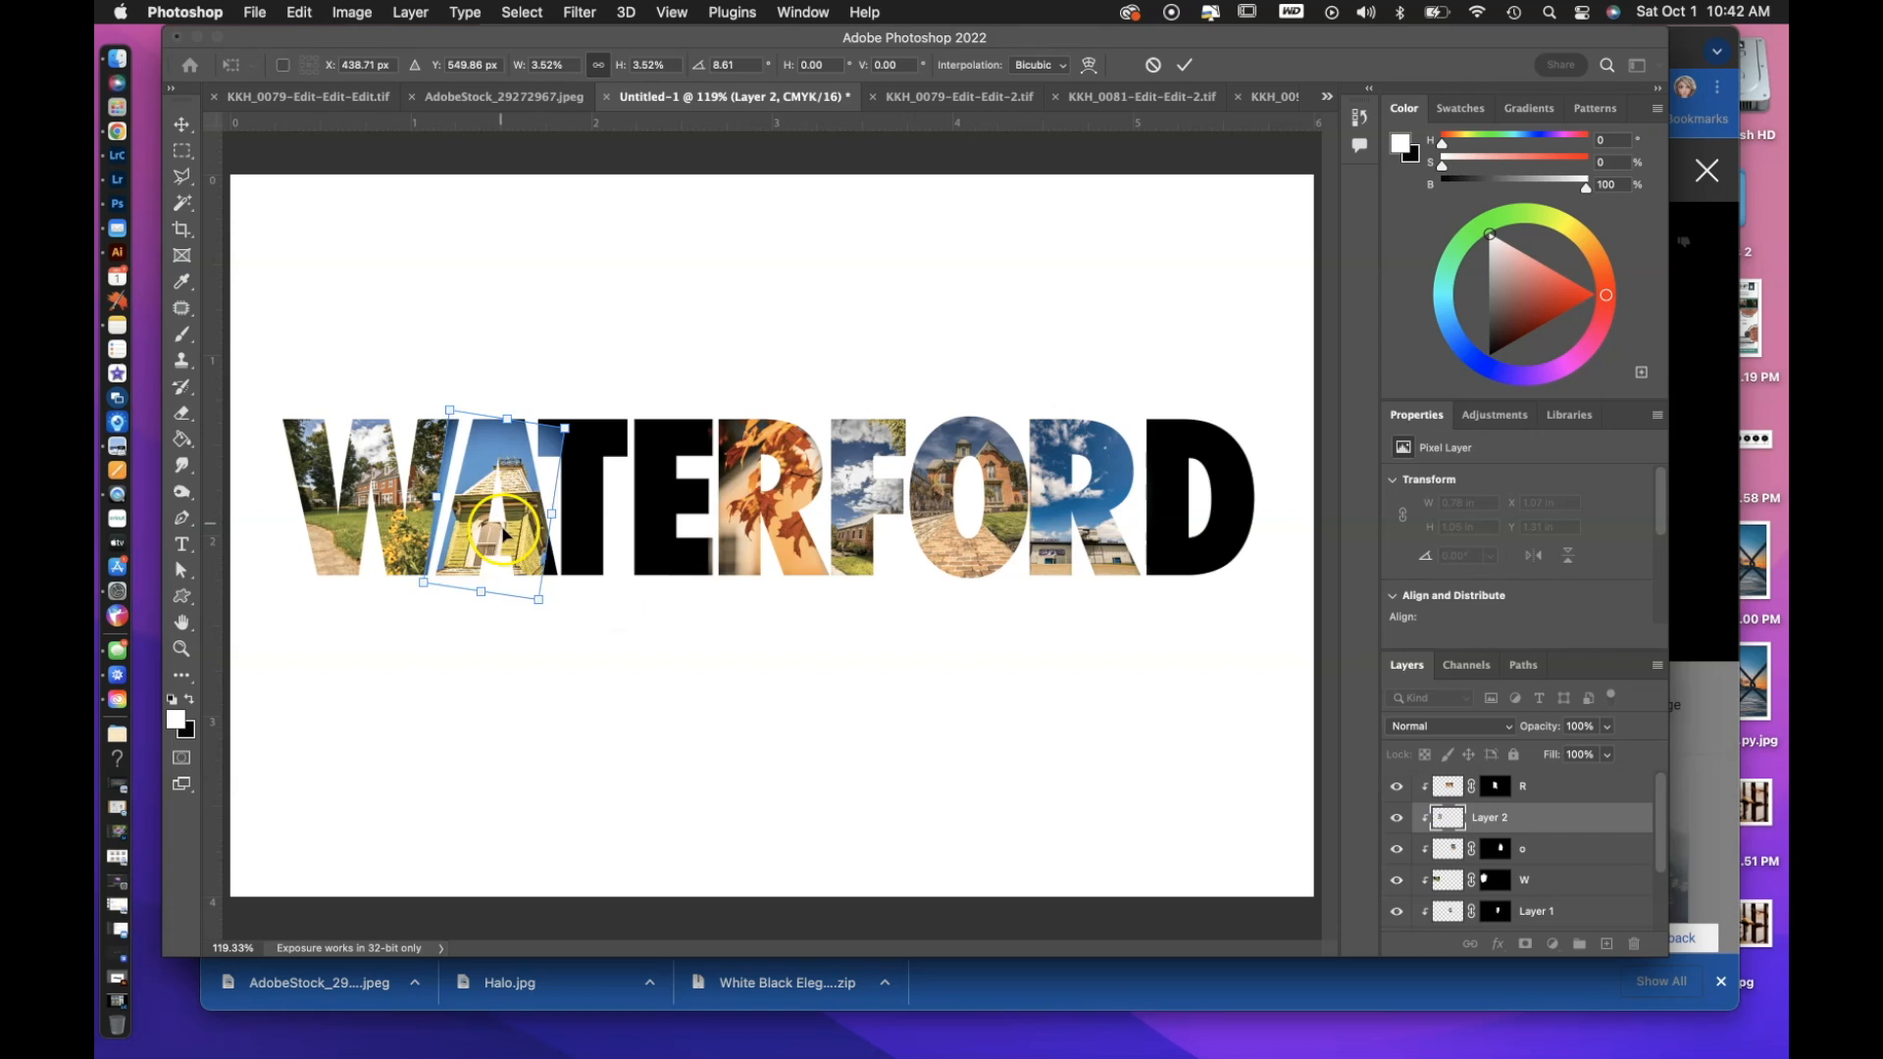
key("Return")
double_click(1492, 818)
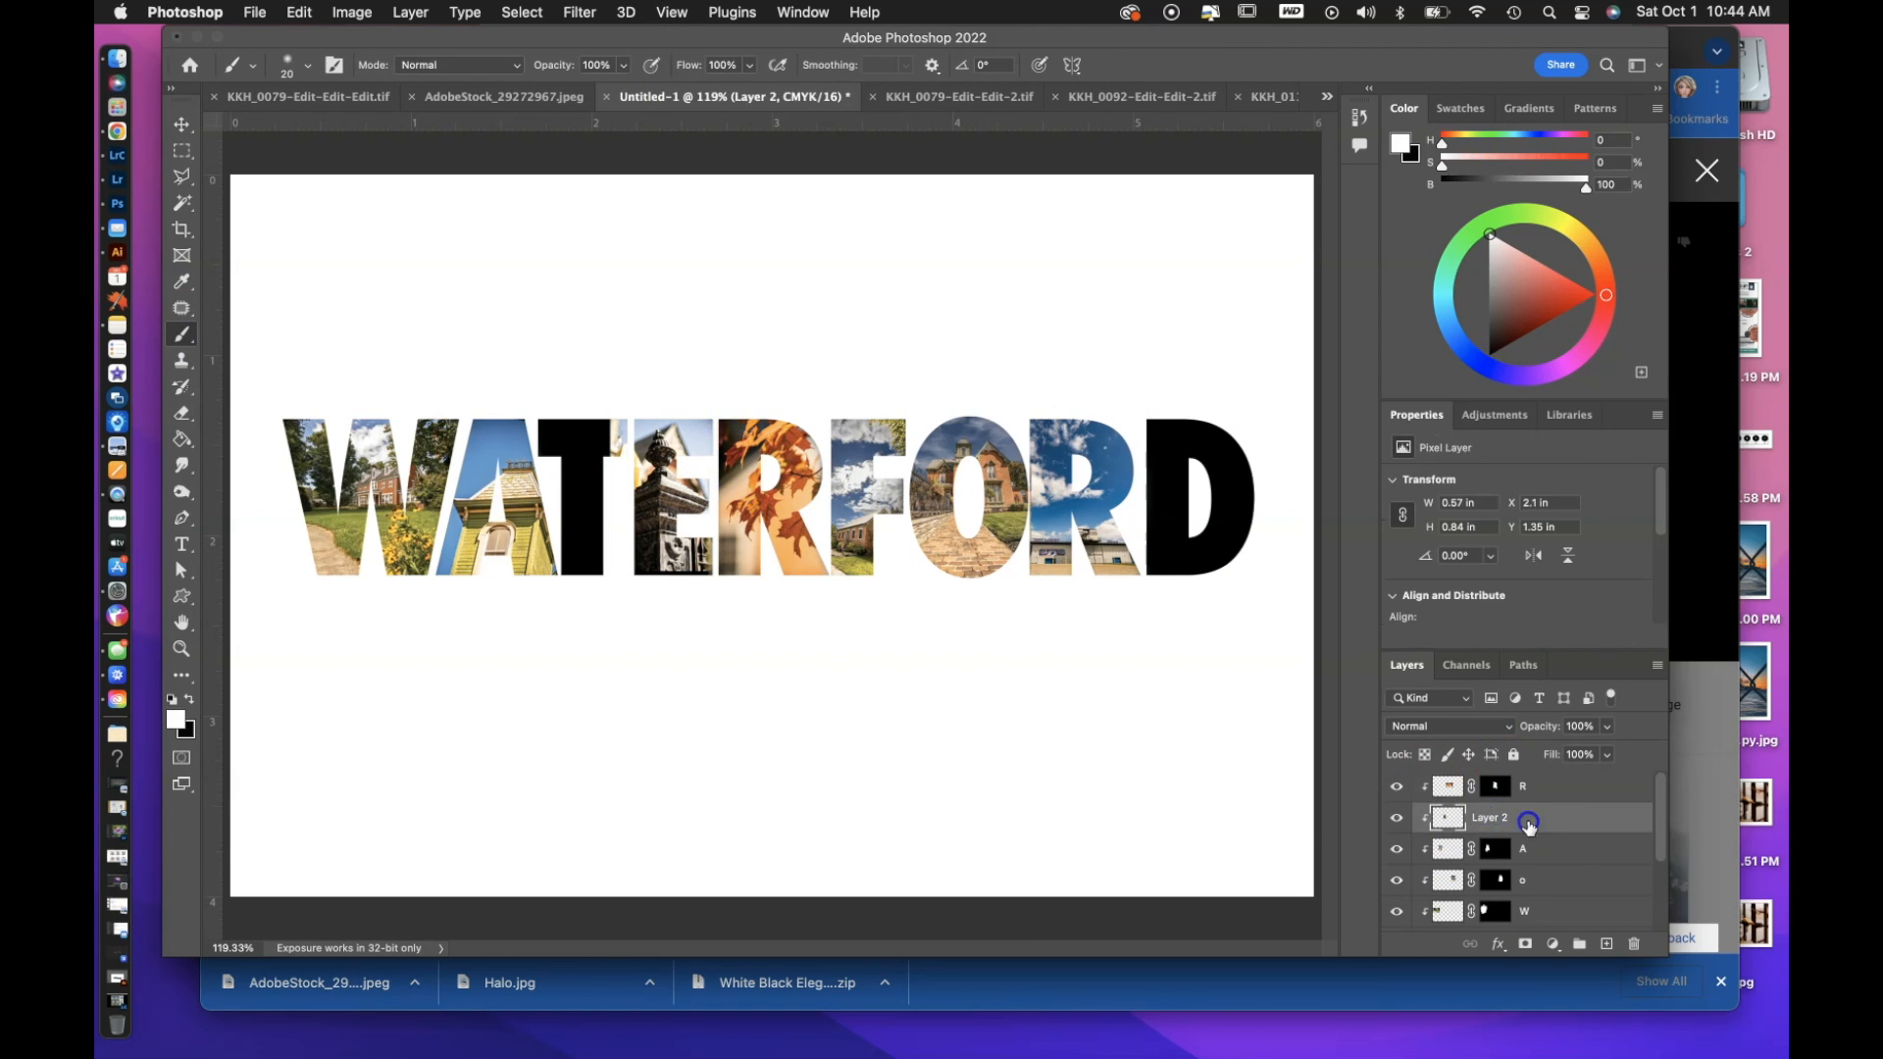
Fit clipped photos over the E at about 3.35% and the D at about 3.36%, masking the E photo and naming its layer E.
mouse_move(642, 461)
left_mouse_down()
mouse_move(631, 419)
mouse_move(655, 436)
left_mouse_up()
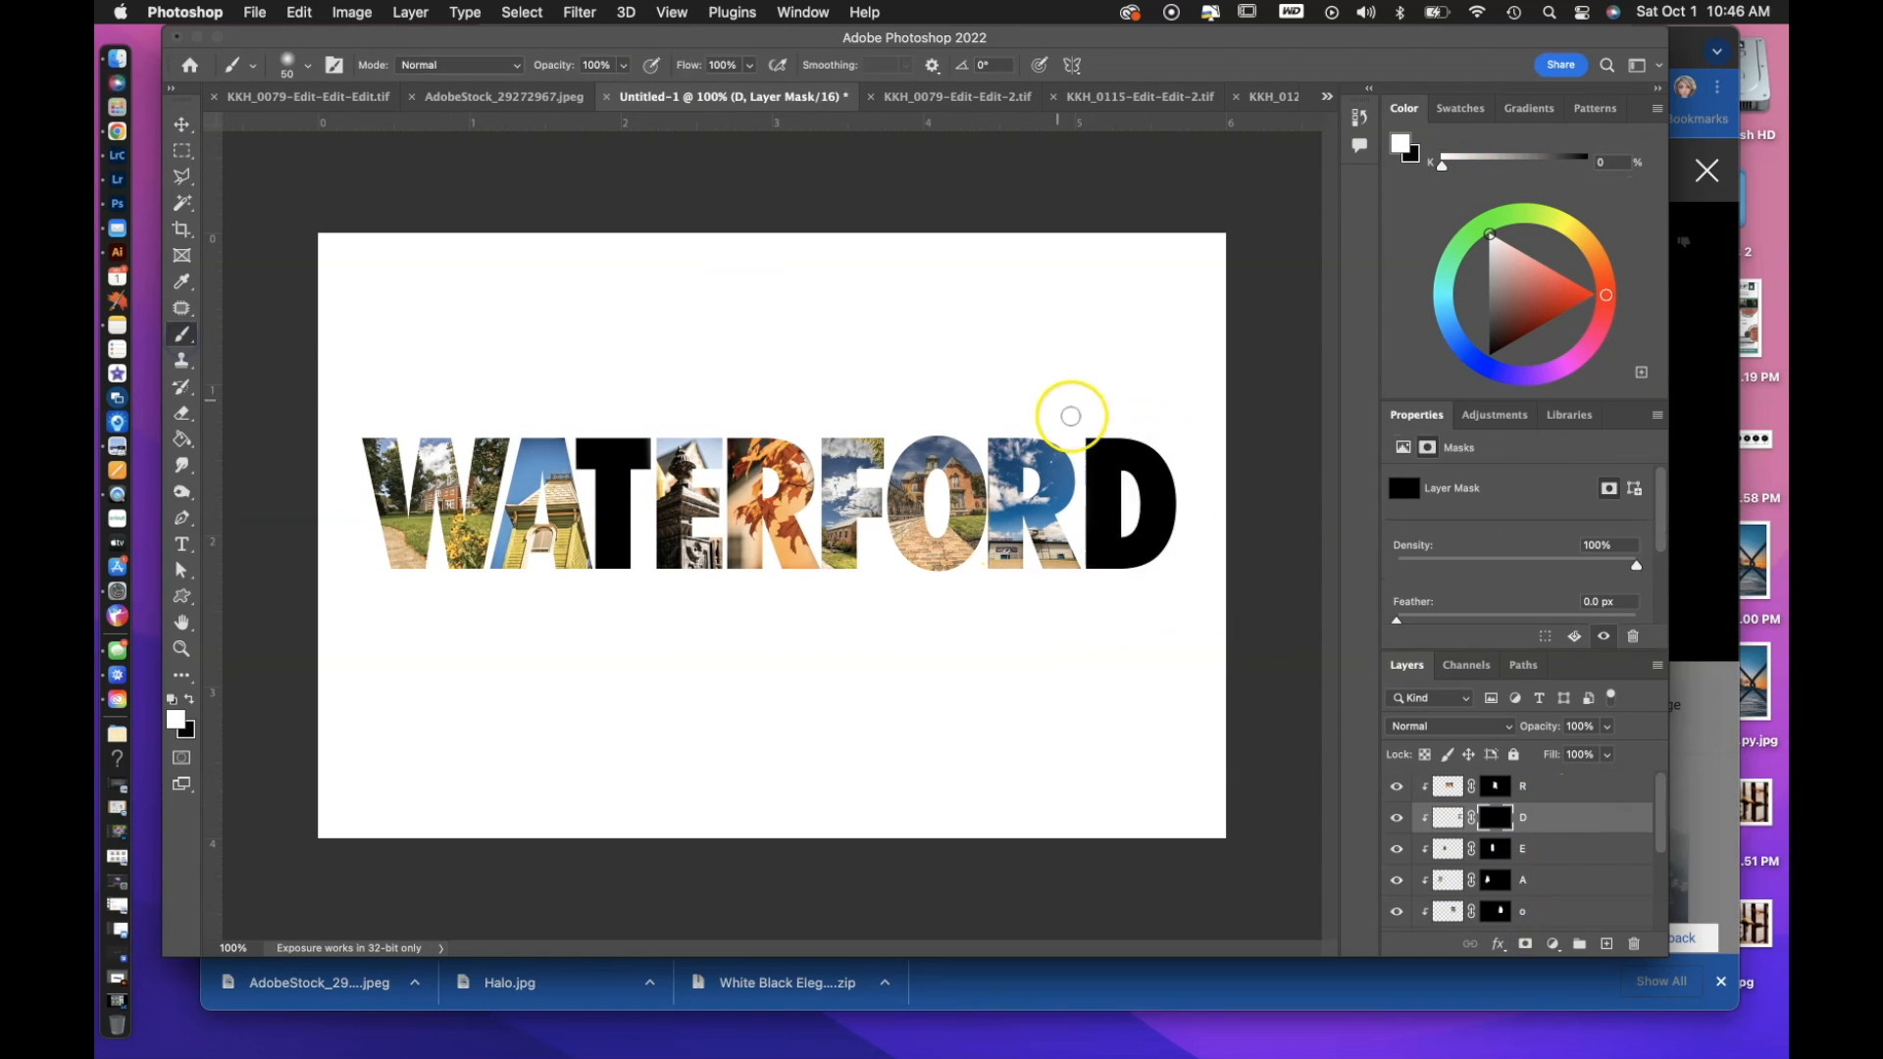
left_click_drag(1071, 416, 1085, 559)
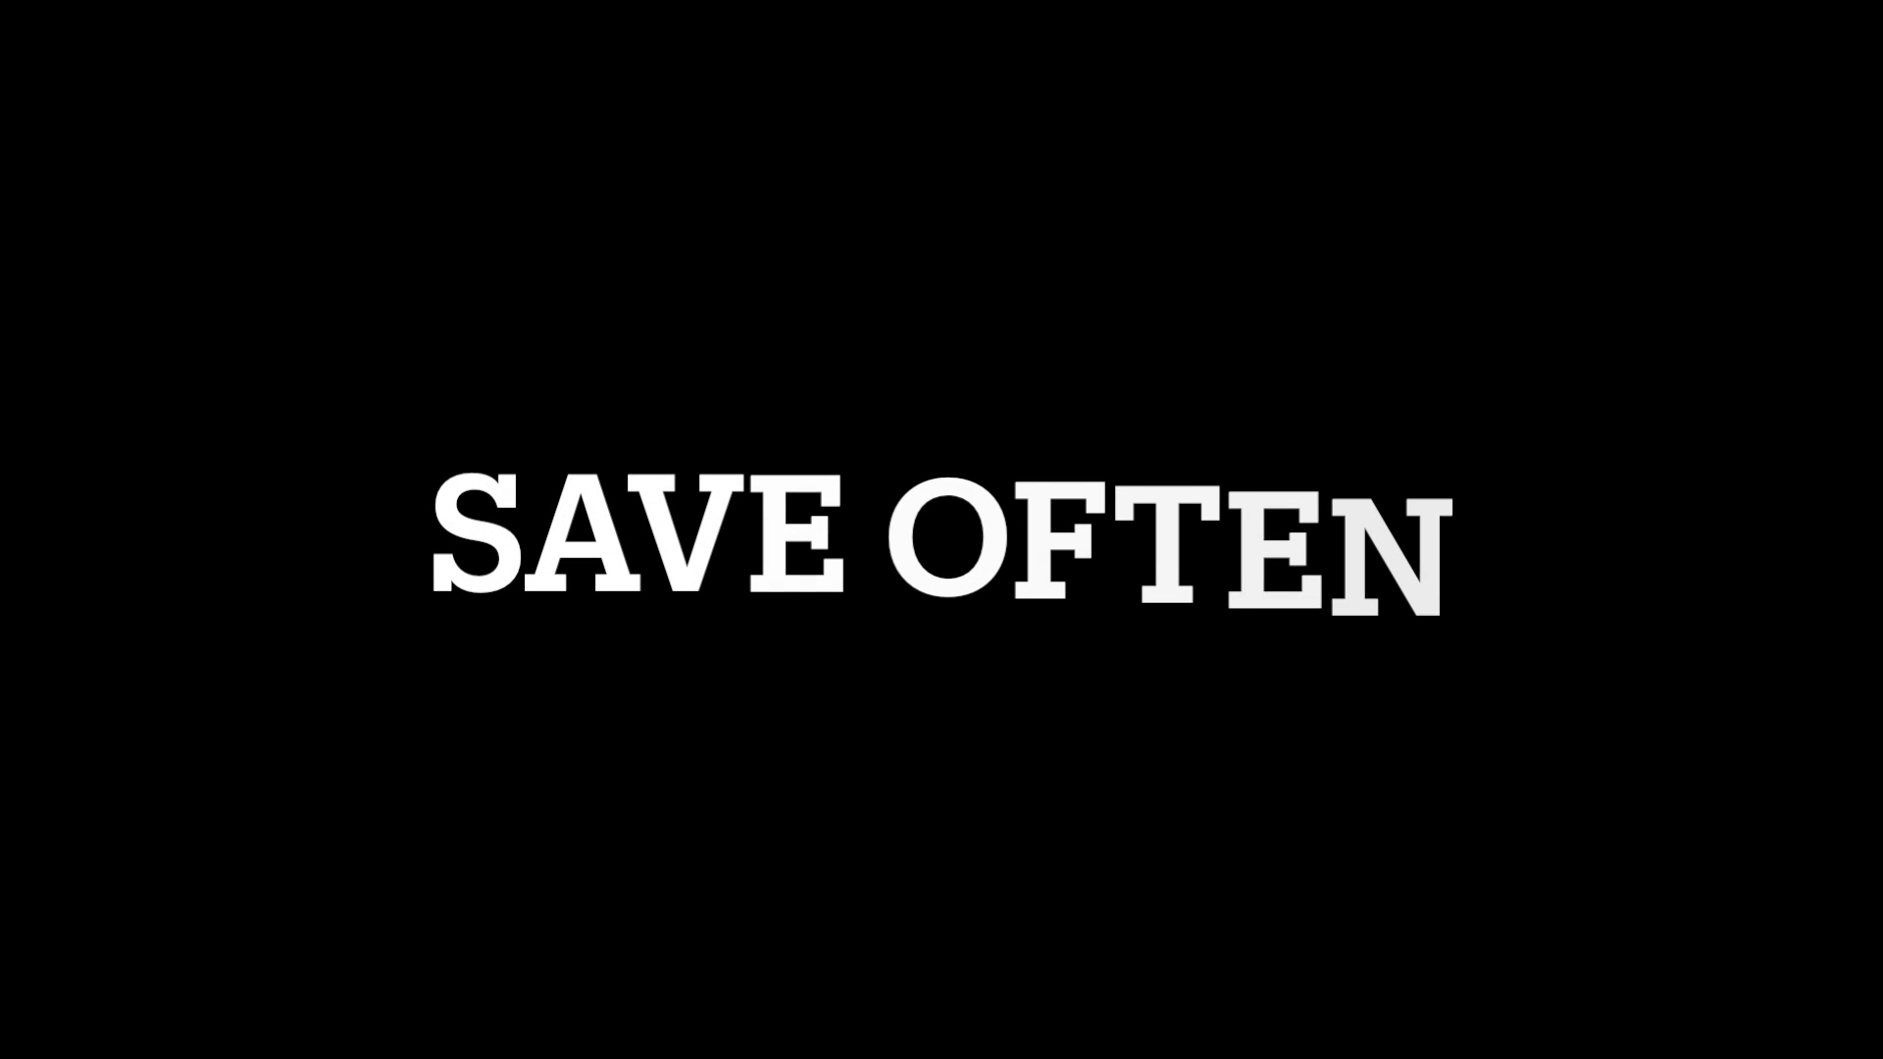